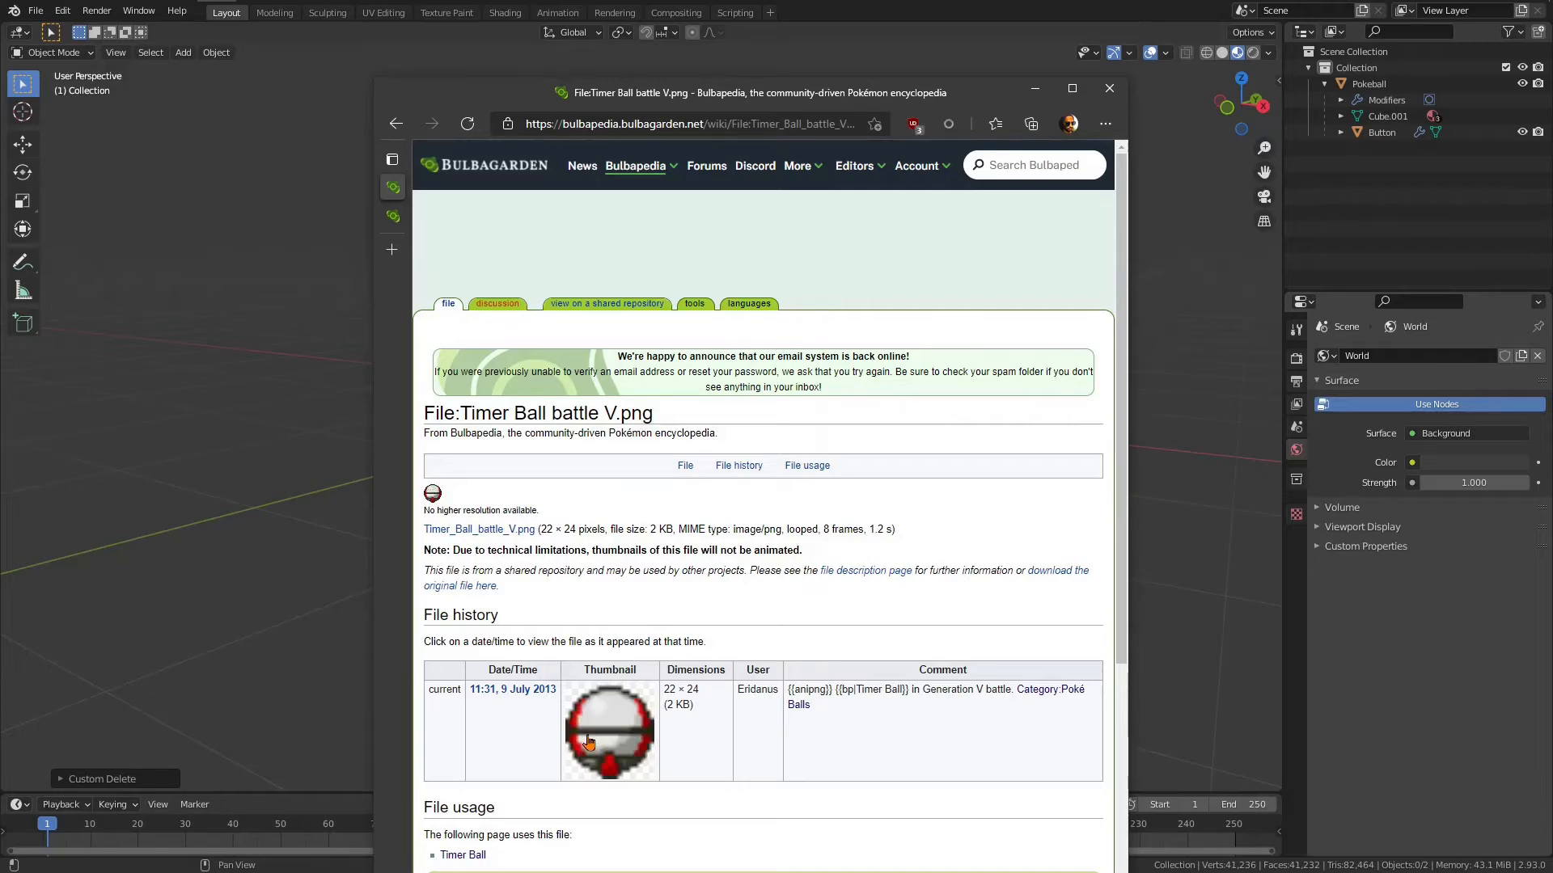
Examine the Timer Ball artwork, sprites and models on its Bulbapedia page, then put the browser window away
click(396, 123)
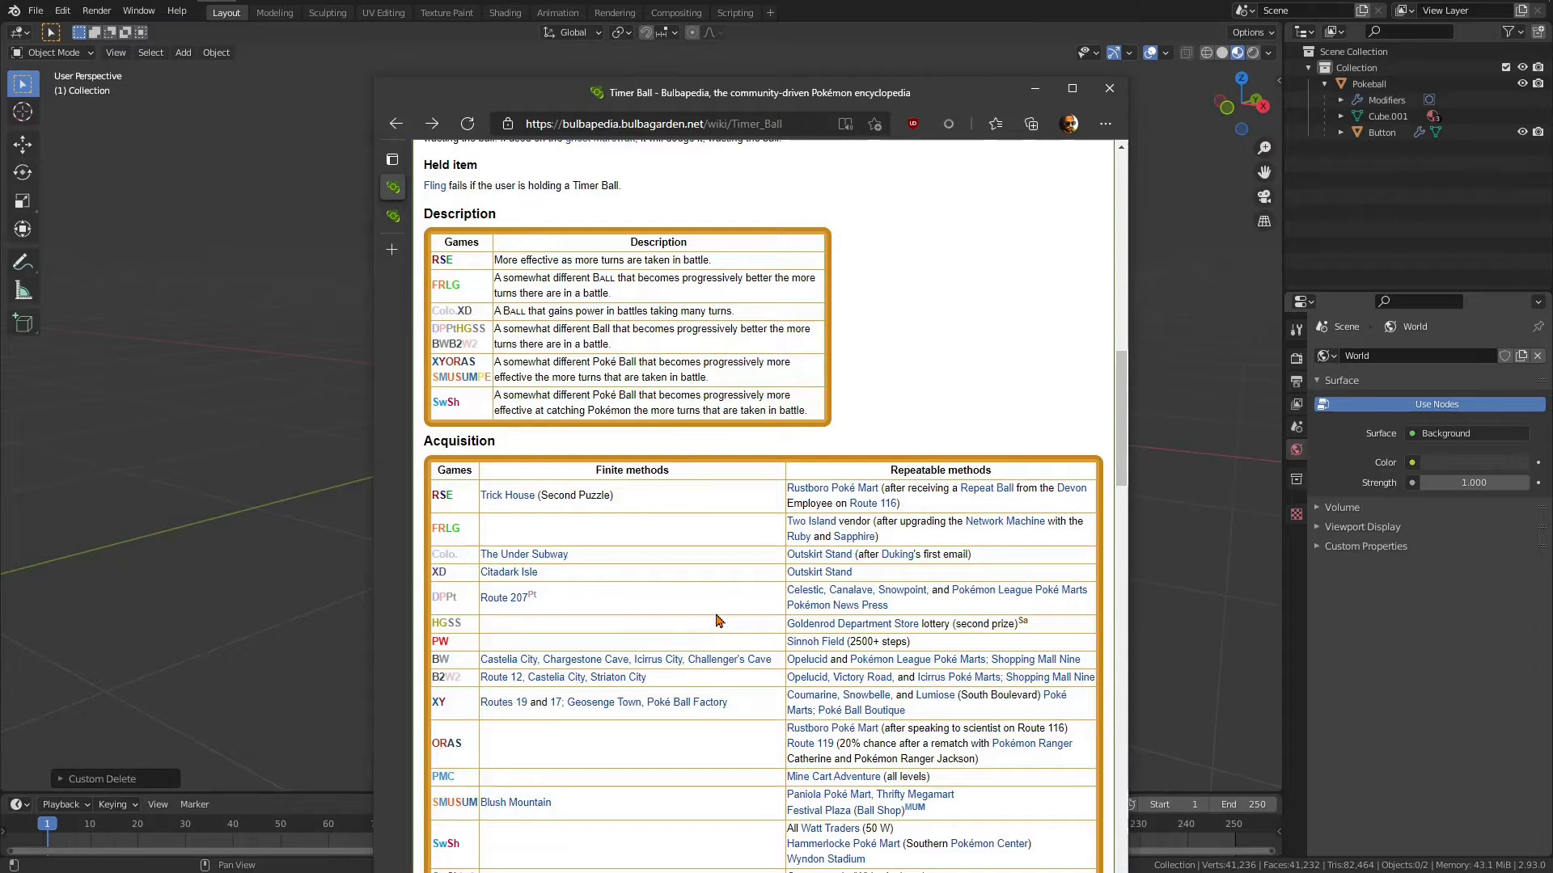
scroll(720, 620, down, 8)
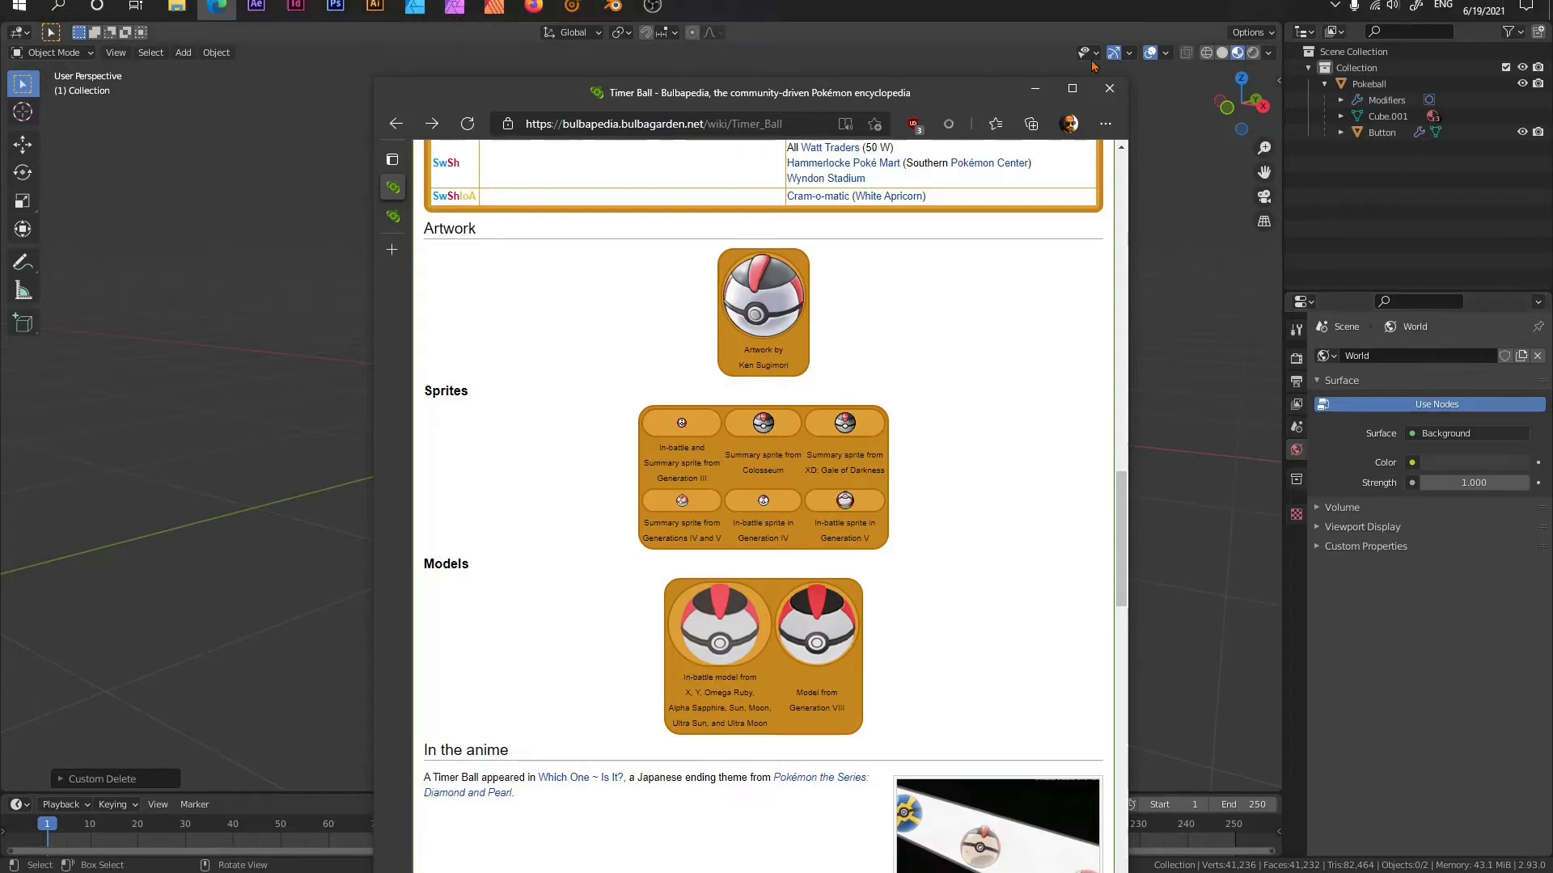
click(1012, 95)
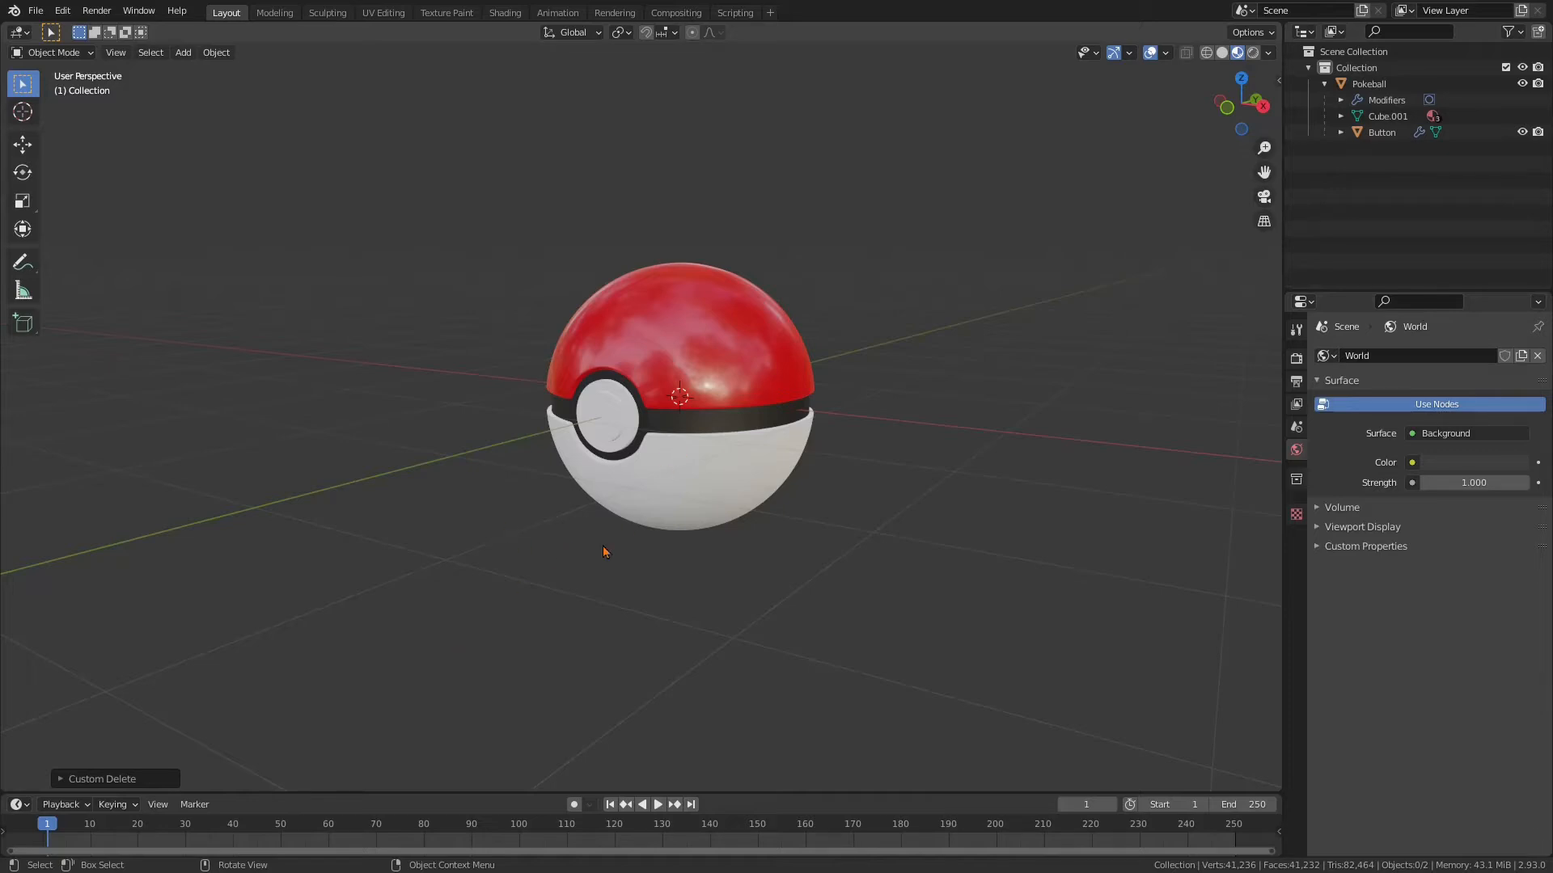
Add a mesh circle at the centre of the Pokeball
key(shift+a)
mouse_move(603, 545)
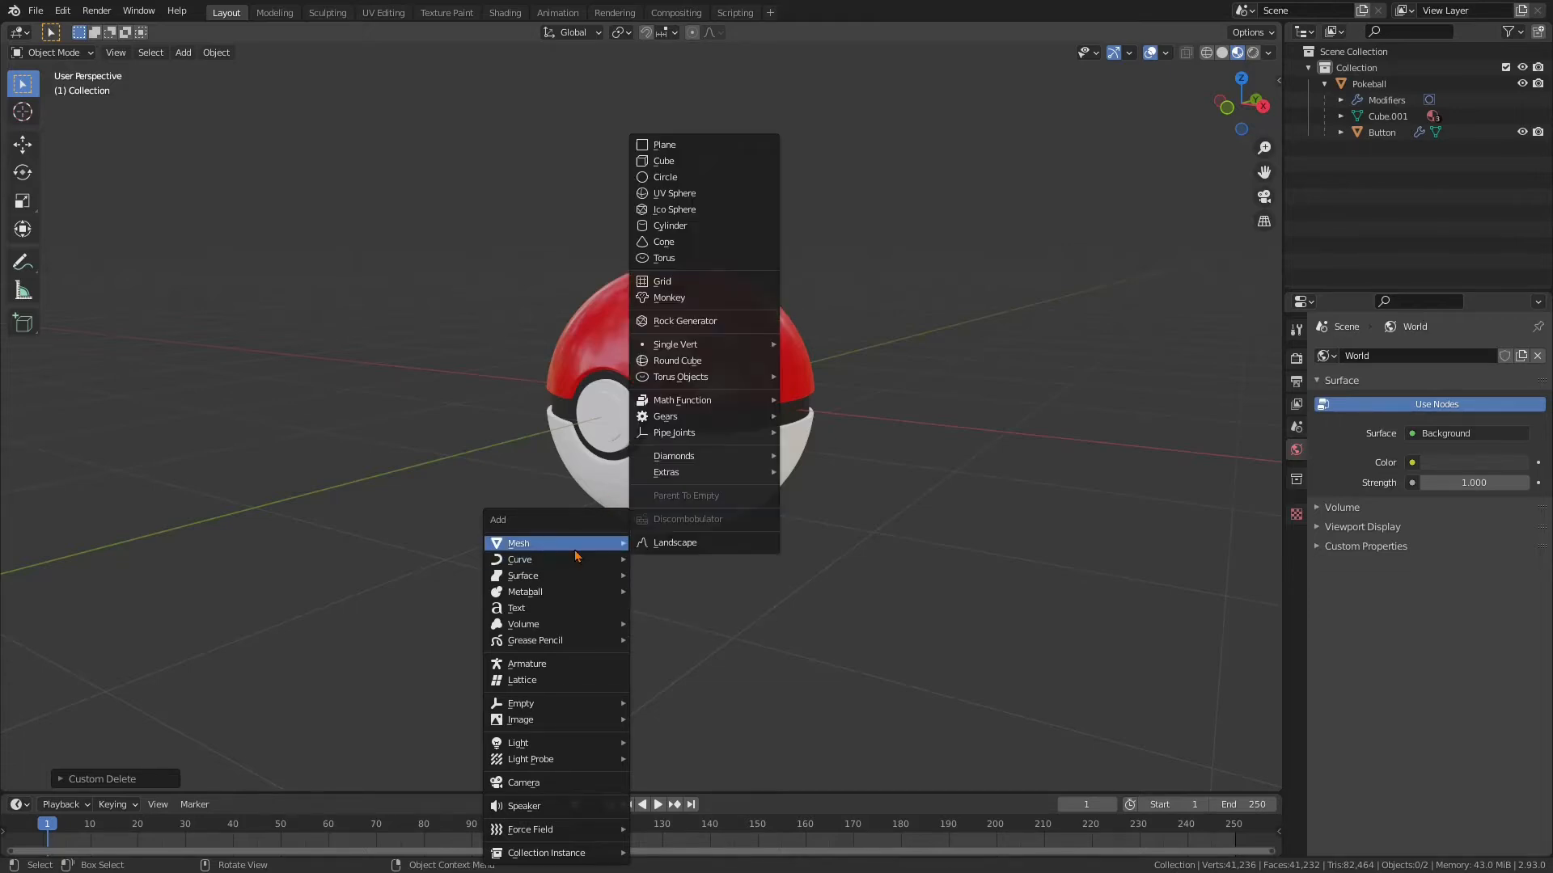
click(701, 179)
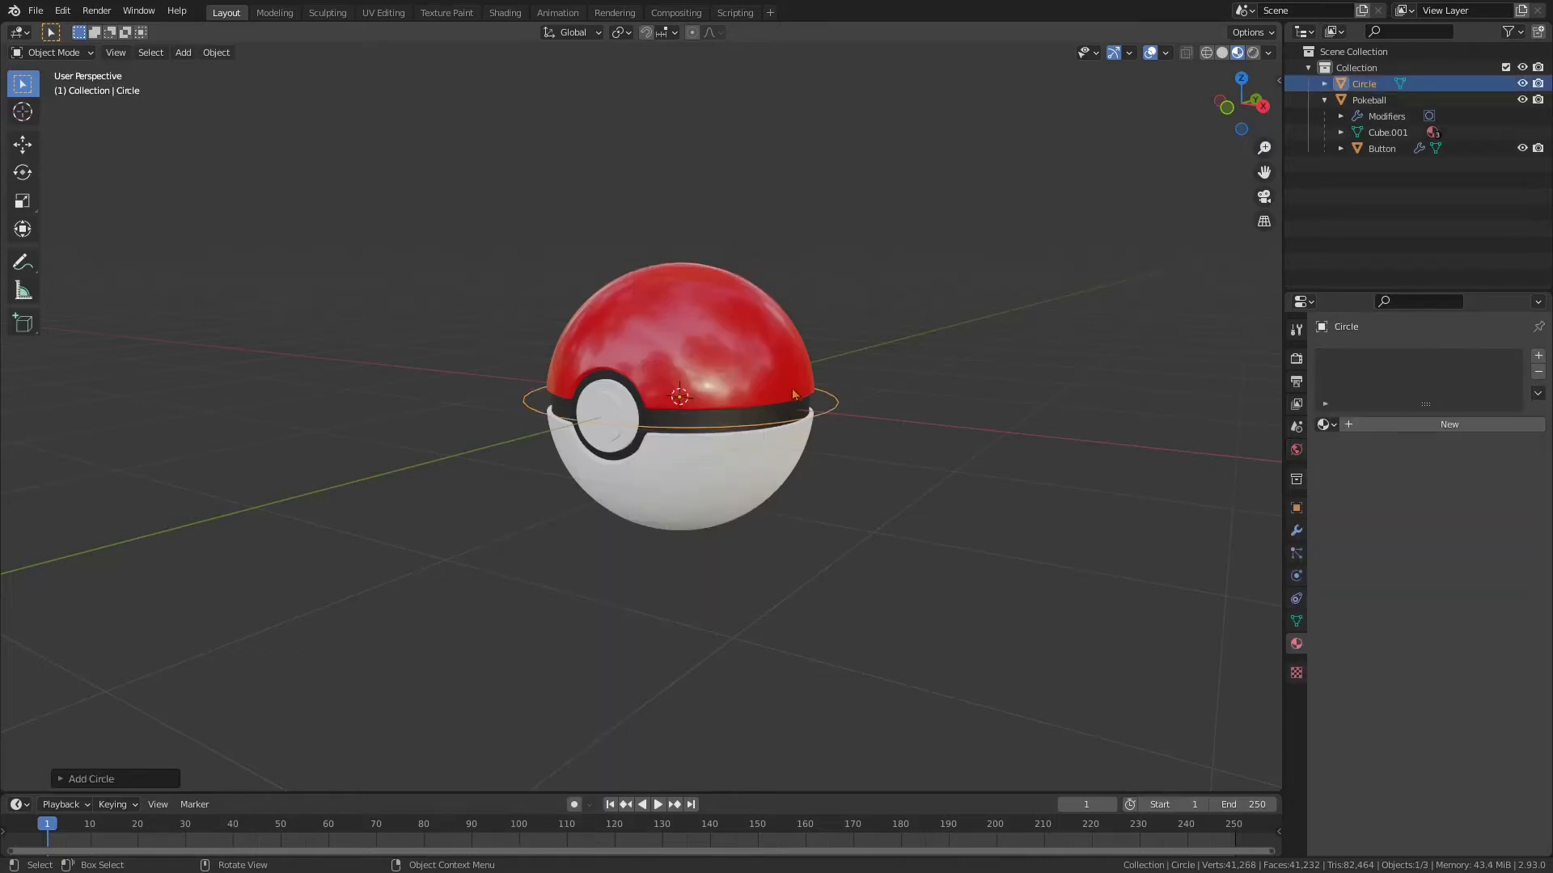
mouse_move(825, 399)
middle_down()
mouse_move(825, 429)
mouse_move(842, 423)
middle_up()
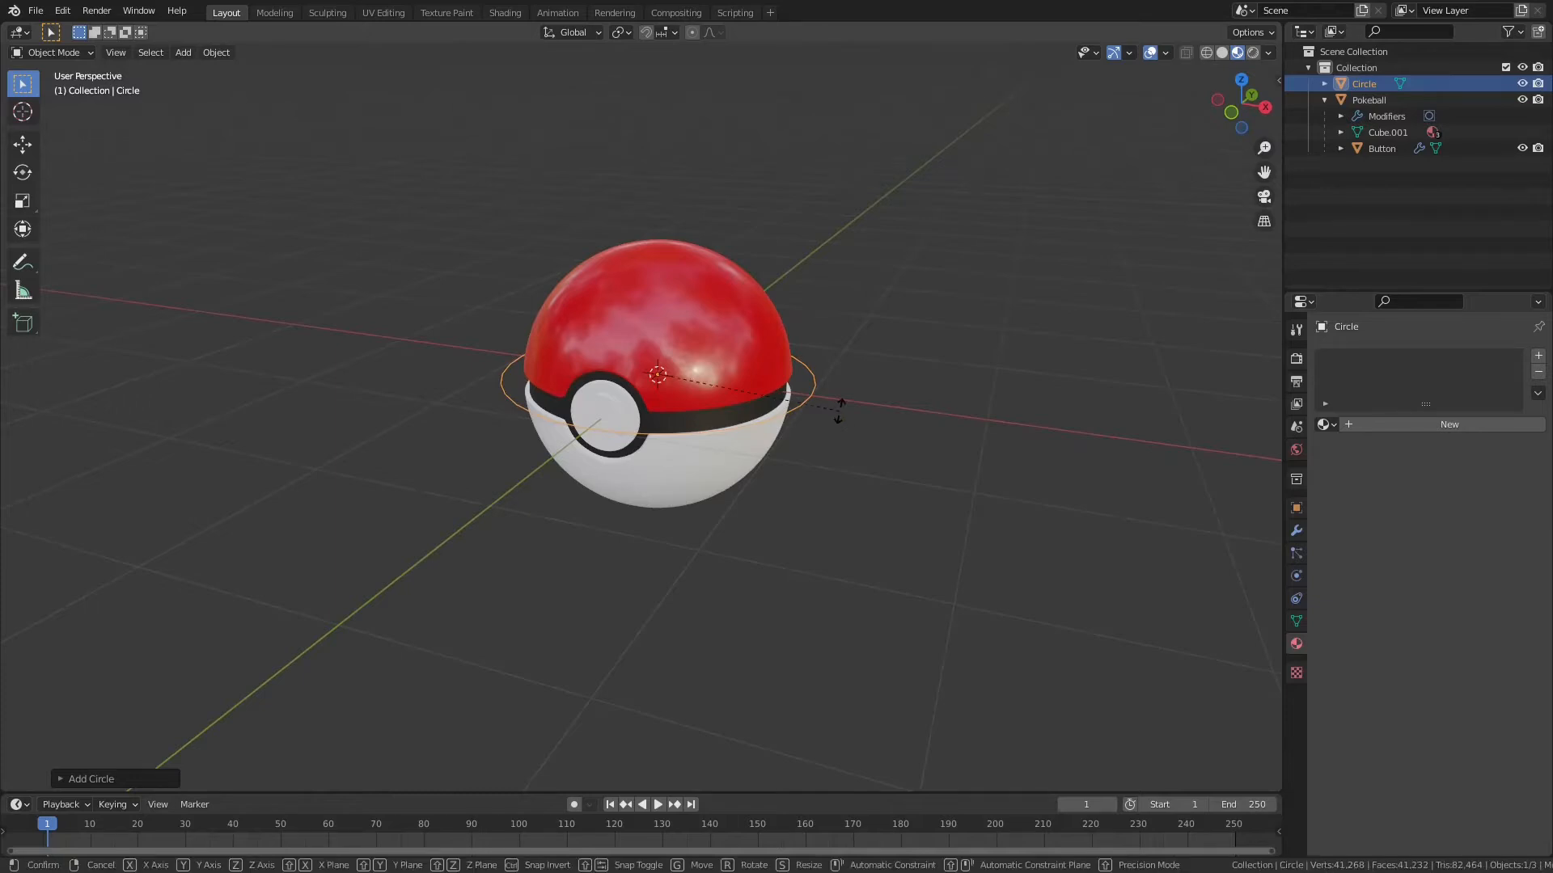
text(rx)
text(90)
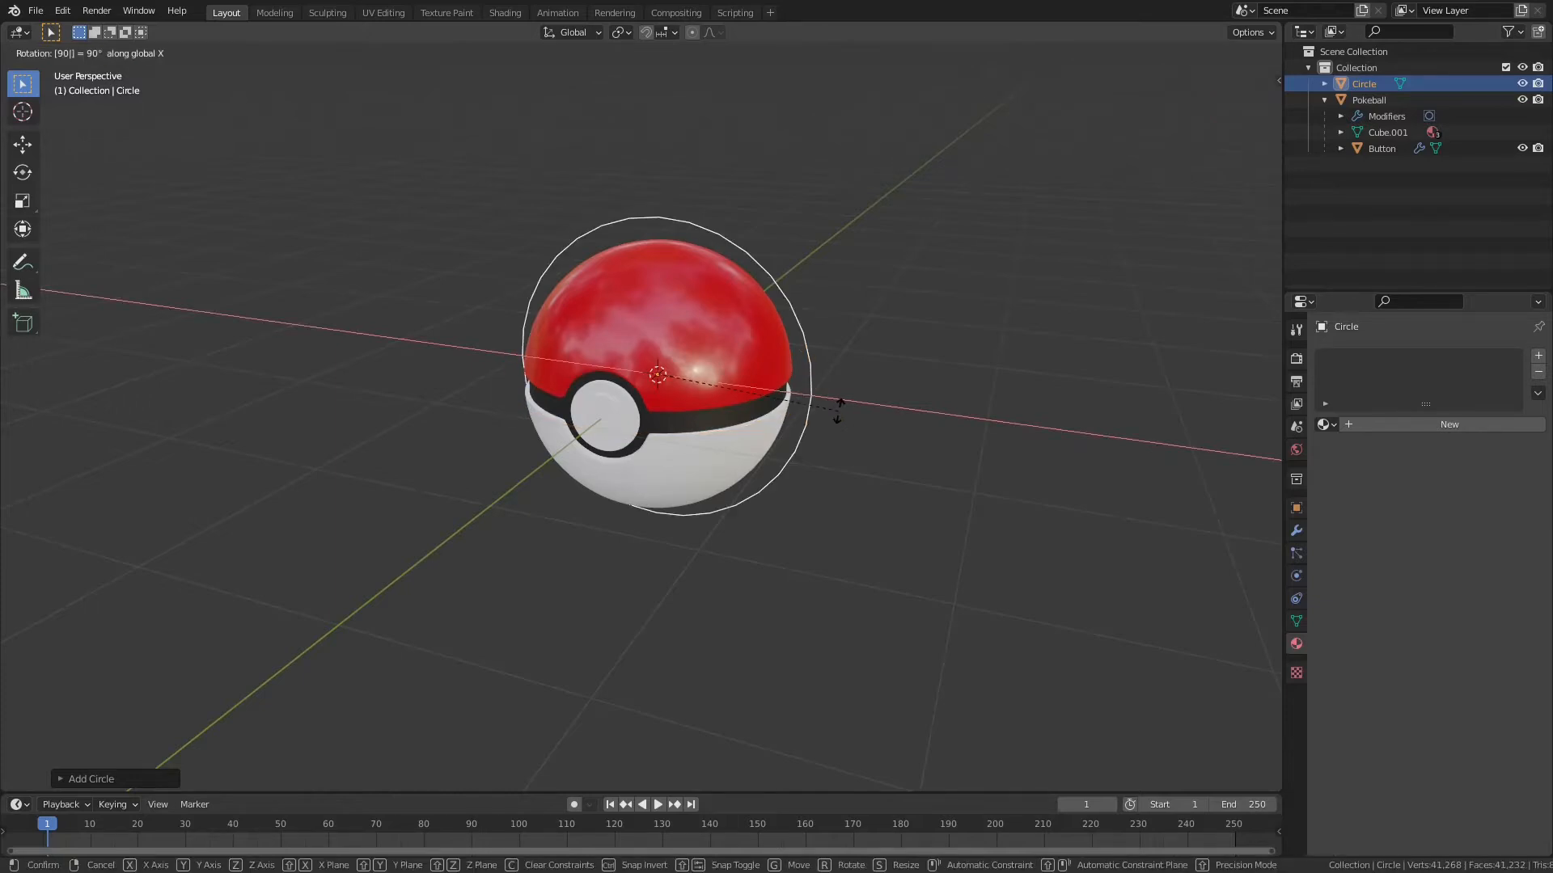
key(Return)
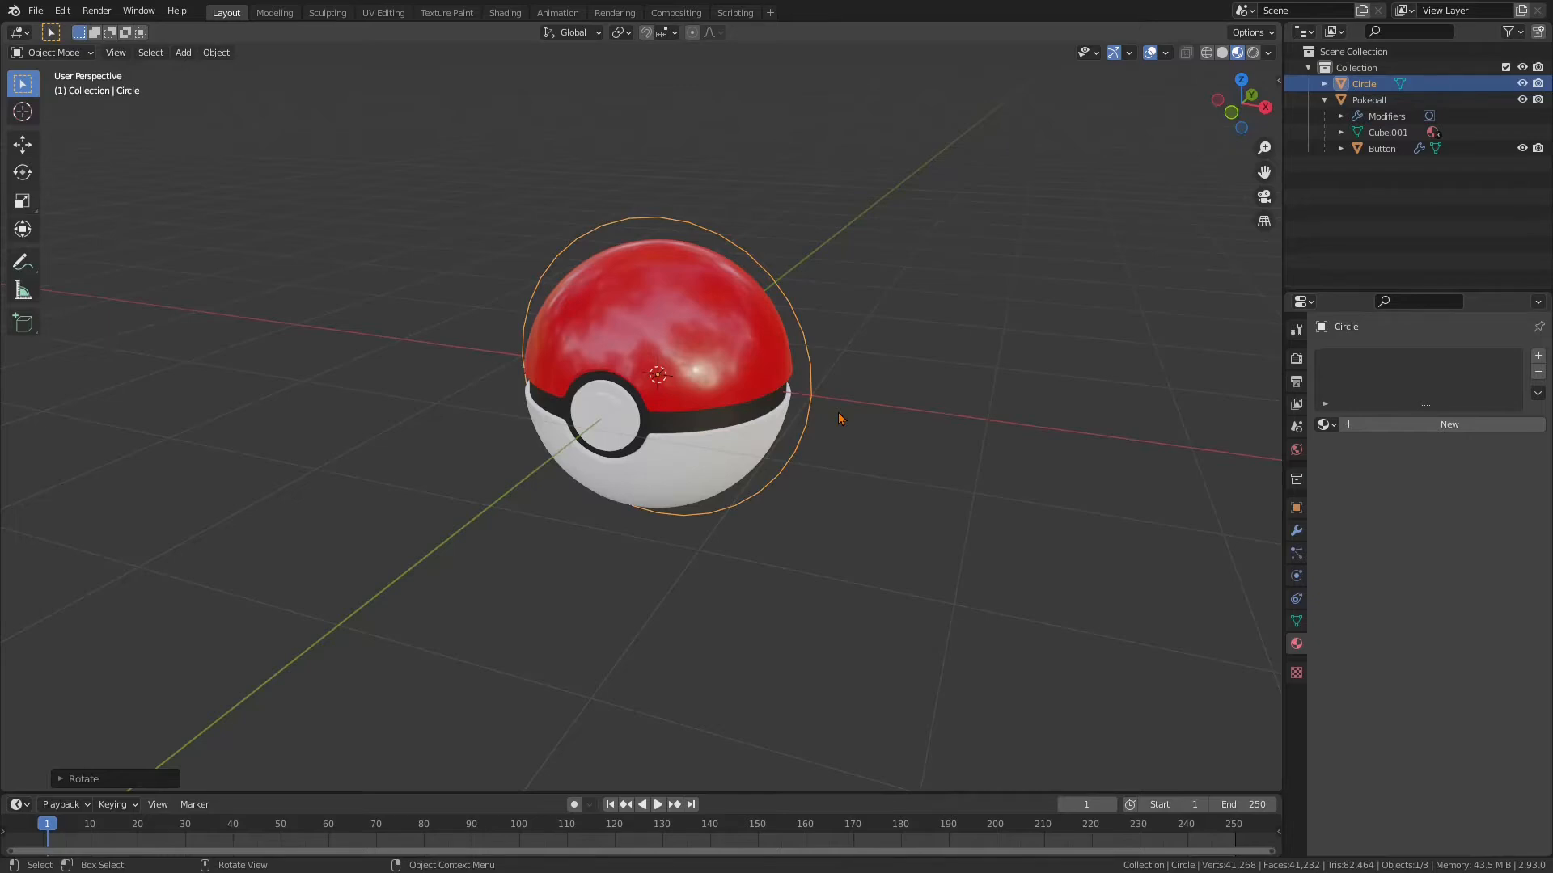
key(KP_3)
click(1001, 514)
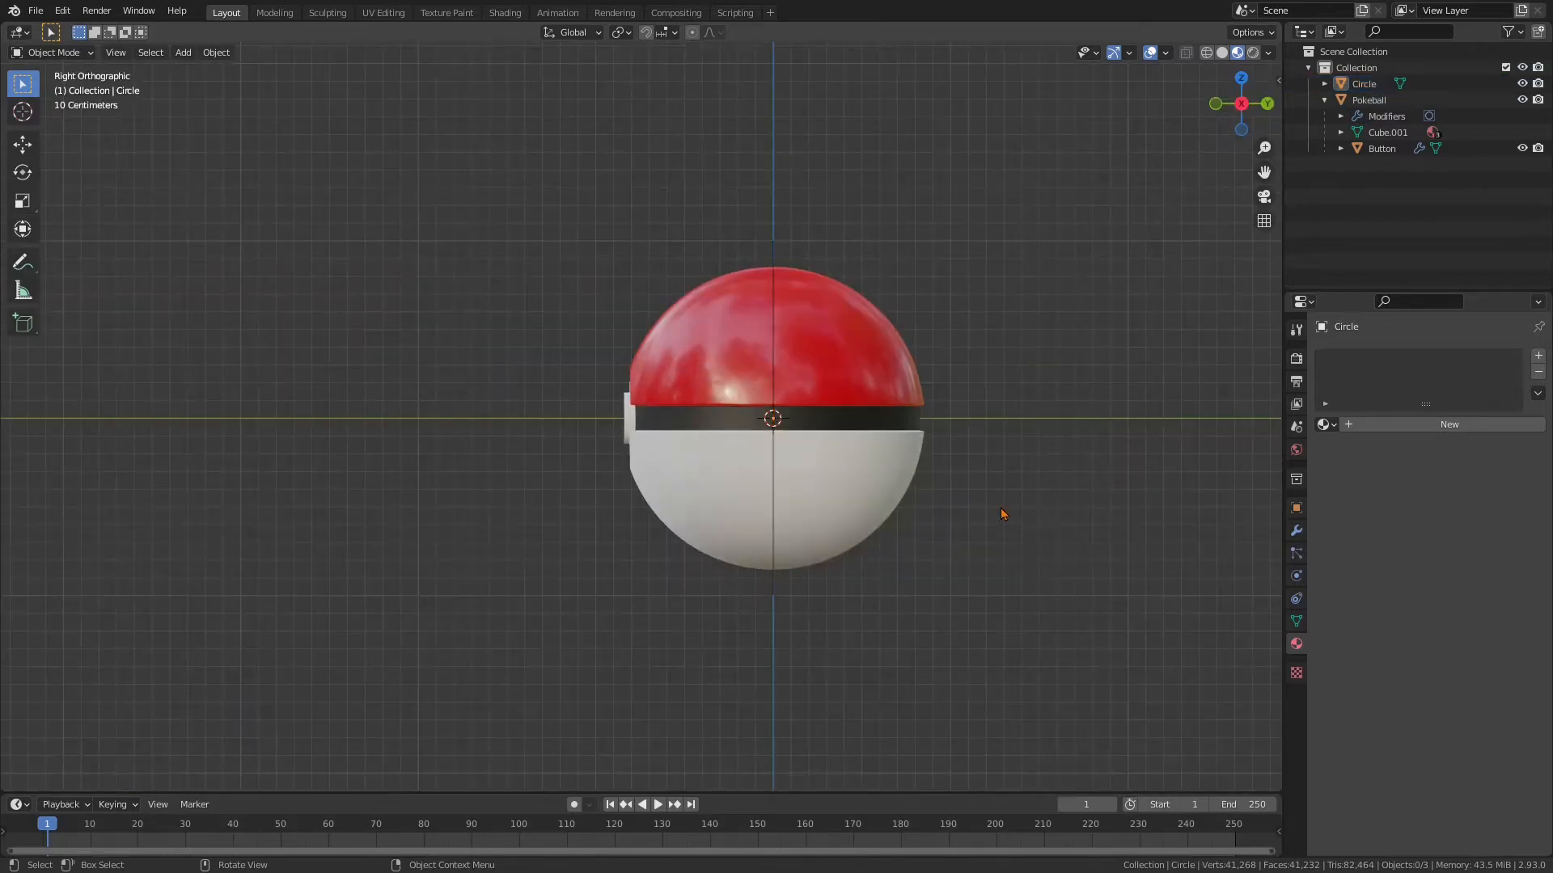
key(ctrl+z)
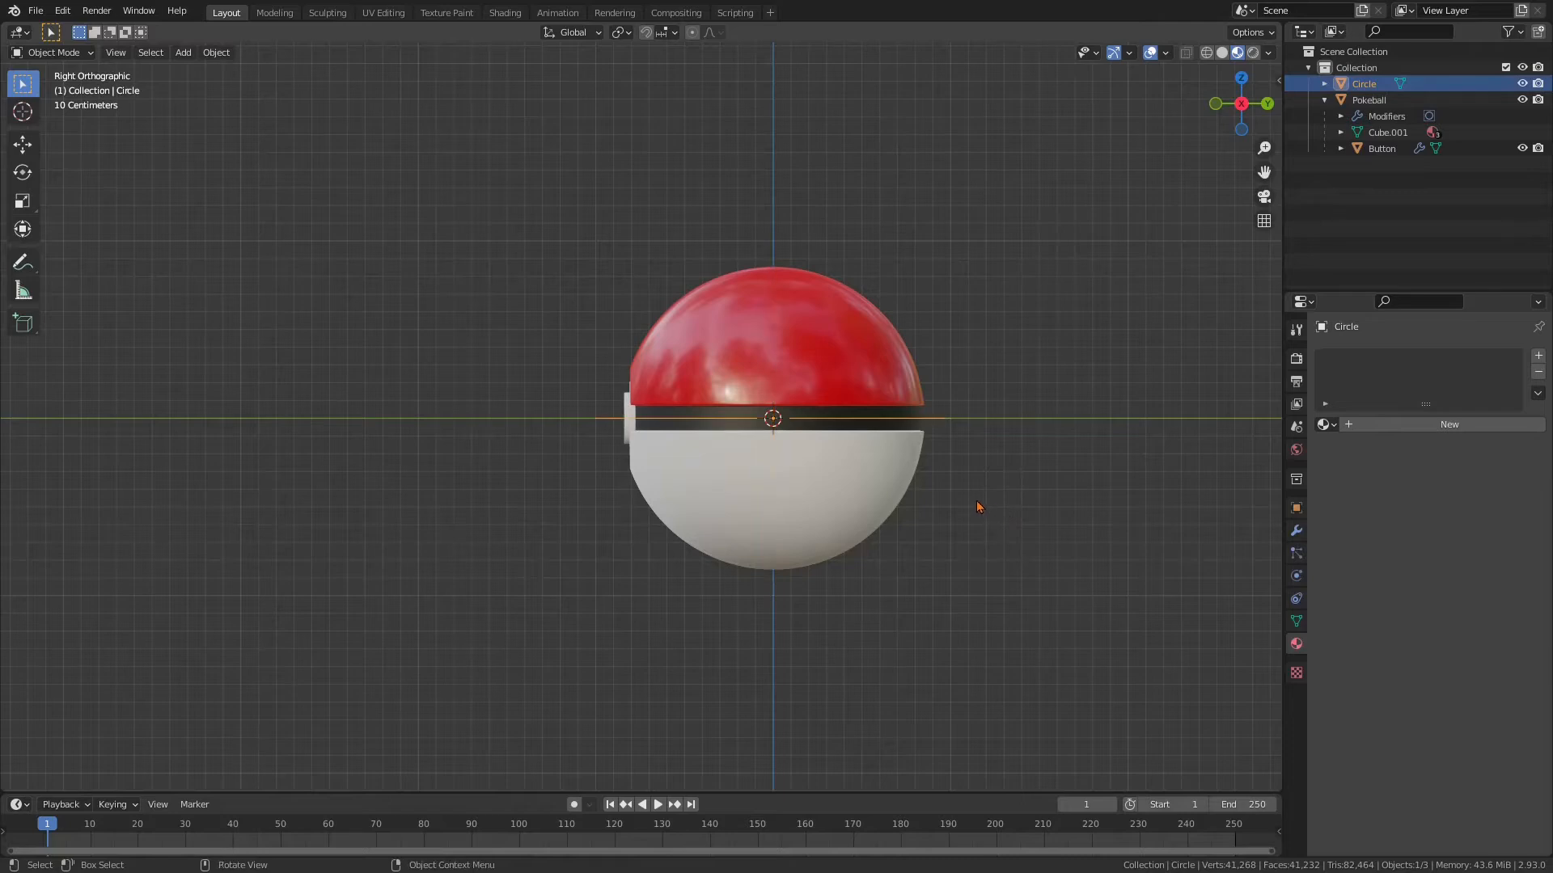
Rotate the circle 90° around the global Y axis so that it stands upright around the ball
key(r)
text(y)
text(90)
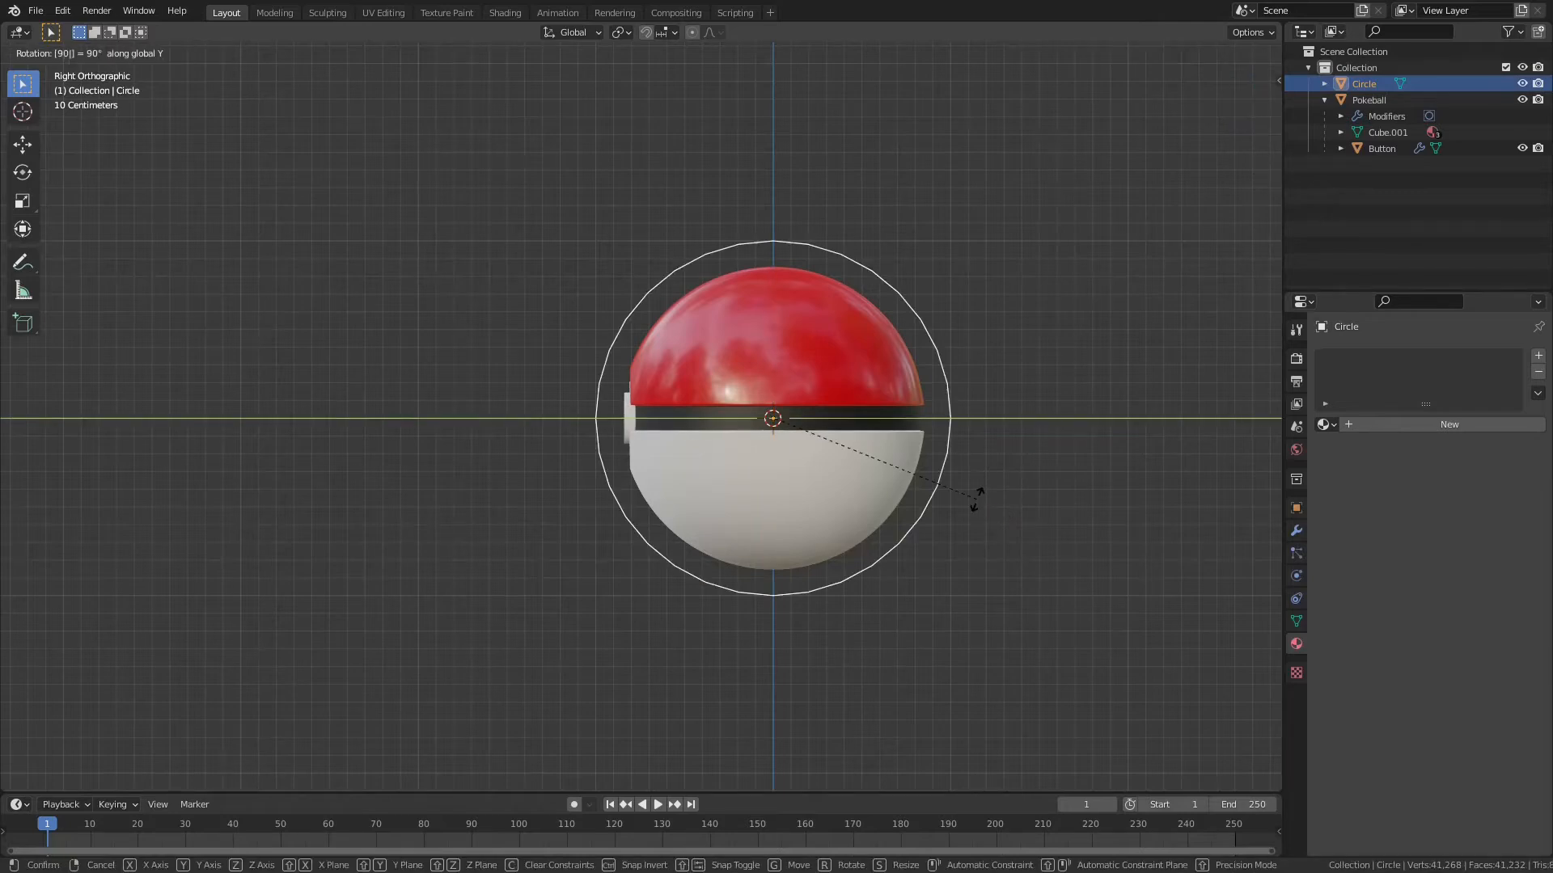
key(Return)
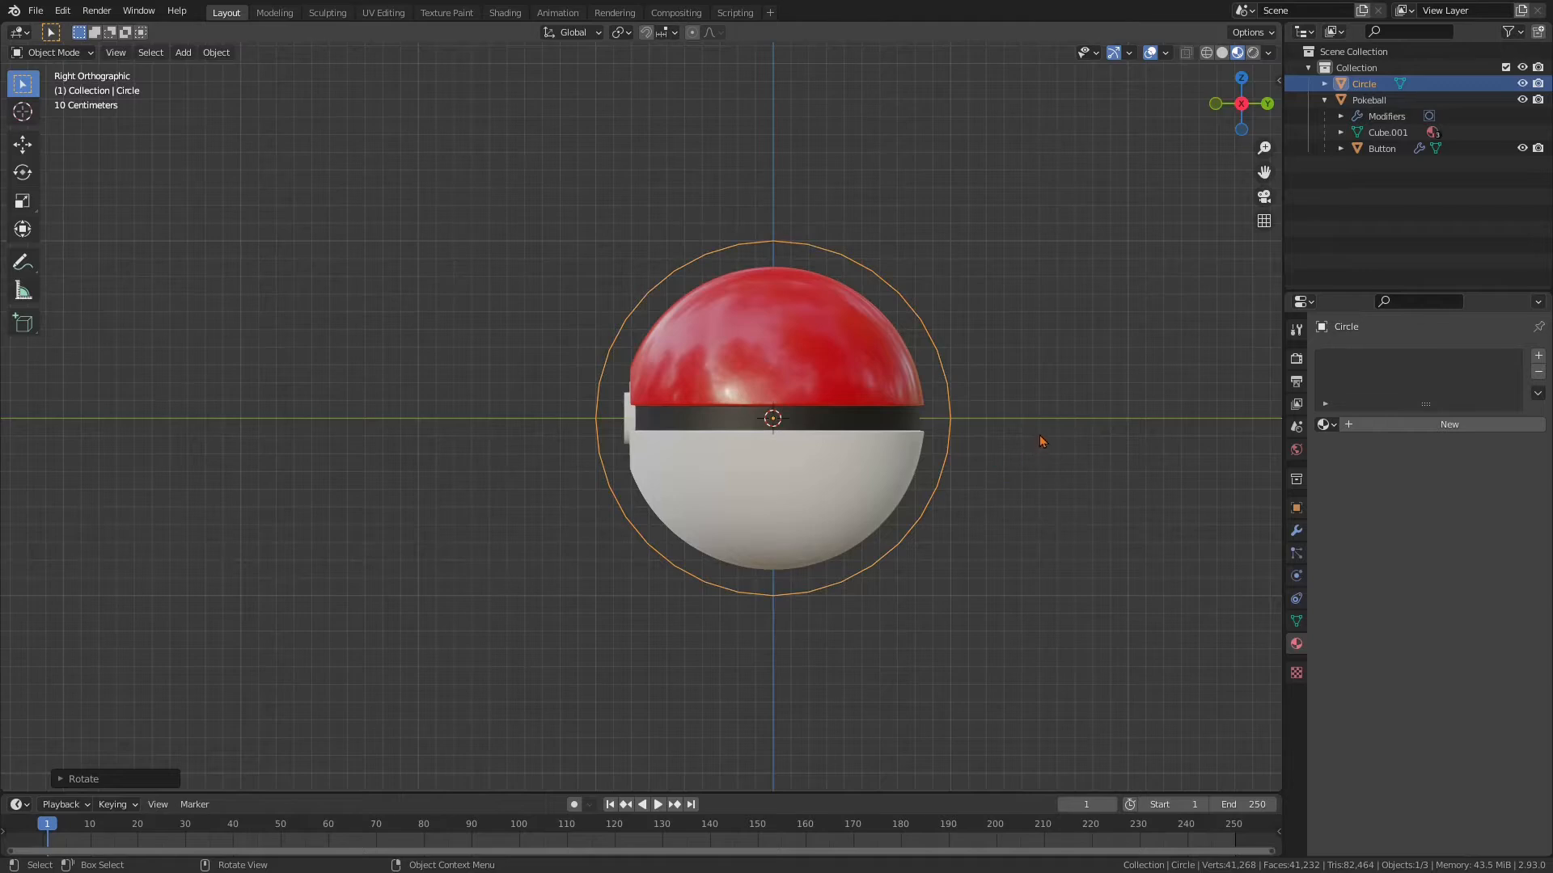
Scale the circle down to about 0.86 so that it matches the ball's outline in the right view
key(s)
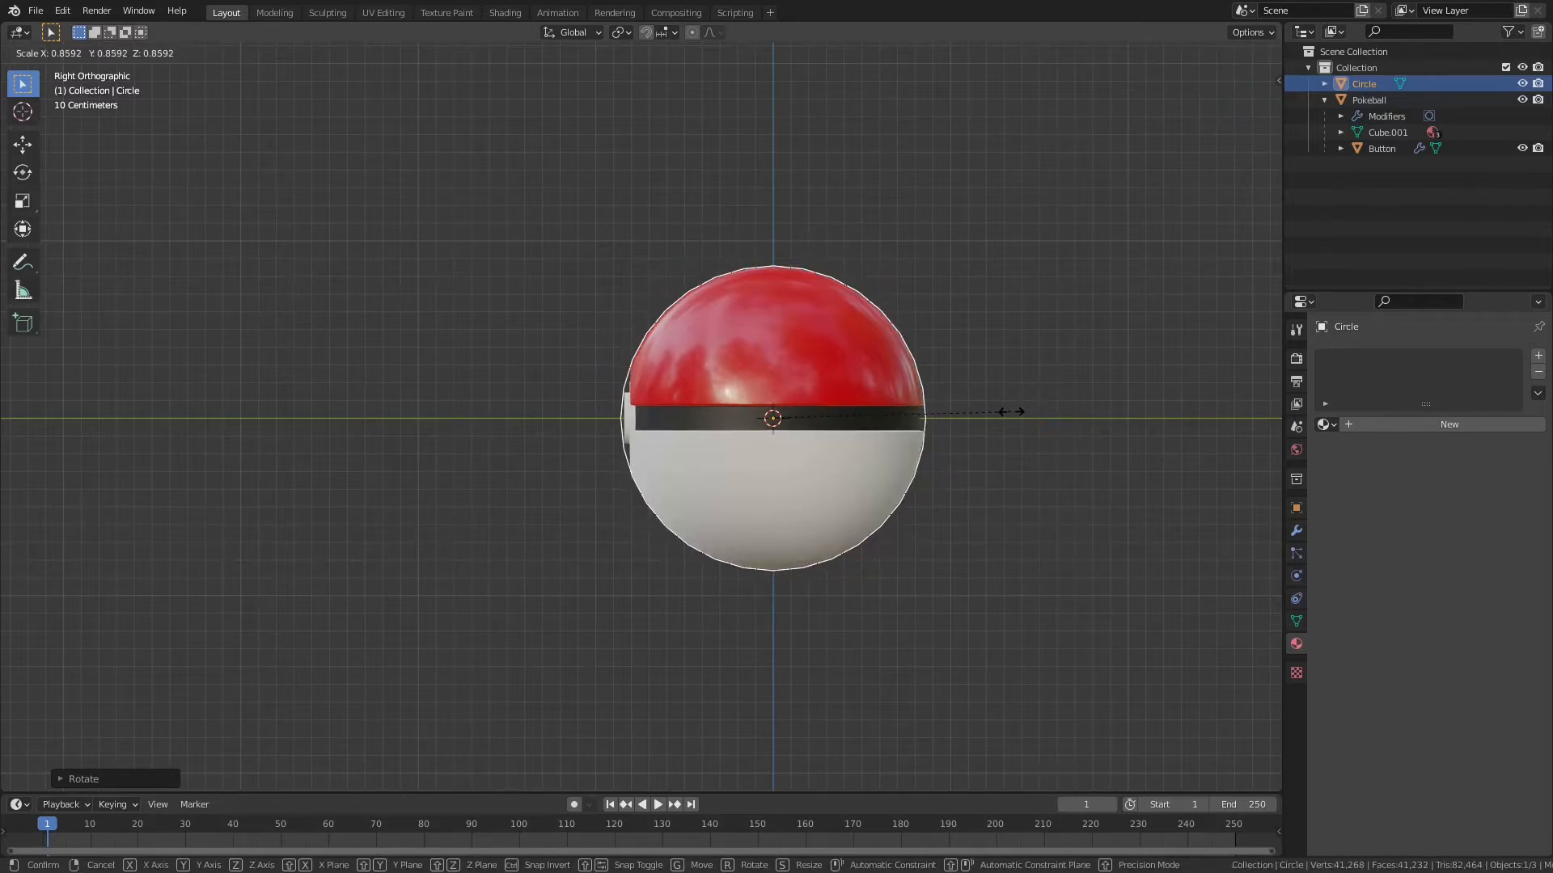
click(1012, 412)
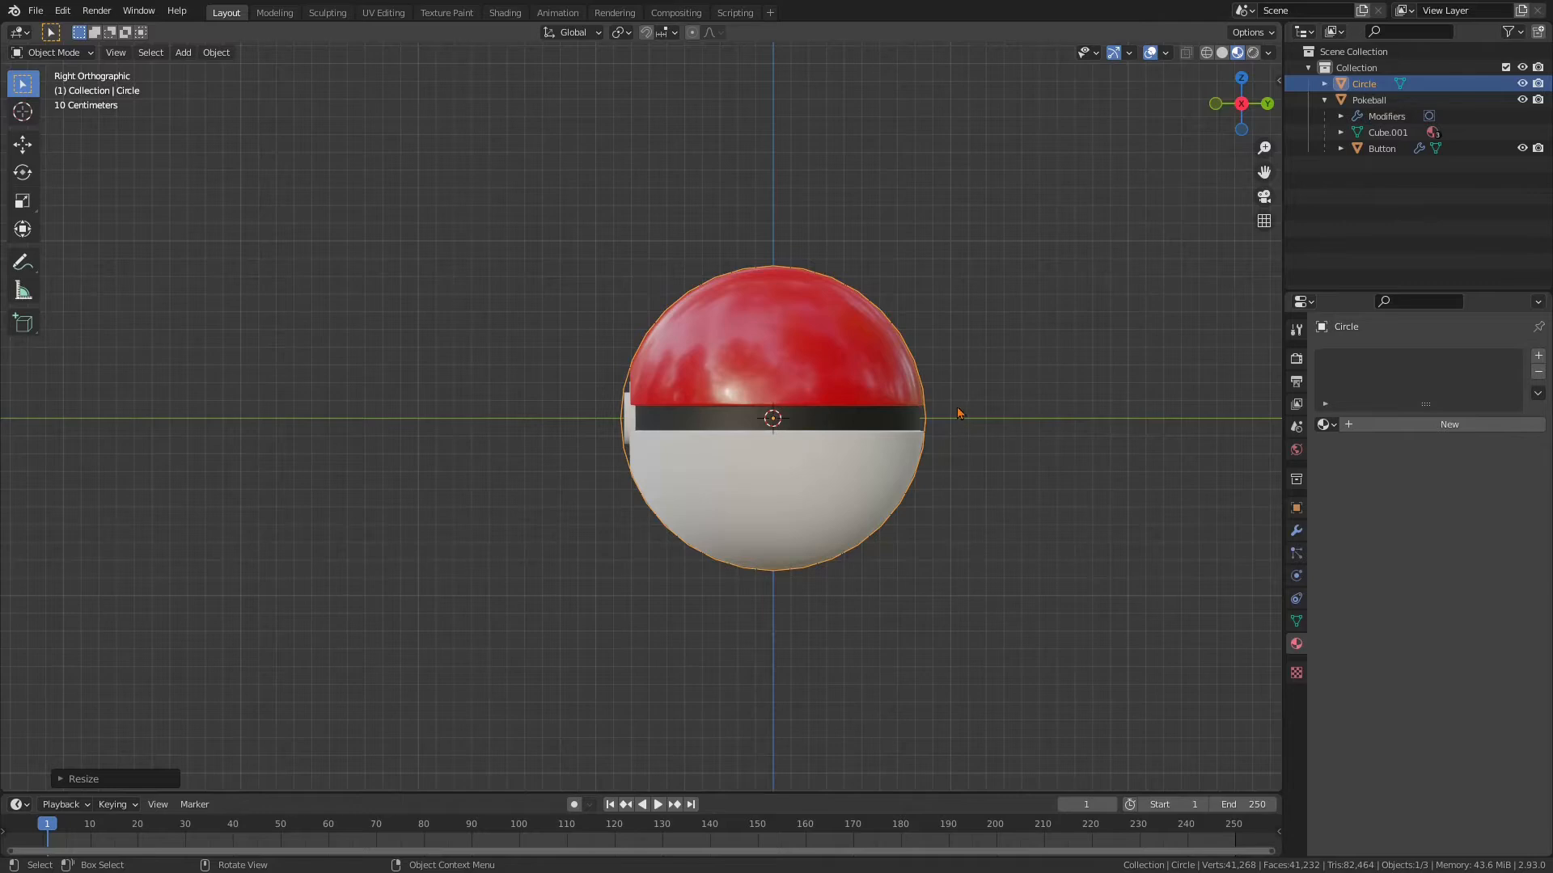
key(s)
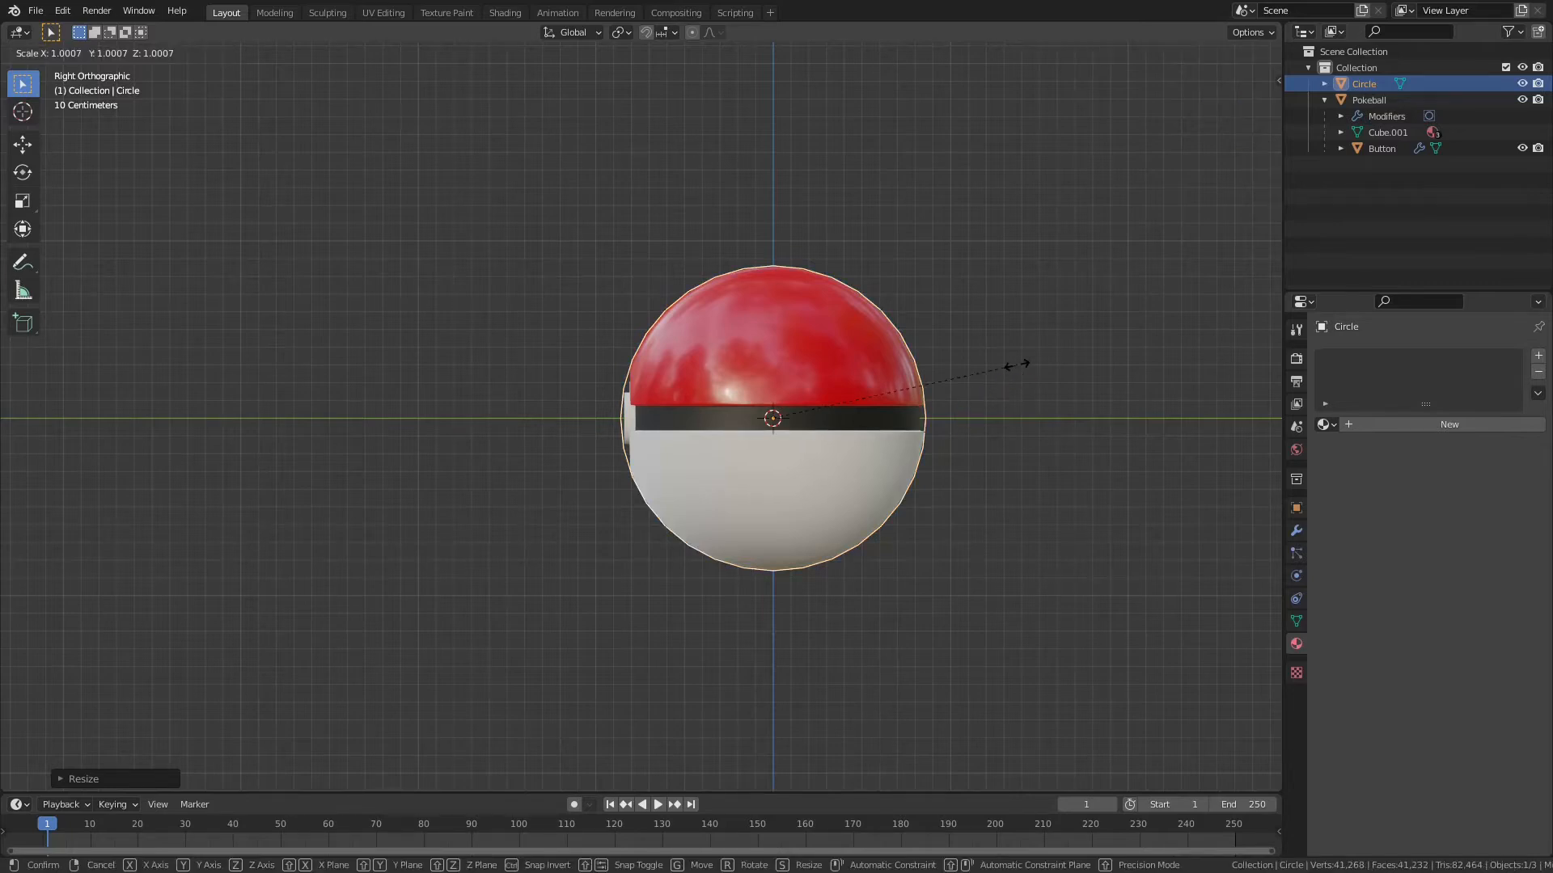
click(1016, 366)
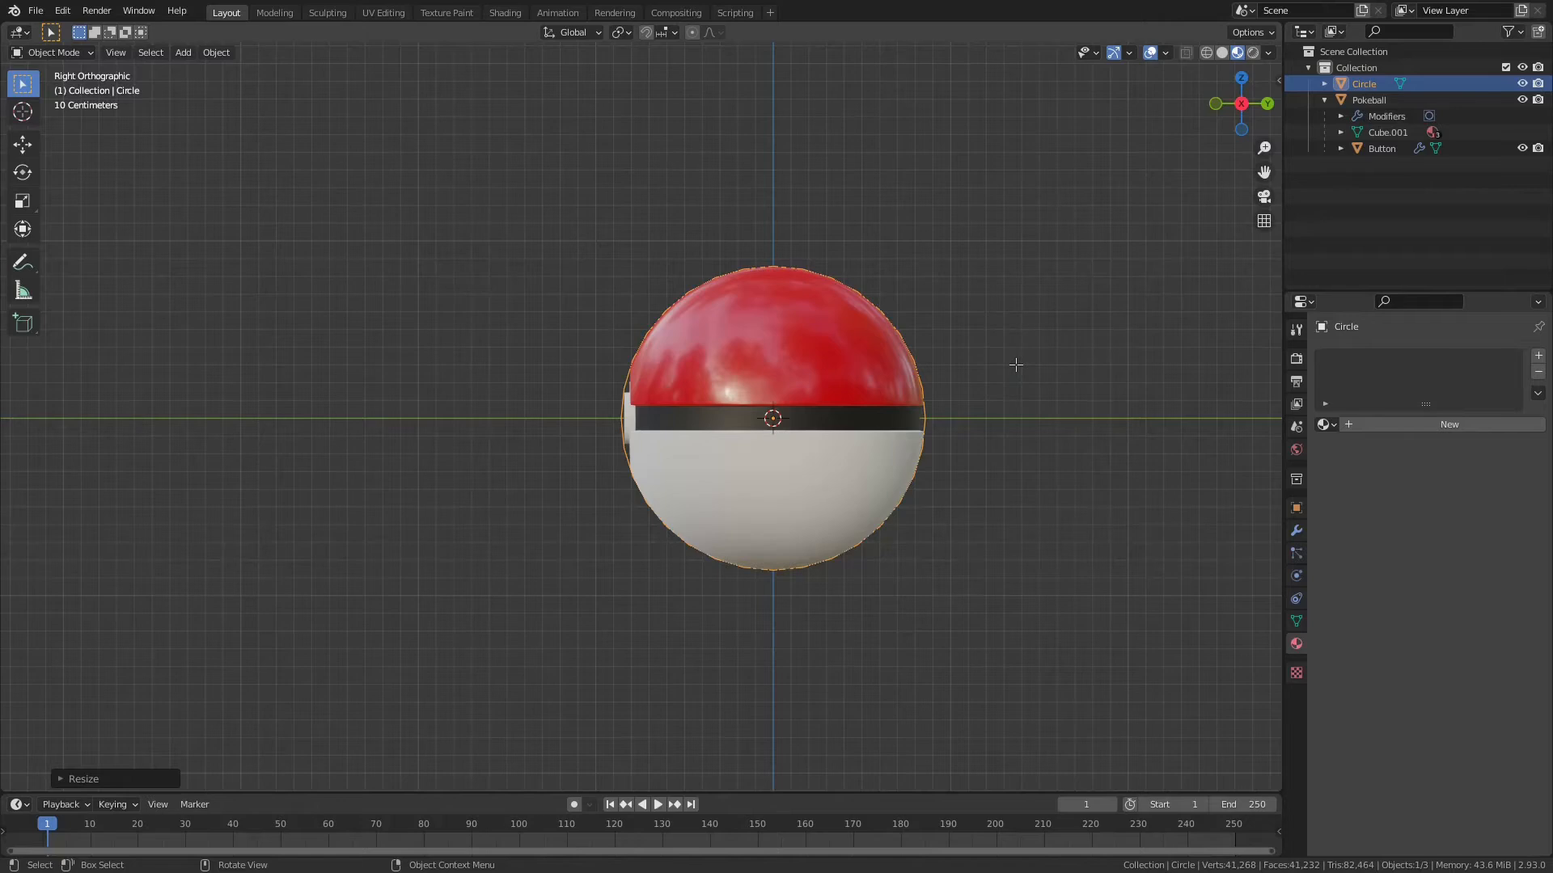
Delete the circle's side and lower vertices in Edit Mode, keeping only the arc over the red half
key(Tab)
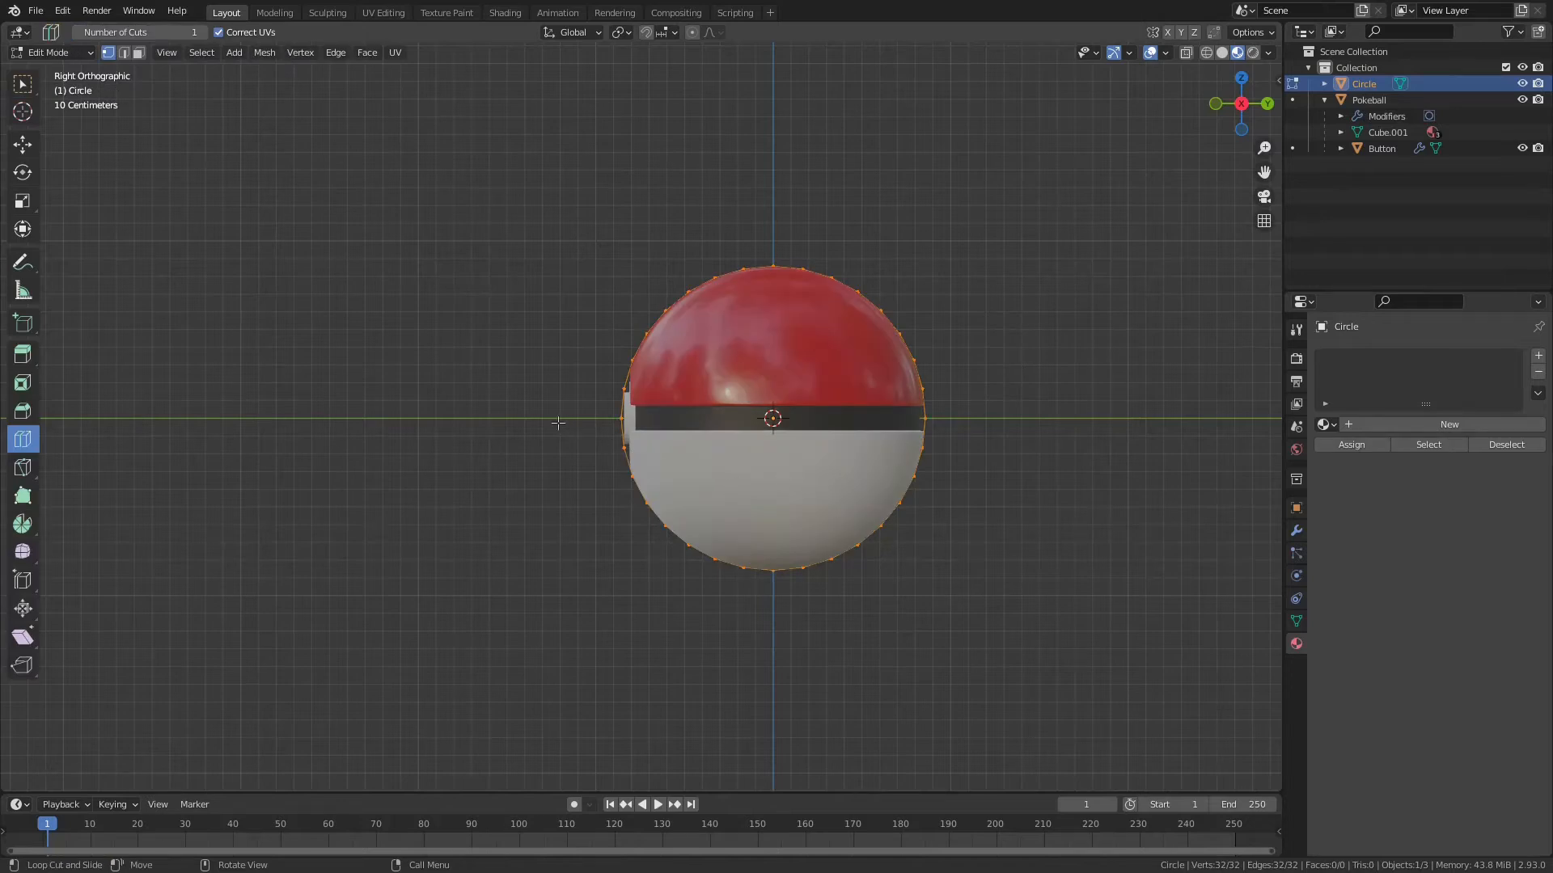
key(w)
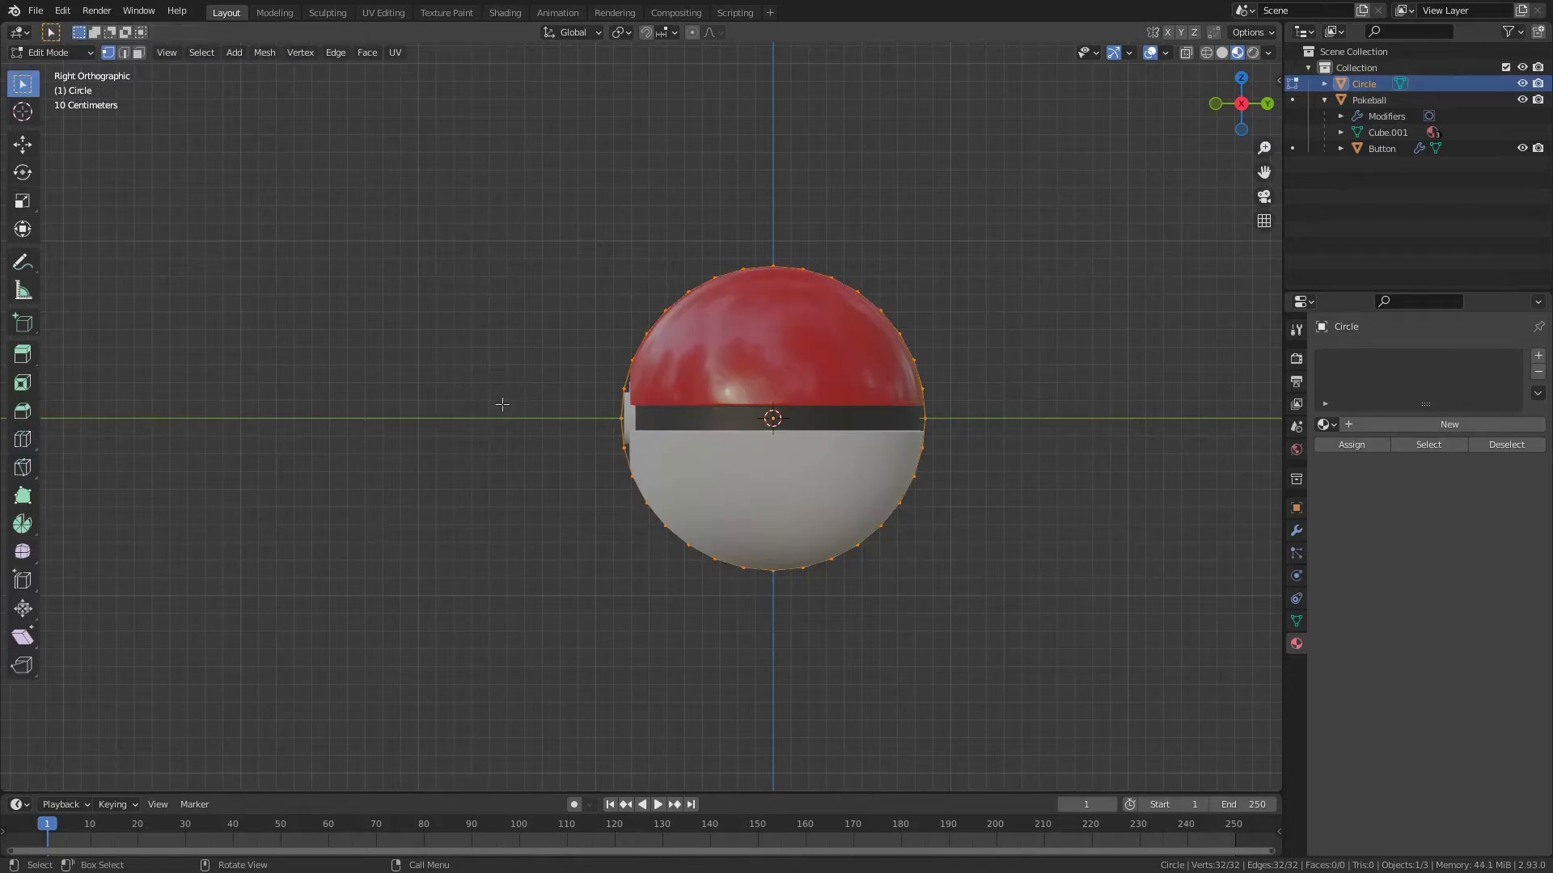
drag(565, 373, 1055, 580)
key(x)
click(1067, 581)
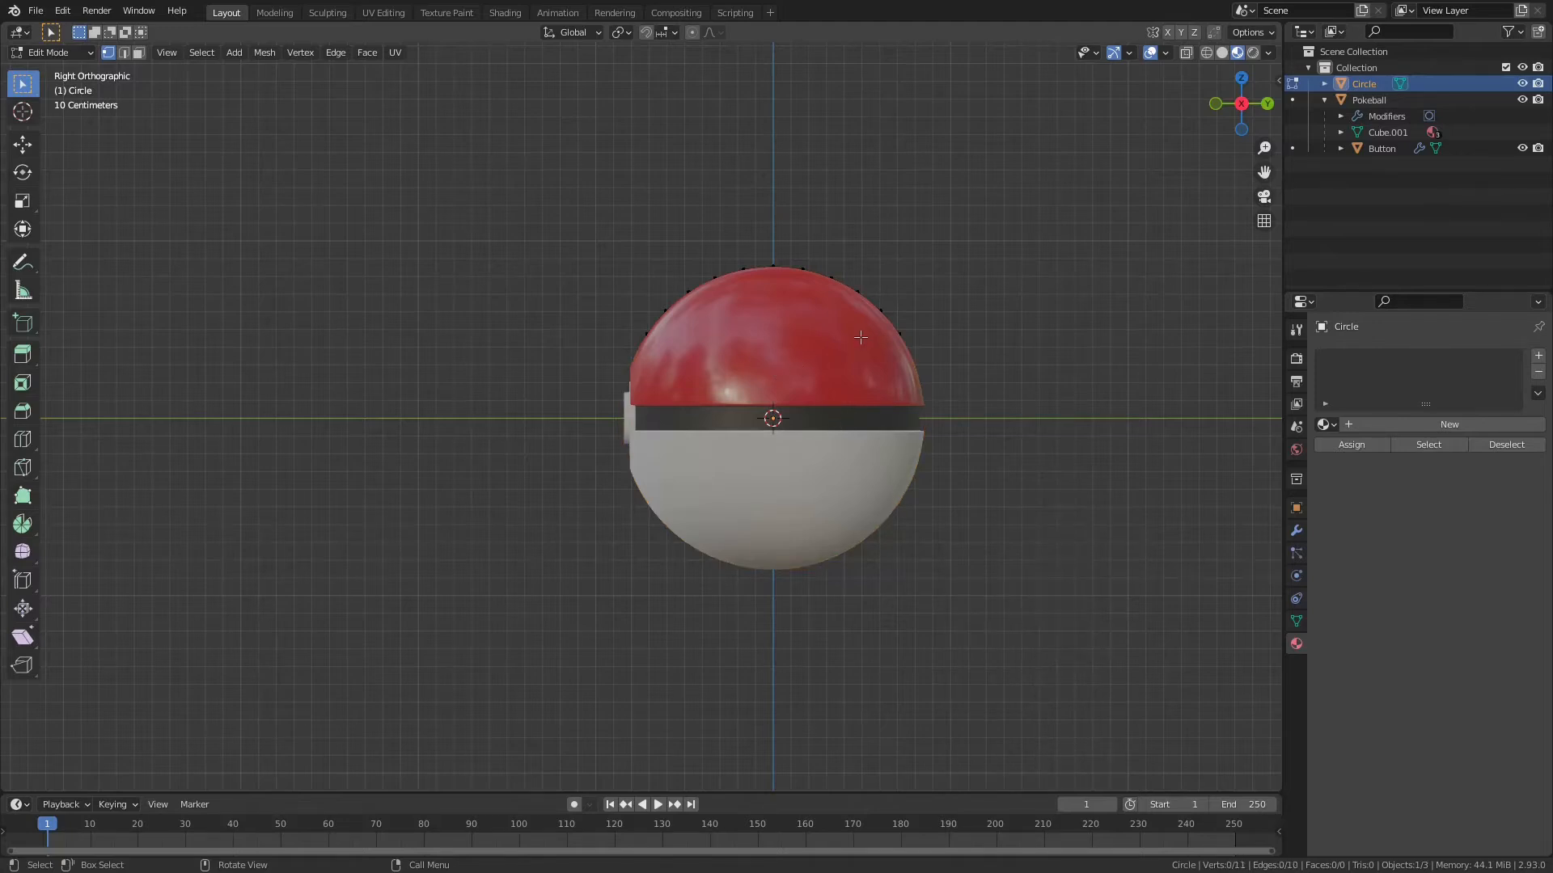
Insert one extra vertex in the end segment at each end of the arc with Loop Cut
click(22, 447)
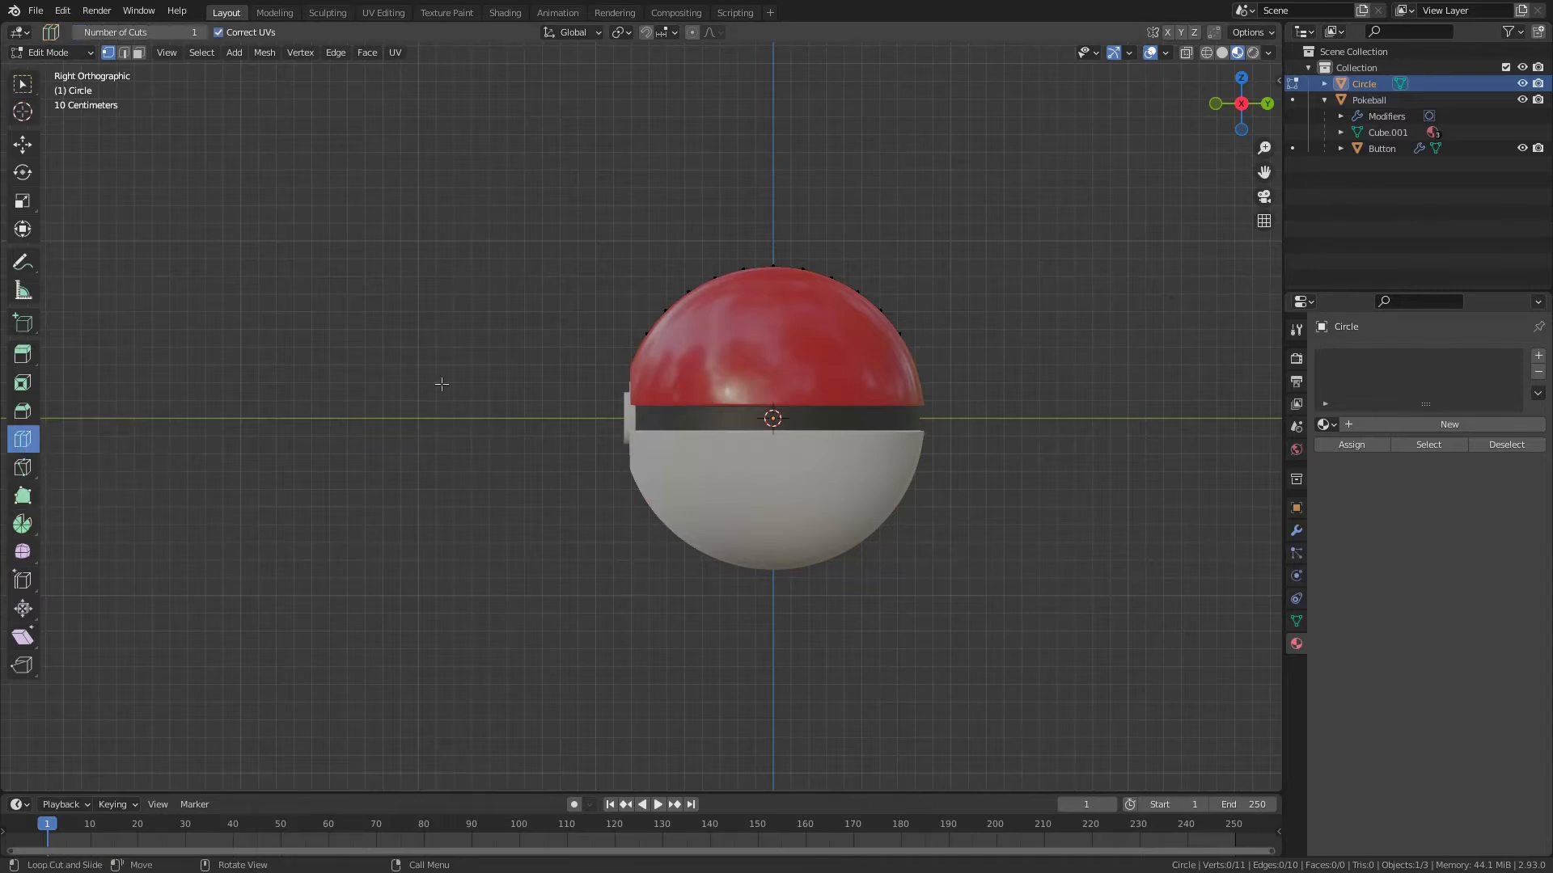
click(657, 322)
click(893, 328)
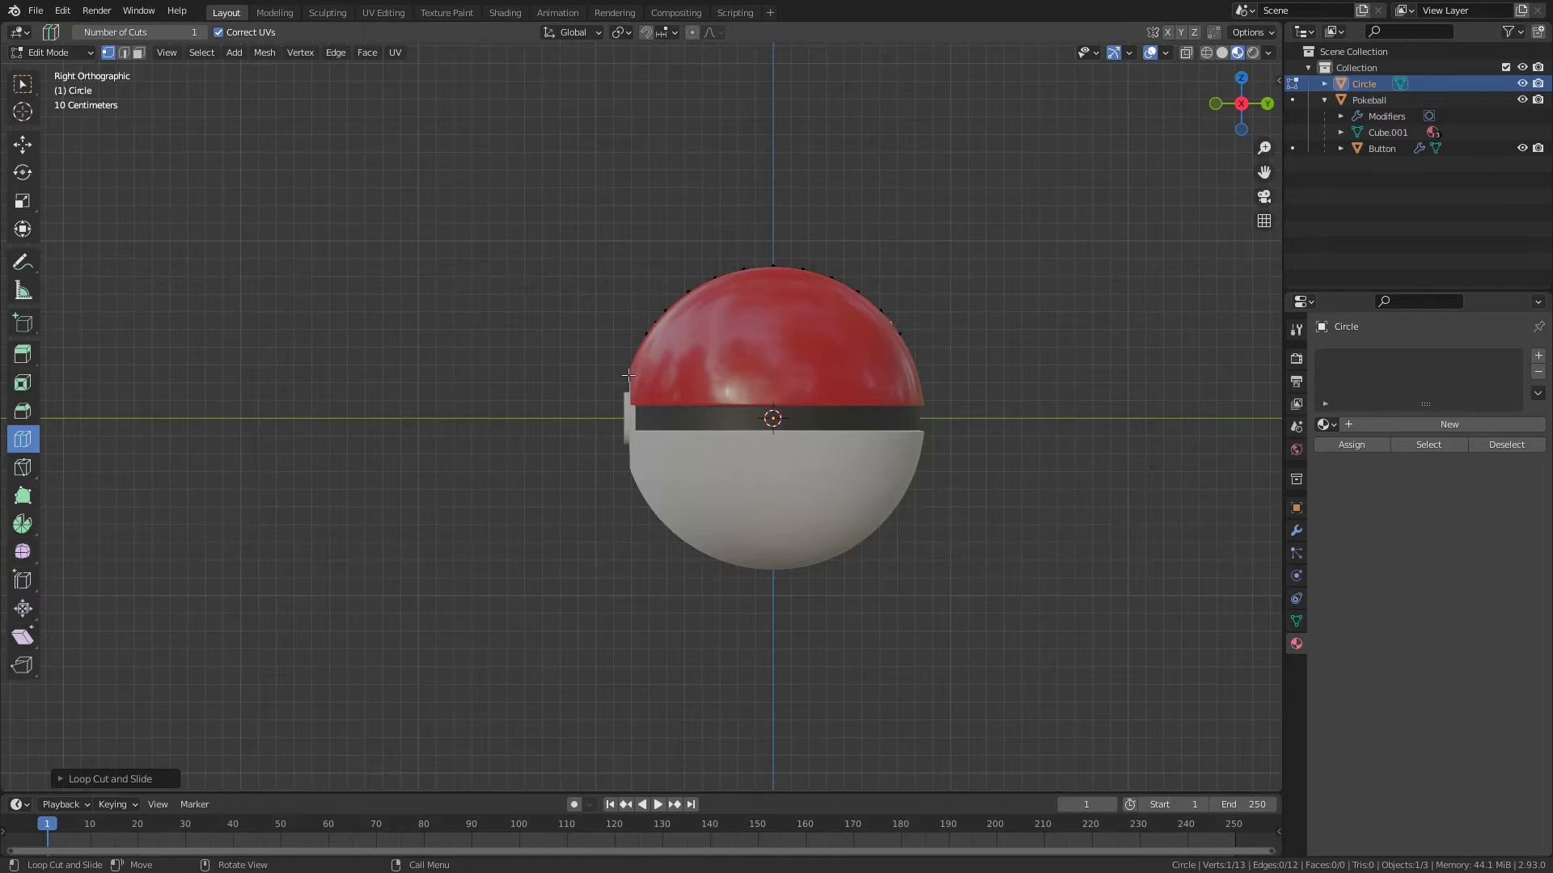
Delete the outermost vertex at both ends of the arc to shorten it and return to Object Mode
key(a)
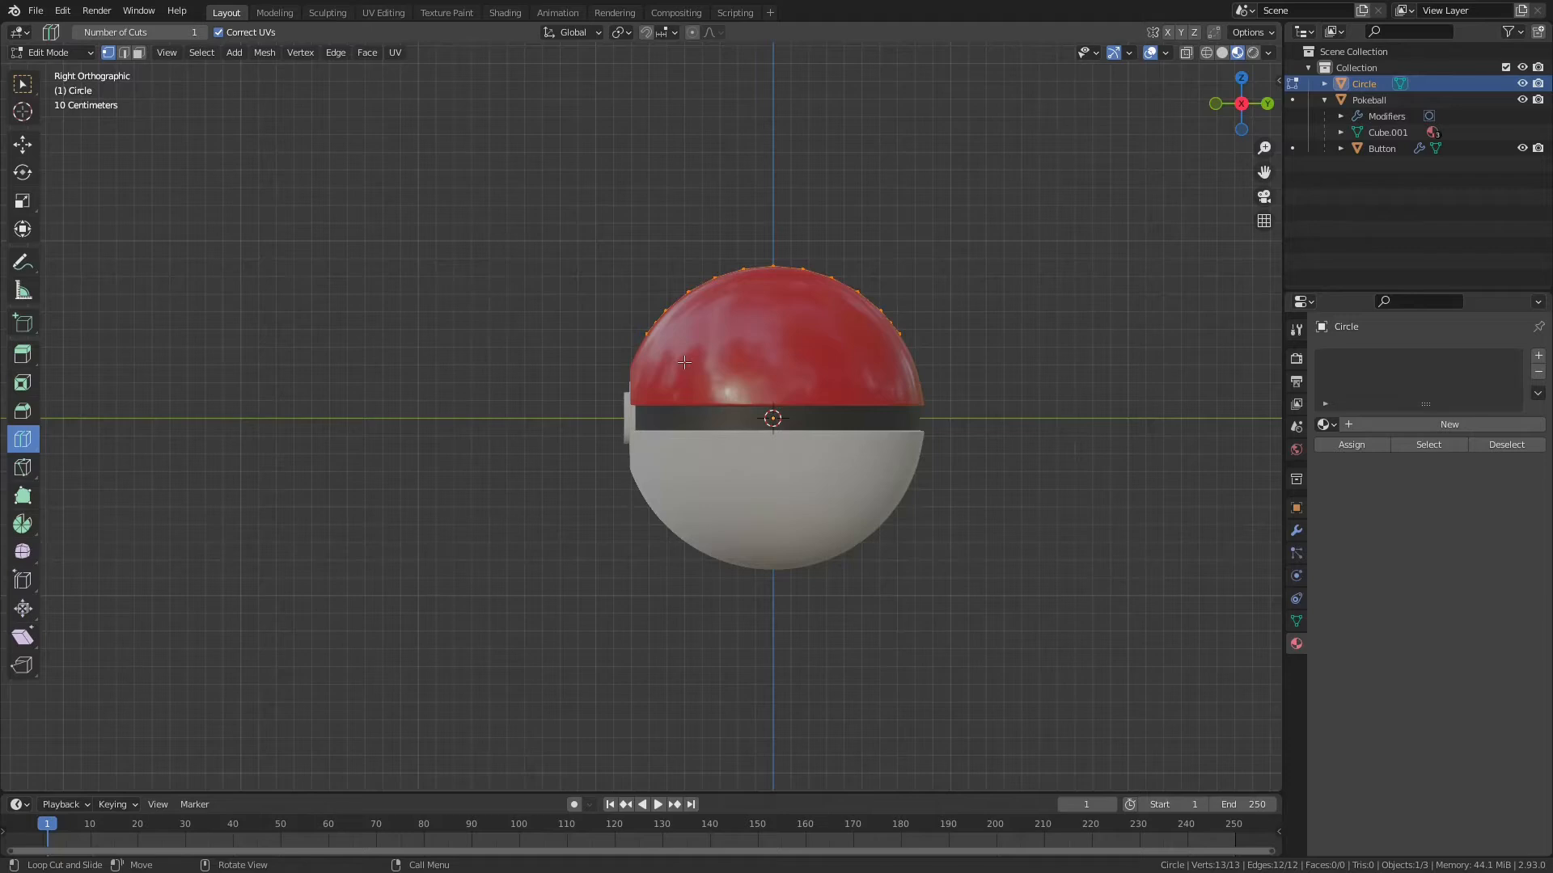
key(w)
click(620, 341)
drag(629, 332, 666, 358)
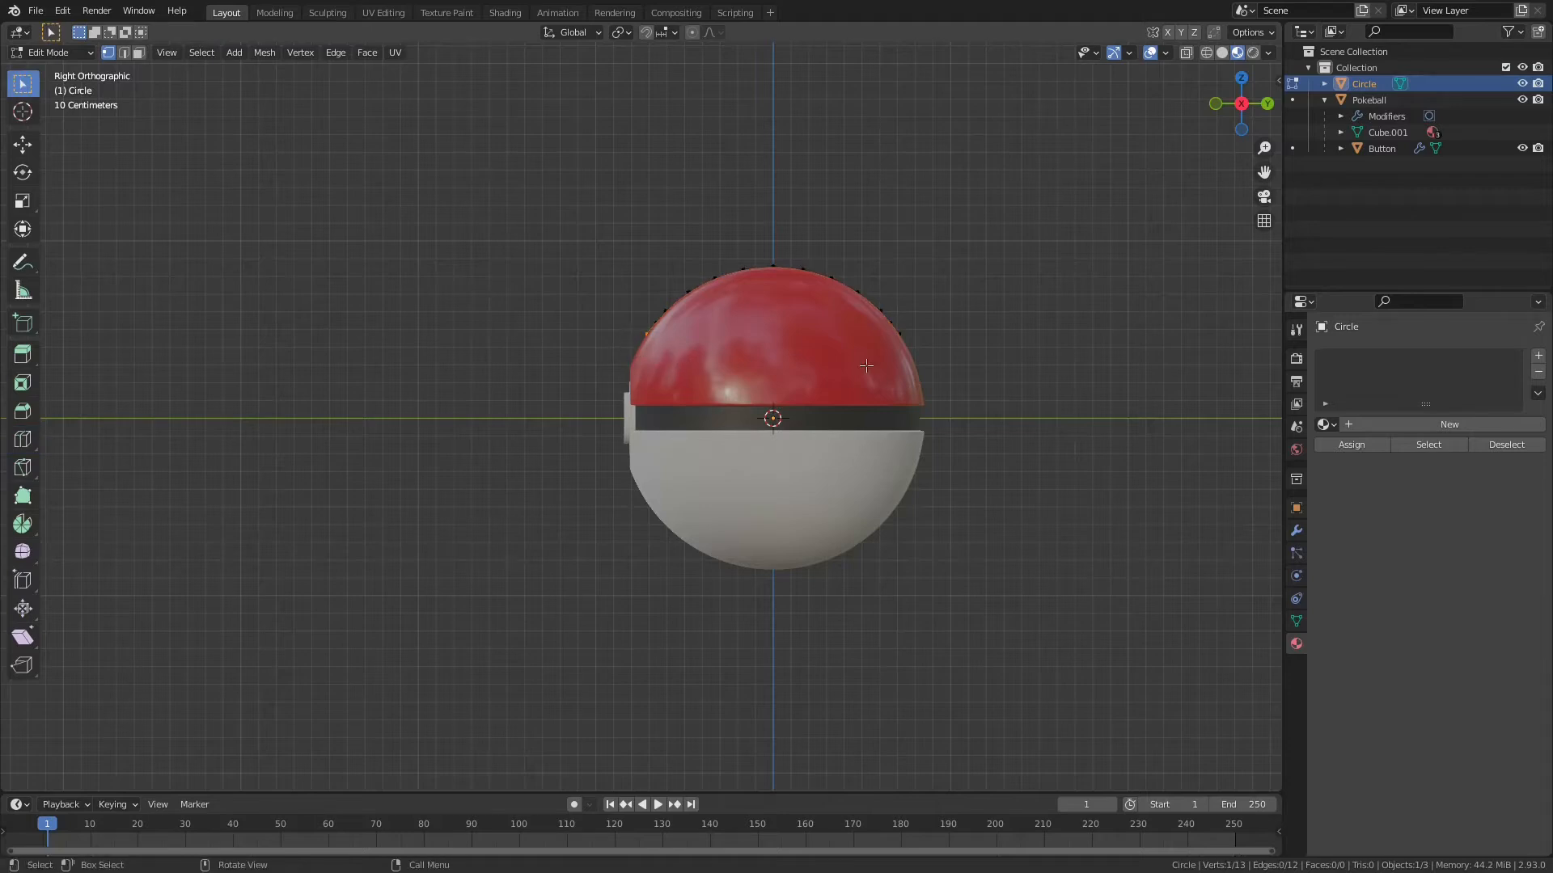
shift+drag(908, 325, 887, 351)
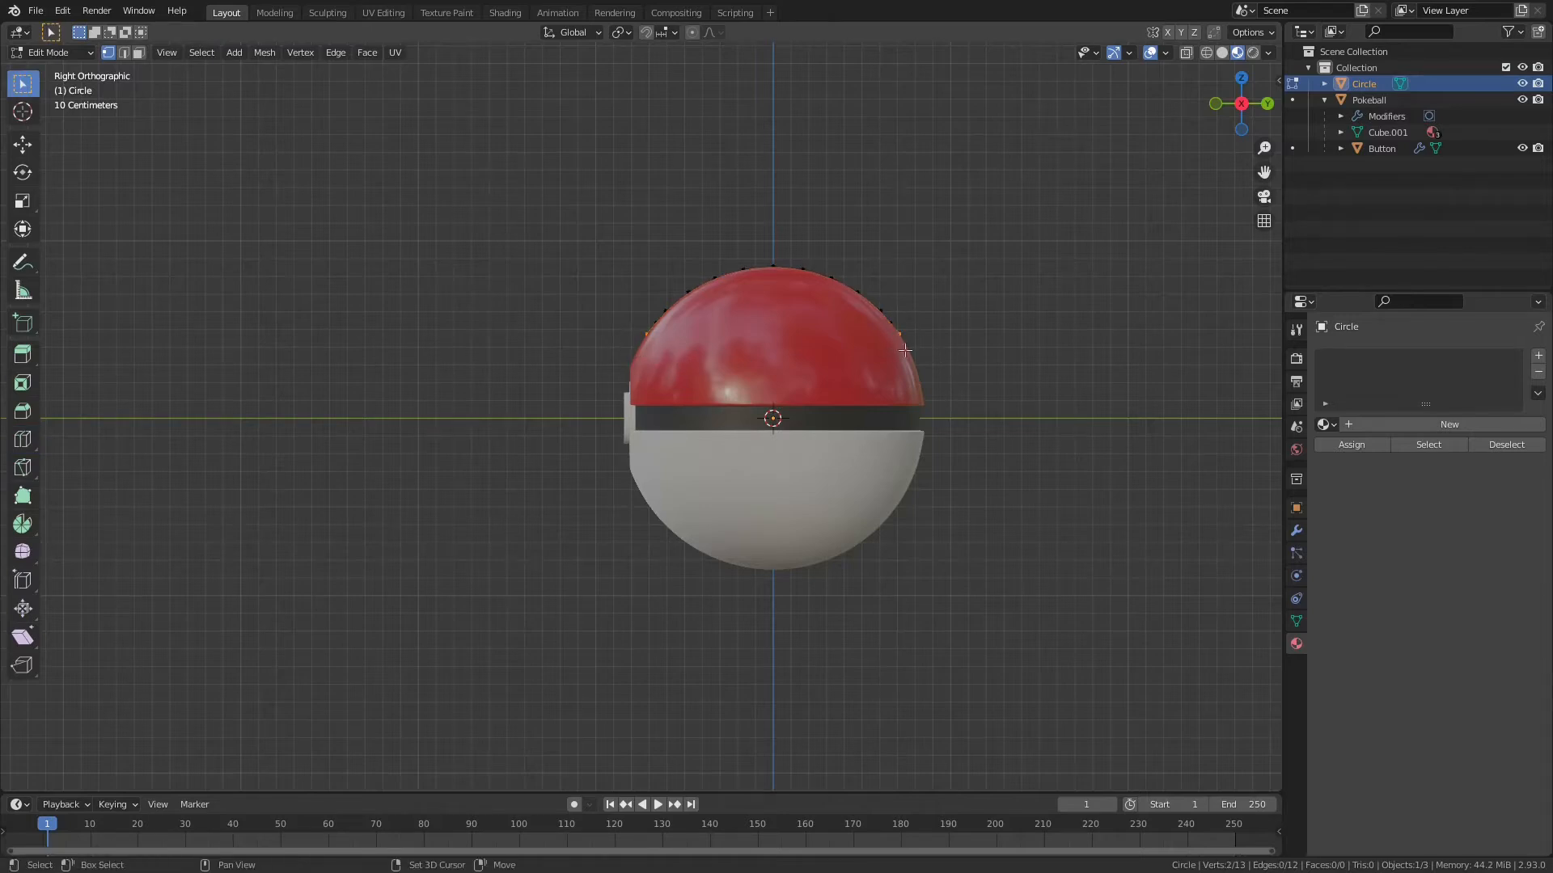
key(x)
click(860, 398)
middle_drag(774, 390, 888, 492)
scroll(763, 389, up, 4)
scroll(786, 376, down, 3)
key(Tab)
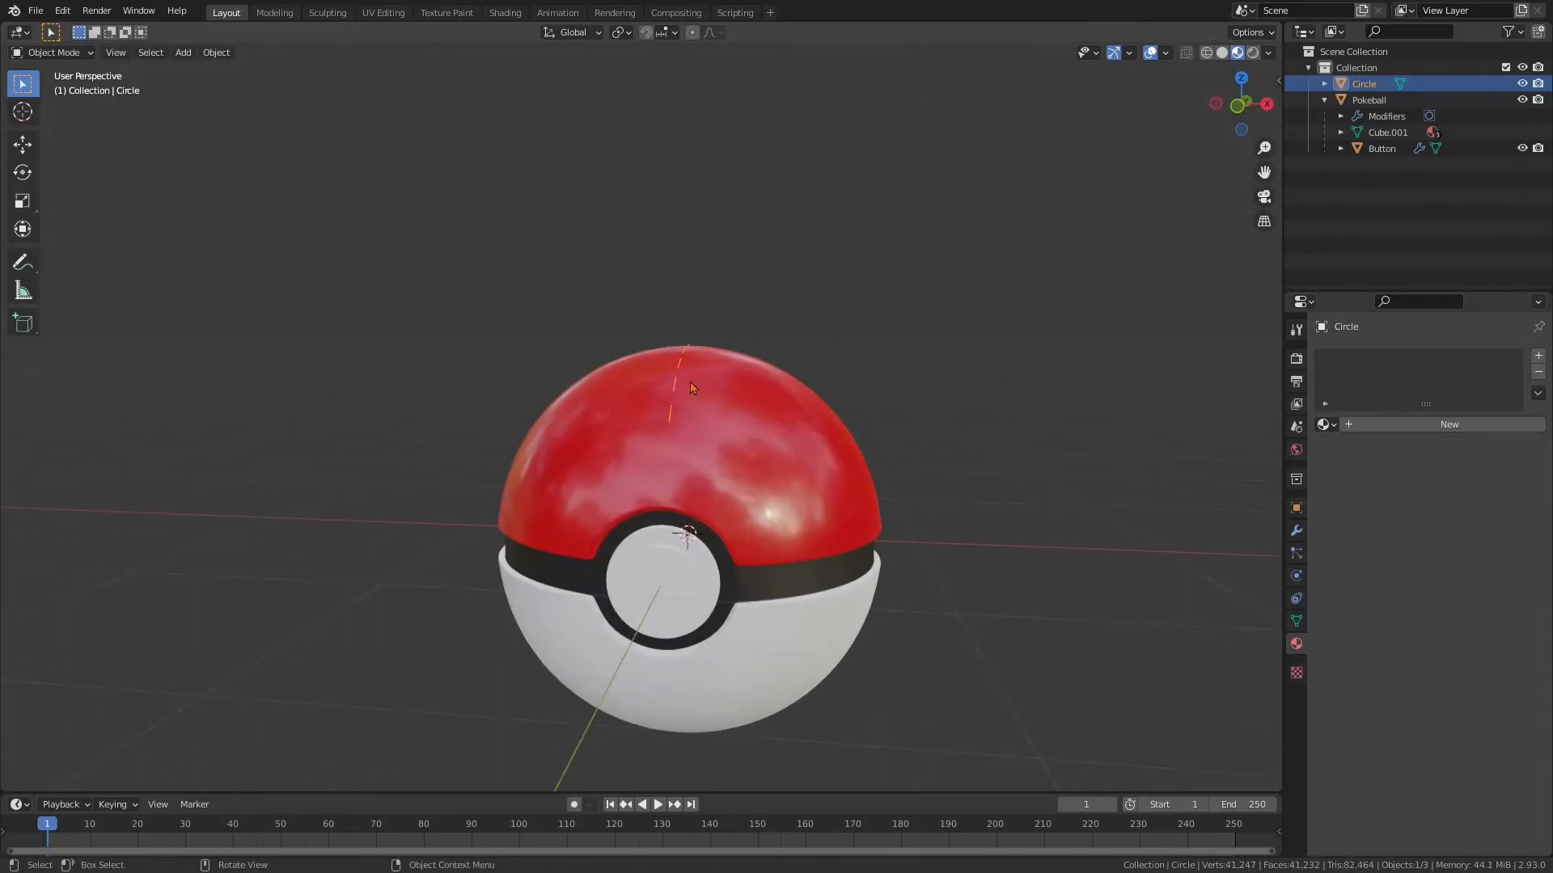
Convert the arc mesh to a curve object
click(216, 51)
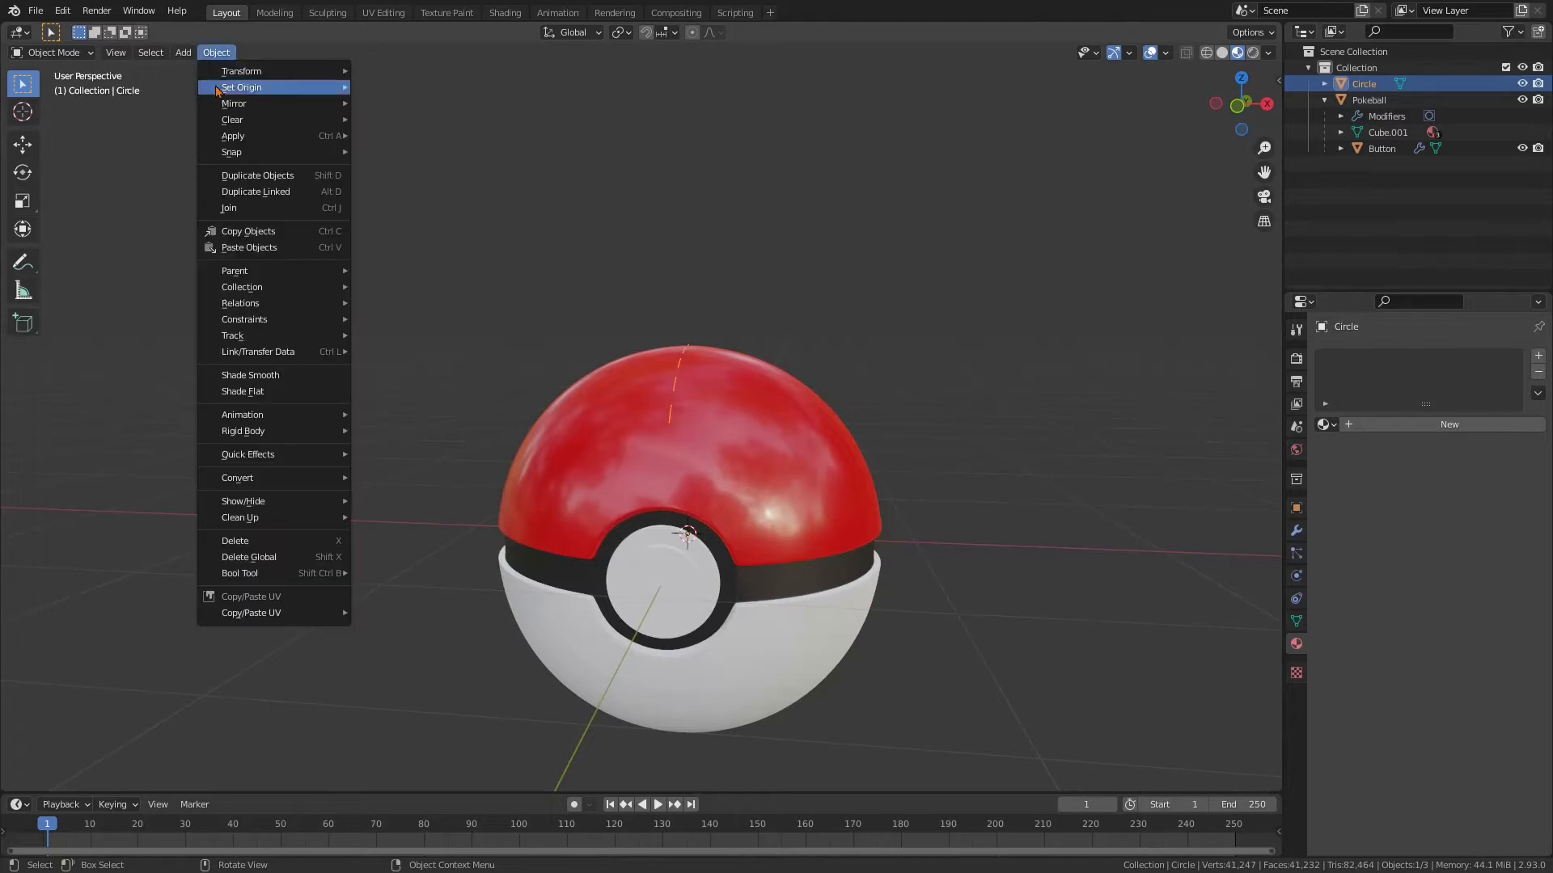
mouse_move(327, 477)
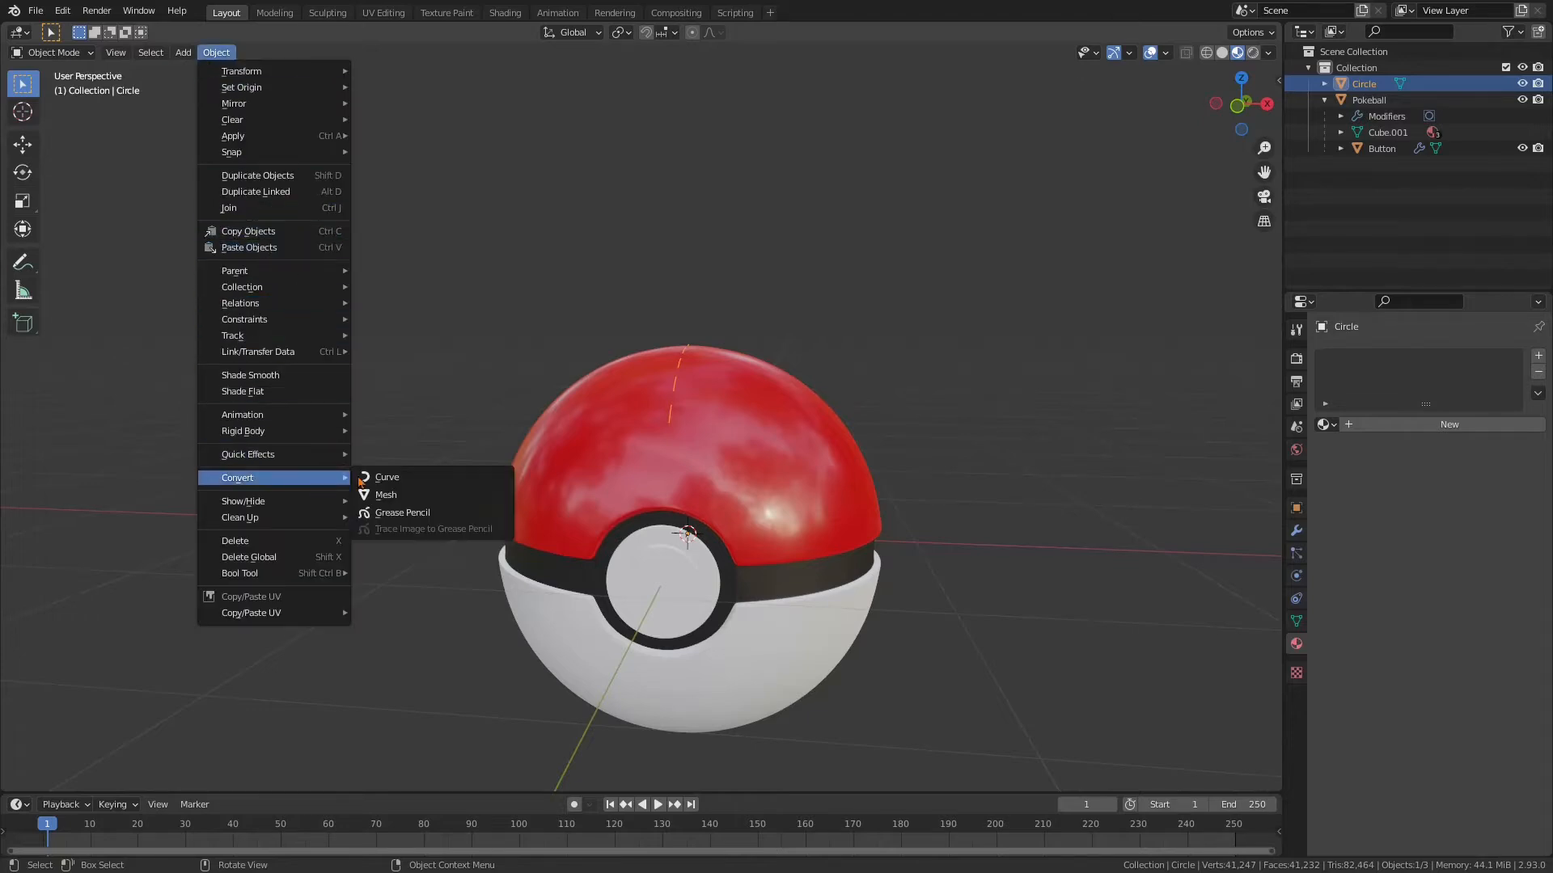
click(451, 478)
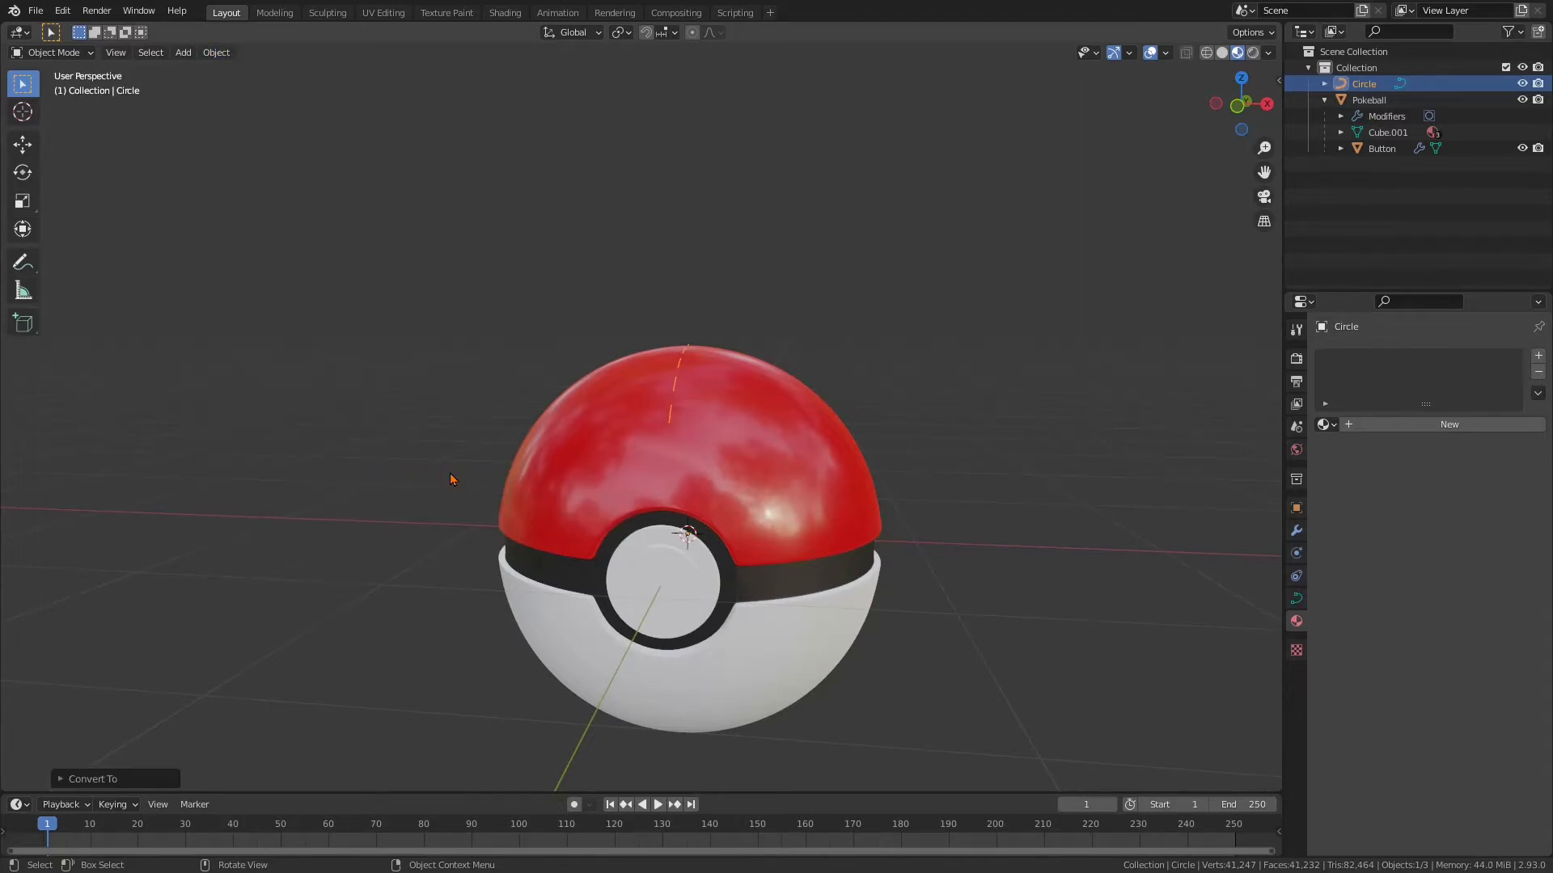
Set the curve's geometry Extrude to 0.18 m to form a flat strip over the top of the ball
click(1294, 600)
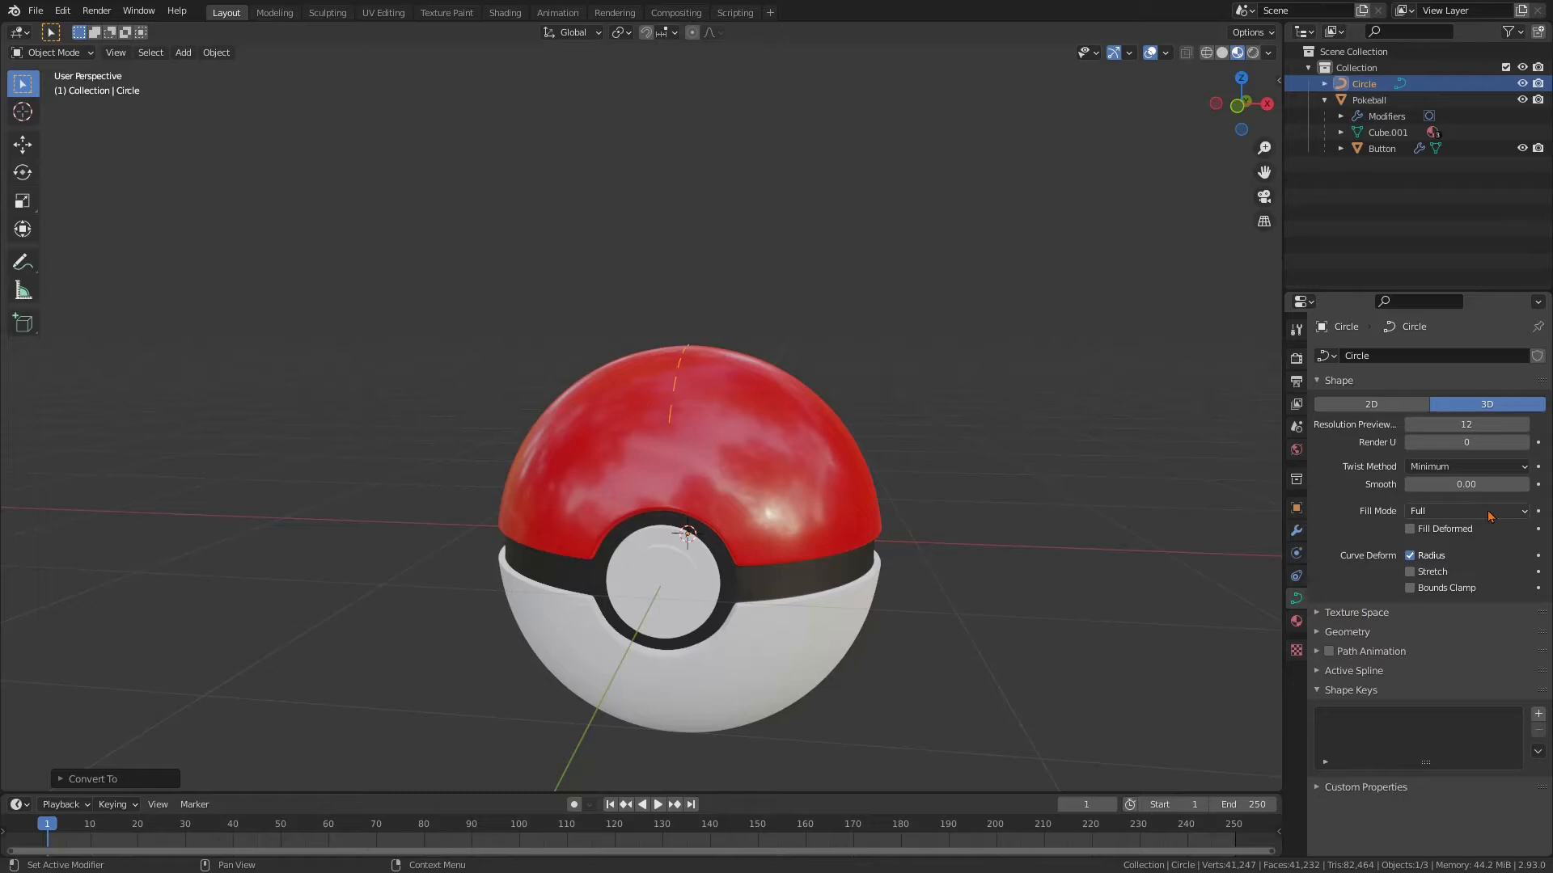
click(1314, 636)
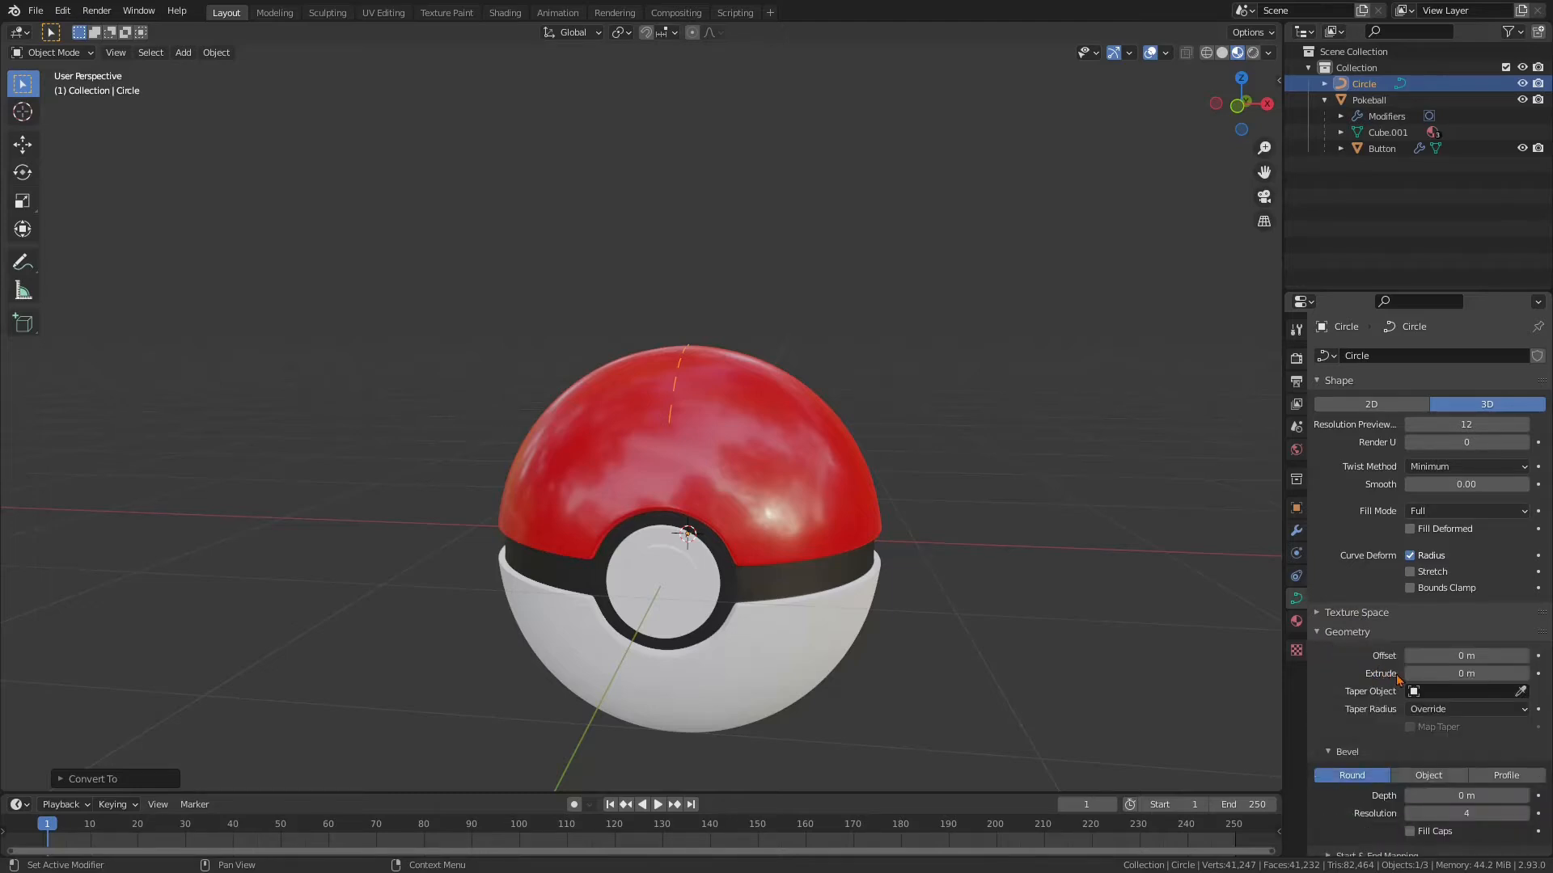
key(XF86AudioLowerVolume)
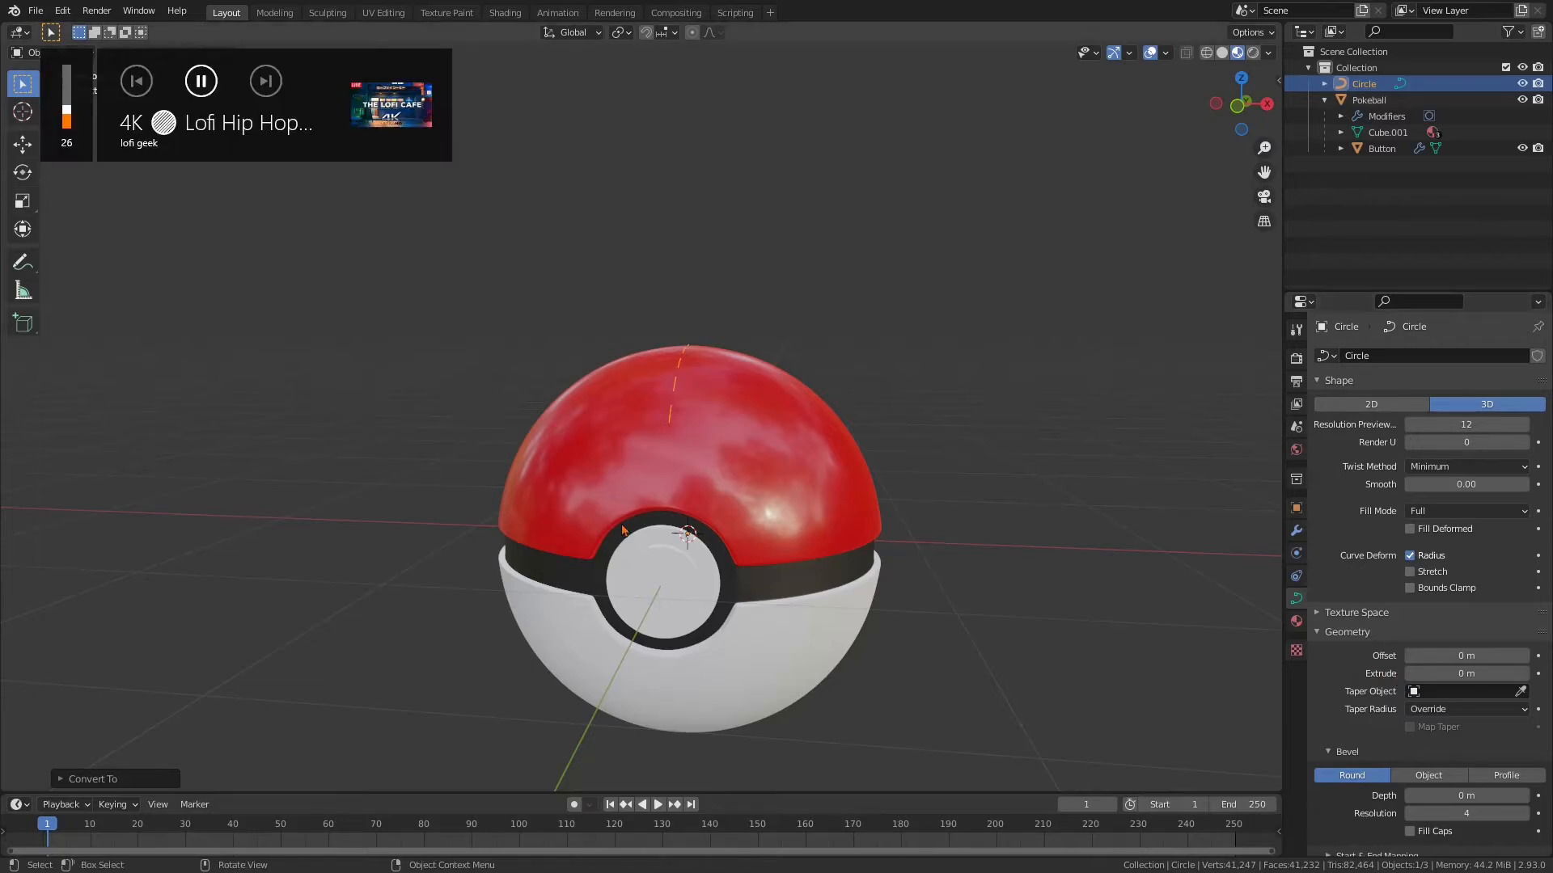
click(1062, 407)
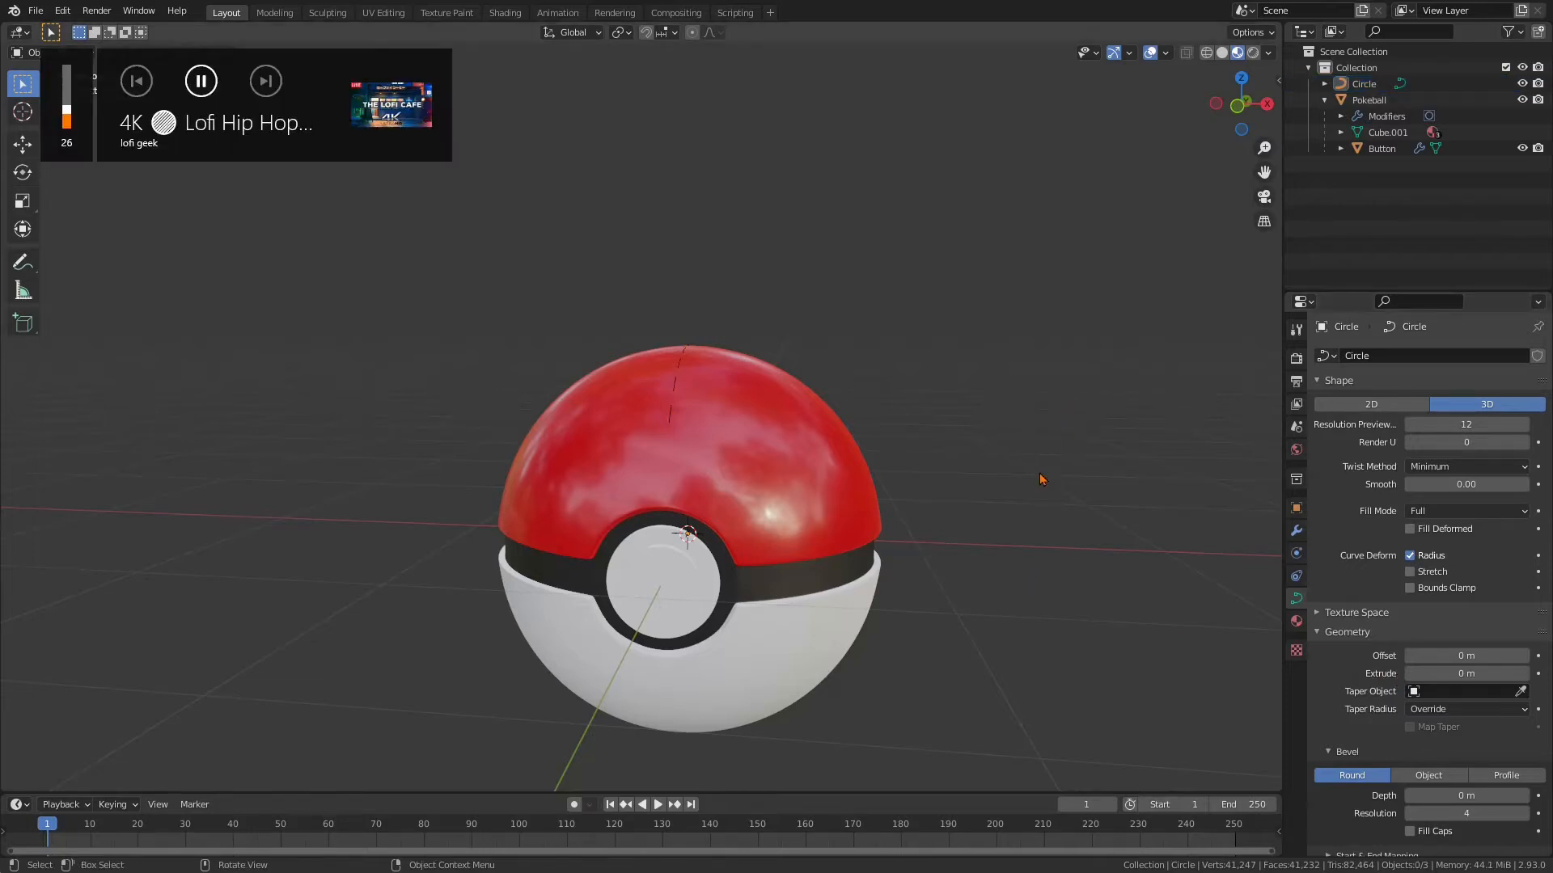
mouse_move(1051, 453)
middle_down()
mouse_move(1060, 439)
mouse_move(1049, 448)
middle_up()
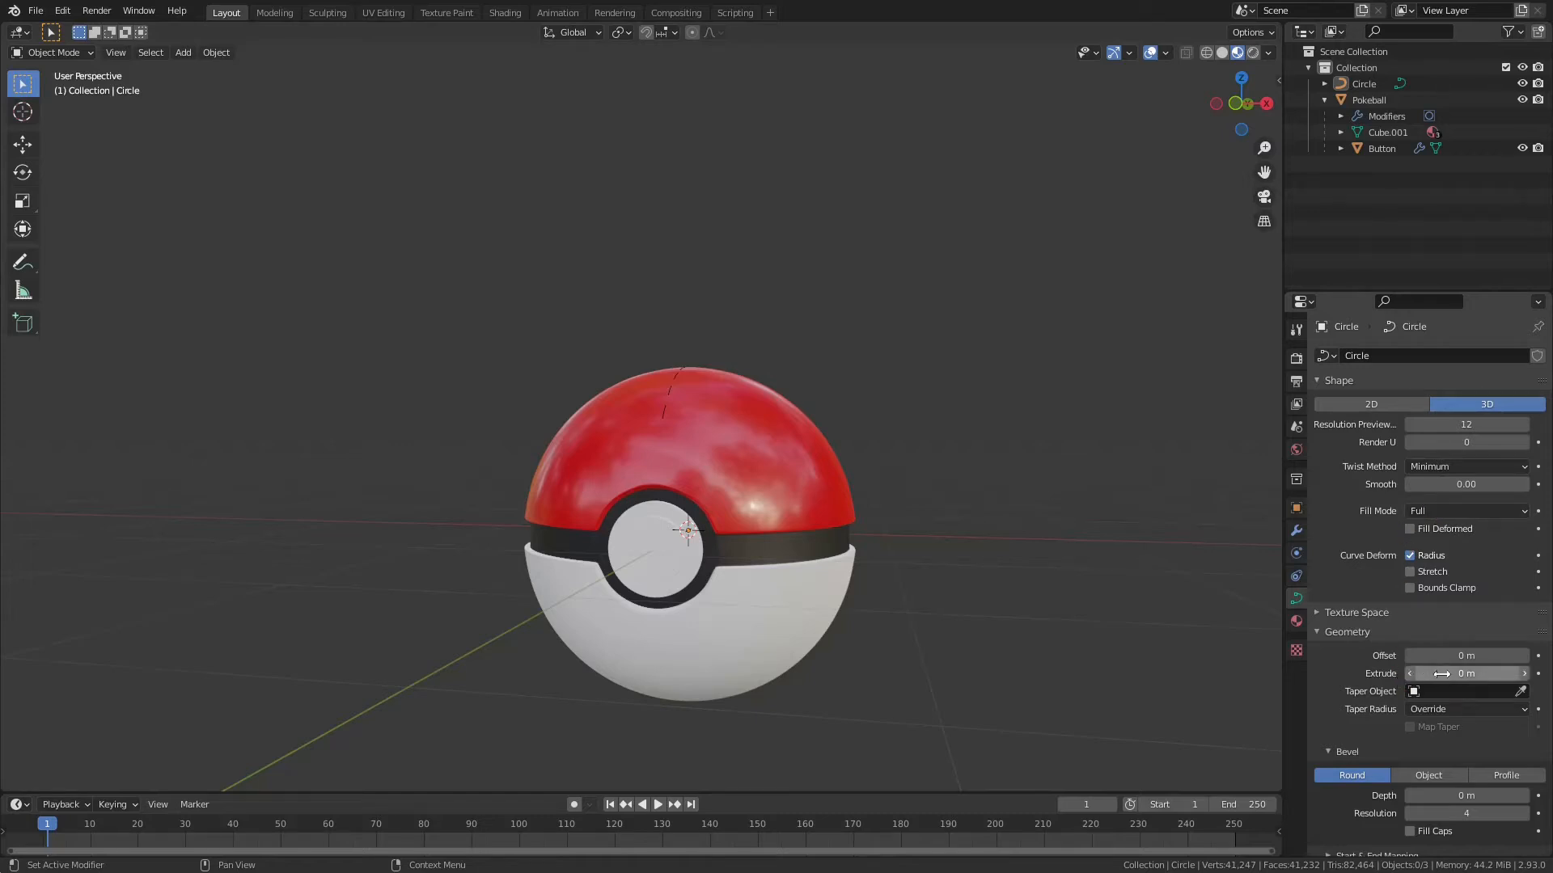
drag(1454, 674, 1461, 676)
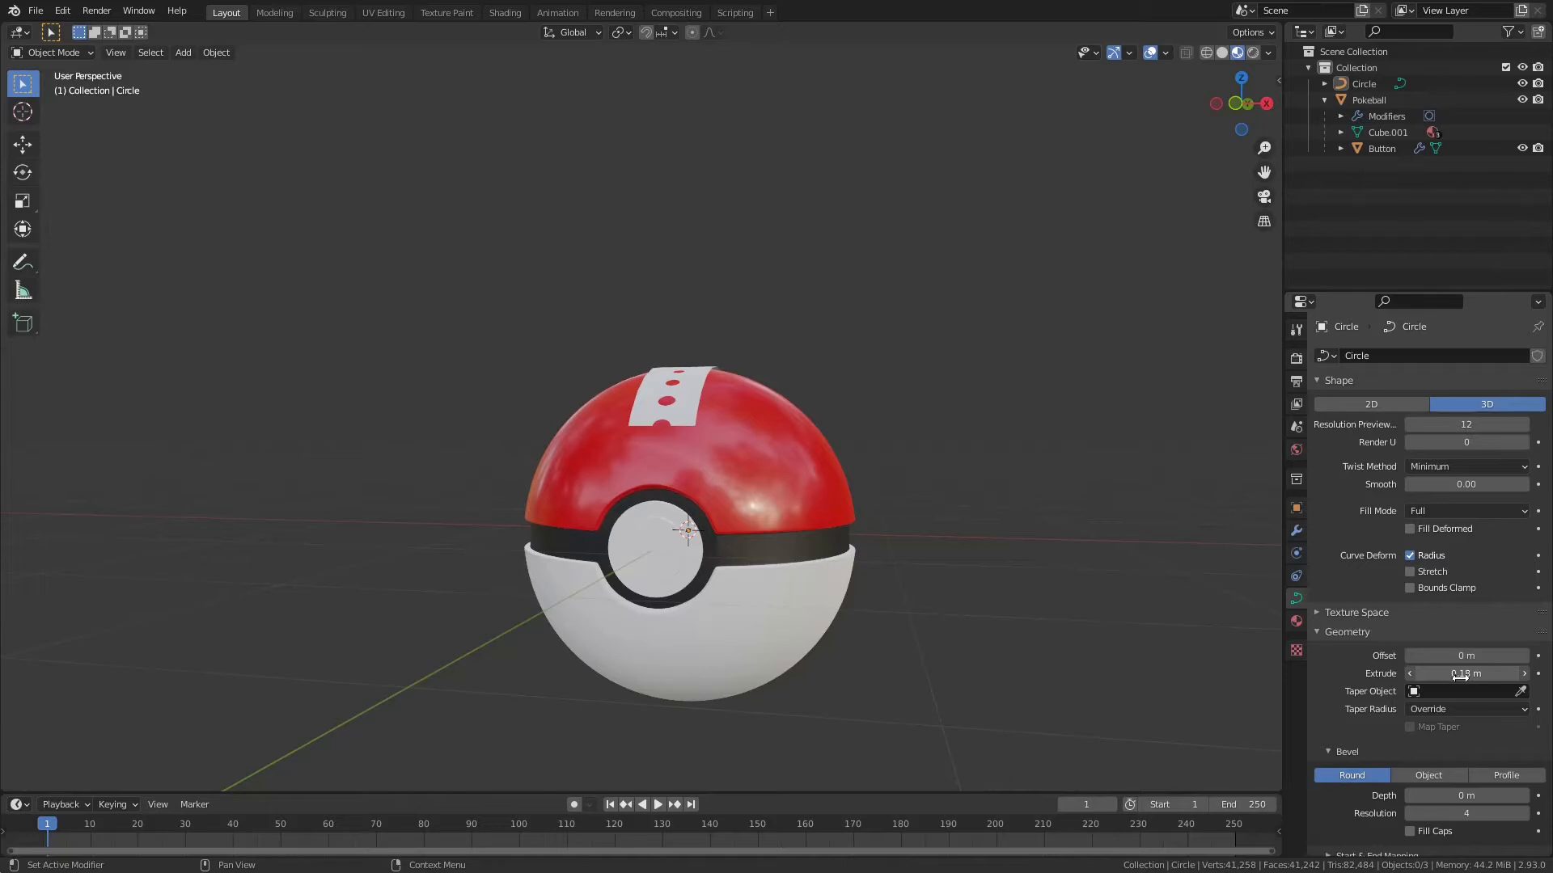
middle_drag(1021, 630, 1113, 669)
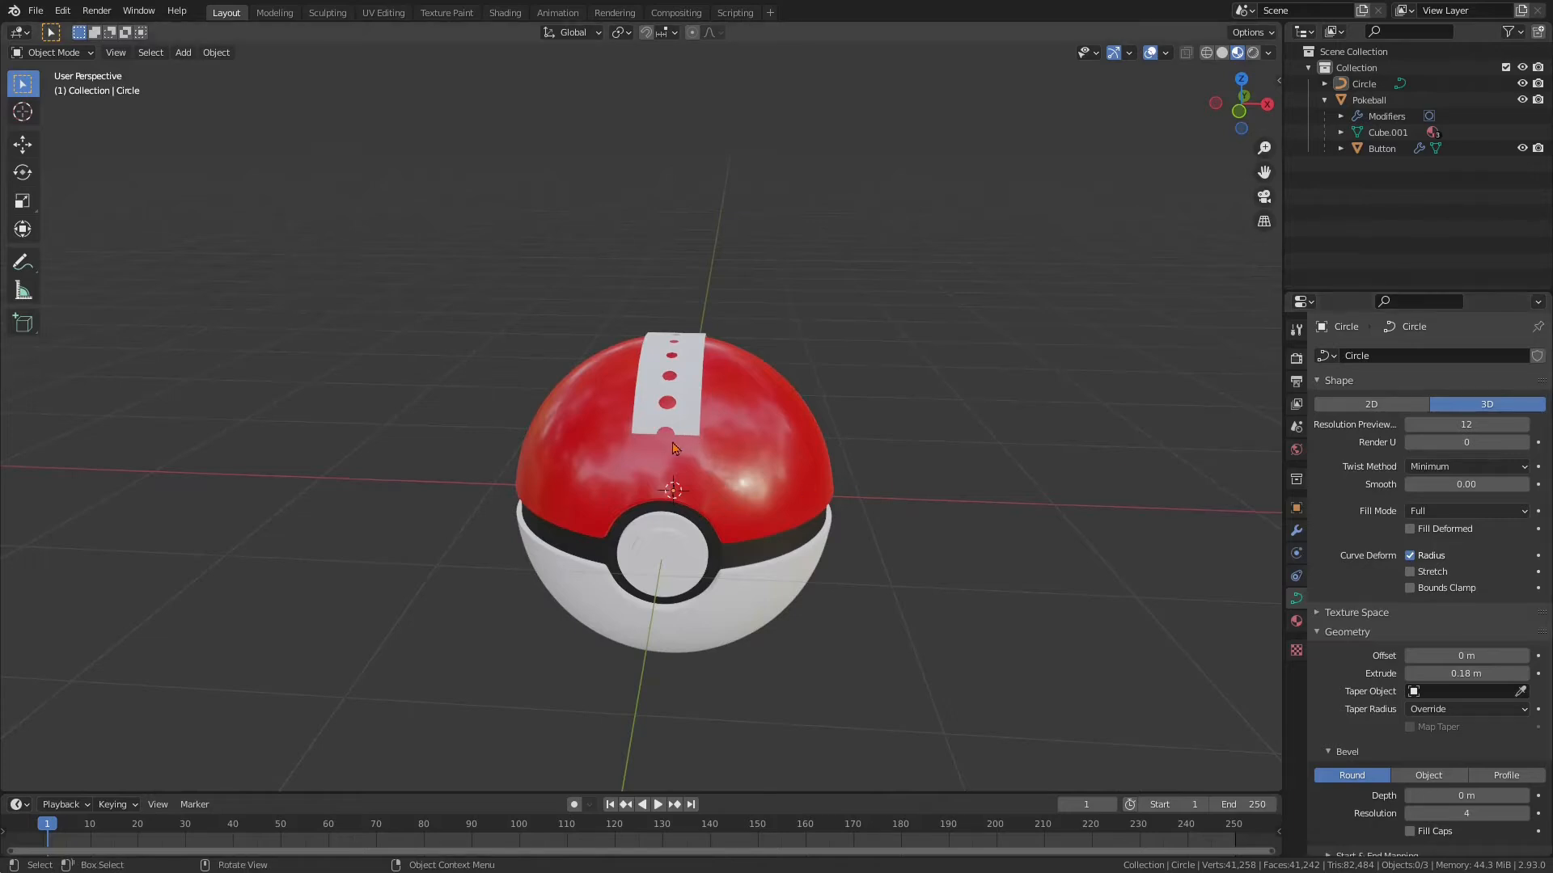
Add a Path curve to the scene at the 3D cursor
middle_drag(849, 381, 1061, 436)
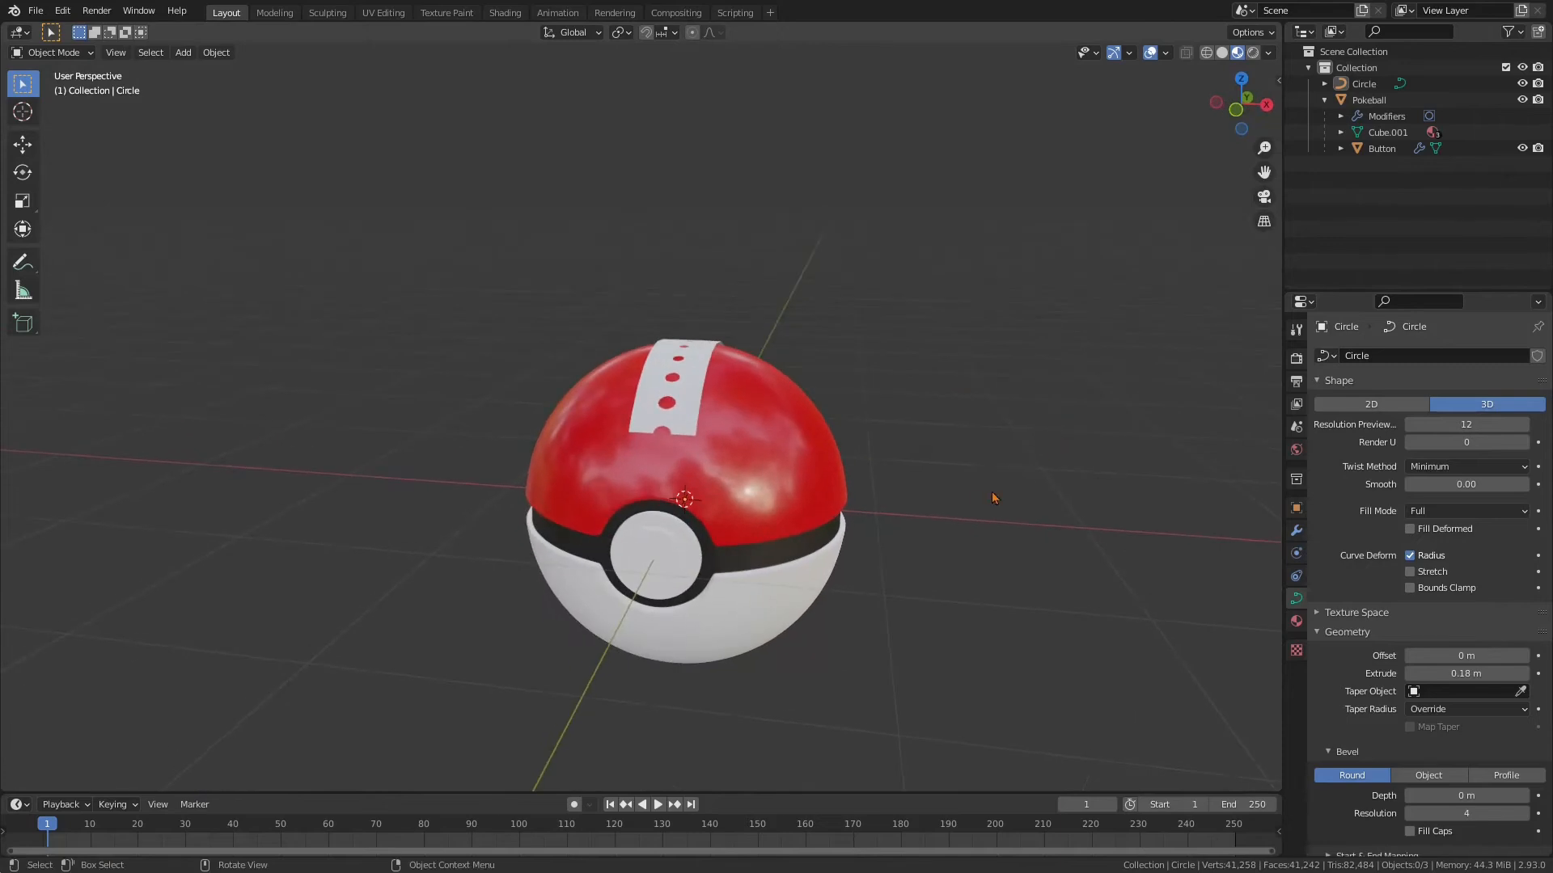
key(shift+a)
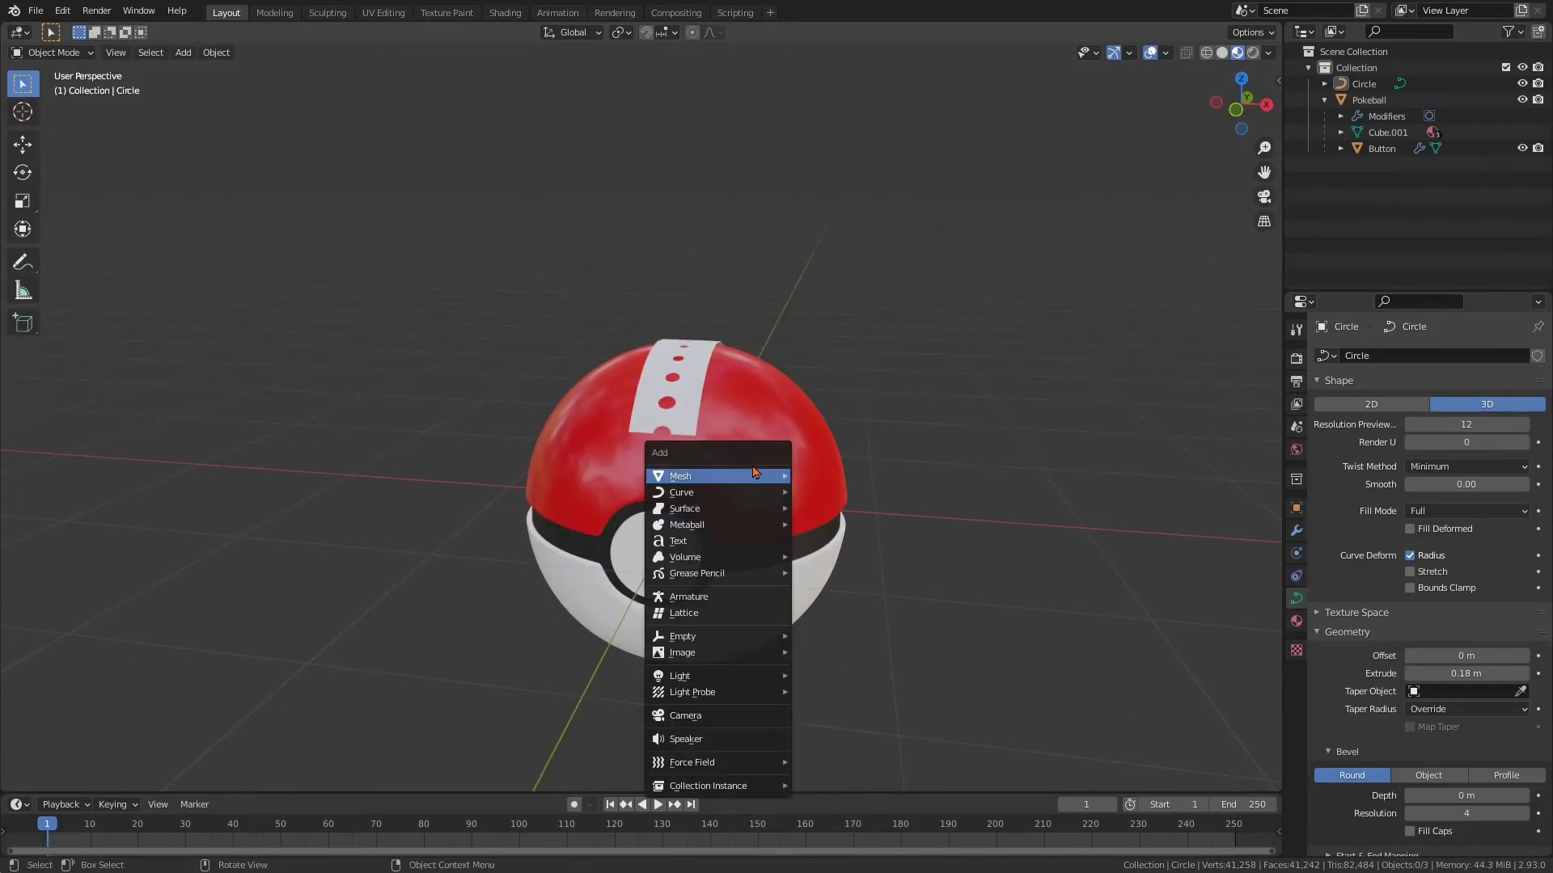
mouse_move(760, 499)
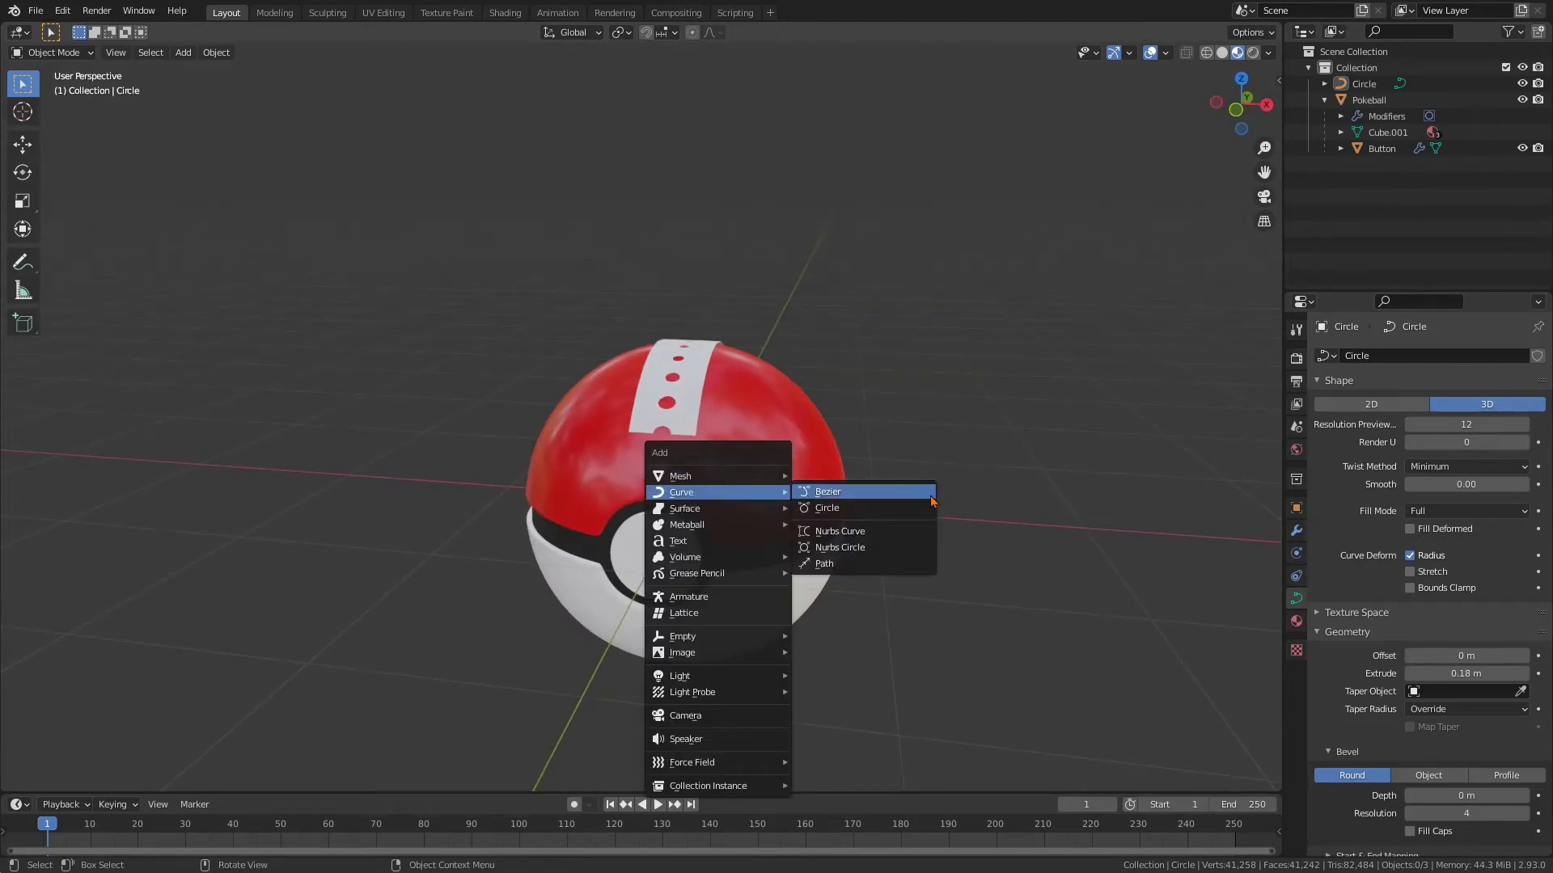
click(883, 568)
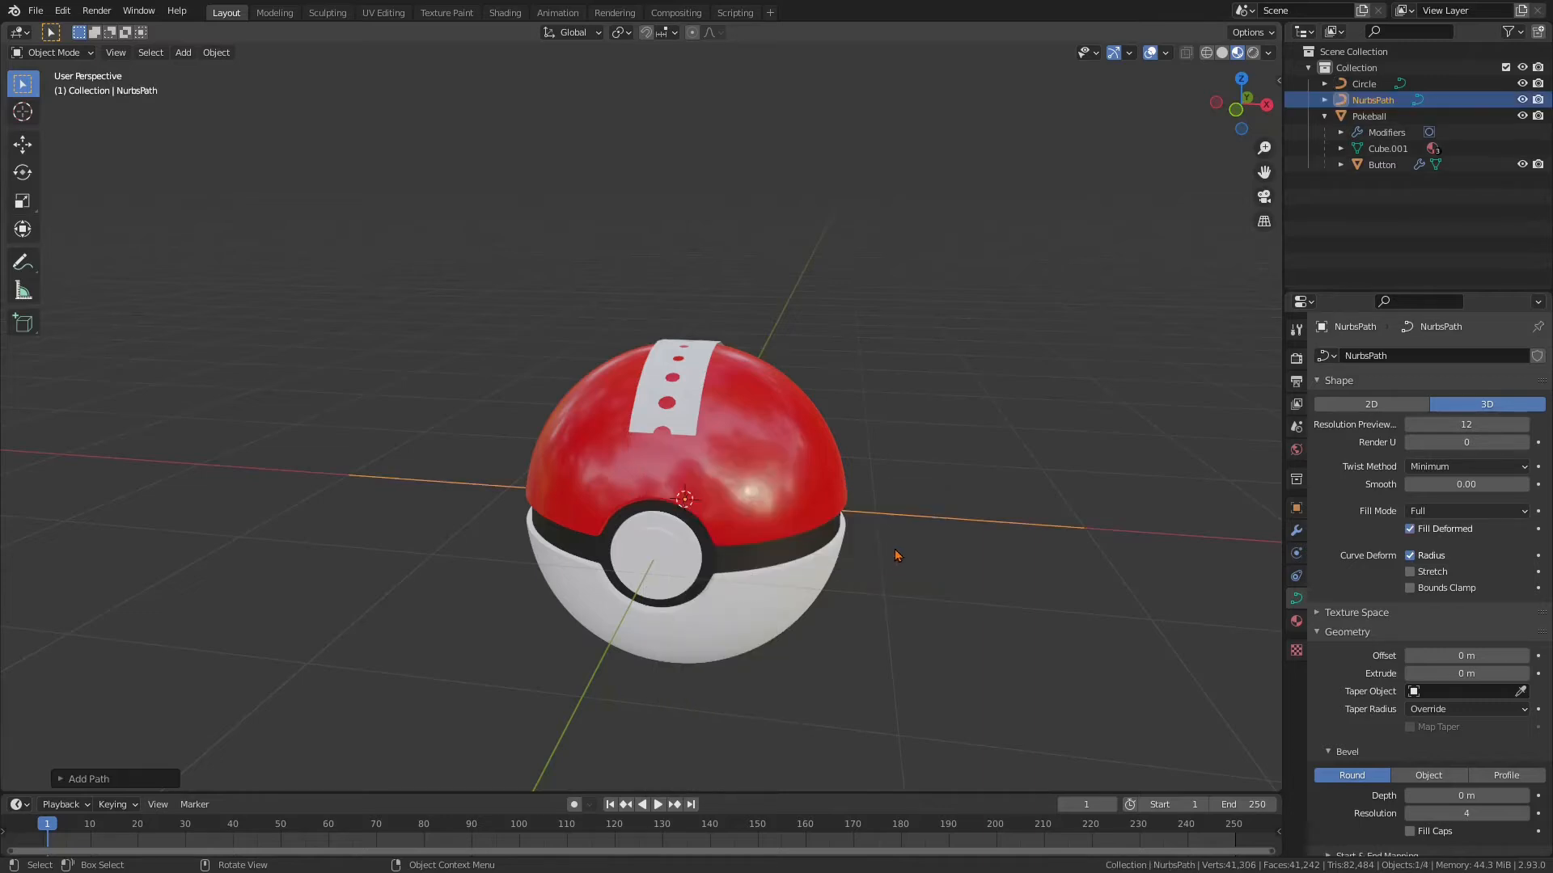
Move the path about 1 m along the Y axis in top view so it lies behind the ball
key(KP_7)
scroll(857, 362, down, 4)
scroll(825, 354, down, 2)
scroll(811, 343, up, 2)
shift+middle_drag(840, 289, 858, 454)
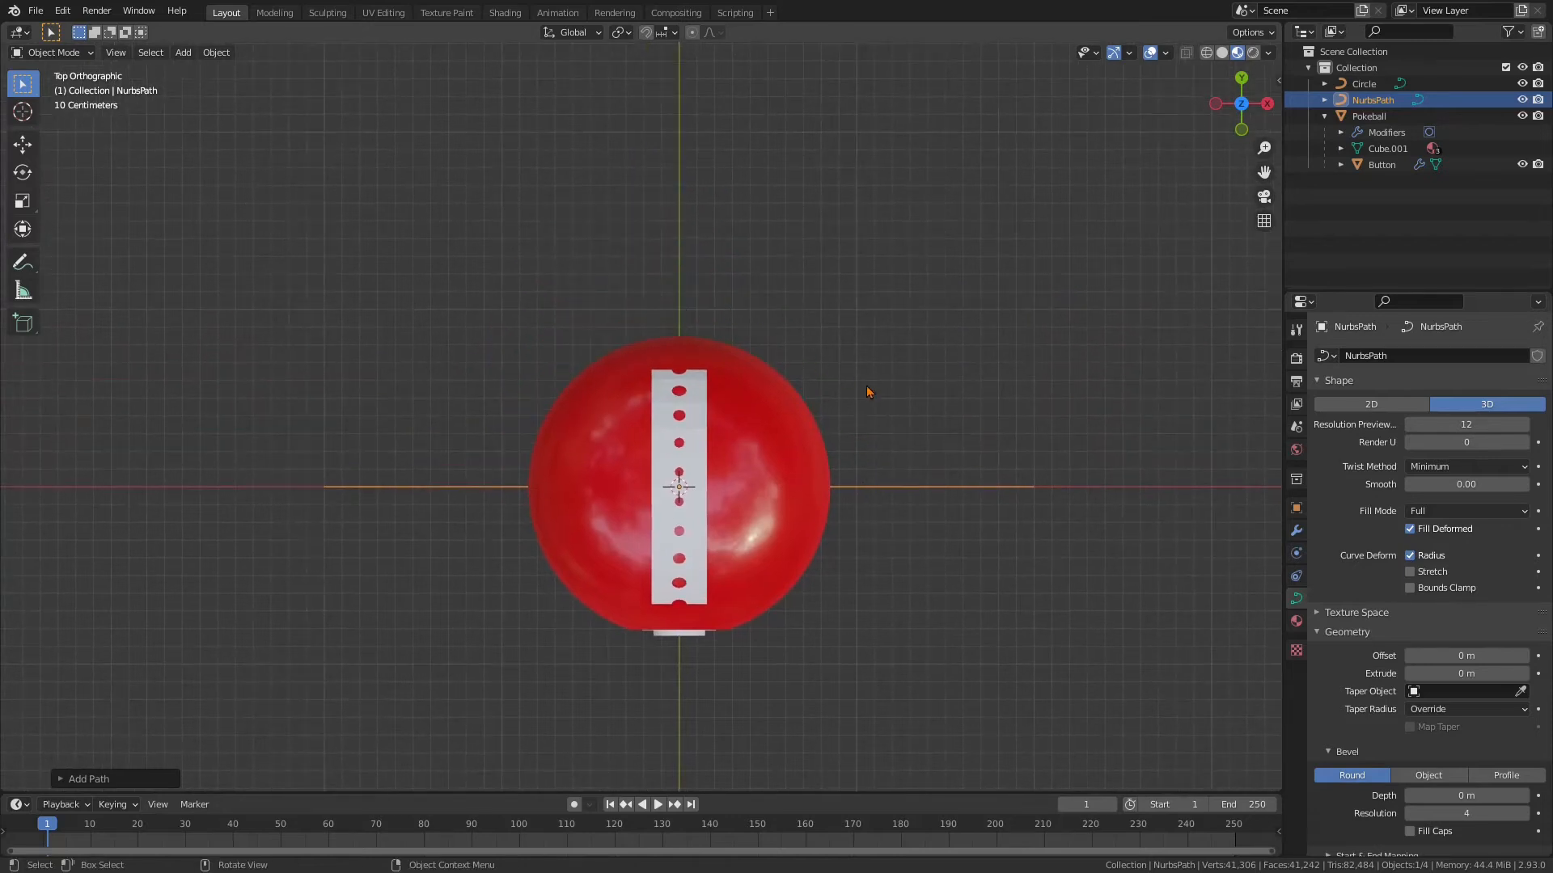
key(g)
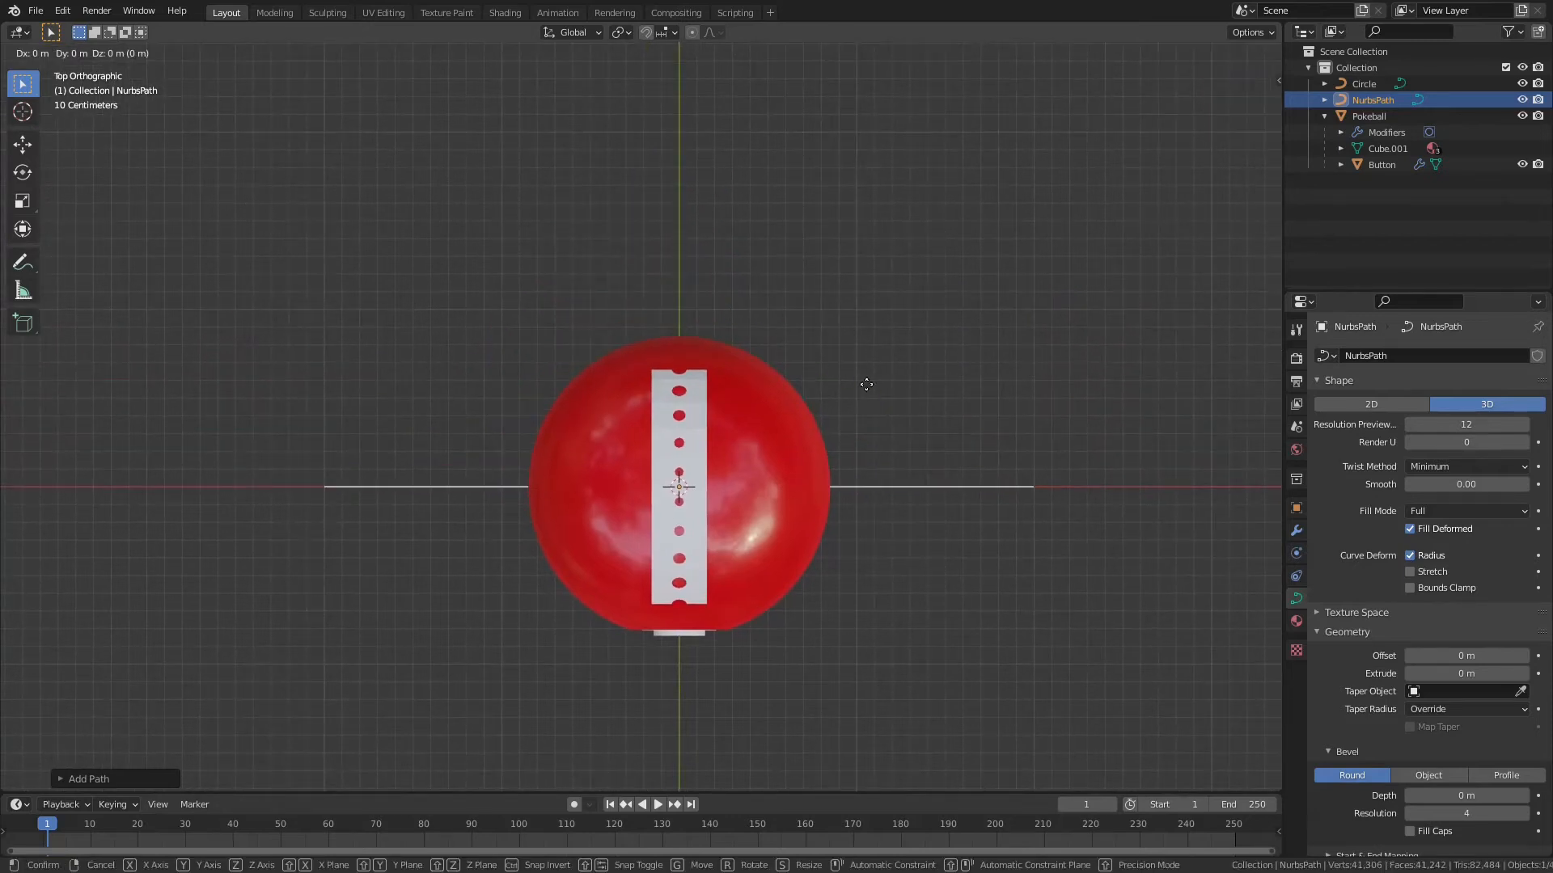
key(y)
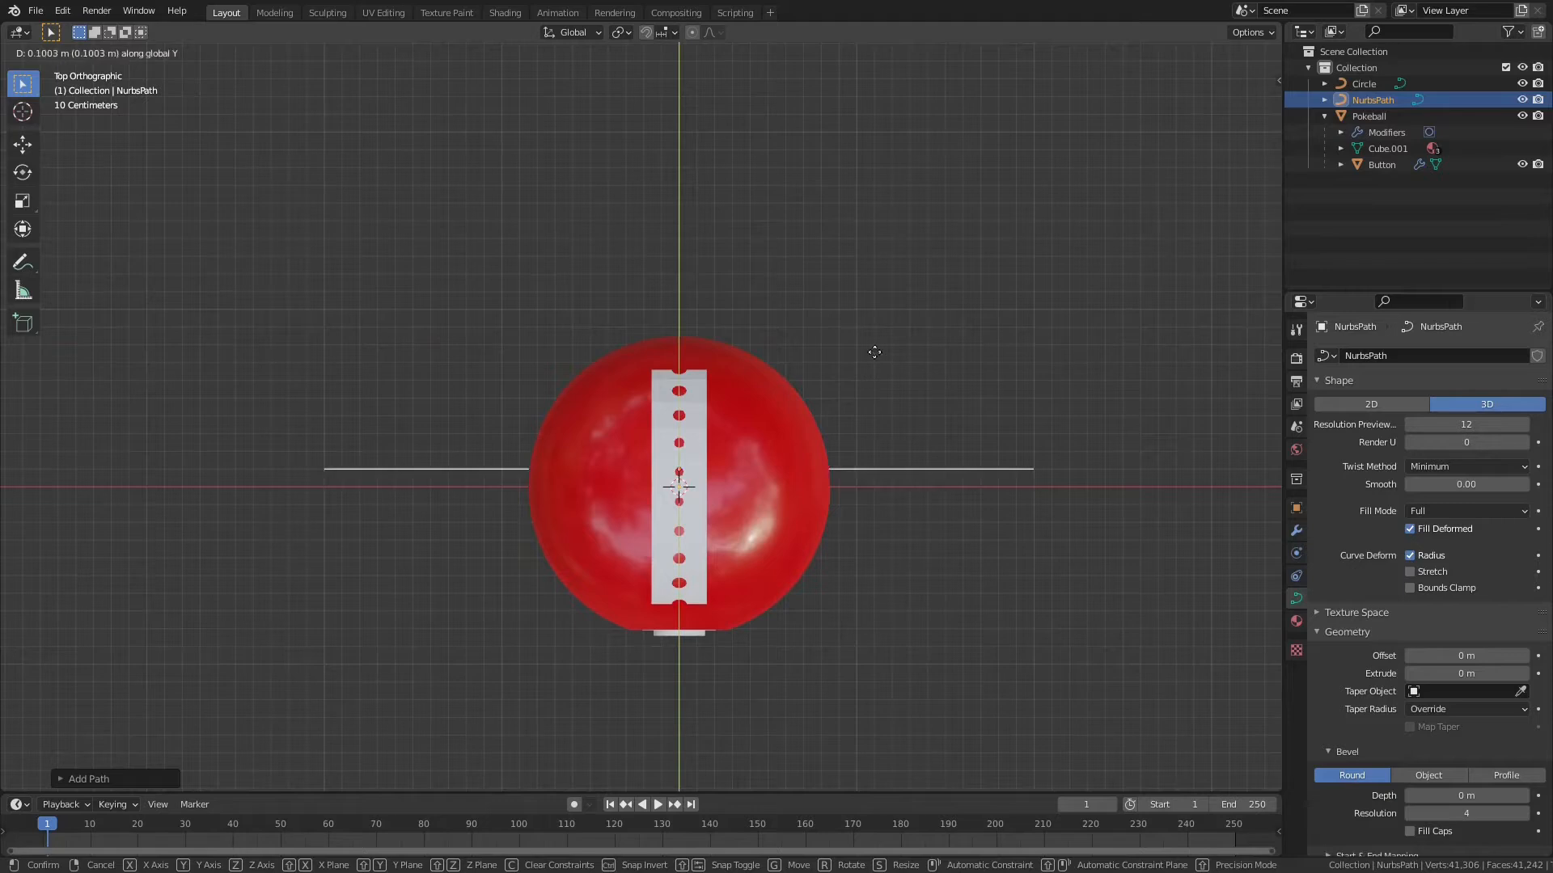
click(902, 206)
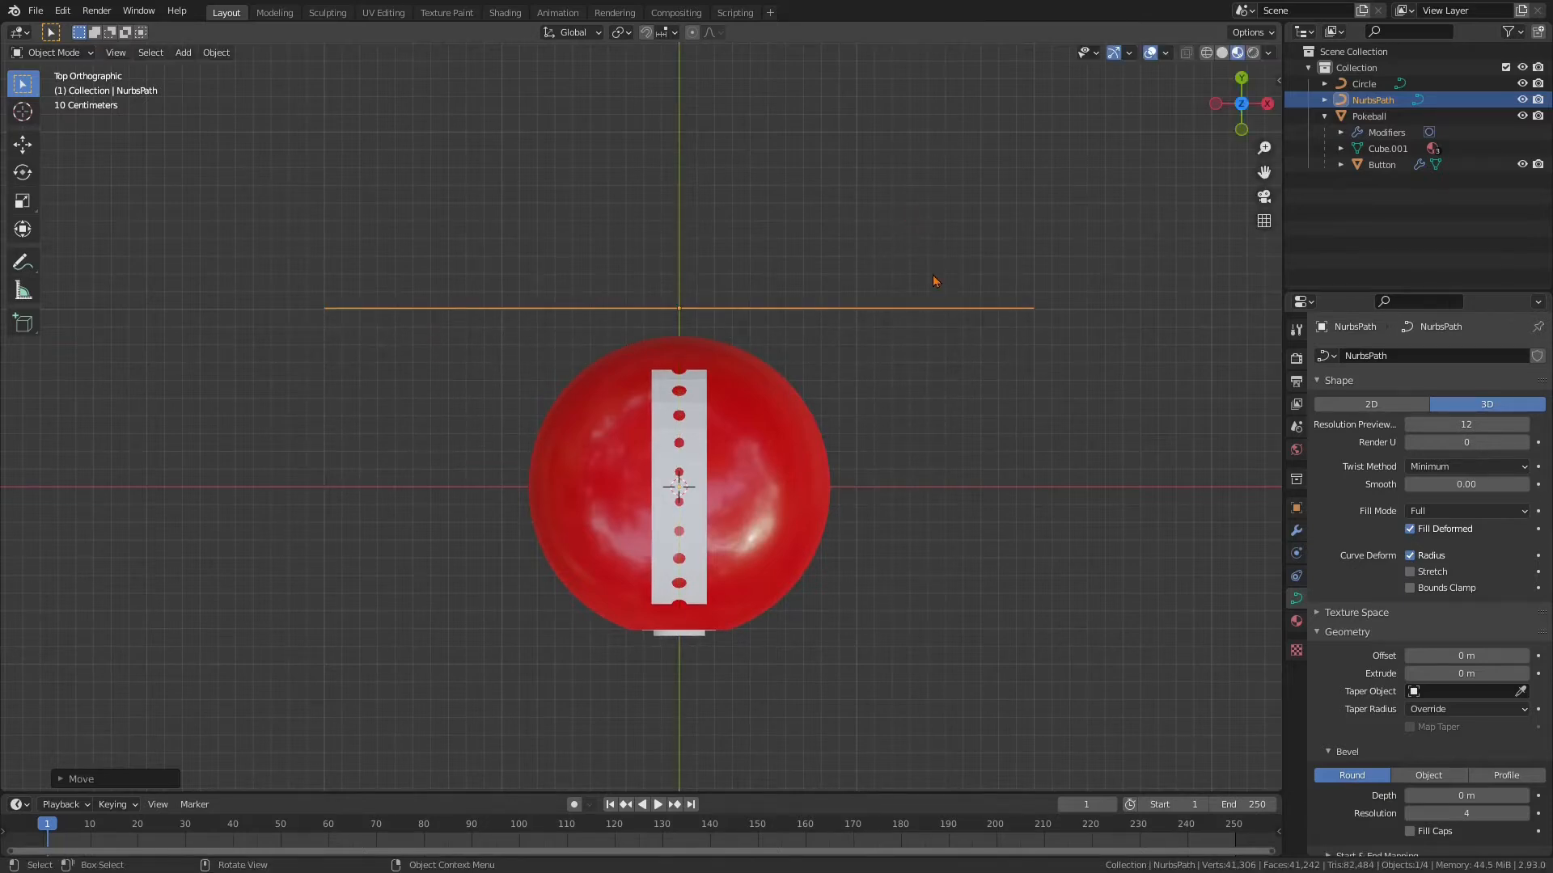
Assign NurbsPath as the Taper Object of the stripe curve on top of the ball
middle_drag(1002, 431, 953, 326)
middle_drag(875, 481, 951, 568)
click(670, 451)
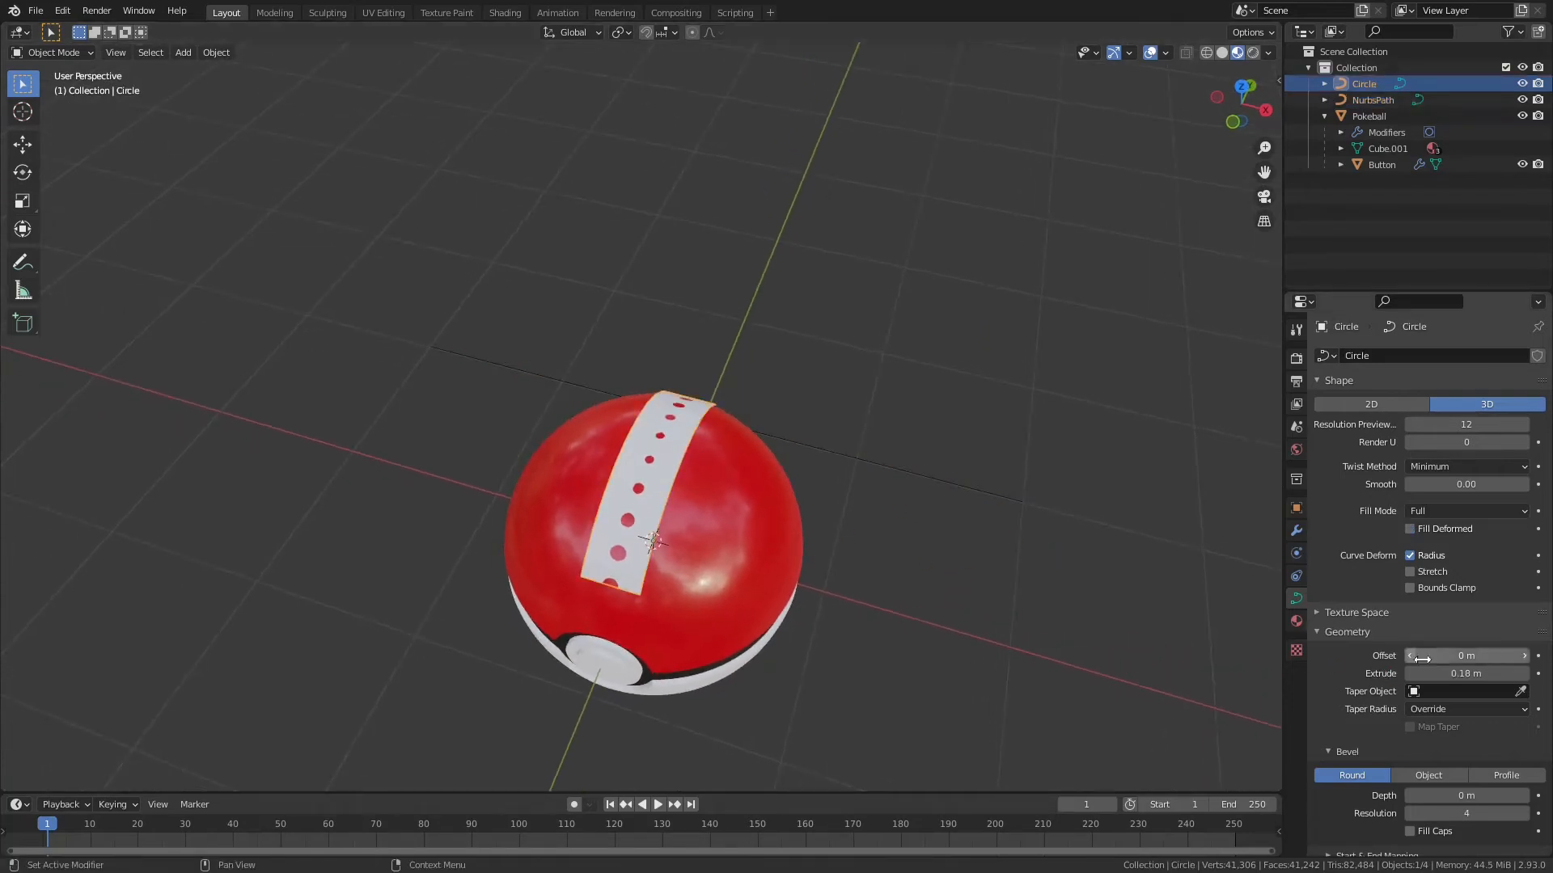
click(1440, 693)
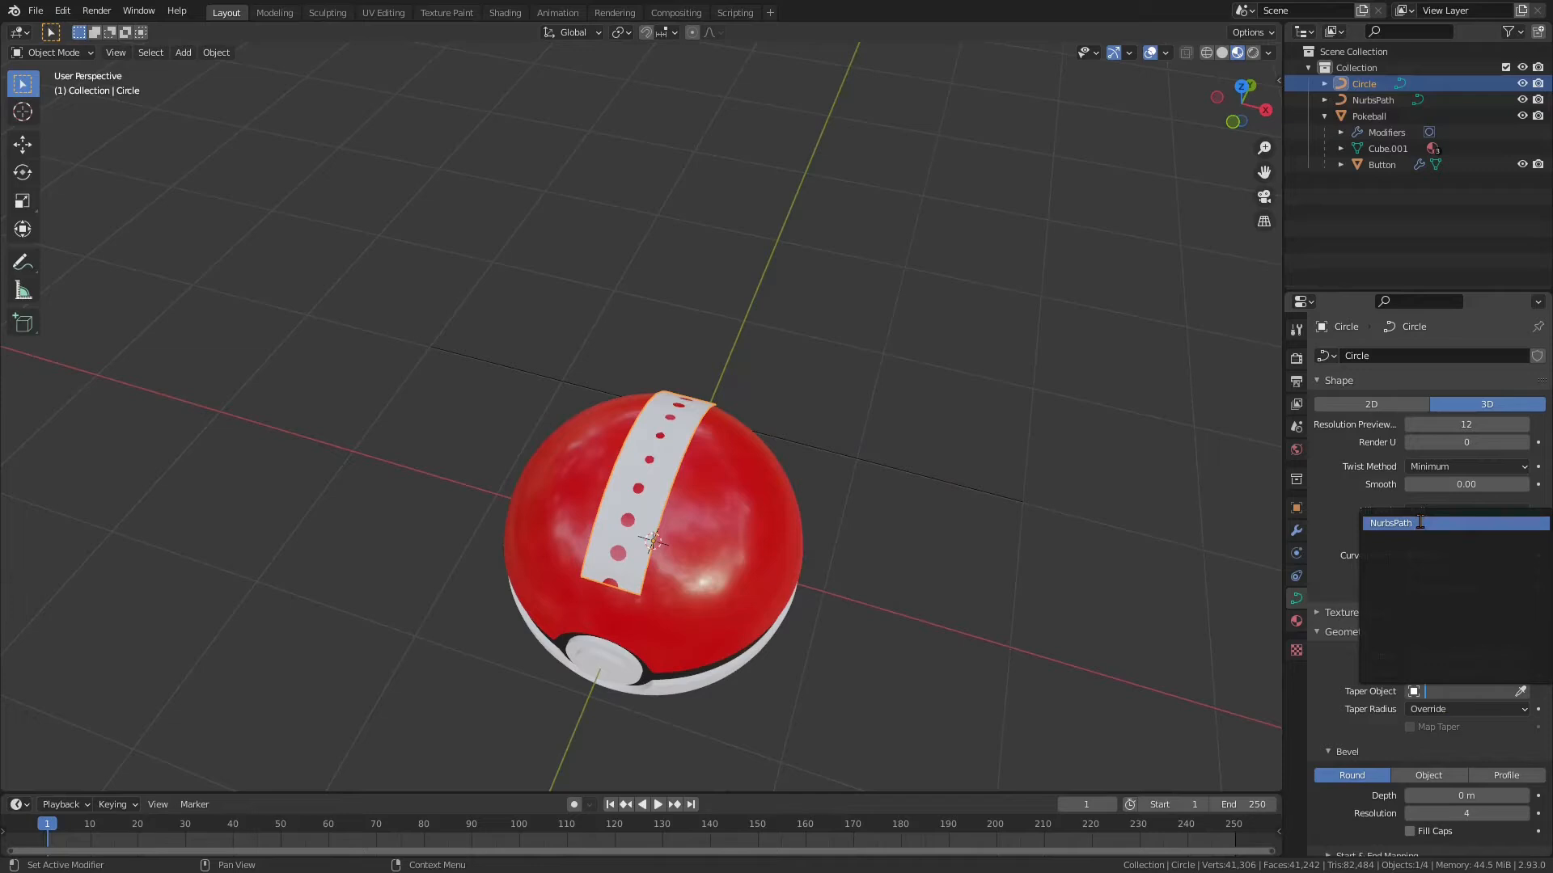
click(1420, 522)
middle_drag(671, 453, 633, 428)
middle_drag(807, 511, 921, 572)
scroll(926, 571, up, 2)
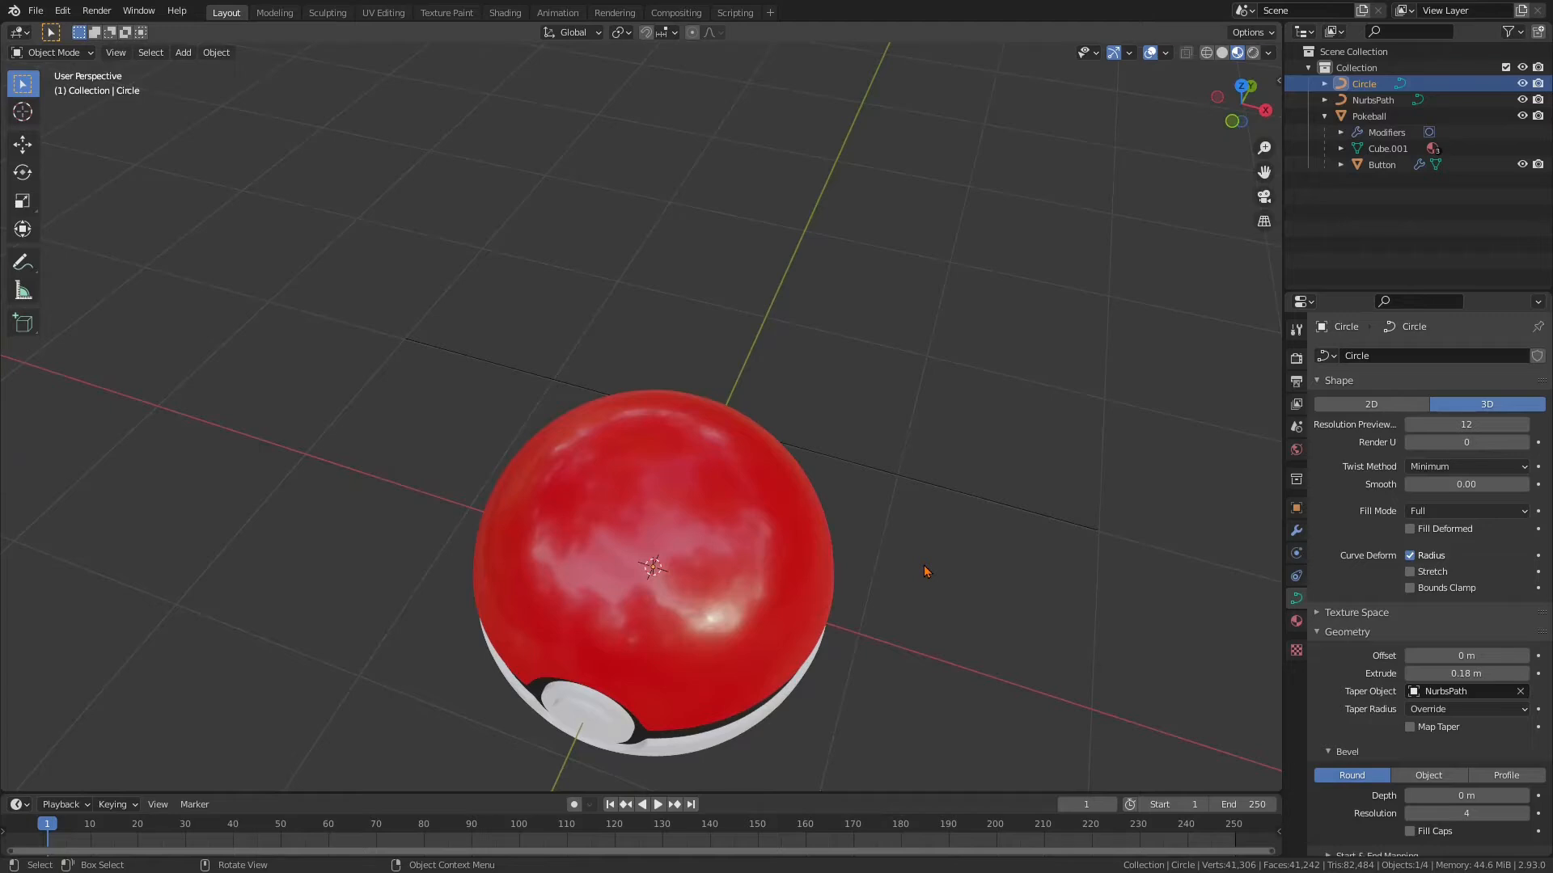
Enter Edit Mode on the path and move all its control points about 0.3 m outward along Y
key(KP_7)
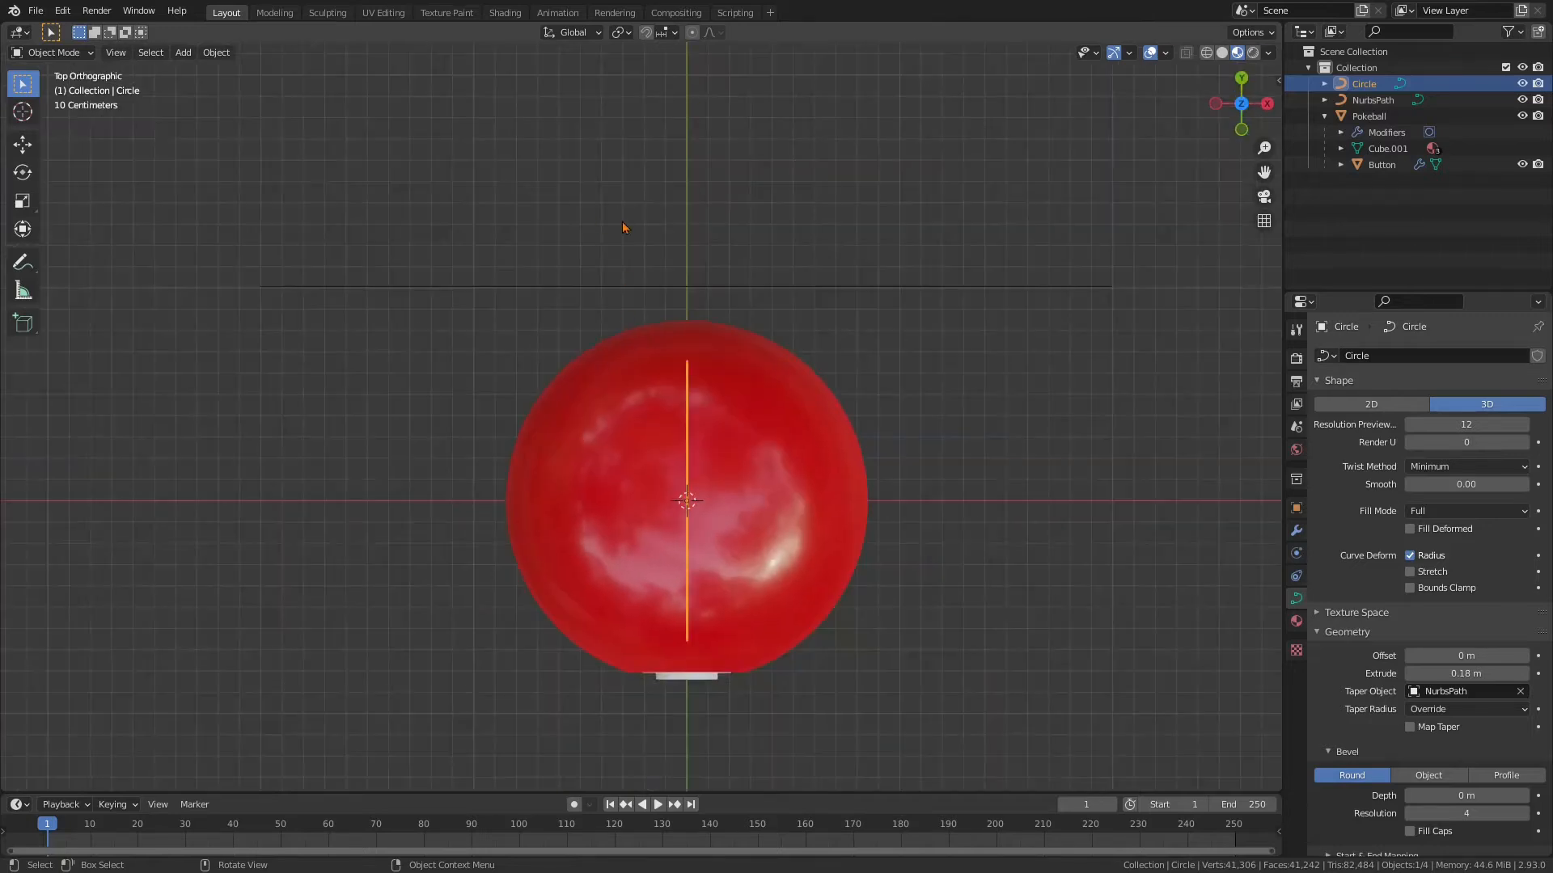
click(699, 288)
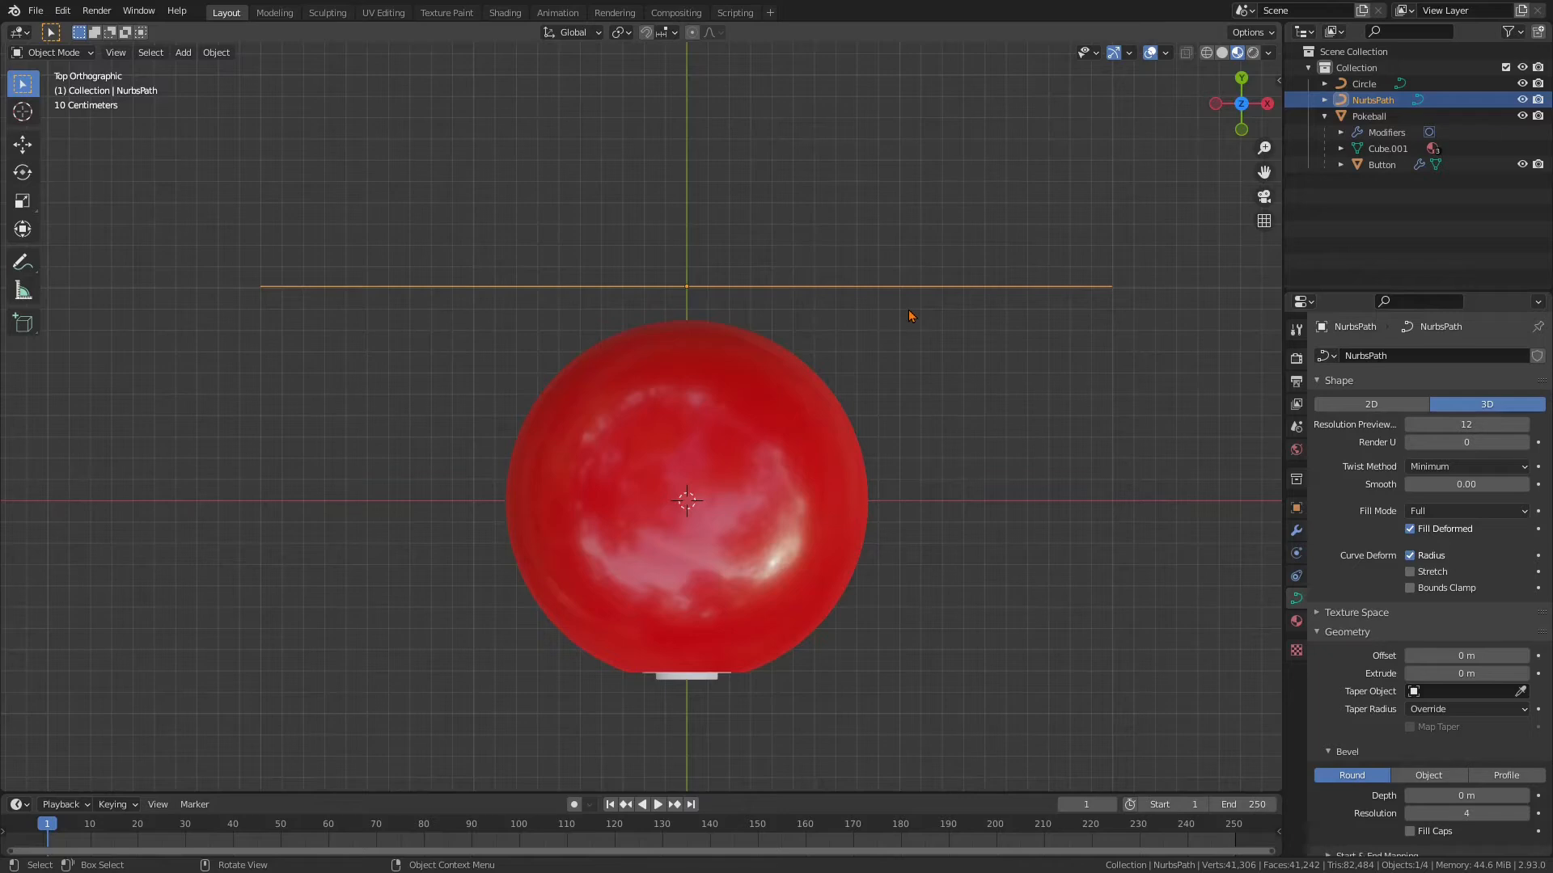
key(Tab)
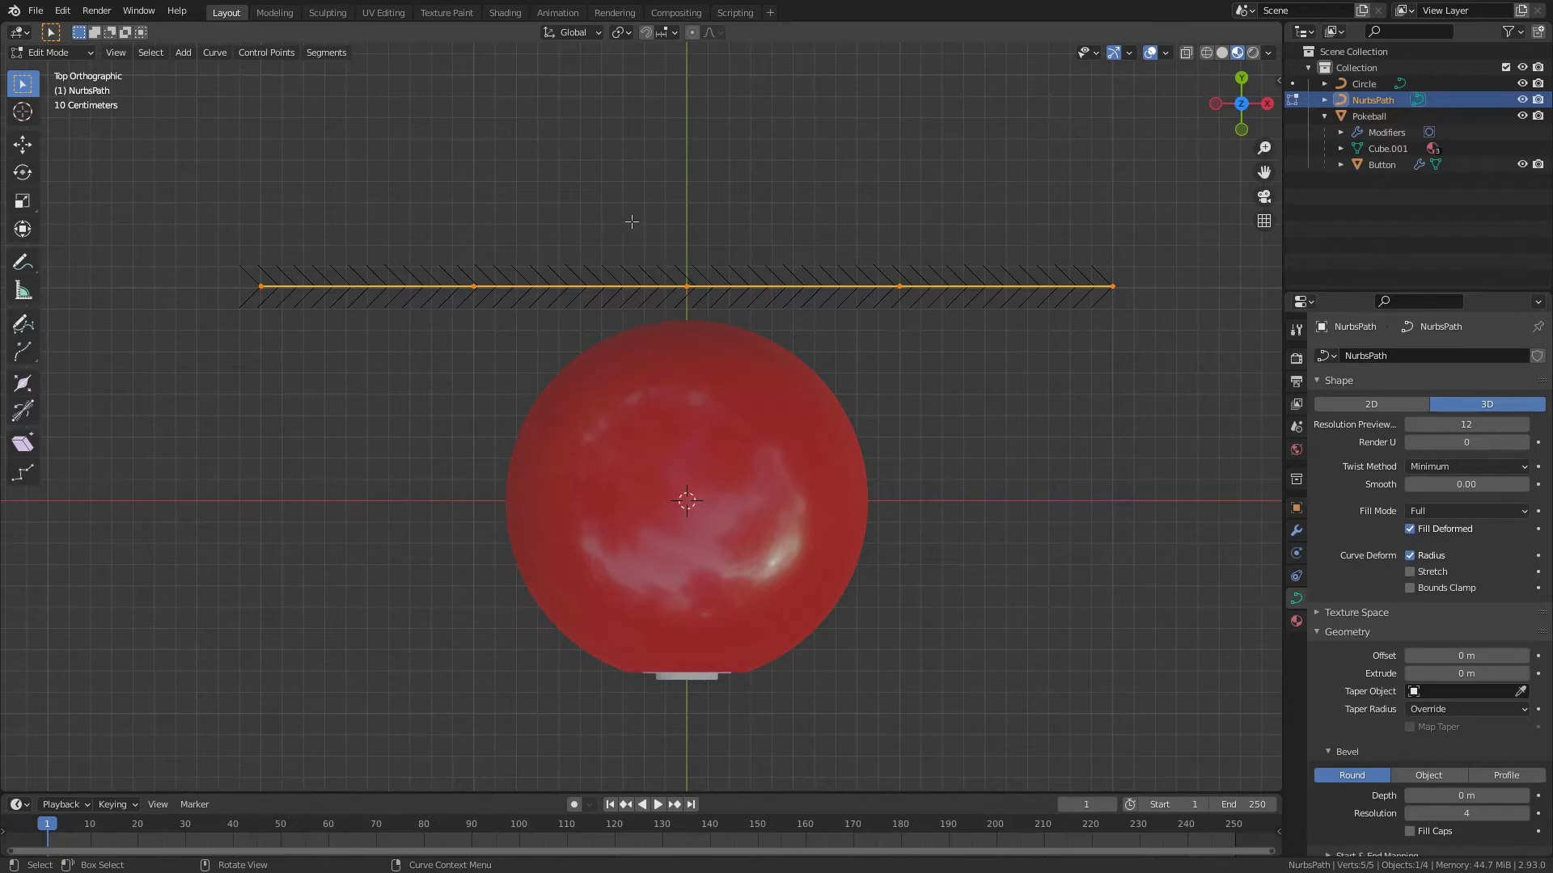
drag(630, 219, 705, 302)
drag(235, 233, 1129, 313)
key(g)
key(y)
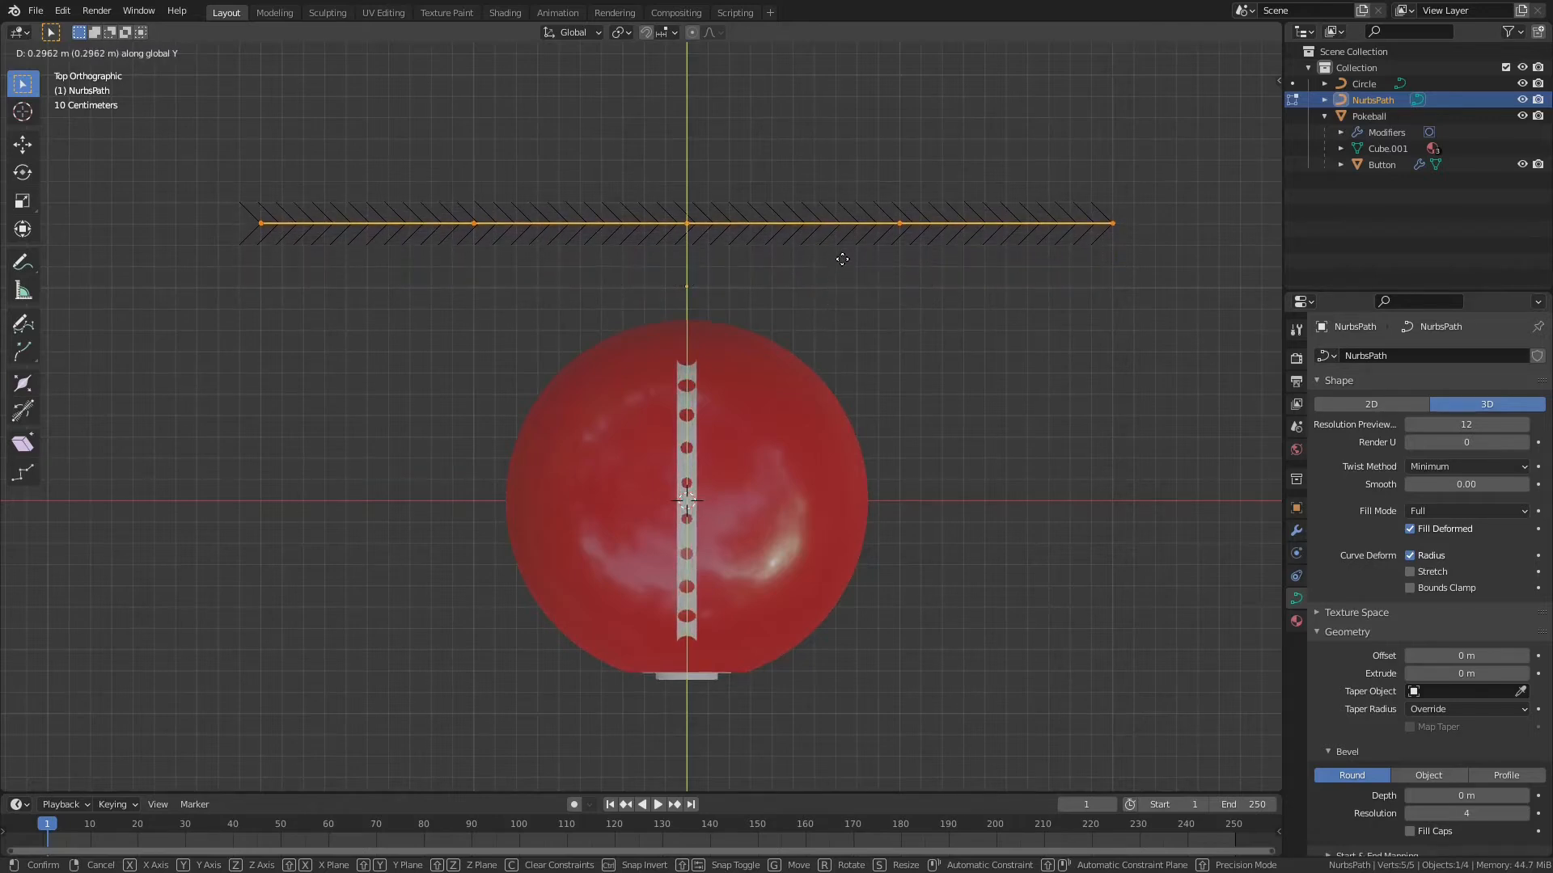
click(842, 259)
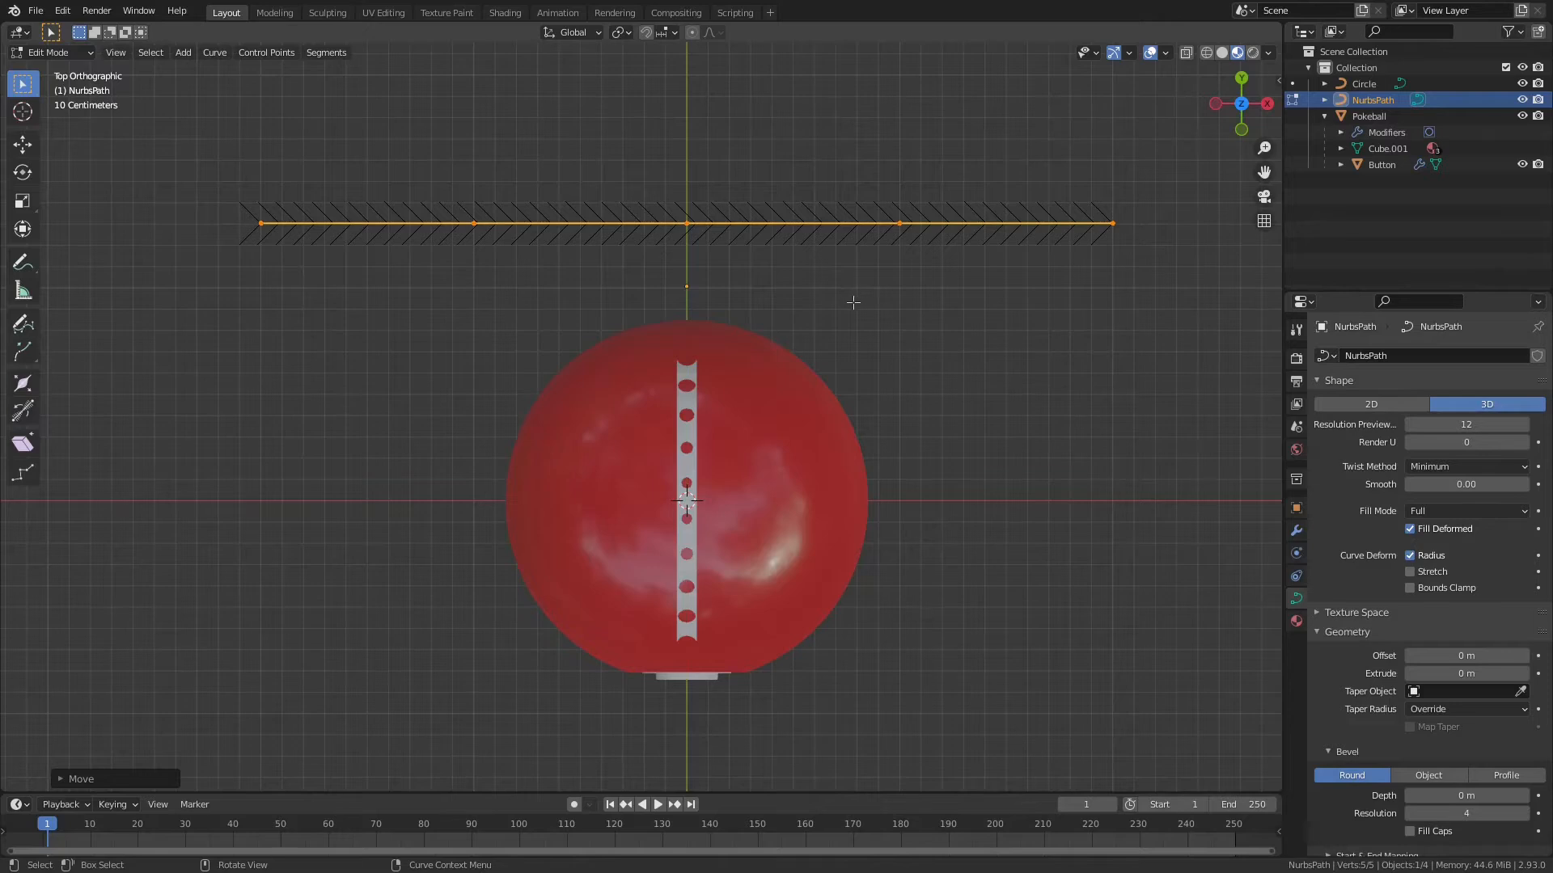
Move the three middle control points of the path about 0.4 m outward along Y, leaving both end points in place
drag(451, 165, 908, 260)
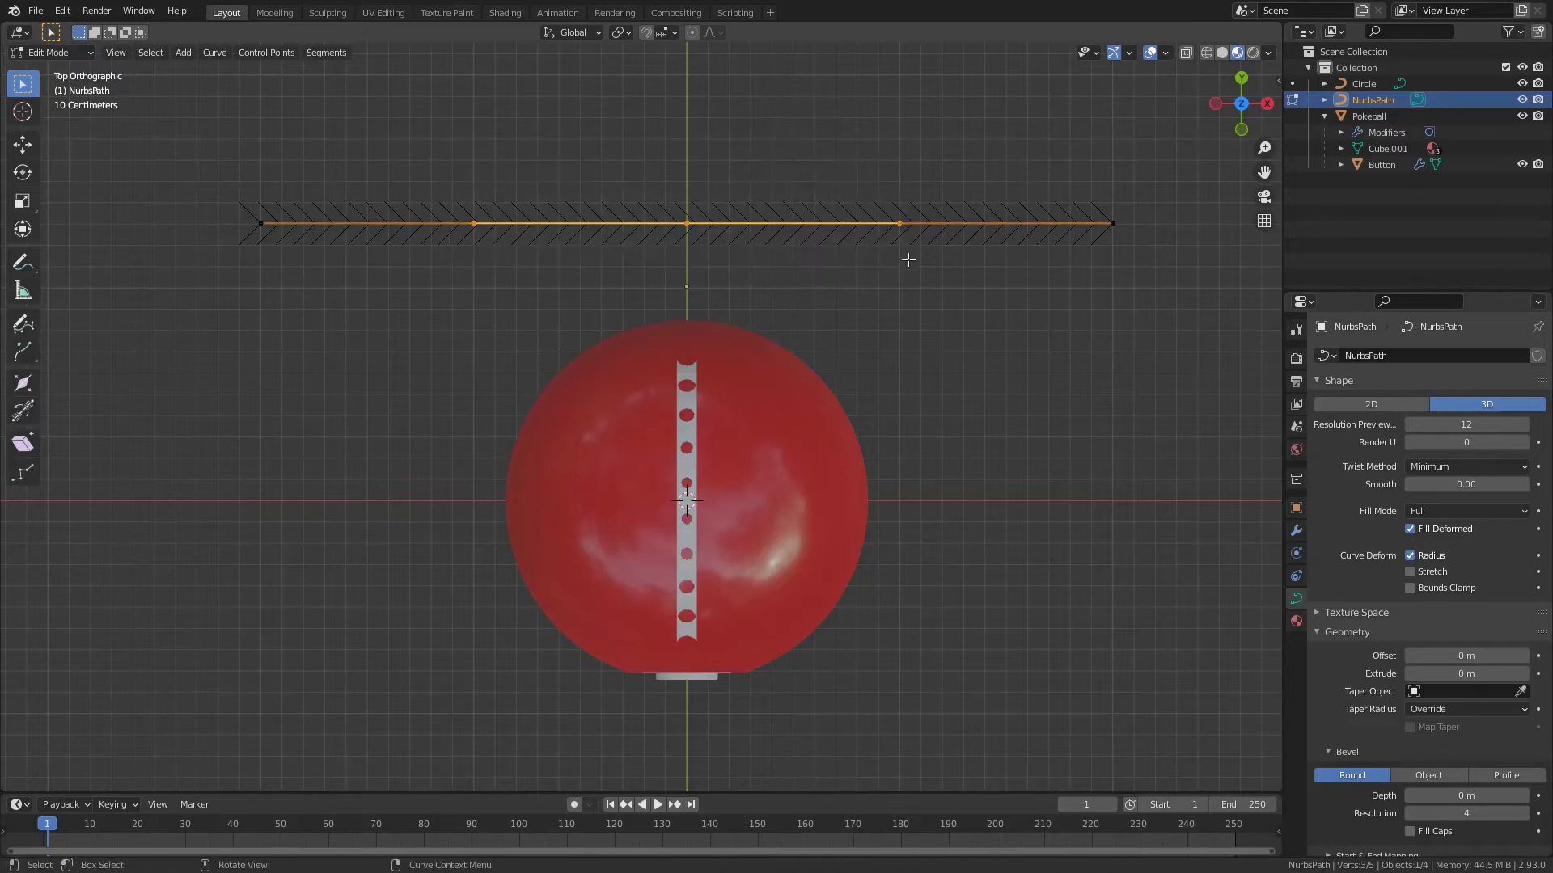
key(g)
key(y)
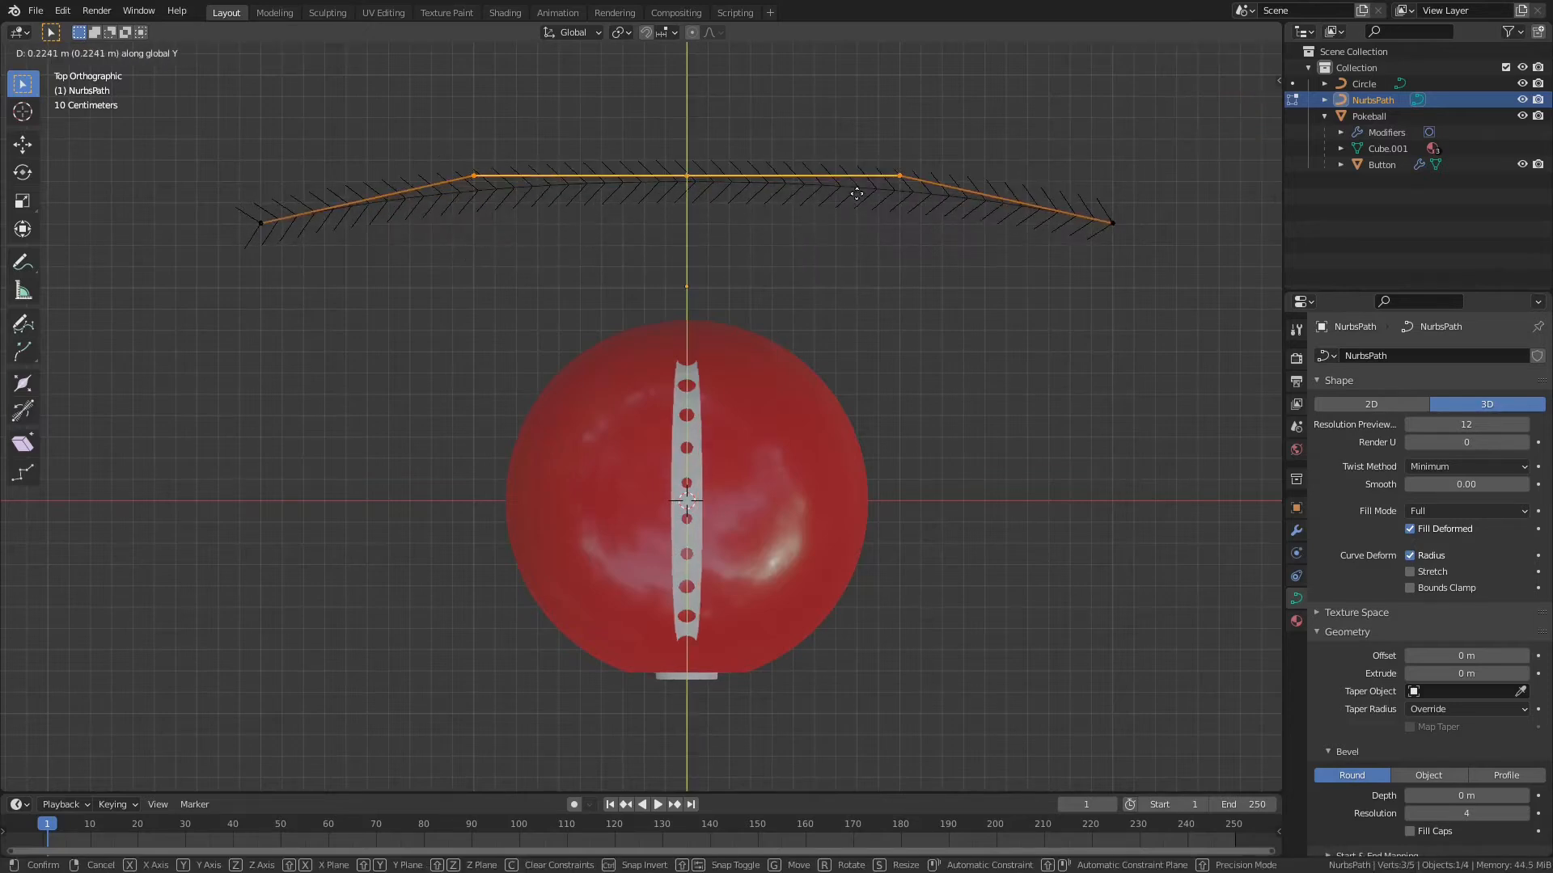
click(842, 152)
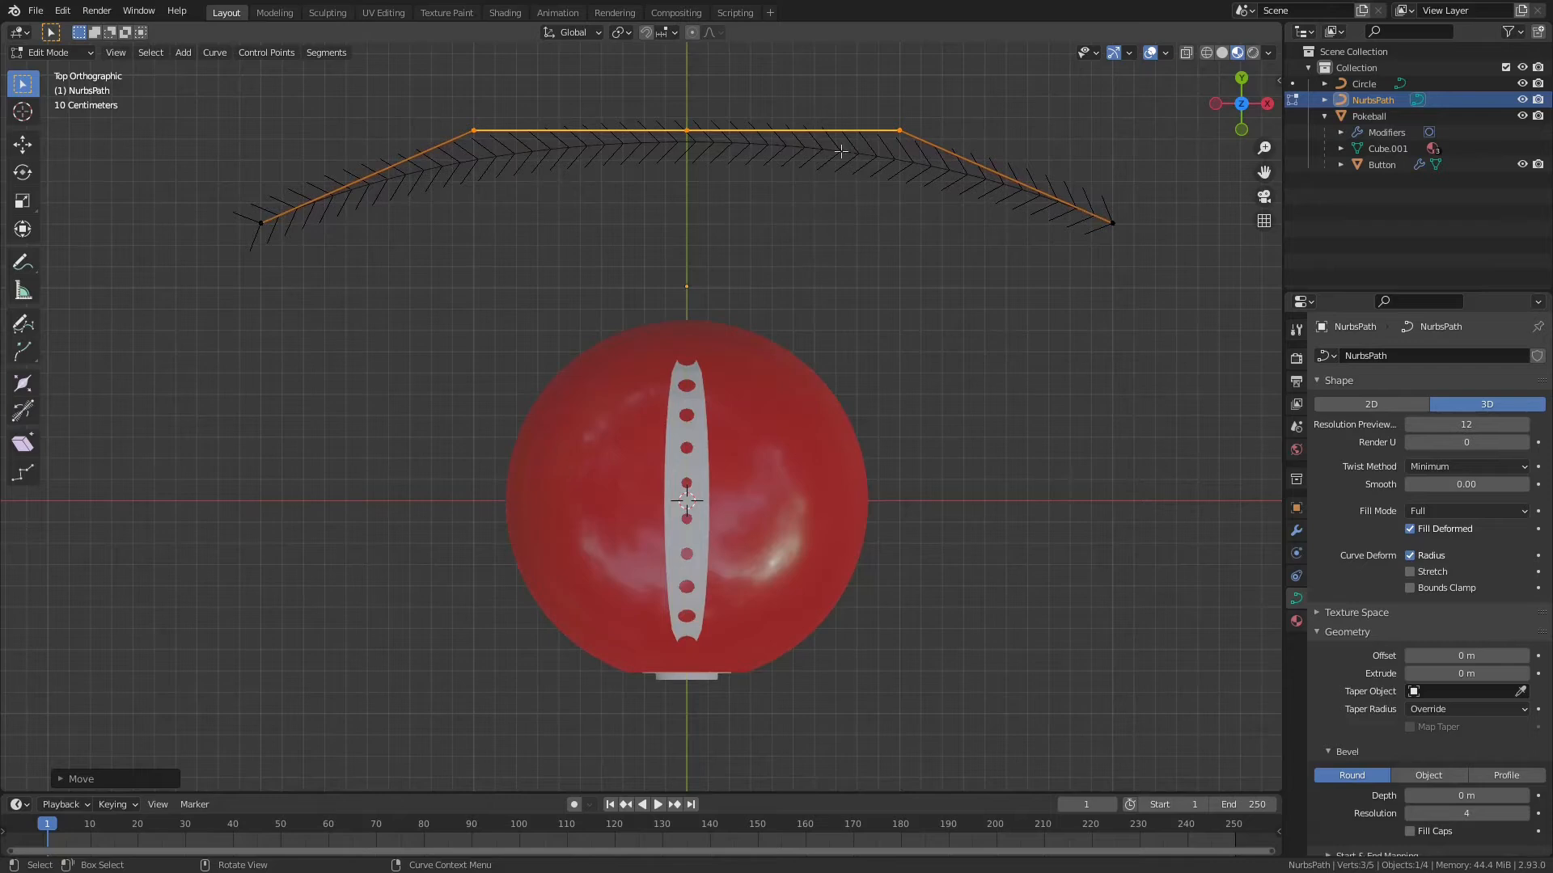
Move only the path's centre control point farther outward along Y to widen the stripe's middle
click(684, 127)
key(g)
key(y)
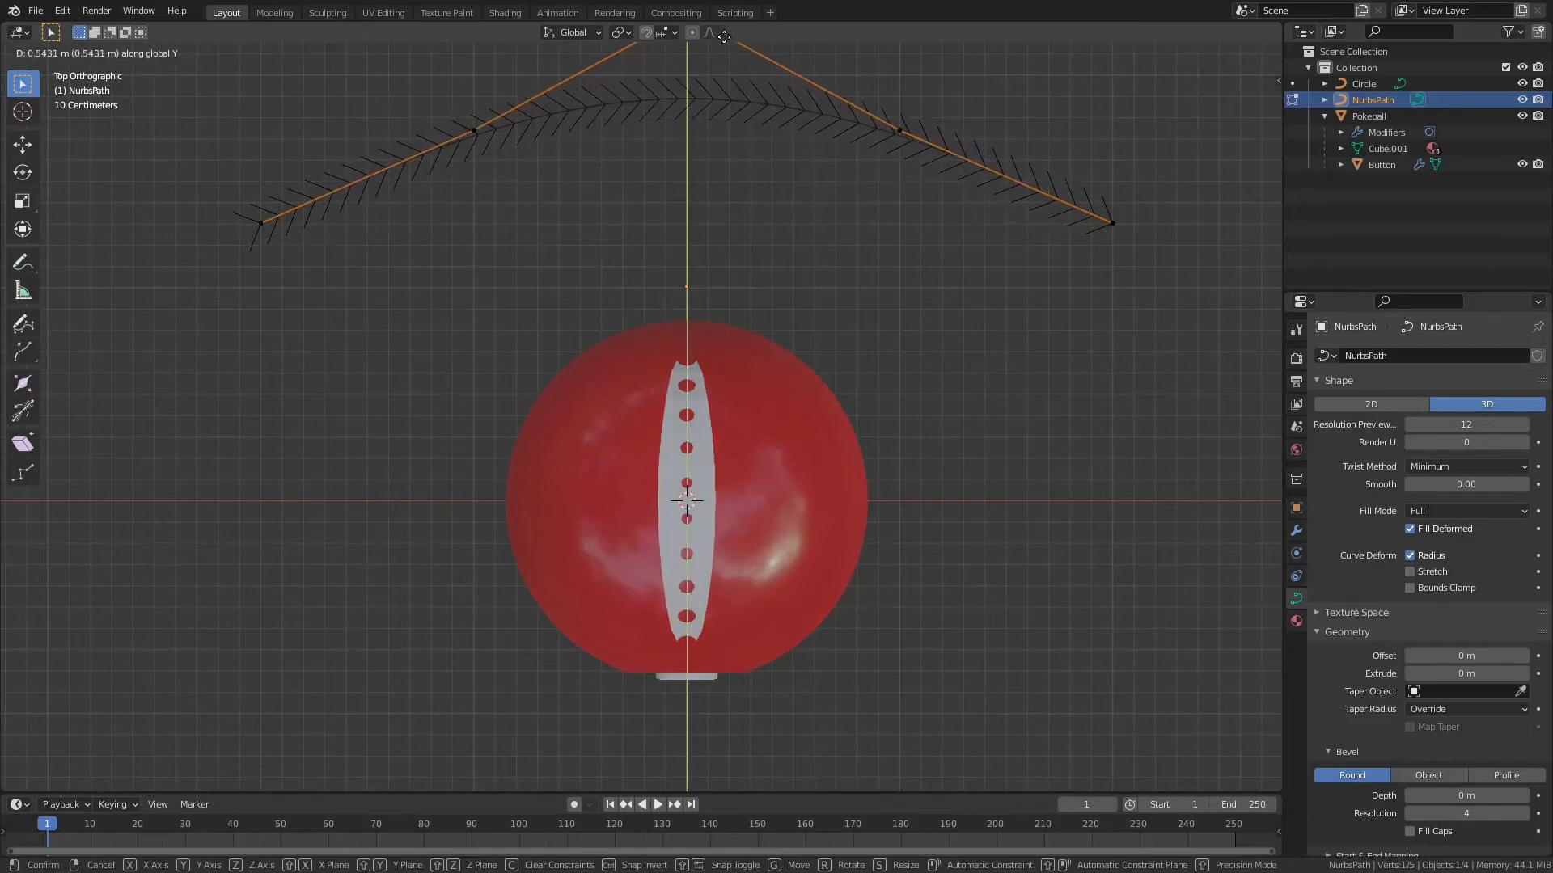
click(732, 89)
Move the path's three middle control points slightly farther outward along Y to fine-tune the stripe's taper
middle_drag(866, 303, 841, 191)
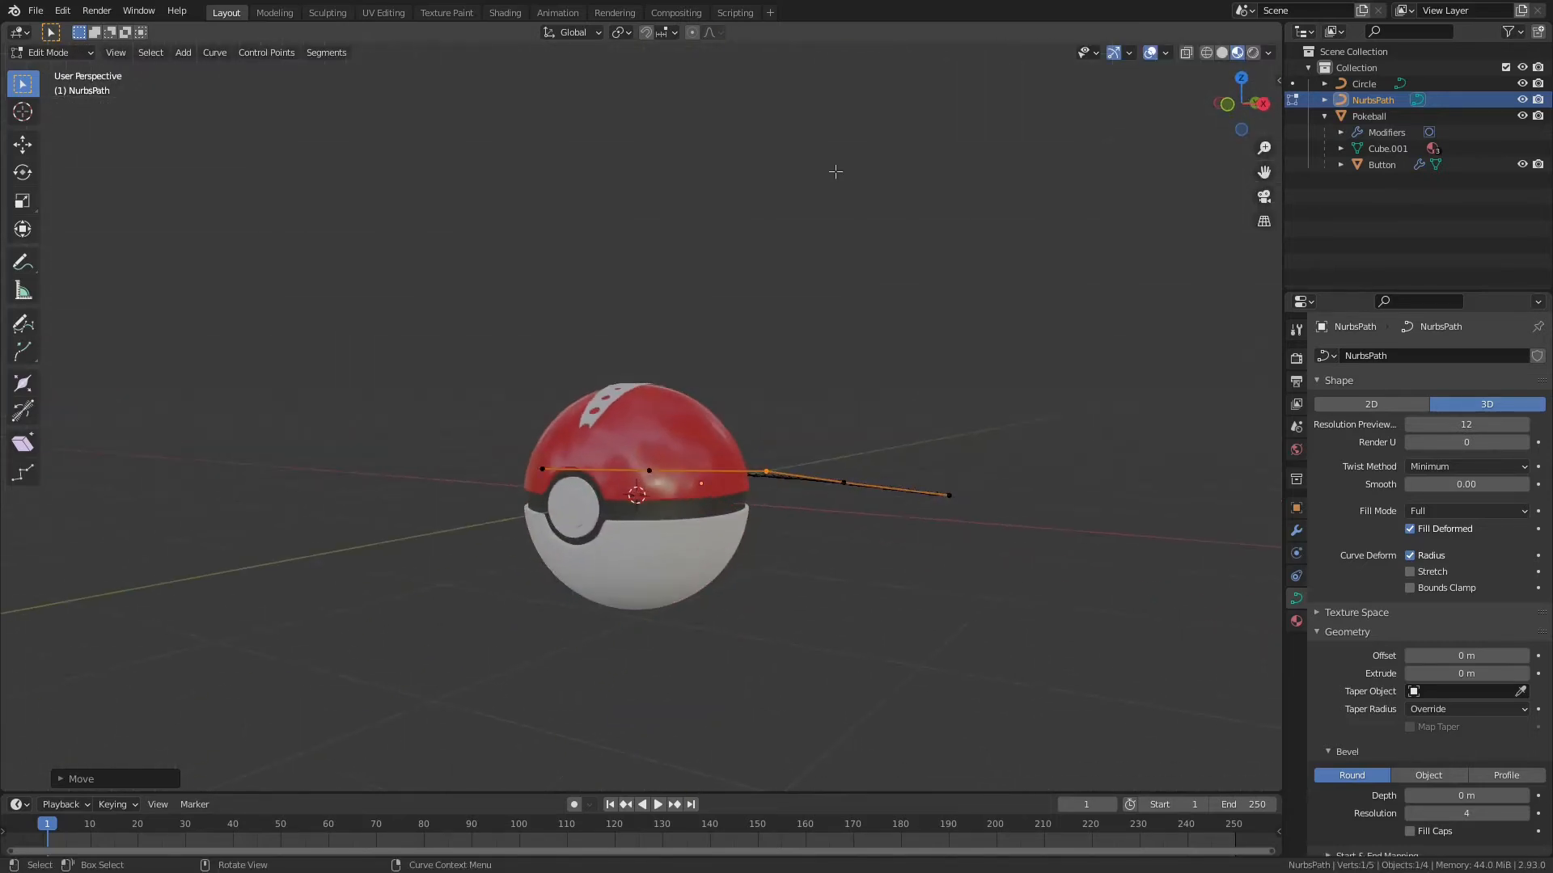
scroll(841, 283, up, 5)
scroll(849, 285, down, 2)
middle_drag(848, 286, 872, 338)
drag(579, 261, 950, 429)
key(g)
key(y)
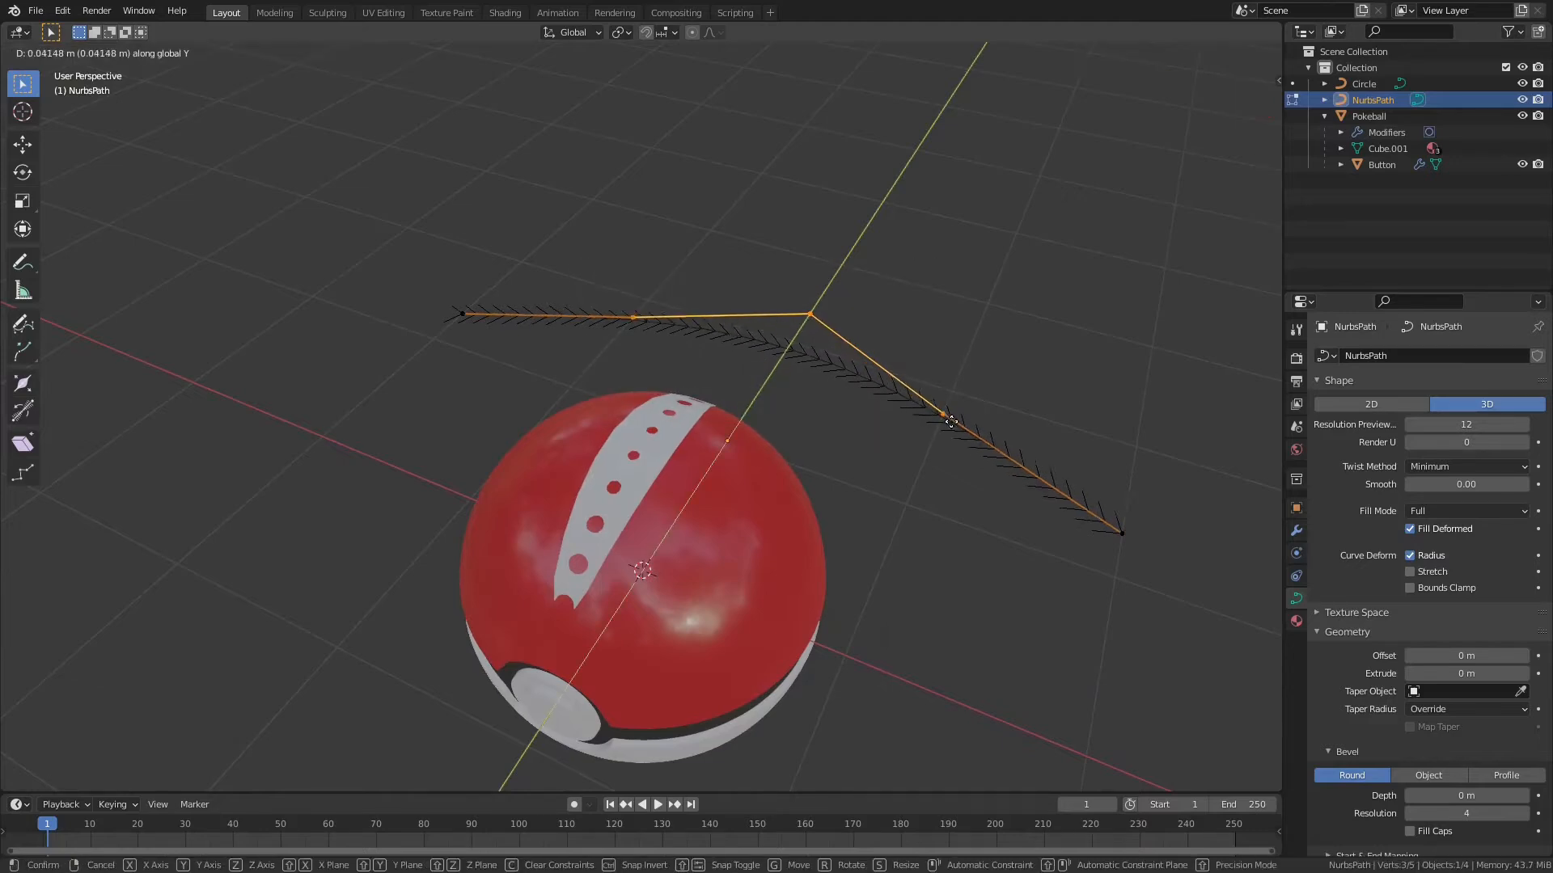
click(947, 410)
Move the path's centre control point farther outward along Y and return to Object Mode
drag(775, 261, 841, 312)
scroll(836, 311, down, 3)
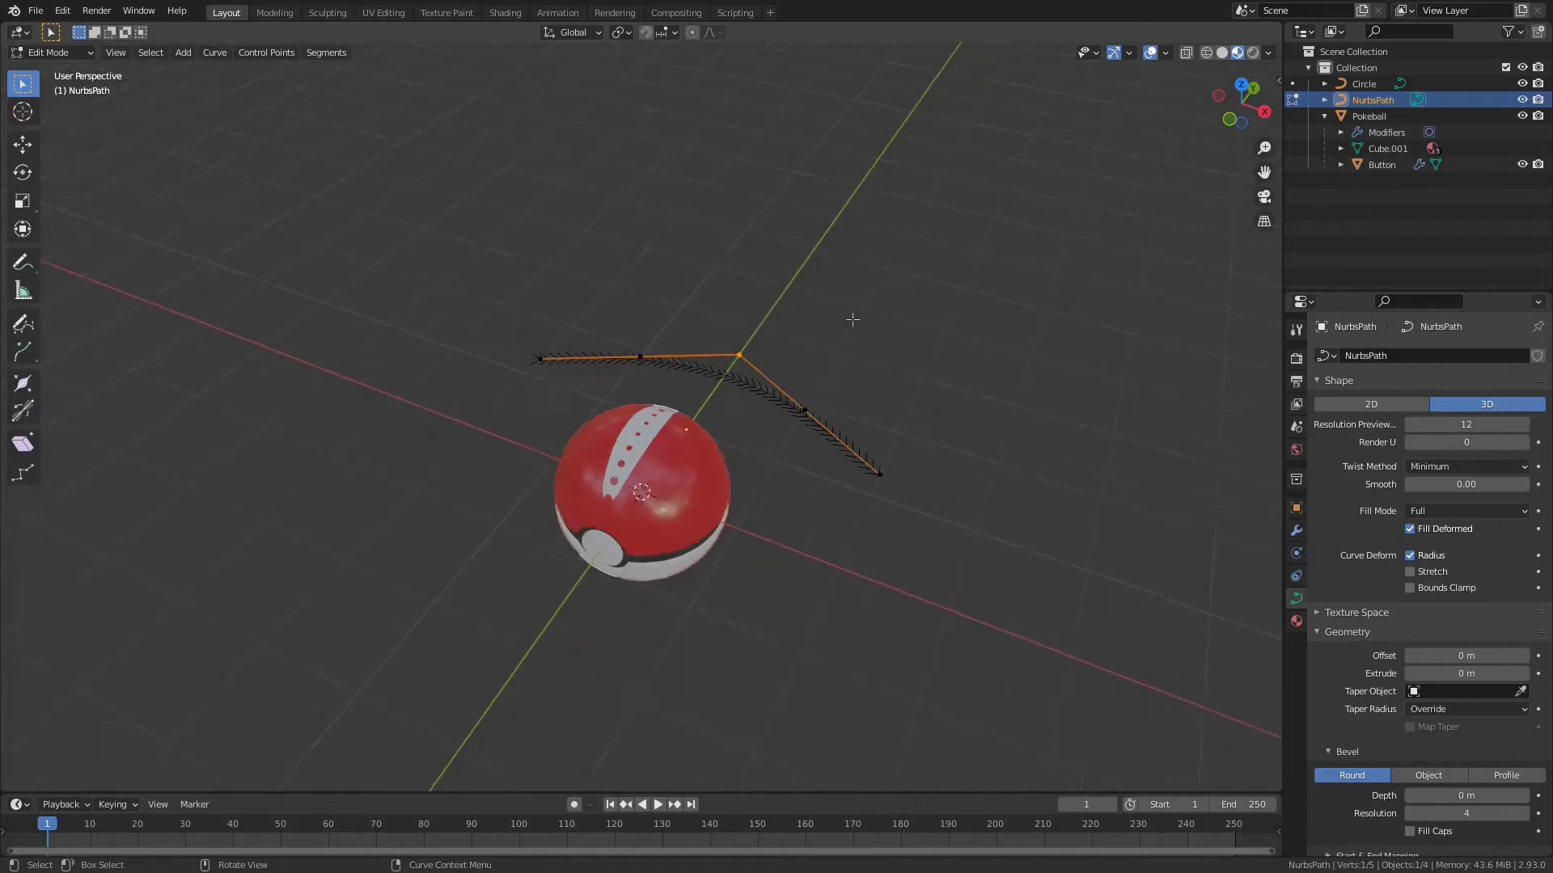
key(g)
key(y)
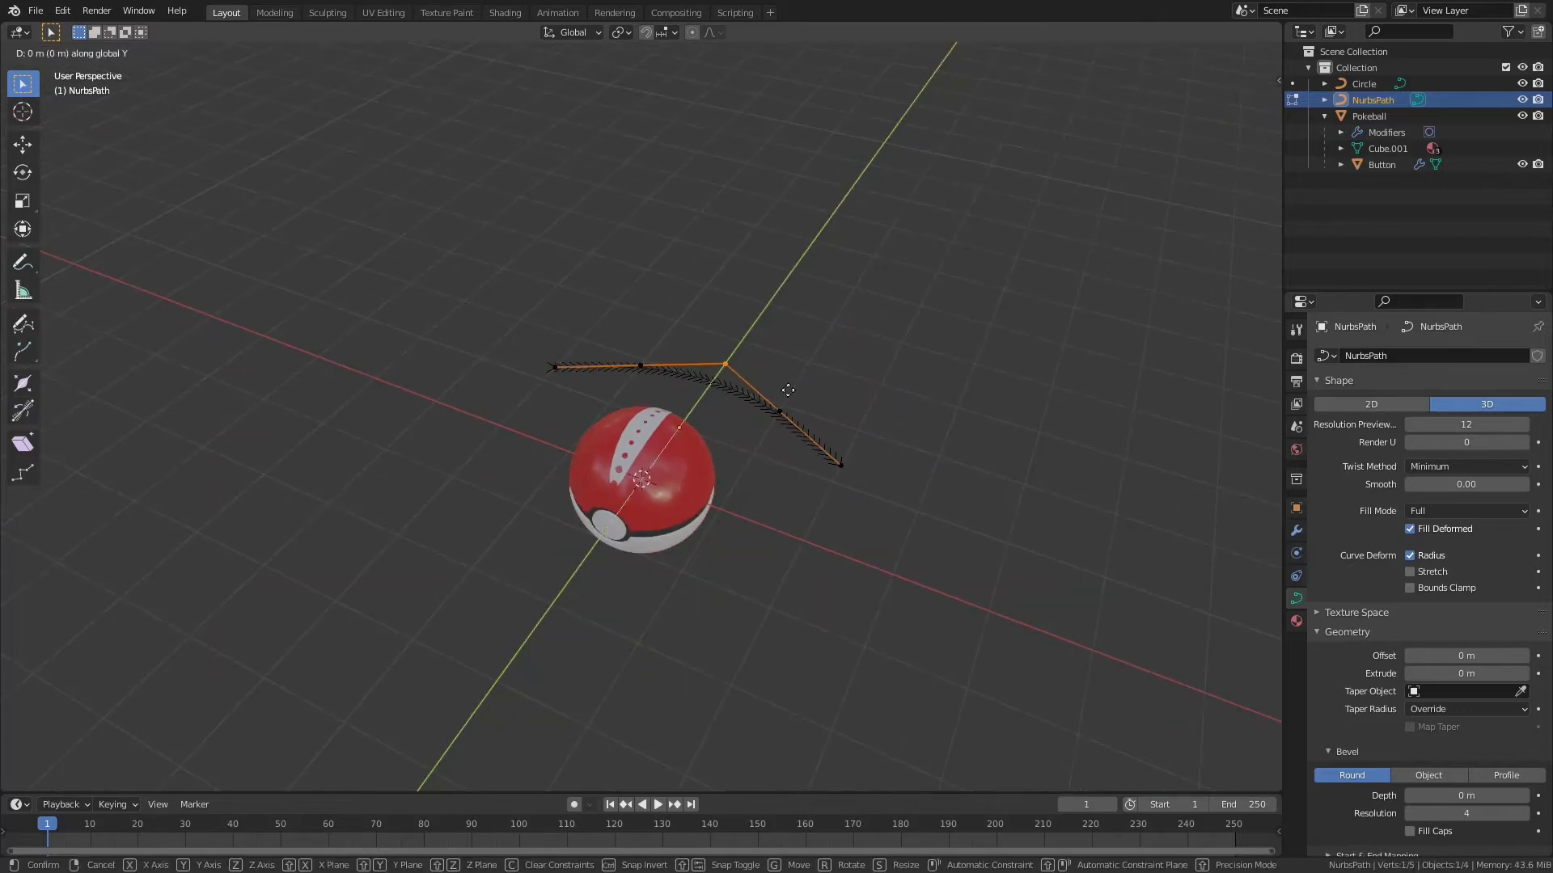
click(799, 375)
scroll(776, 485, up, 4)
middle_drag(761, 537, 855, 513)
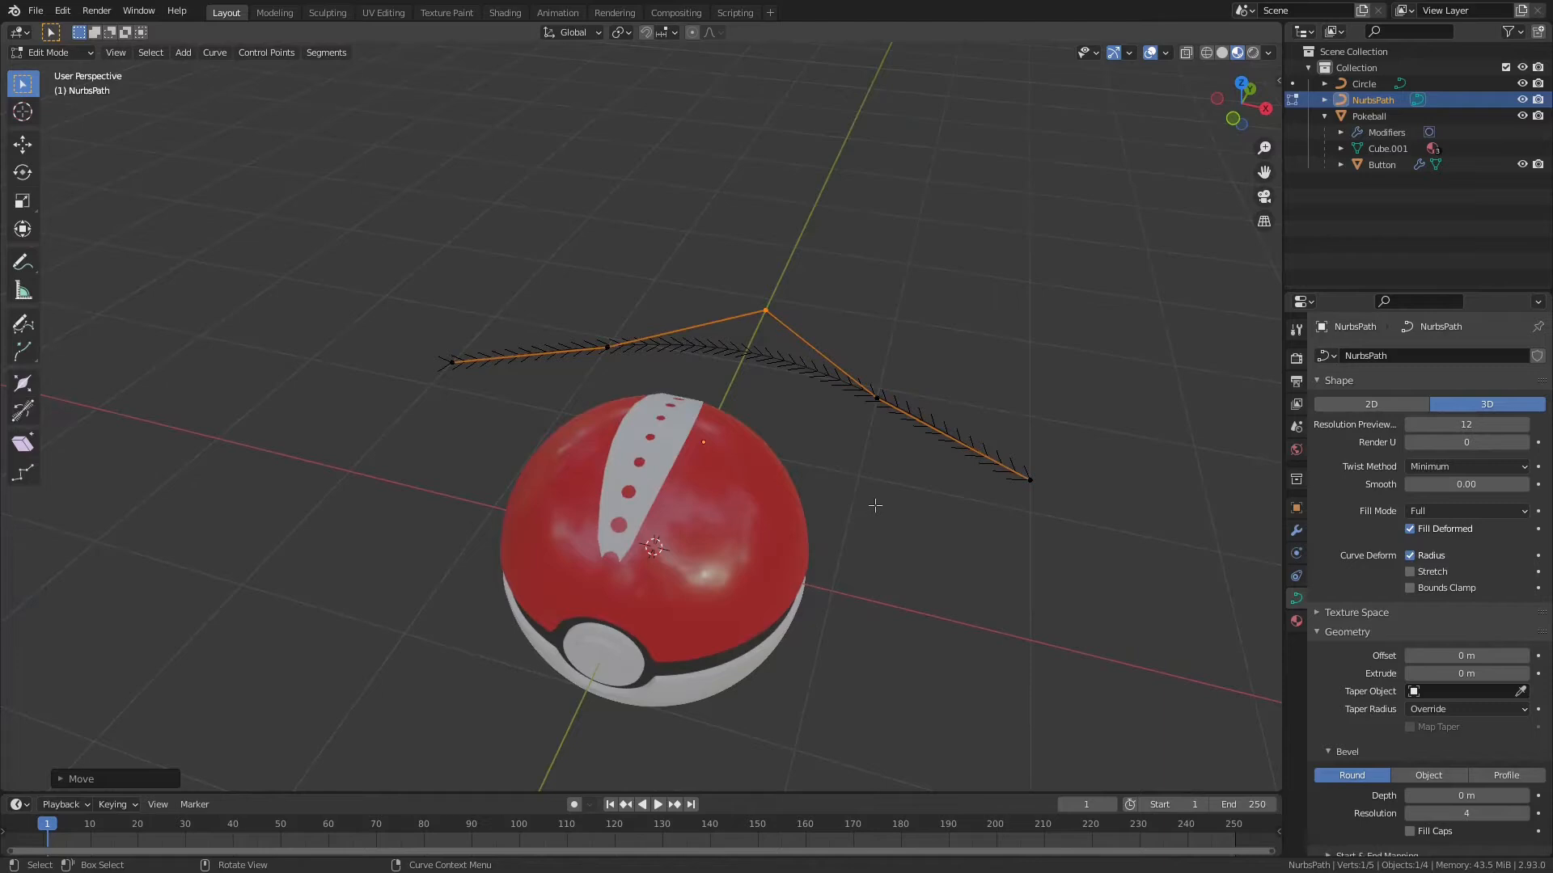
key(Tab)
Select the tapered stripe, inspect its shape in Solid shading and return to Material Preview
click(783, 488)
click(672, 437)
middle_drag(833, 494, 877, 485)
scroll(906, 485, up, 1)
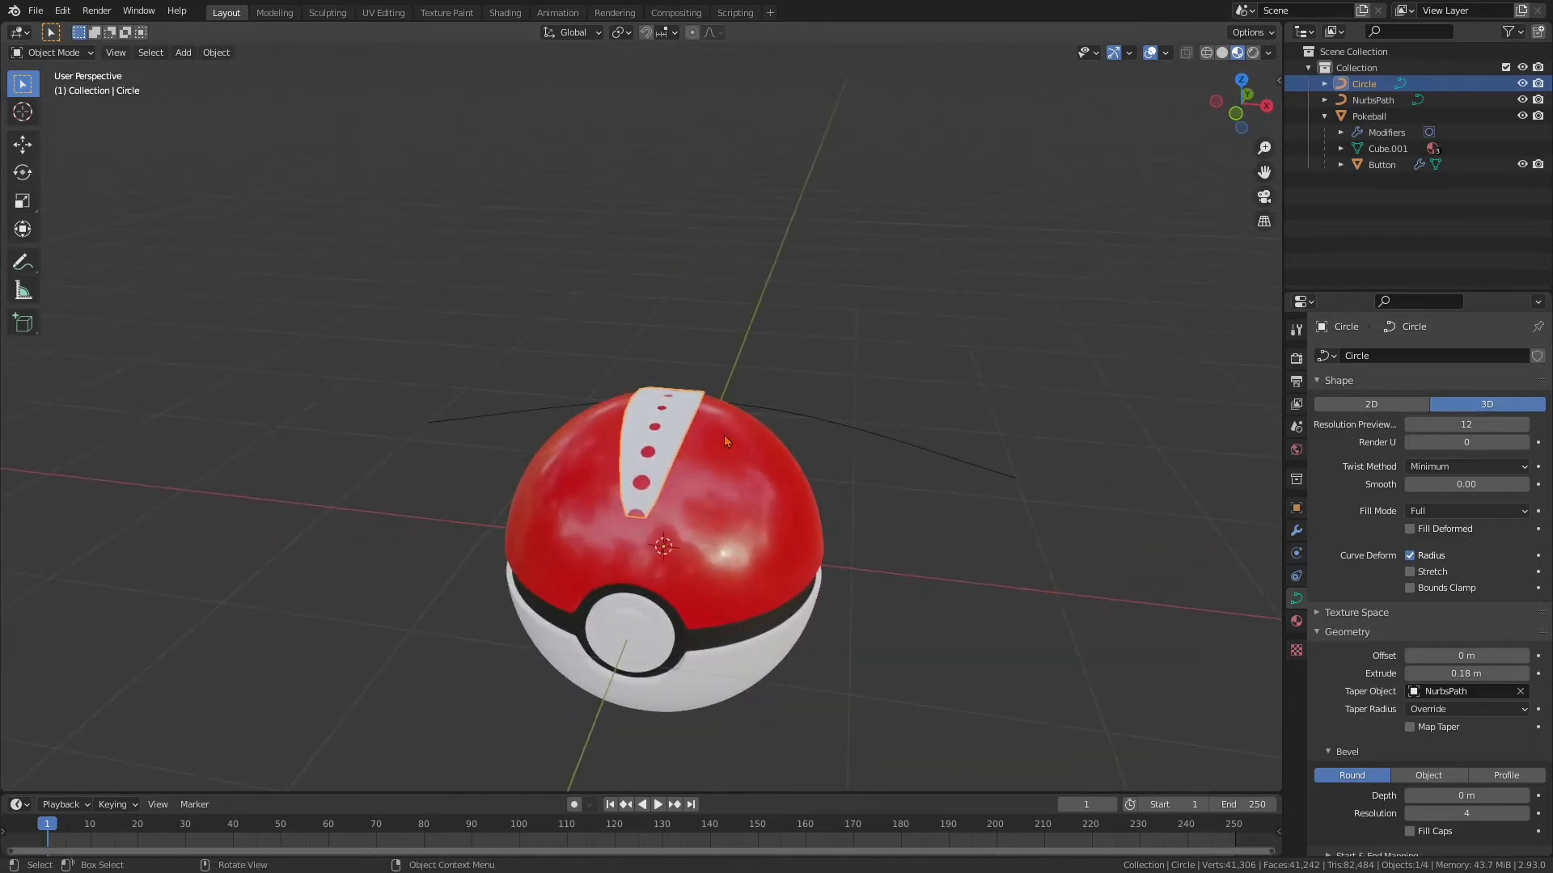
click(1222, 53)
middle_drag(958, 591, 942, 558)
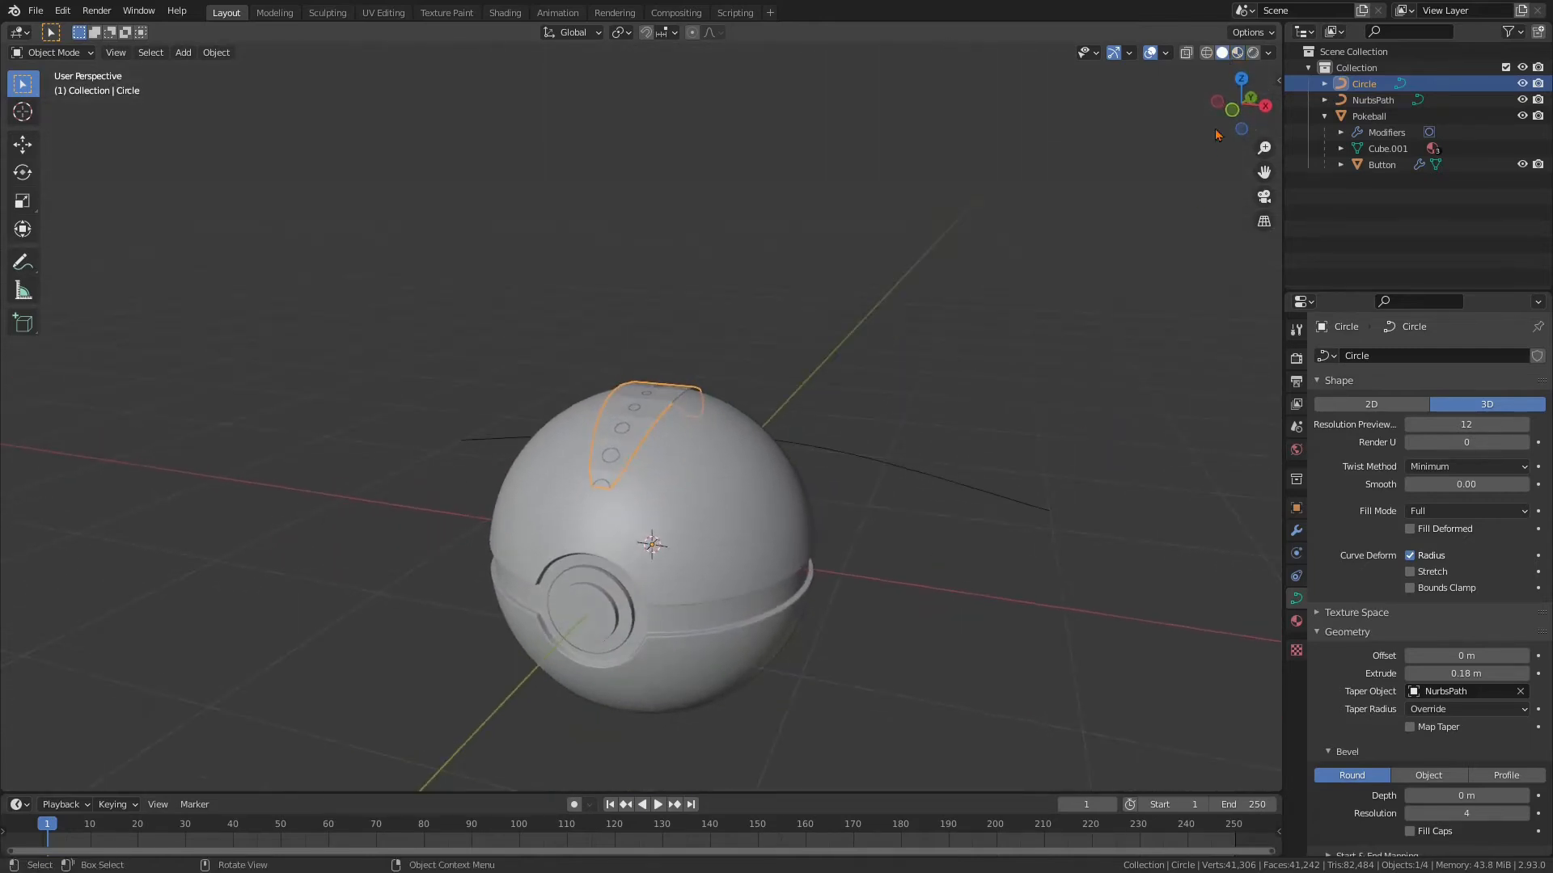
click(1237, 53)
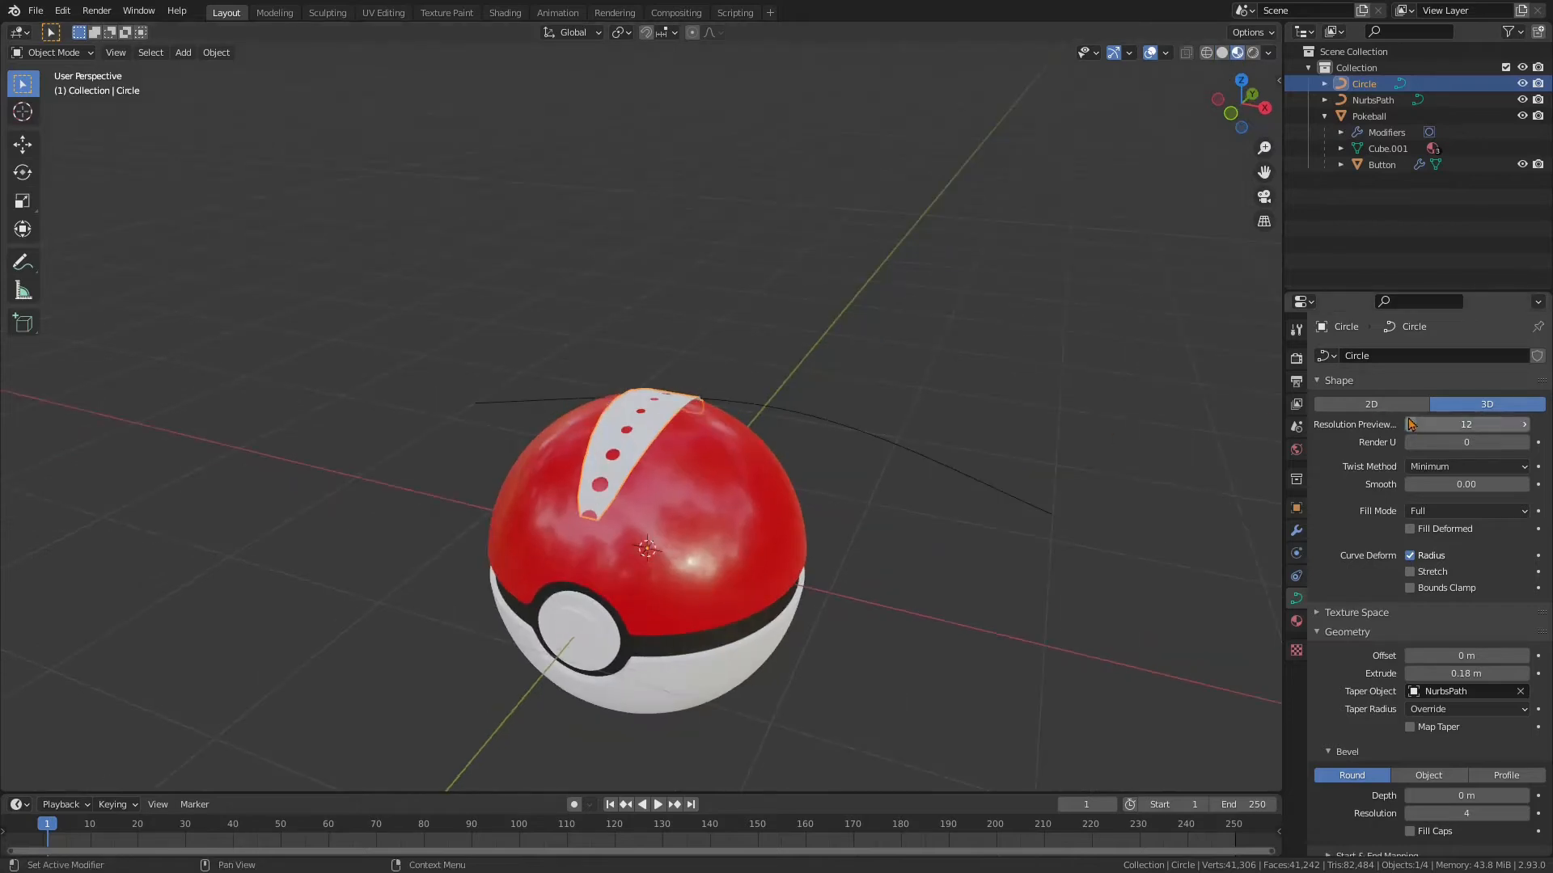
Add a Solidify modifier to the stripe and set its thickness to -0.08 m
click(1296, 531)
click(1352, 358)
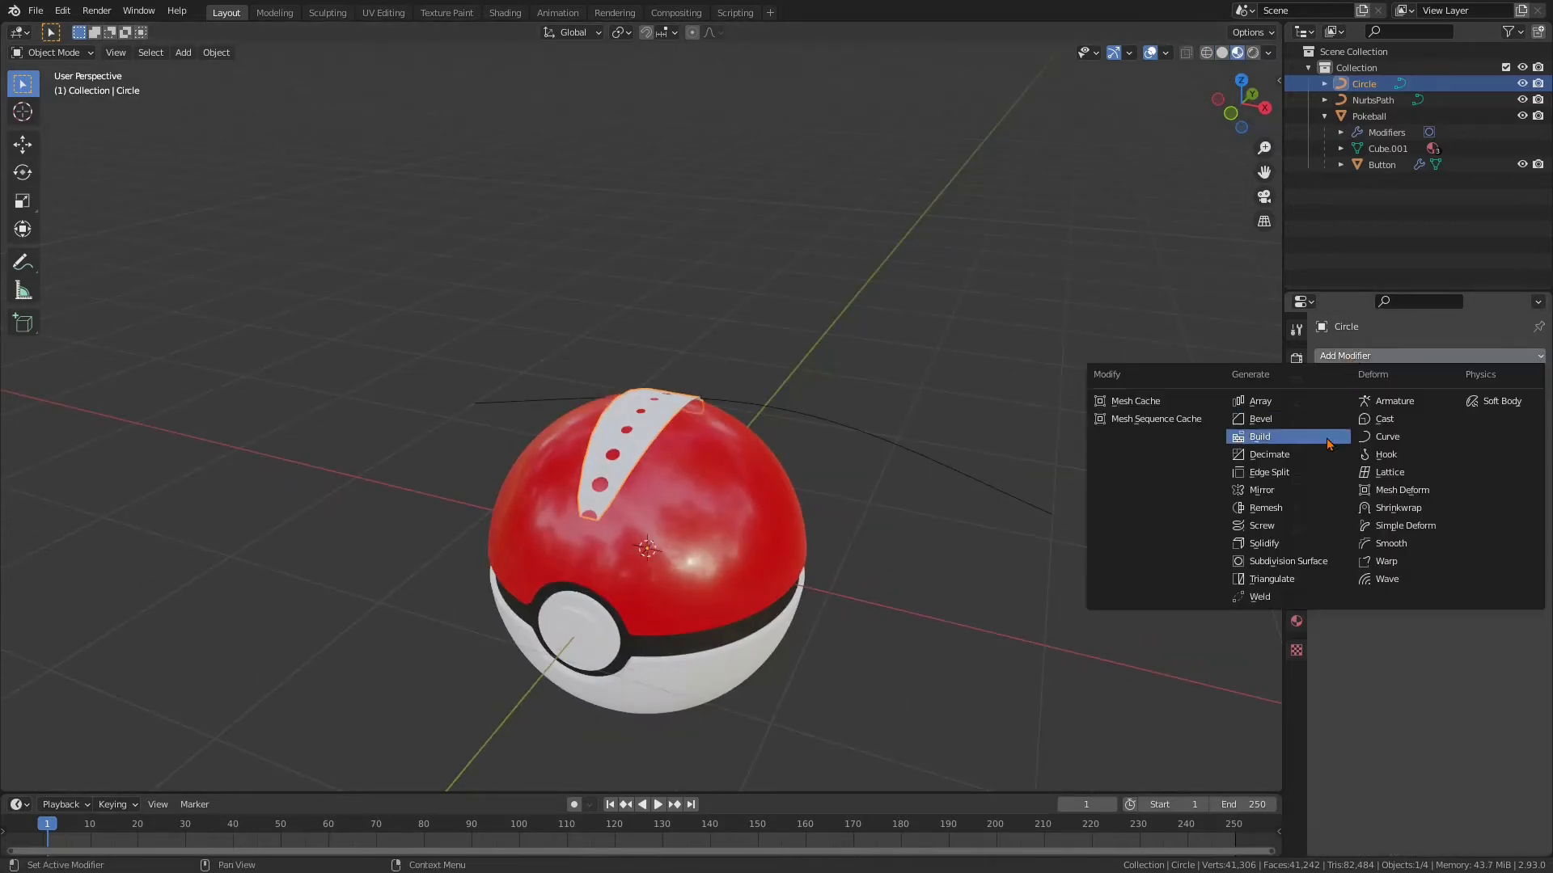
click(1319, 548)
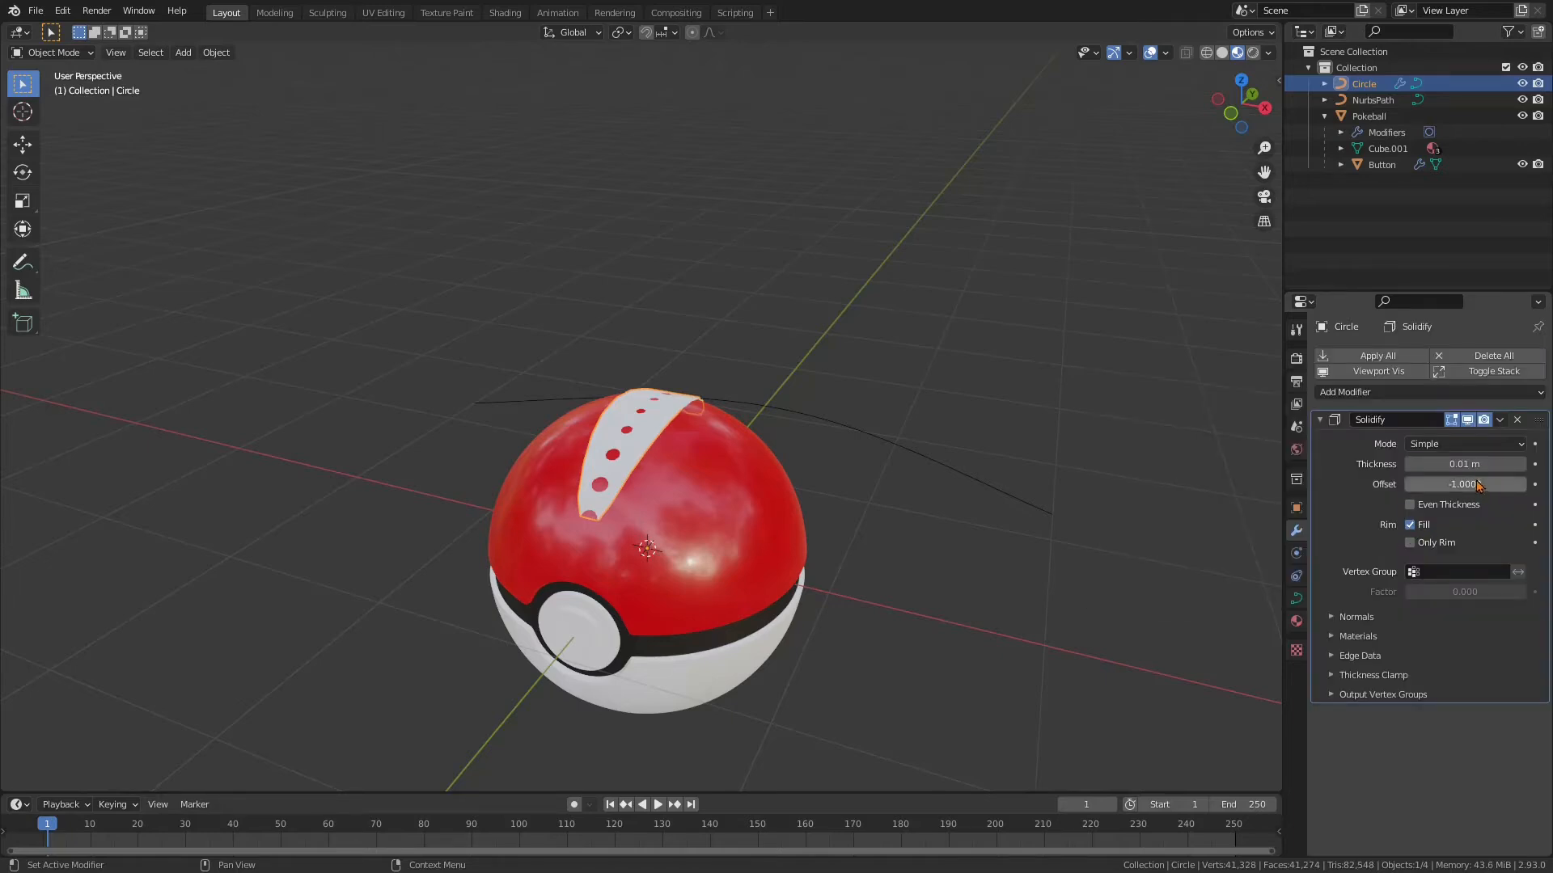
drag(1461, 464, 1458, 465)
middle_drag(963, 513, 871, 469)
scroll(870, 477, up, 5)
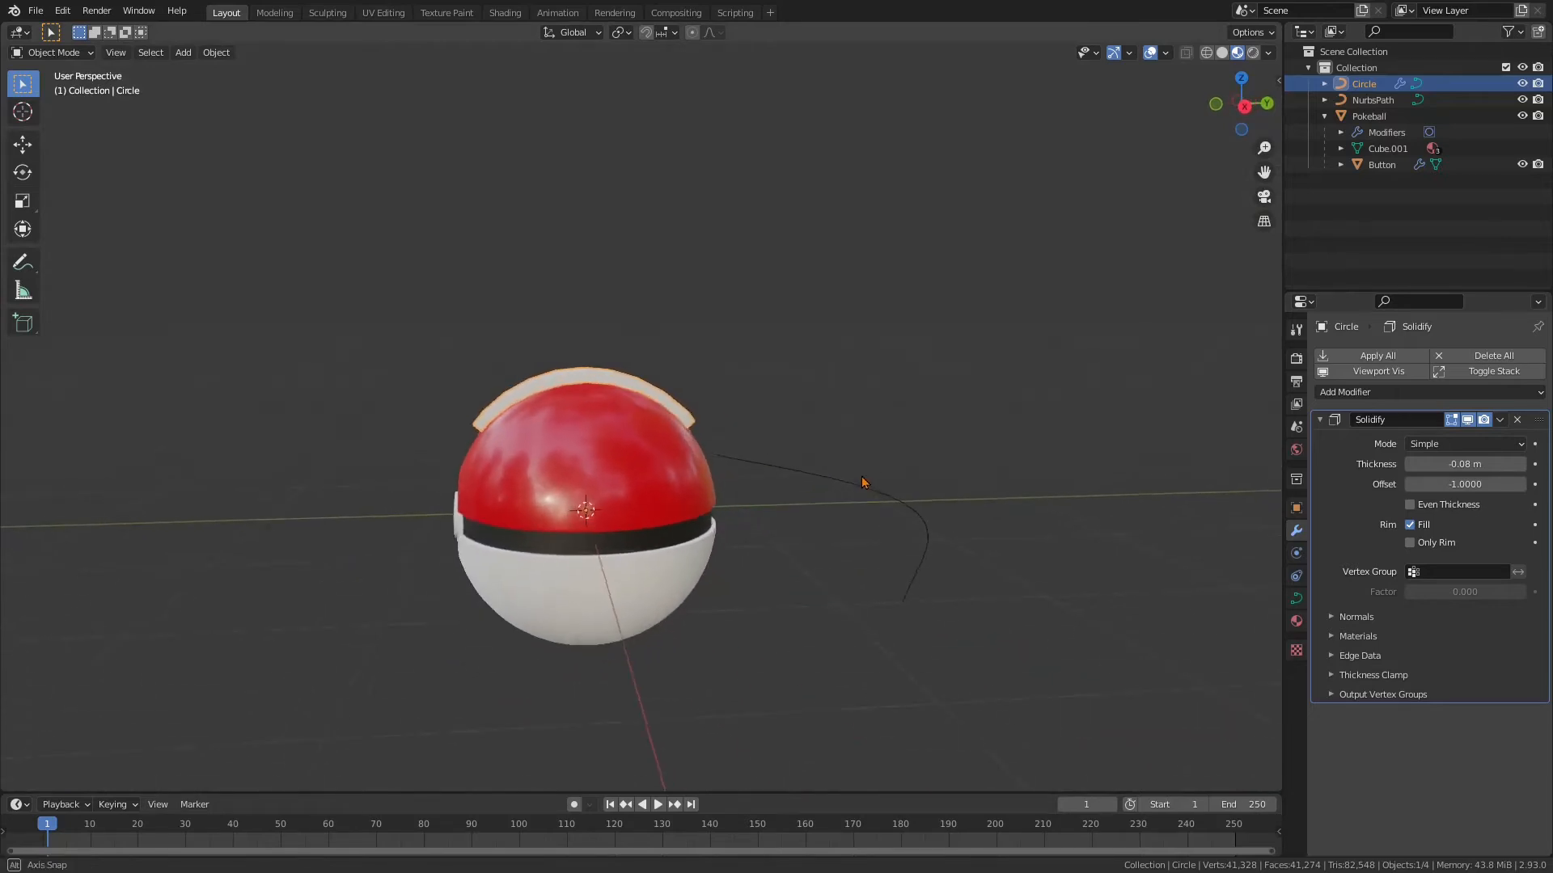
Enable Even Thickness in the stripe's Solidify modifier and set the thickness to -0.09 m
scroll(862, 480, up, 3)
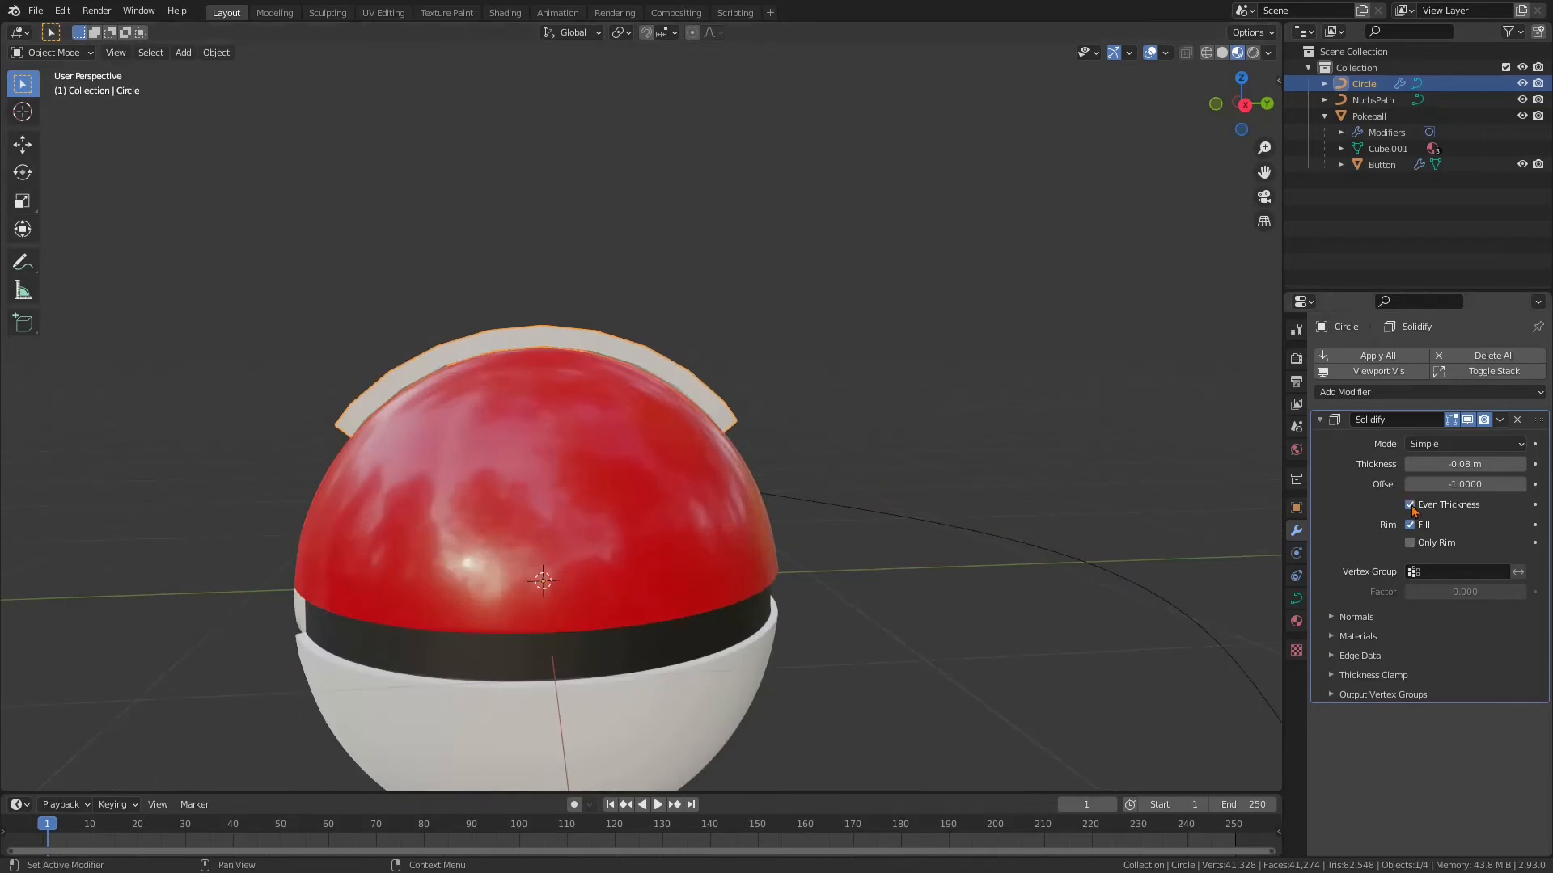
middle_drag(936, 520, 975, 518)
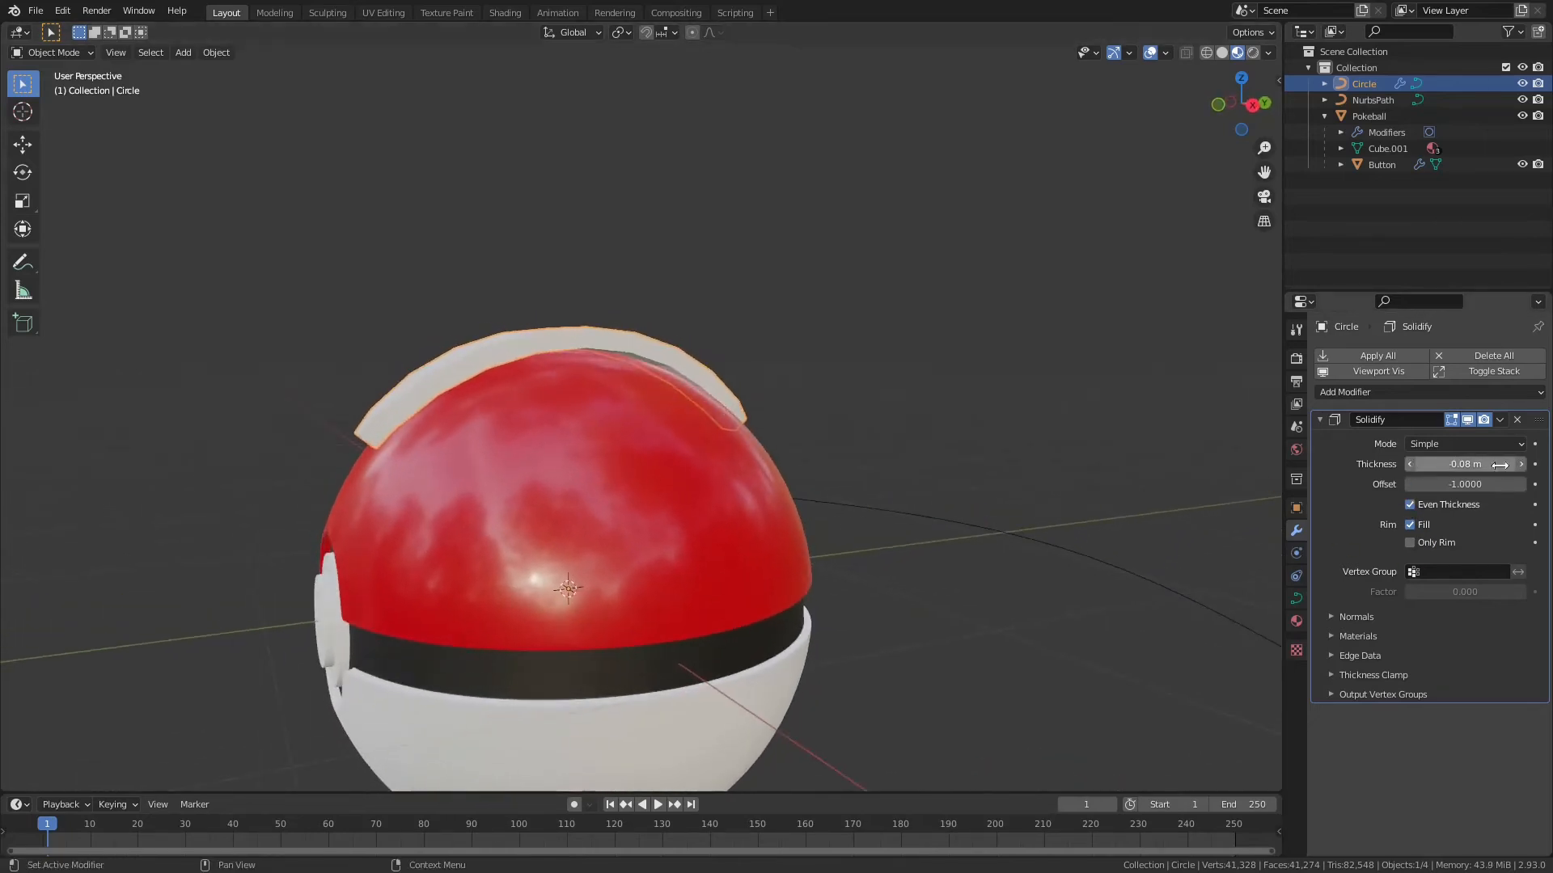
click(1410, 465)
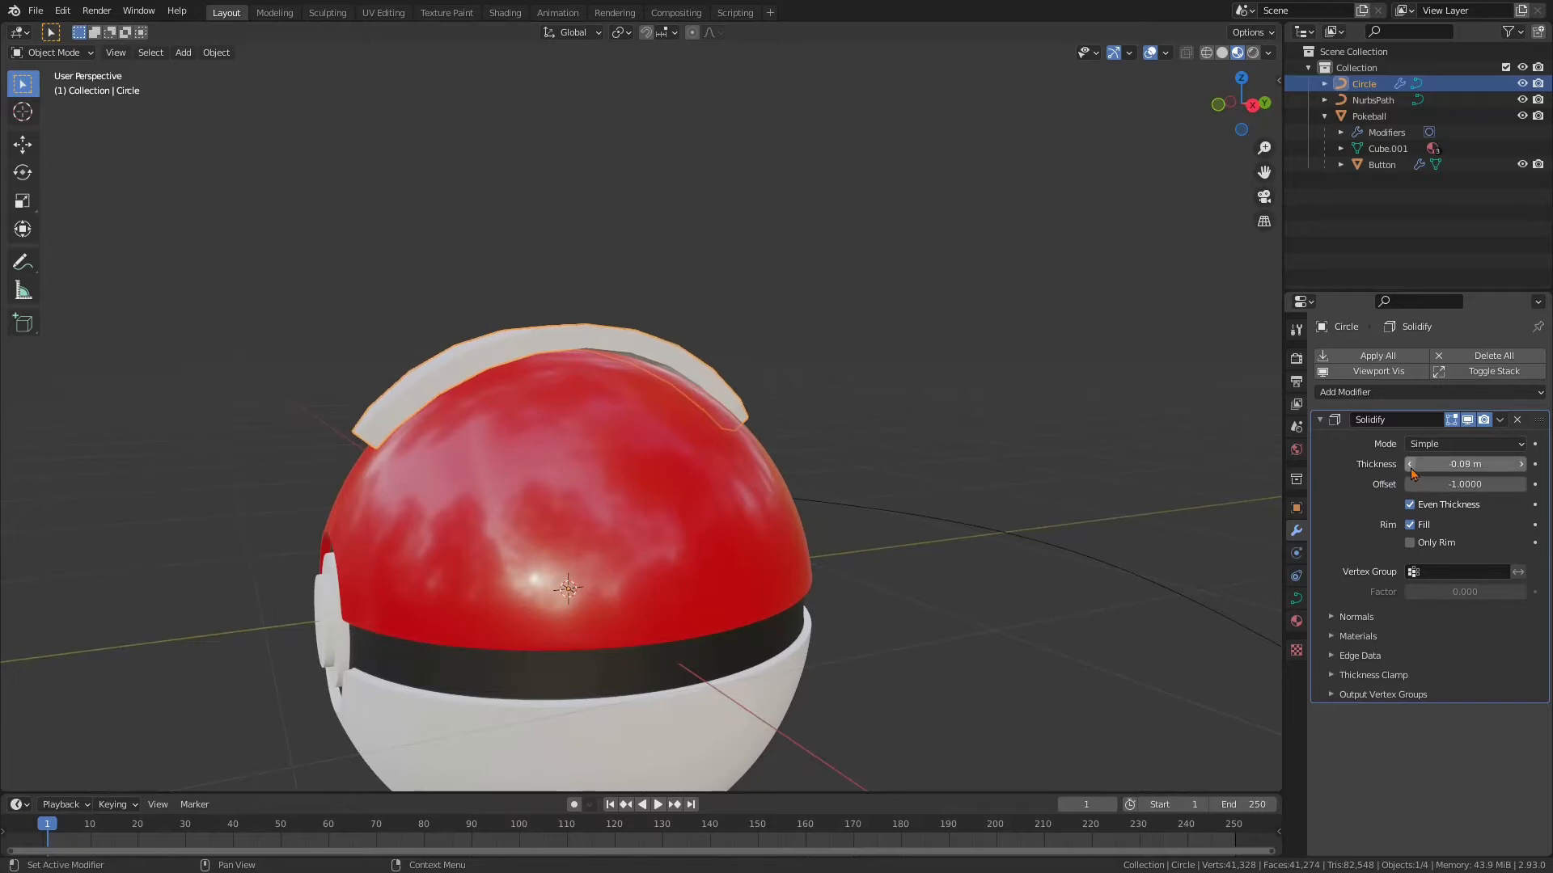
middle_drag(895, 468, 1141, 470)
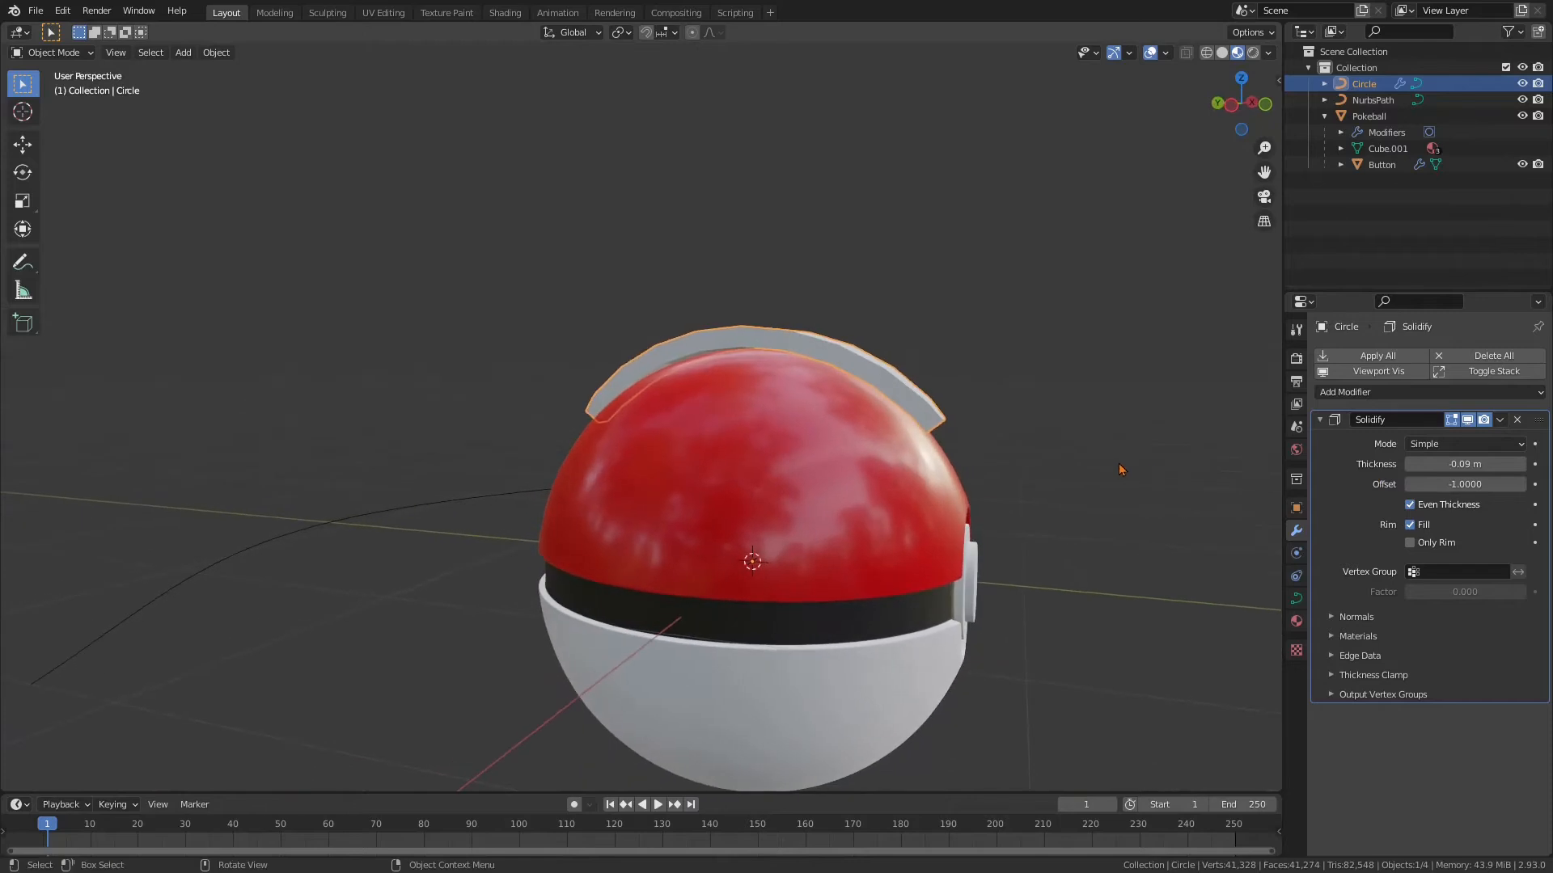
Scale the stripe down uniformly to about 0.987 so it sits closer to the ball
key(s)
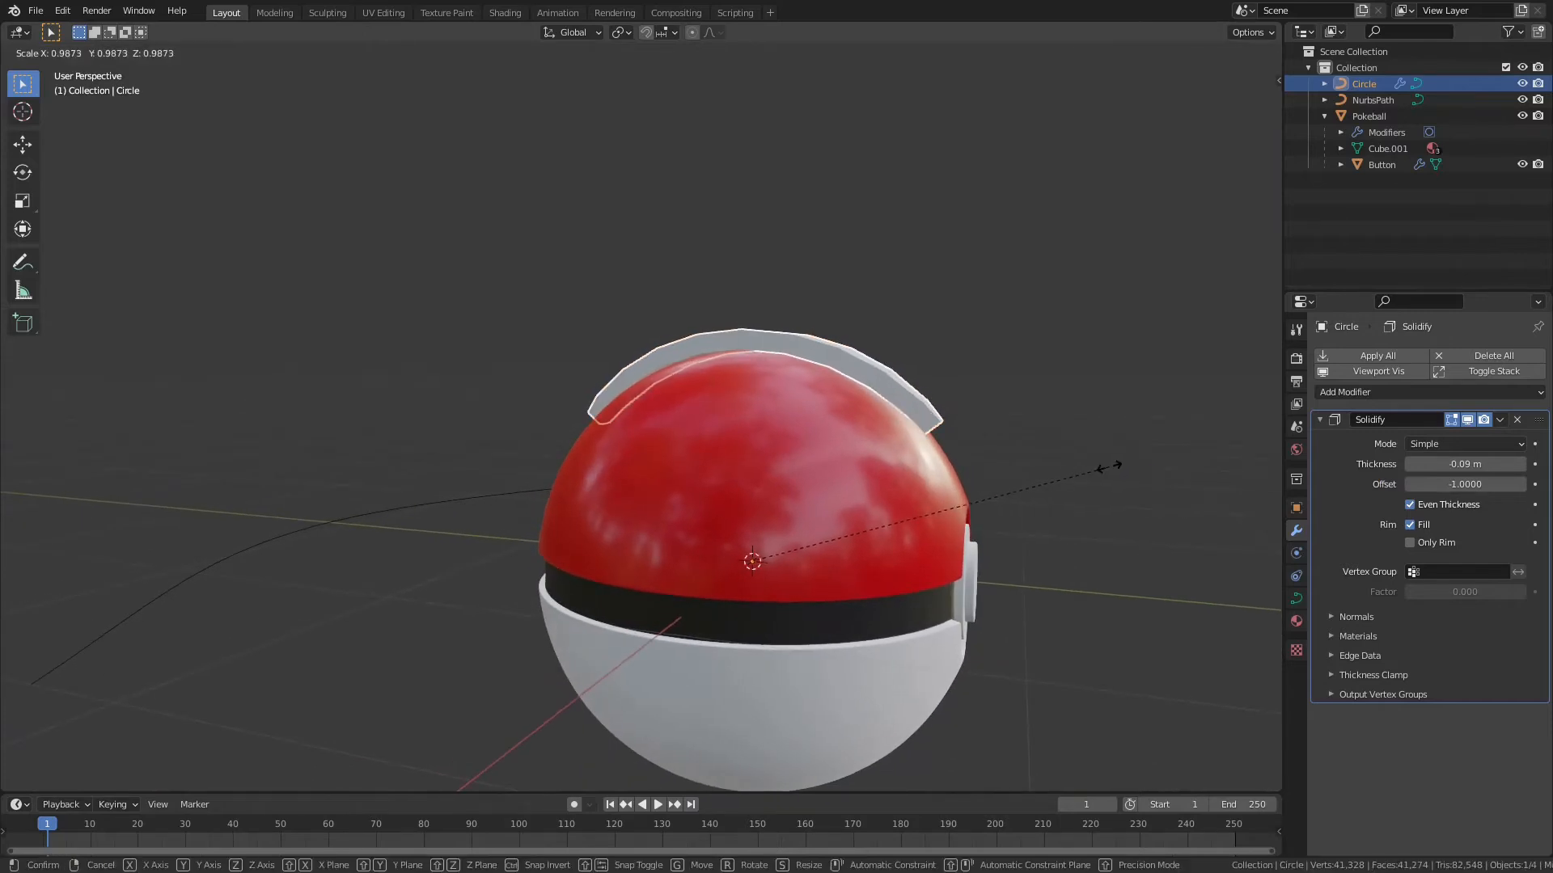
click(1103, 469)
middle_drag(985, 453, 947, 473)
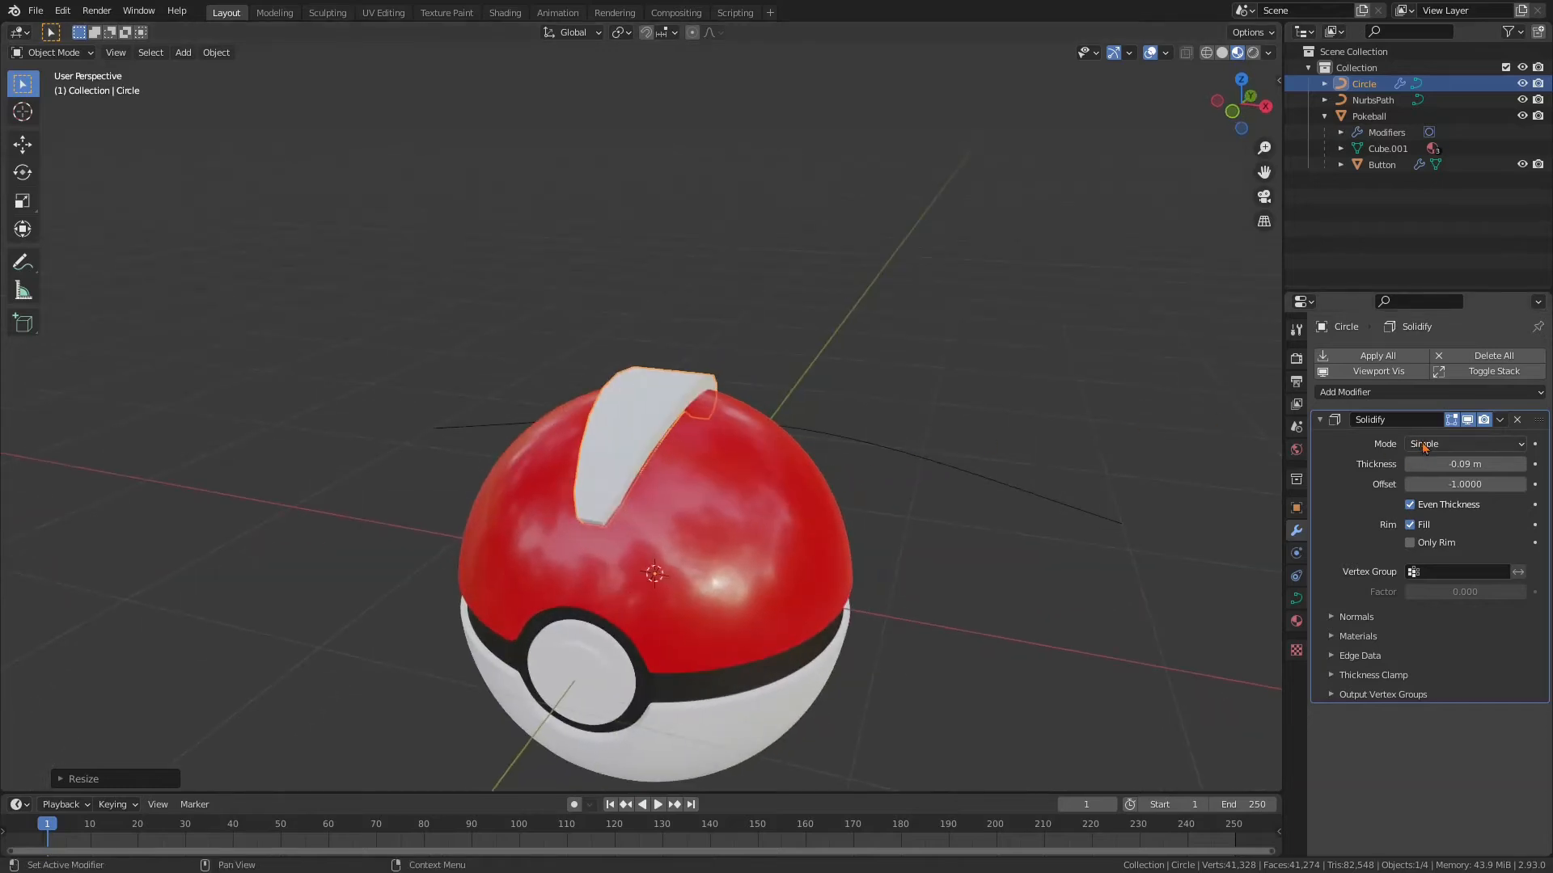
Add a Subdivision Surface modifier to the stripe and set its viewport level to 2
click(1352, 394)
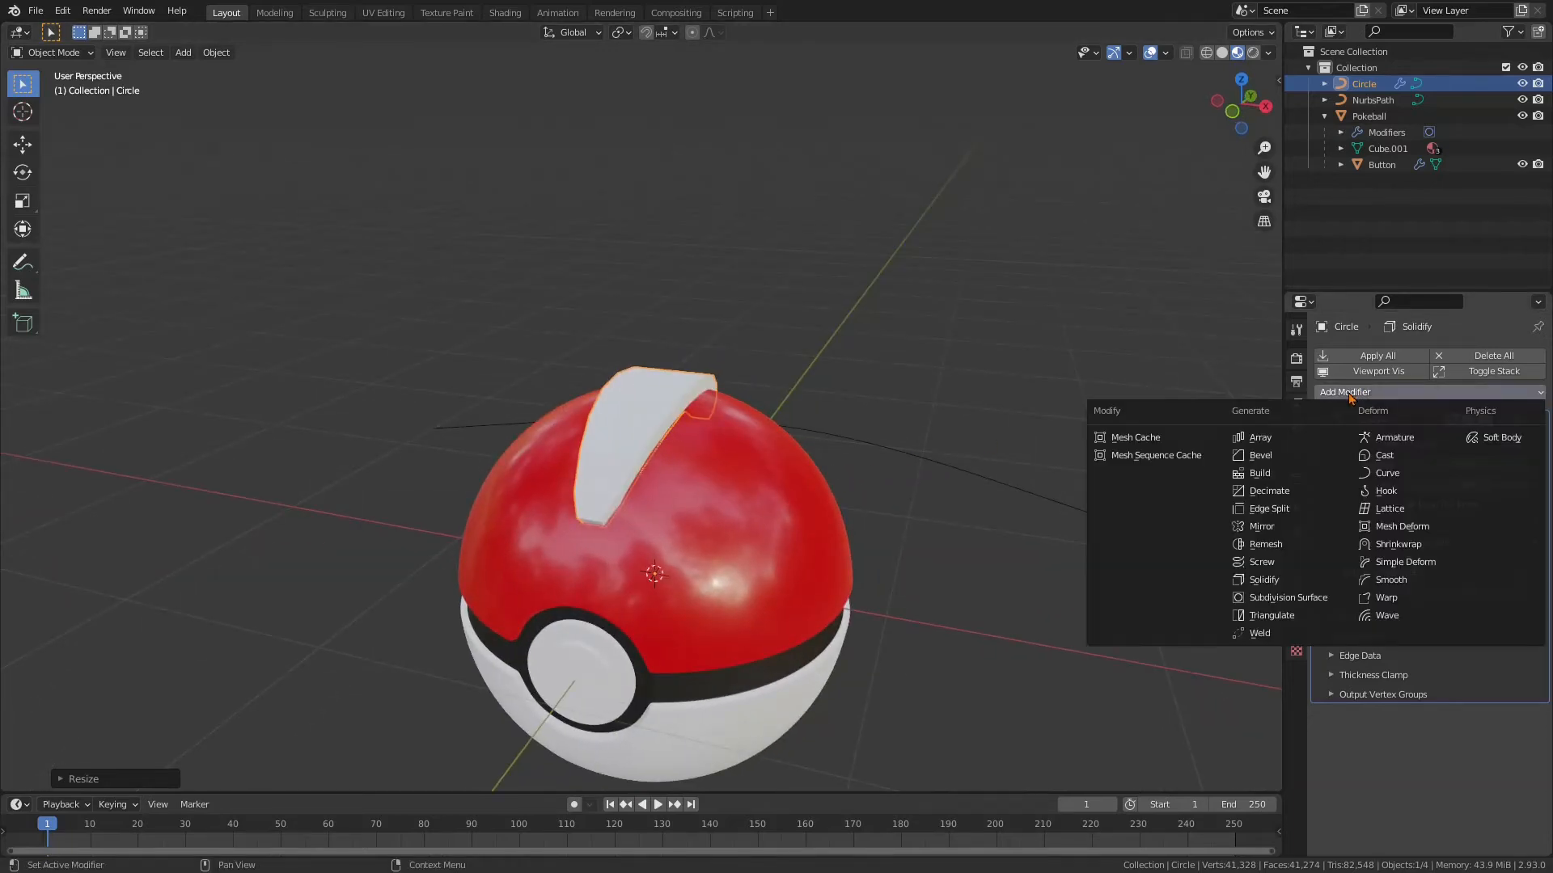
click(1288, 598)
middle_drag(809, 566, 943, 492)
scroll(988, 490, up, 4)
scroll(947, 491, down, 4)
scroll(947, 491, down, 1)
scroll(951, 493, up, 2)
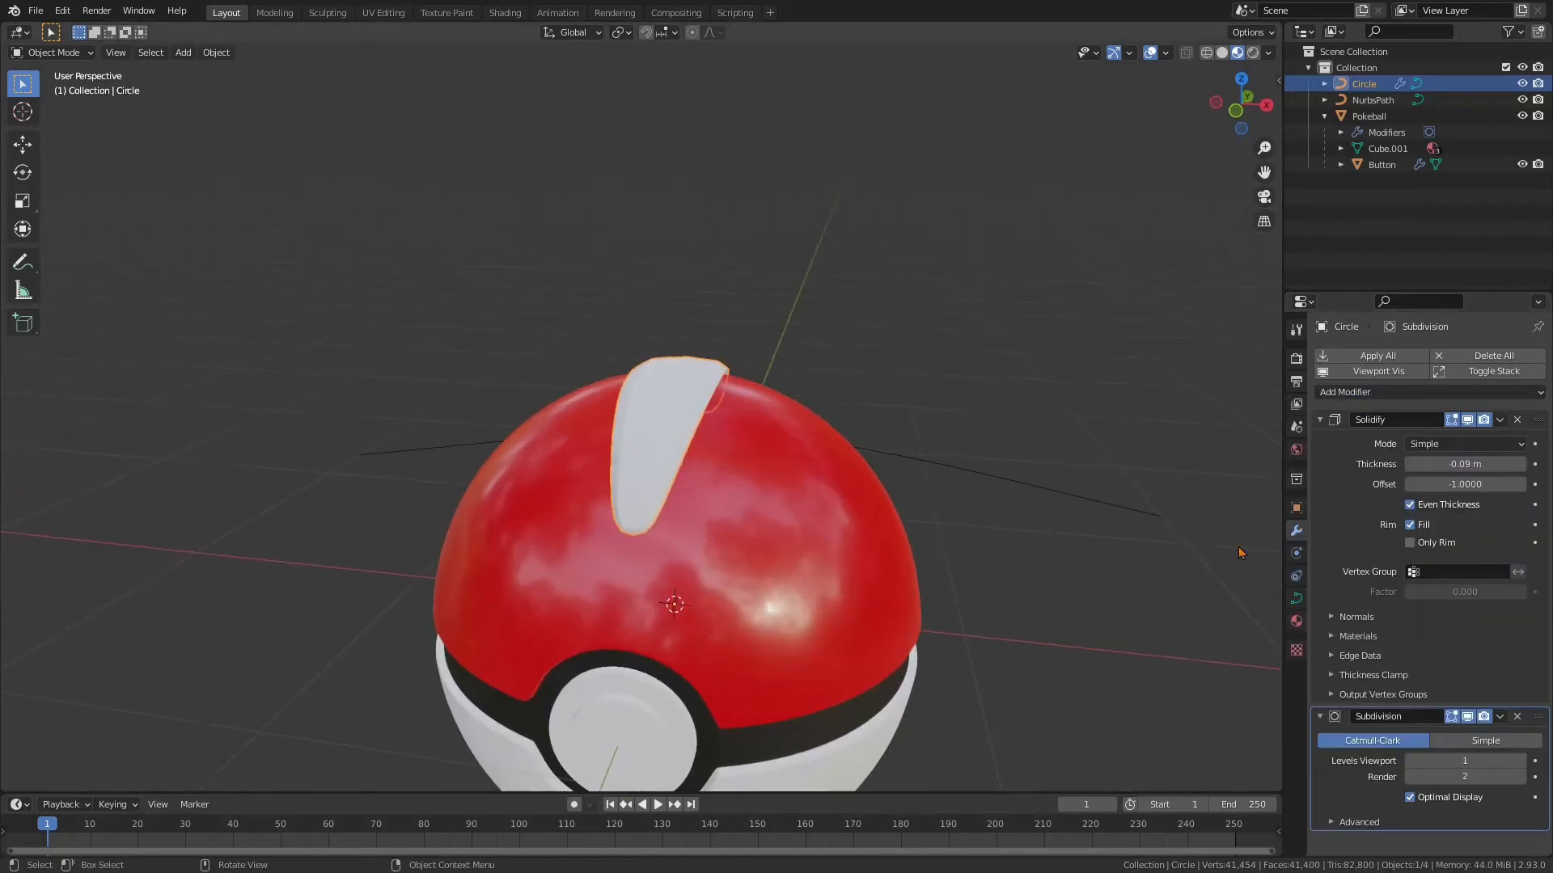
click(1521, 762)
middle_drag(1140, 657, 993, 523)
middle_drag(1002, 546, 904, 516)
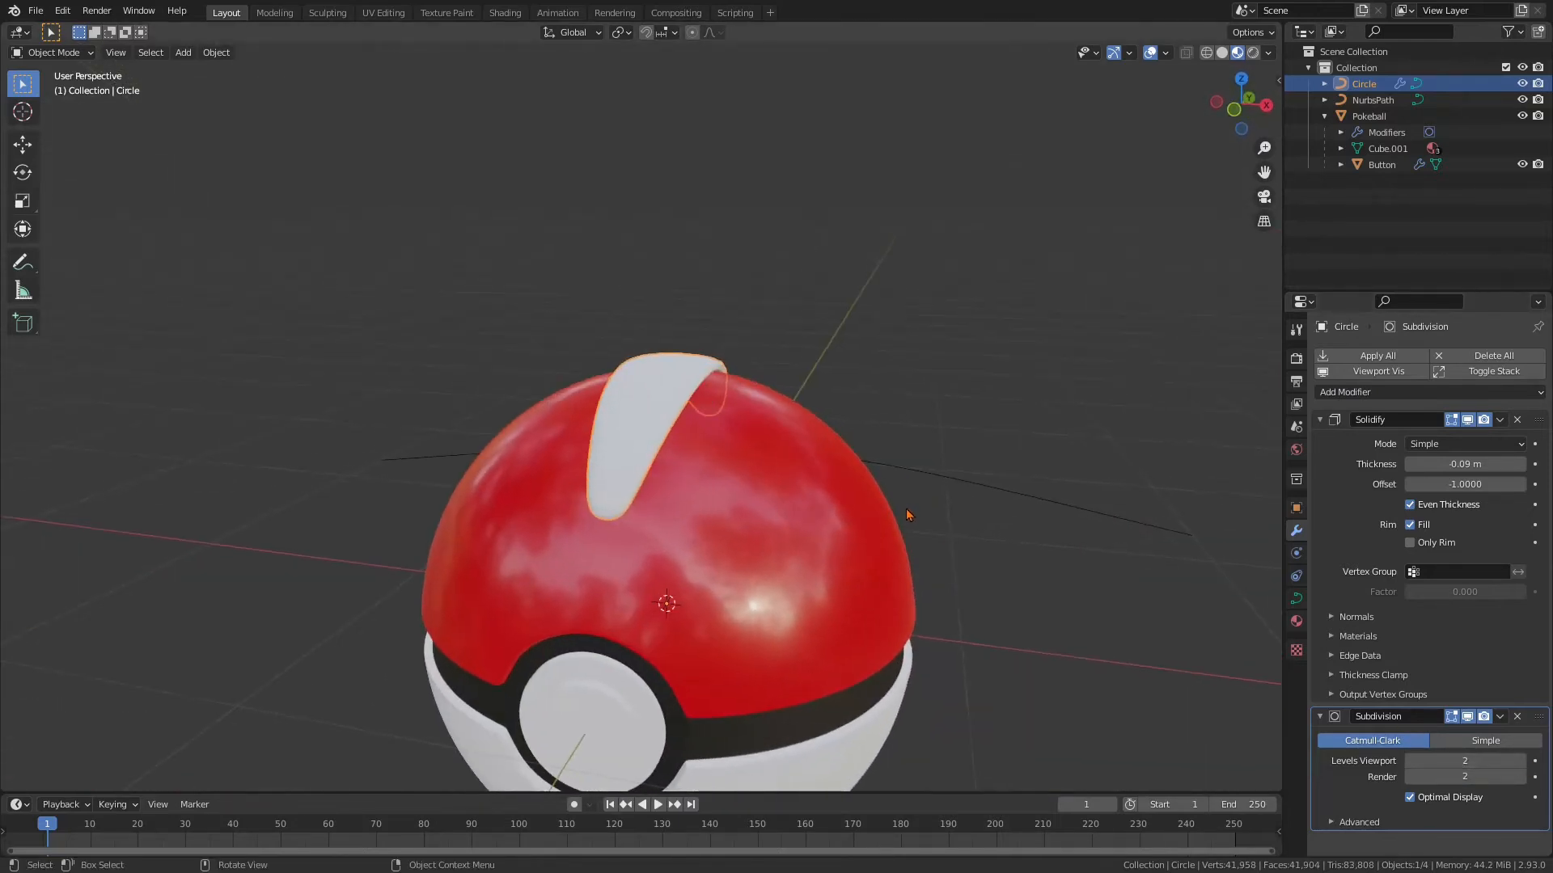
Move the stripe's Subdivision modifier above Solidify and duplicate it
click(1320, 419)
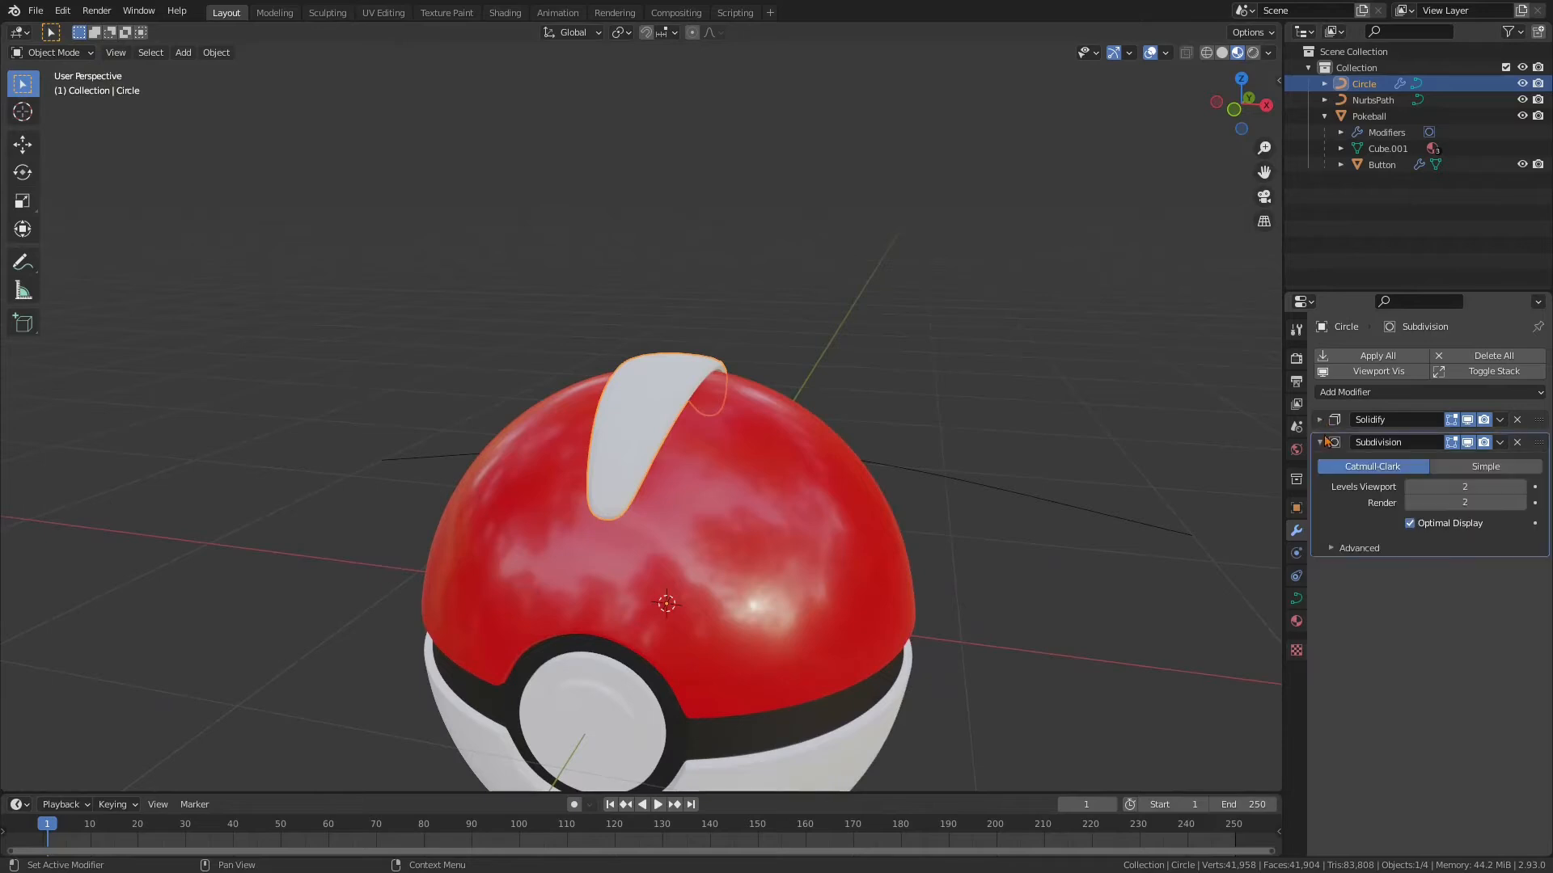
drag(1538, 444, 1542, 421)
middle_drag(815, 526, 837, 508)
click(1500, 420)
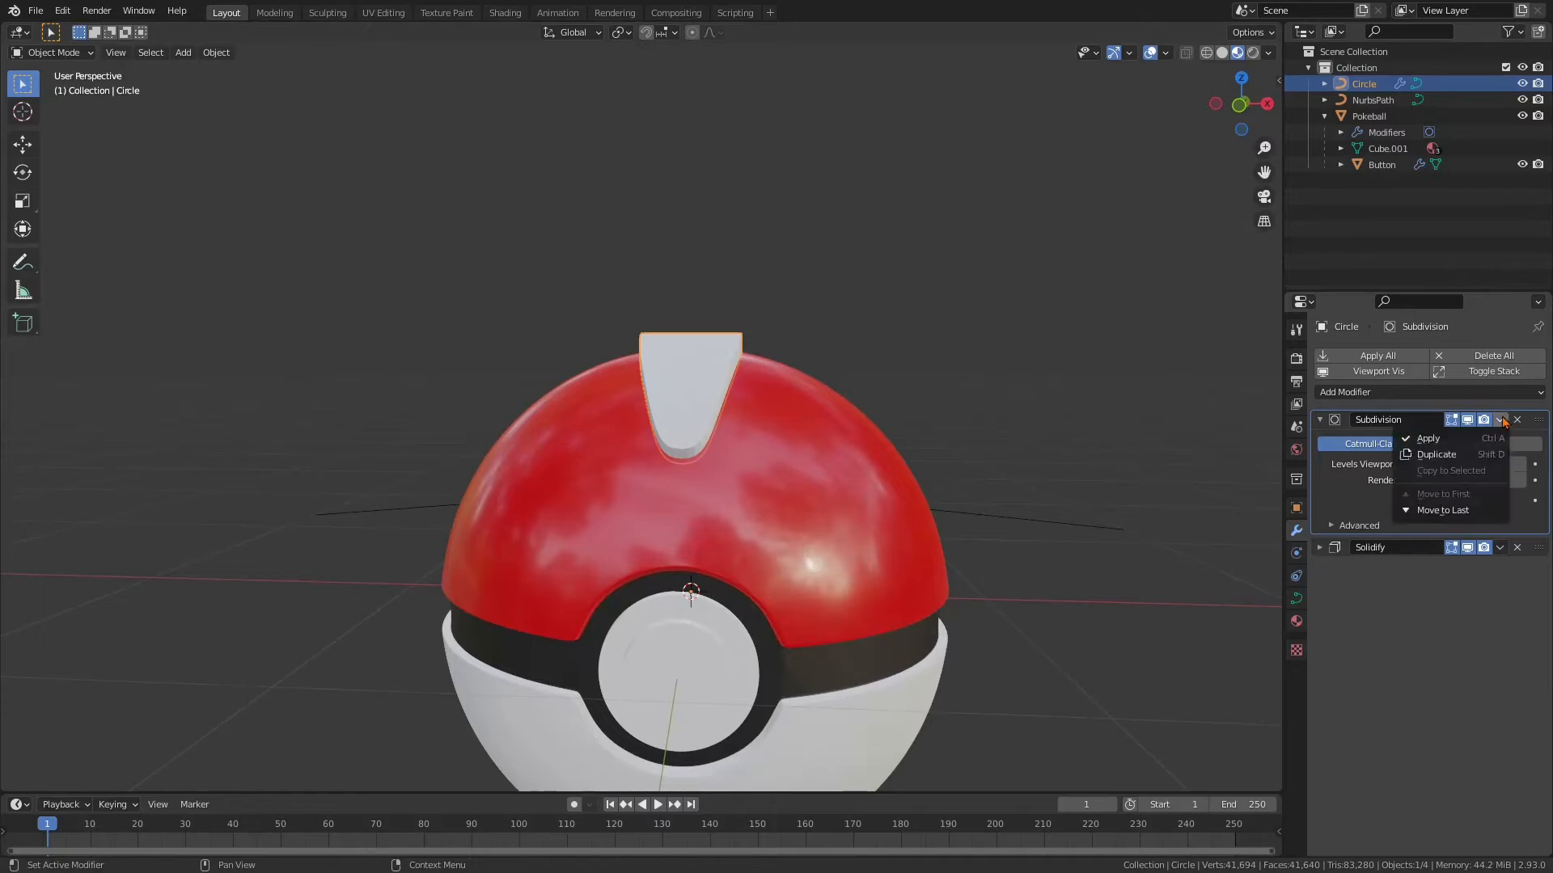
click(1465, 462)
drag(1534, 553, 1504, 684)
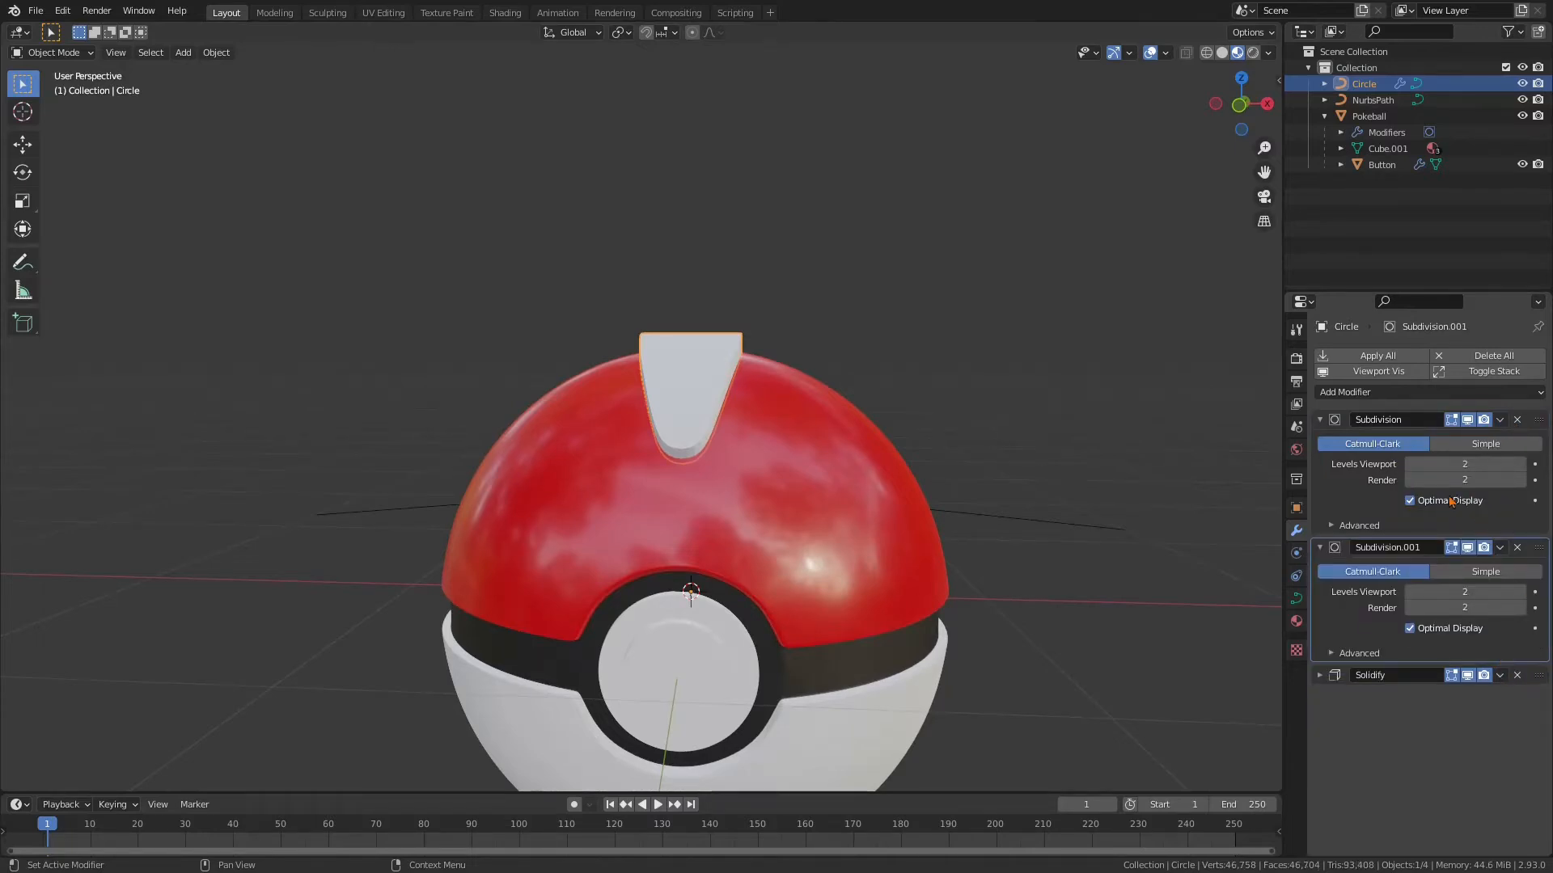
Set the first Subdivision modifier's viewport level to 1, try the Simple type and return it to Catmull-Clark
click(1412, 464)
middle_drag(1119, 537, 980, 467)
scroll(1119, 503, up, 1)
scroll(952, 490, up, 1)
scroll(954, 488, down, 1)
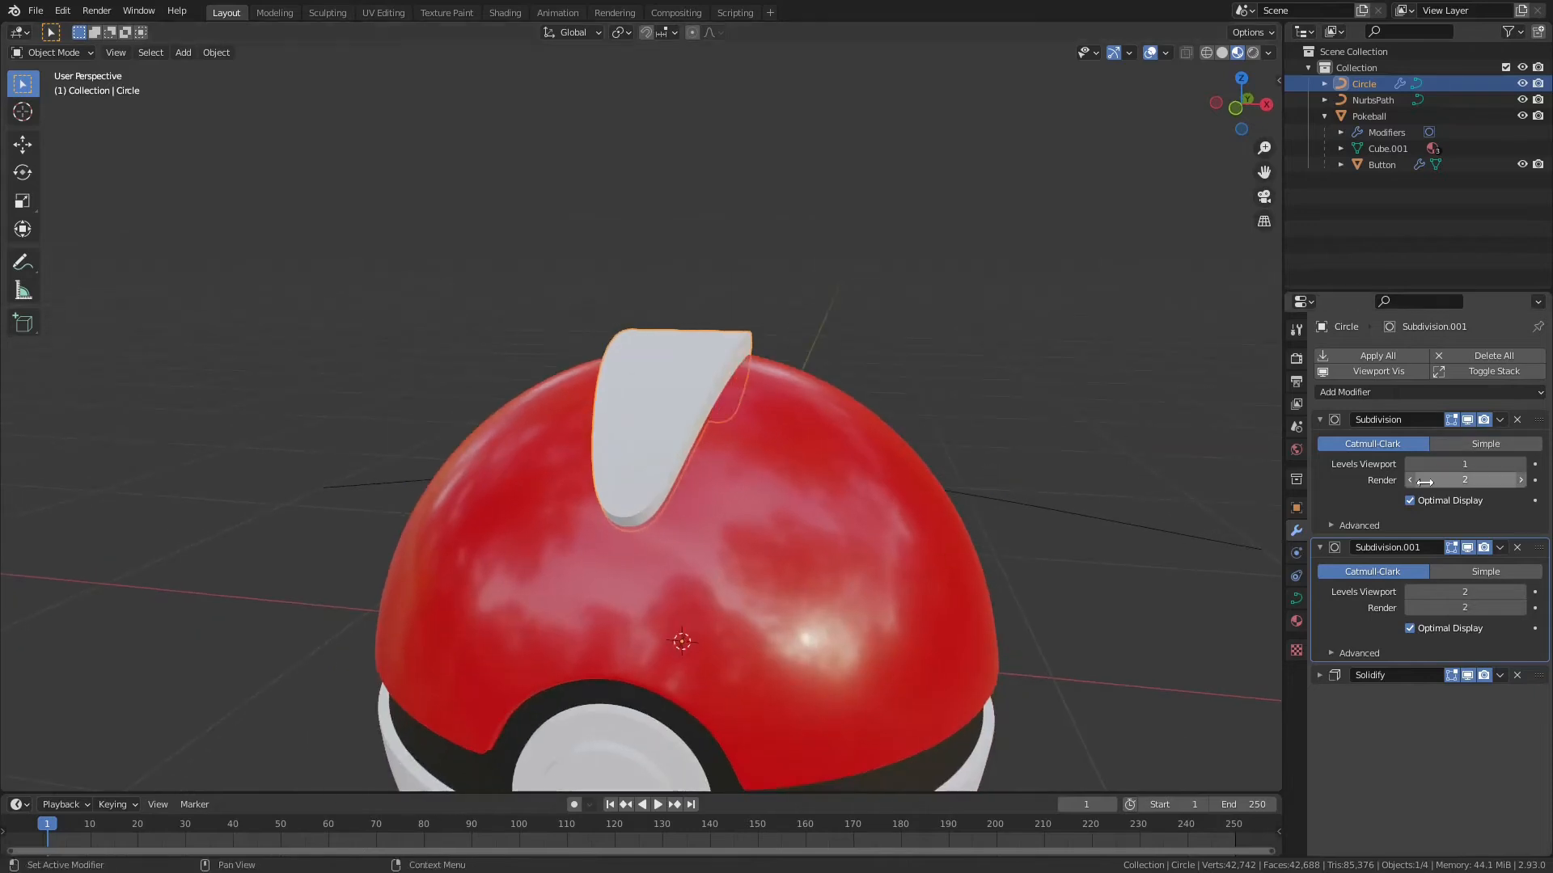
click(1472, 447)
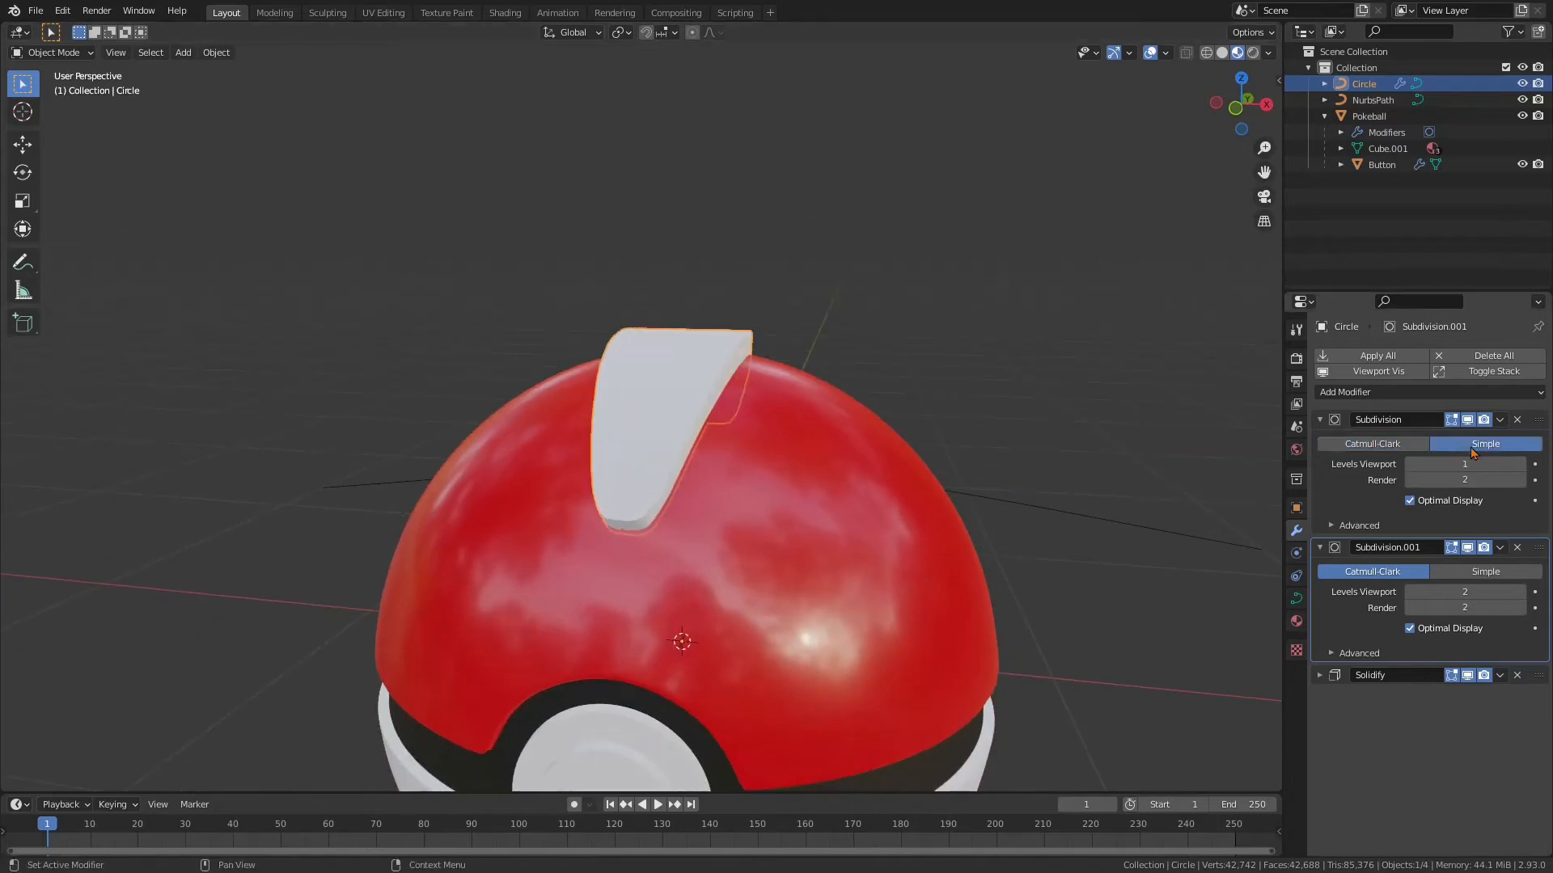
click(1367, 447)
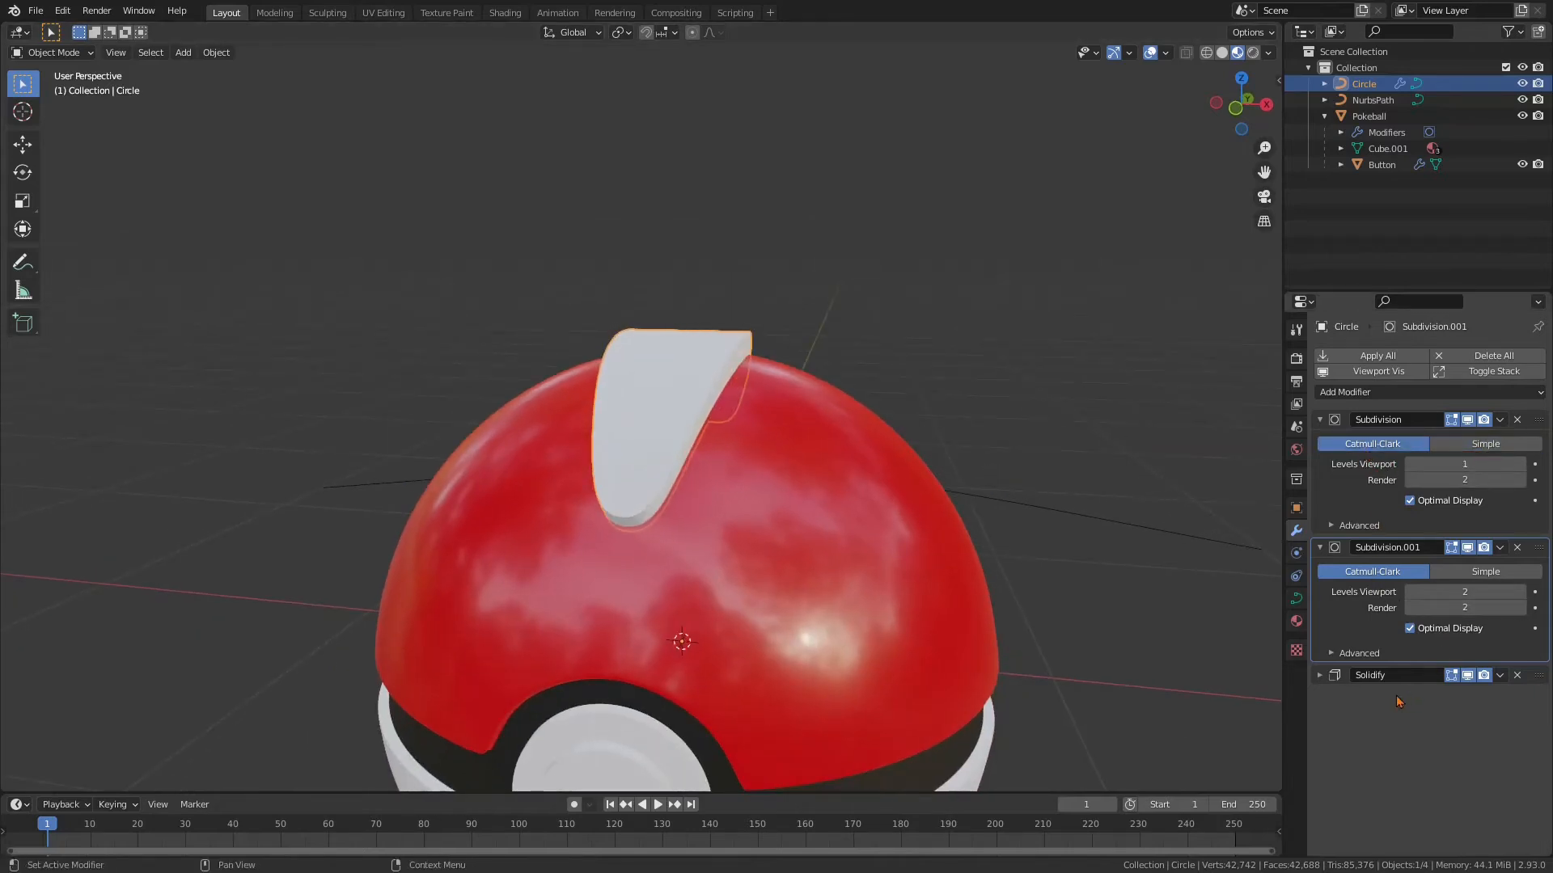
Move the duplicated Subdivision modifier below Solidify and compare viewport level 2 on the first one before restoring 1
drag(1539, 549, 1515, 689)
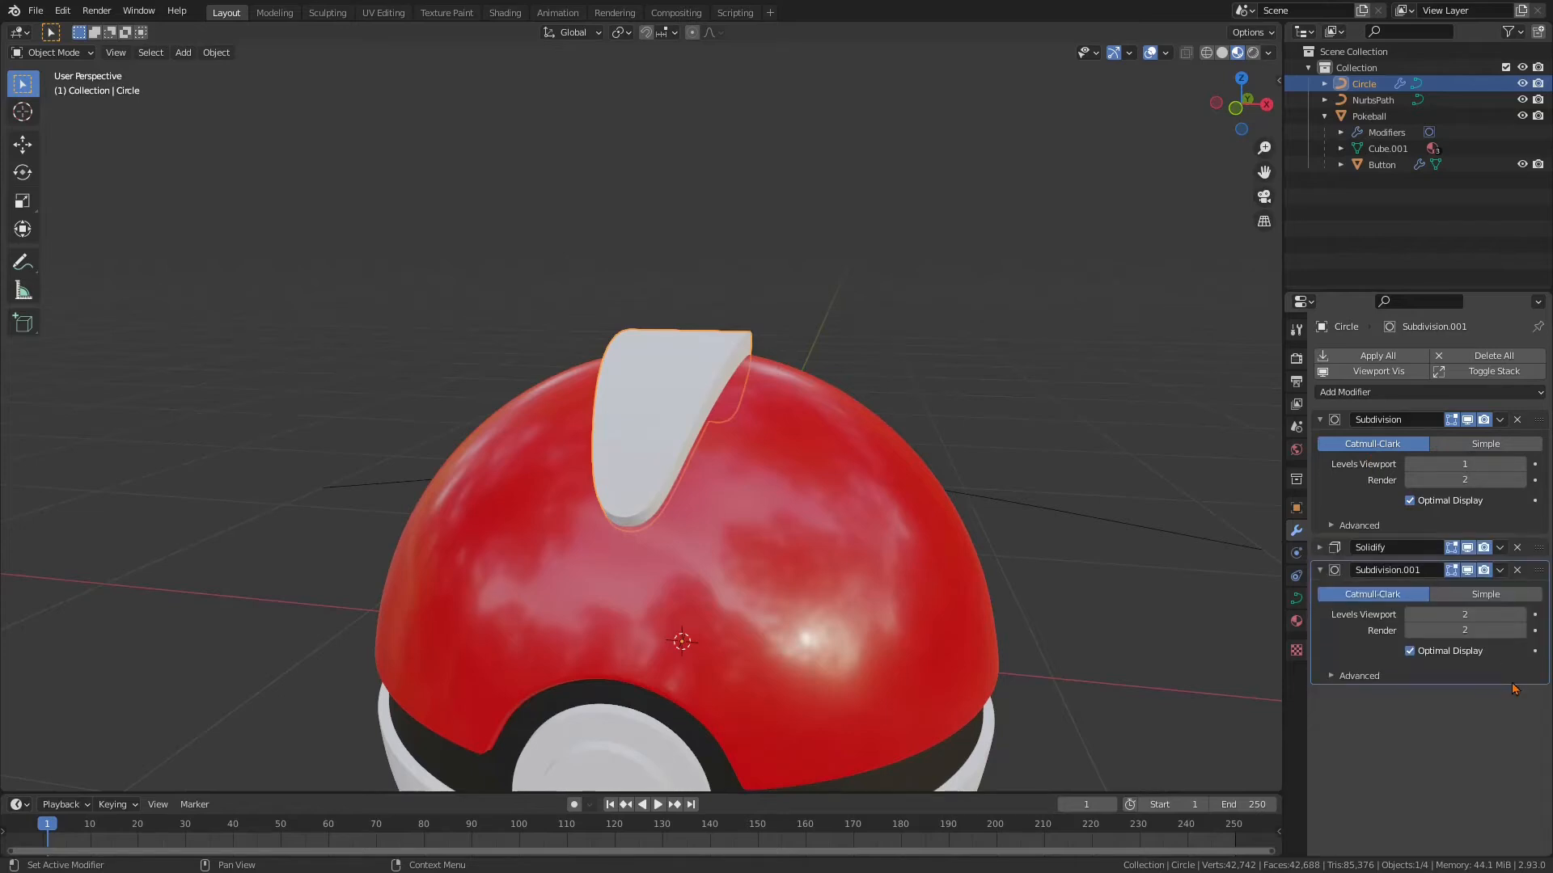
middle_drag(949, 506, 1168, 430)
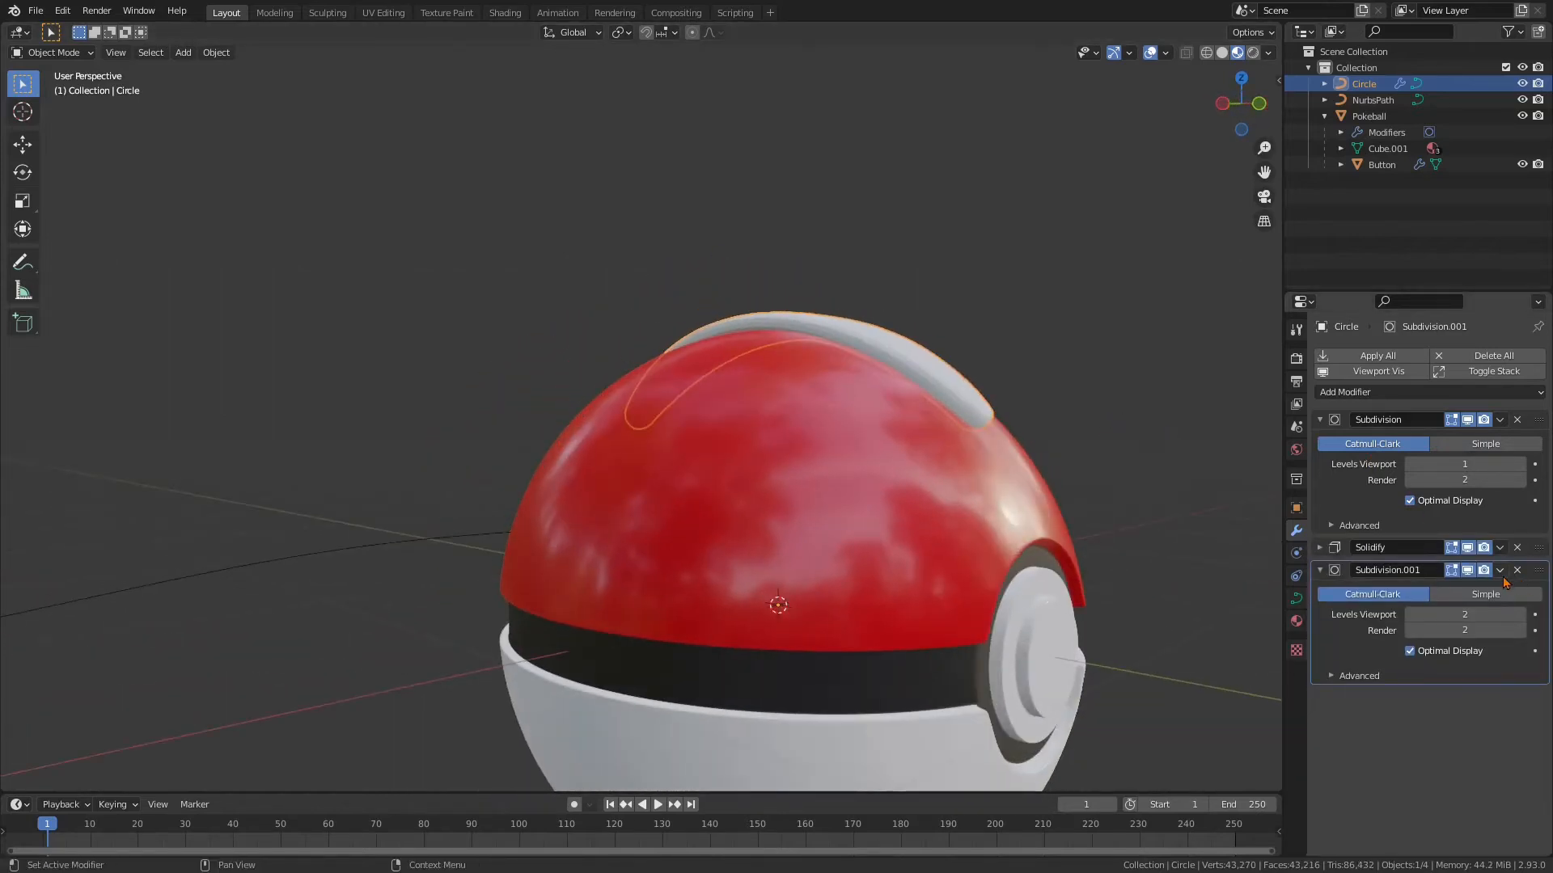
click(1522, 464)
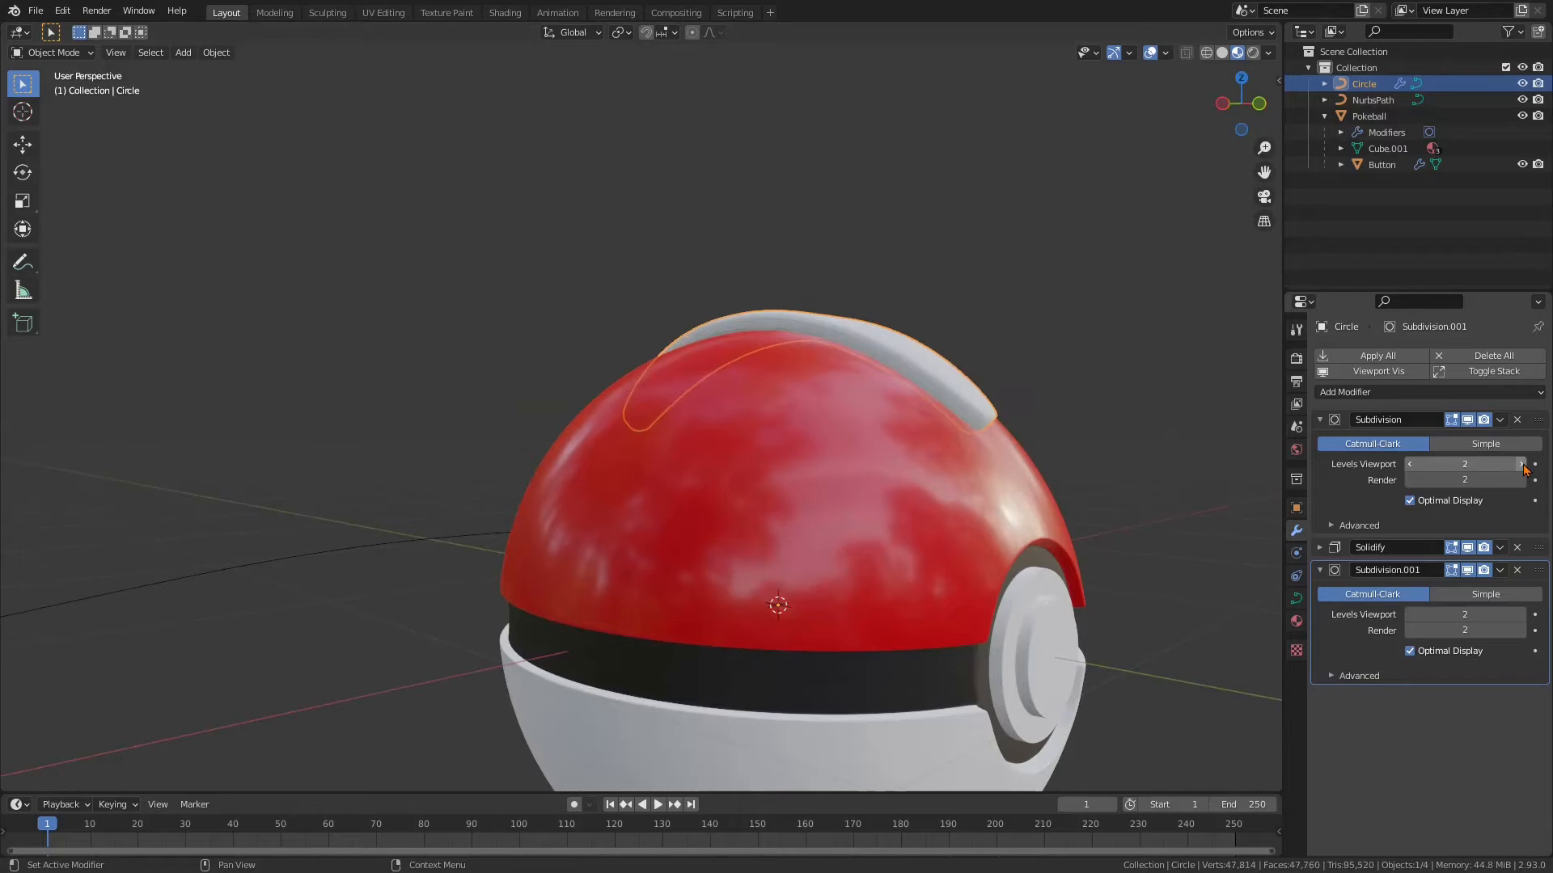
click(1410, 465)
middle_drag(1003, 455, 908, 555)
Examine the Timer Ball sprites and models on Bulbapedia, including the Generation V battle sprite, and return to Blender
drag(1552, 212, 954, 46)
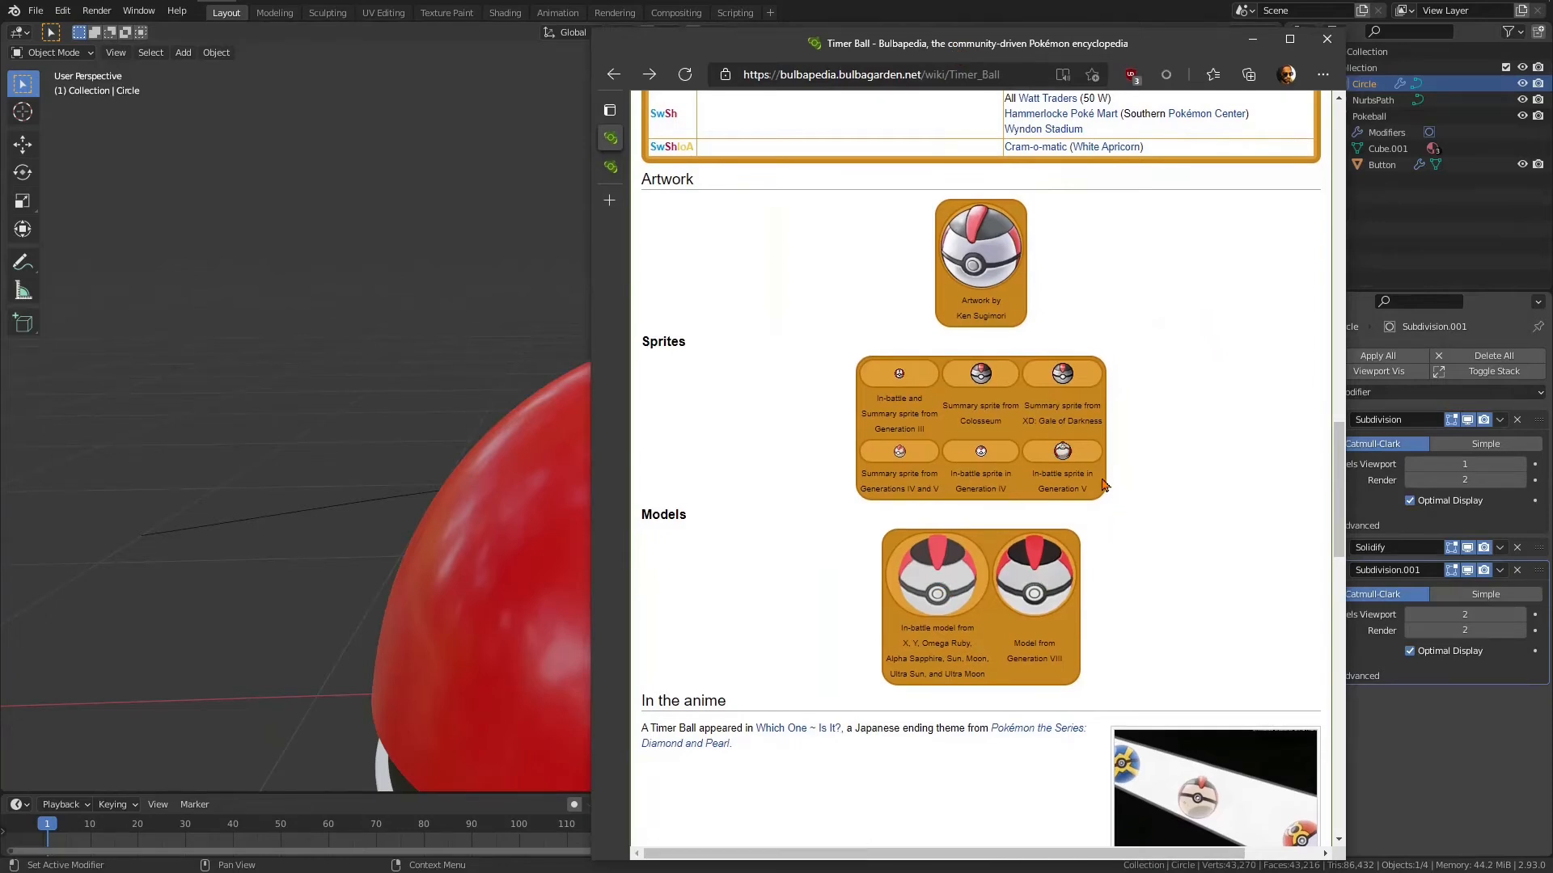
click(1062, 450)
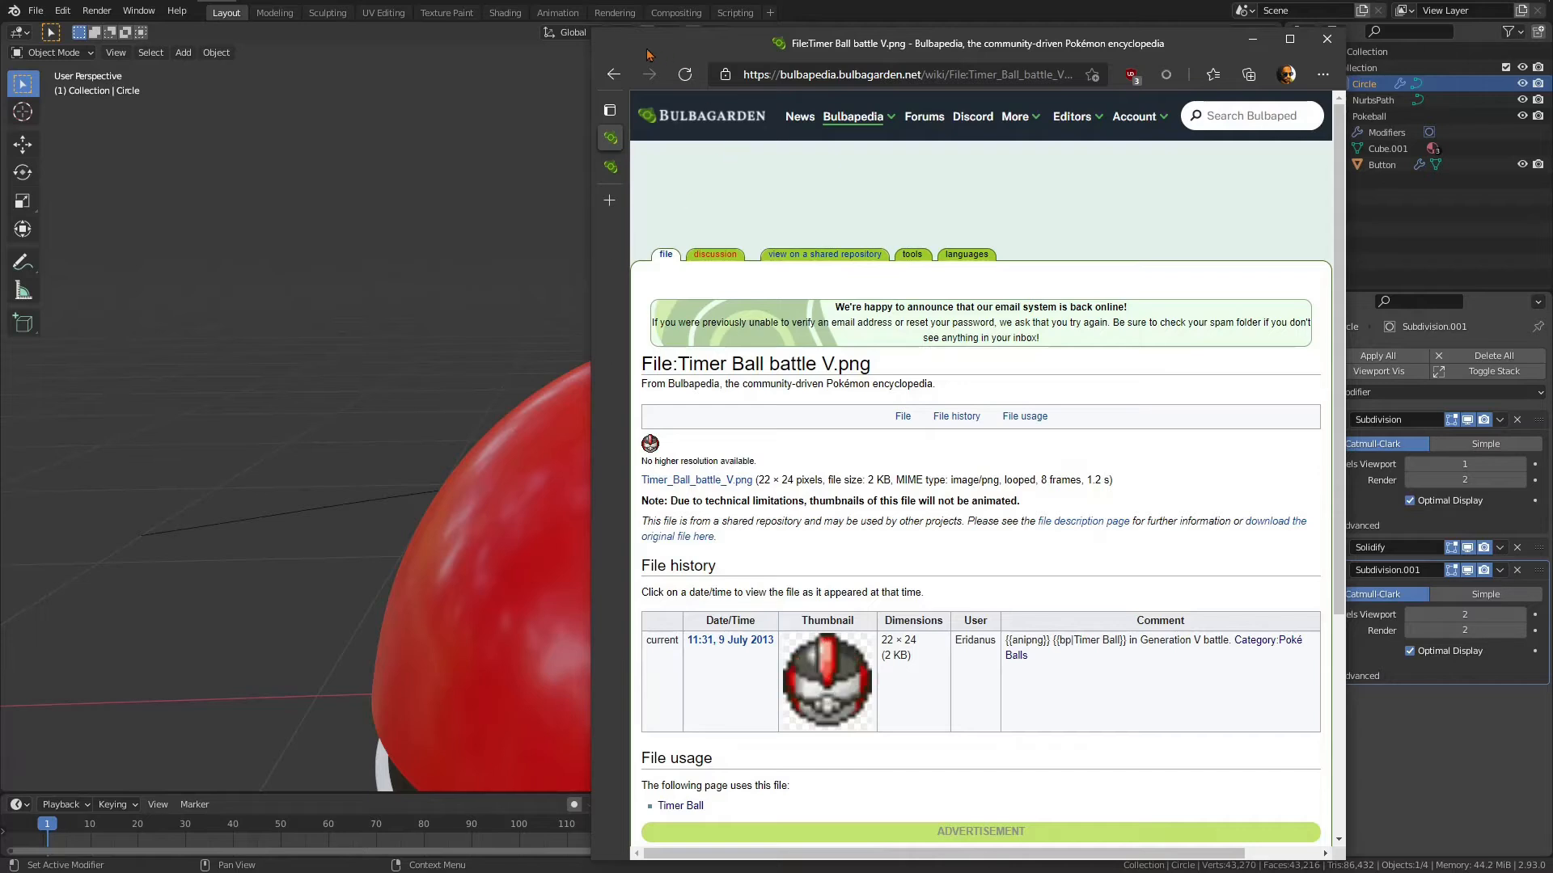
click(614, 73)
scroll(1124, 504, down, 7)
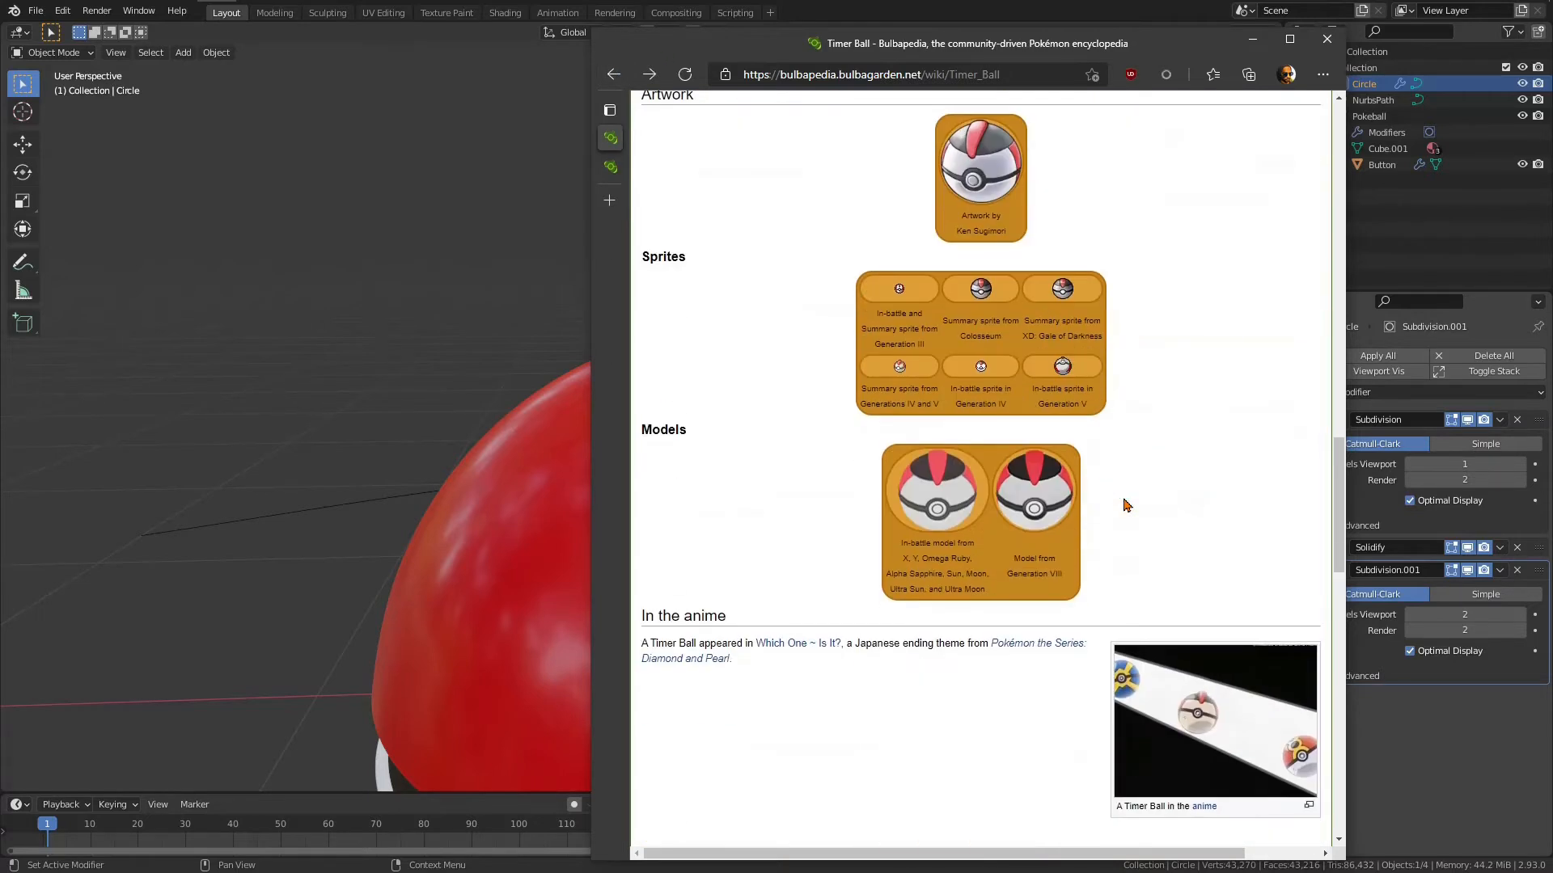
click(1257, 37)
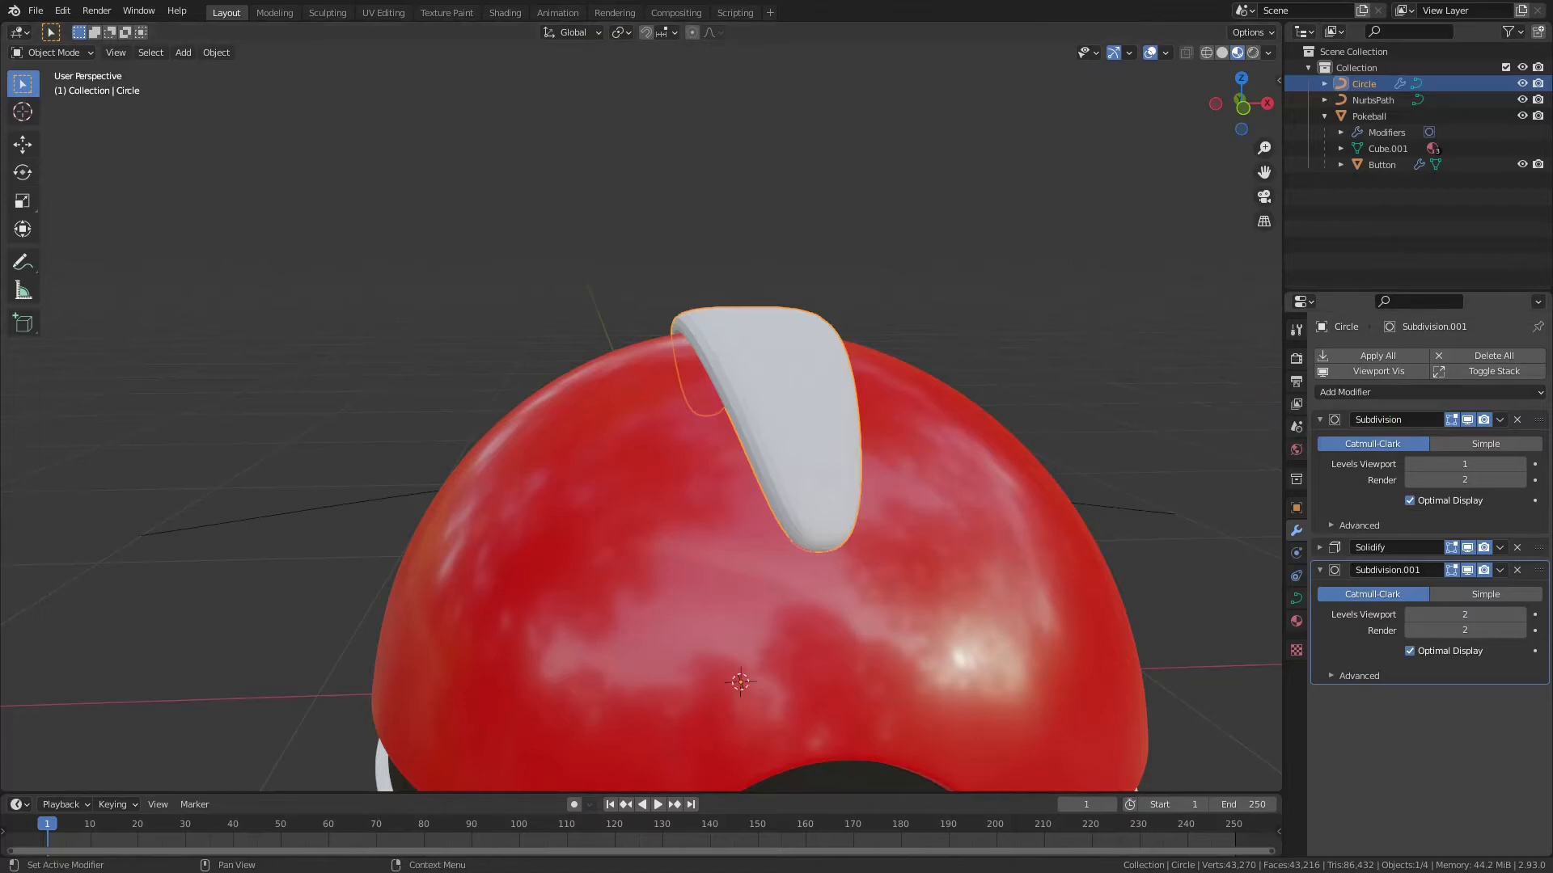
Set the stripe's Solidify thickness to -0.1 m
scroll(857, 421, down, 3)
middle_drag(847, 426, 1002, 404)
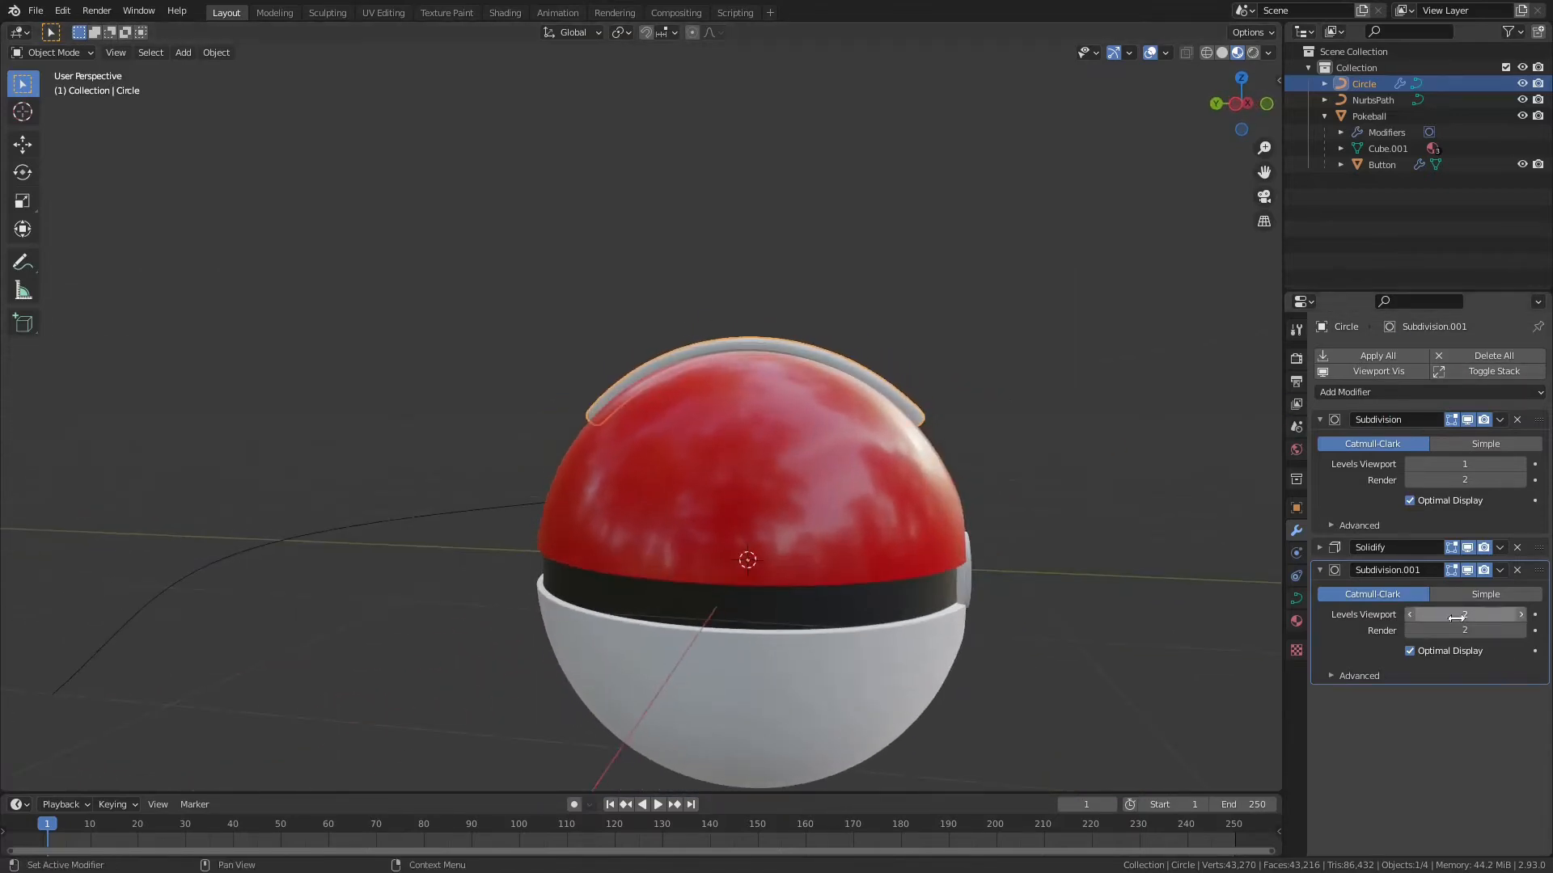
click(1320, 547)
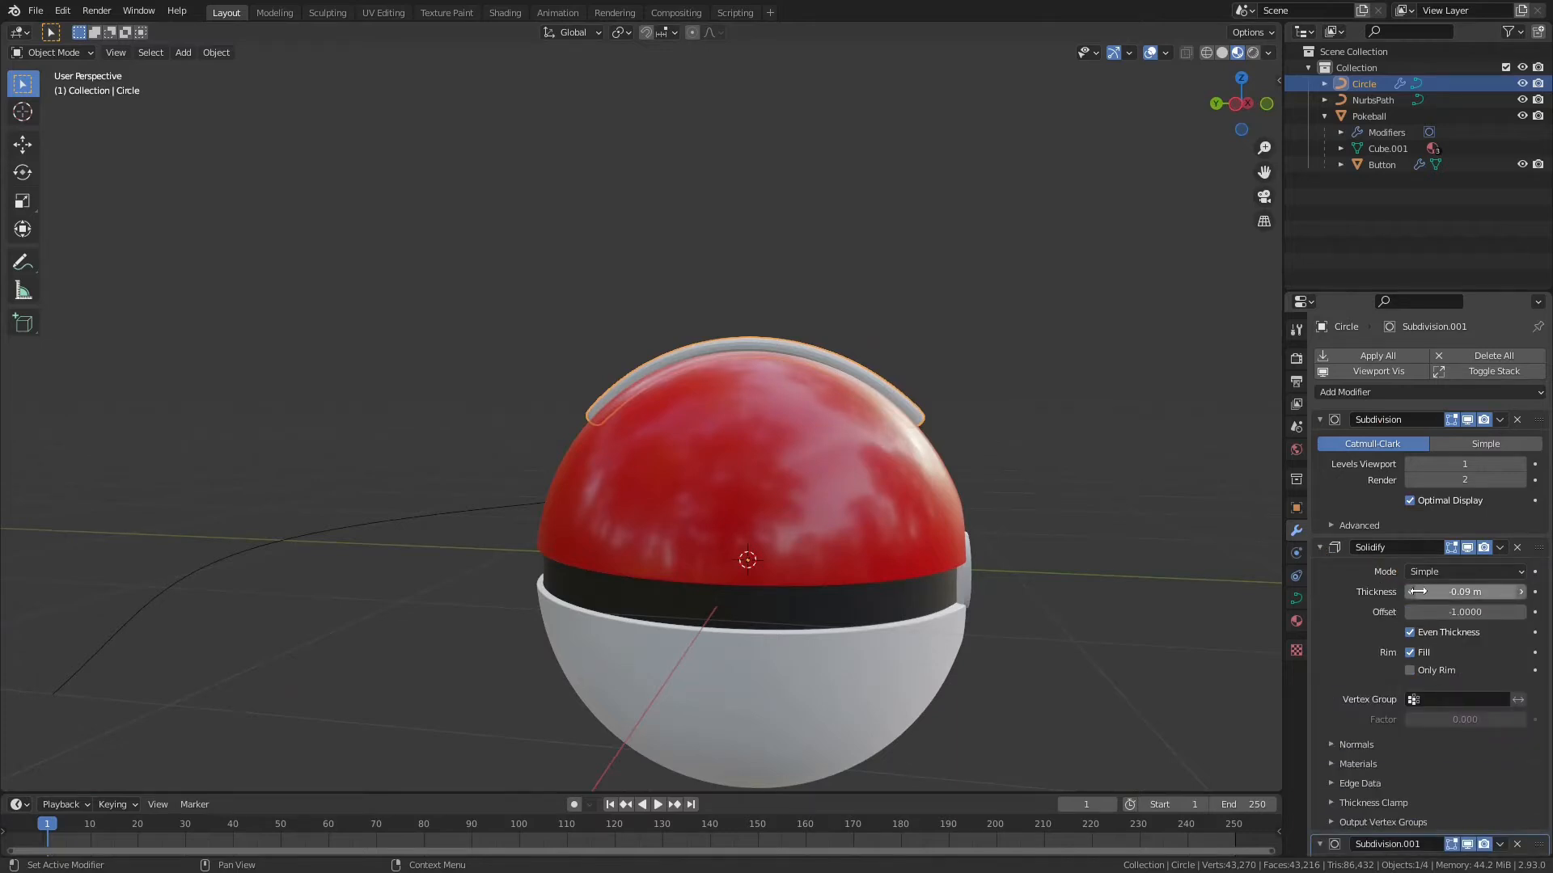
click(1412, 595)
Move the taper path's centre control point about 0.63 m outward along Y in Edit Mode
middle_drag(1041, 432, 873, 440)
scroll(896, 511, down, 5)
scroll(833, 451, up, 2)
click(875, 441)
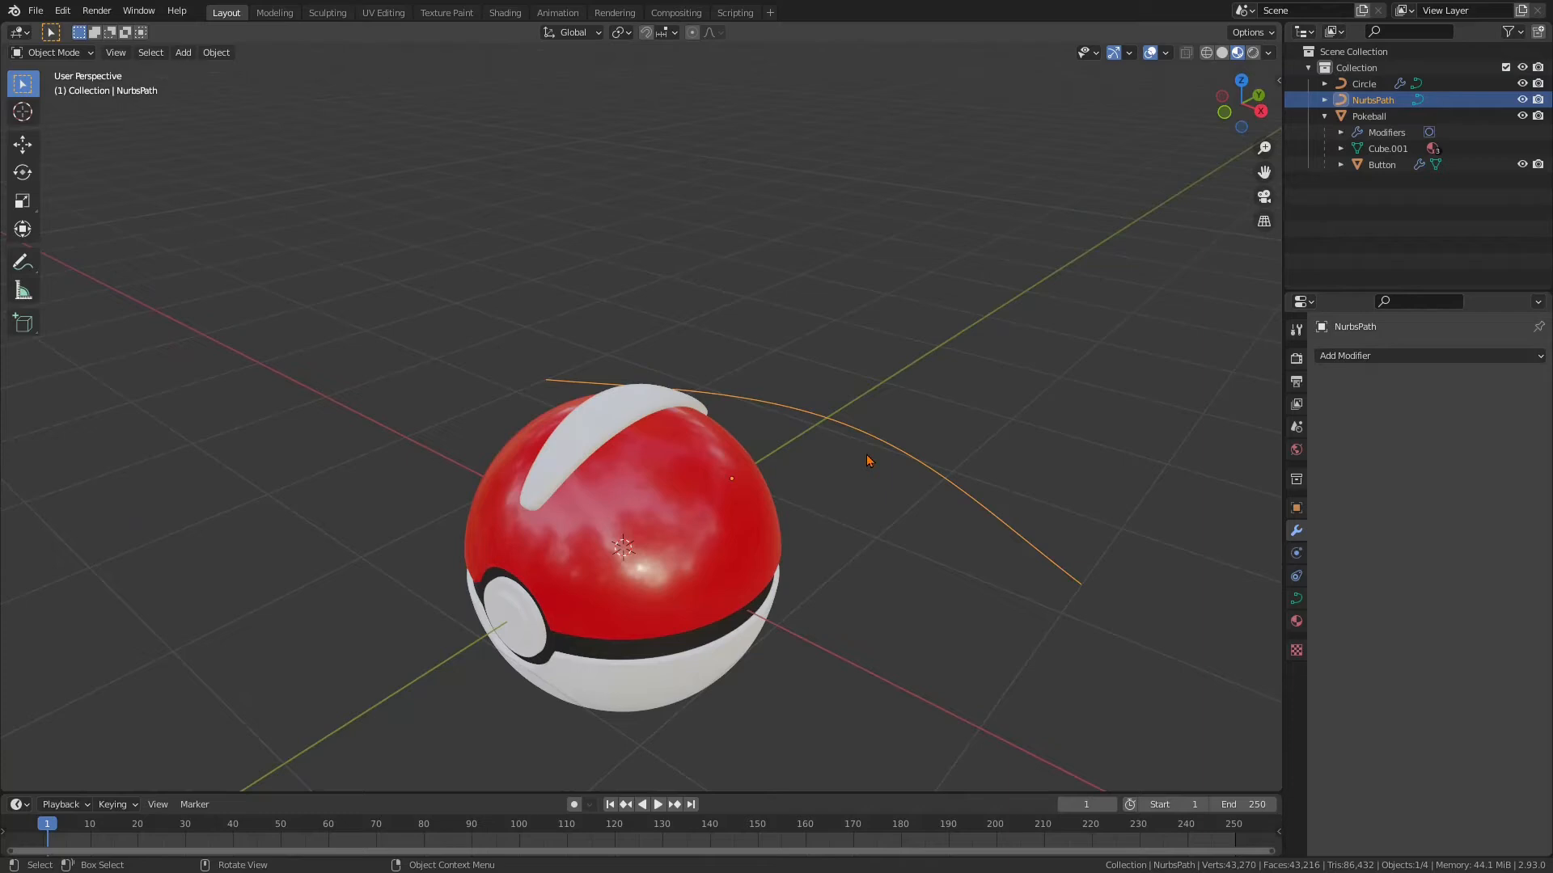
key(Tab)
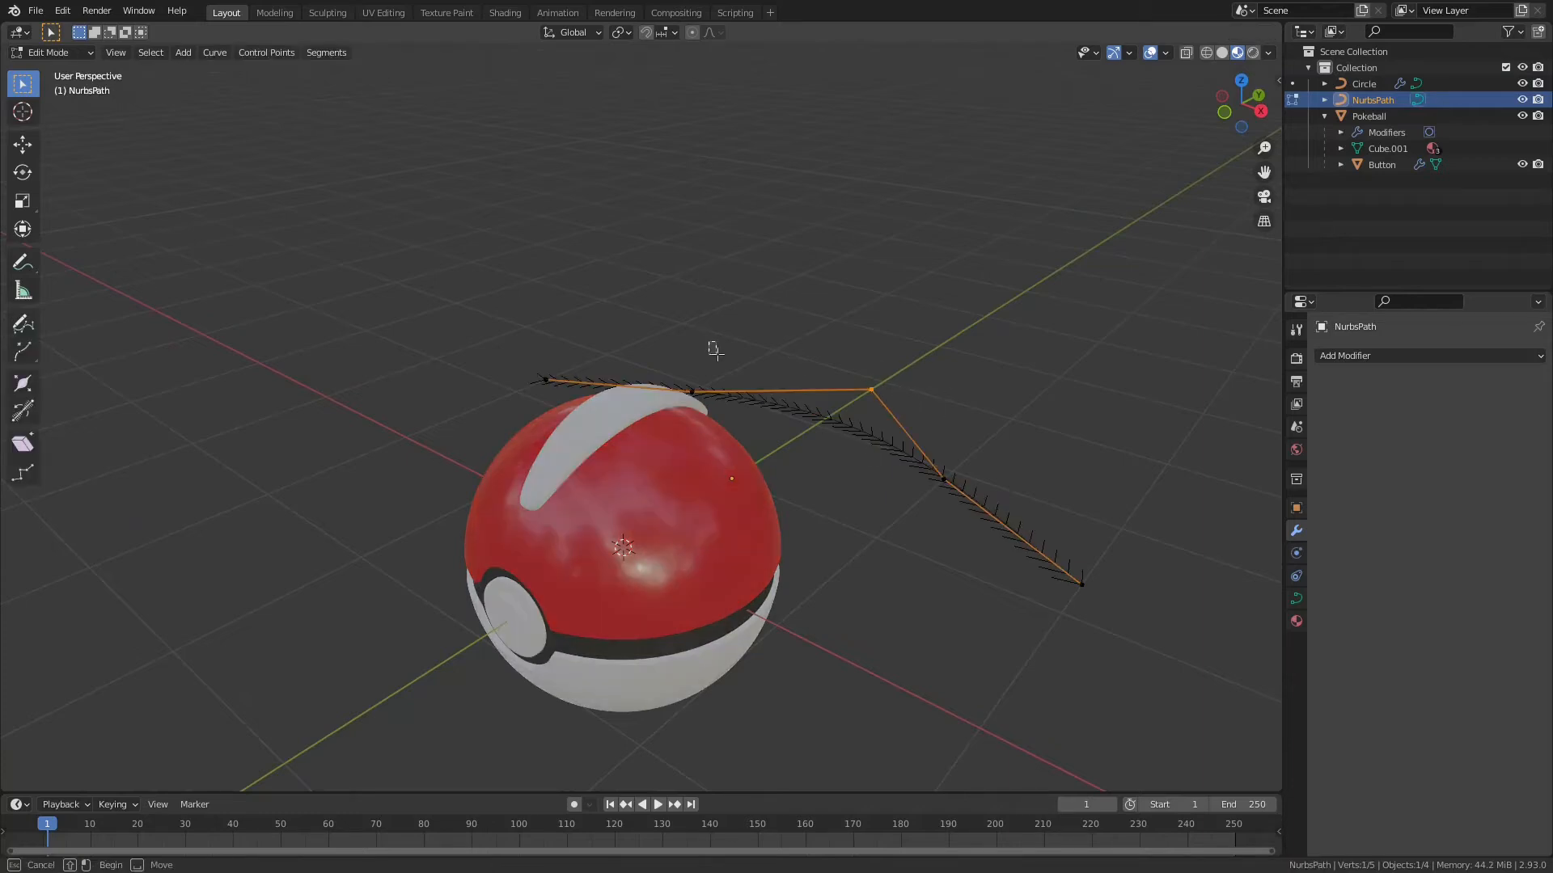
drag(975, 340, 856, 422)
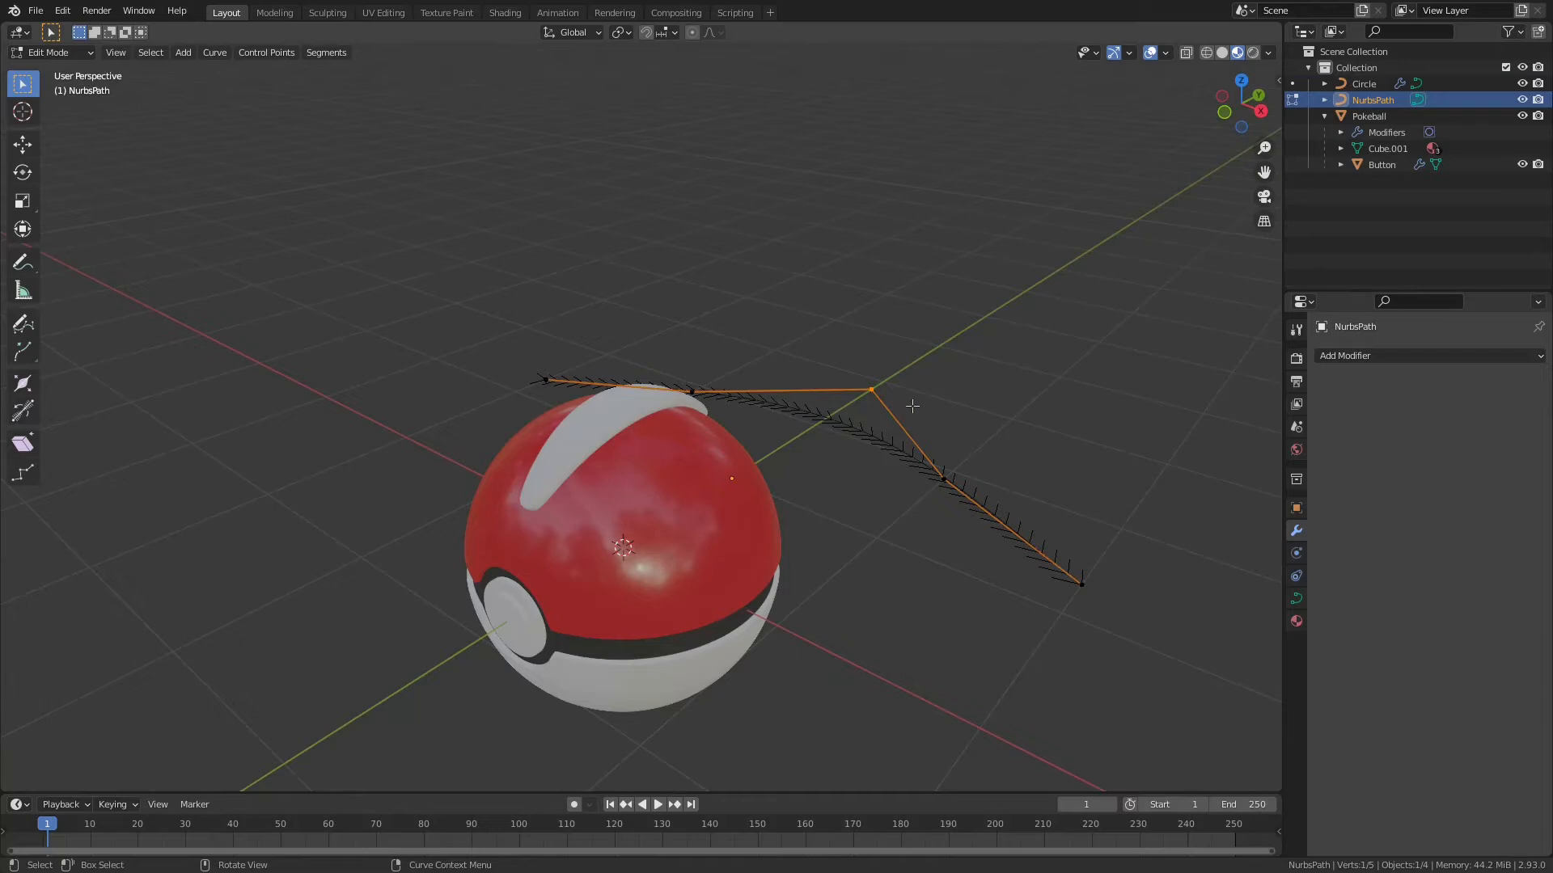
key(g)
key(y)
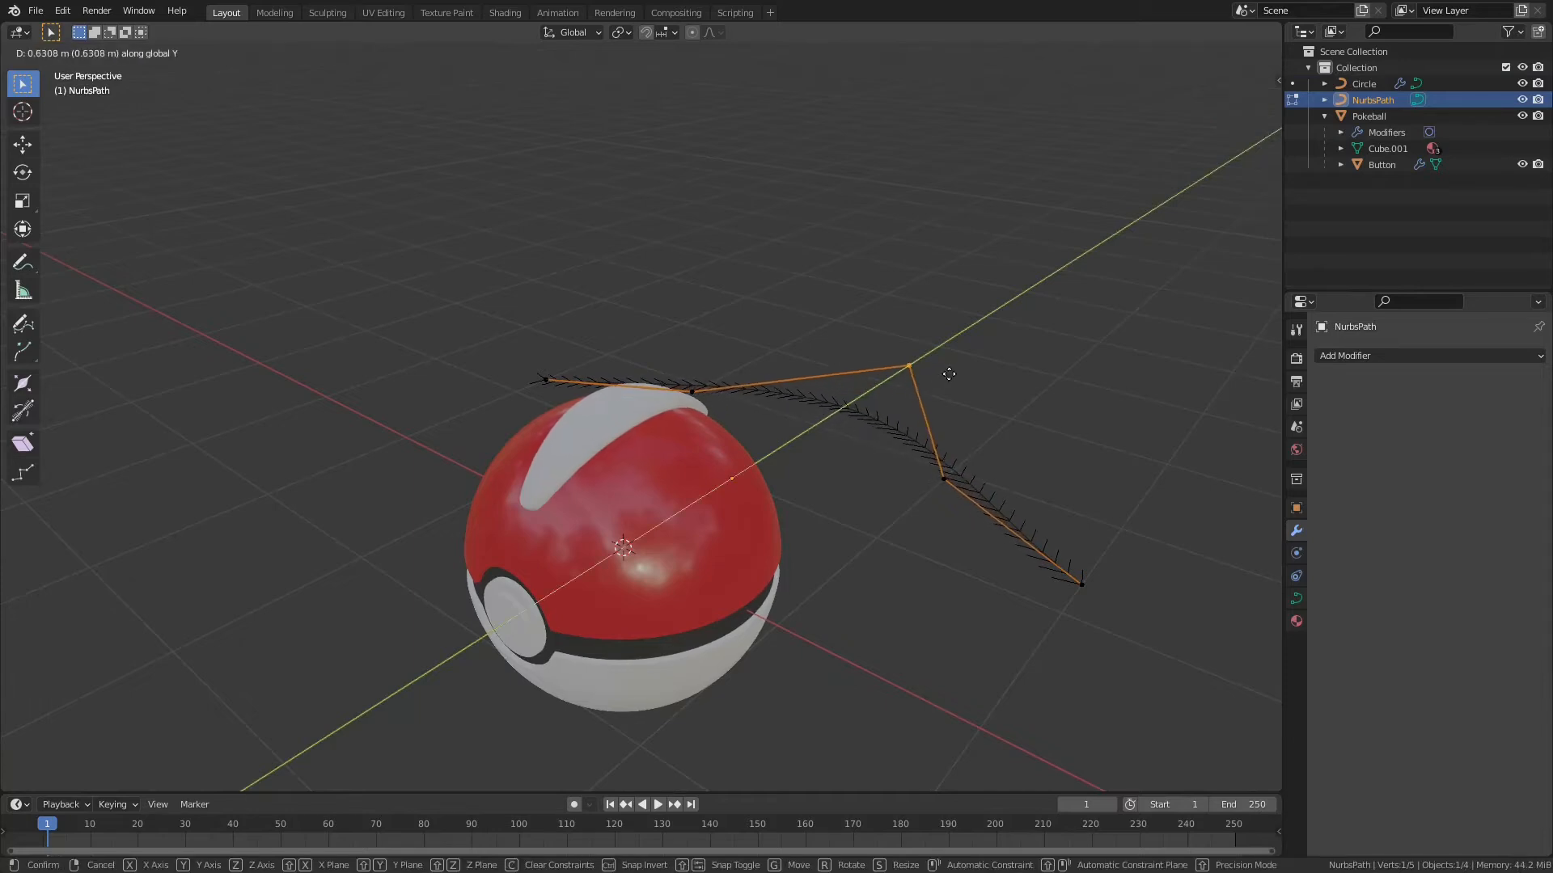
click(947, 375)
Move the two control points beside the path's centre about 0.16 m outward along Y and return to Object Mode
middle_drag(855, 484, 788, 453)
drag(545, 293, 849, 349)
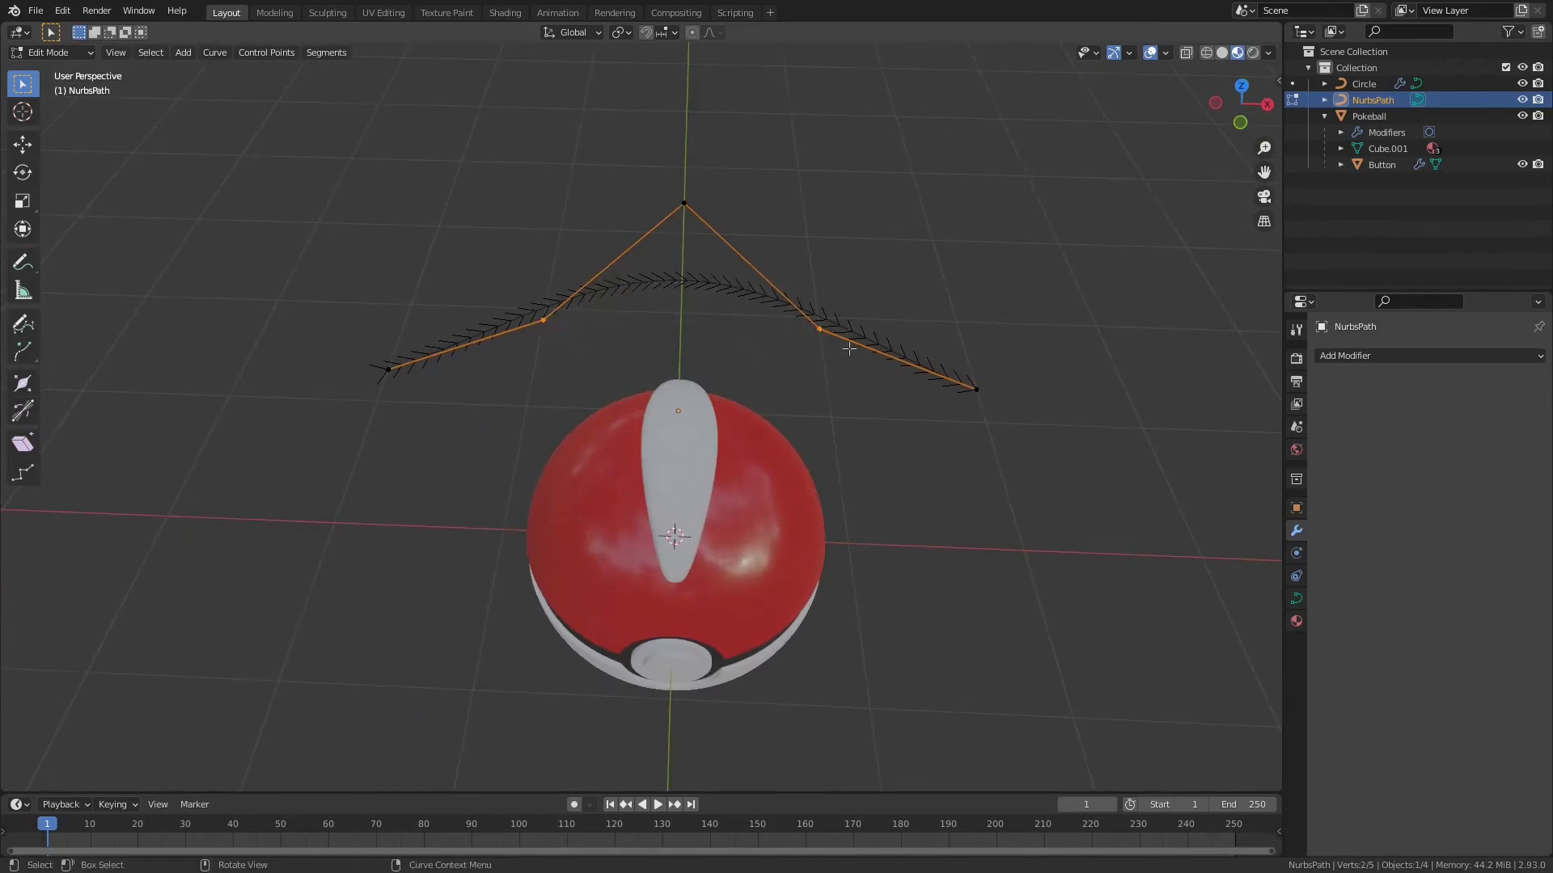
key(g)
key(y)
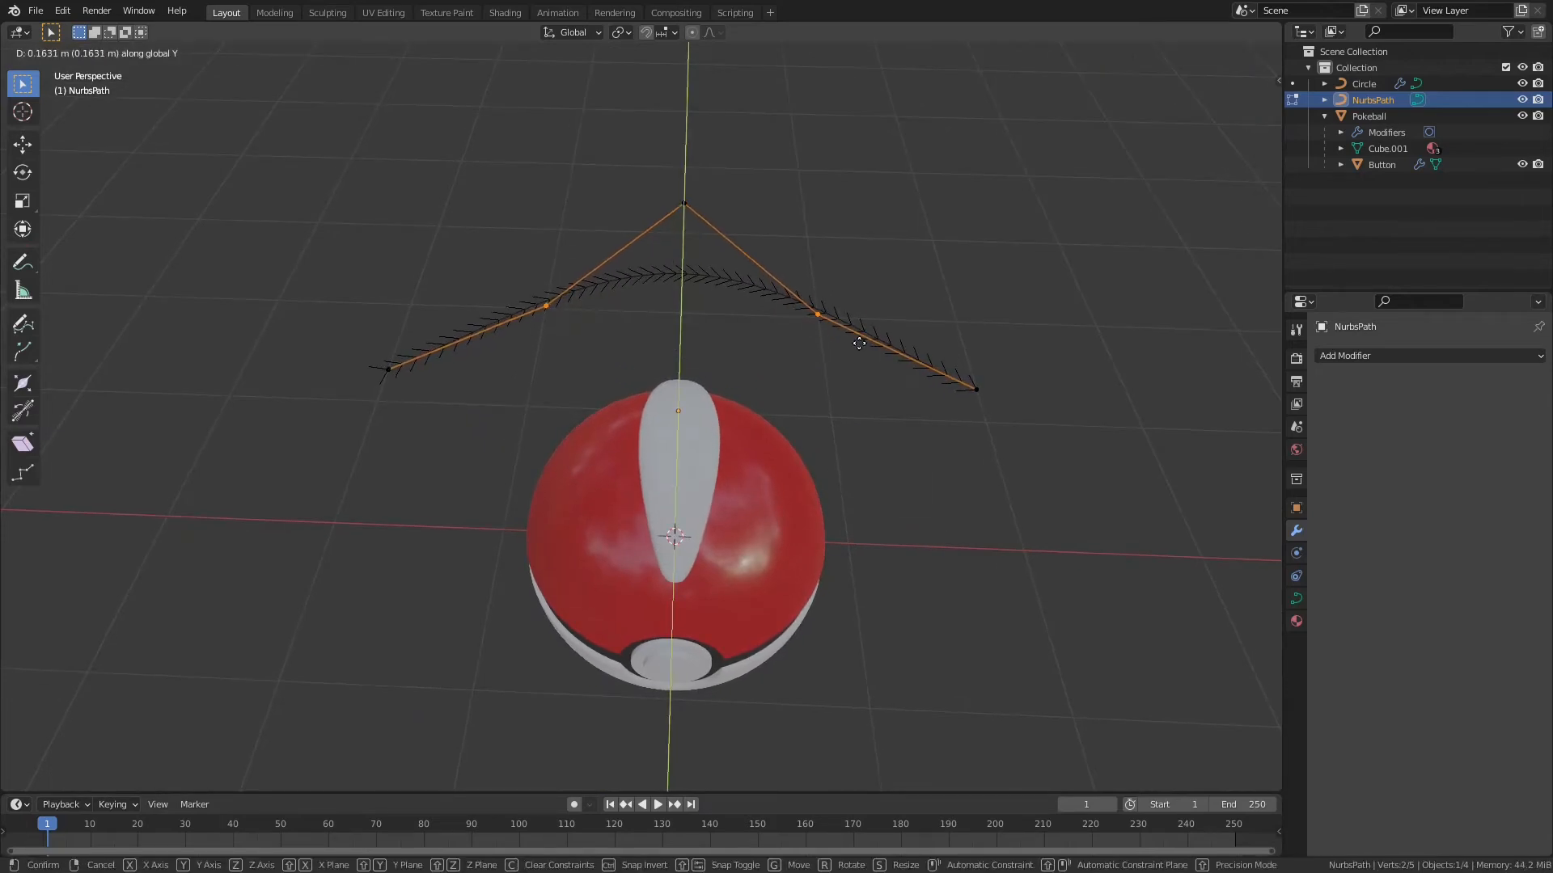
click(859, 343)
scroll(862, 412, down, 3)
middle_drag(865, 439, 942, 422)
scroll(942, 423, up, 3)
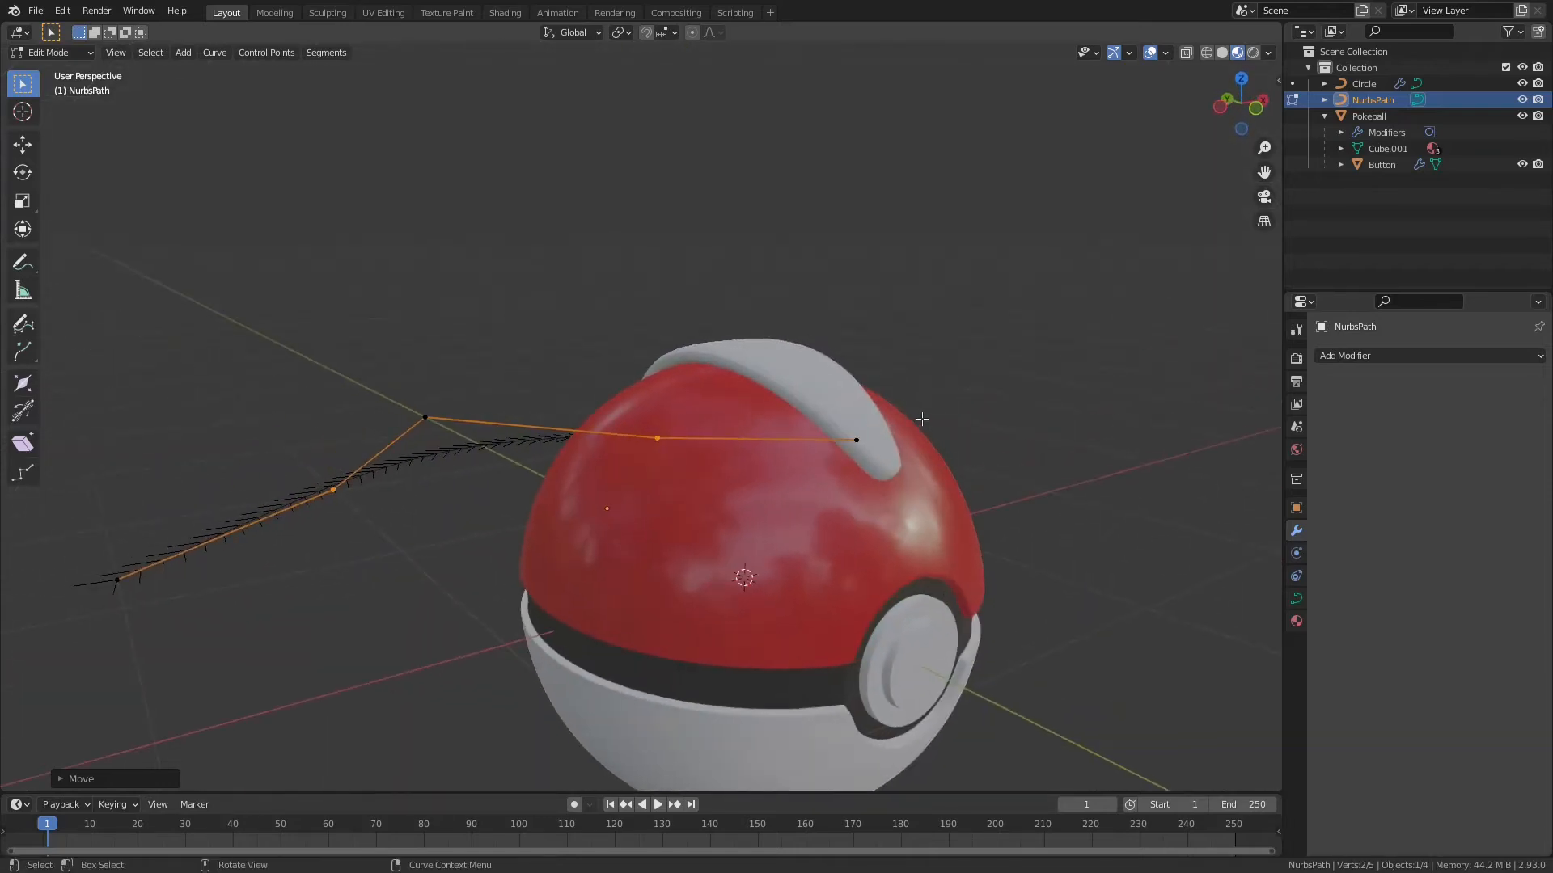
key(Tab)
click(814, 422)
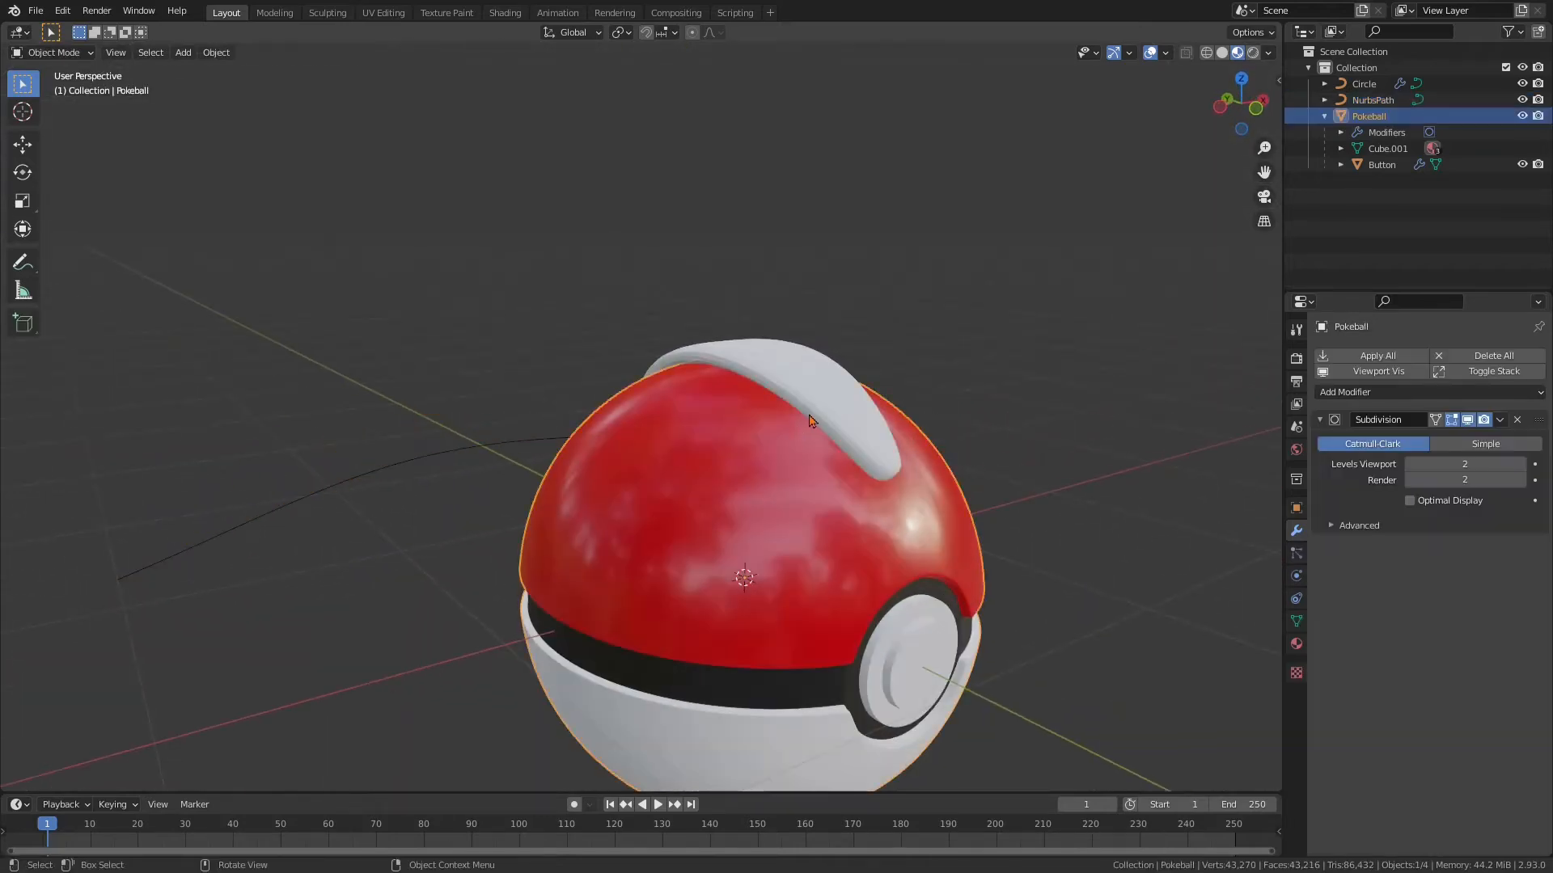
right_click(824, 406)
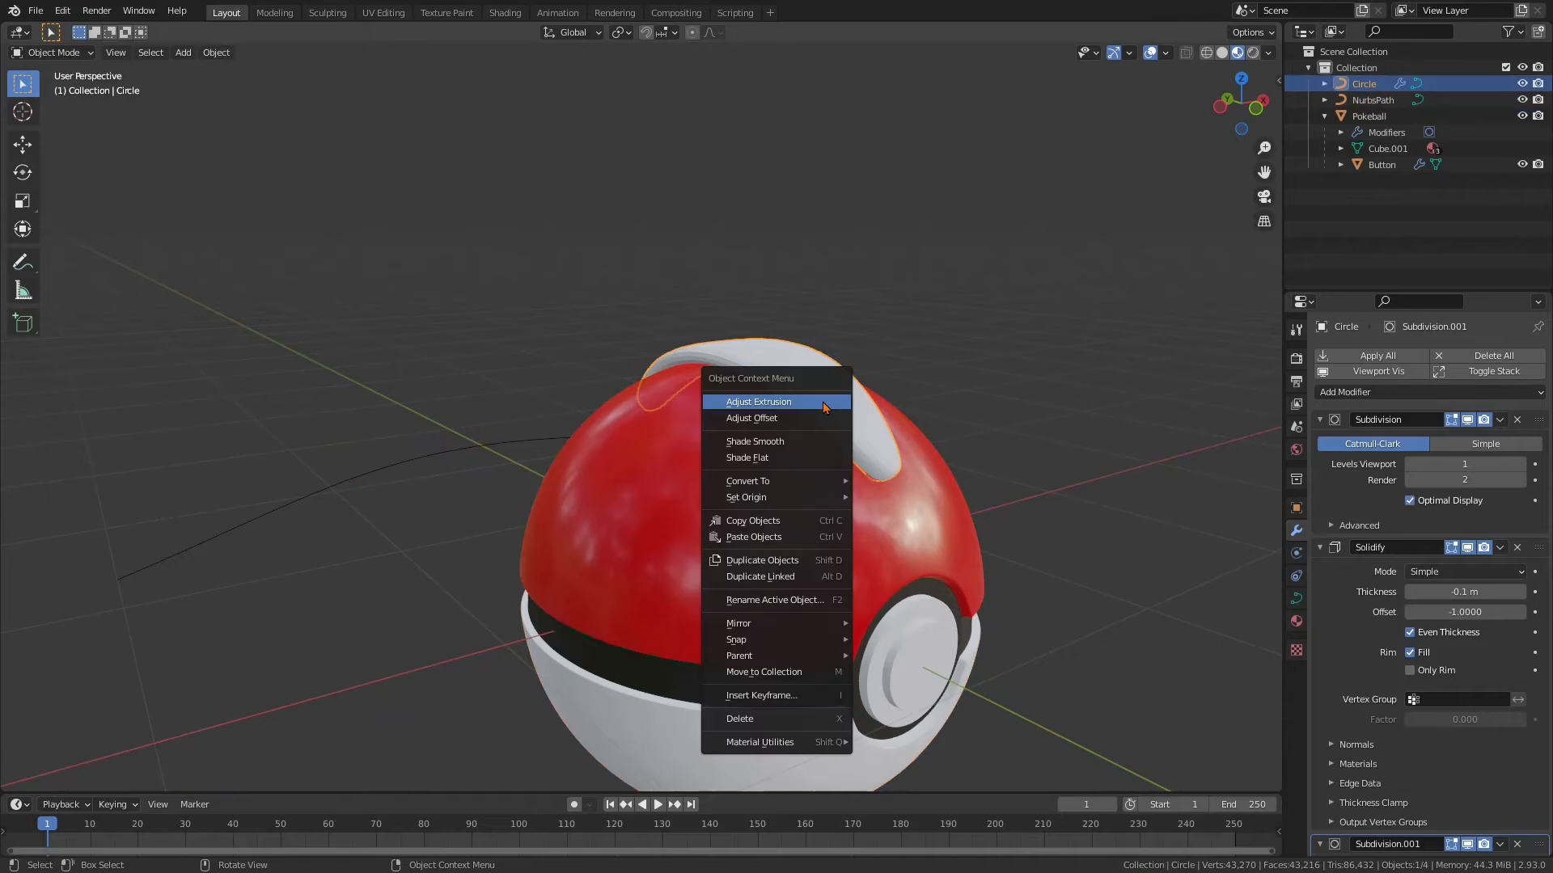
mouse_move(847, 481)
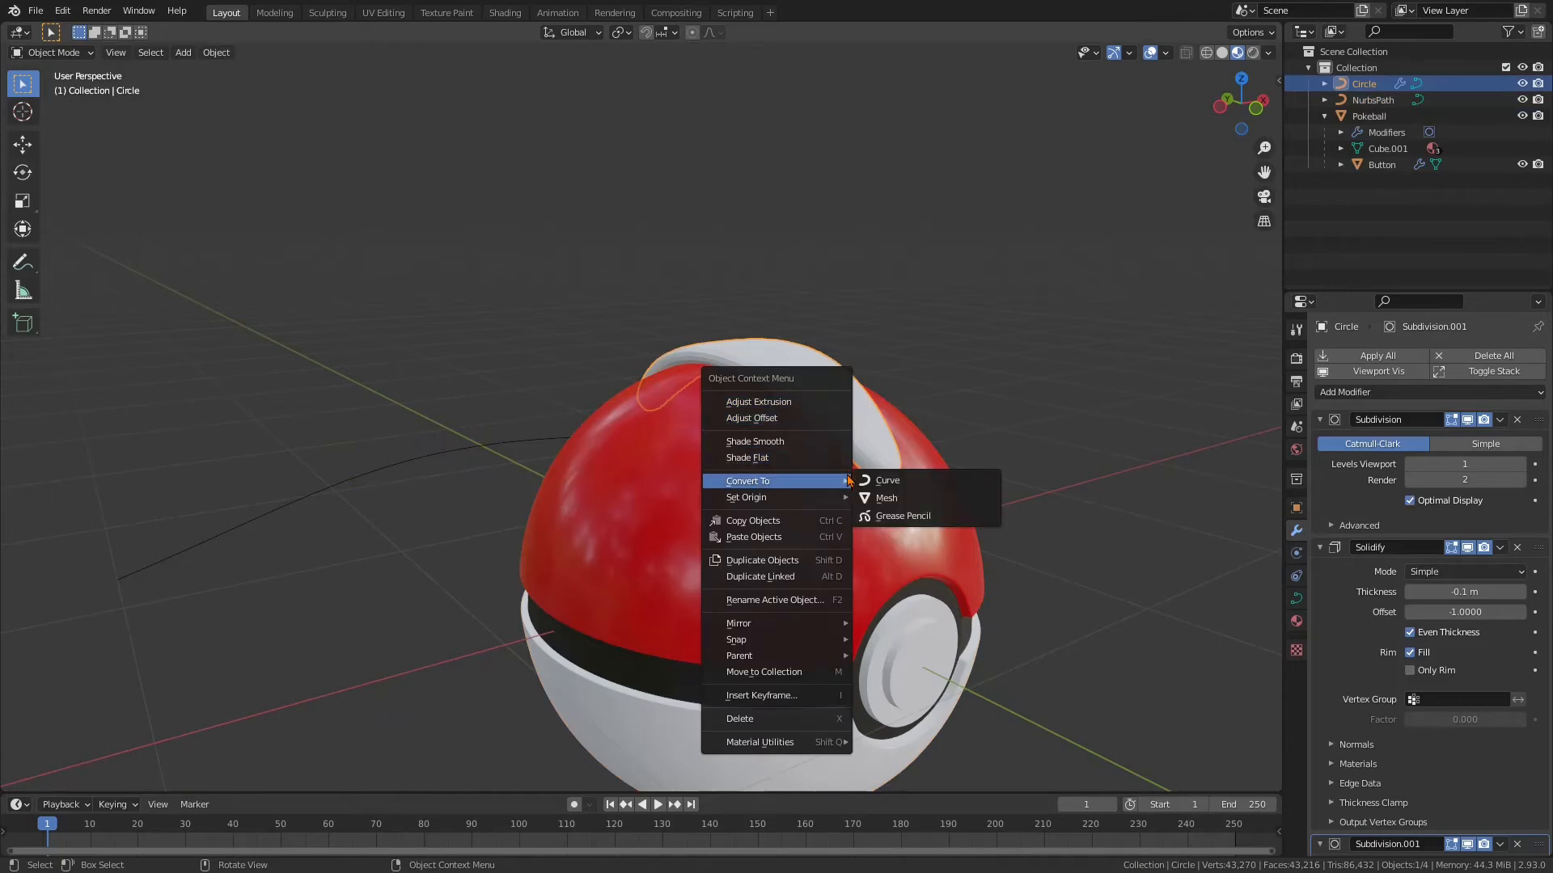
click(1080, 341)
scroll(1043, 380, down, 4)
middle_drag(1040, 383, 967, 427)
scroll(958, 434, up, 4)
scroll(959, 432, down, 3)
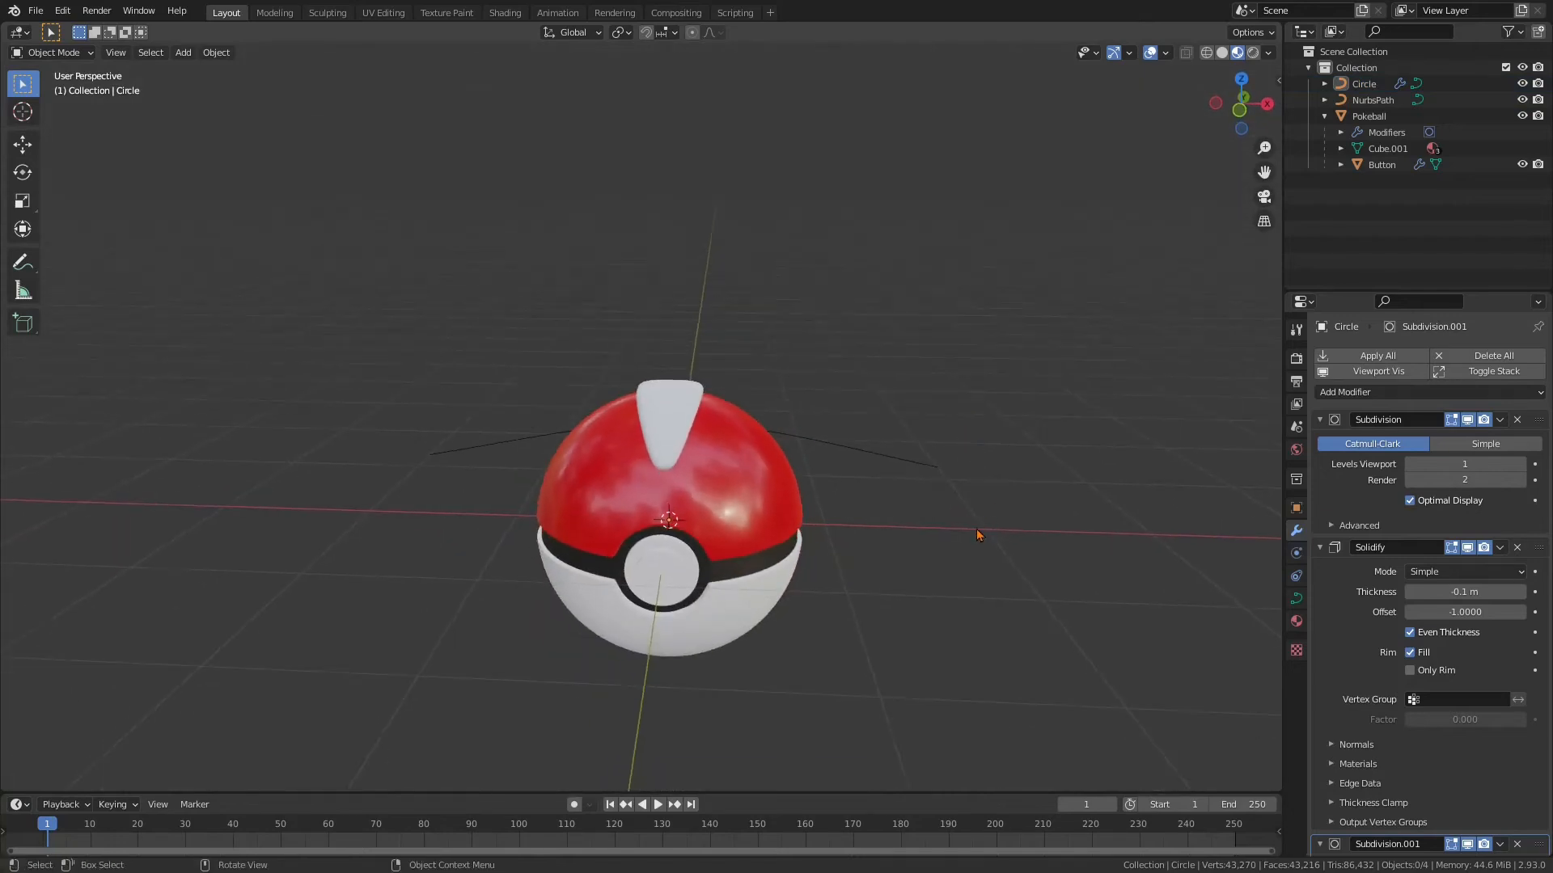
middle_drag(728, 449, 912, 520)
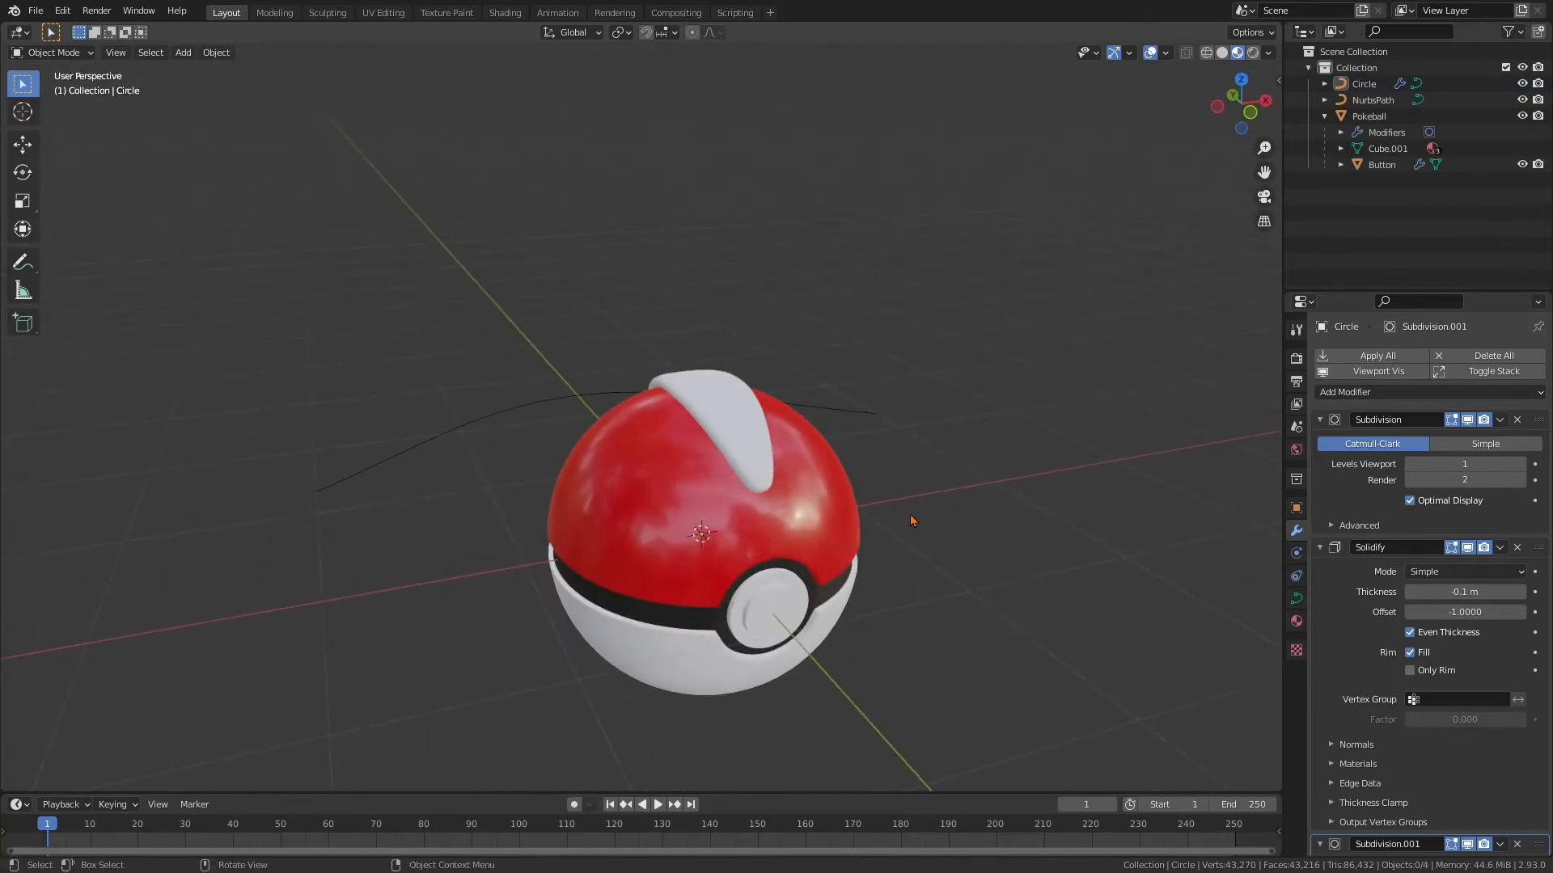
Select the Pokeball and rename its red Top material to Body
click(806, 505)
middle_drag(1001, 541, 983, 529)
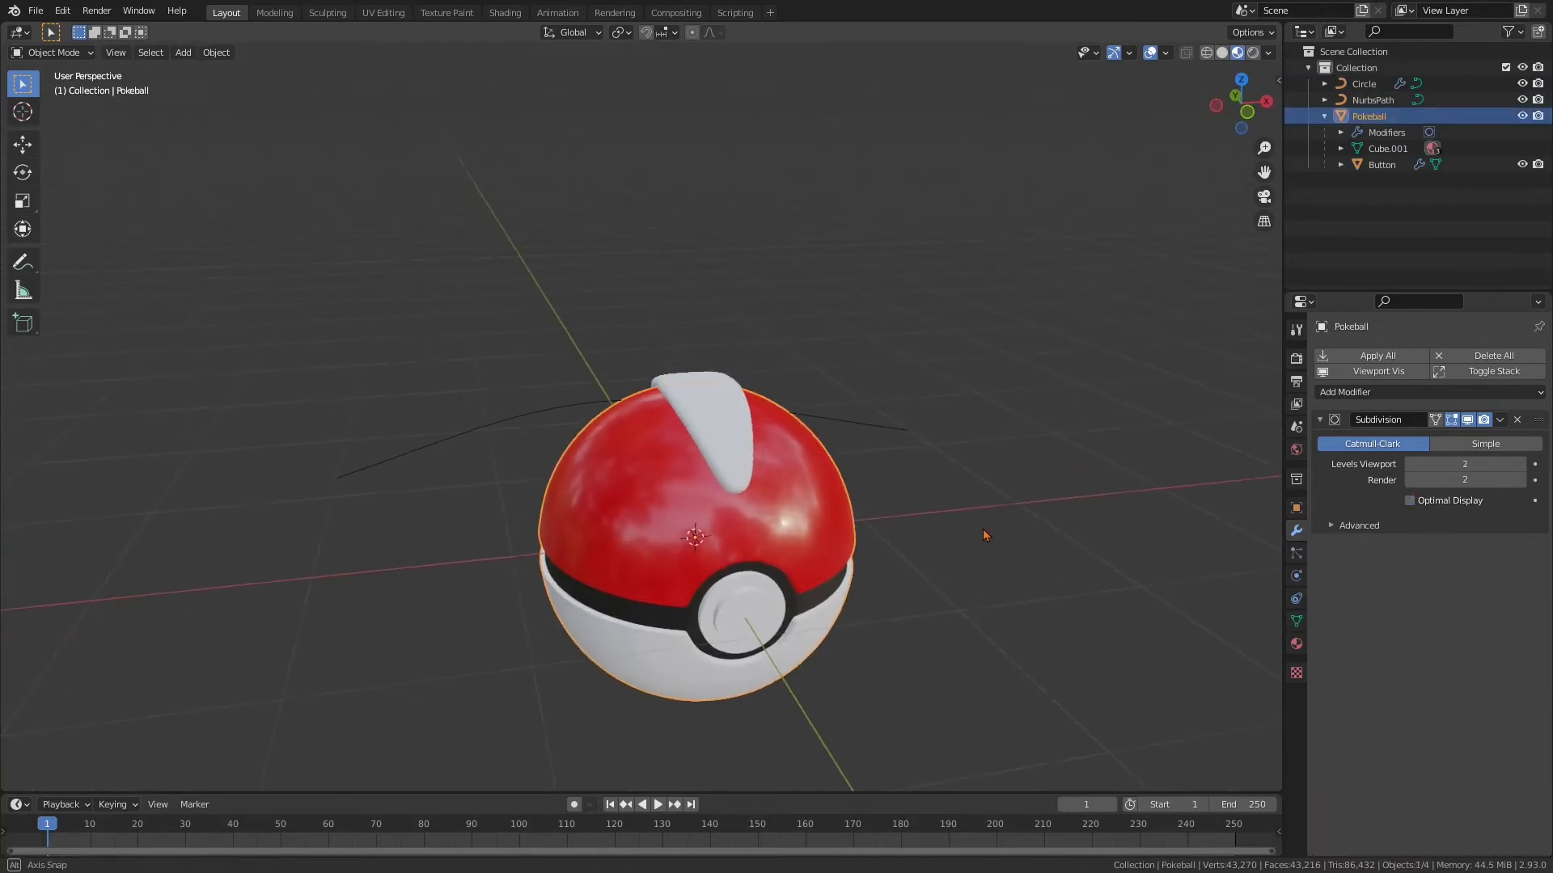
click(1296, 644)
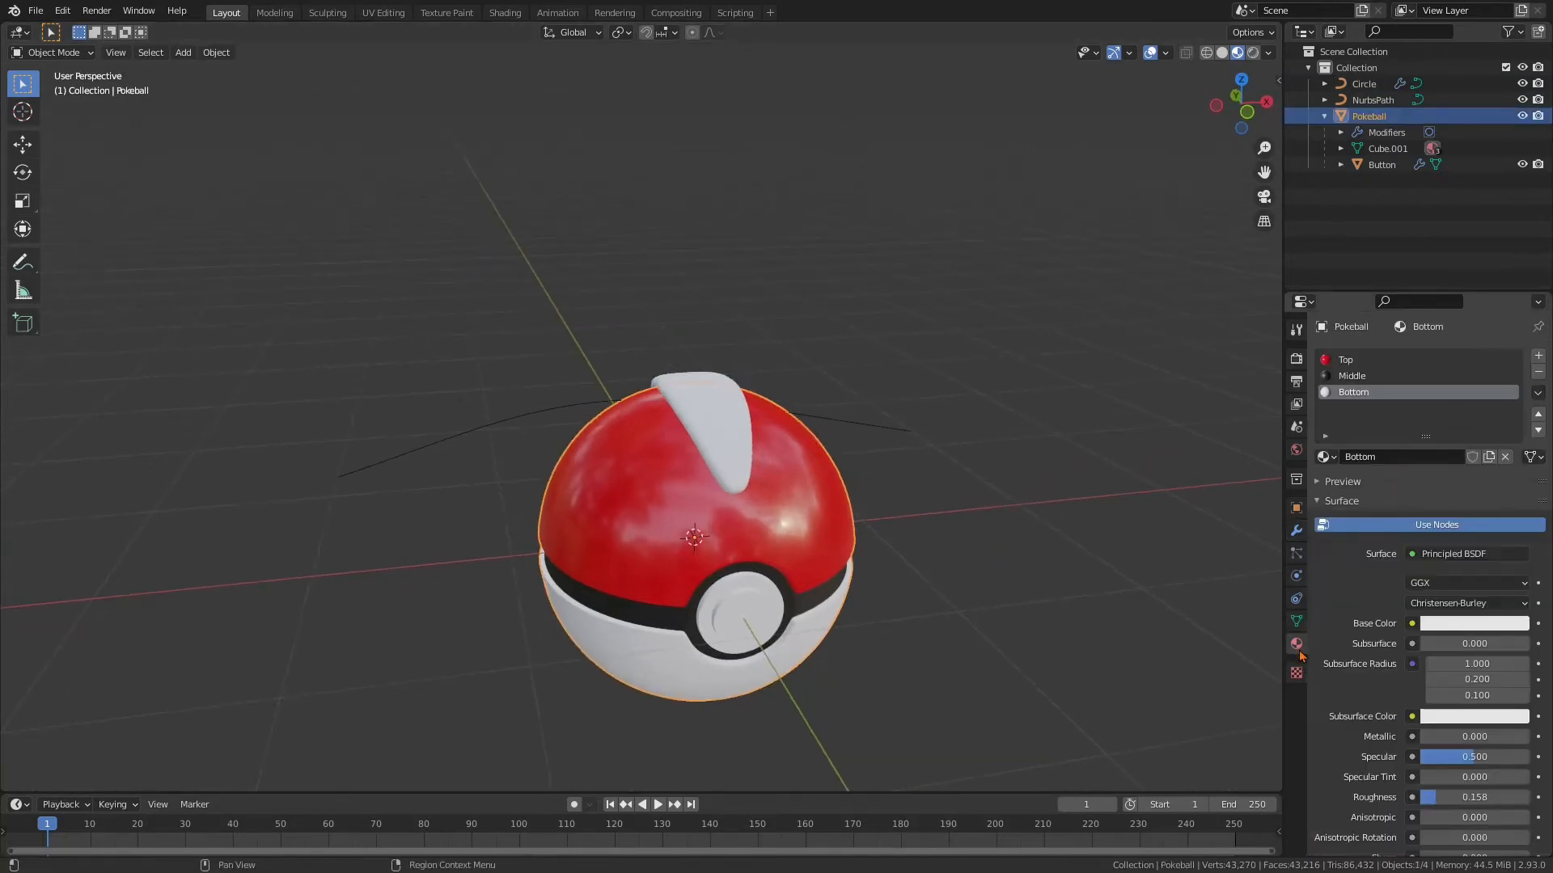
scroll(1399, 639, down, 5)
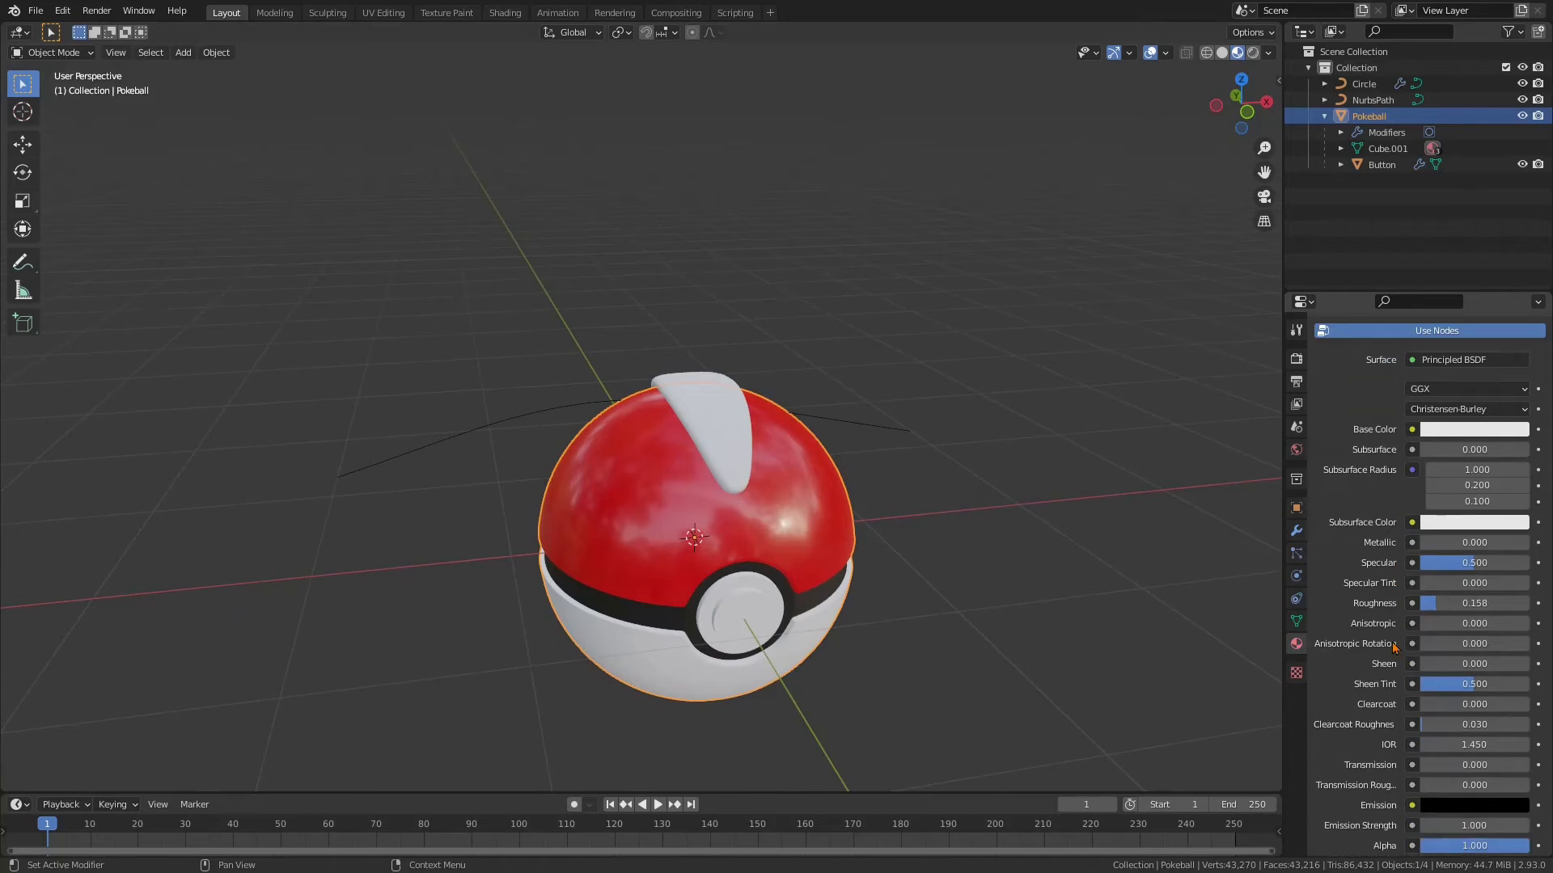
scroll(1395, 647, down, 9)
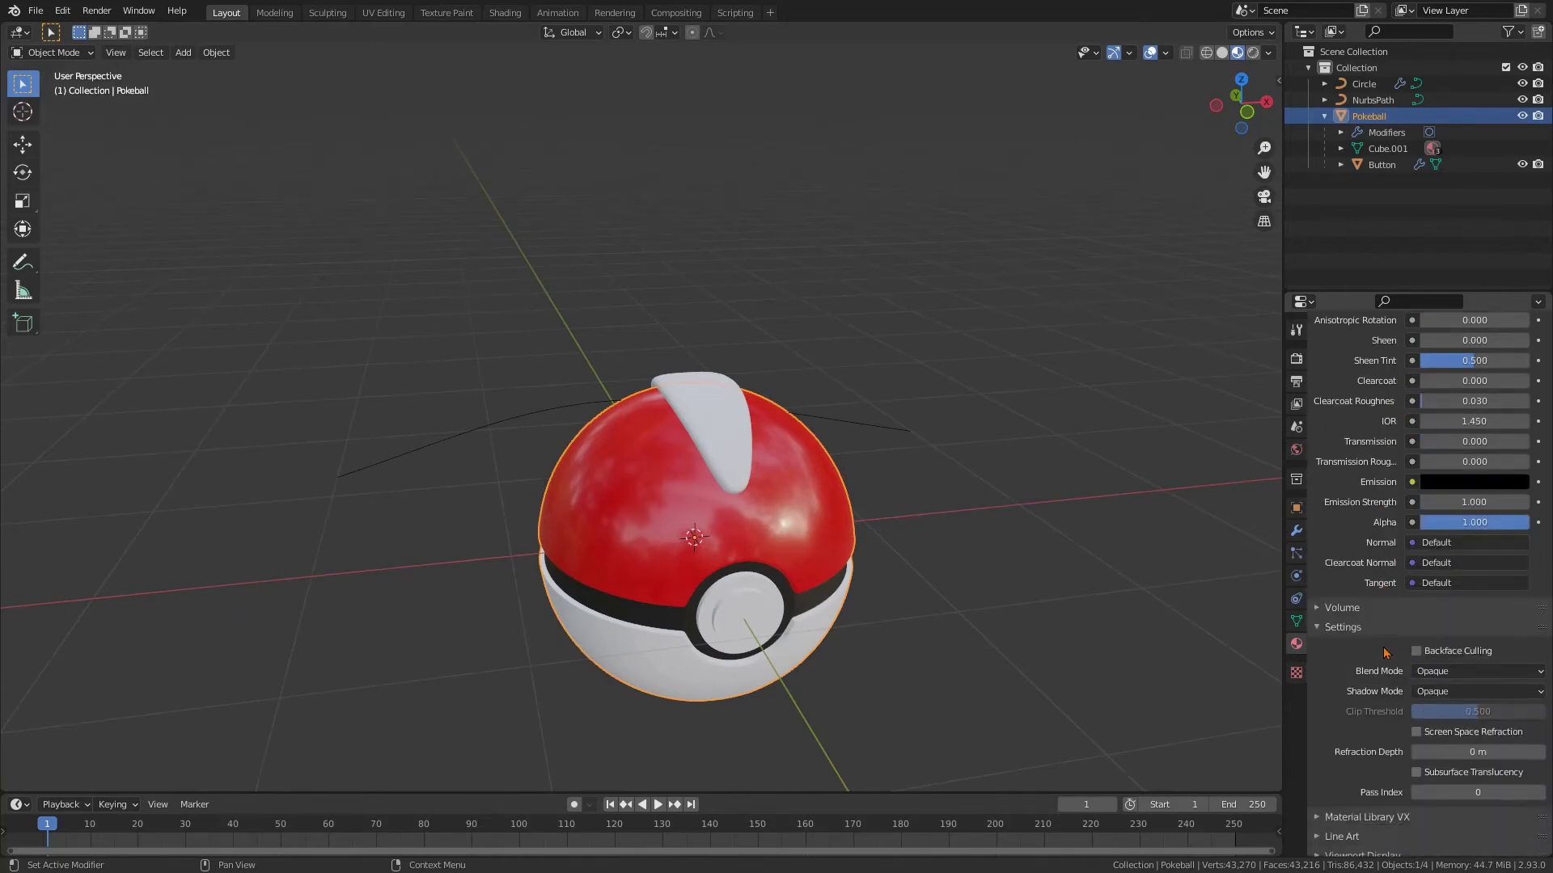
scroll(1385, 654, up, 14)
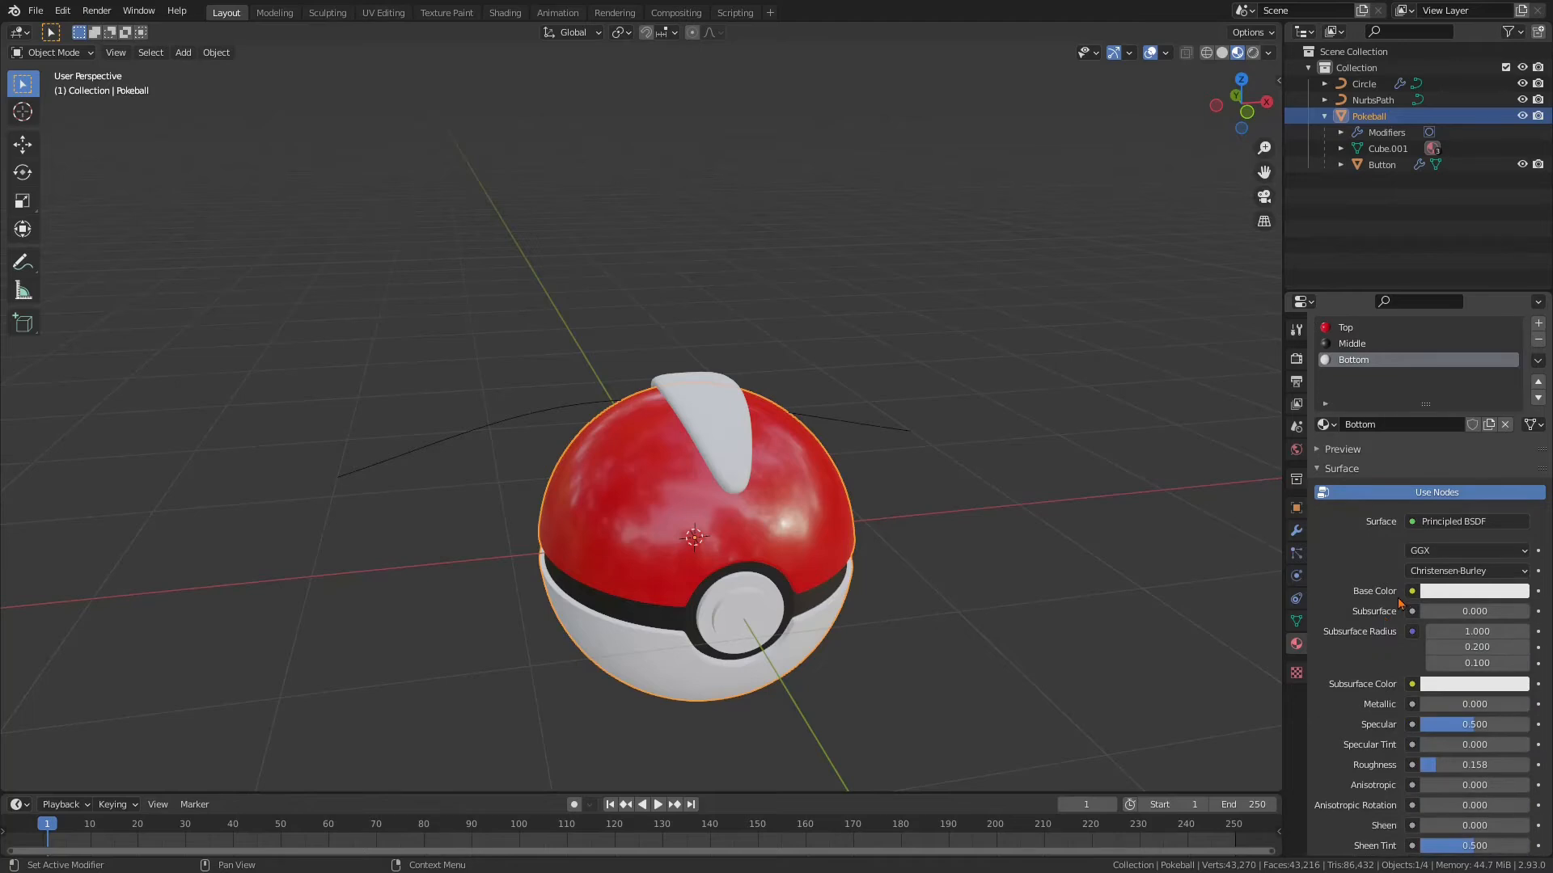
click(1345, 328)
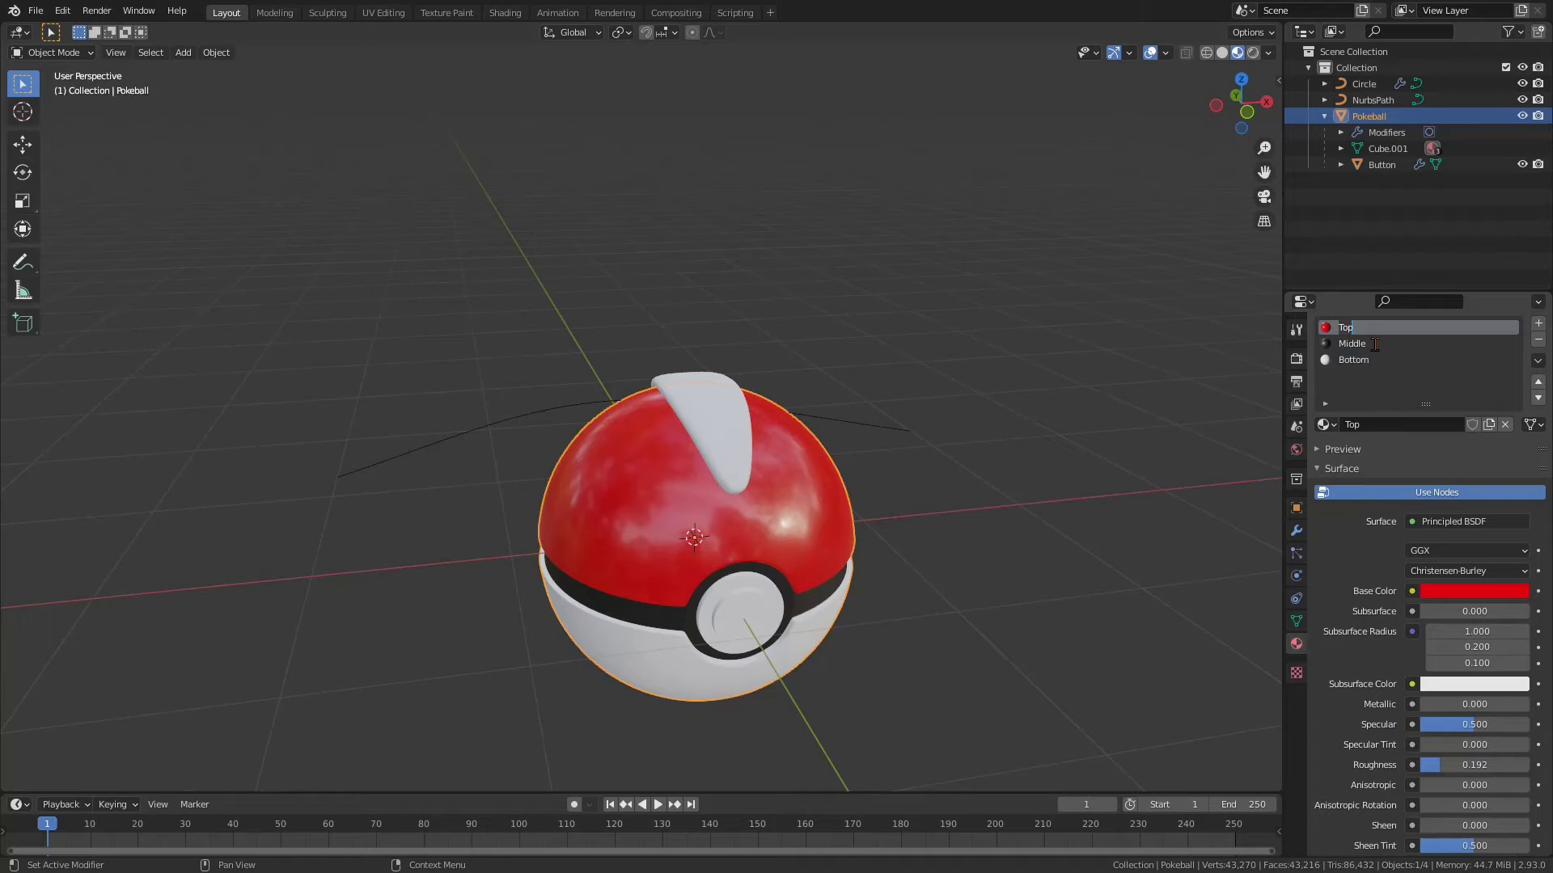
text(Body)
click(1361, 364)
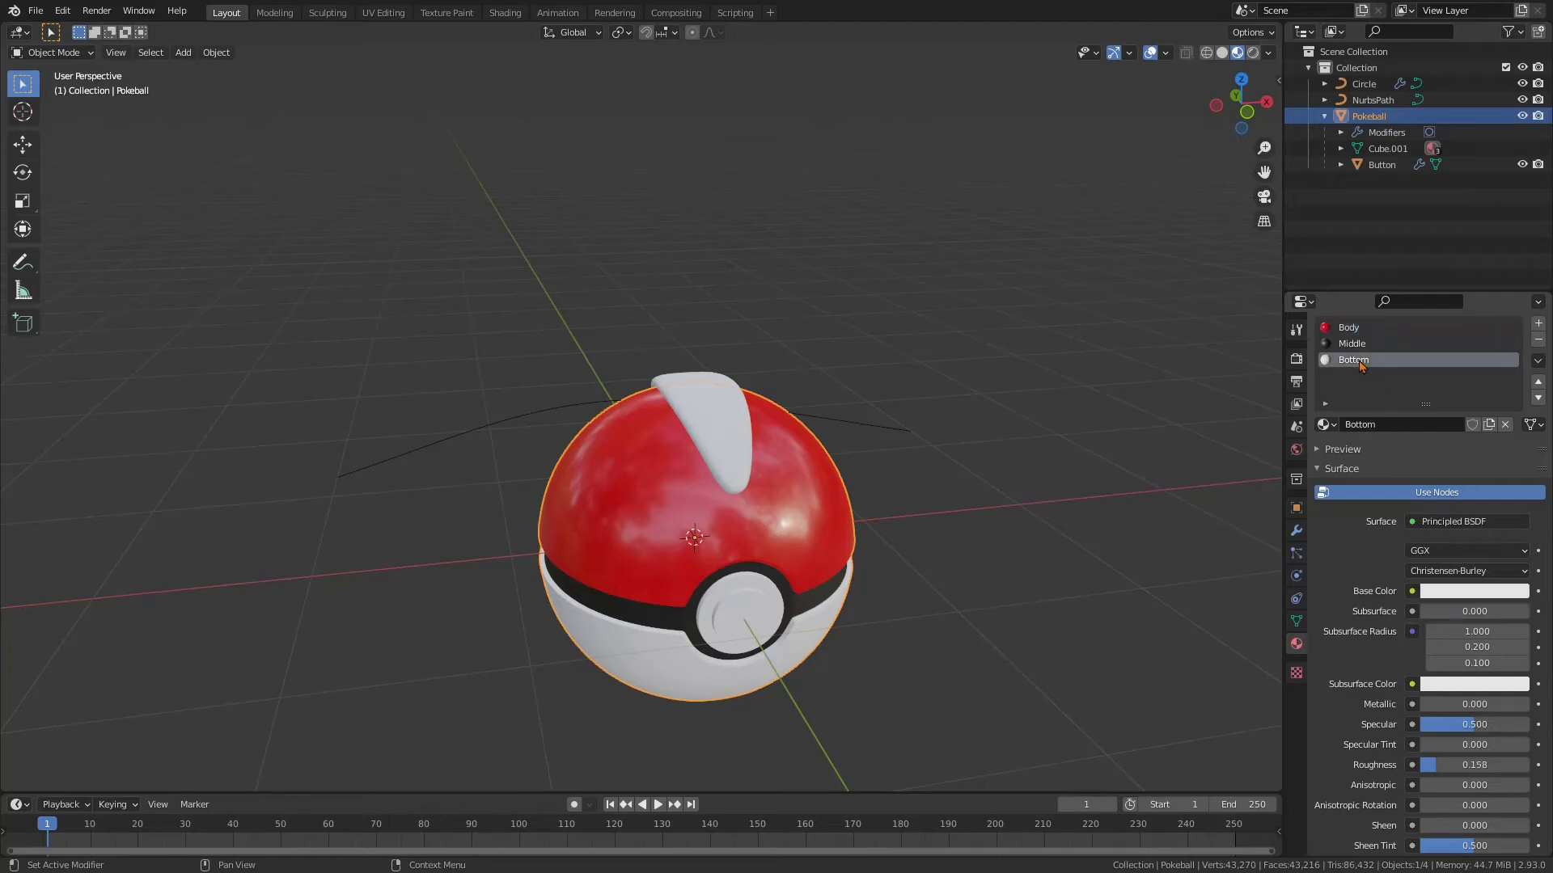
click(1541, 340)
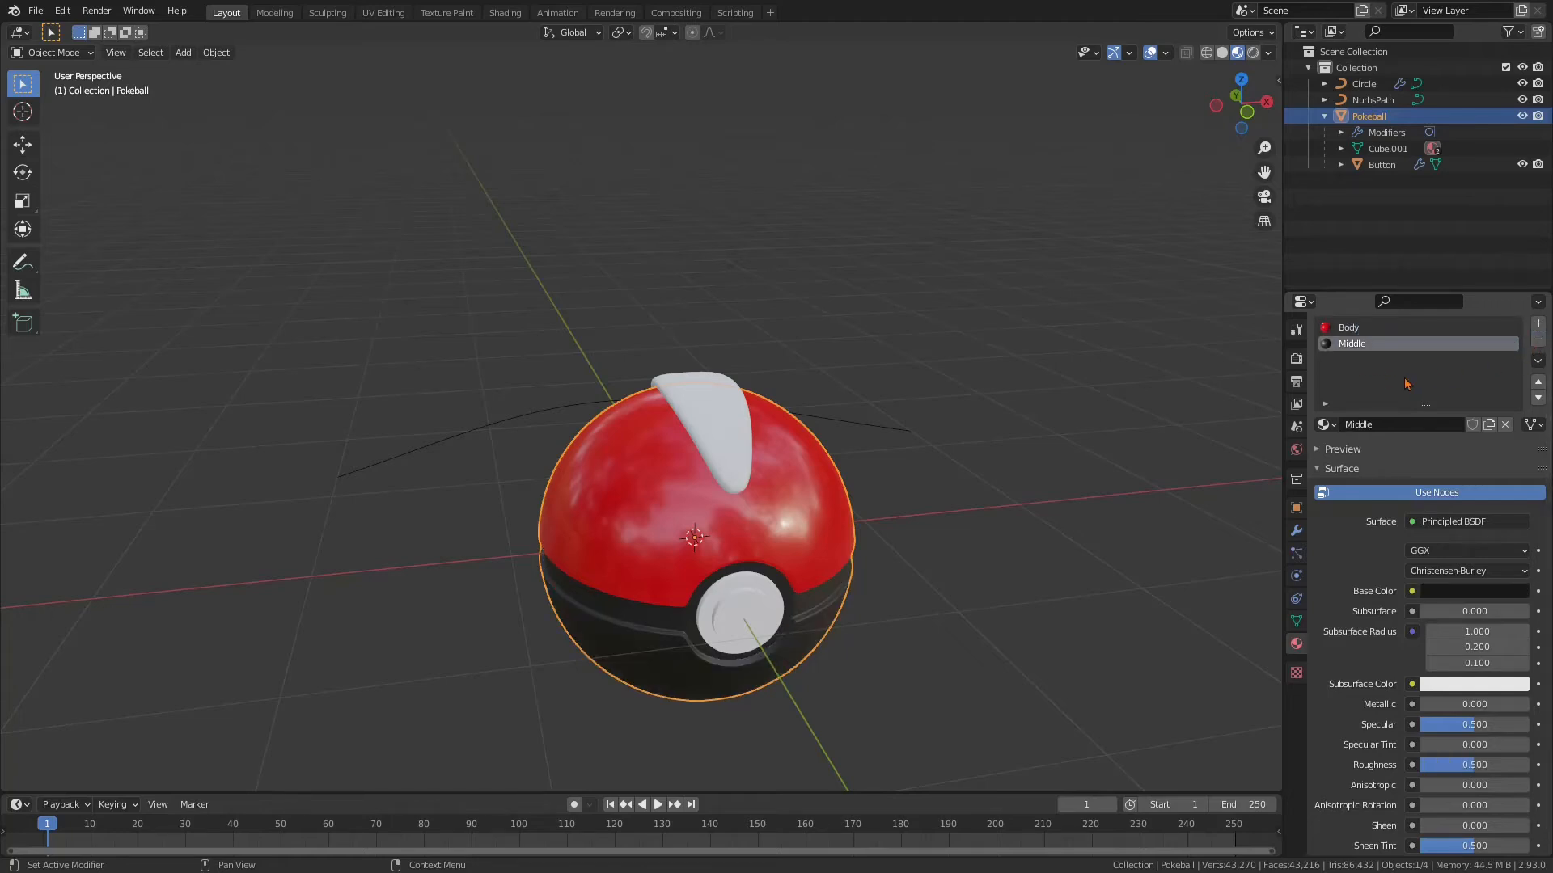
key(ctrl+z)
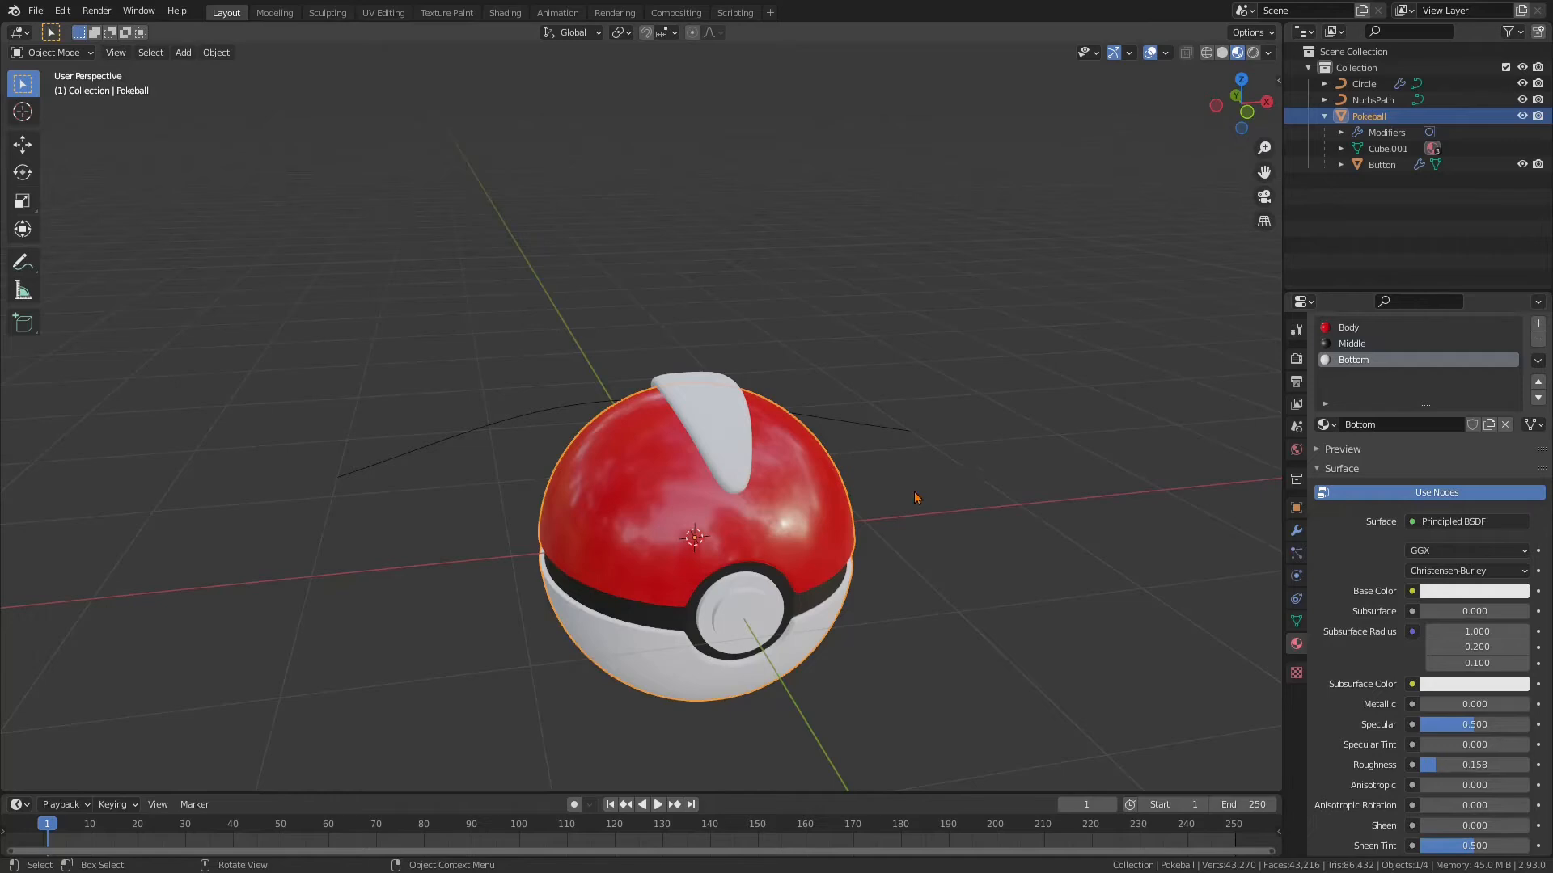
In Edit Mode, select the faces that use the Bottom material and assign the Body material to them
key(Tab)
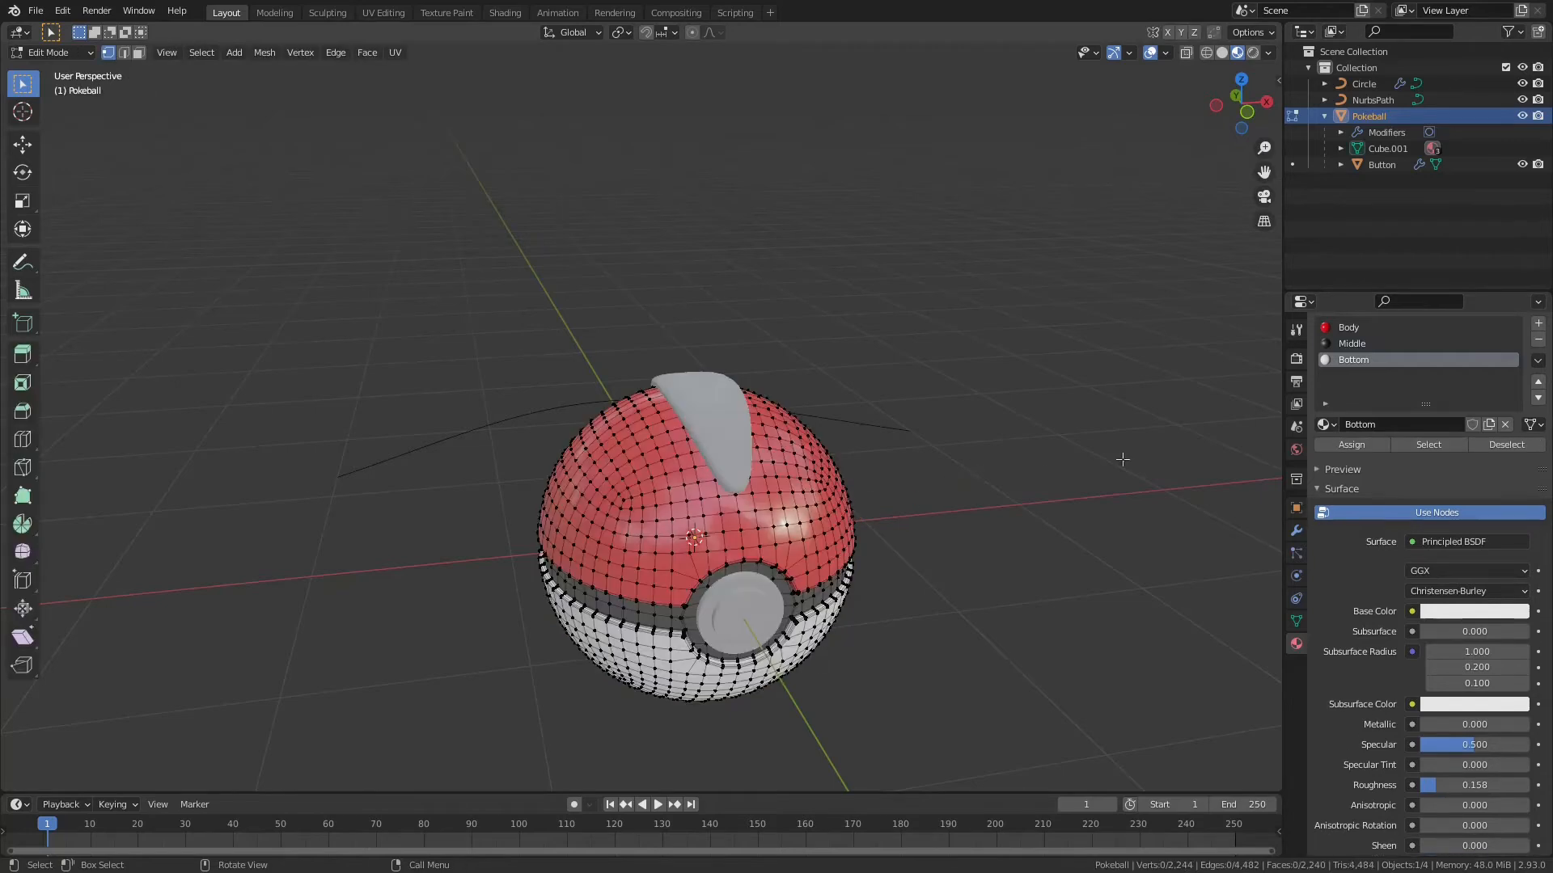
middle_drag(1040, 378, 1084, 324)
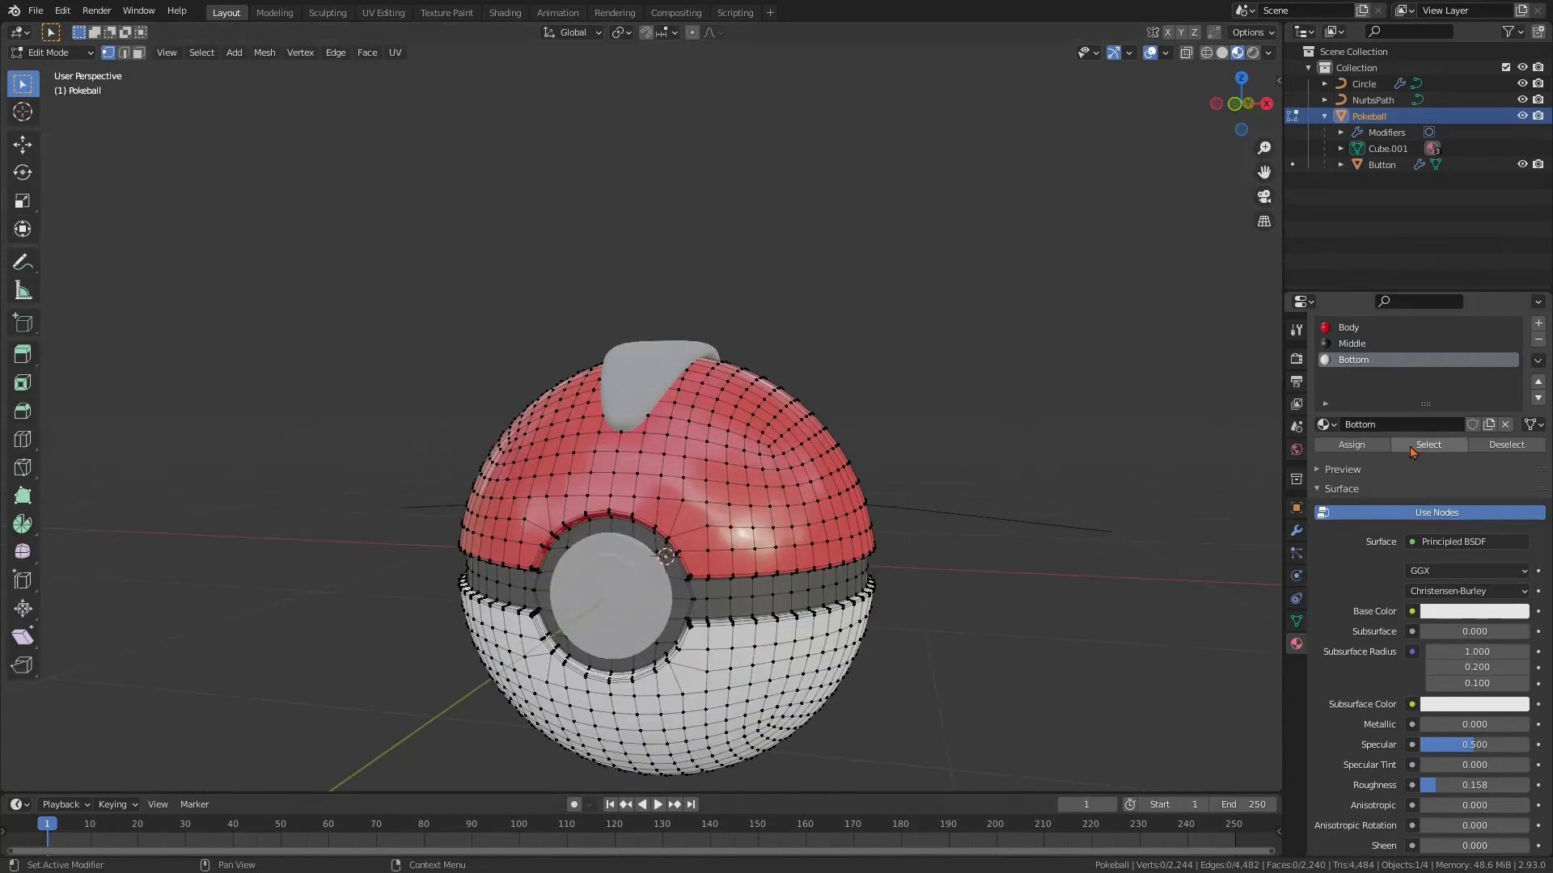
click(1417, 446)
click(1350, 330)
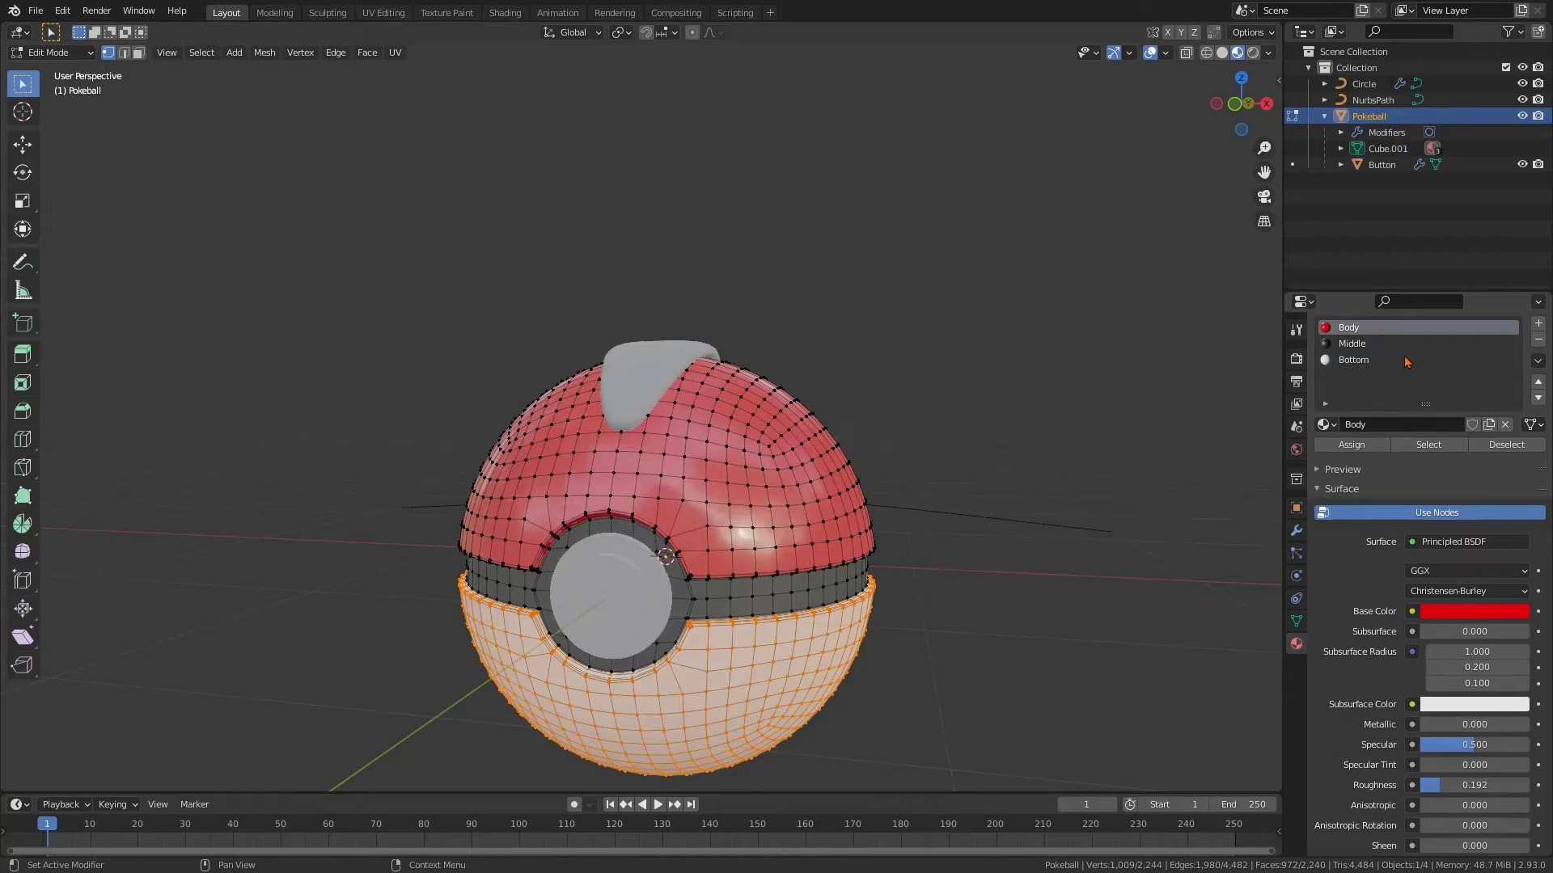
click(1351, 444)
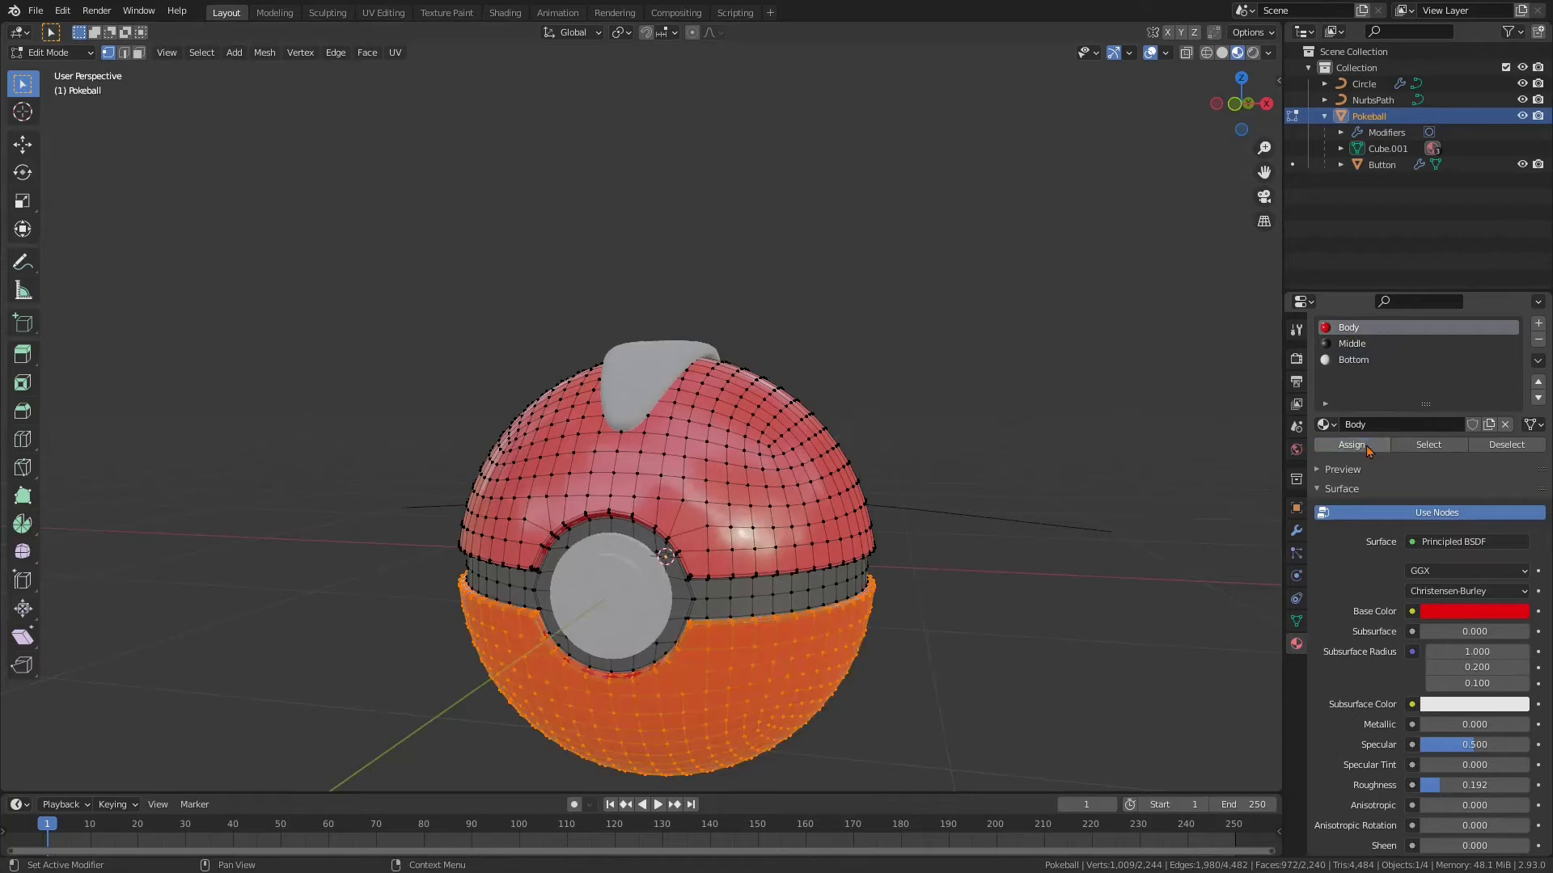
Return to Object Mode and remove the unused Bottom material slot from the Pokeball
click(1374, 363)
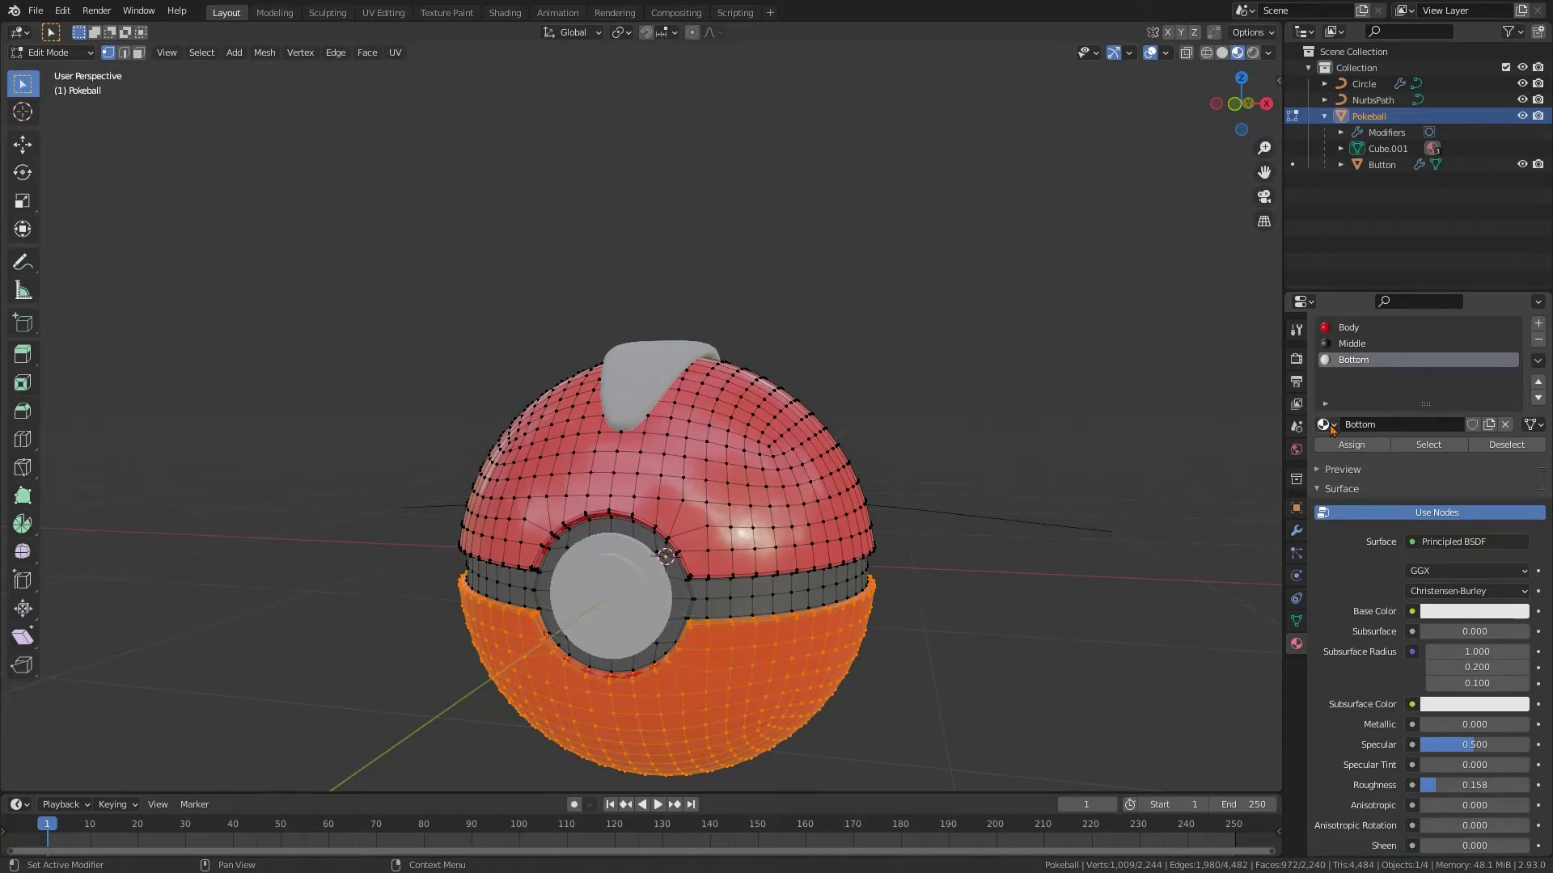
key(XF86AudioLowerVolume)
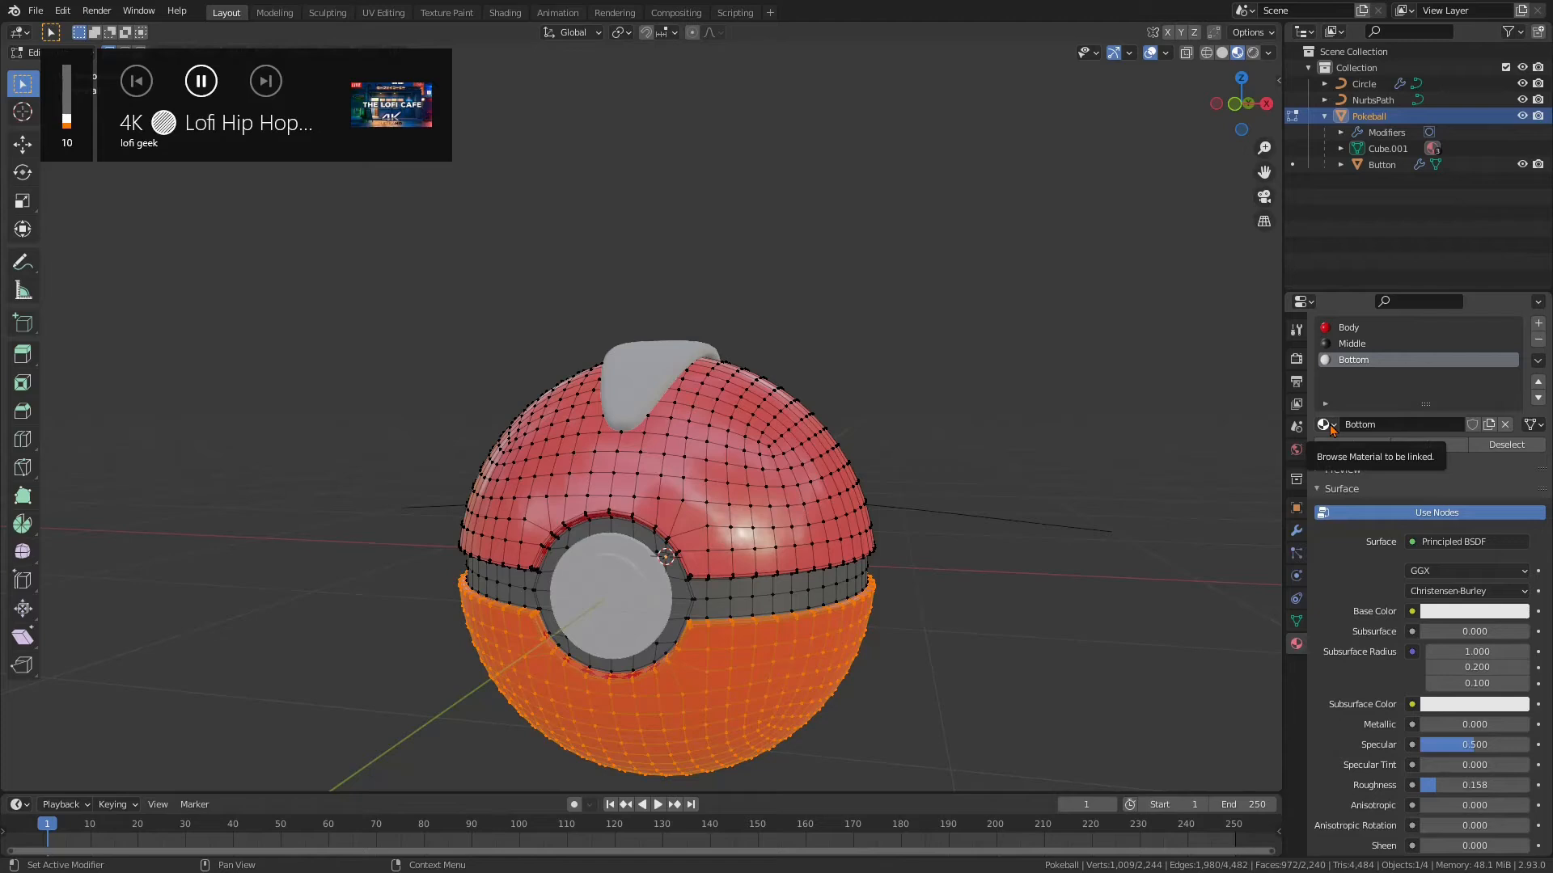
scroll(1477, 396, down, 2)
scroll(1464, 398, up, 3)
scroll(1432, 406, down, 1)
scroll(1431, 401, up, 1)
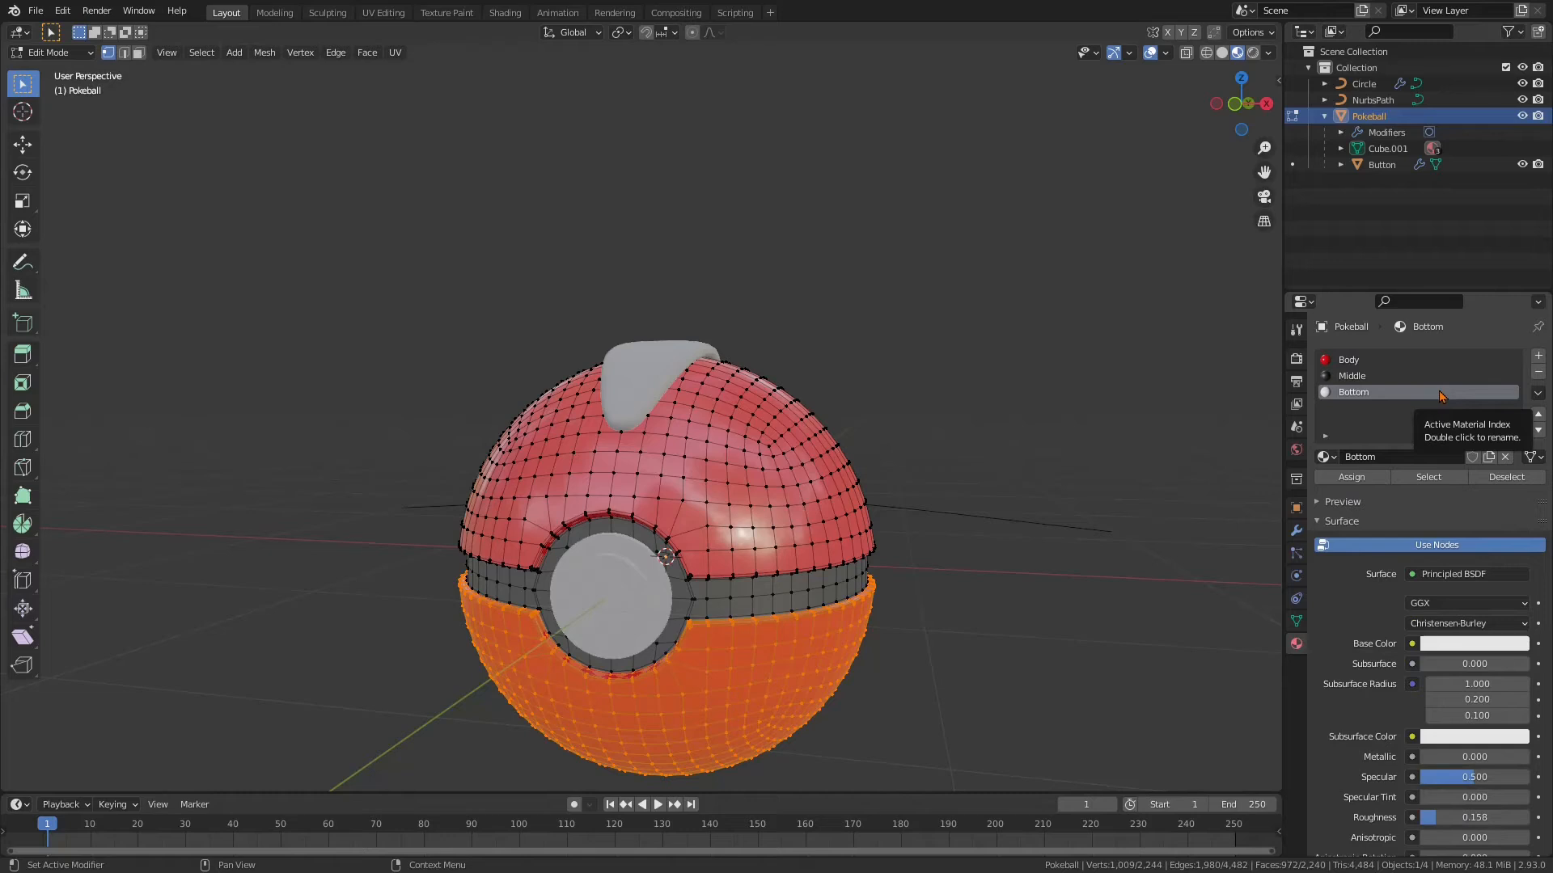
key(Tab)
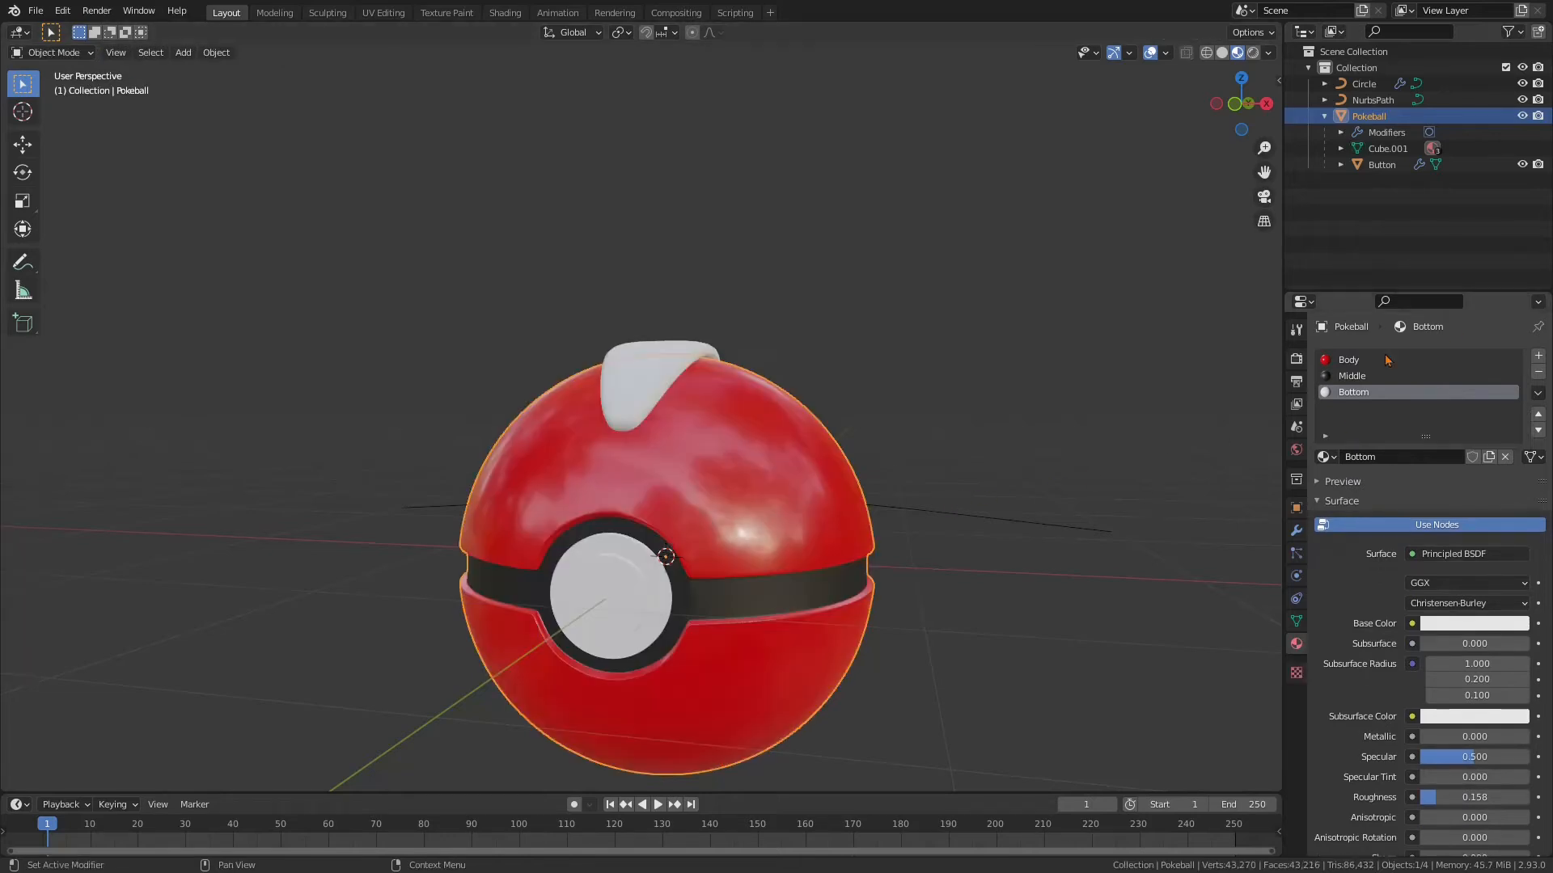
click(1538, 375)
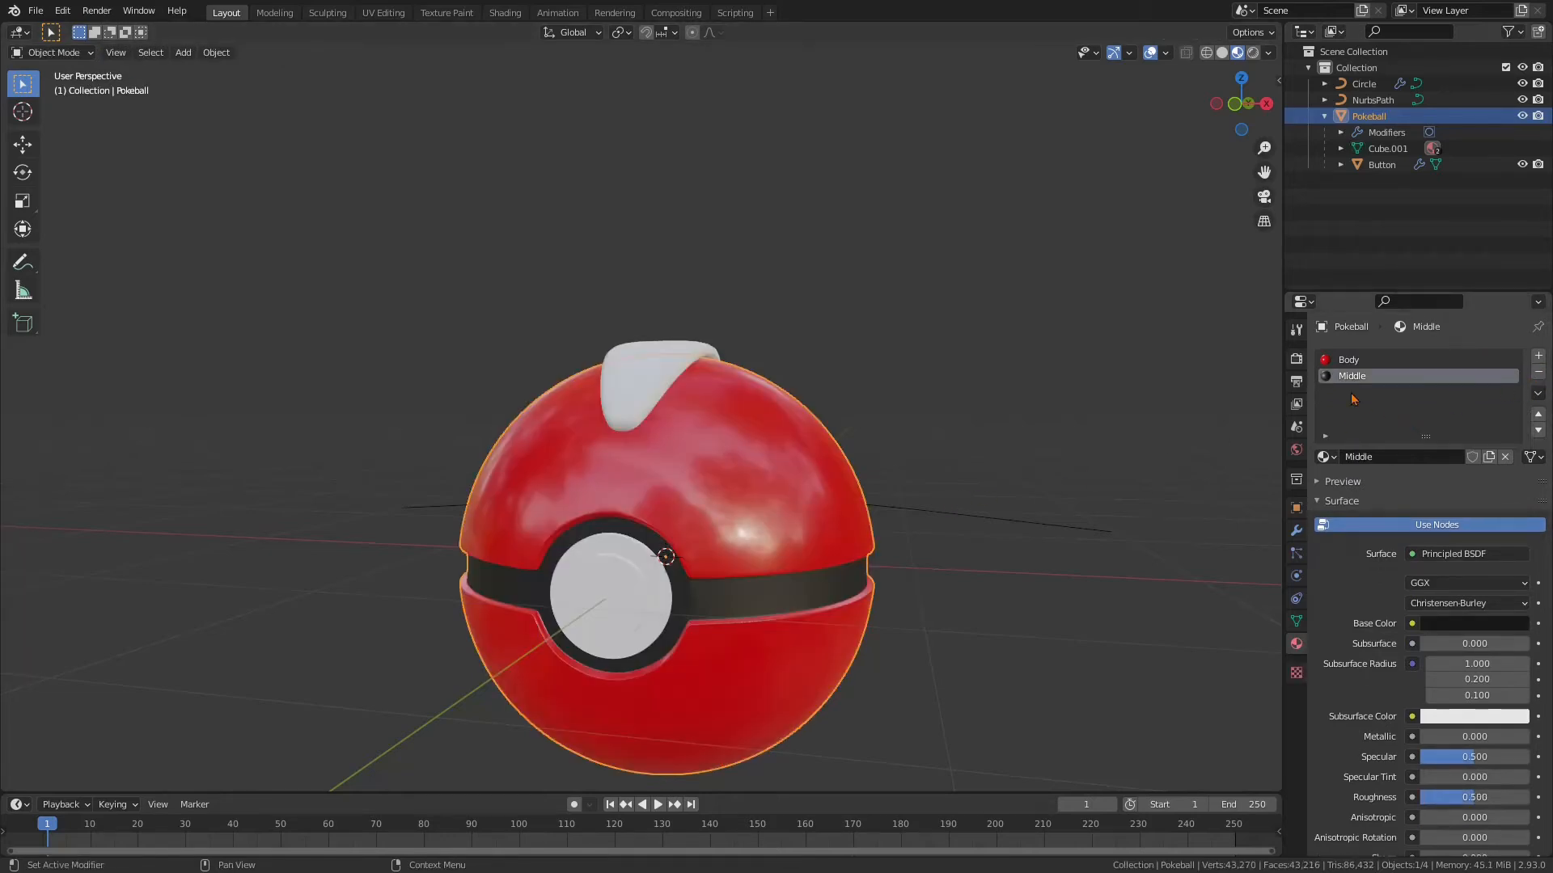
Copy the hex code of the Body material's red base color
click(1329, 363)
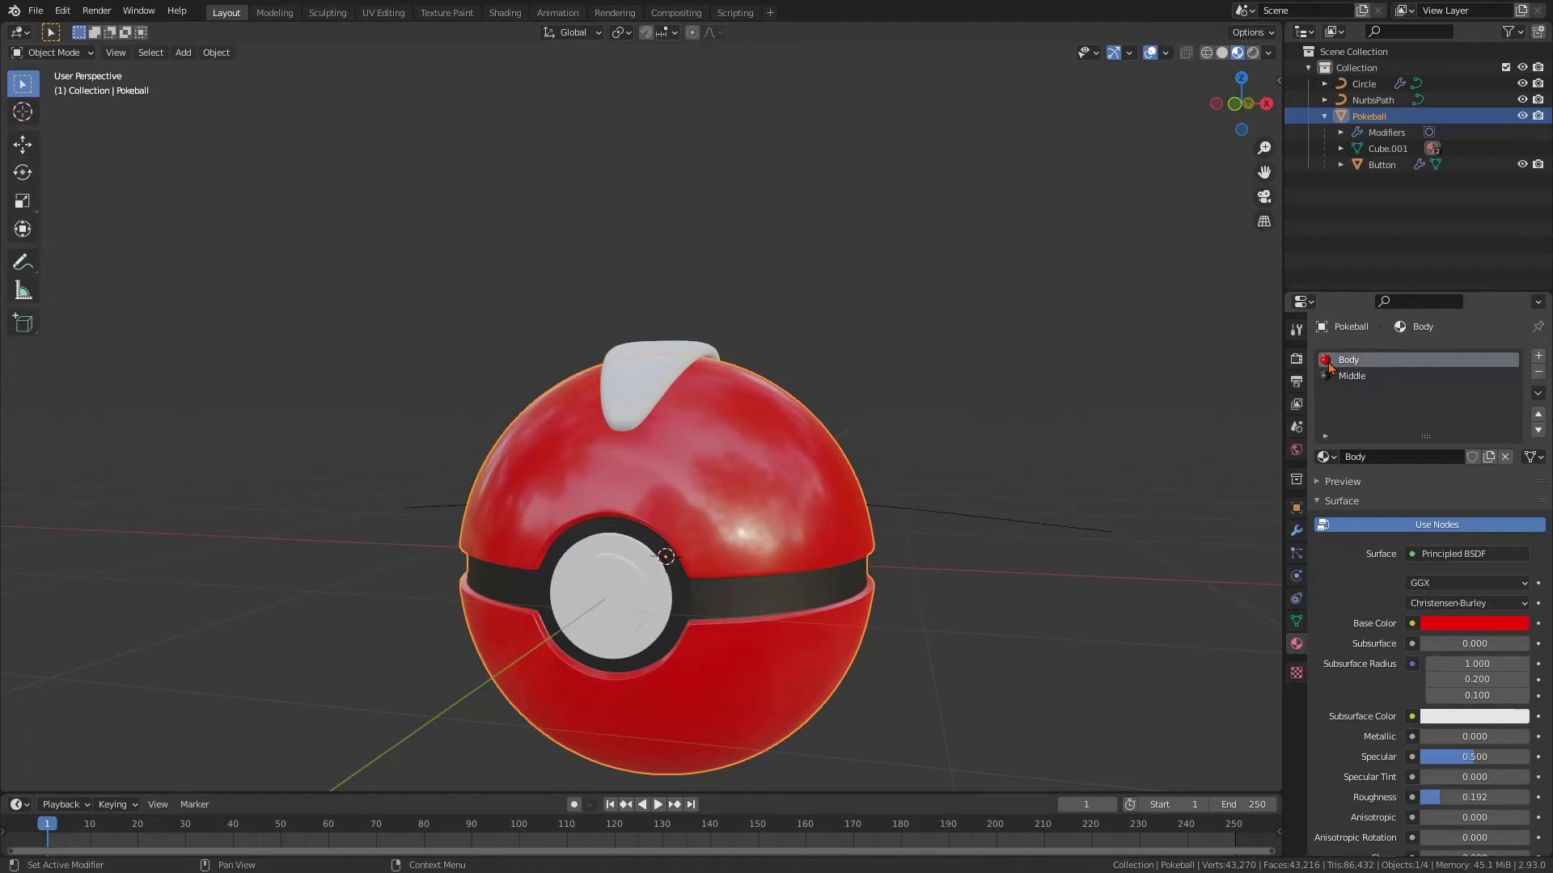
click(1445, 625)
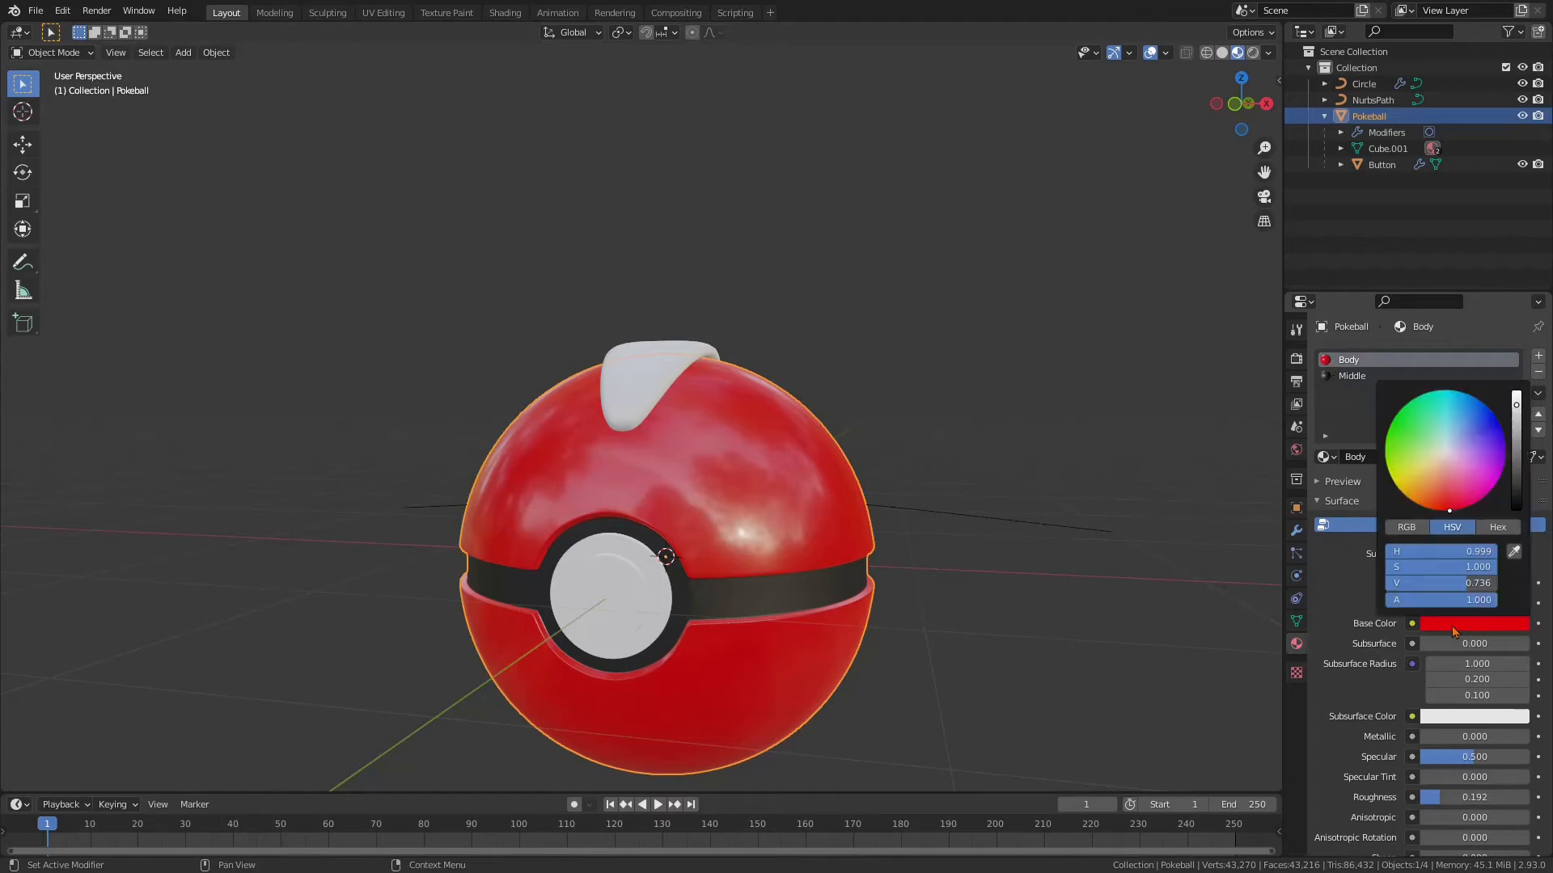
click(1497, 528)
click(1468, 550)
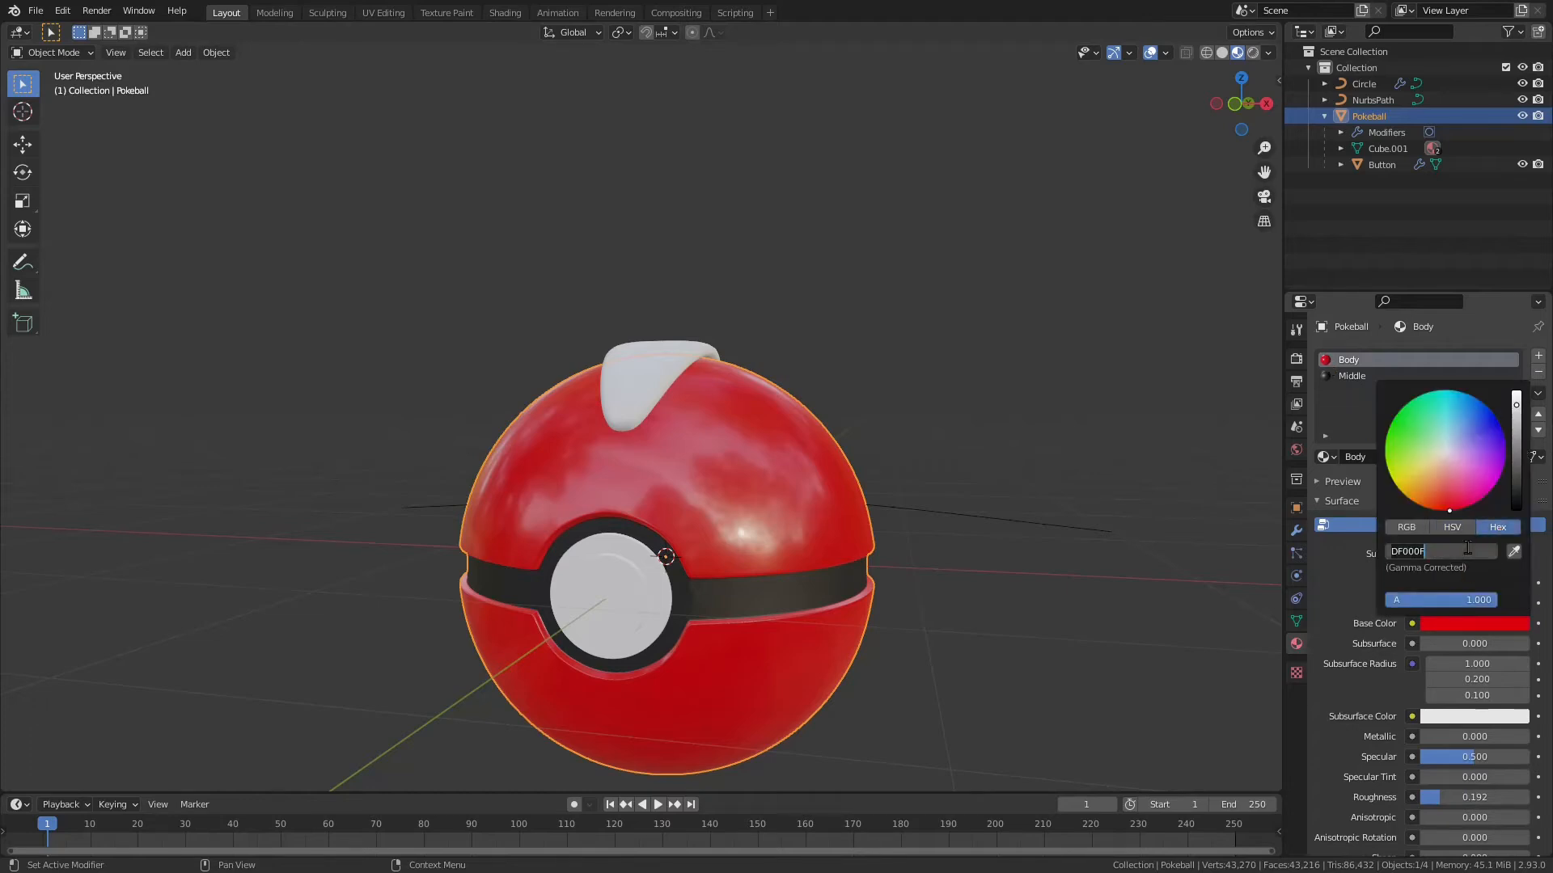
drag(1463, 550, 1355, 542)
key(ctrl+c)
click(1325, 596)
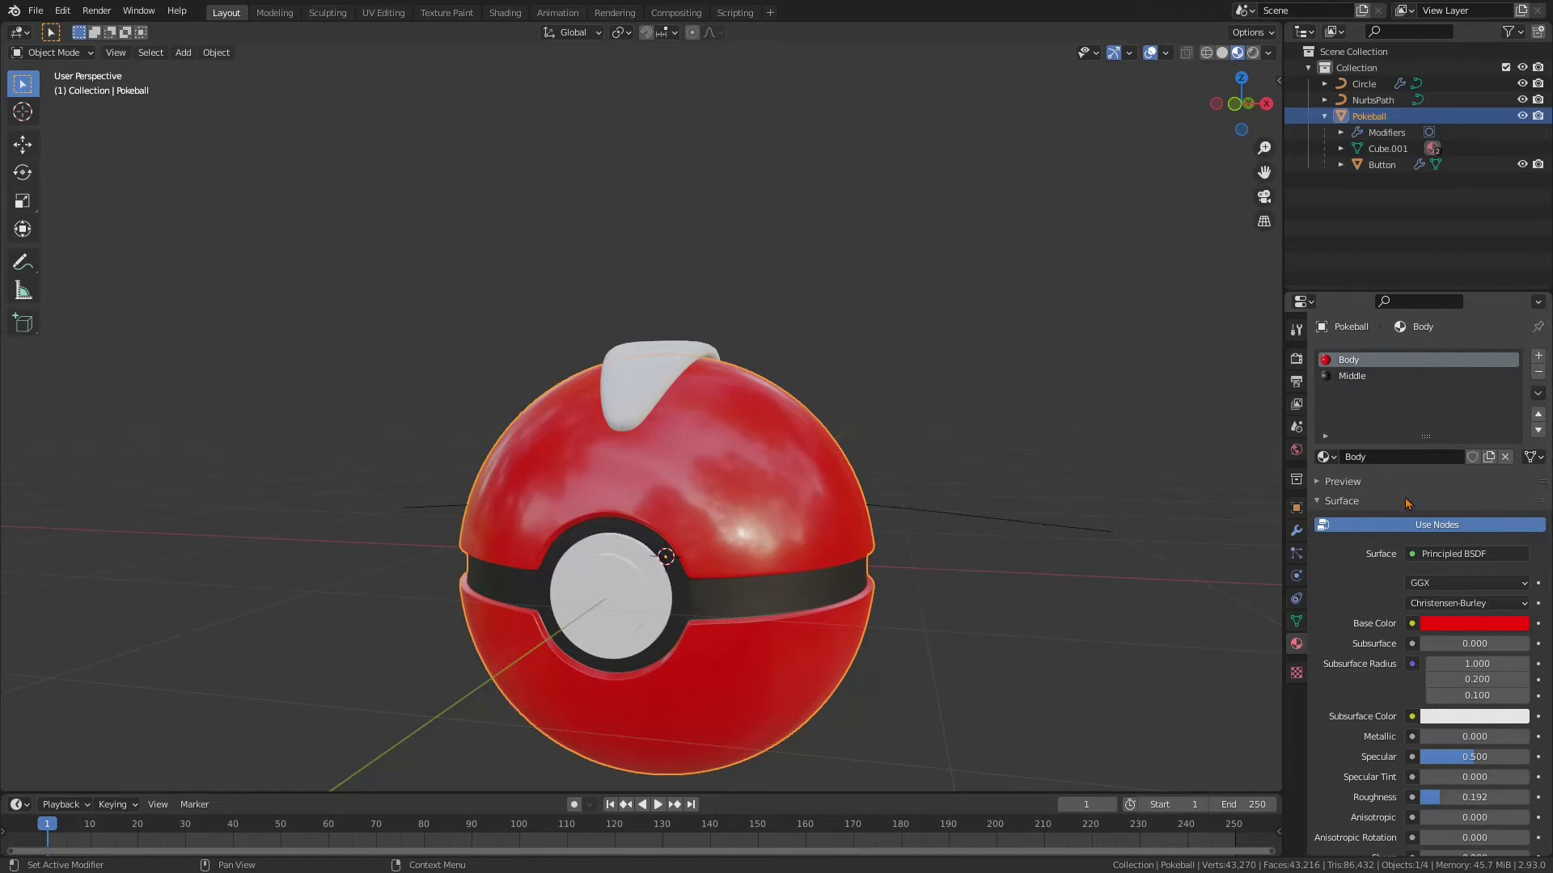
Change the Body material's base color to a neutral white at full brightness
click(1436, 625)
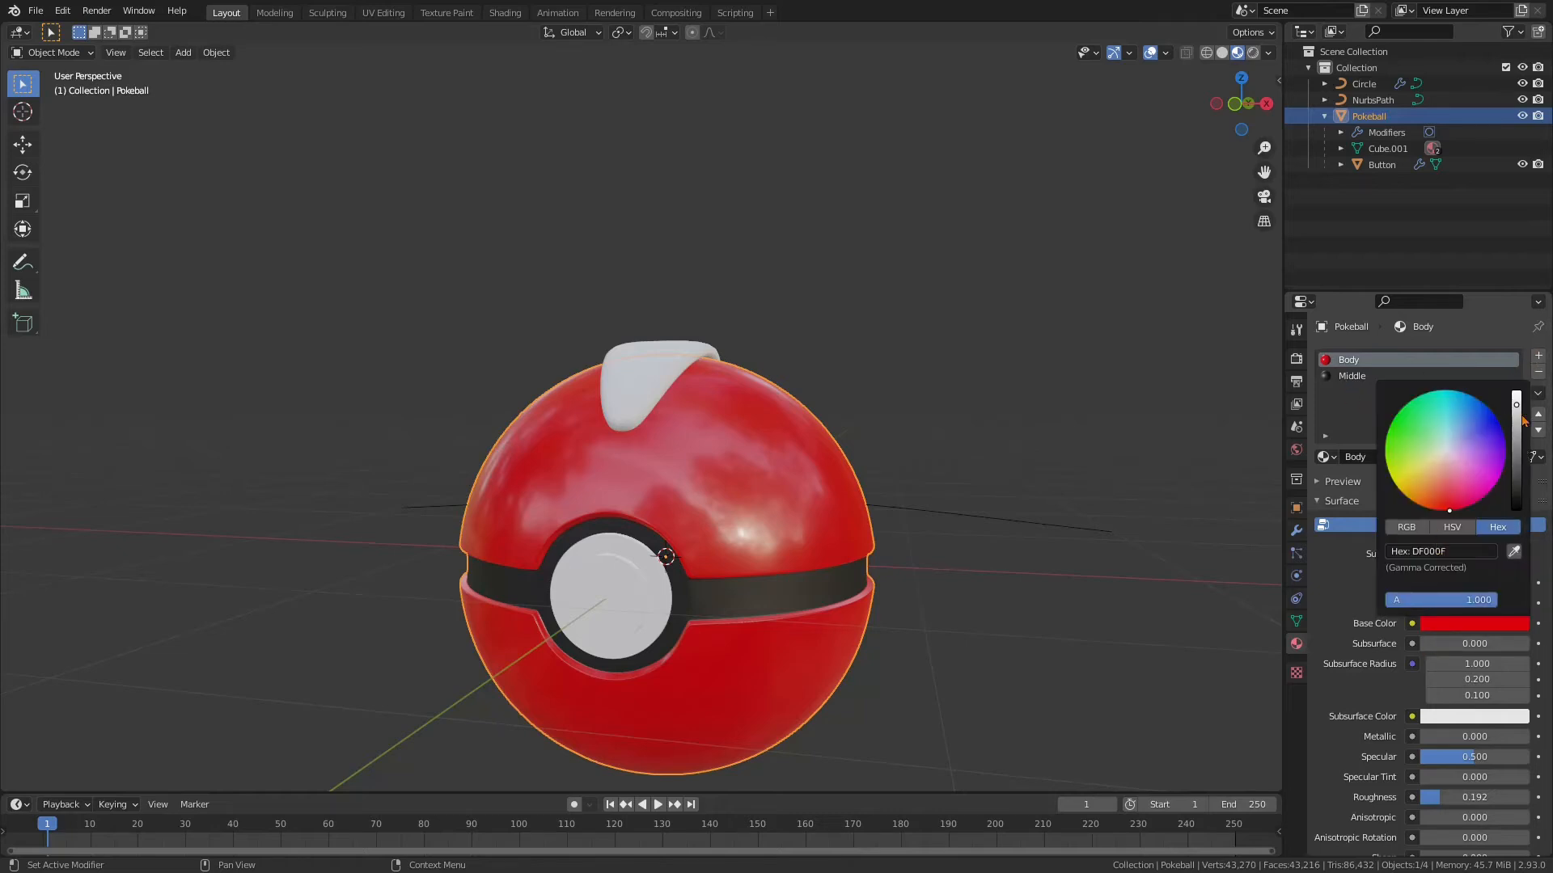
click(1406, 527)
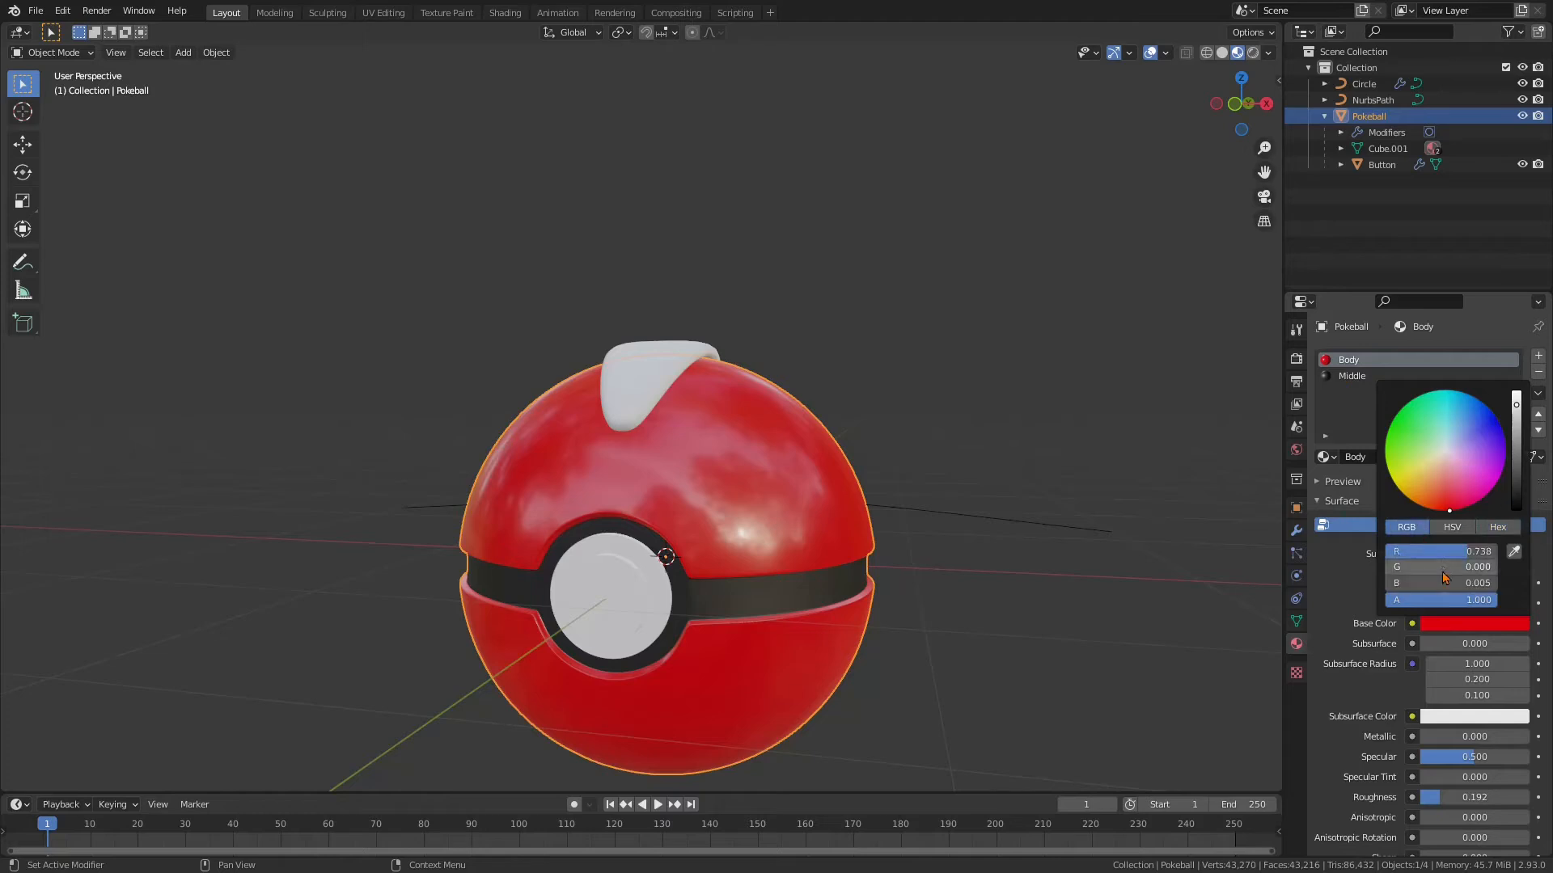
drag(1437, 560, 1436, 523)
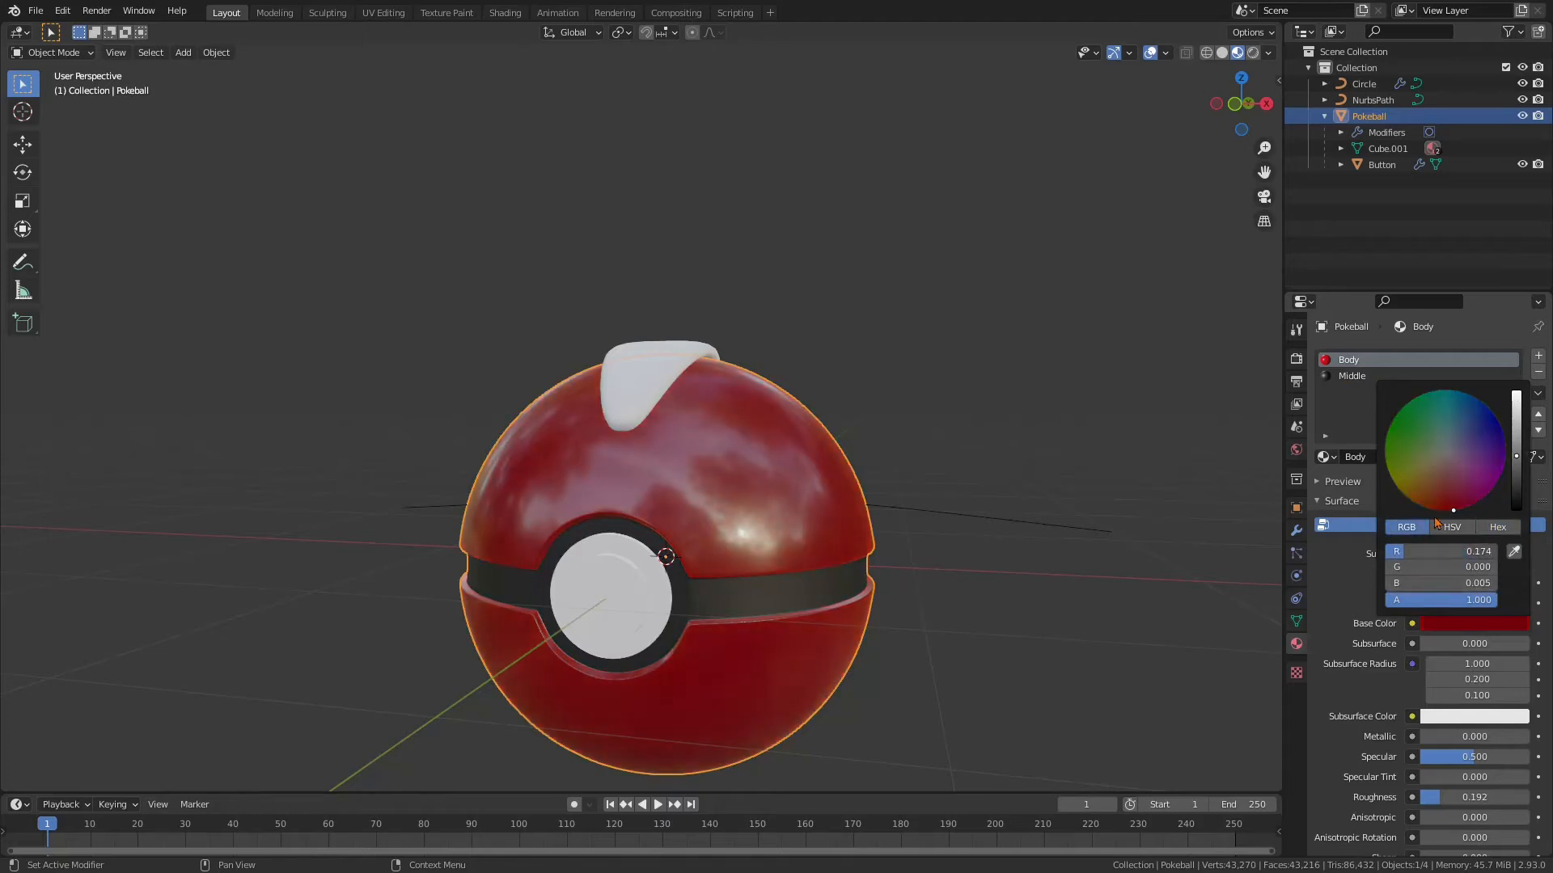
key(BackSpace)
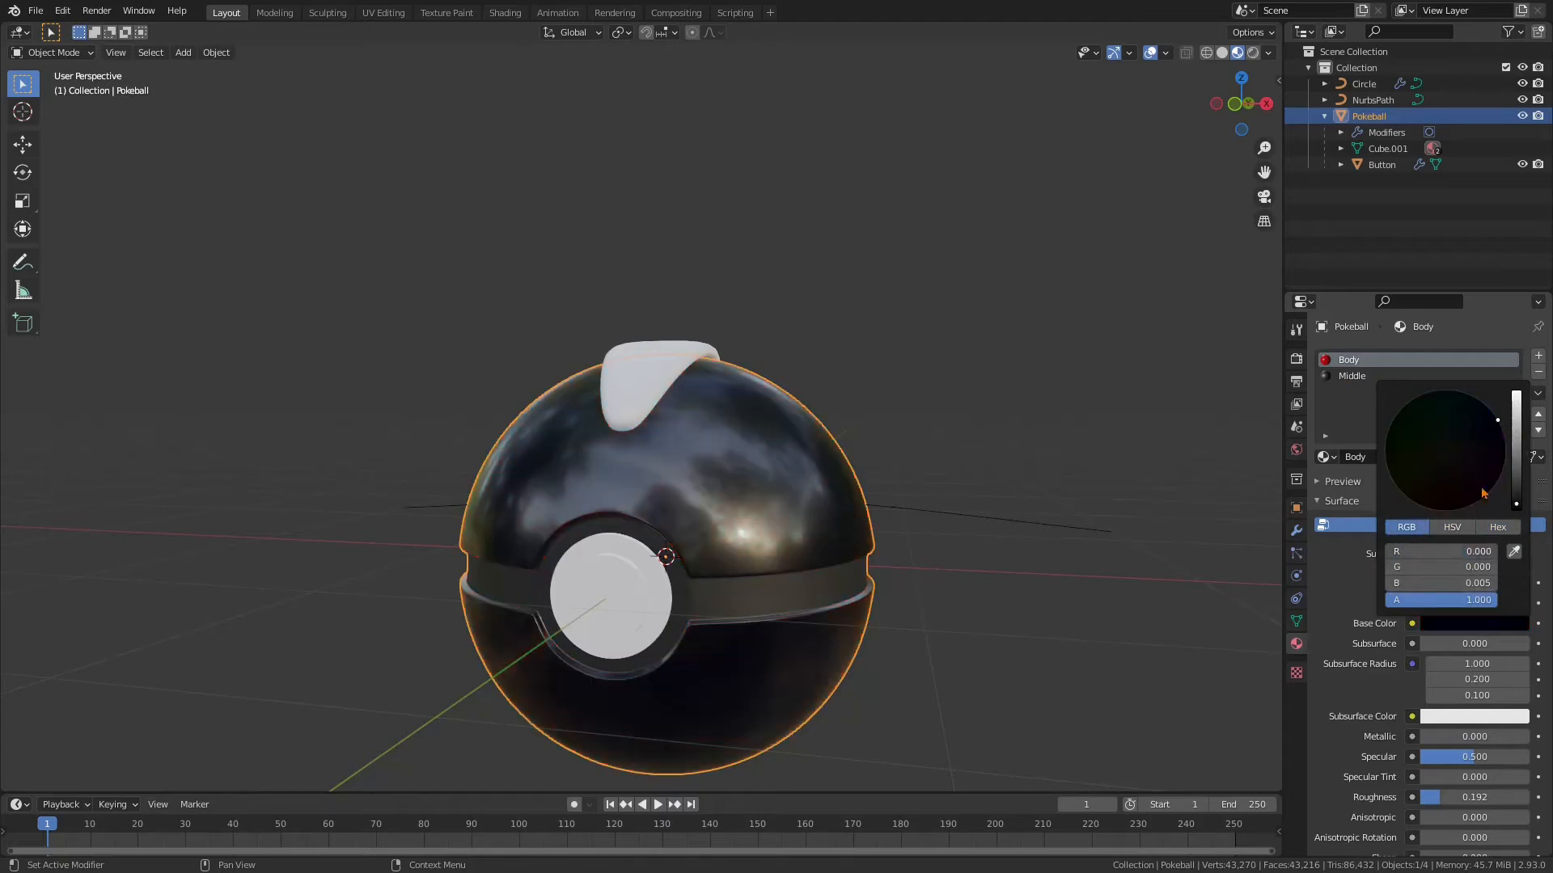
drag(1525, 441, 1518, 407)
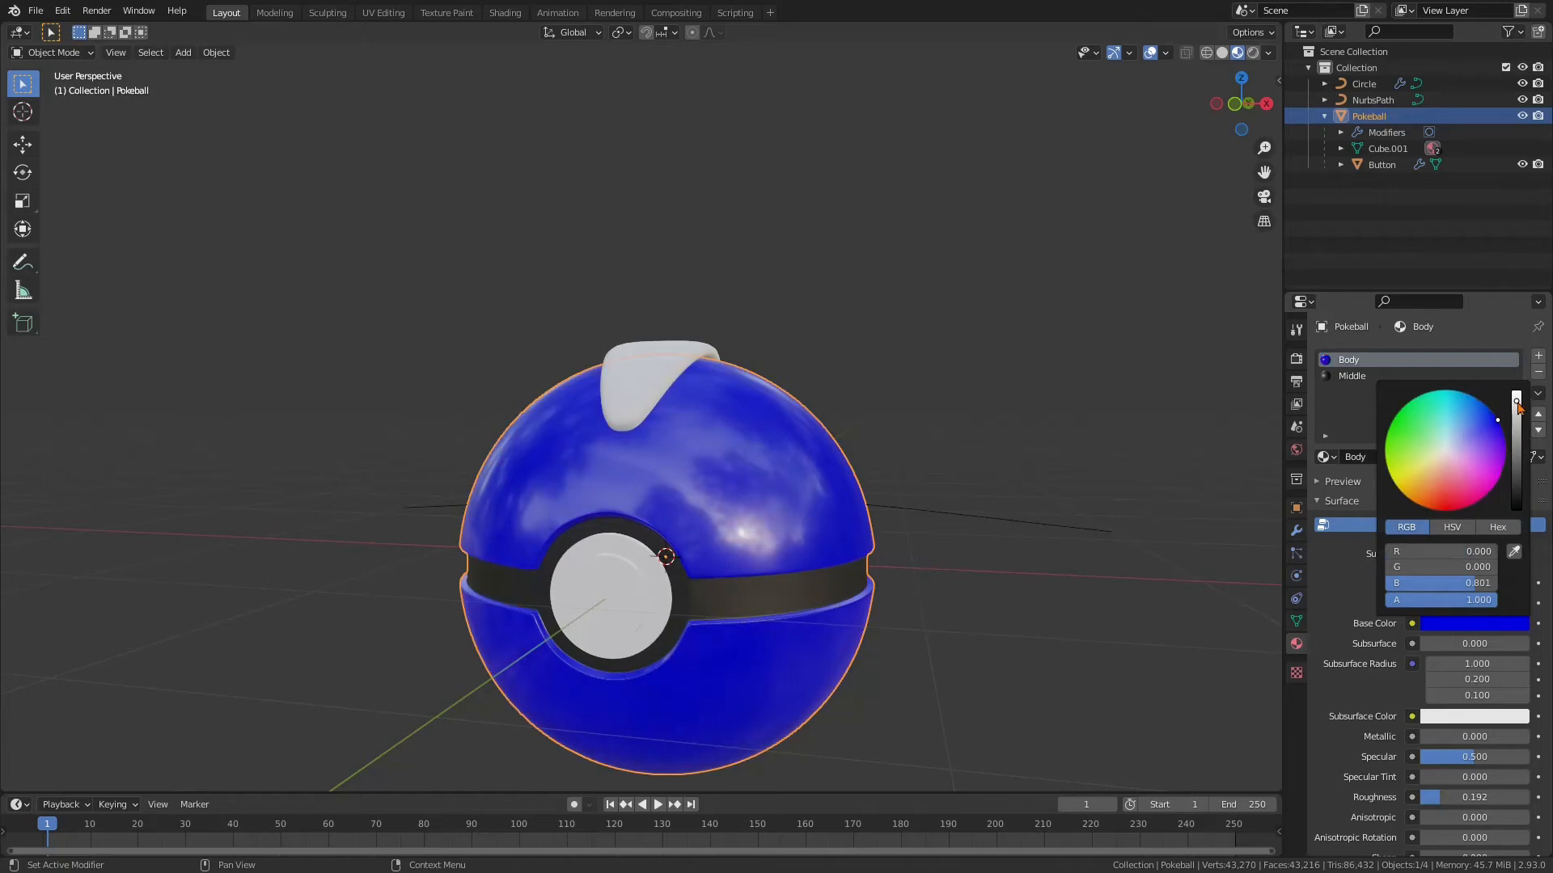
key(BackSpace)
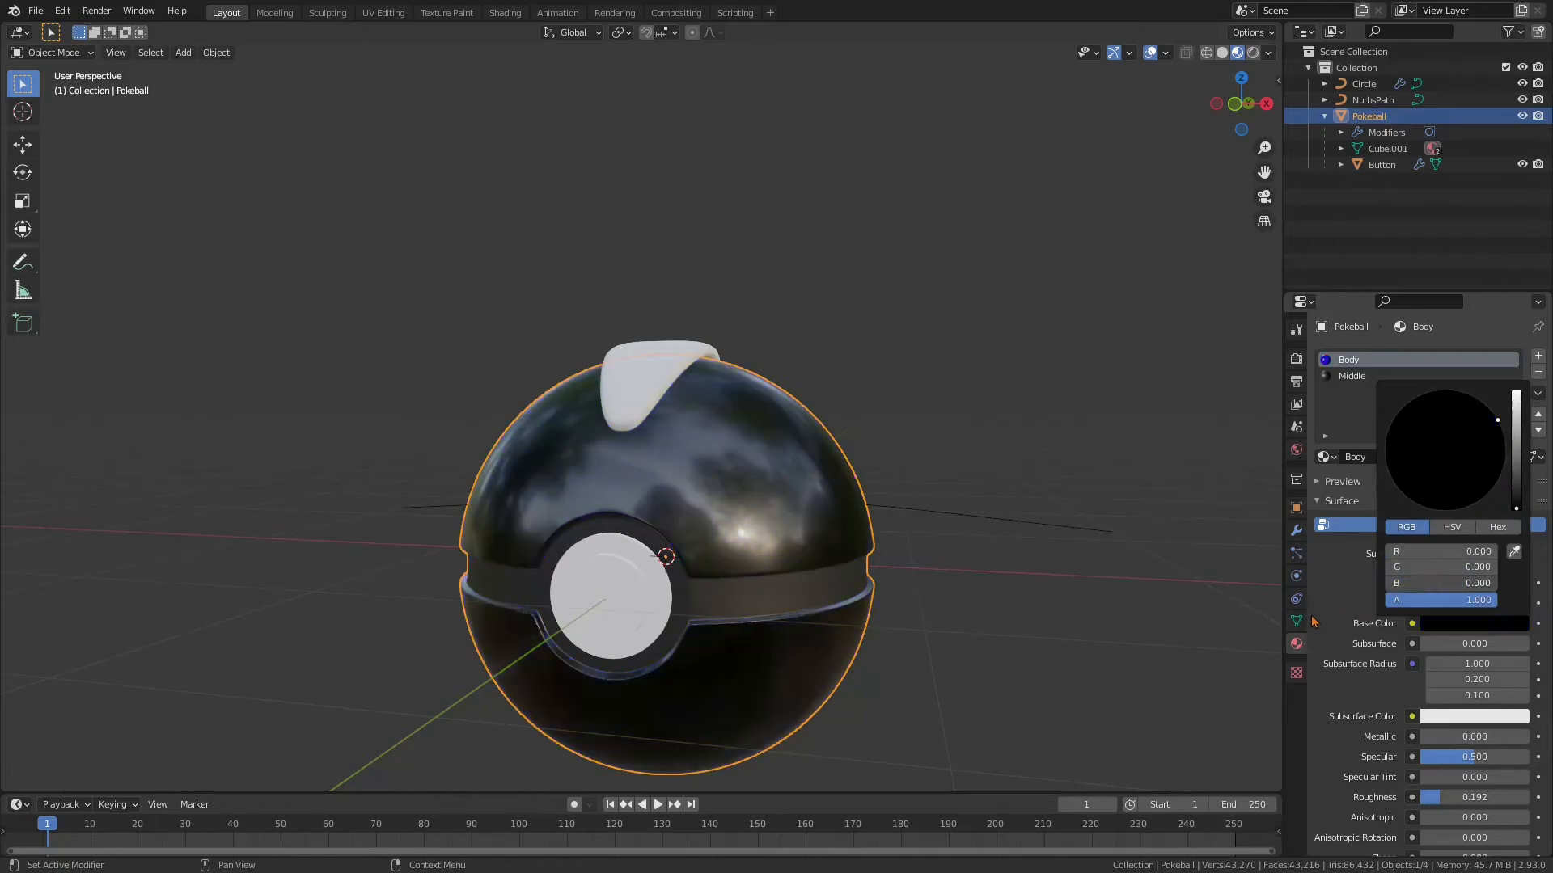
drag(1518, 424, 1517, 392)
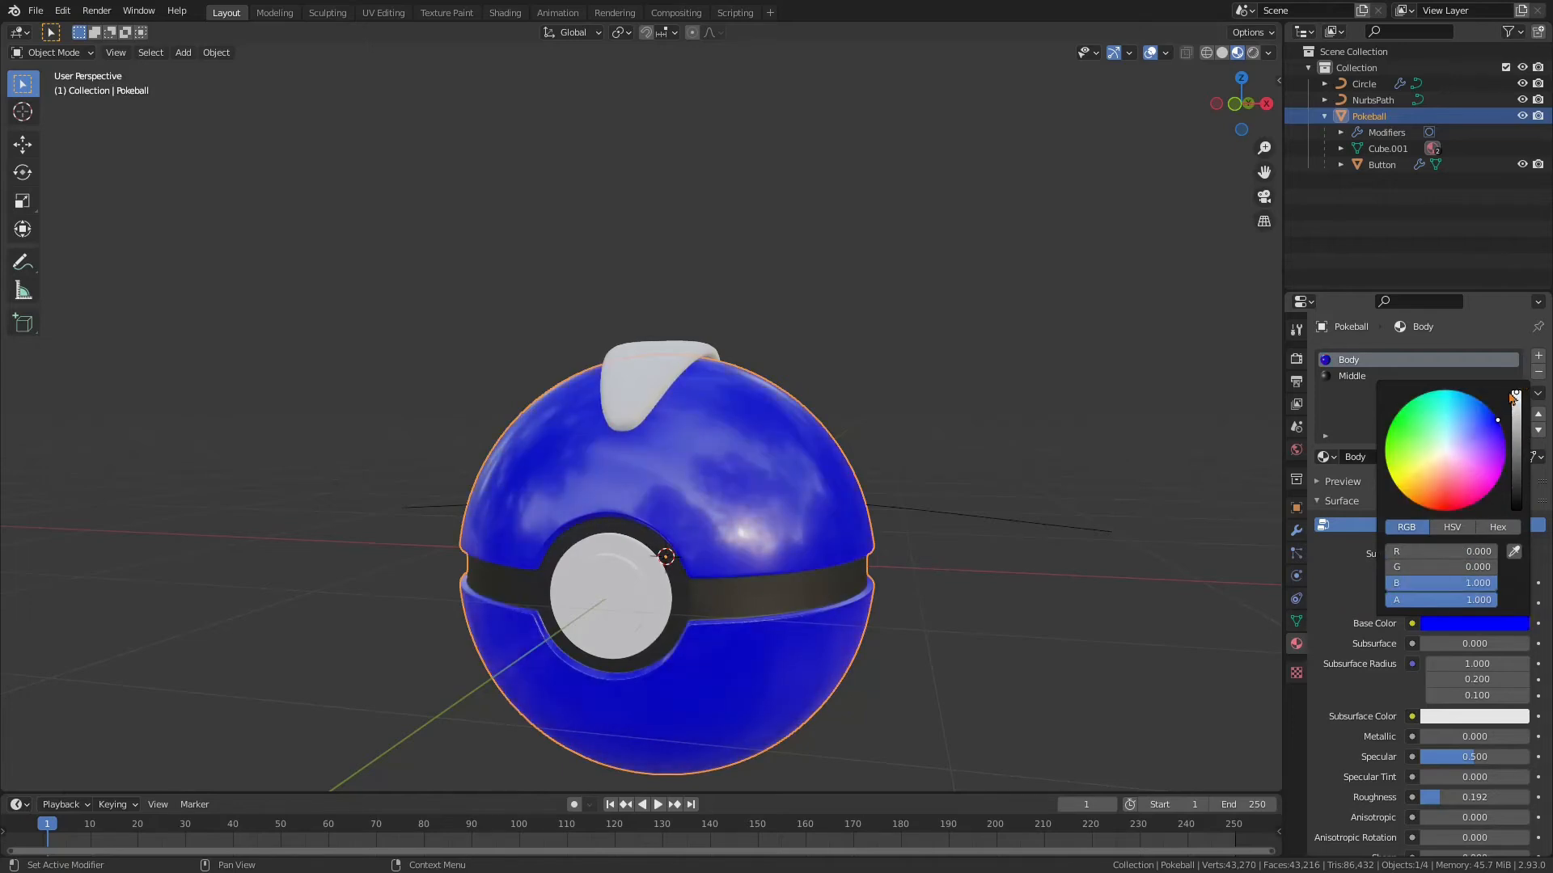
click(1444, 449)
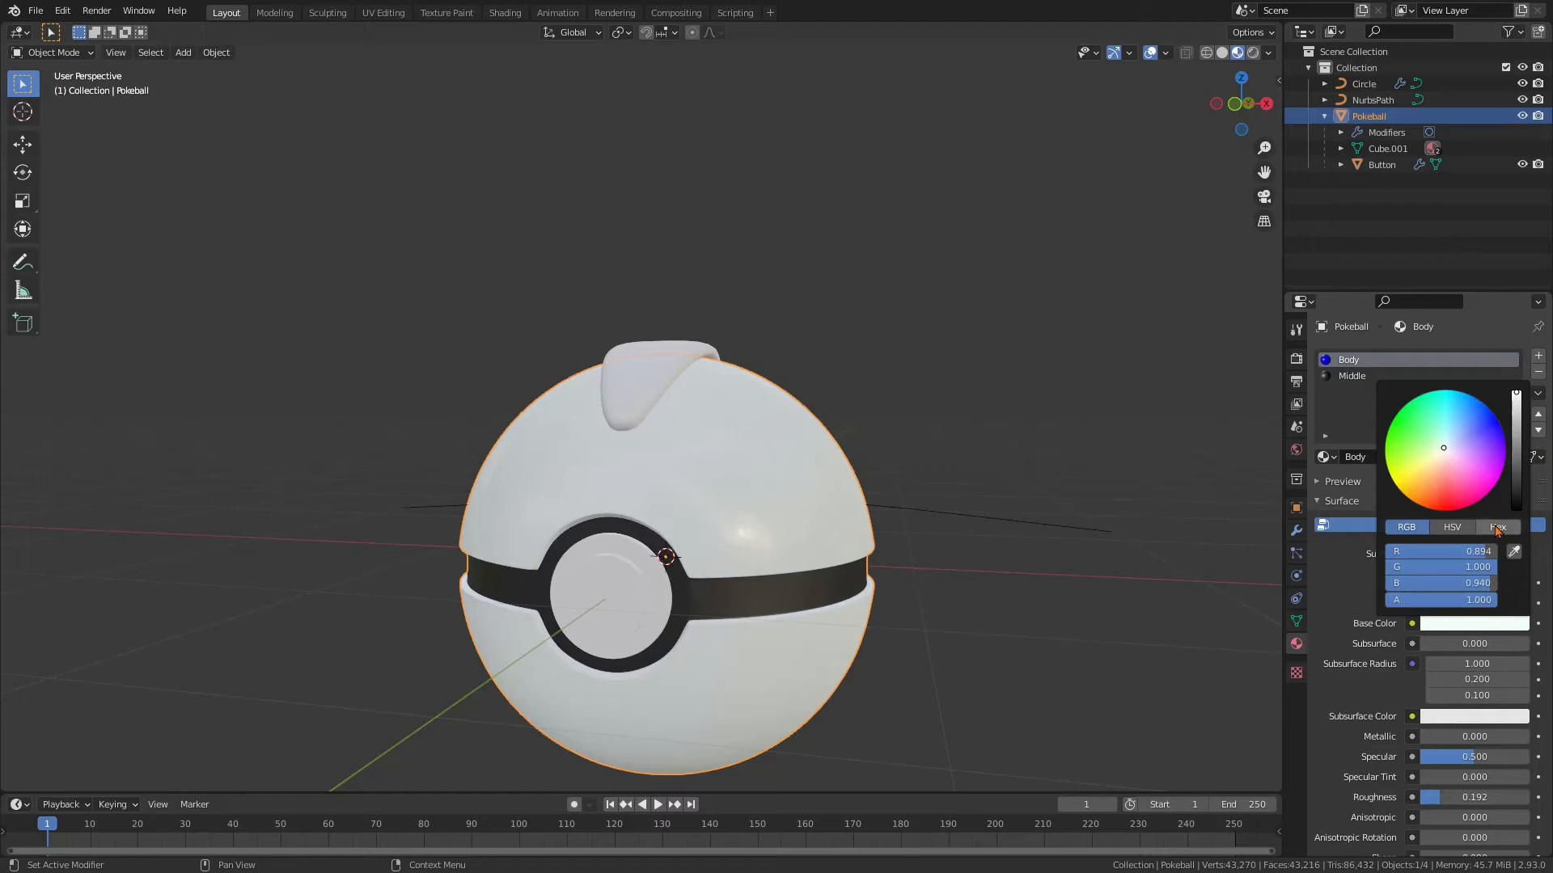
click(1493, 566)
click(1492, 556)
drag(1489, 554, 1502, 555)
Create a new material on the raised stripe at the ball's crown and rename it Timer
scroll(1041, 533, down, 4)
middle_drag(1056, 508, 1124, 541)
scroll(1011, 560, up, 3)
click(751, 391)
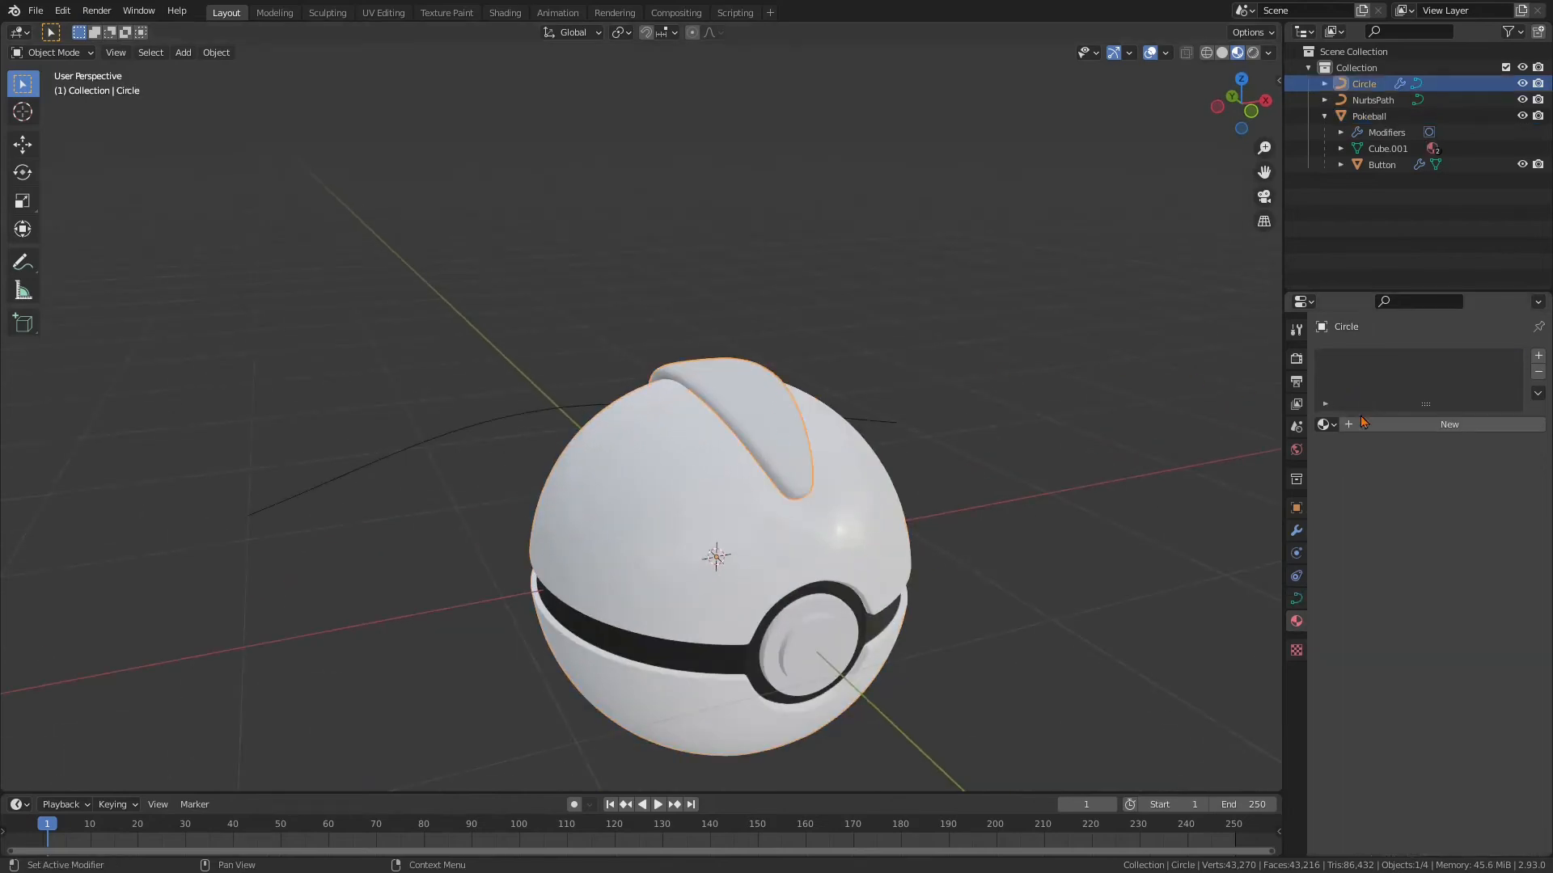
click(1423, 424)
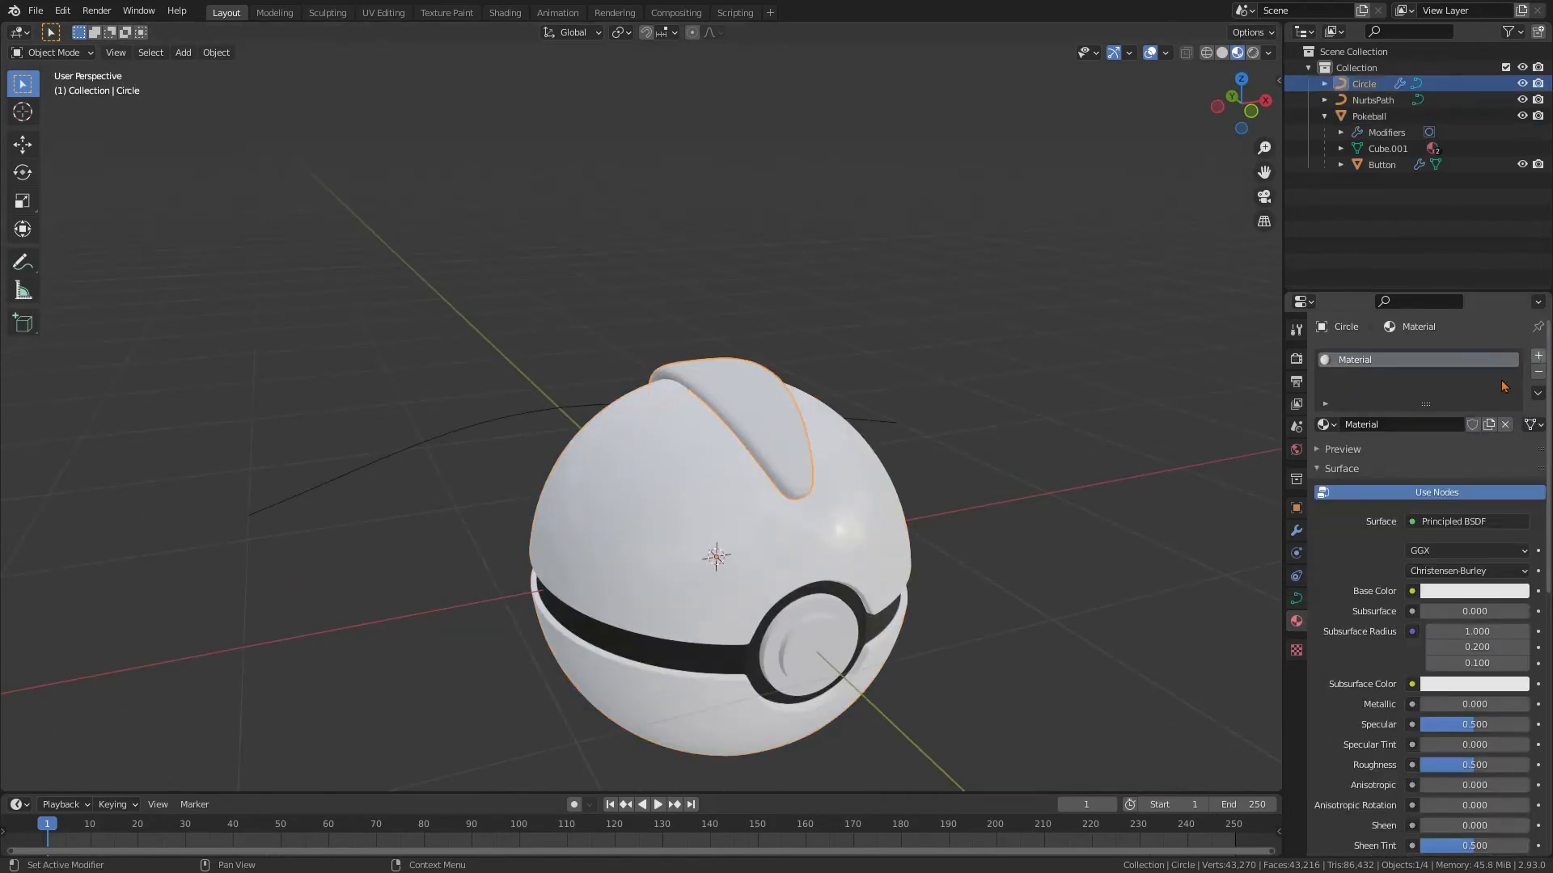
double_click(1344, 362)
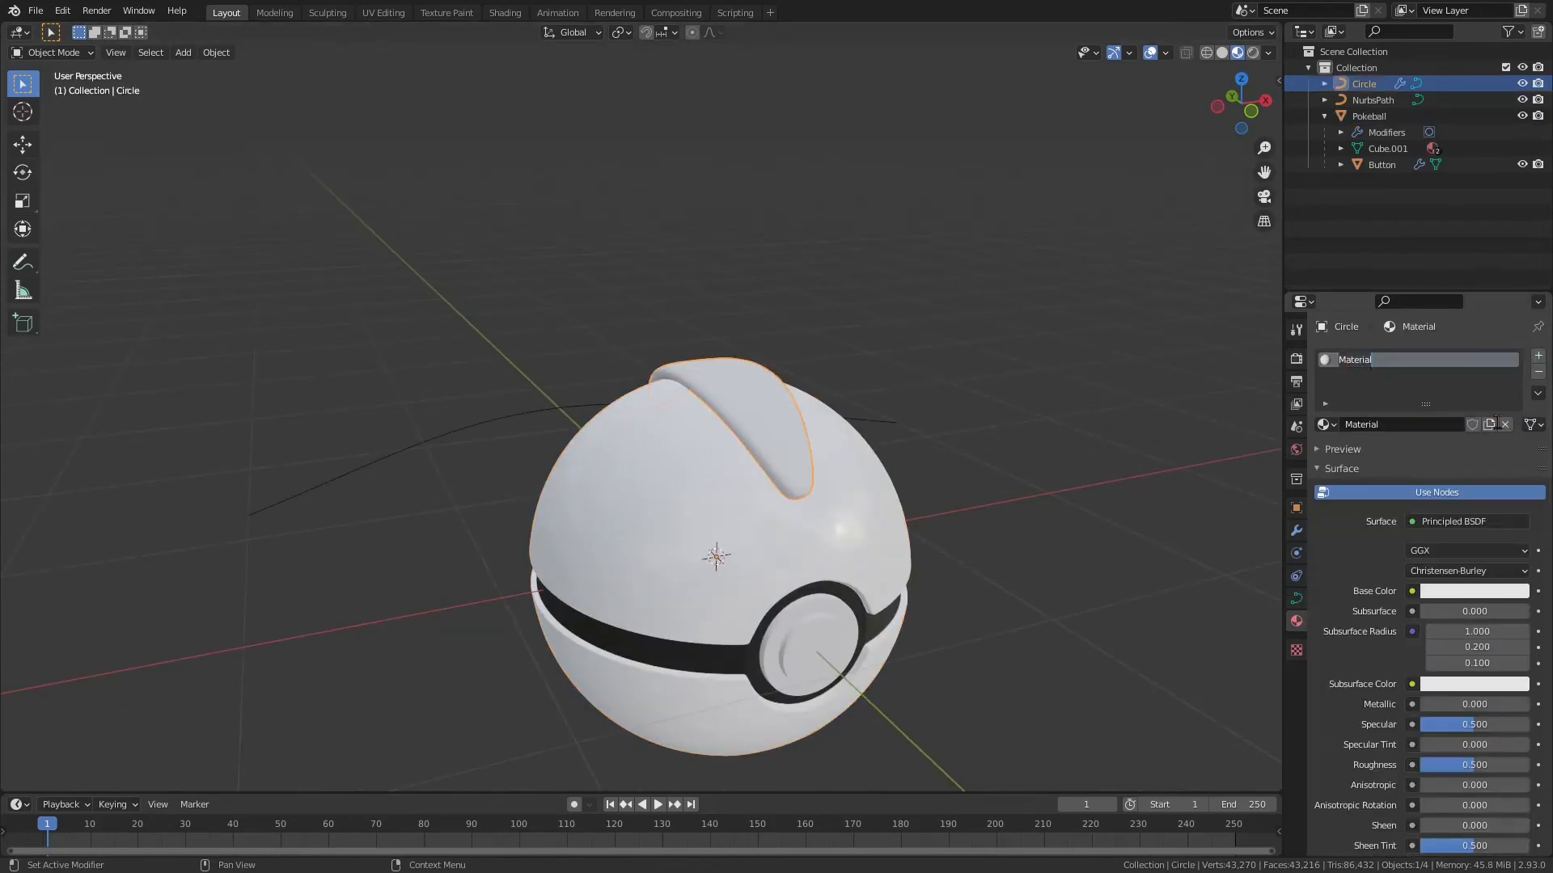
text(Timer)
key(Return)
Set the Timer material's base color to the copied red hex code DF000F
click(1444, 601)
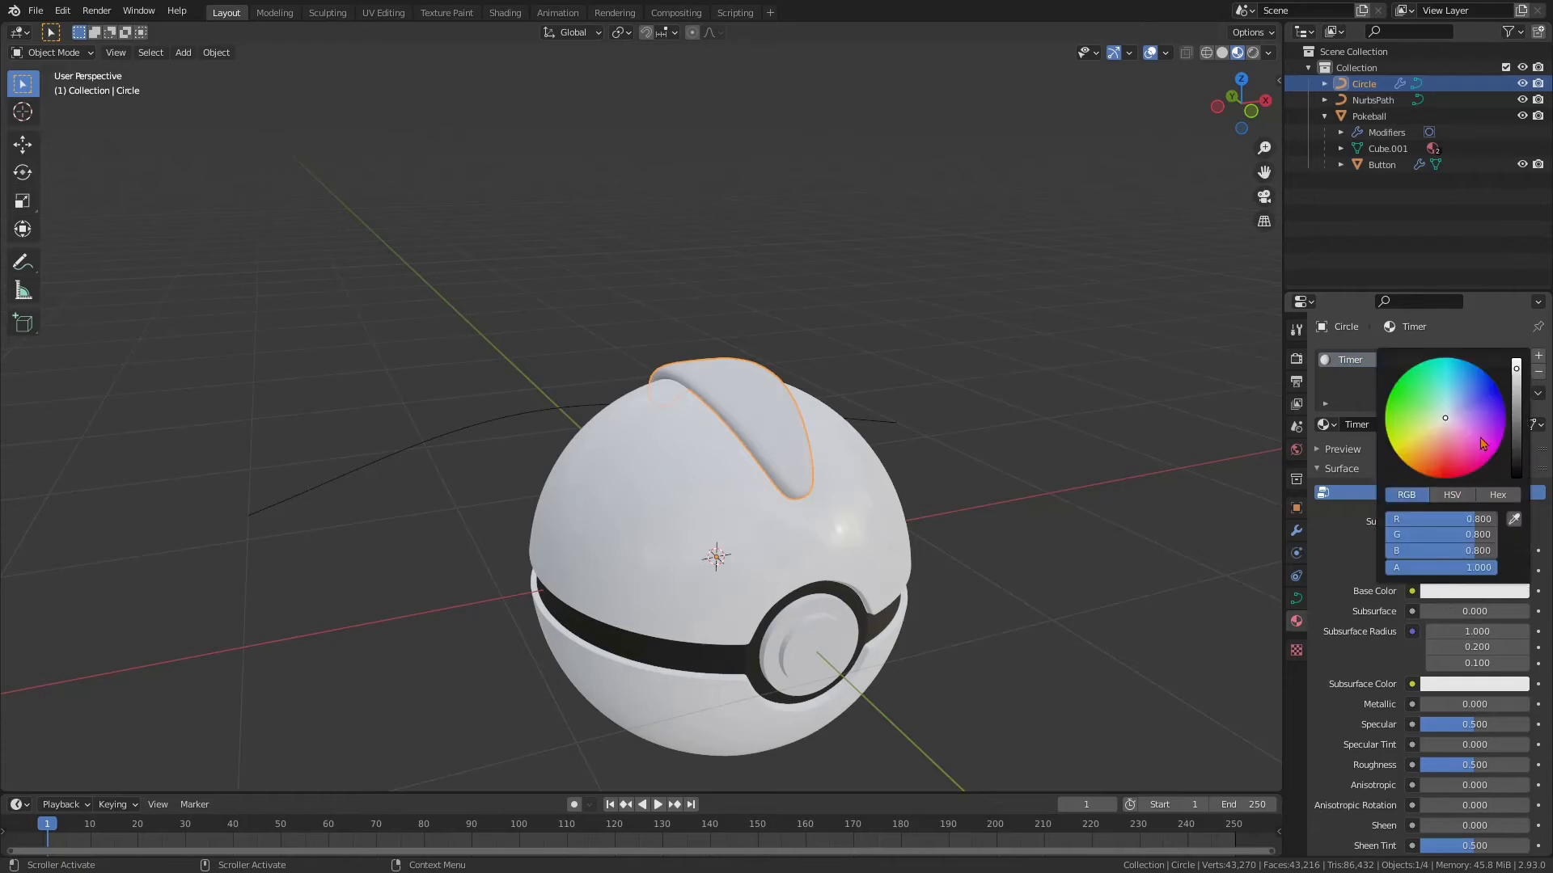
click(1496, 494)
click(1428, 520)
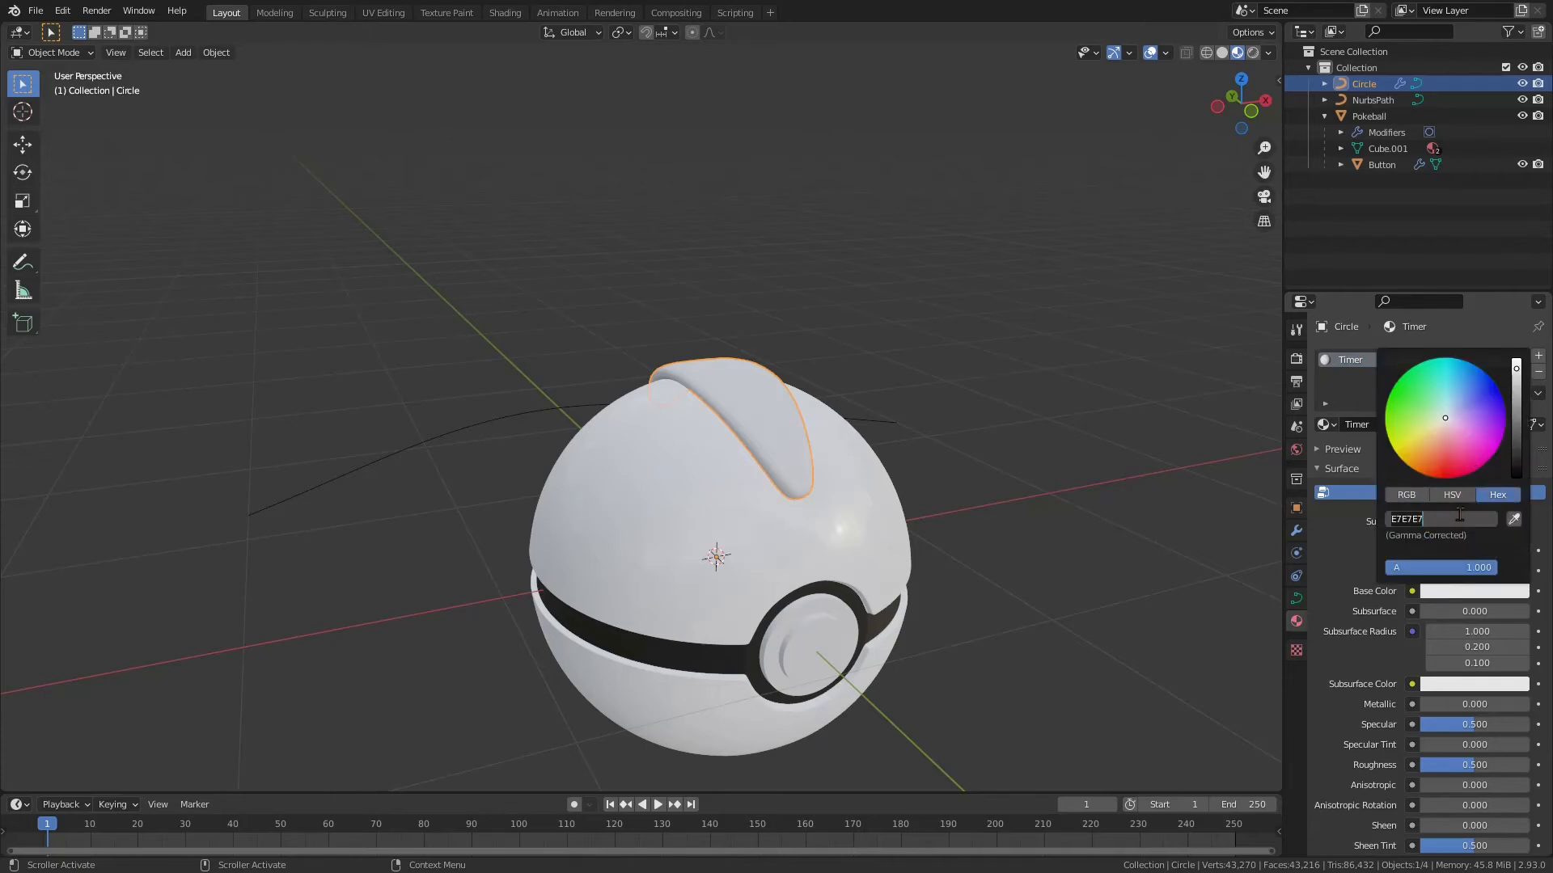
key(ctrl+v)
key(Return)
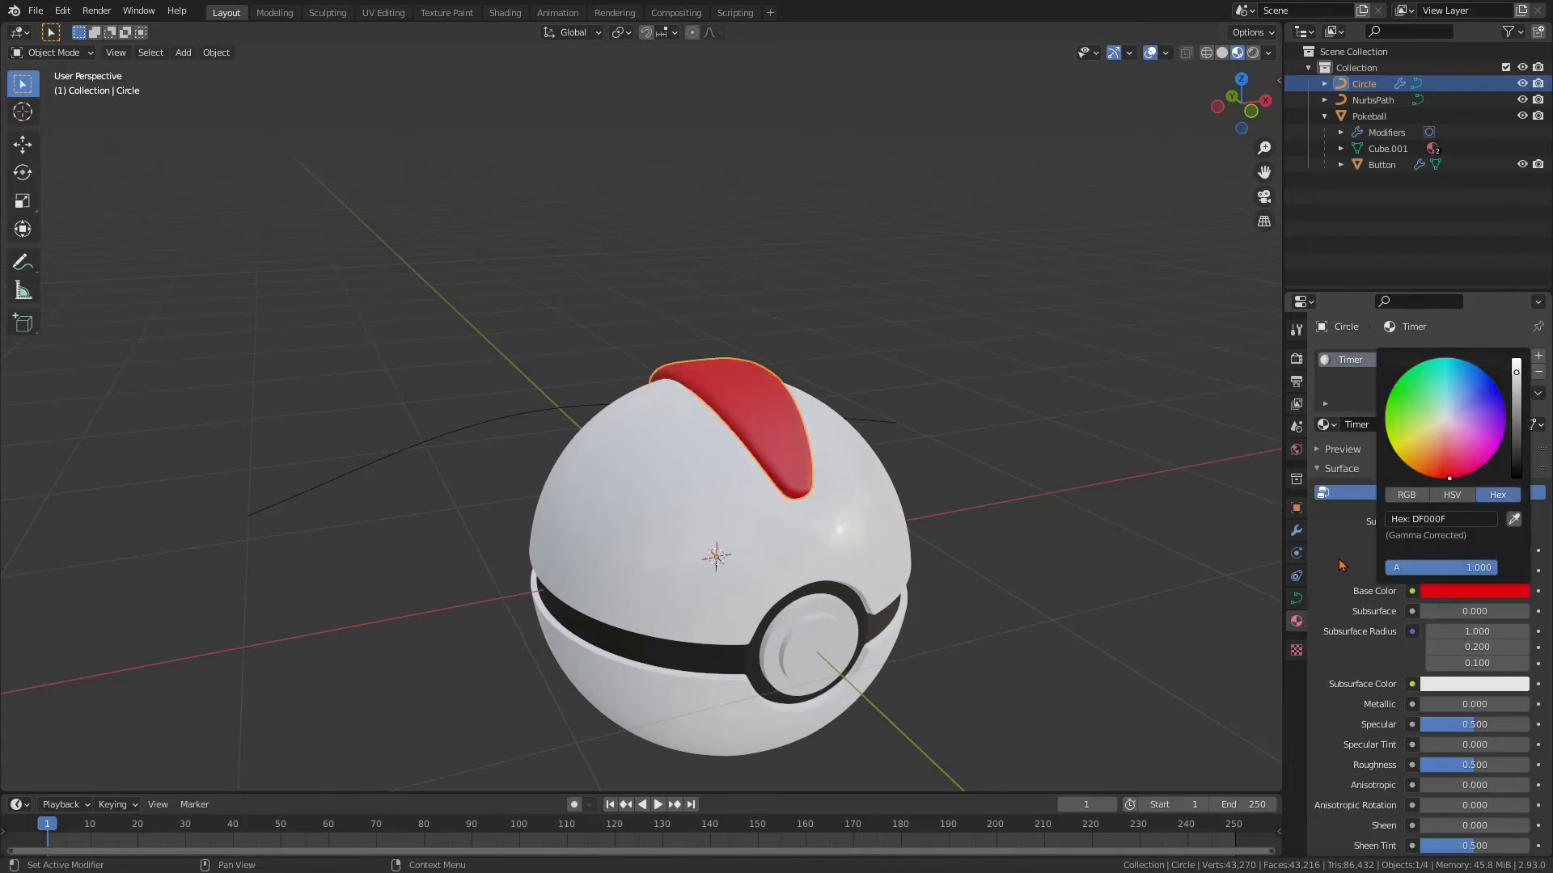
Lower the Timer material's roughness to about 0.103
scroll(1429, 692, down, 5)
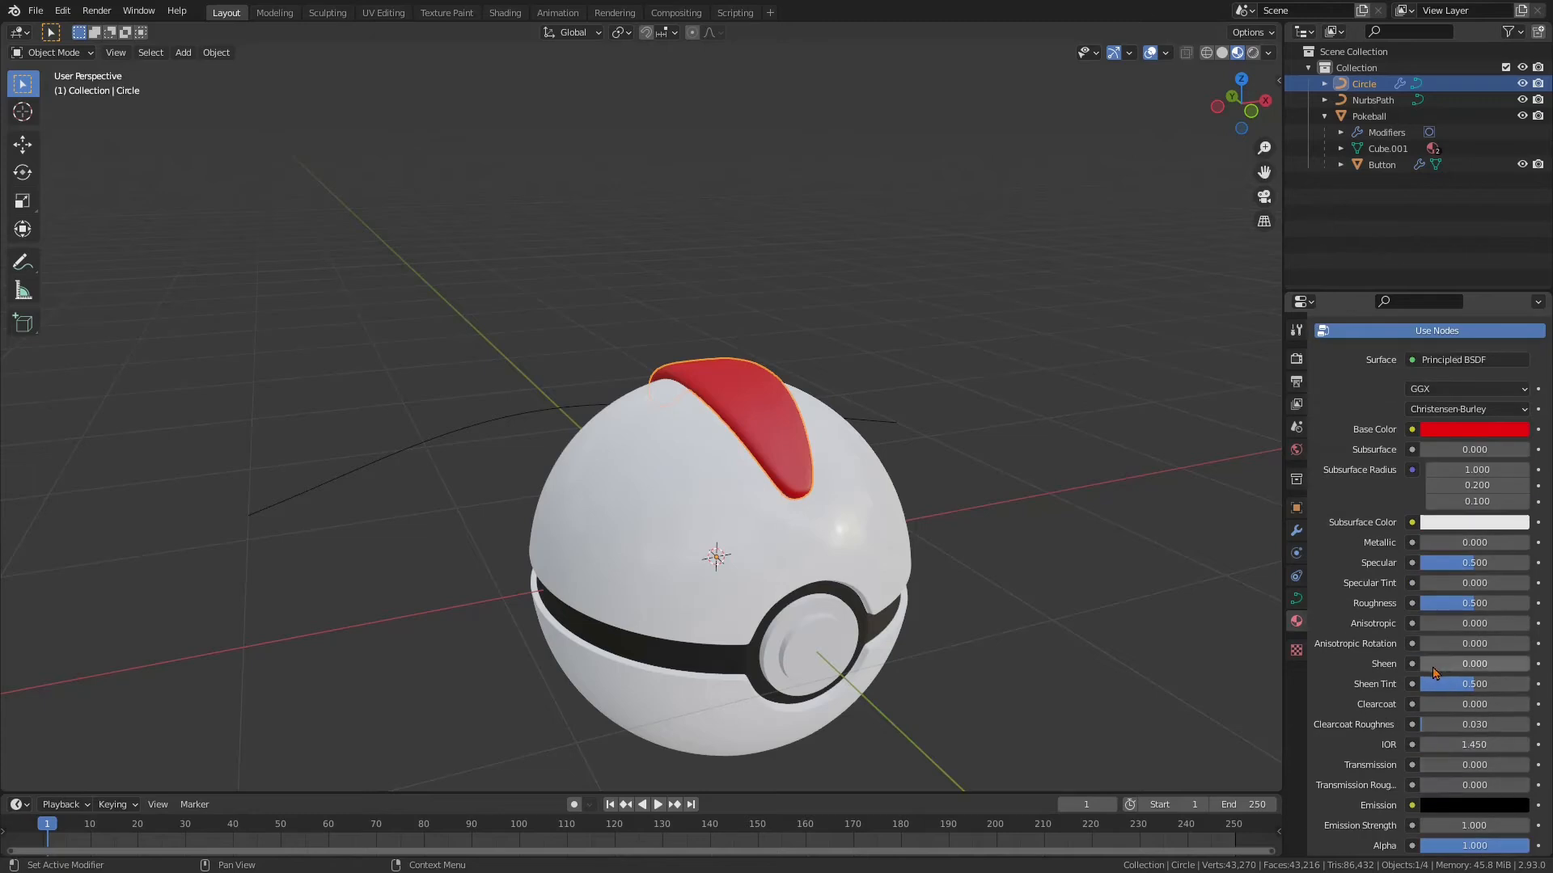
drag(1447, 605, 1363, 627)
drag(1449, 604, 1465, 613)
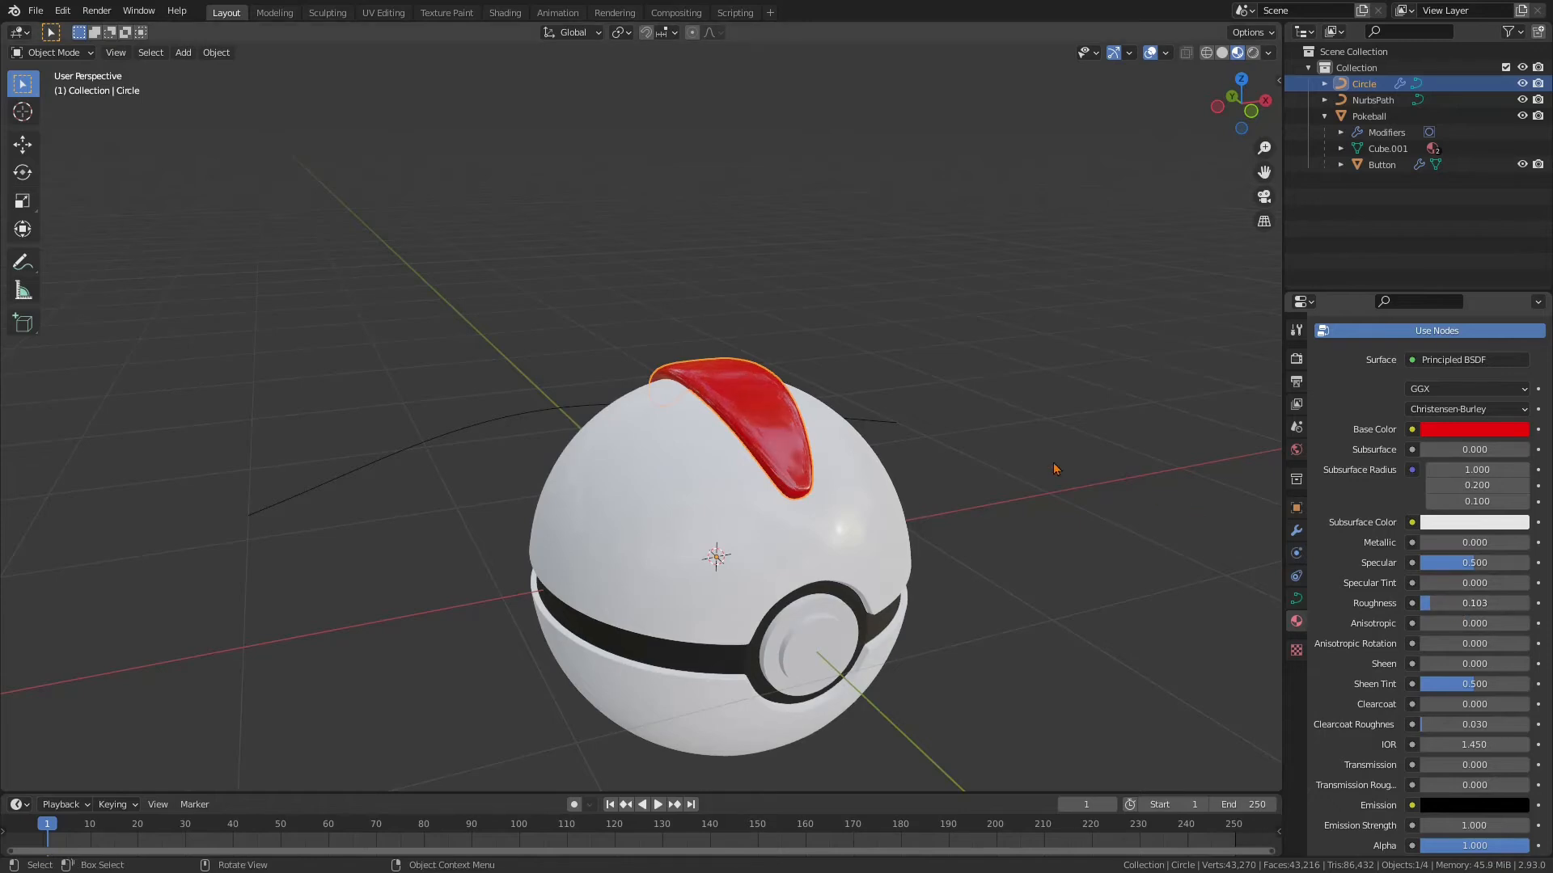
Select the Pokeball, switch to the Shading workspace and enlarge the node editor area showing the Body material
middle_drag(1040, 461, 1016, 430)
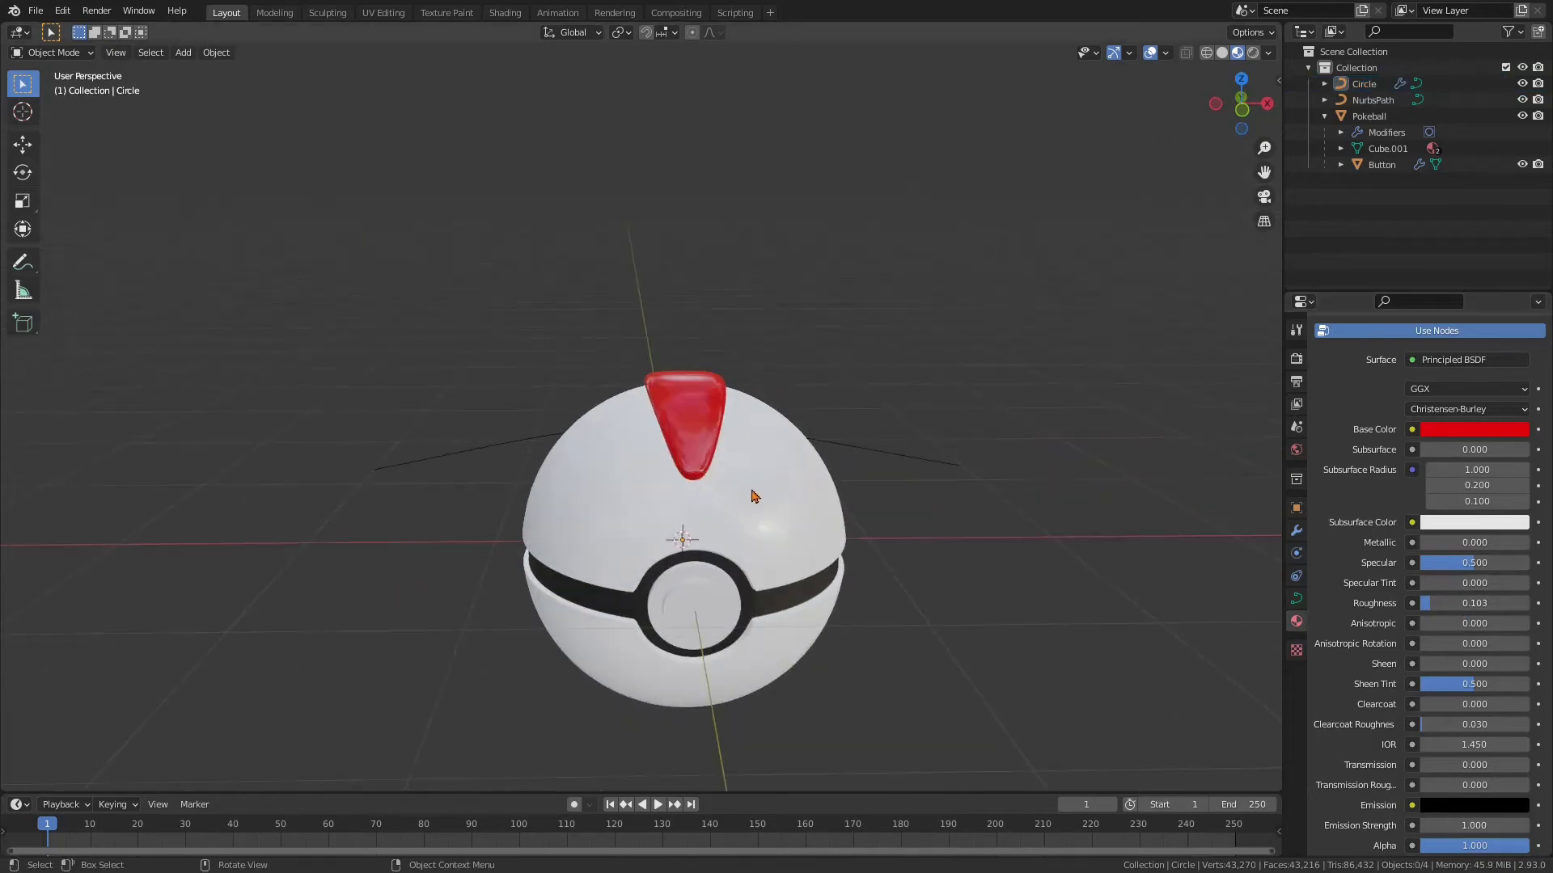
click(791, 483)
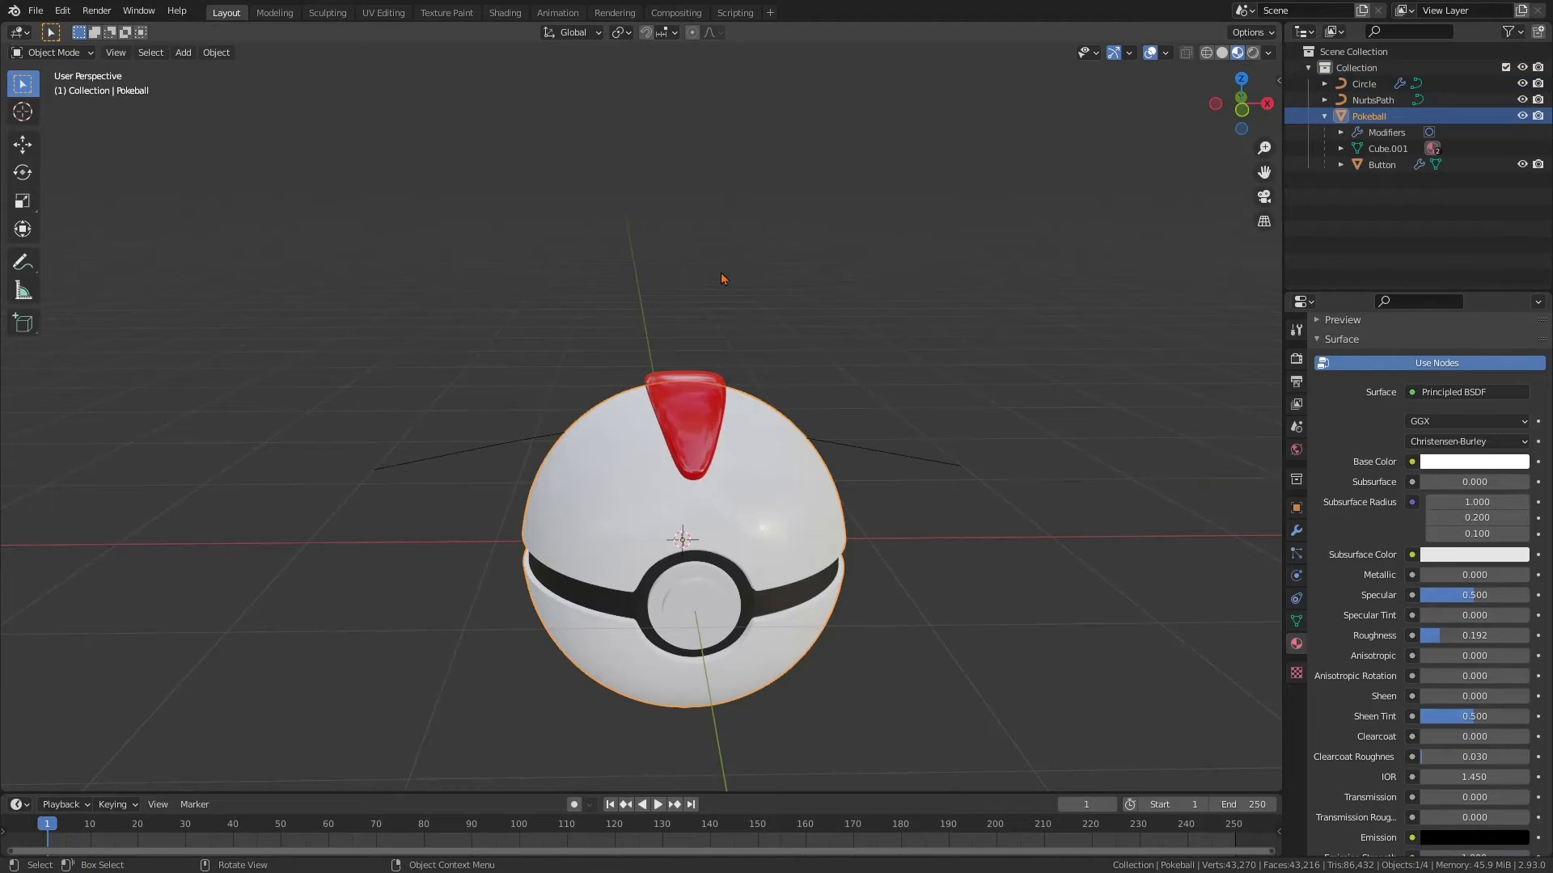
click(504, 13)
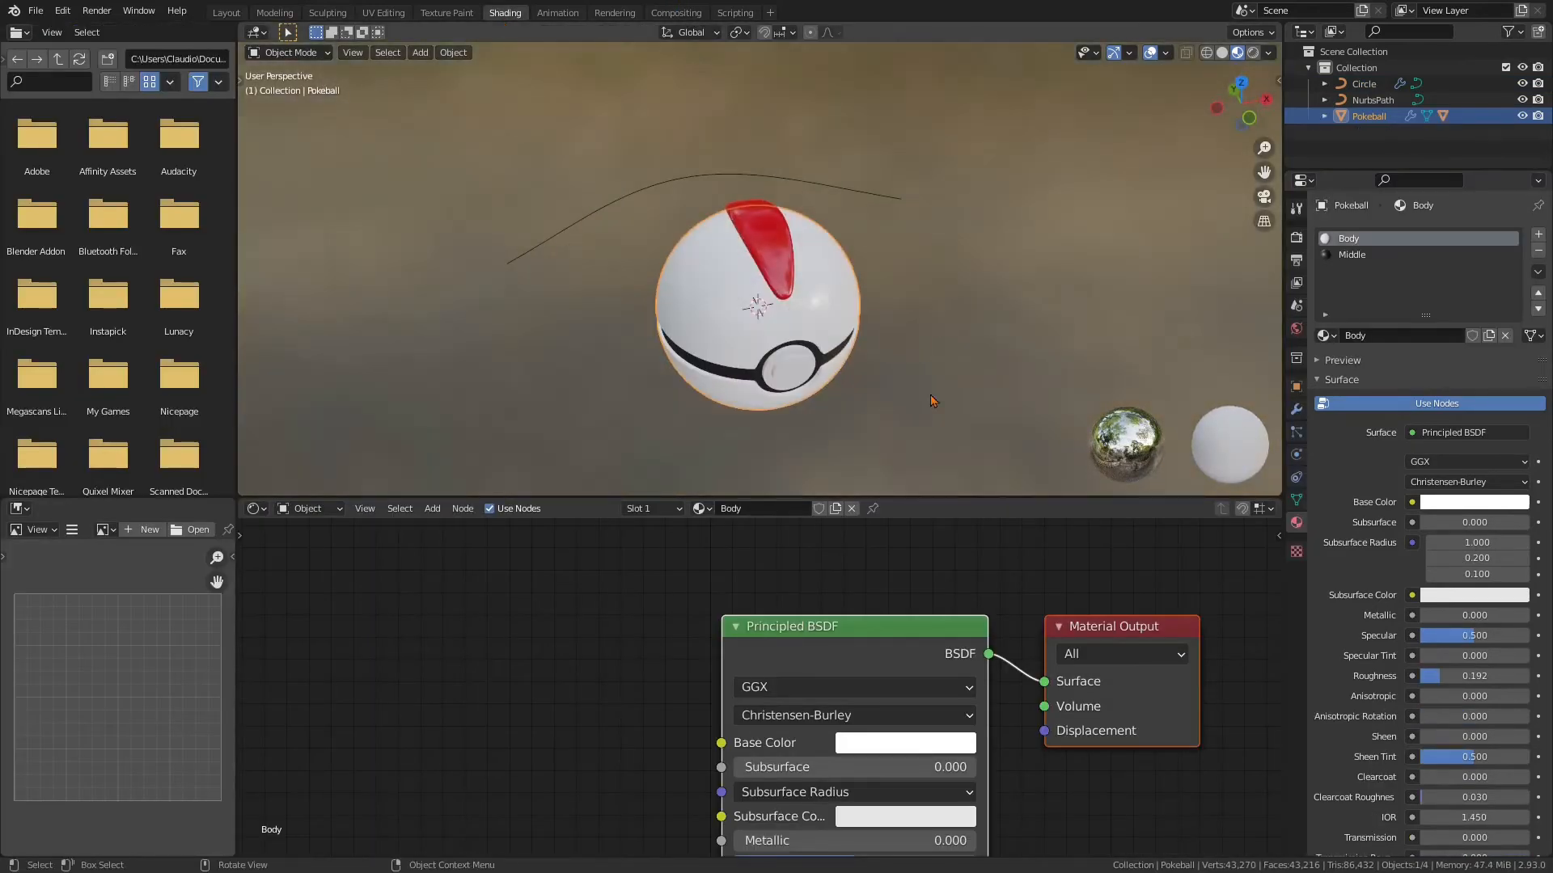
click(980, 431)
scroll(982, 610, down, 2)
scroll(890, 638, down, 1)
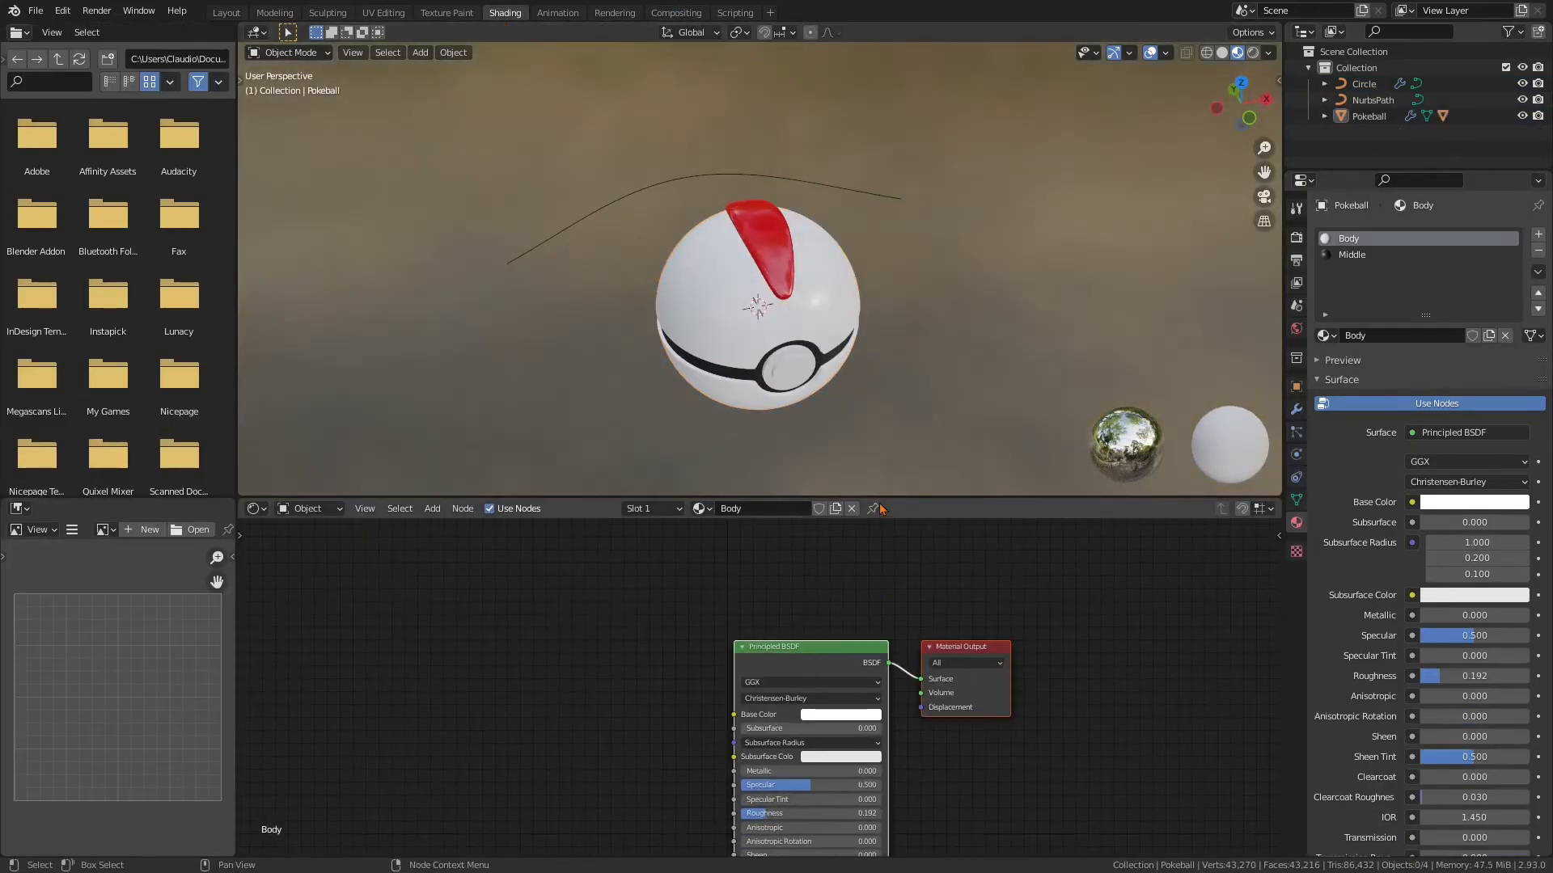
drag(887, 499, 882, 386)
scroll(876, 520, up, 4)
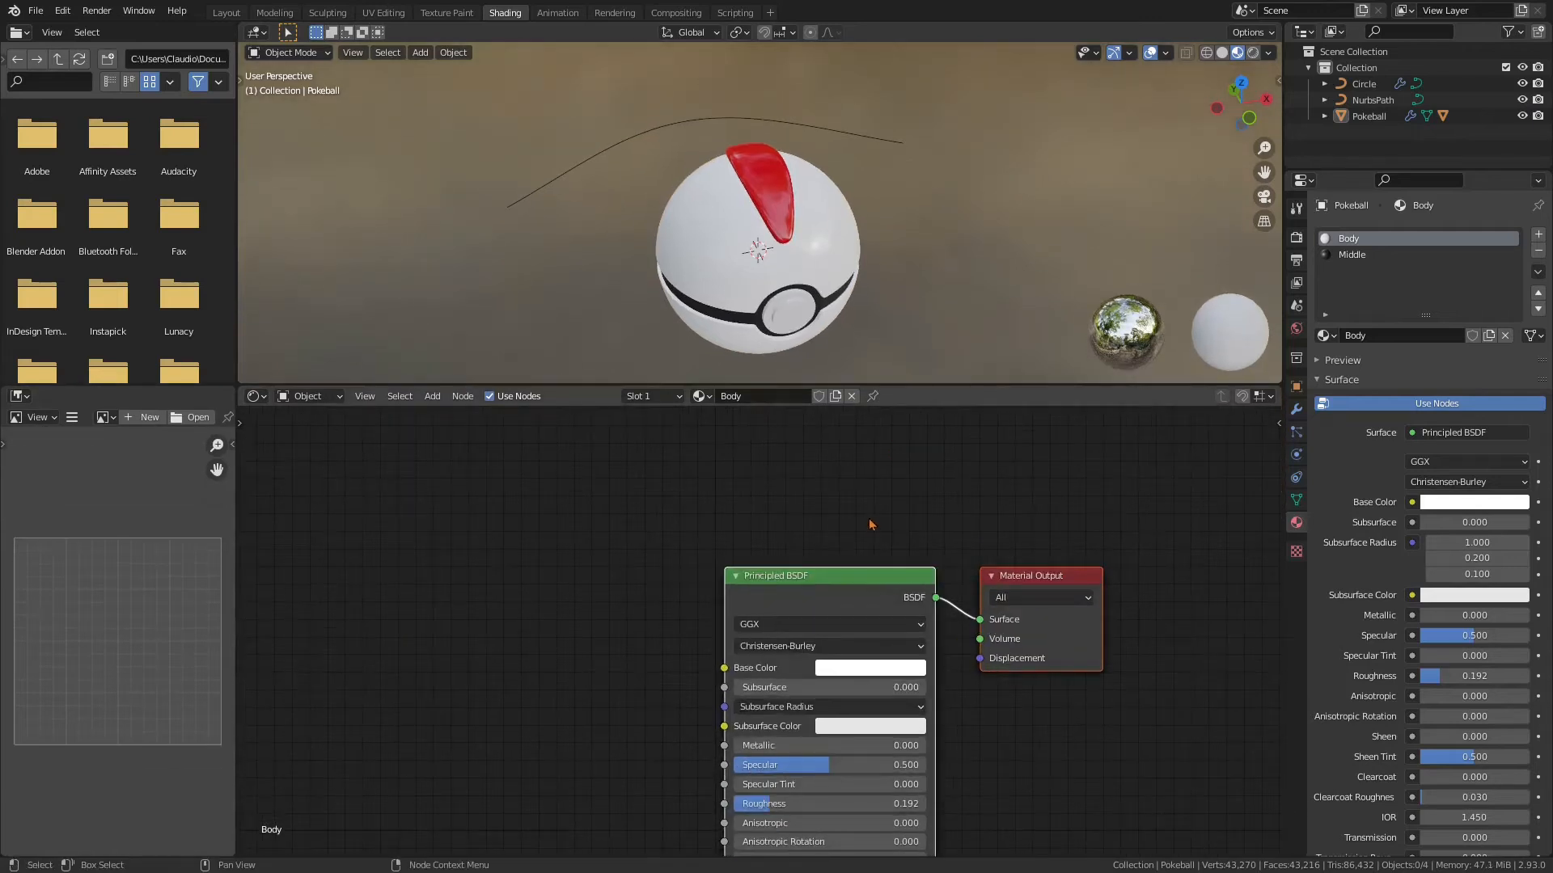
Add a Texture Coordinate, Mapping and Image Texture setup to the Principled BSDF and move the three nodes away from it
middle_drag(870, 521, 950, 417)
scroll(752, 590, up, 1)
click(746, 596)
click(907, 488)
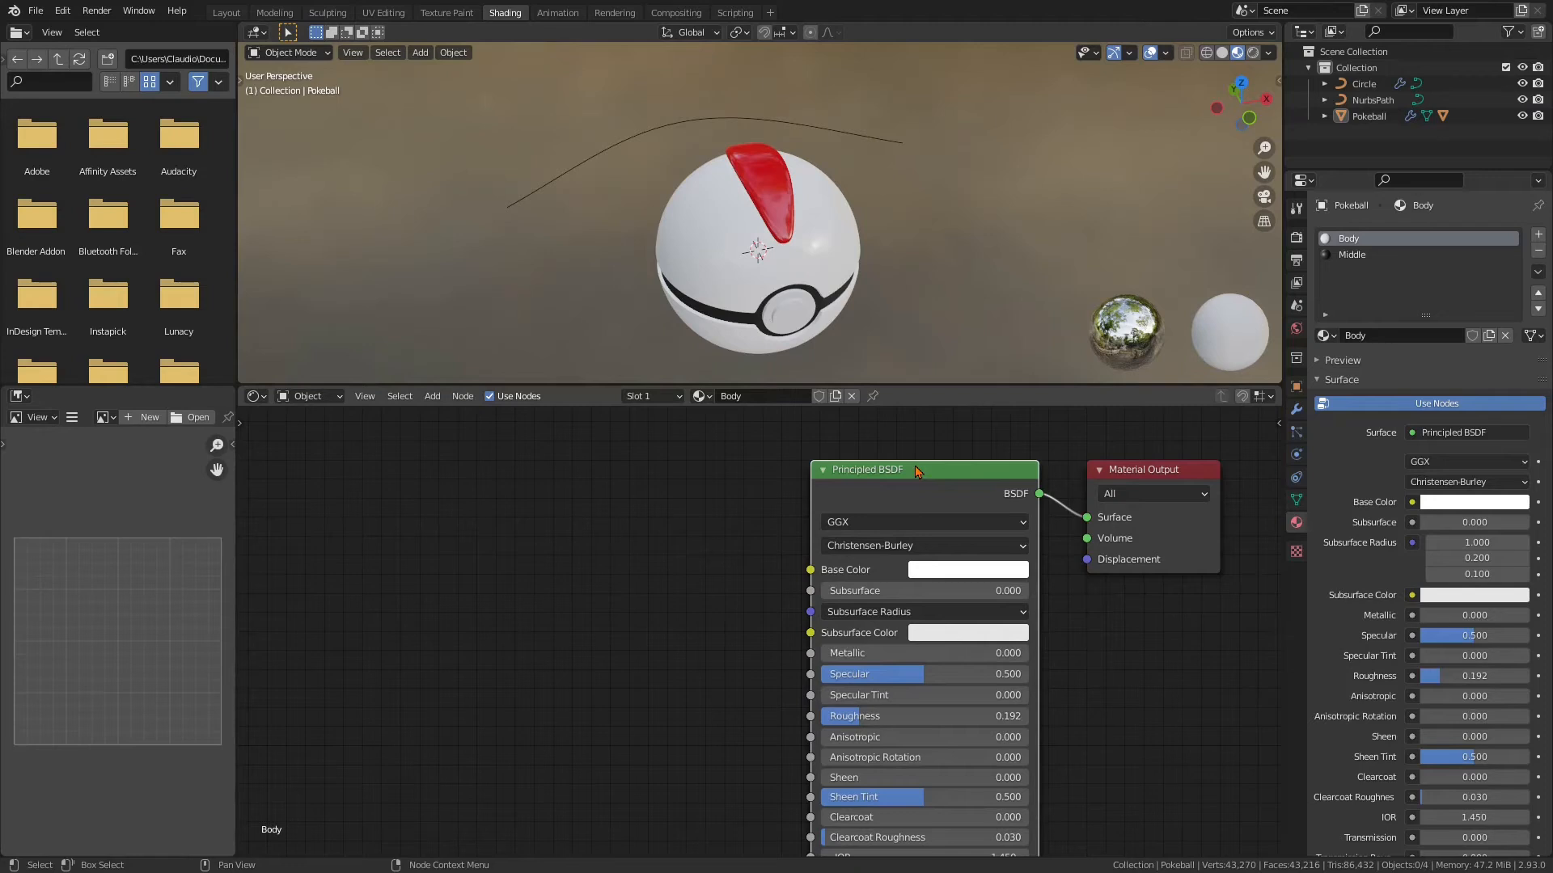
key(ctrl+t)
scroll(717, 550, down, 2)
middle_drag(718, 547, 846, 501)
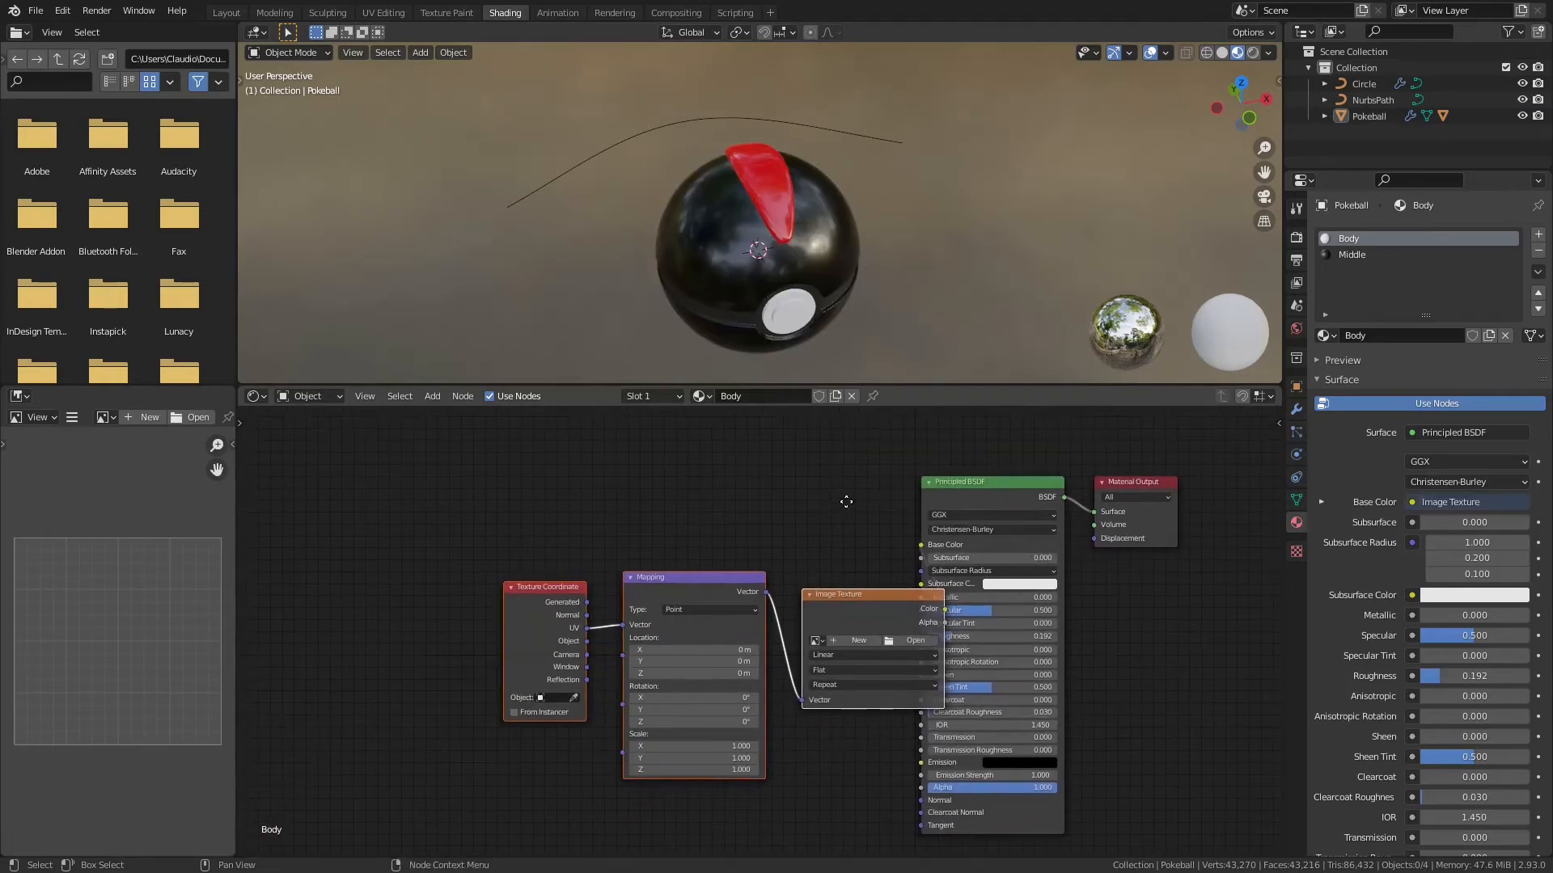
scroll(759, 566, up, 1)
drag(481, 547, 877, 649)
key(g)
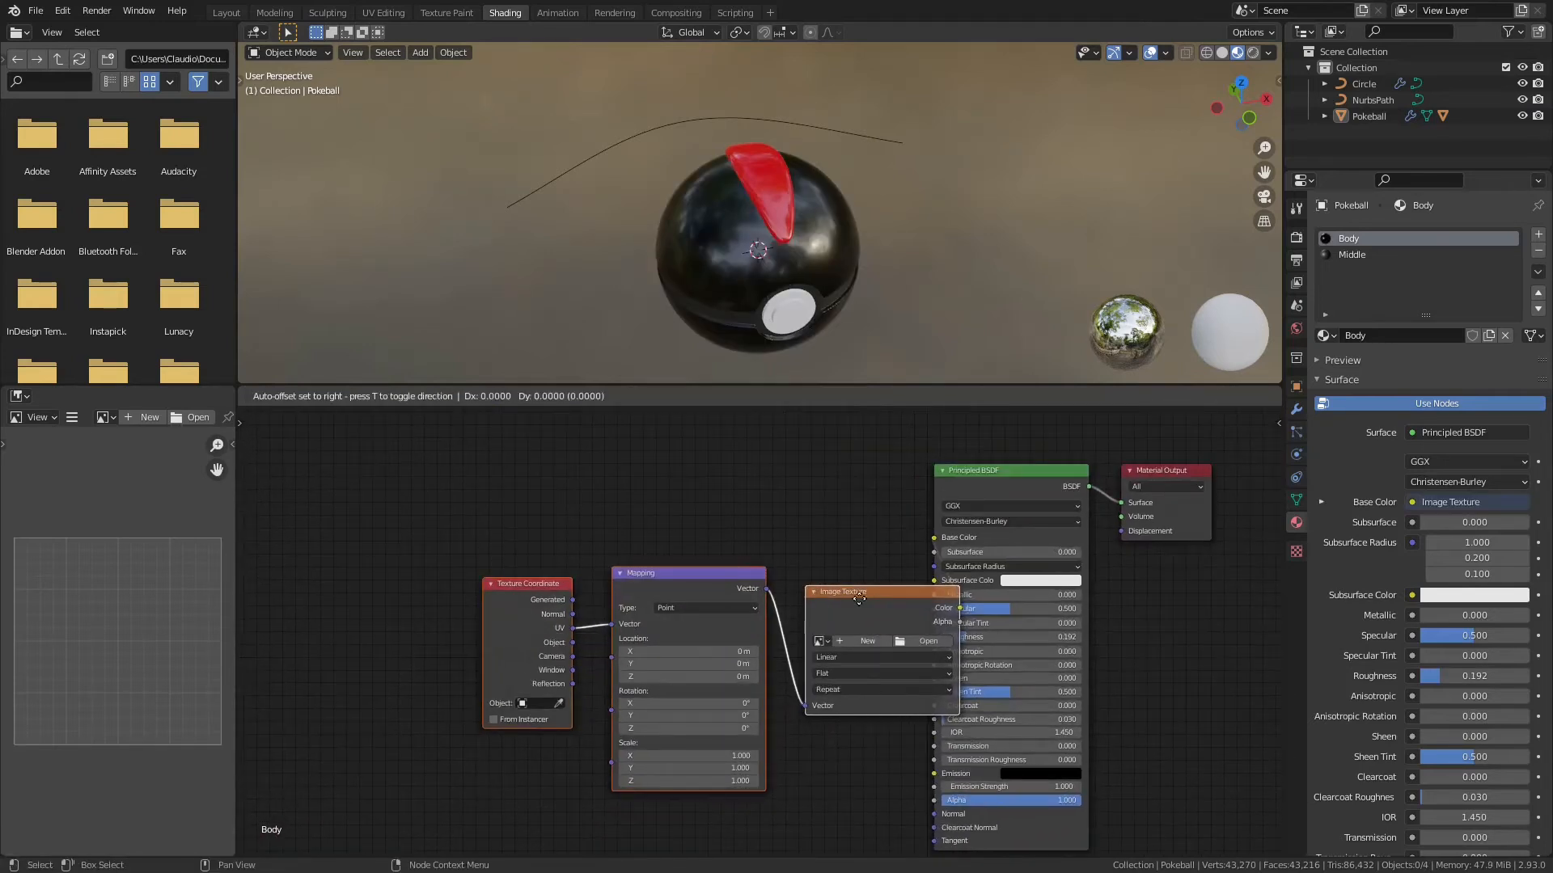
click(627, 503)
Connect the Mapping node's Vector output straight to Base Color and delete the Image Texture node
drag(572, 615, 934, 538)
drag(692, 512, 745, 638)
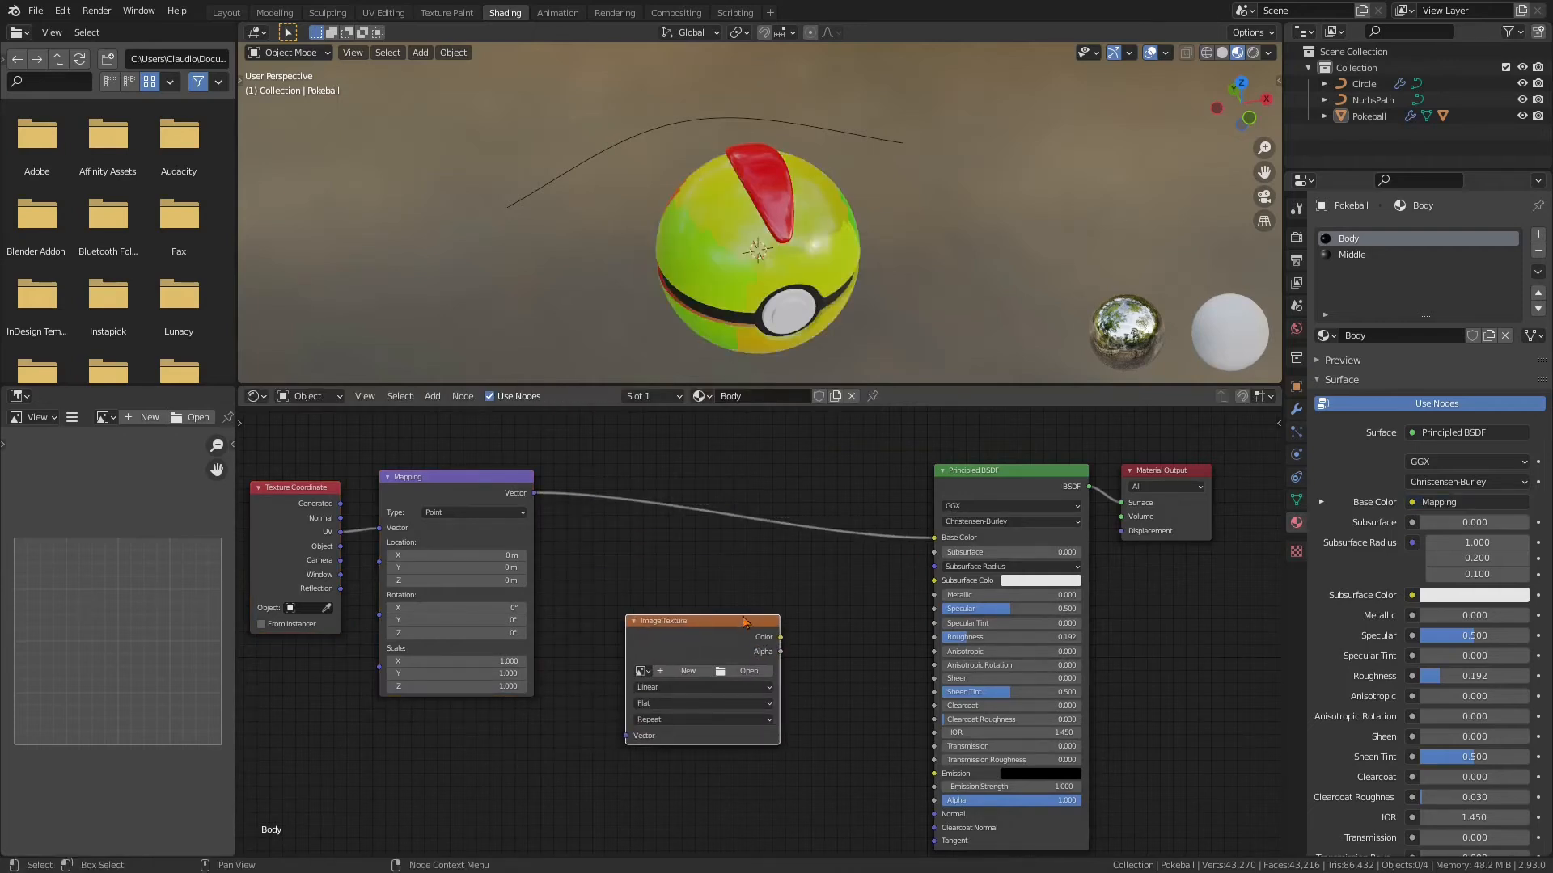
key(x)
Insert a Gradient Texture between the Mapping node and the Principled BSDF, with its type set to Quadratic
scroll(755, 643, up, 1)
key(shift+a)
mouse_move(647, 619)
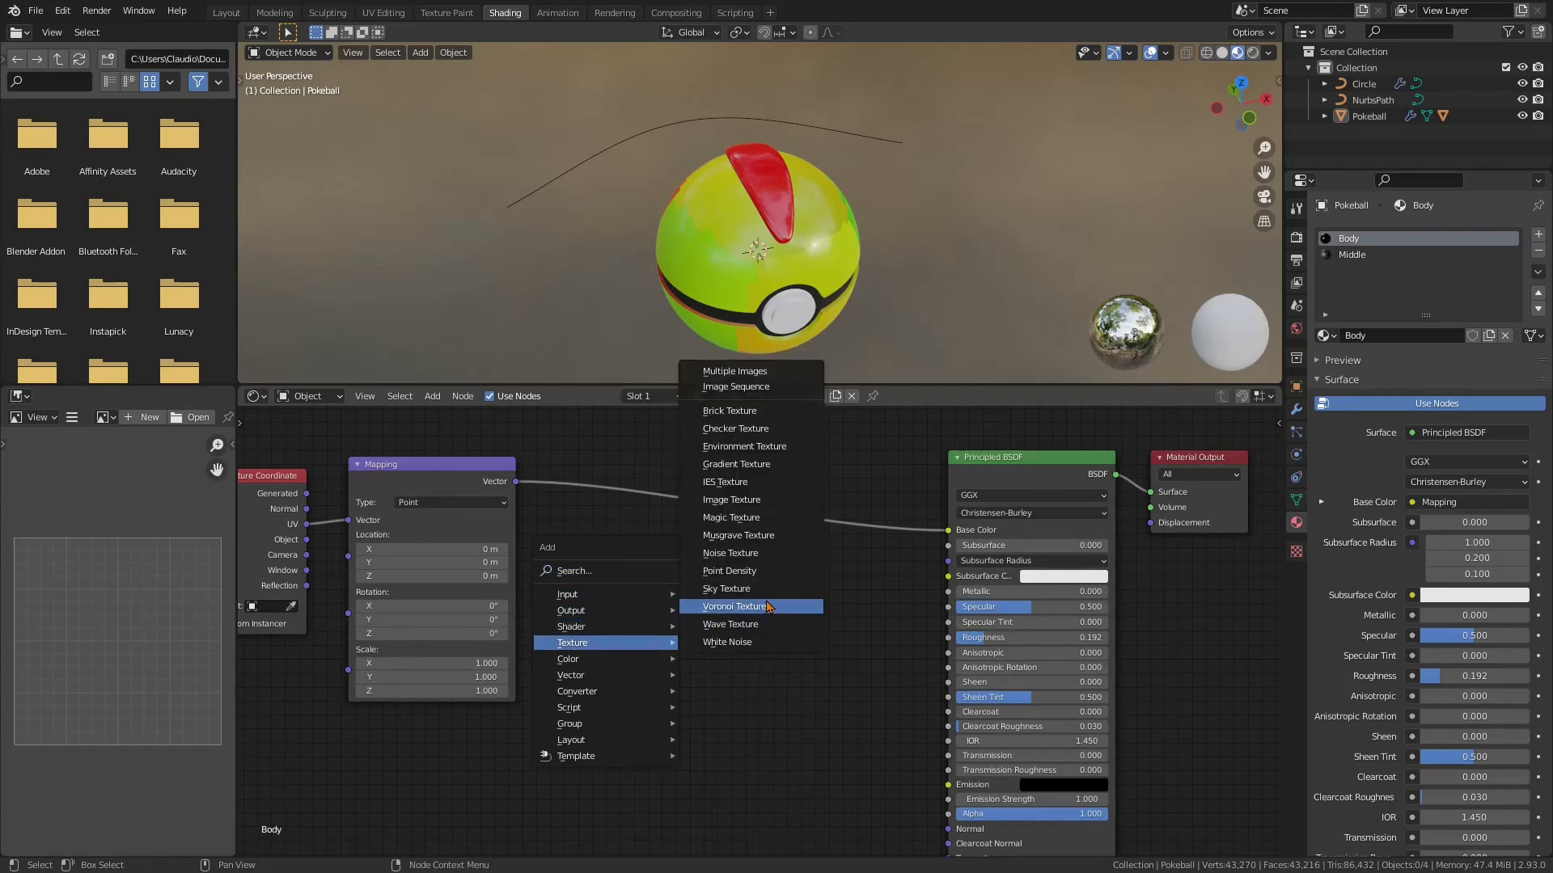
click(736, 464)
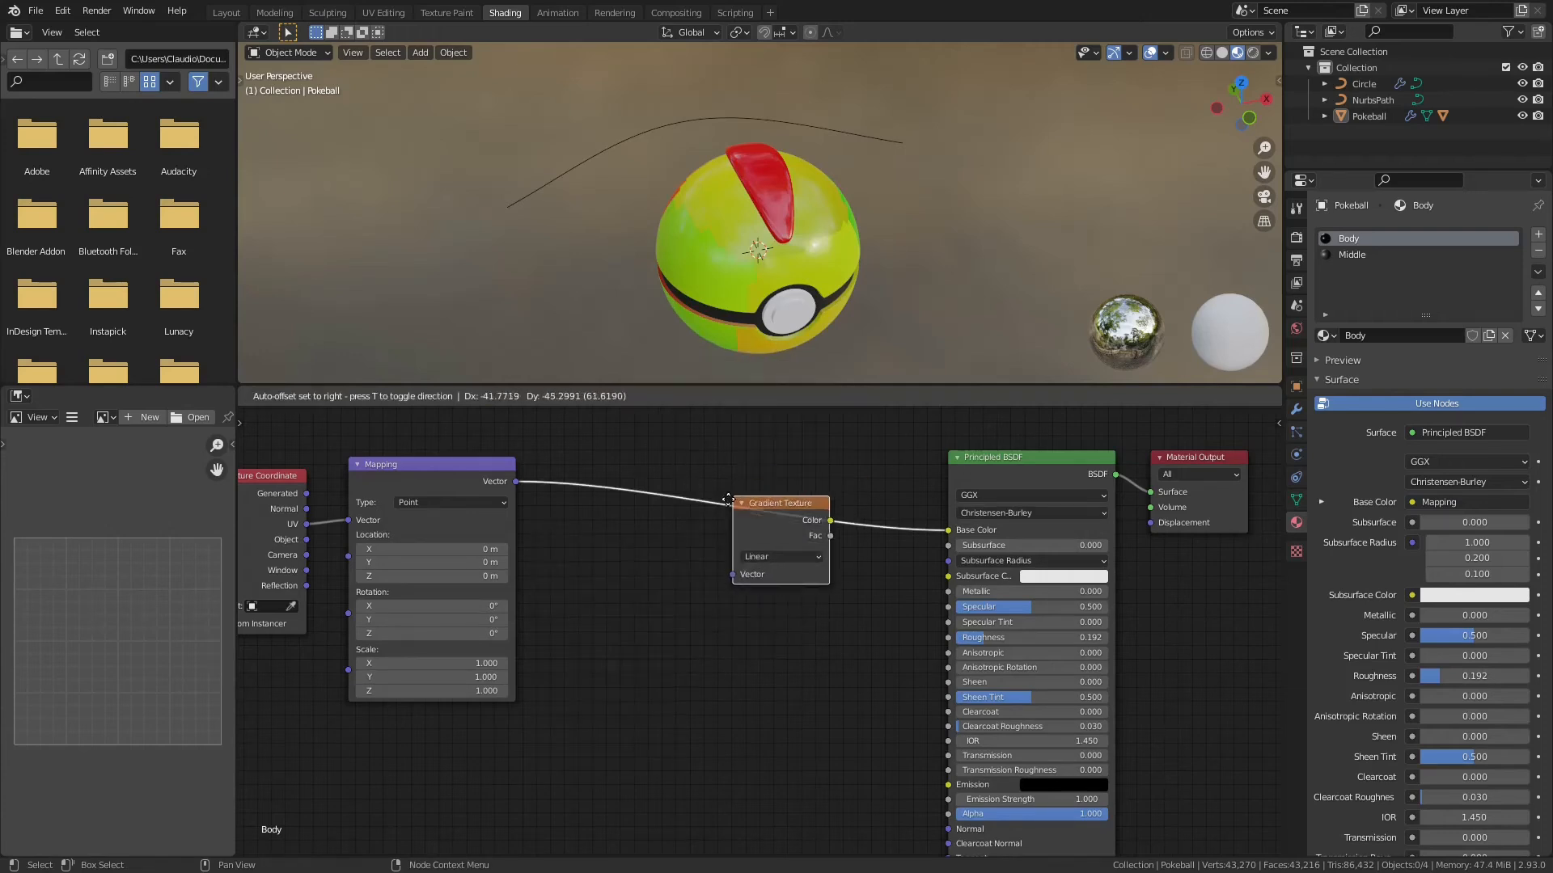
click(677, 518)
click(685, 526)
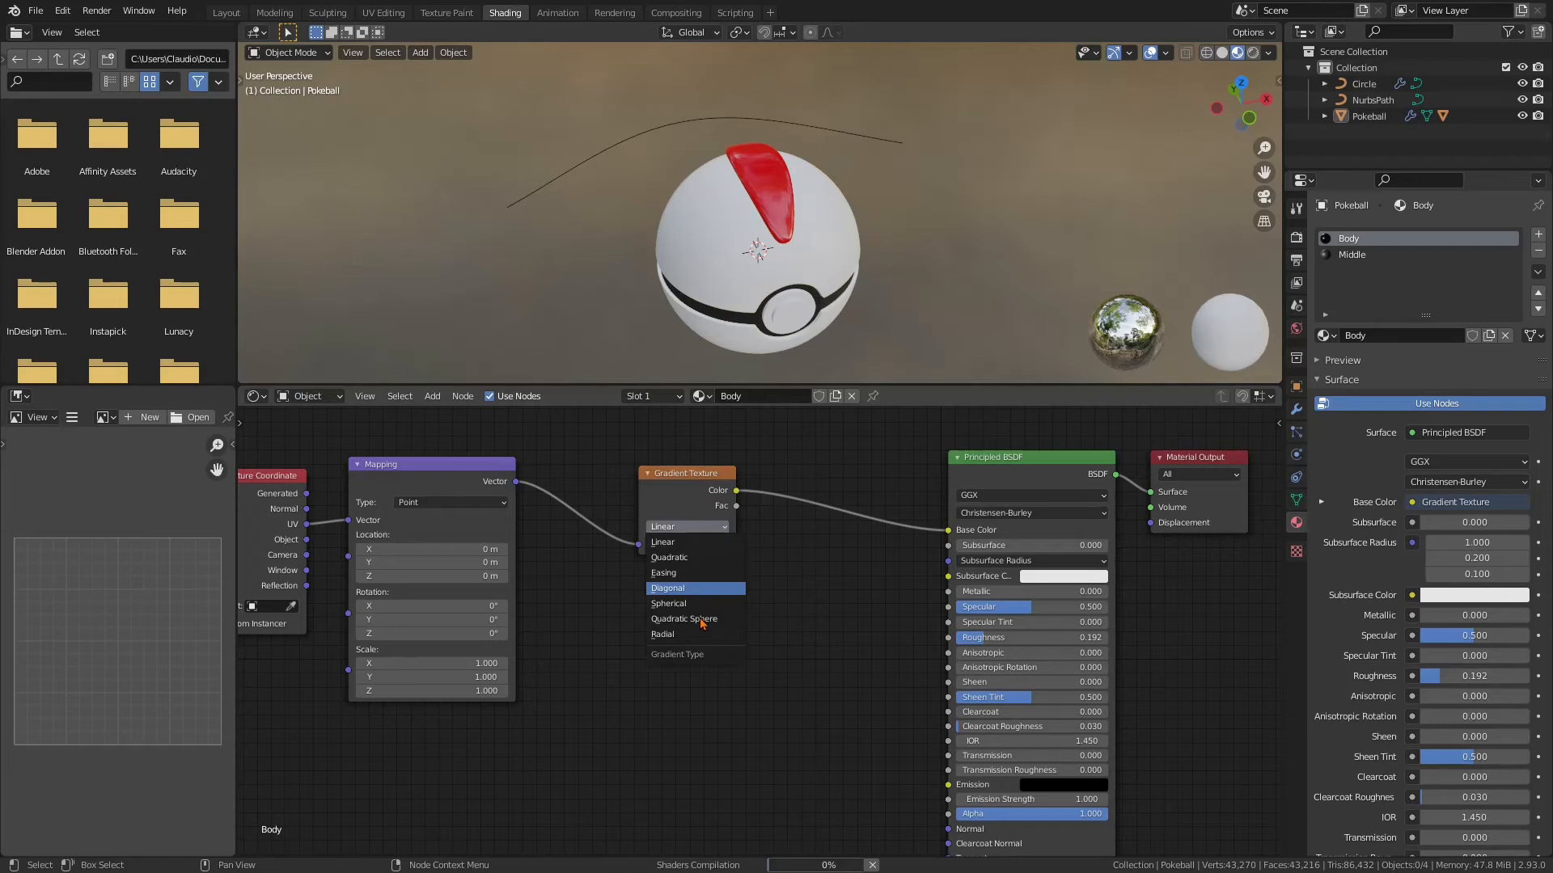
click(693, 558)
drag(711, 490, 642, 468)
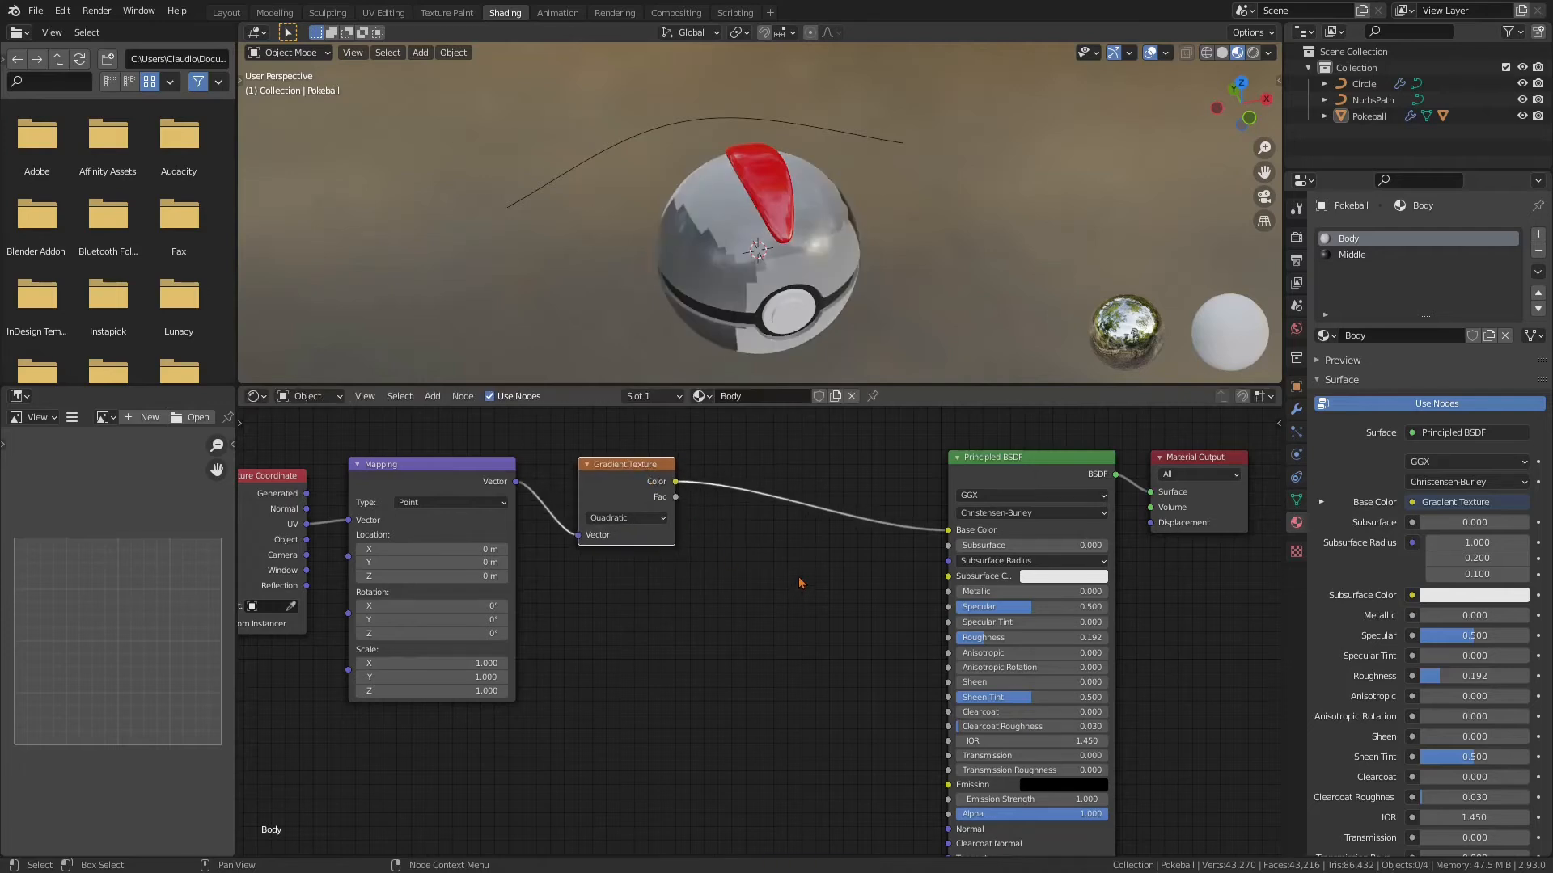
Feed the Mapping node from the Texture Coordinate's Object output instead of UV
middle_drag(670, 621, 908, 609)
middle_drag(835, 303, 796, 232)
drag(546, 528, 589, 508)
middle_drag(960, 140, 946, 208)
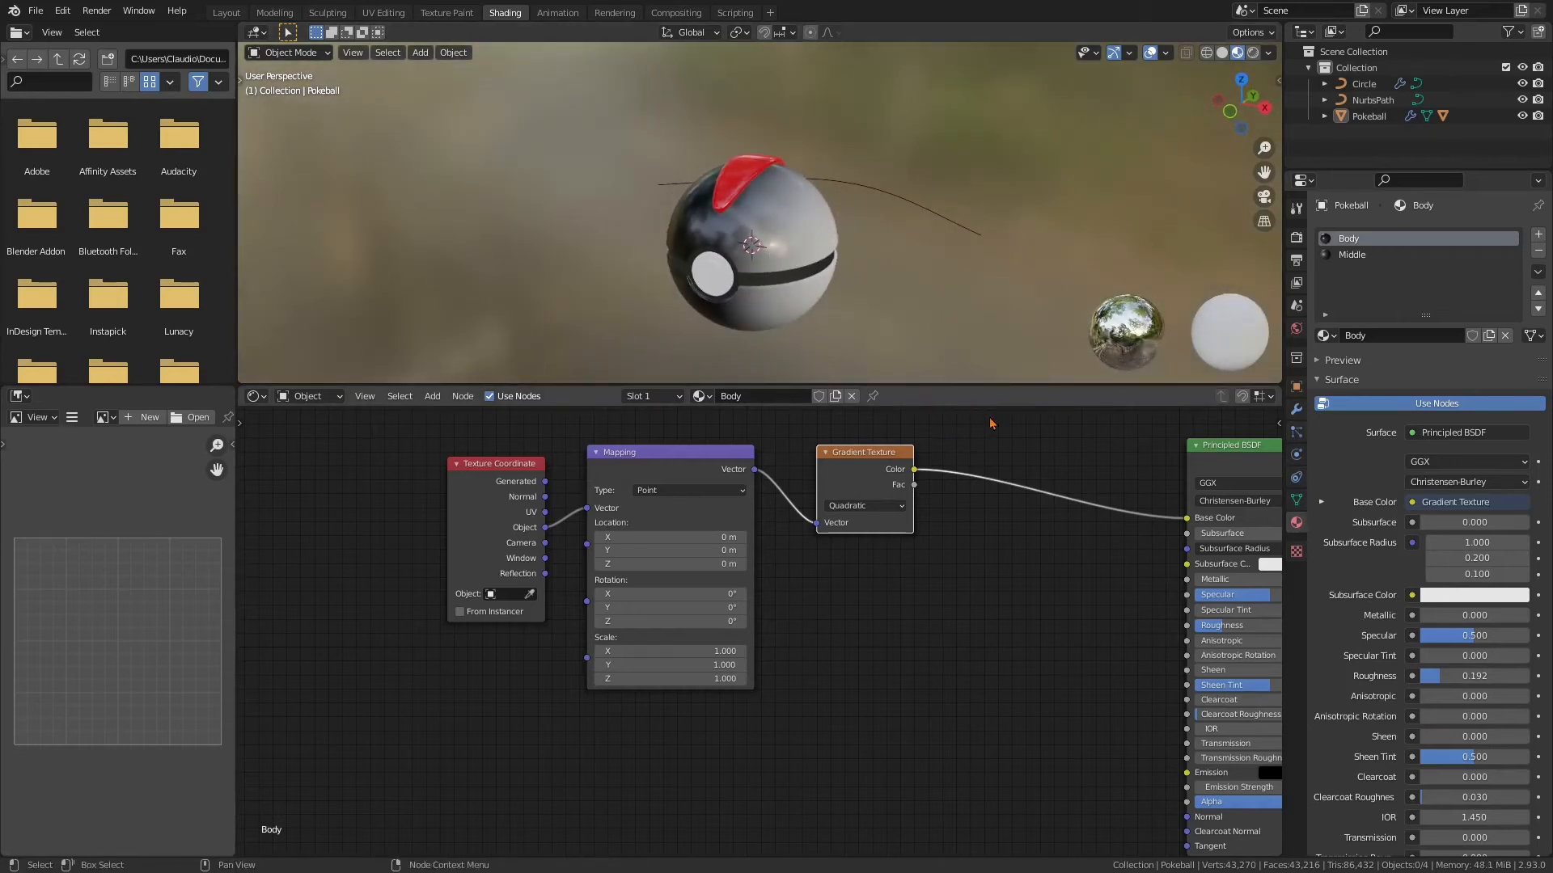
Set the Mapping node's Z location to 0.1 m
middle_drag(853, 597, 873, 627)
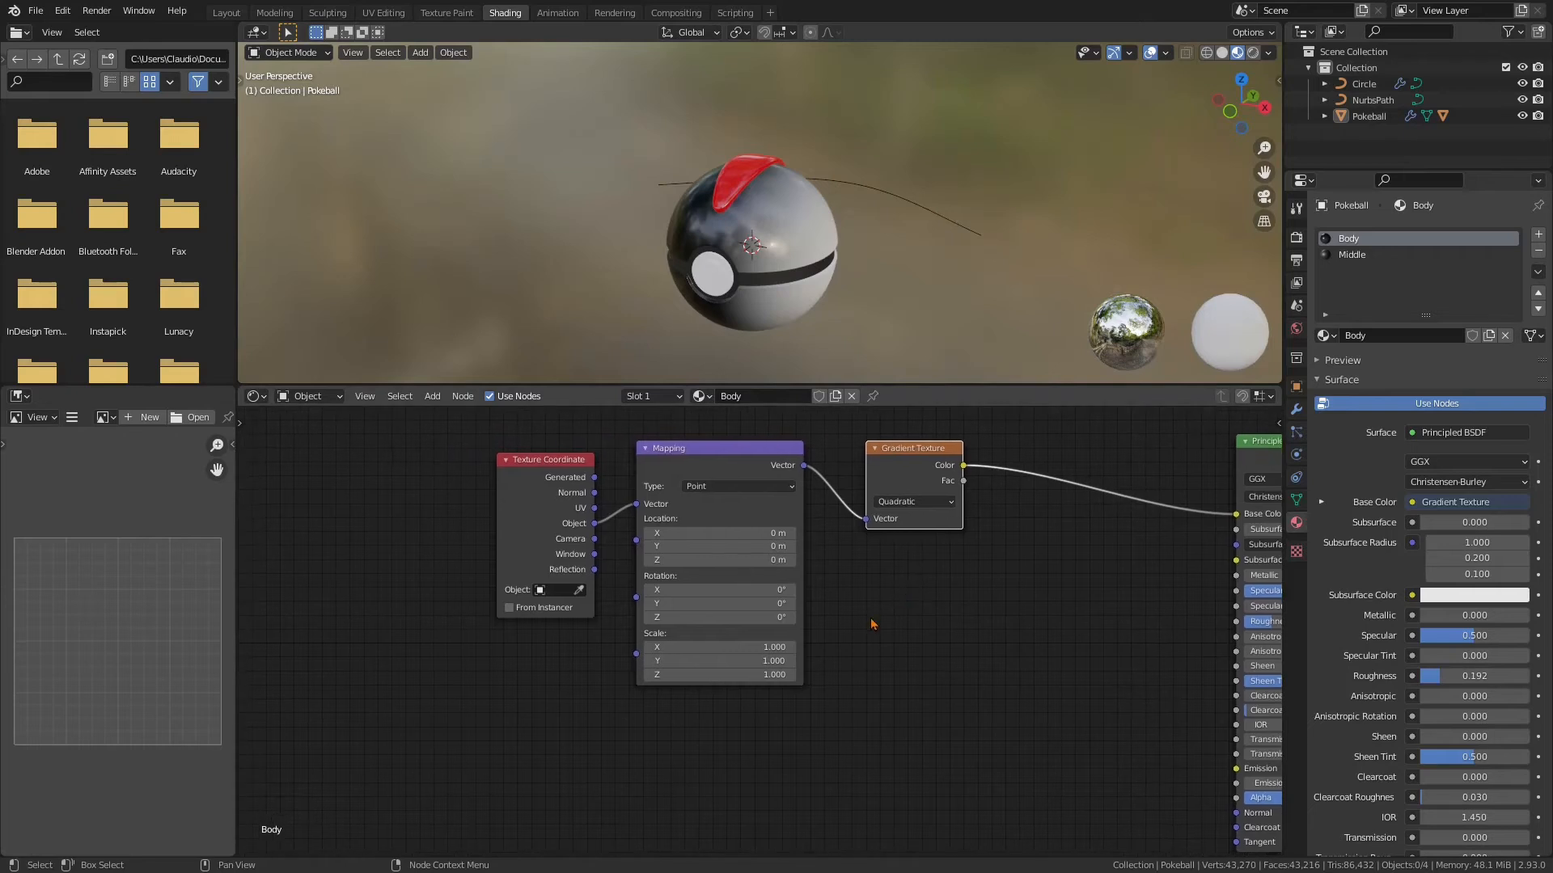
scroll(875, 625, up, 1)
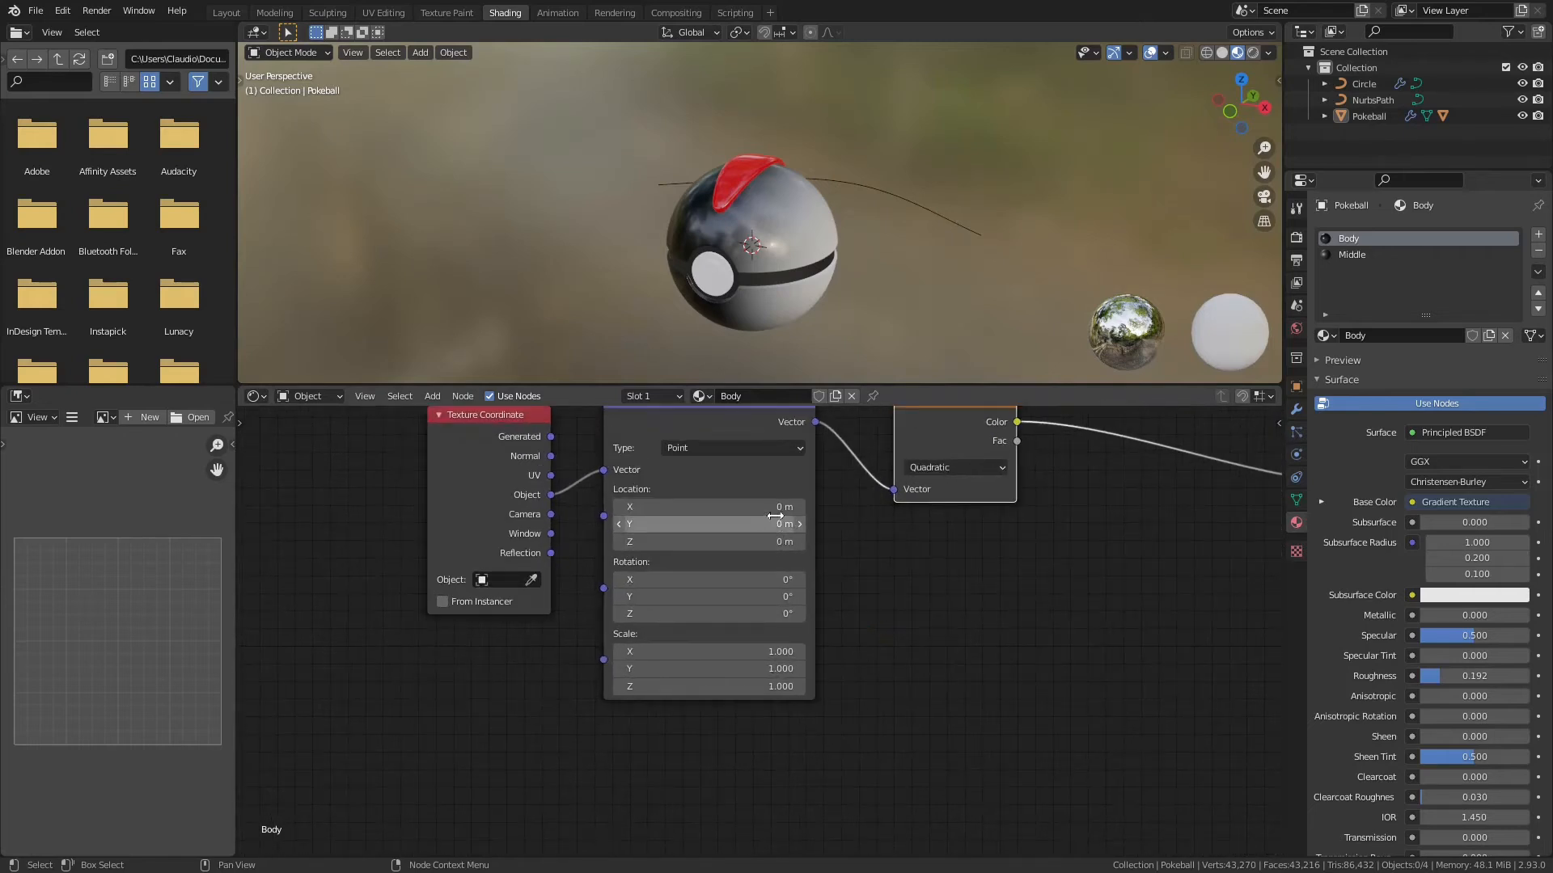
click(776, 543)
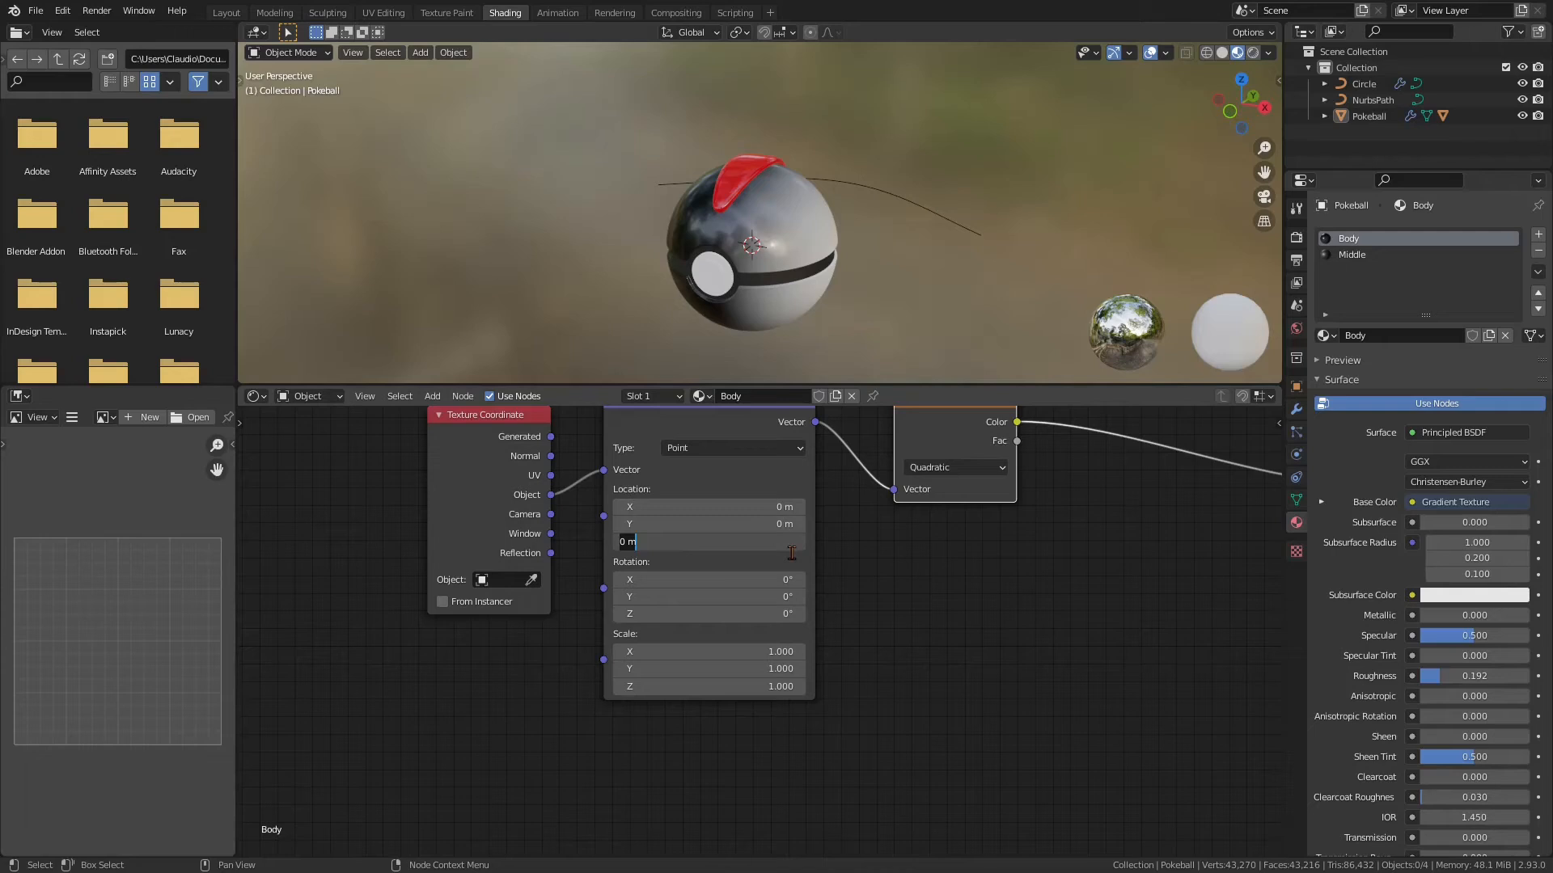
text(0.1)
key(Return)
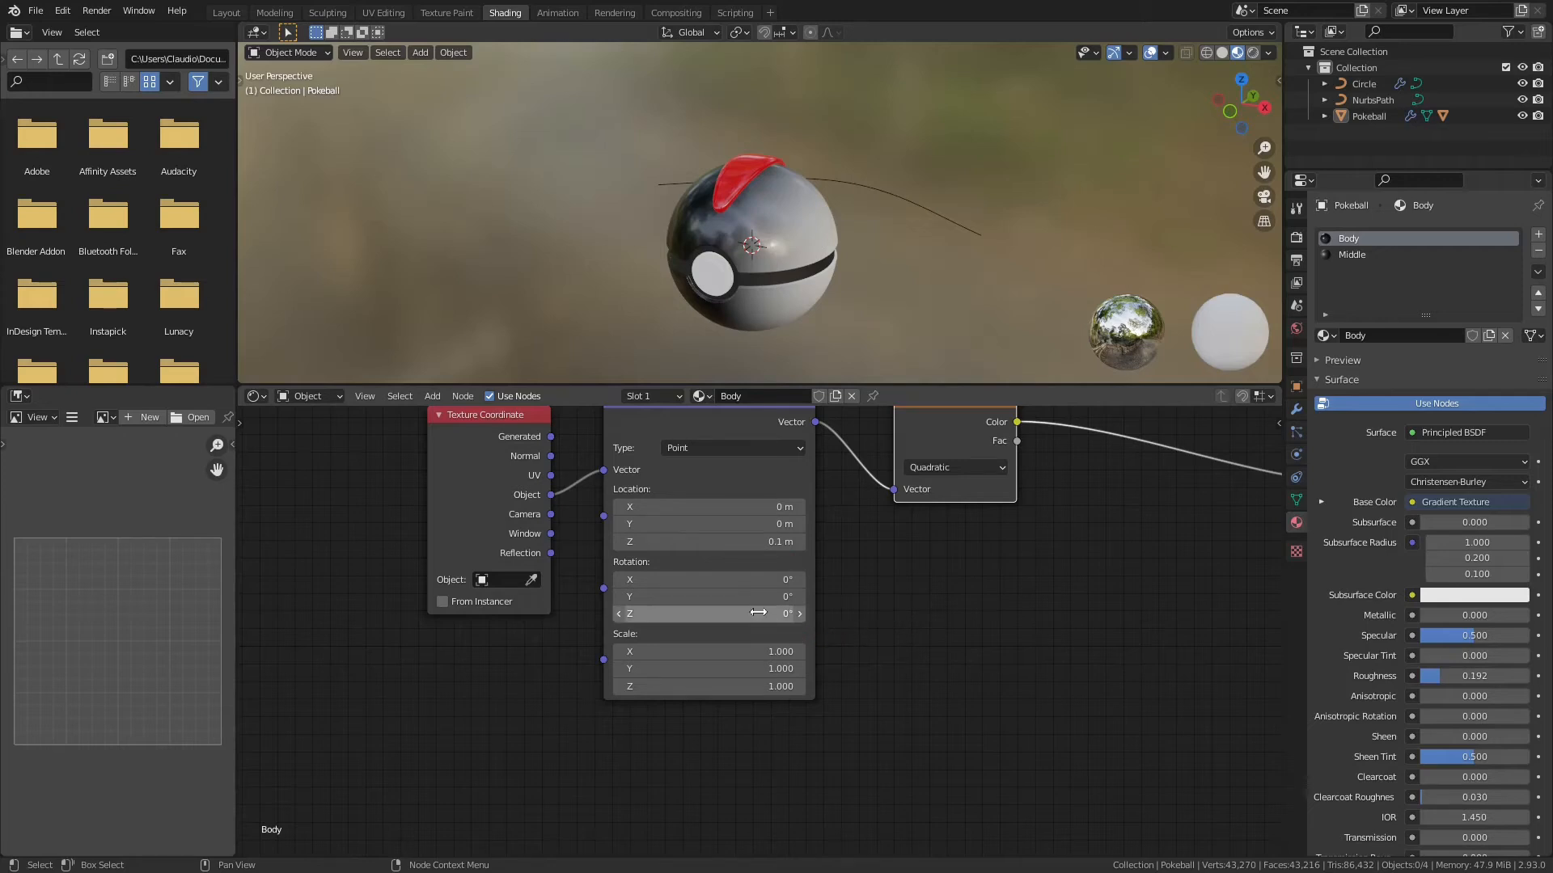
Set the Mapping node's scale to 0 on X and Z and 1.5 on Y
drag(737, 715, 739, 722)
text(0)
key(Return)
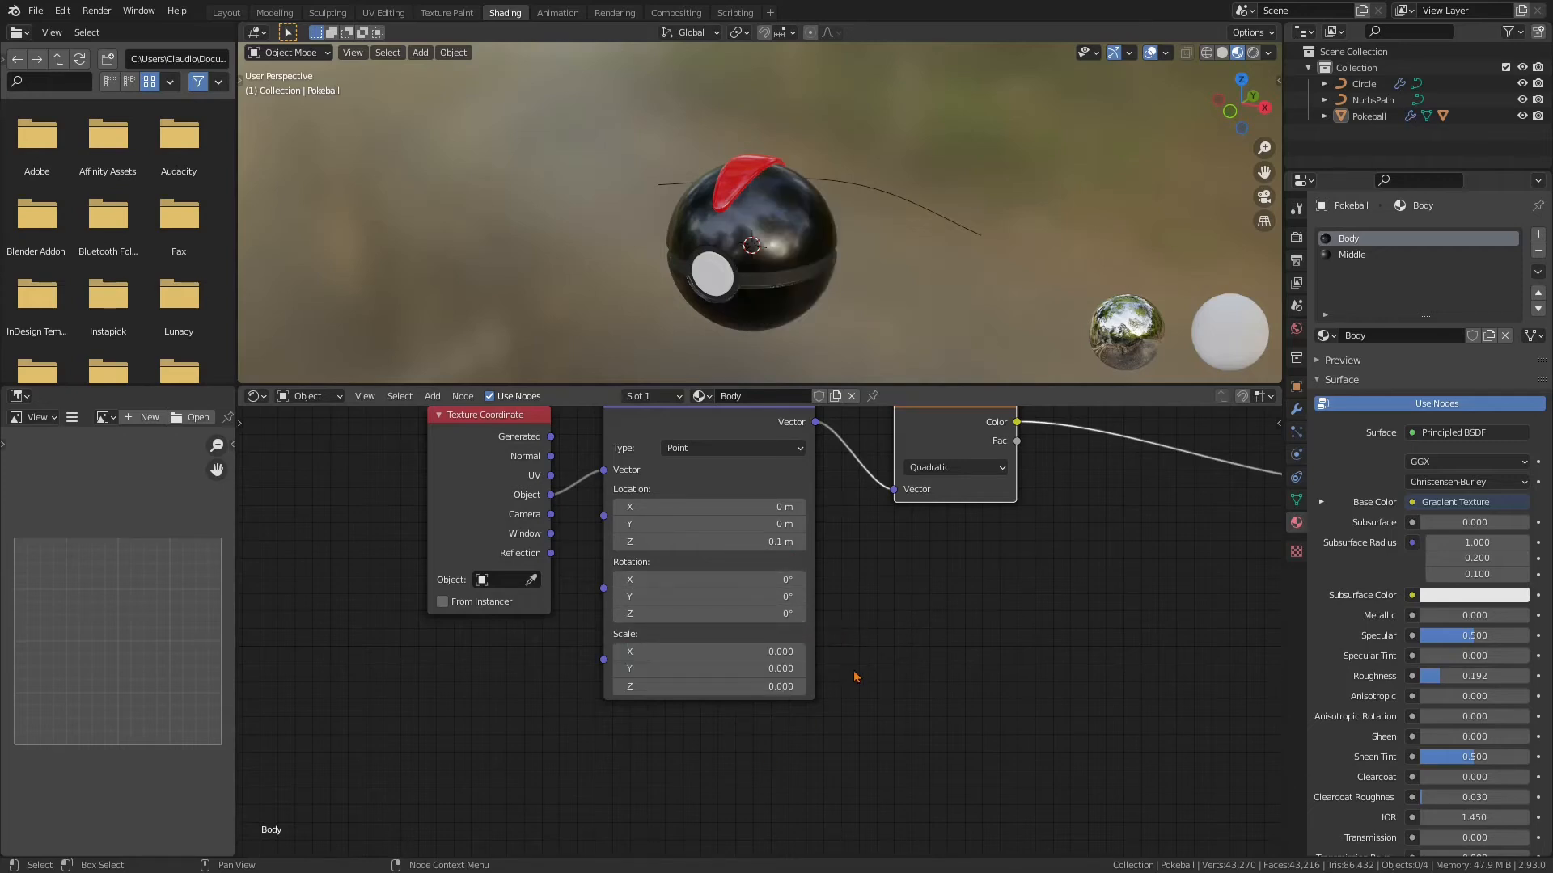
click(767, 669)
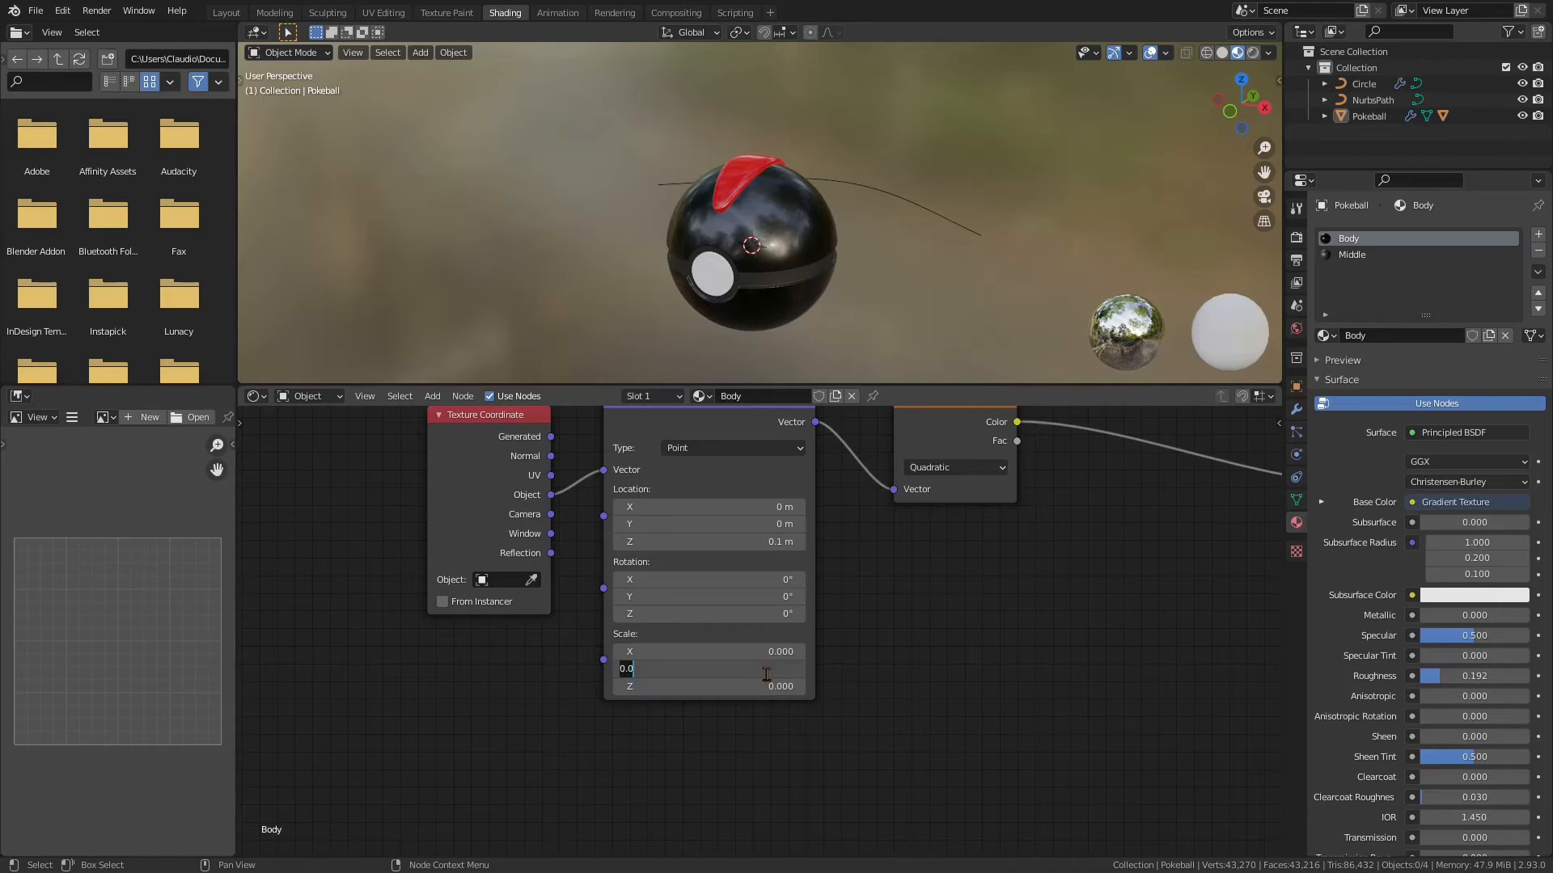
text(1.5)
key(Return)
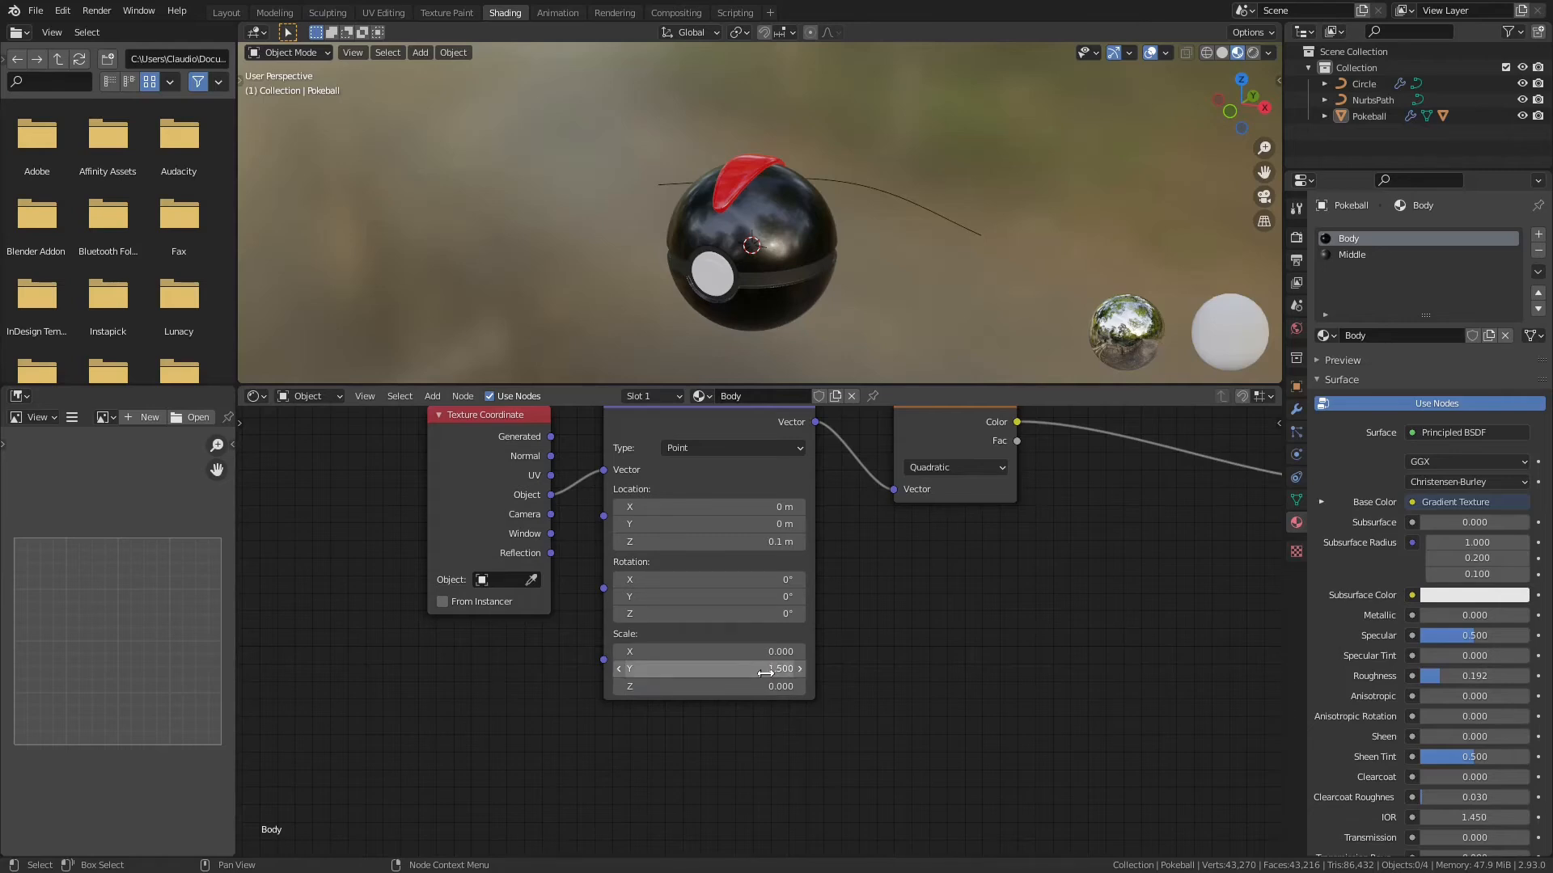
Change the Gradient Texture's type to Quadratic Sphere and move the node closer to the Mapping node
scroll(872, 270, down, 3)
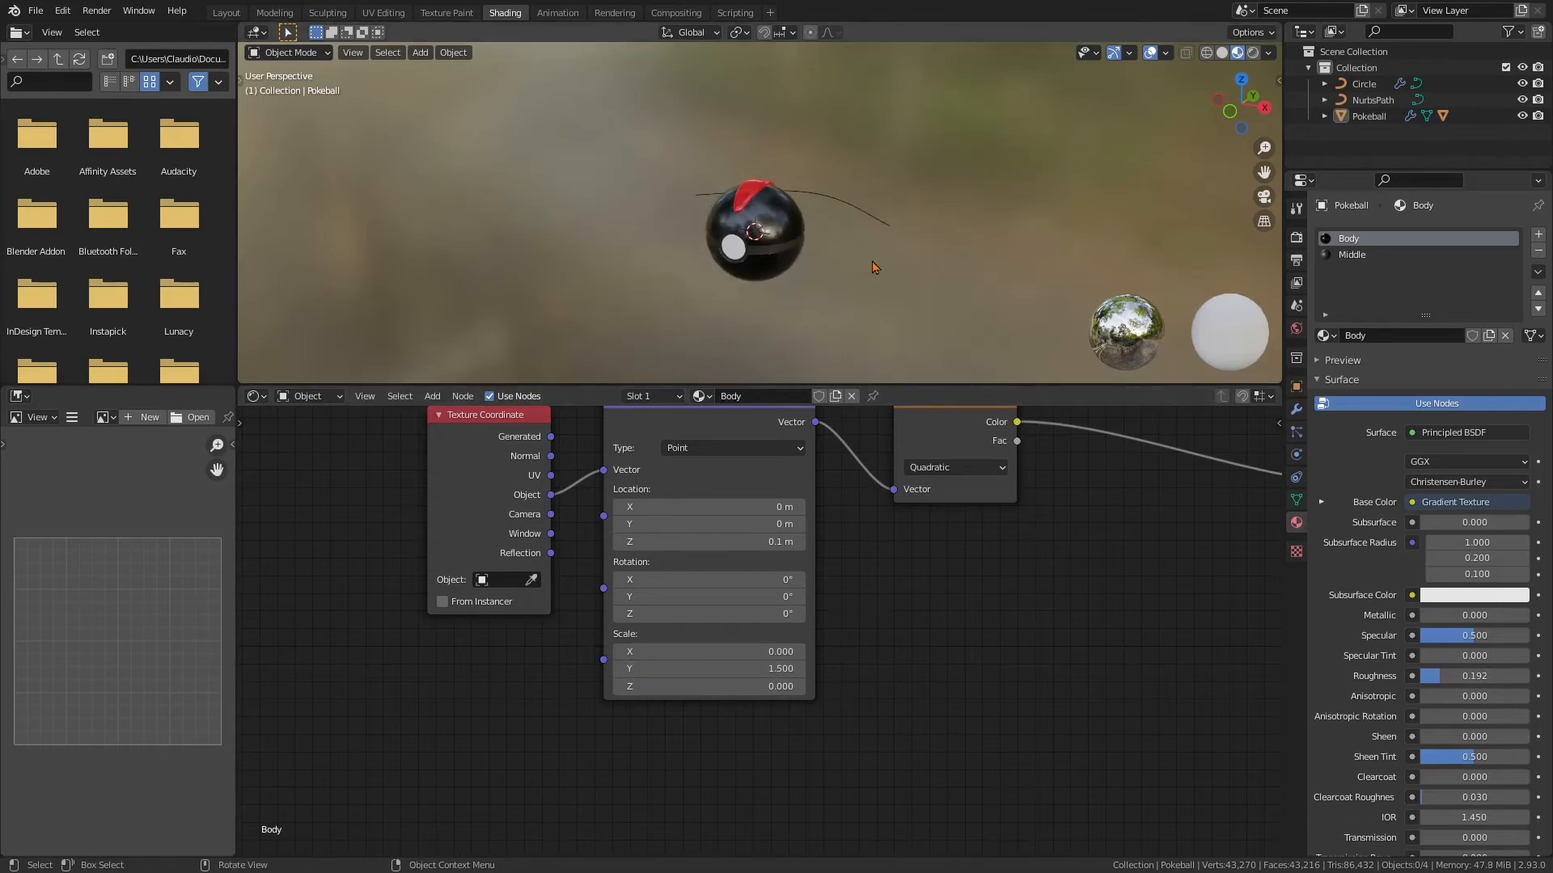
middle_drag(986, 590, 817, 718)
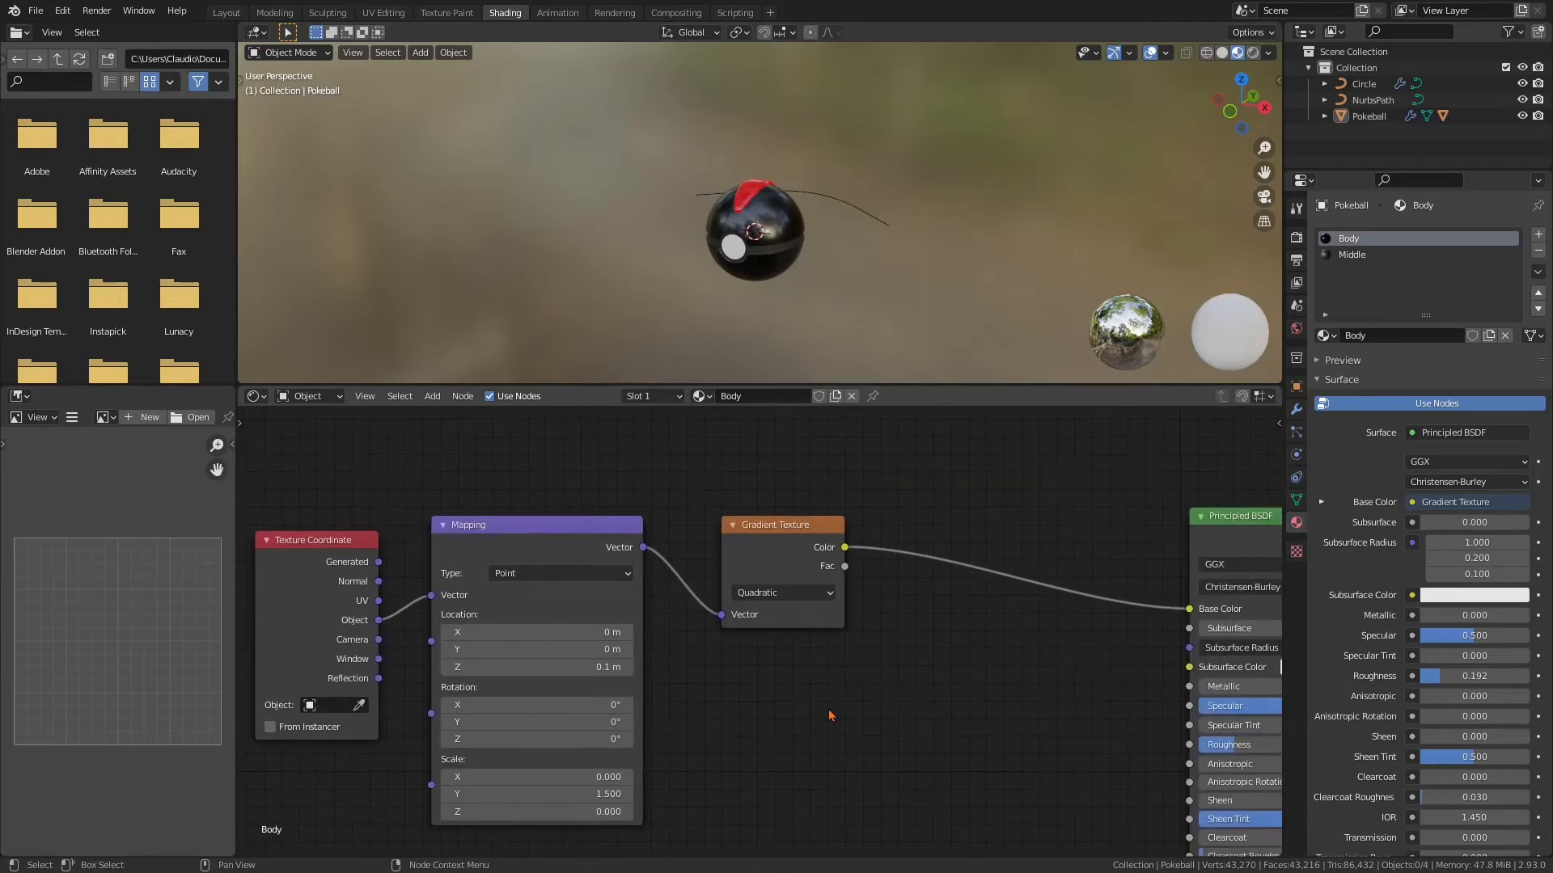
middle_drag(882, 676, 804, 690)
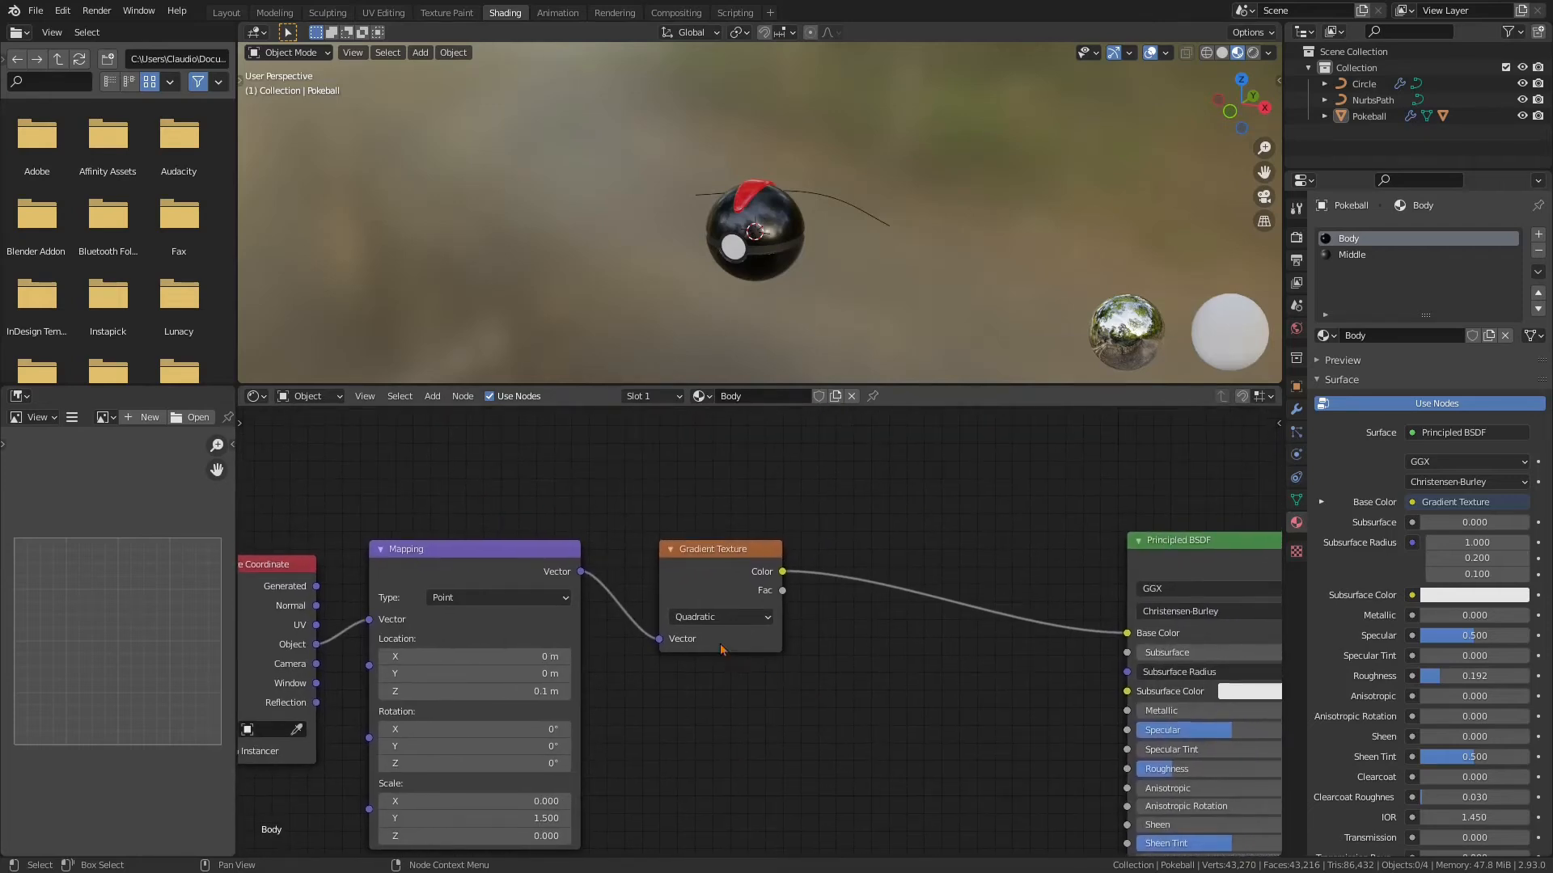
click(750, 619)
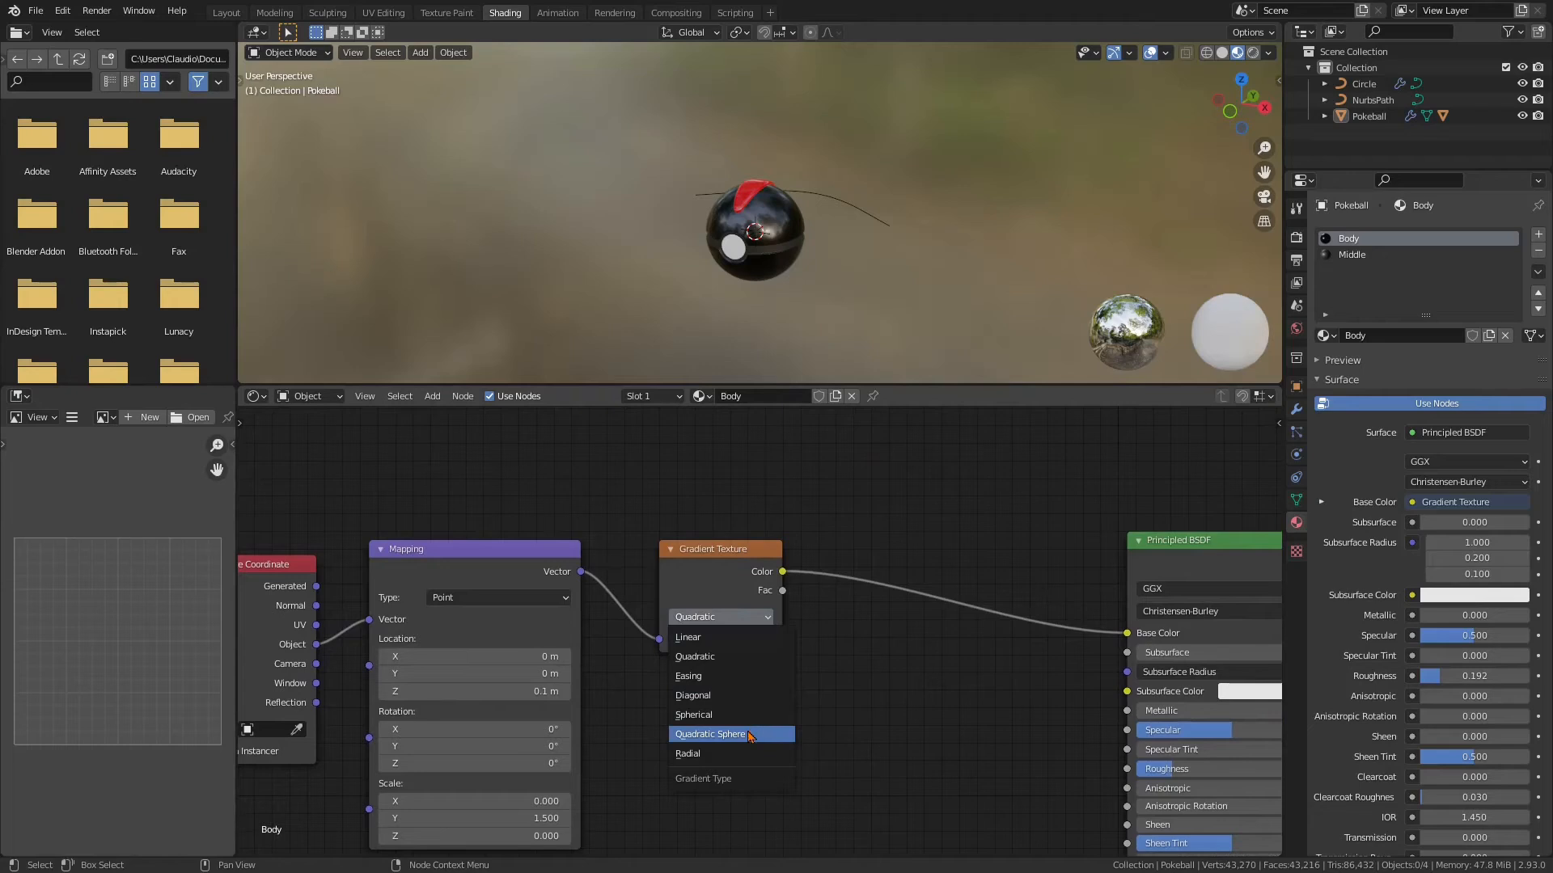
click(749, 735)
drag(728, 550, 683, 535)
middle_drag(636, 698, 900, 653)
Duplicate the Mapping node and place the copy below the Texture Coordinate node
click(794, 504)
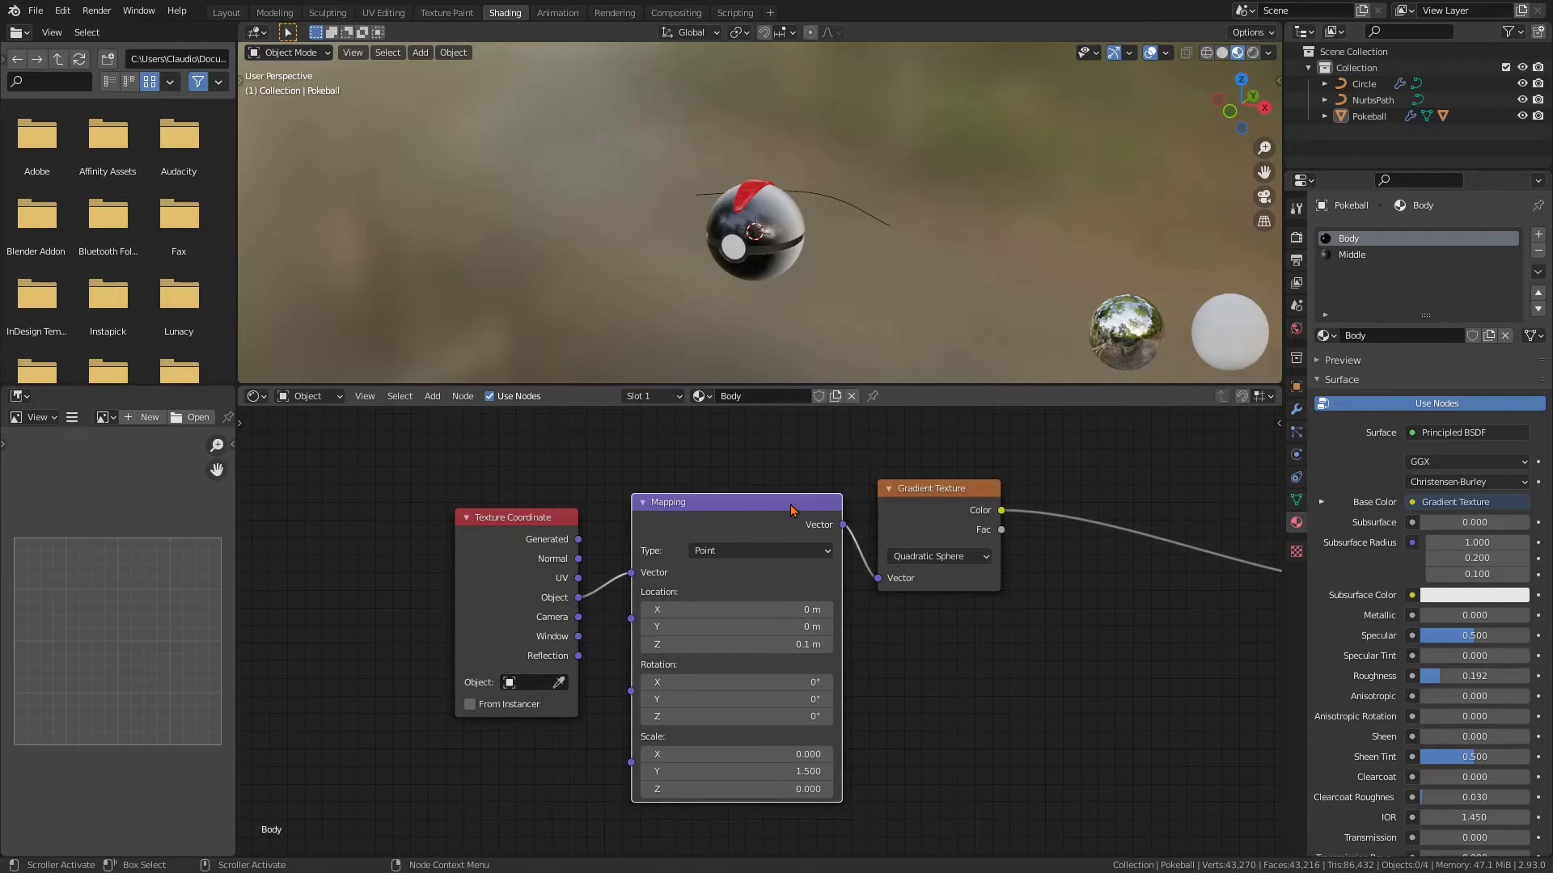
key(shift+d)
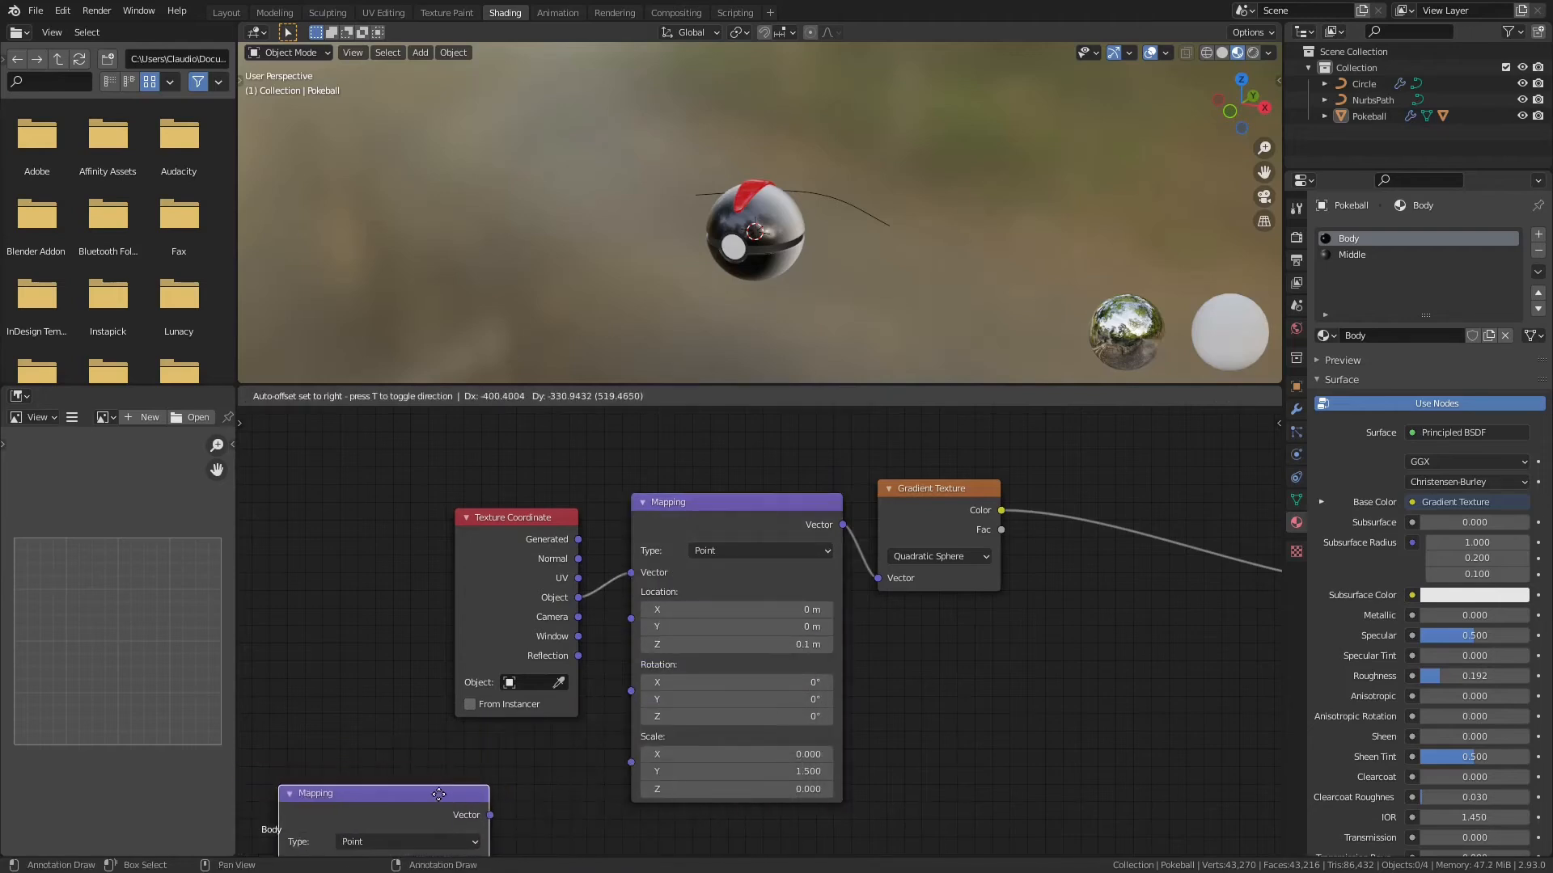
click(444, 792)
click(981, 708)
Set the original Mapping node's location to 0.55 m on X and 0 m on Z
mouse_move(960, 690)
middle_down()
mouse_move(943, 659)
mouse_move(937, 671)
middle_up()
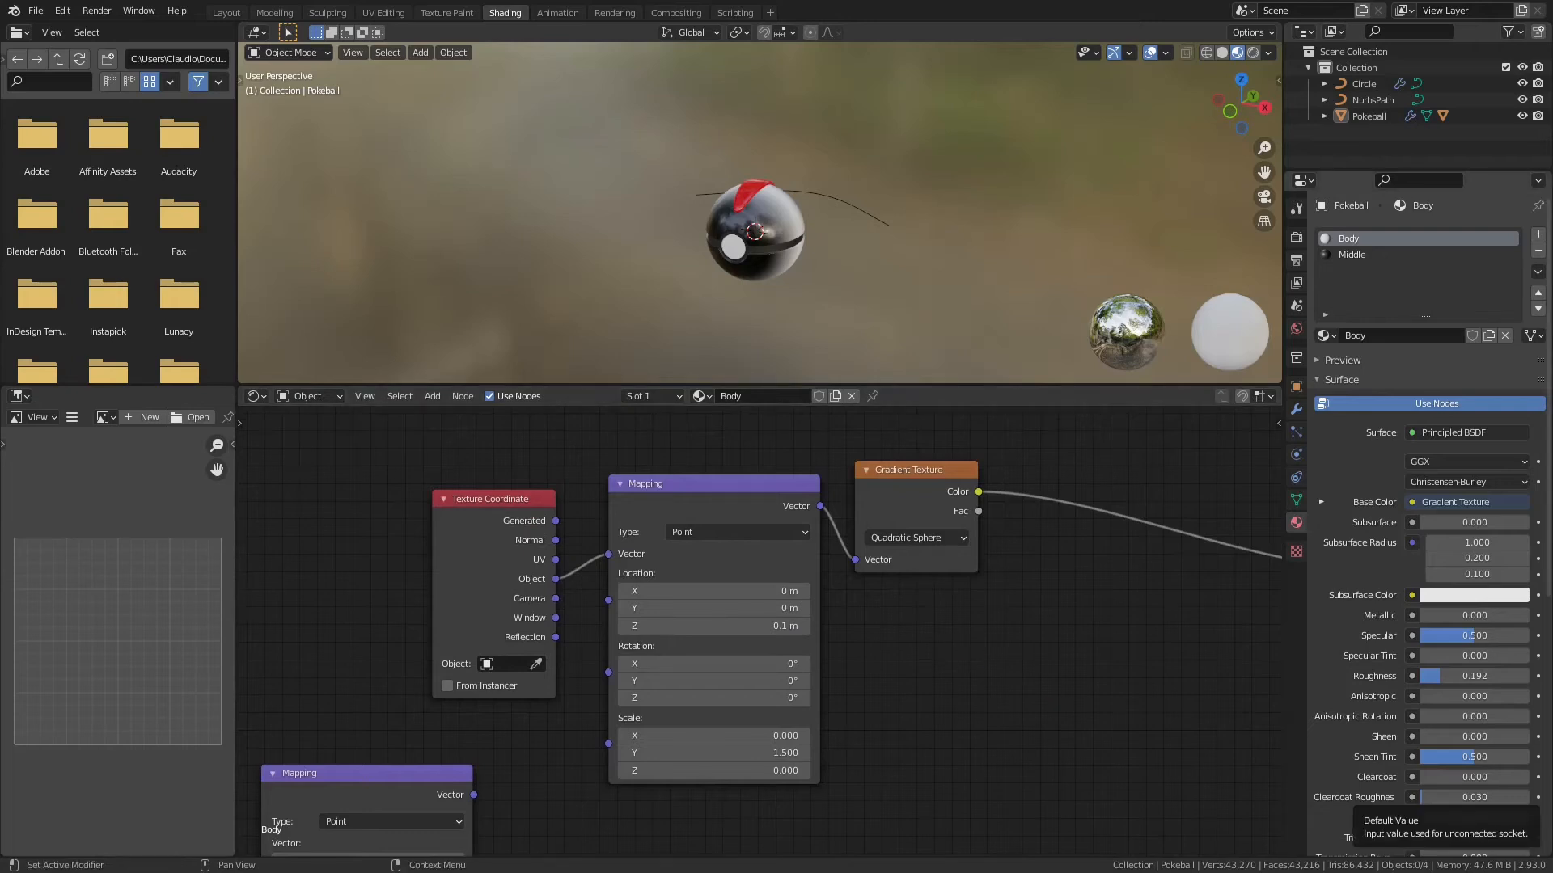
click(712, 591)
text(0.55)
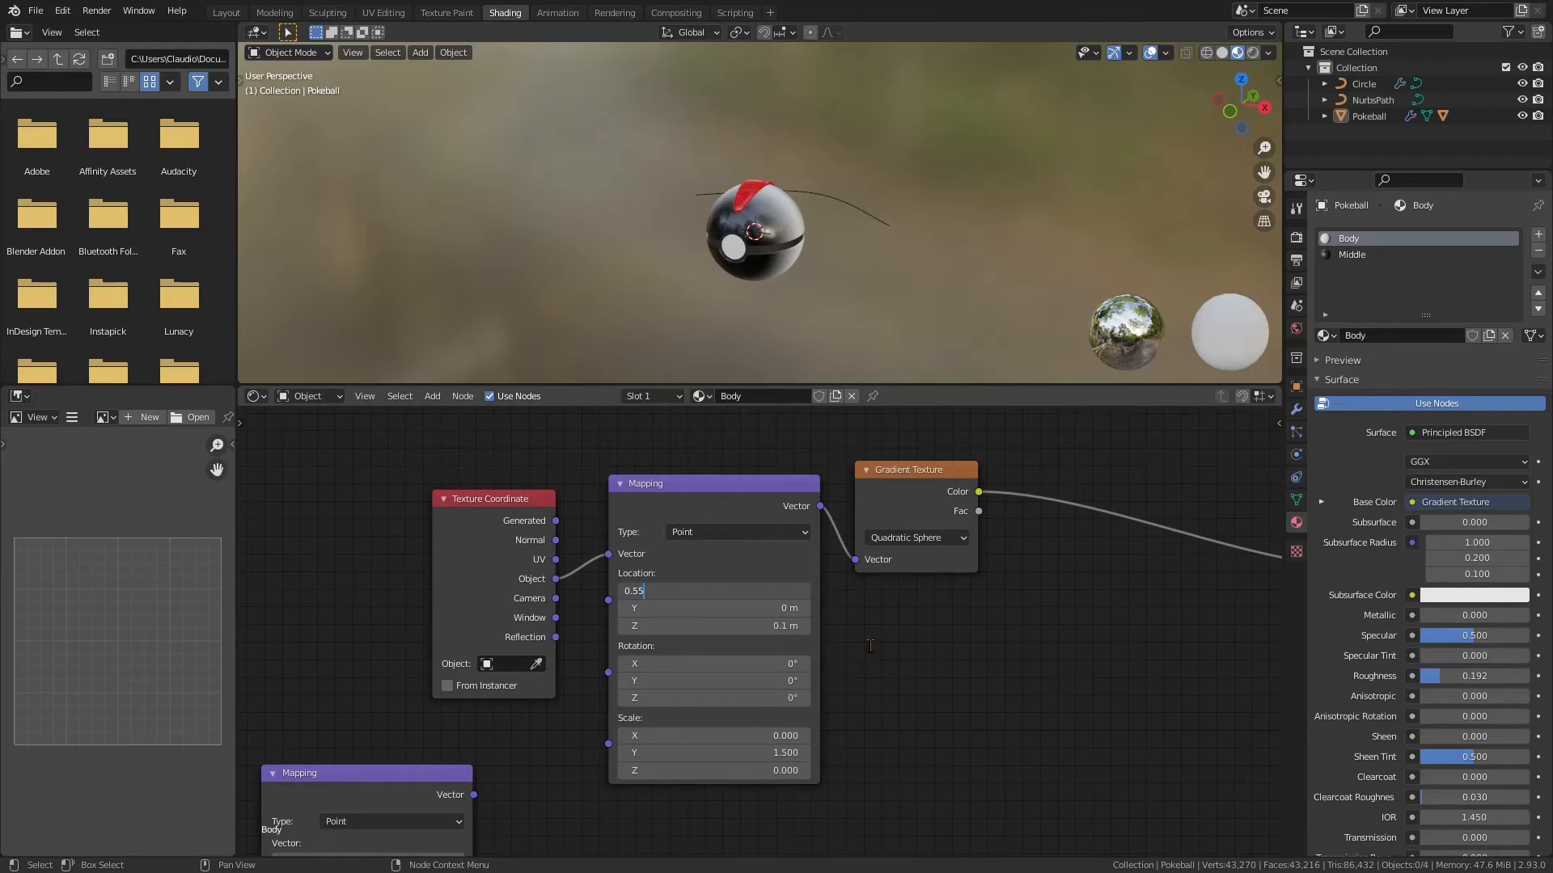
key(Return)
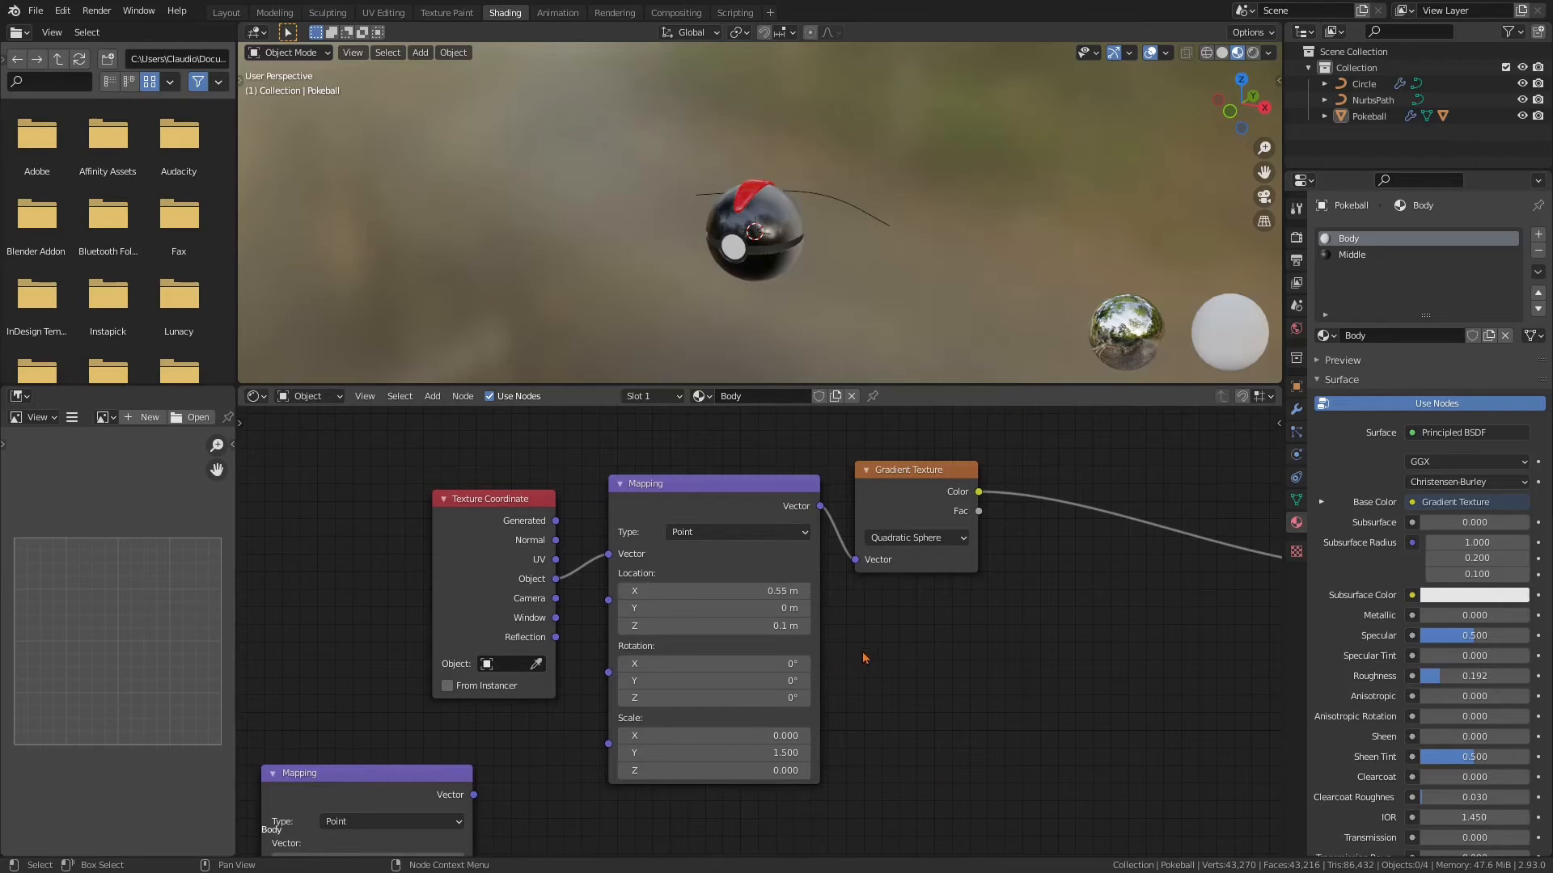
click(765, 626)
text(0)
key(Return)
Set the connected Mapping node's Y rotation to -90° and its scale to 1 on all axes
click(787, 680)
key(BackSpace)
text(-90)
key(Return)
drag(756, 768, 712, 735)
text(1)
key(Return)
Change the Gradient Texture's type to Quadratic
middle_drag(1017, 667, 761, 703)
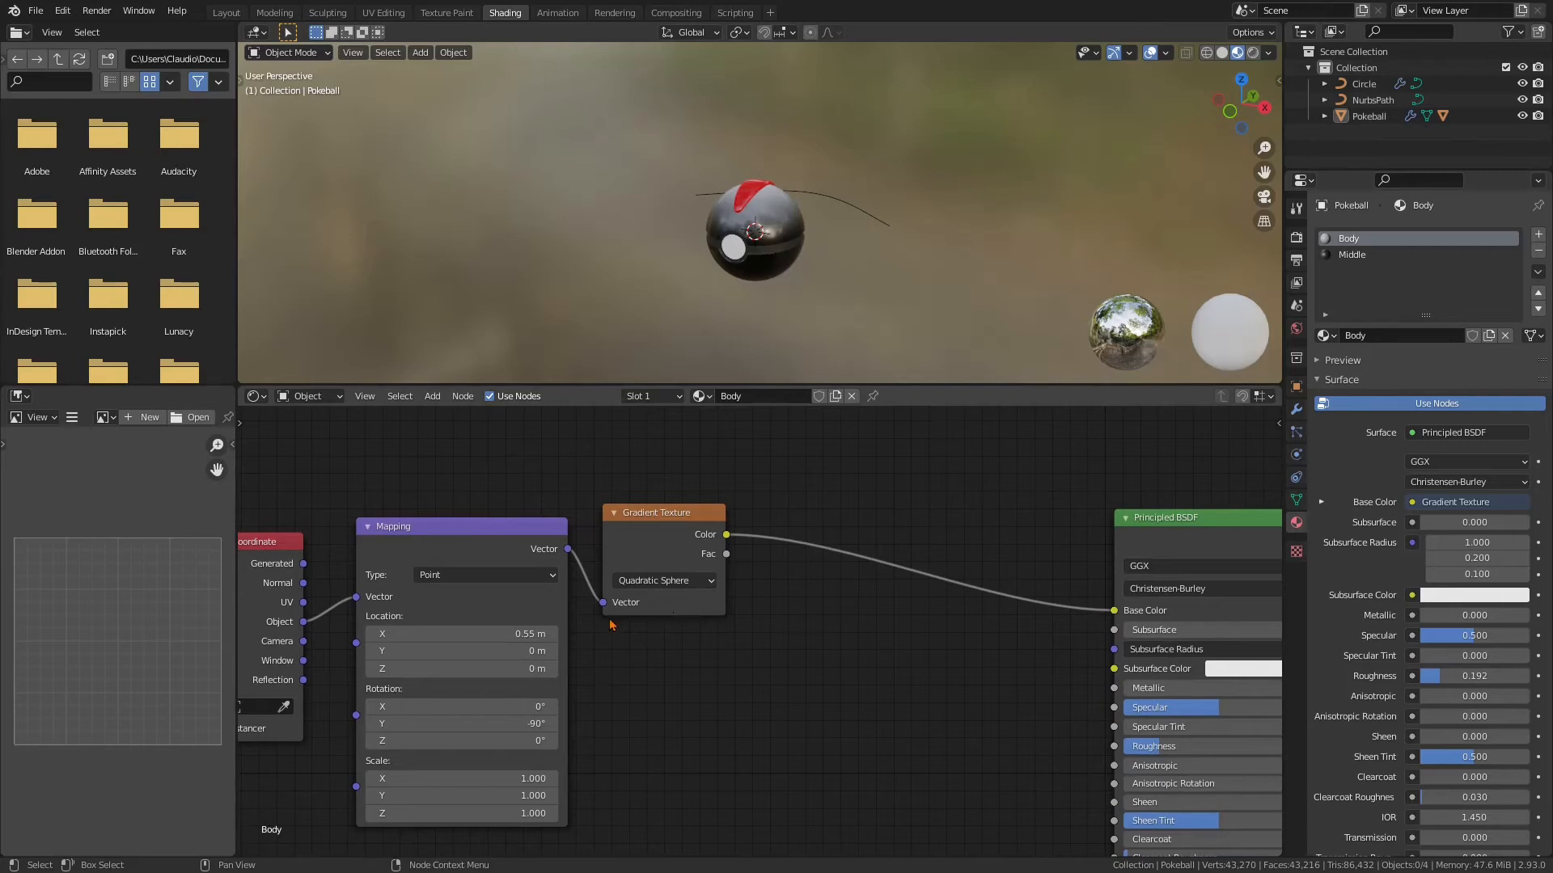
click(639, 581)
click(654, 618)
click(663, 581)
click(654, 619)
Insert a Math node into the link between the Gradient Texture's Color output and the Principled BSDF's Base Color
middle_drag(839, 612, 762, 621)
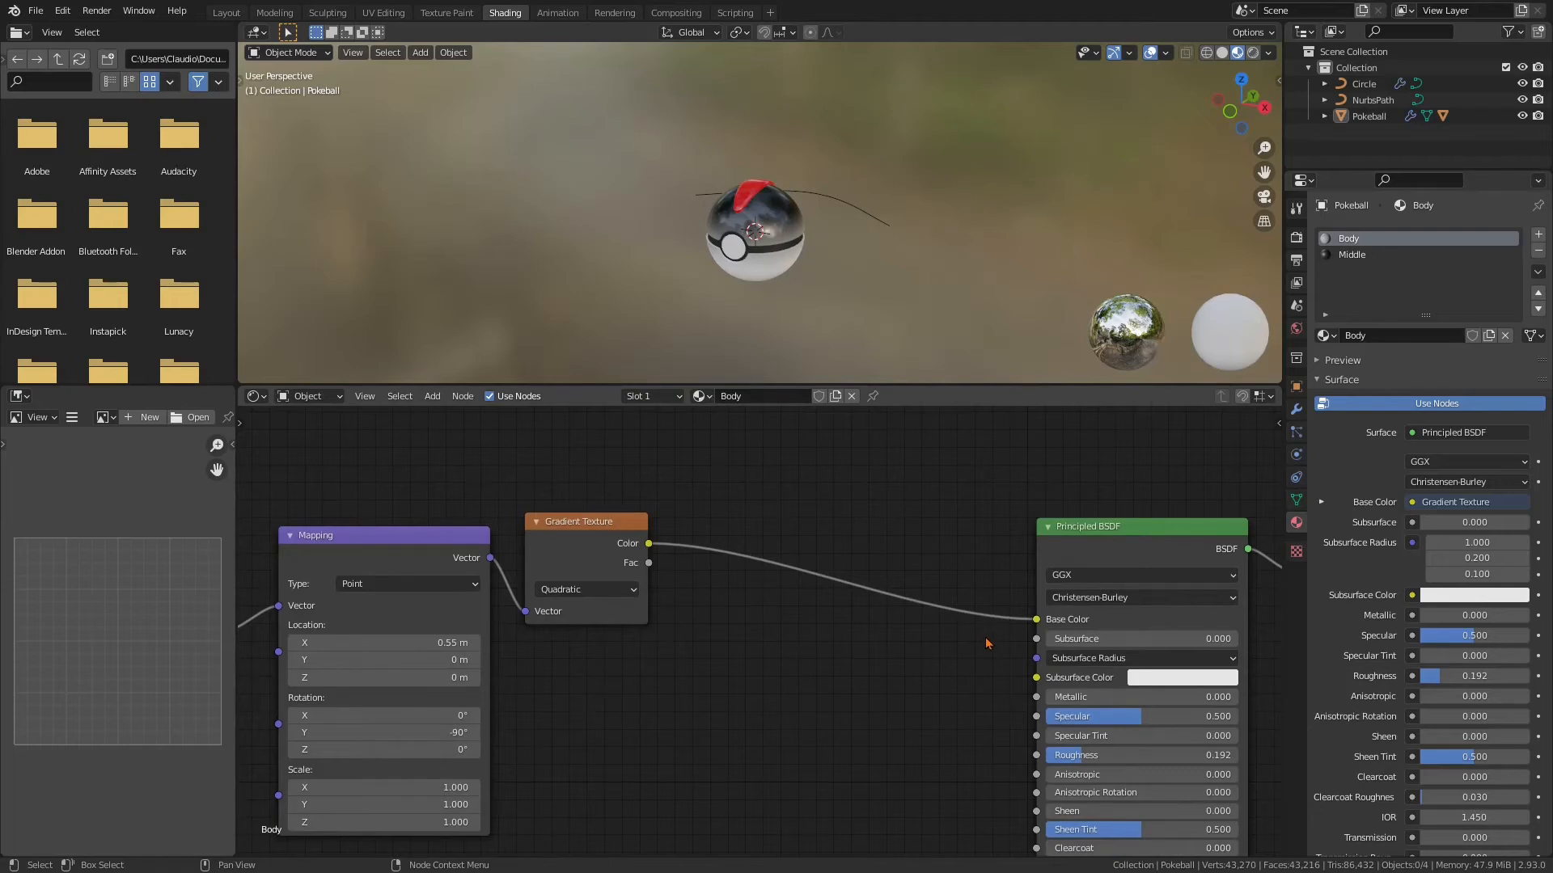
scroll(870, 689, down, 2)
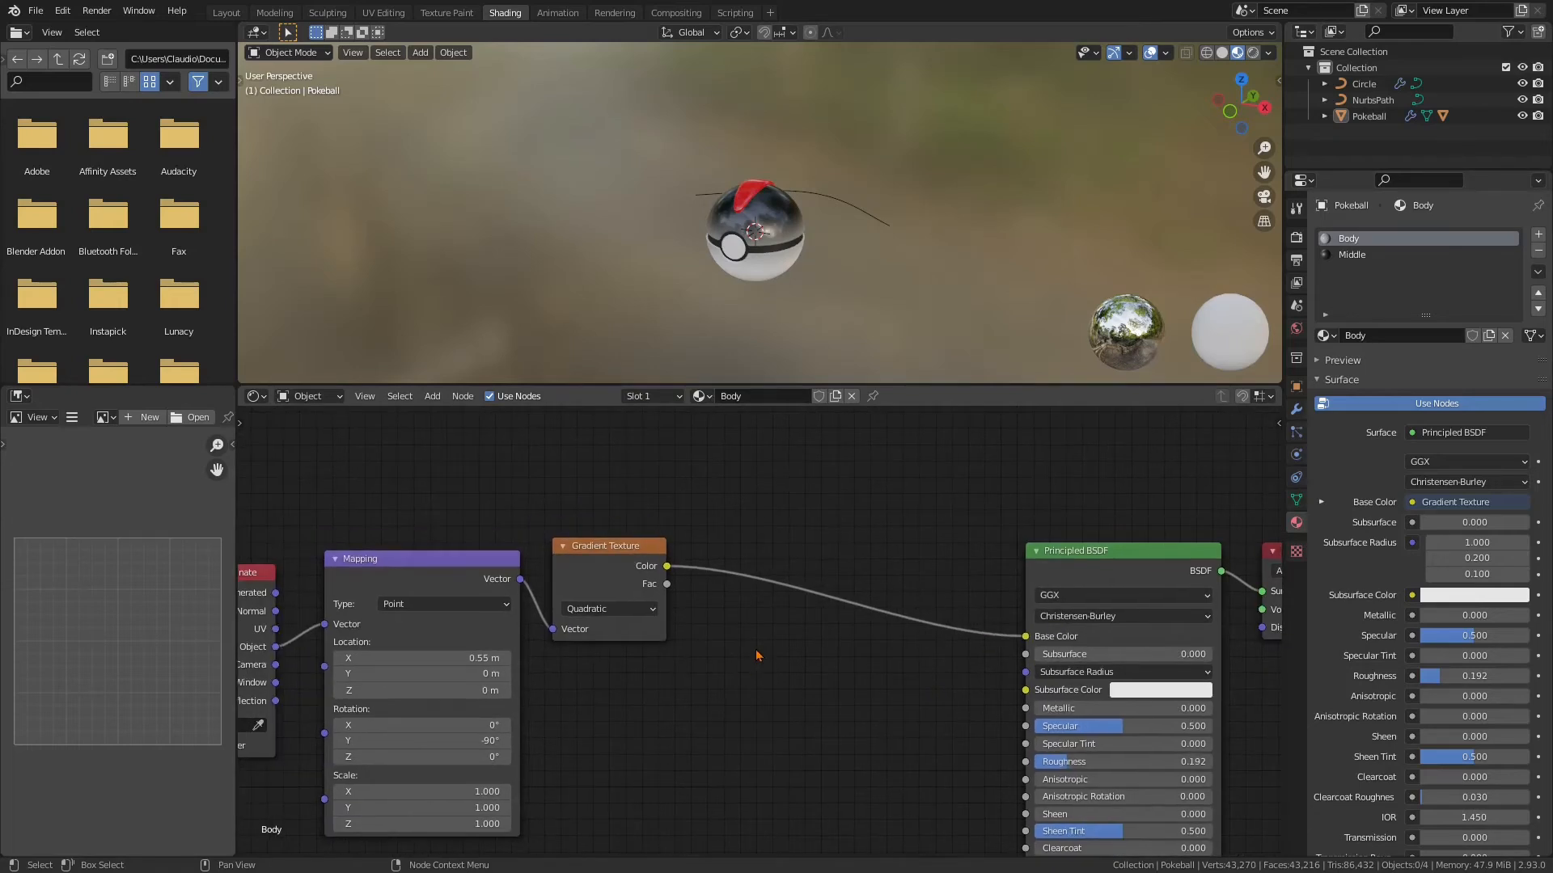
key(shift+a)
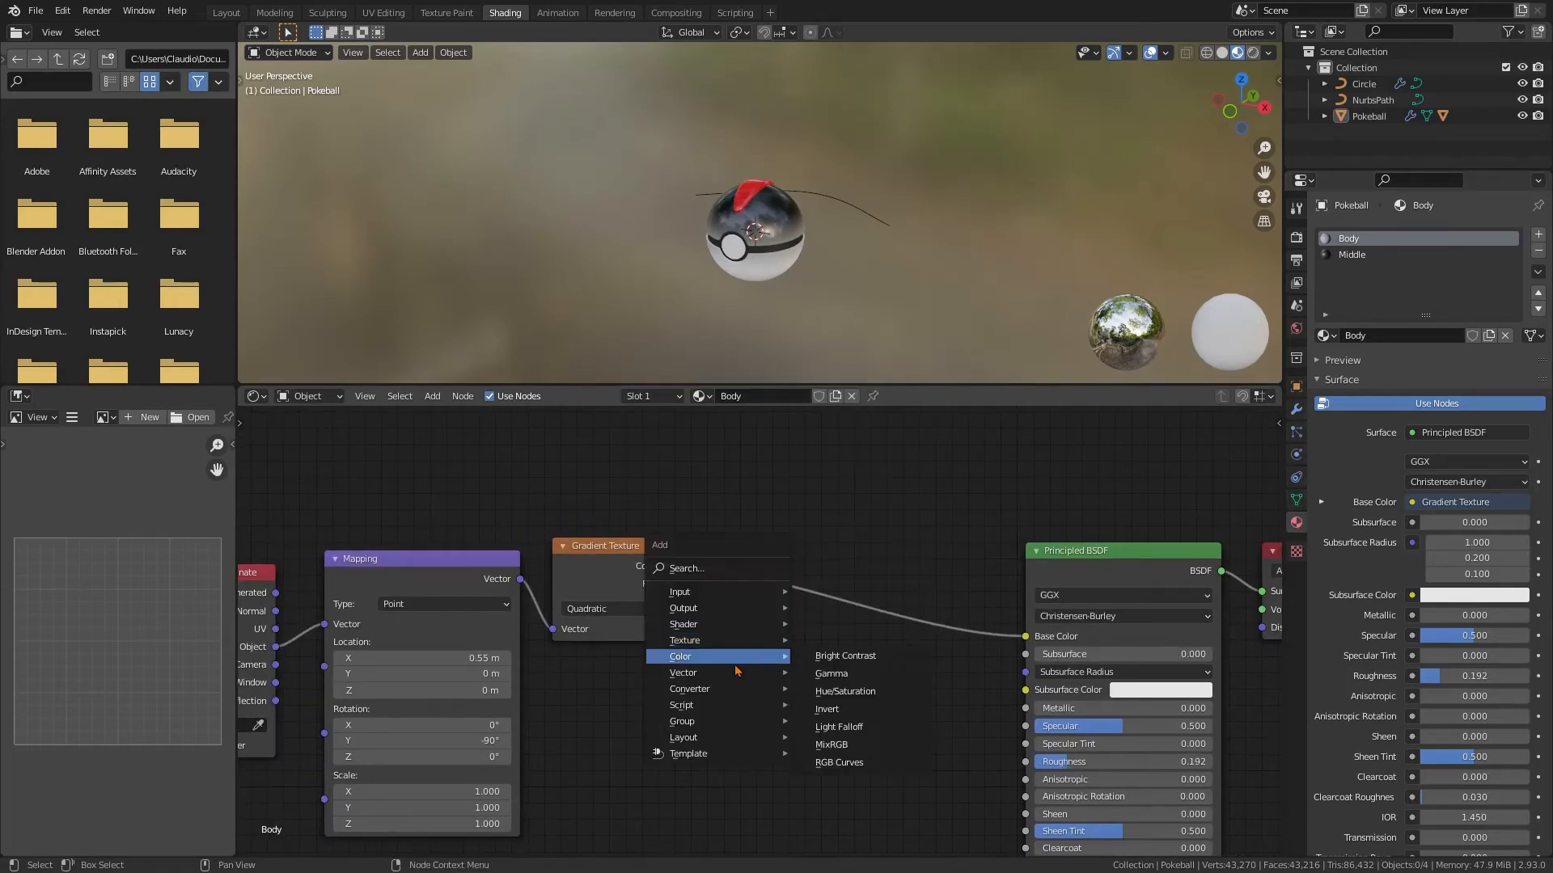
mouse_move(734, 686)
click(841, 566)
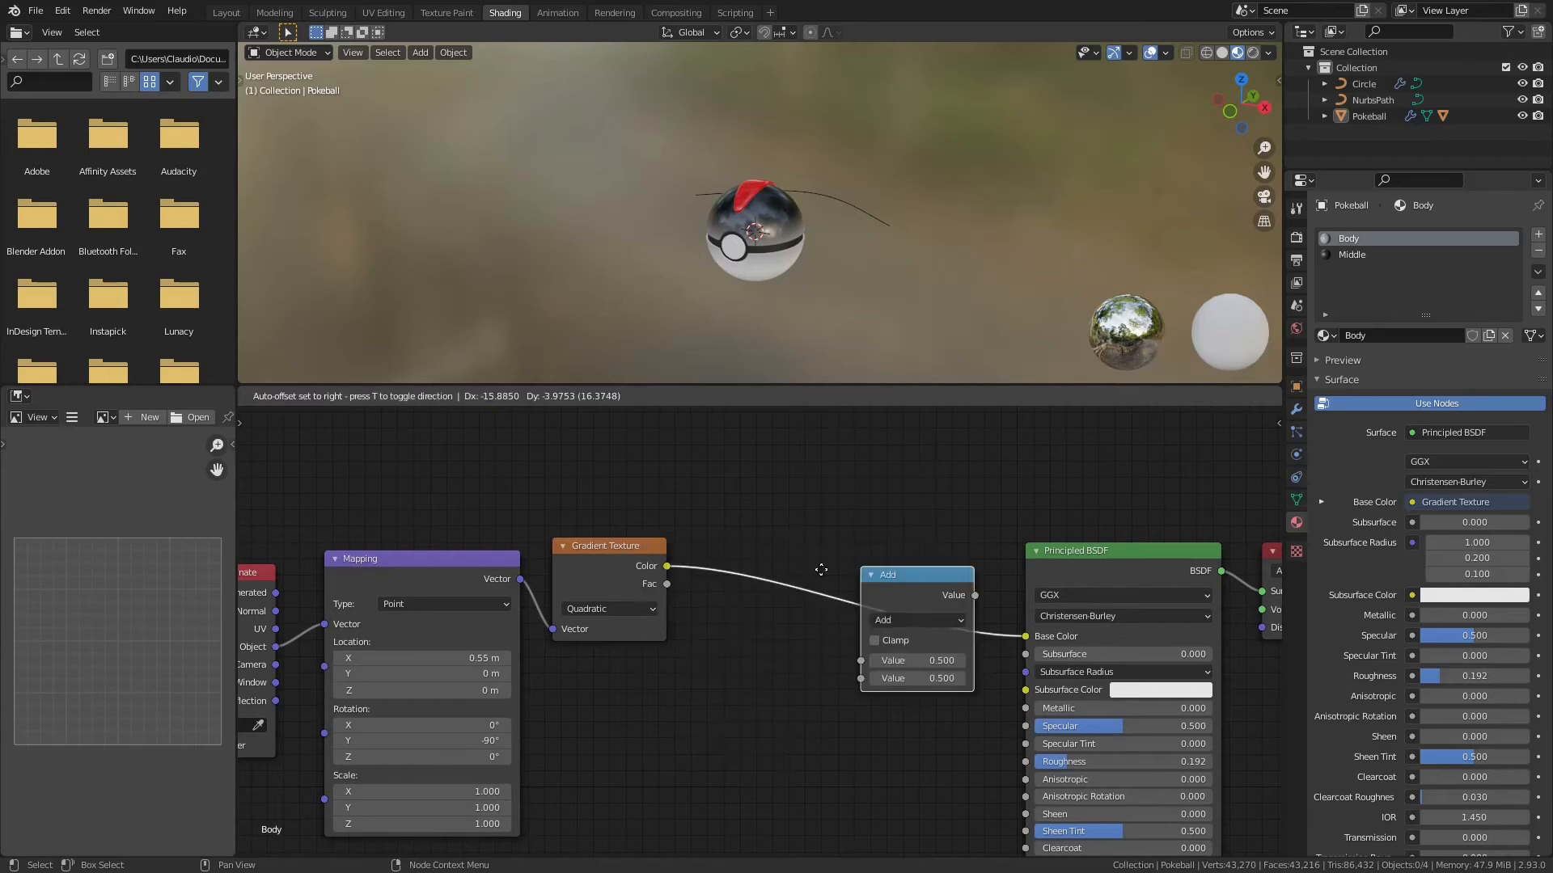
click(745, 595)
Set the Math node's operation to Greater Than with a threshold of 0
click(772, 620)
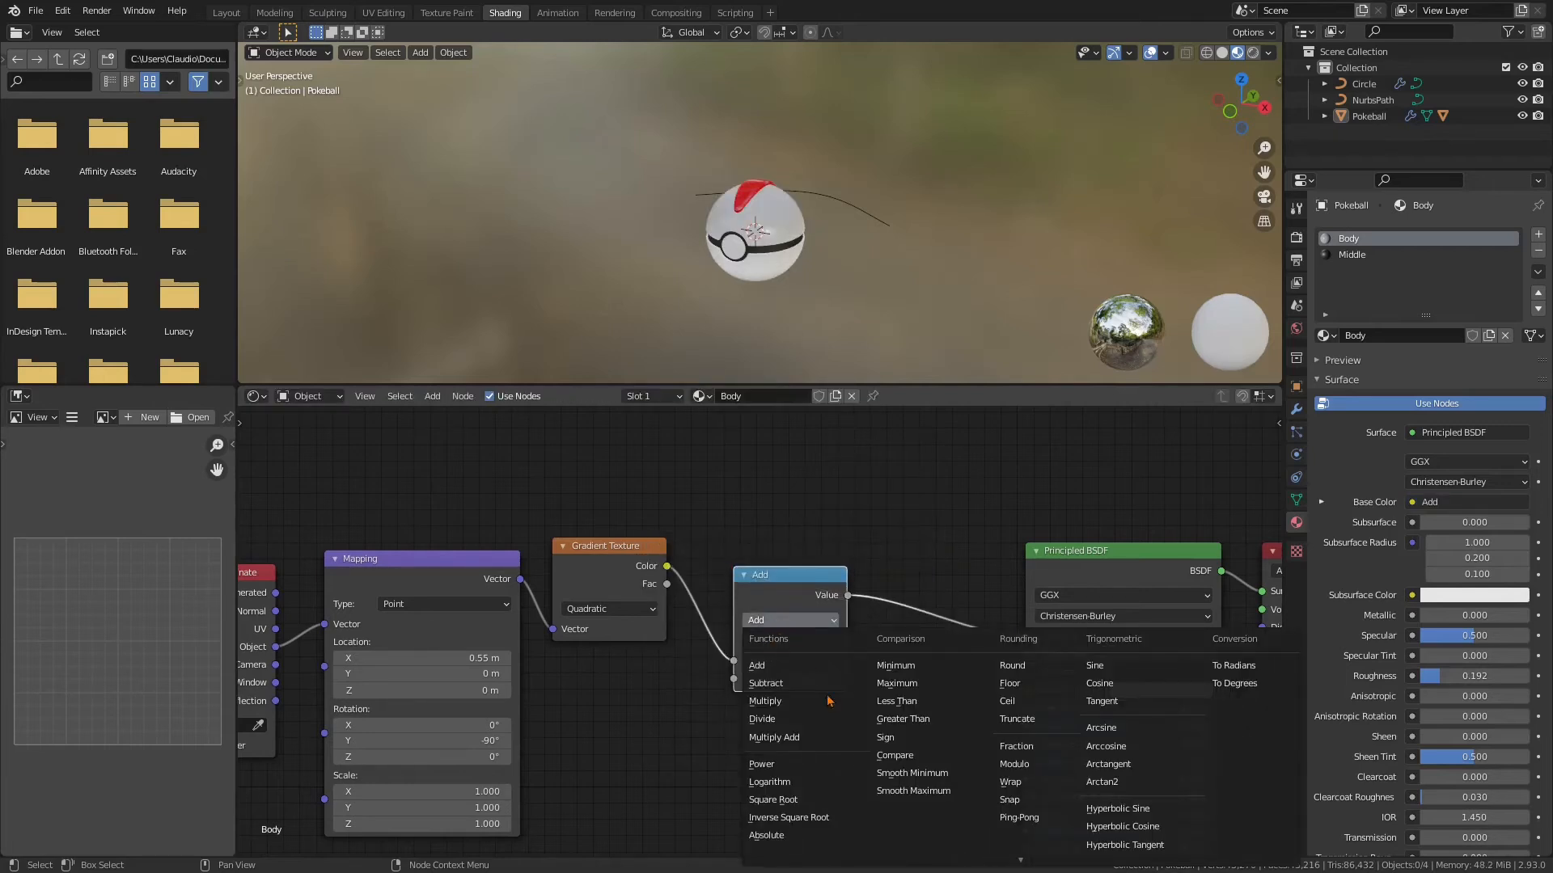
click(924, 719)
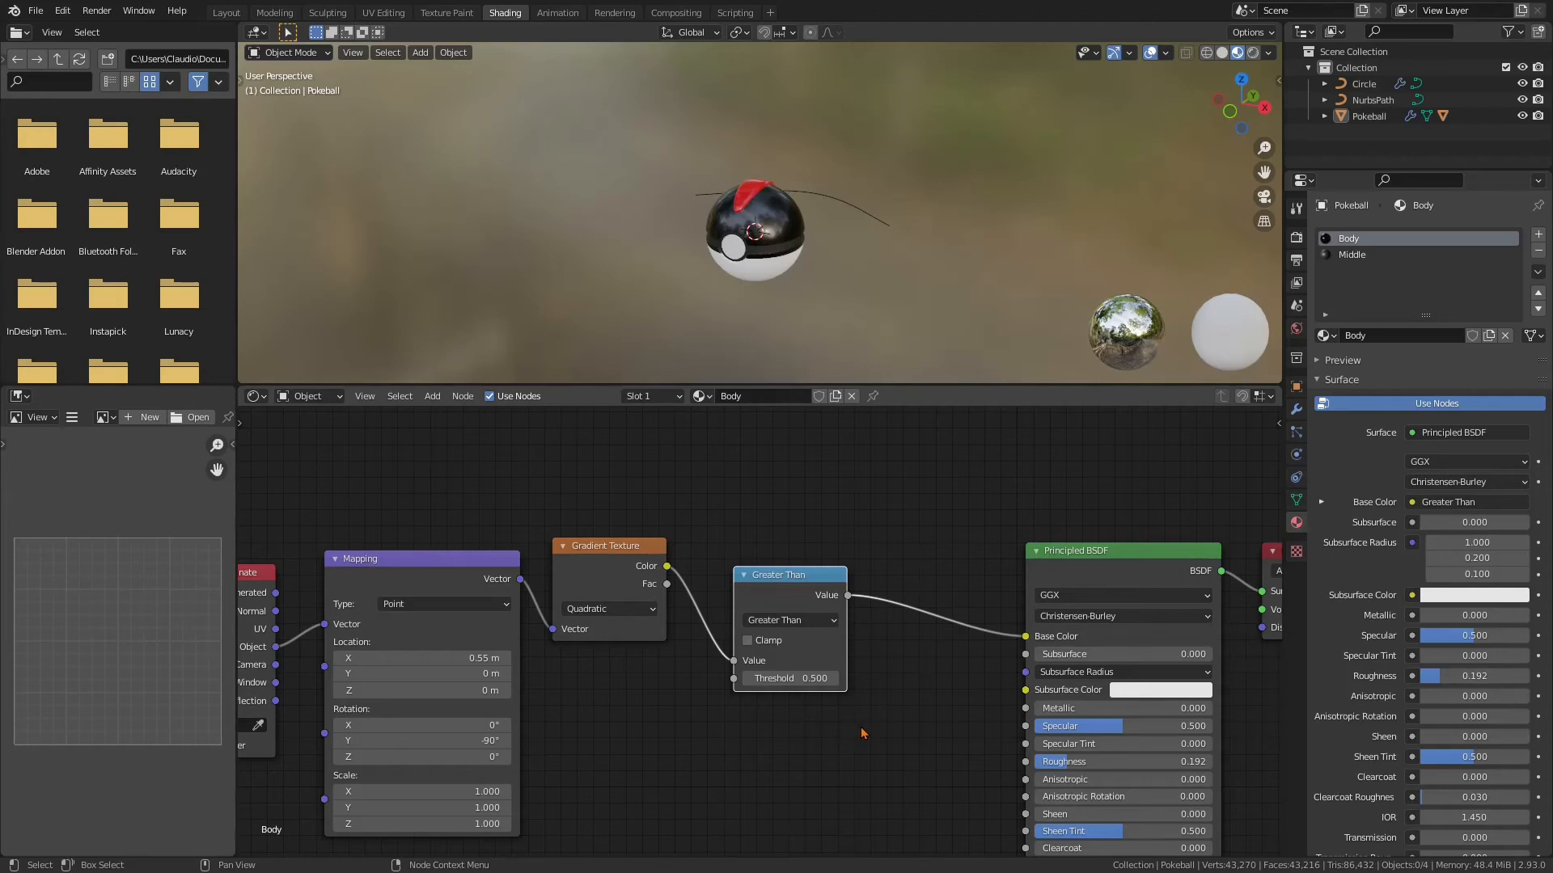
text(0)
click(768, 814)
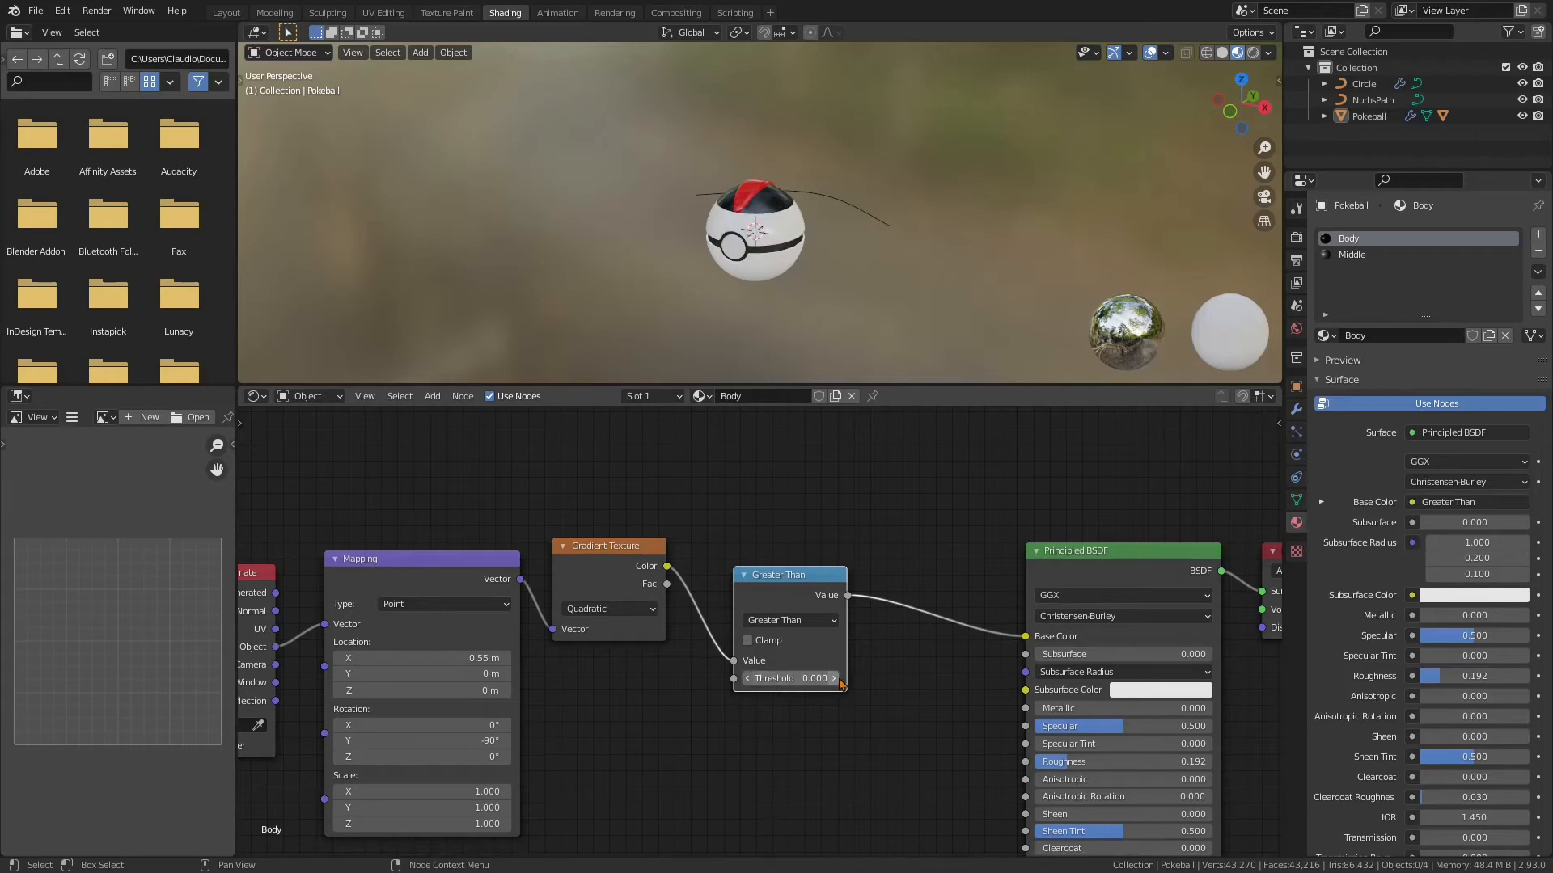
Set the connected Mapping node's X location to 0.6 m so the black cap fits the red stripe
middle_drag(882, 706, 936, 657)
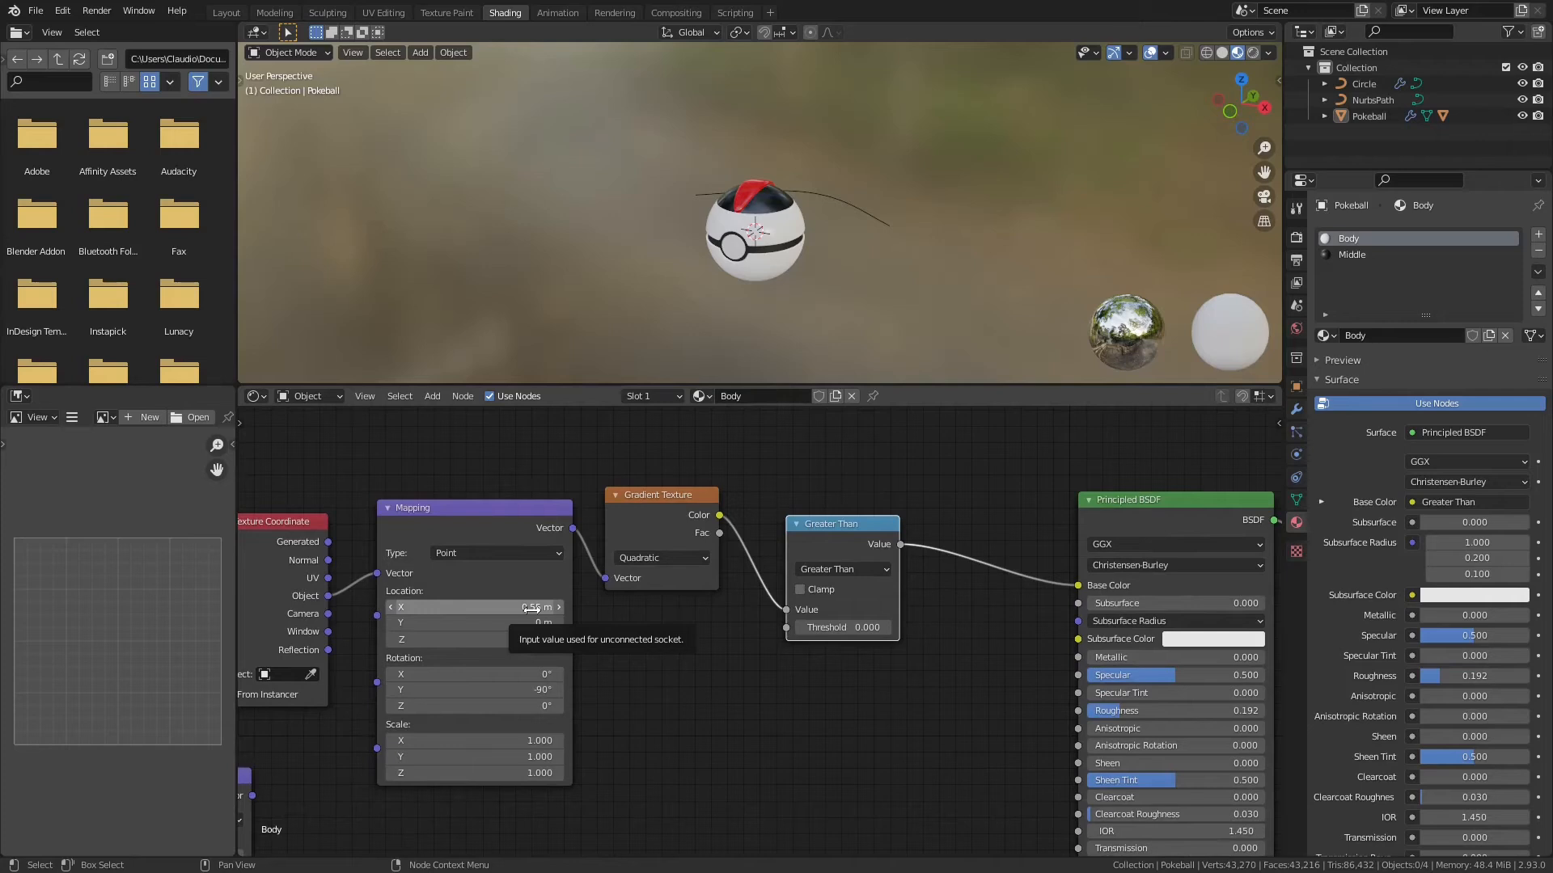
click(476, 606)
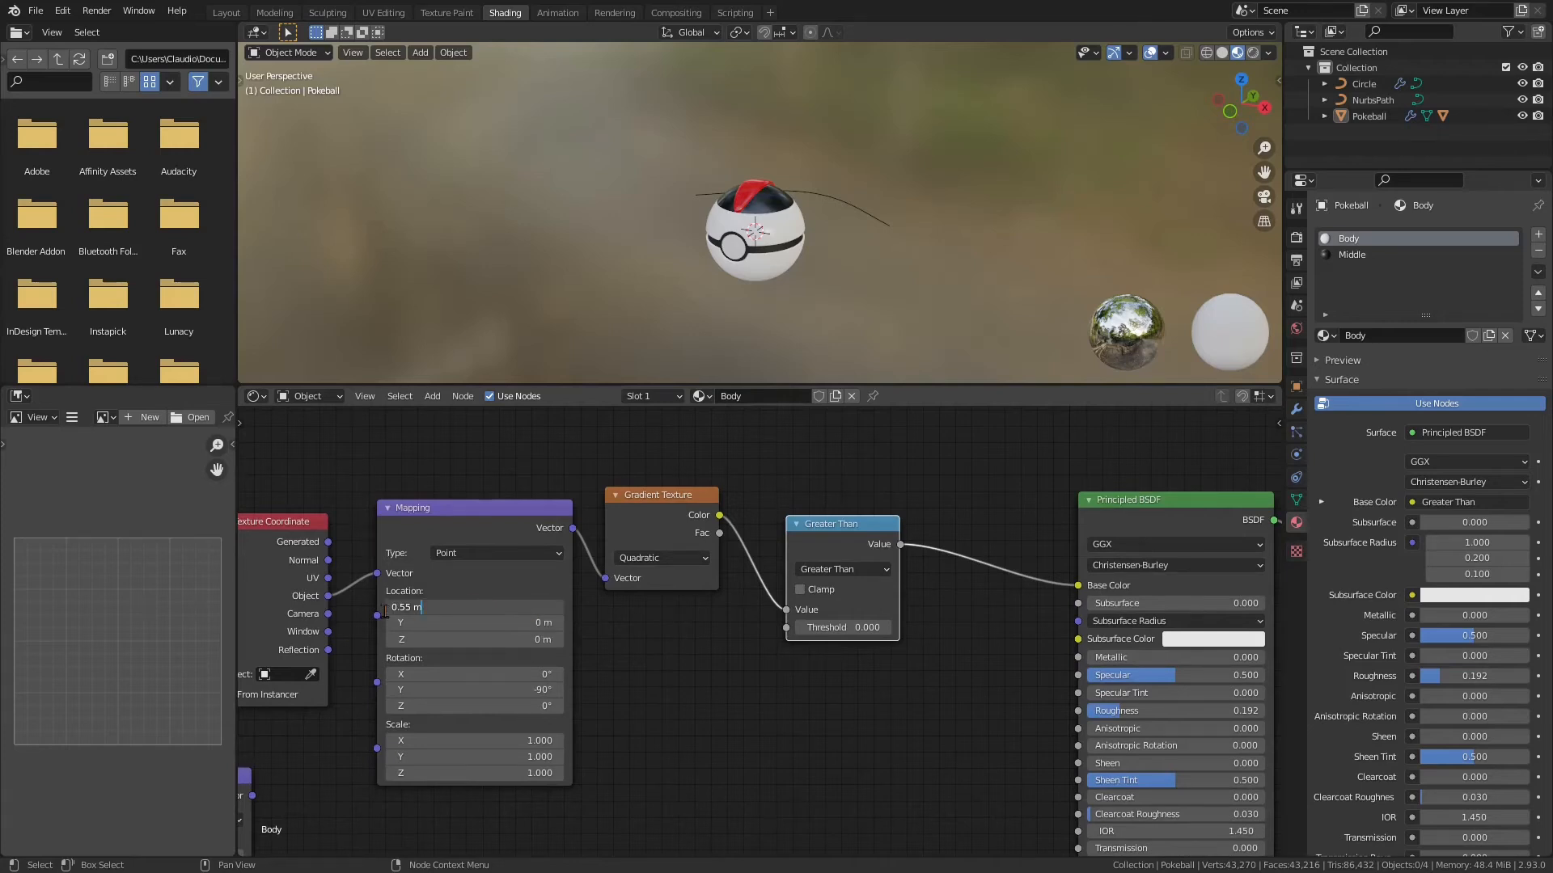
drag(412, 615, 383, 613)
scroll(647, 217, up, 8)
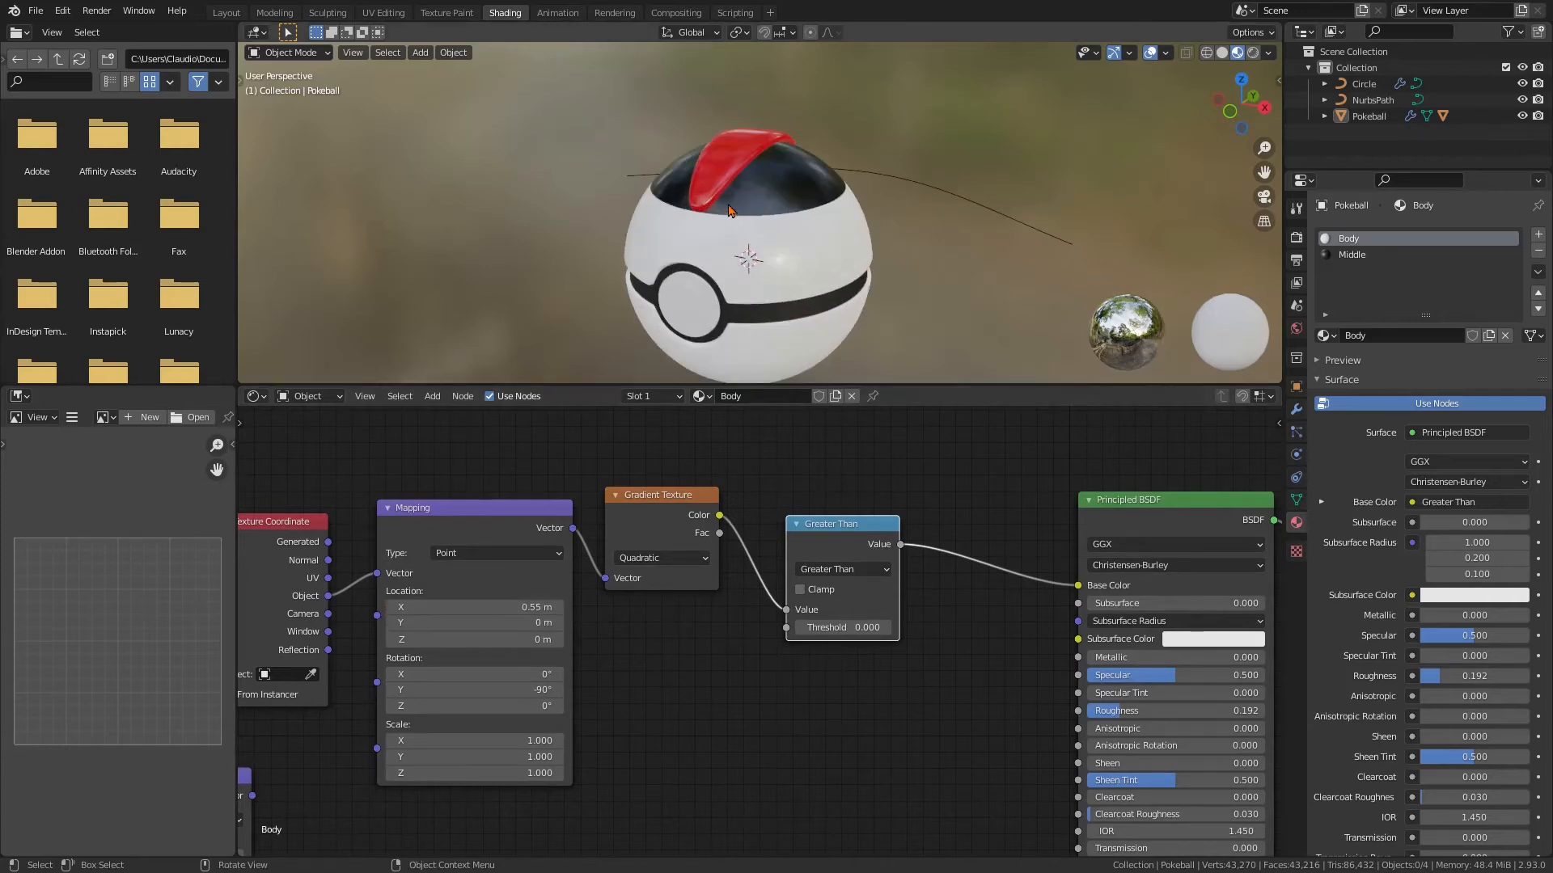
middle_drag(701, 223, 756, 242)
click(499, 610)
click(402, 607)
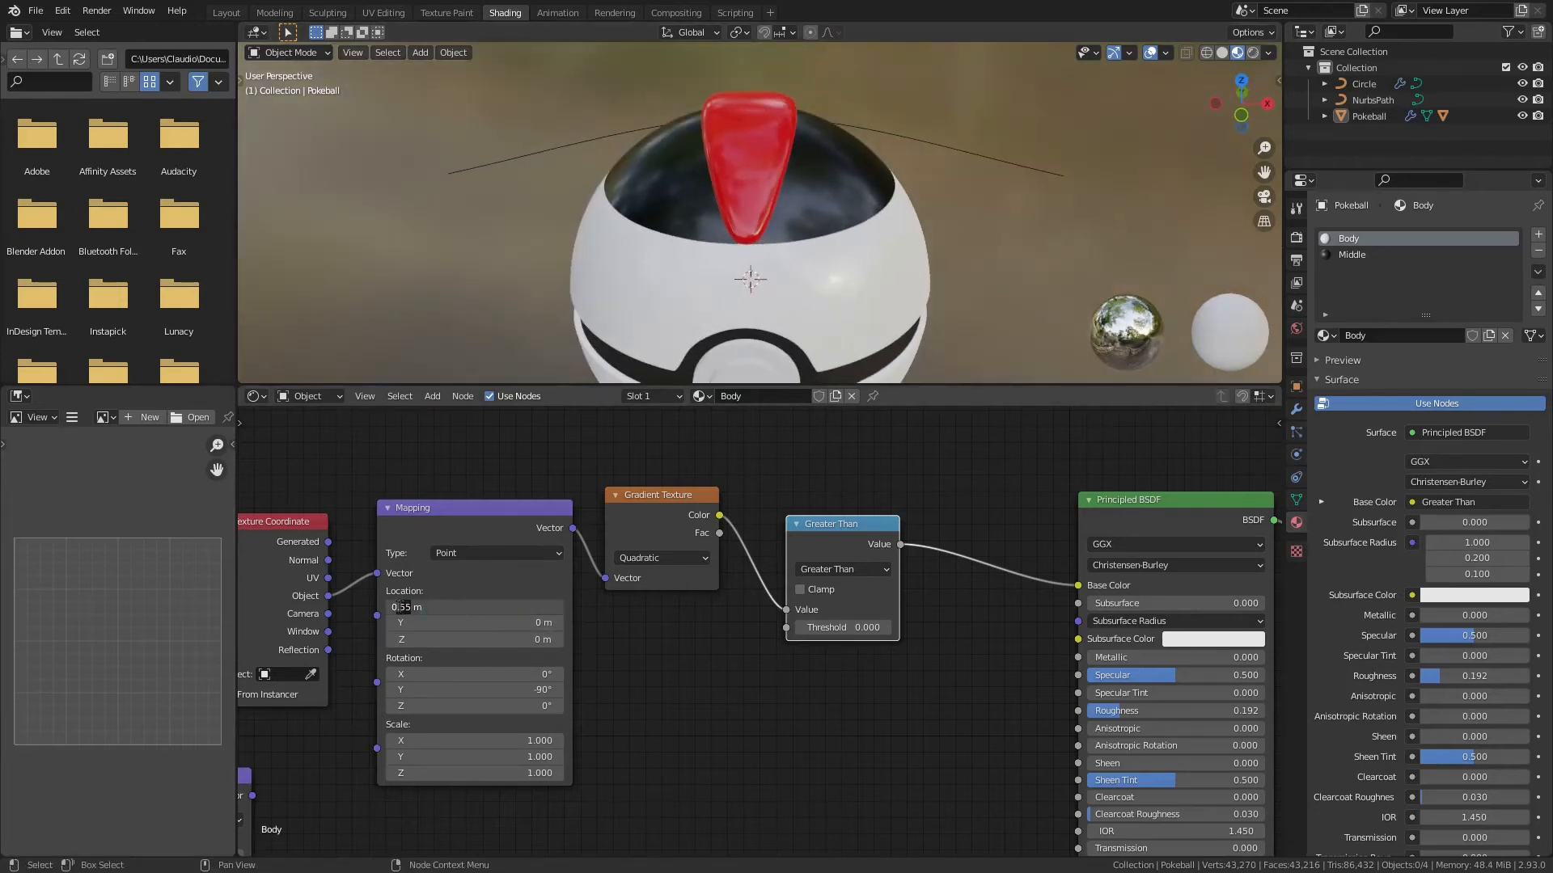
text(6)
key(Return)
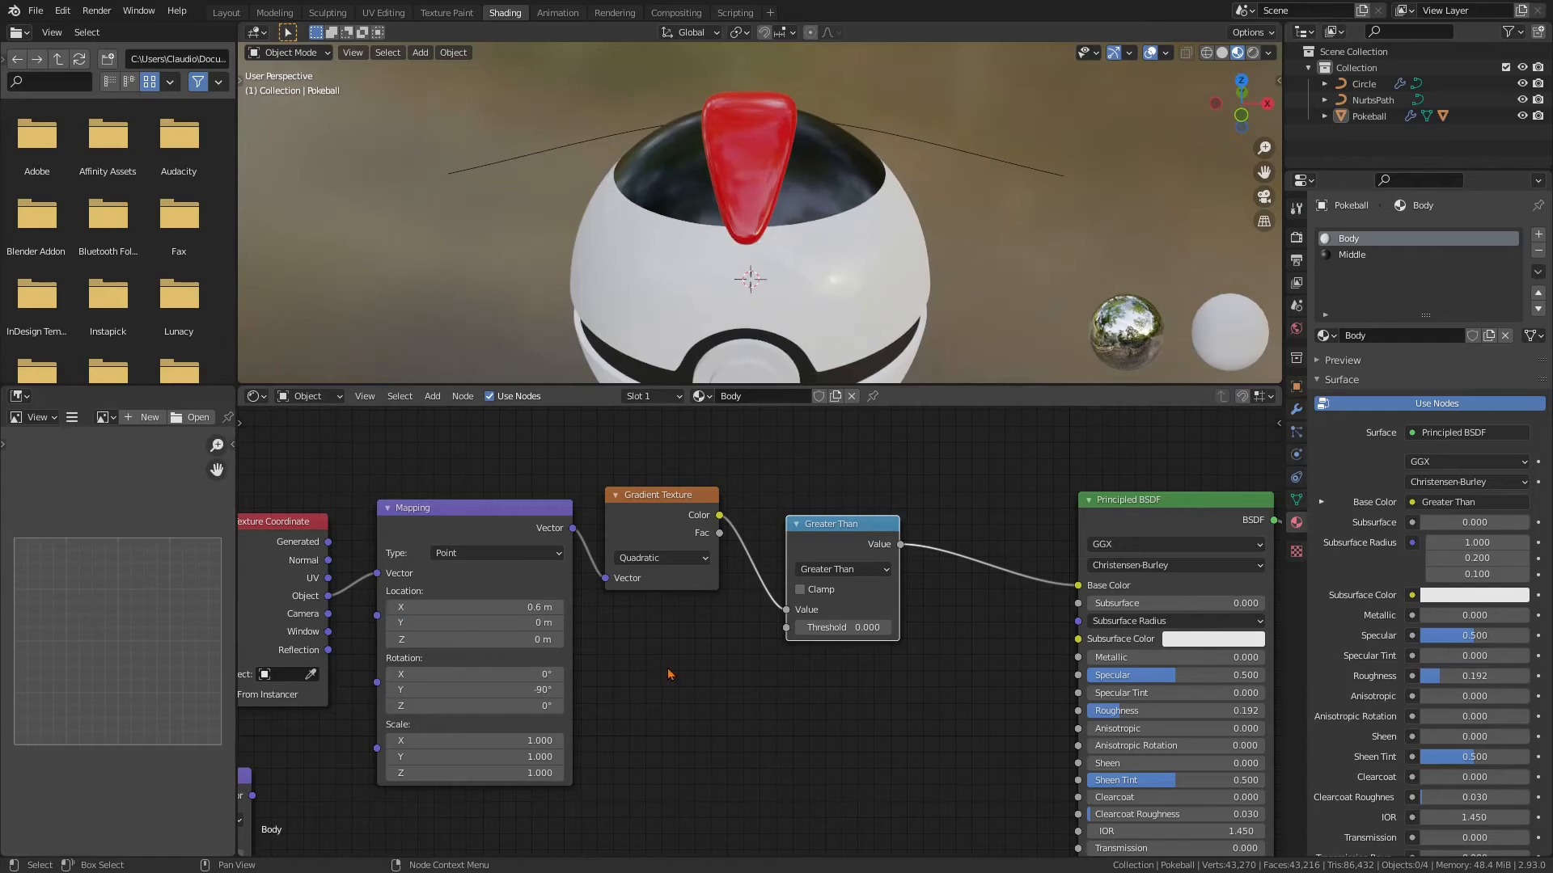
Examine the edge between the black cap and white body around the red stripe, along with the node layout
scroll(741, 583, down, 3)
scroll(912, 114, down, 3)
middle_drag(903, 215, 864, 217)
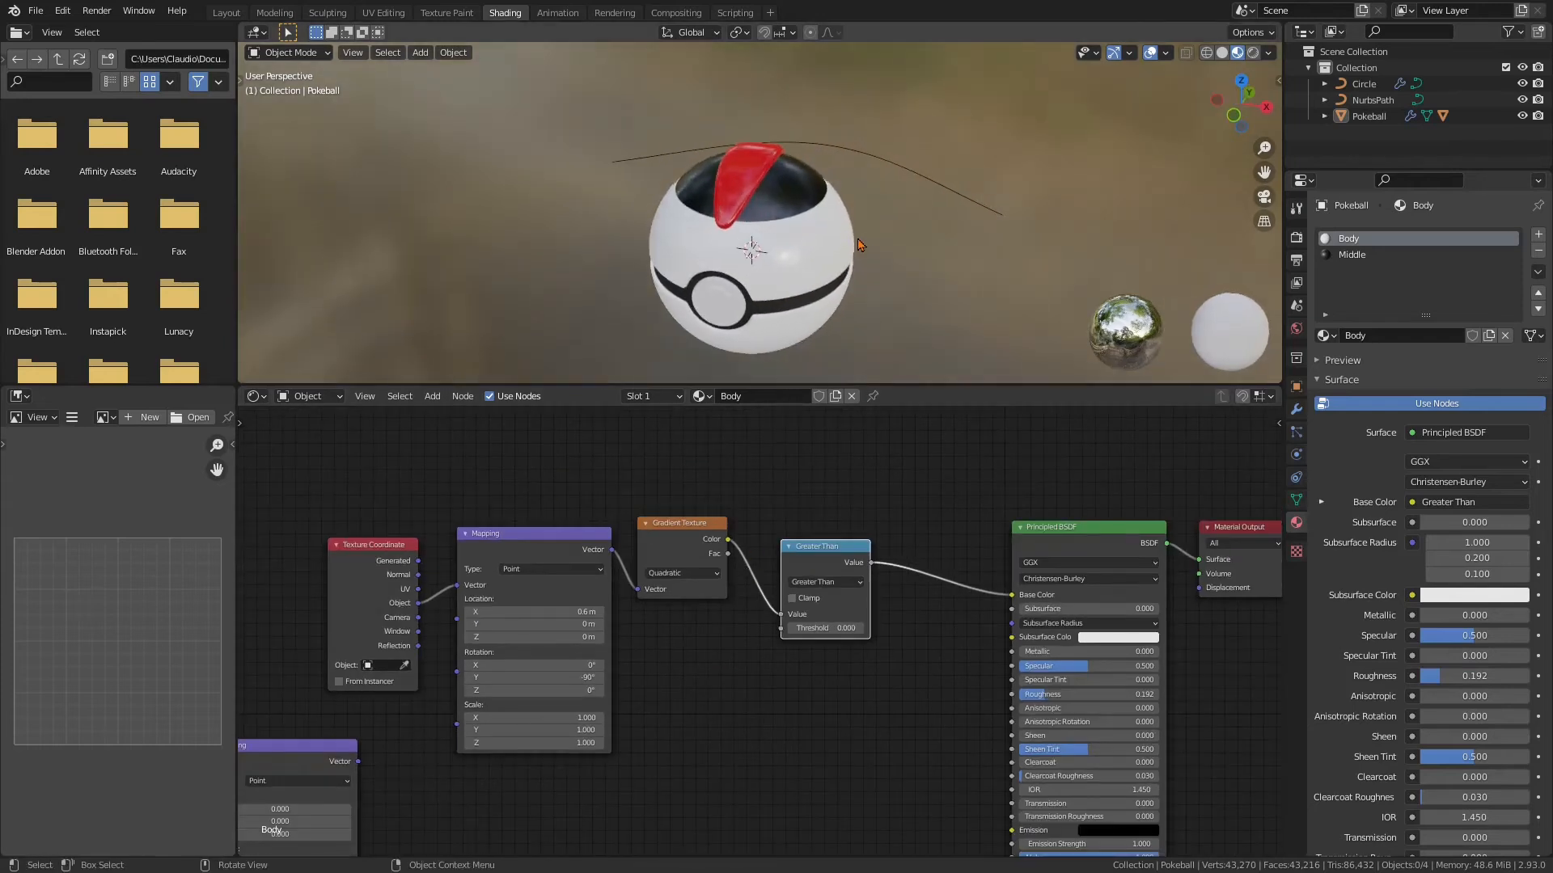
scroll(863, 217, down, 3)
scroll(935, 779, up, 3)
middle_drag(936, 759, 859, 753)
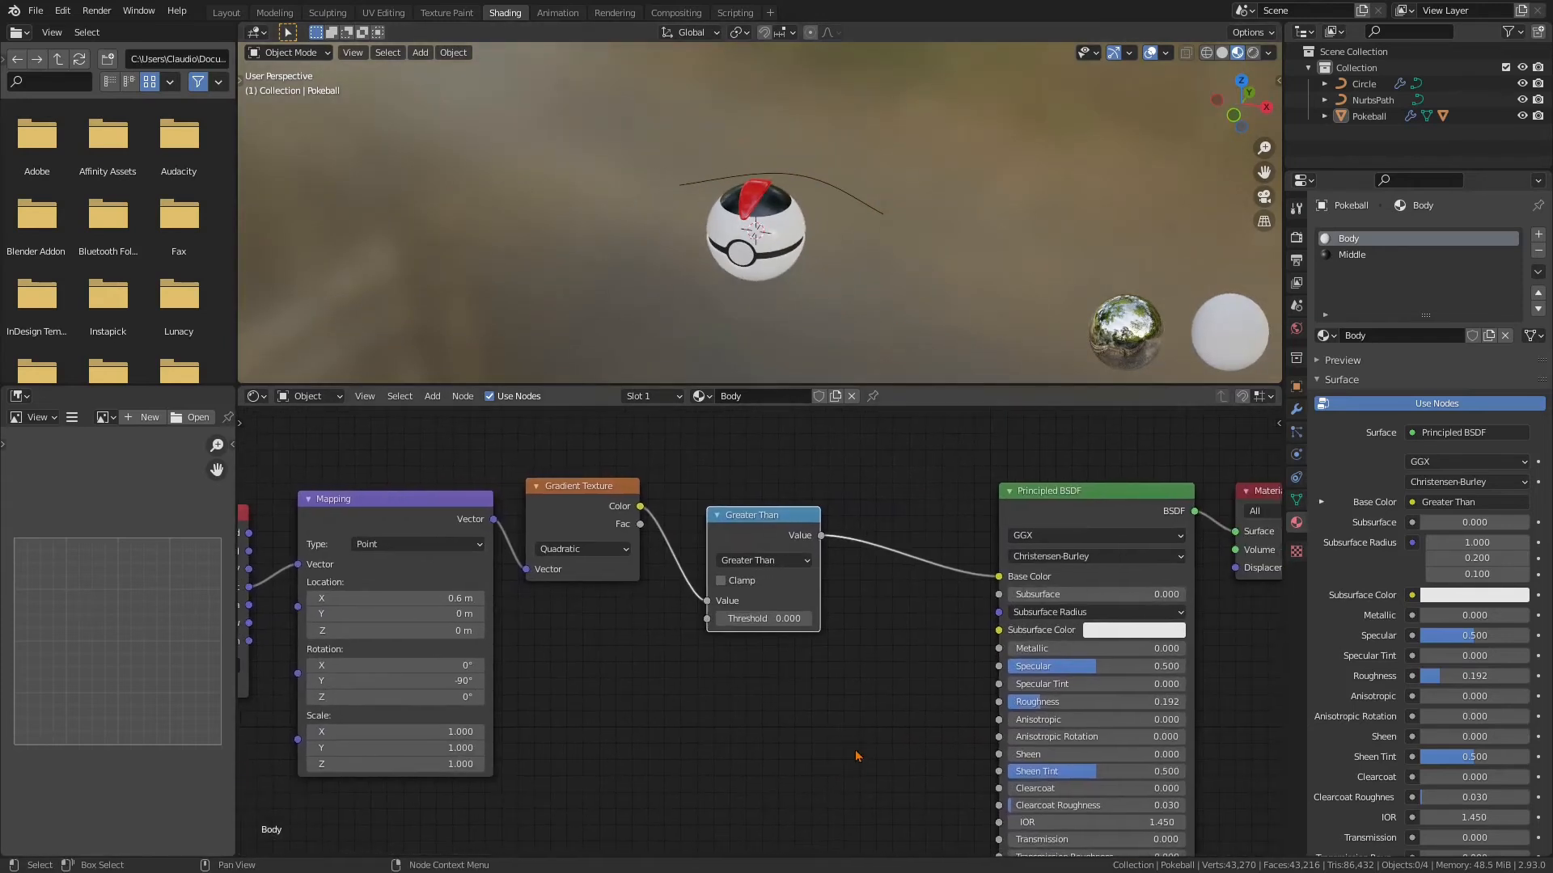
scroll(858, 752, down, 5)
middle_drag(805, 672, 838, 655)
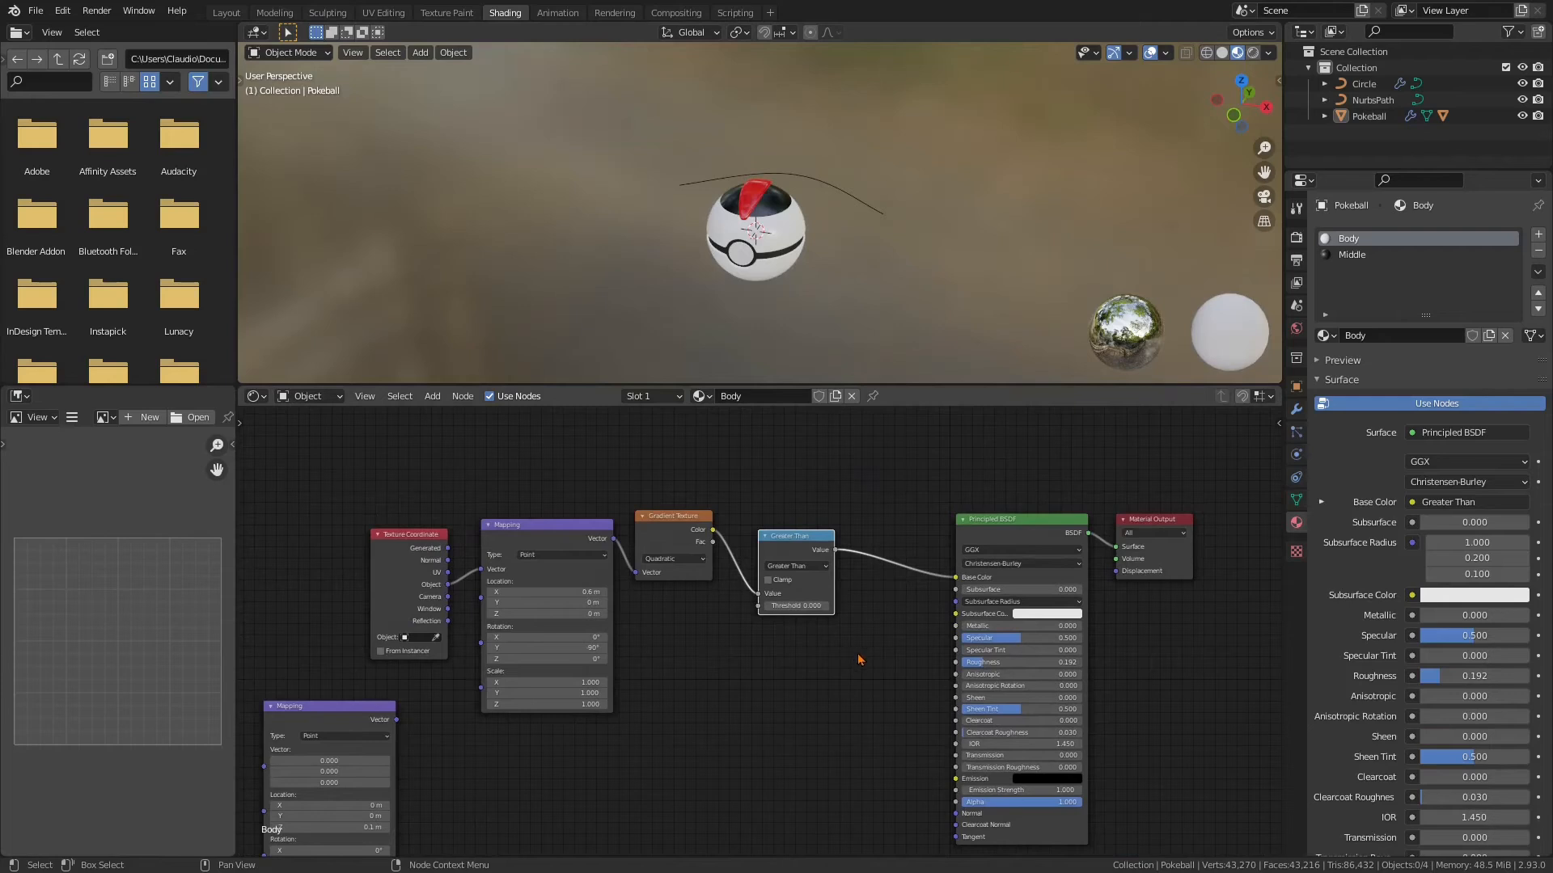
scroll(859, 659, up, 1)
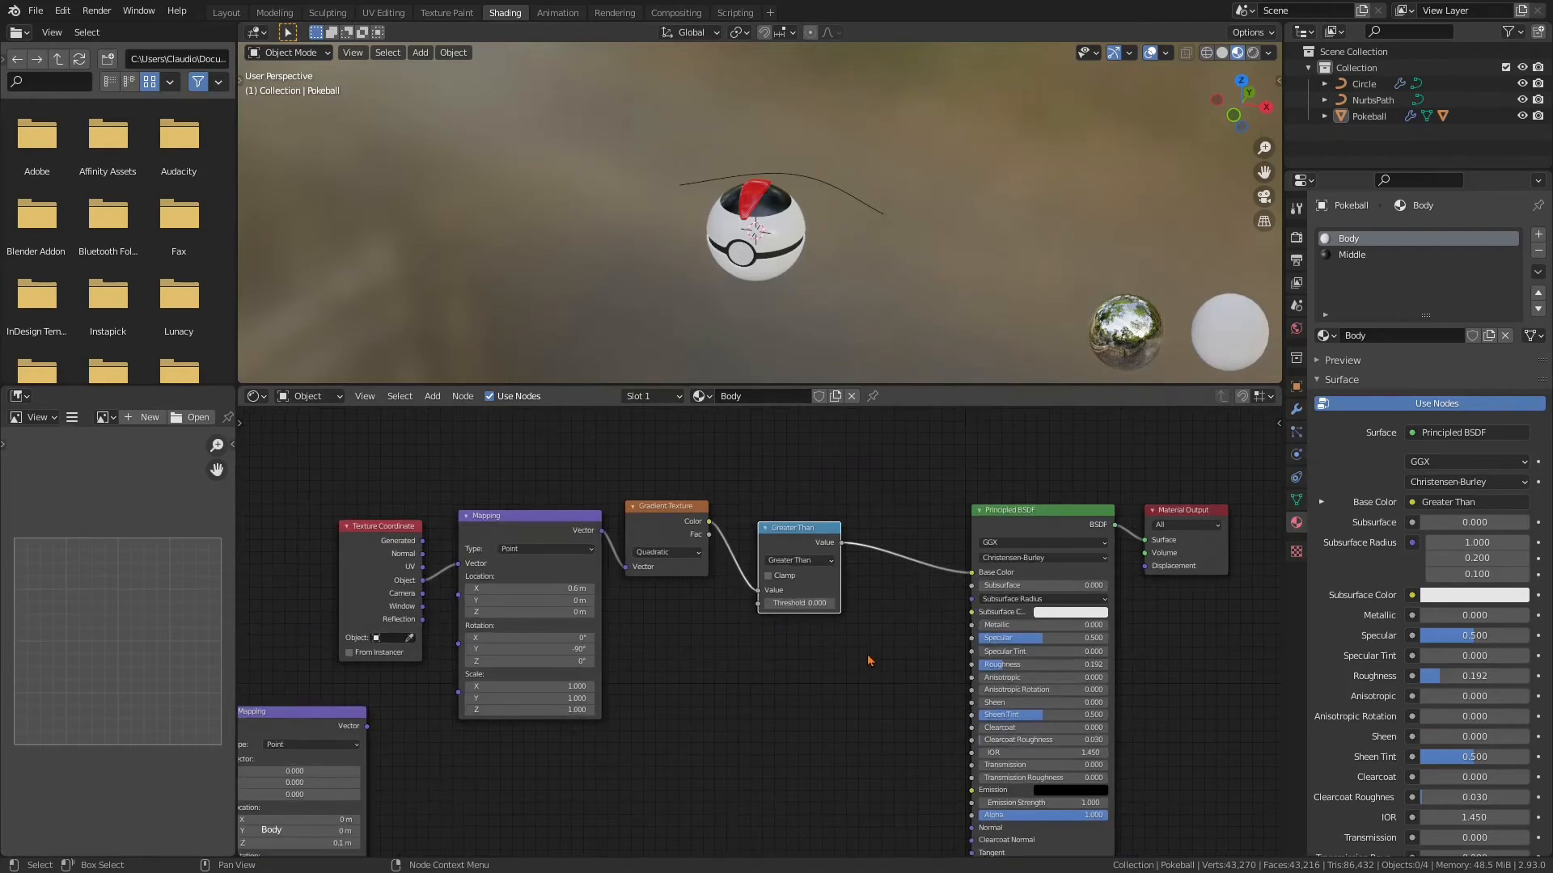
scroll(850, 713, up, 2)
scroll(847, 261, up, 5)
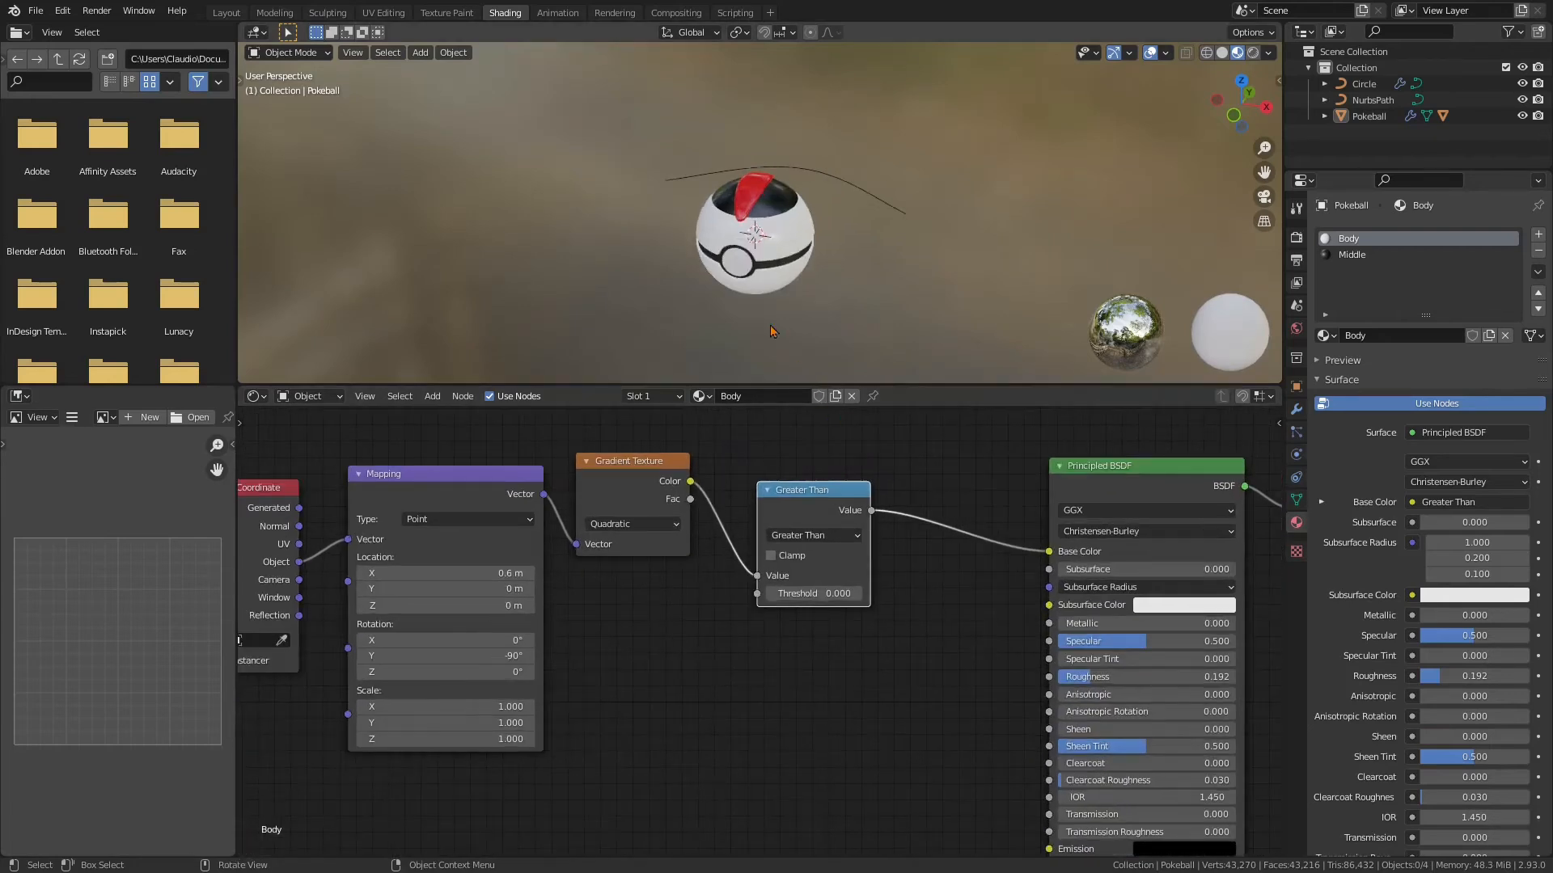
scroll(847, 260, up, 4)
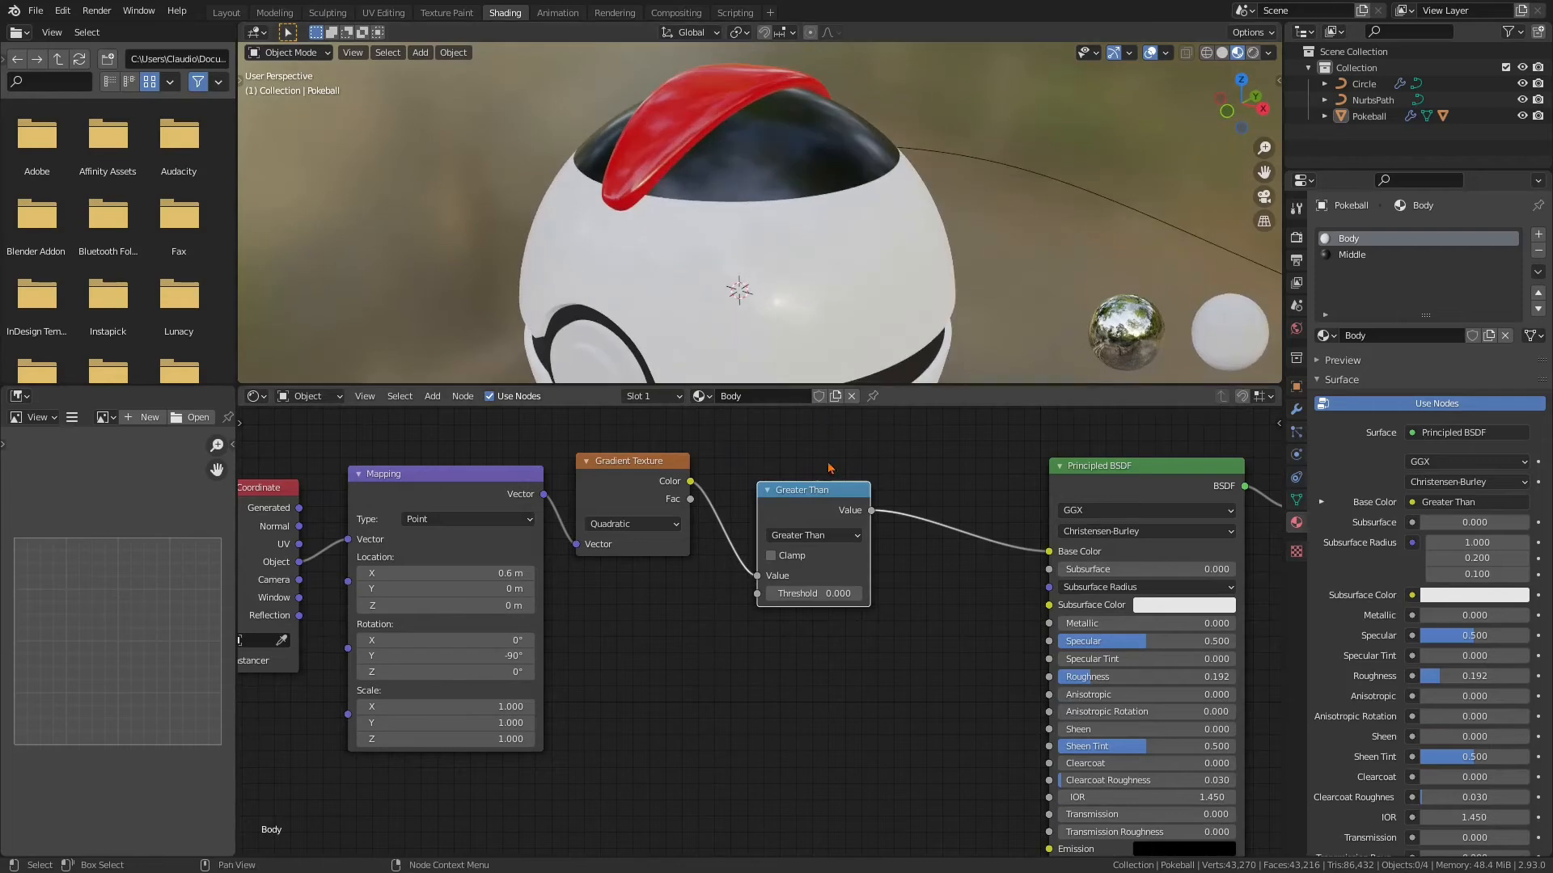
Move the Texture Coordinate, connected Mapping, Gradient Texture and Greater Than nodes together farther away from the Principled BSDF
scroll(752, 647, down, 2)
middle_drag(631, 651, 745, 645)
drag(485, 469, 1014, 631)
drag(946, 570, 824, 557)
click(870, 655)
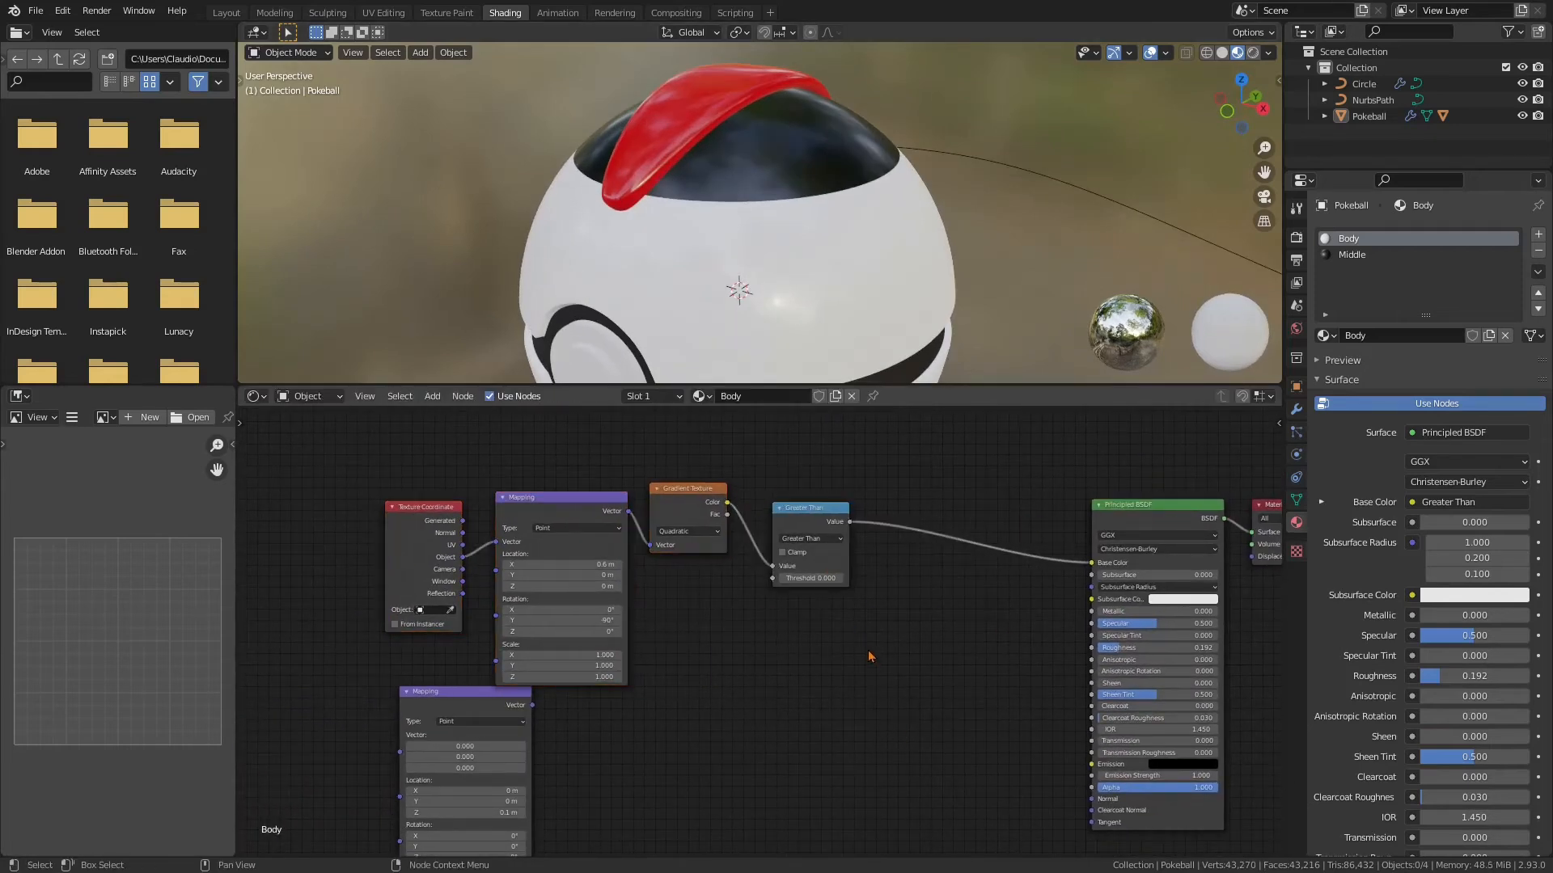
middle_drag(870, 655, 830, 613)
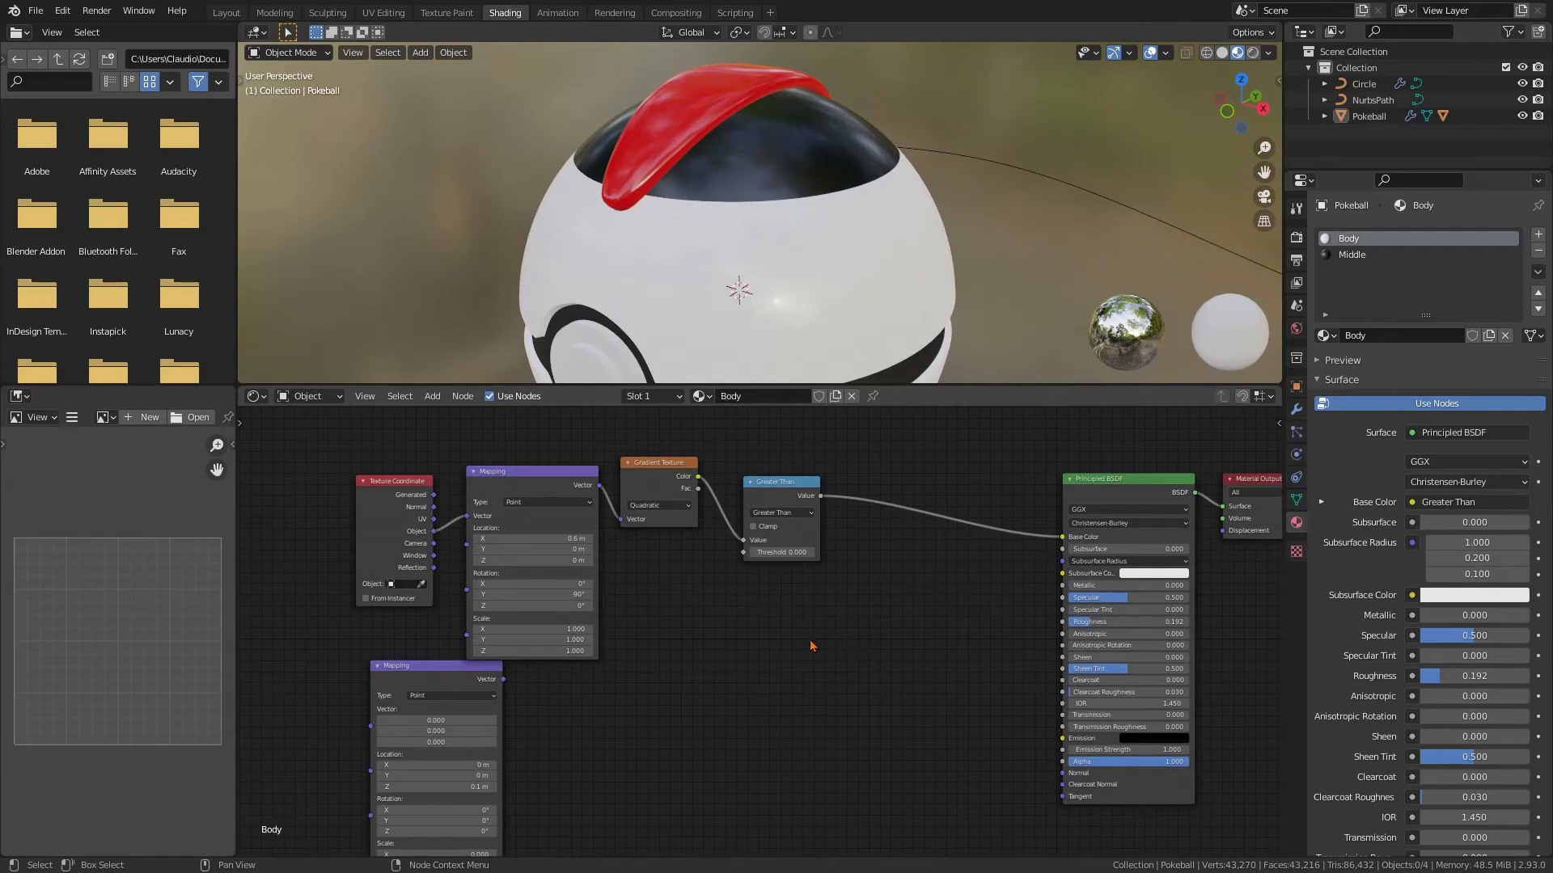
Duplicate the Greater Than node and align the copy directly below the original
scroll(813, 646, up, 2)
click(834, 476)
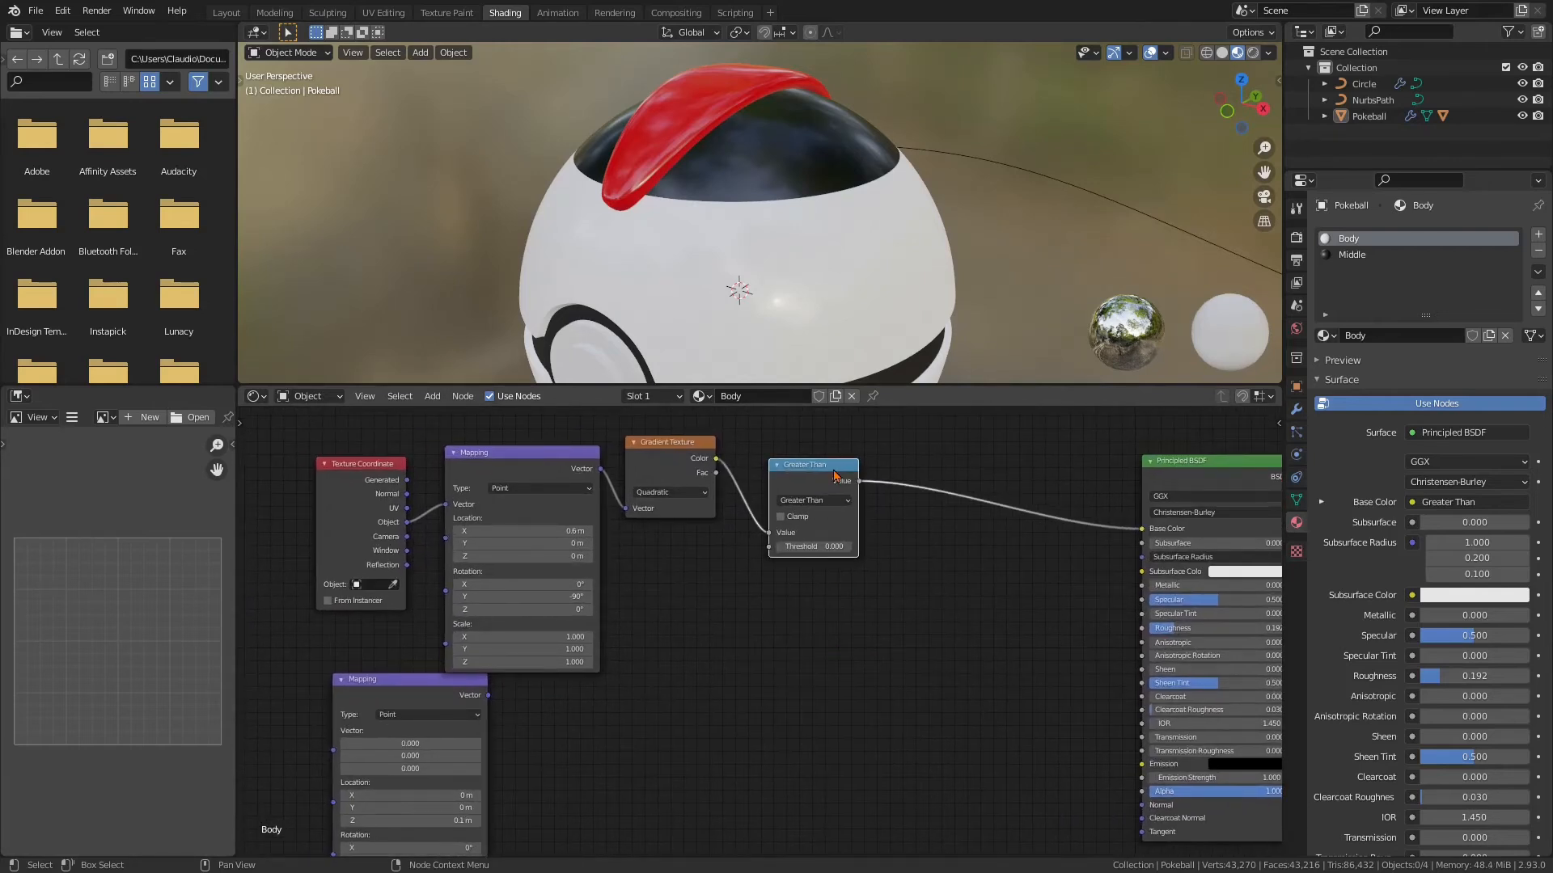
key(shift+d)
click(802, 625)
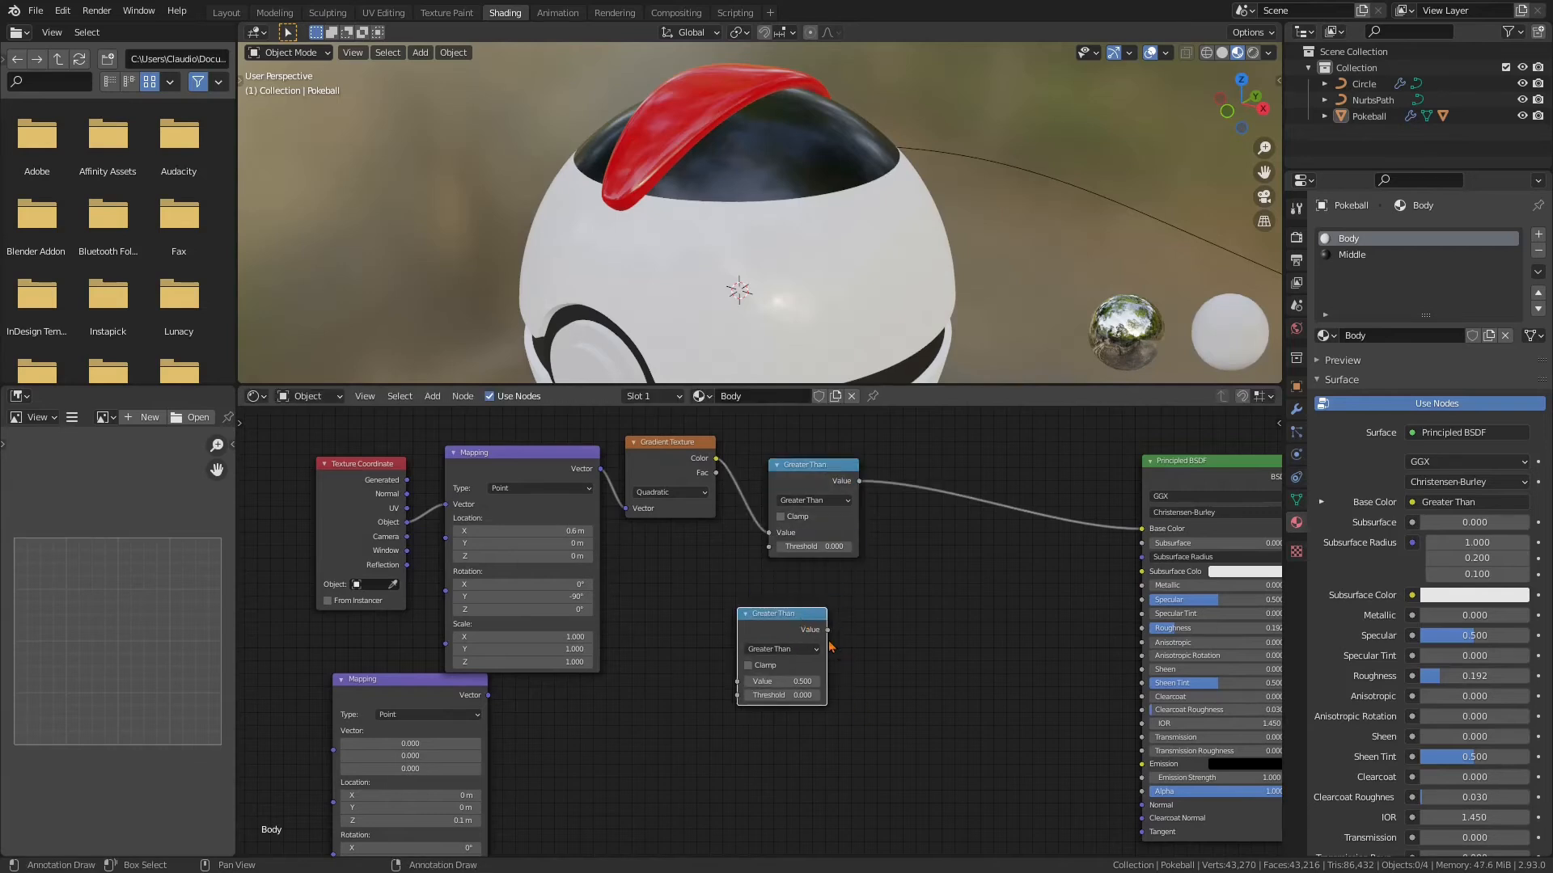
drag(803, 612, 834, 599)
Change the duplicated Math node to Multiply and feed its first value from the Gradient Texture's Color output
click(814, 636)
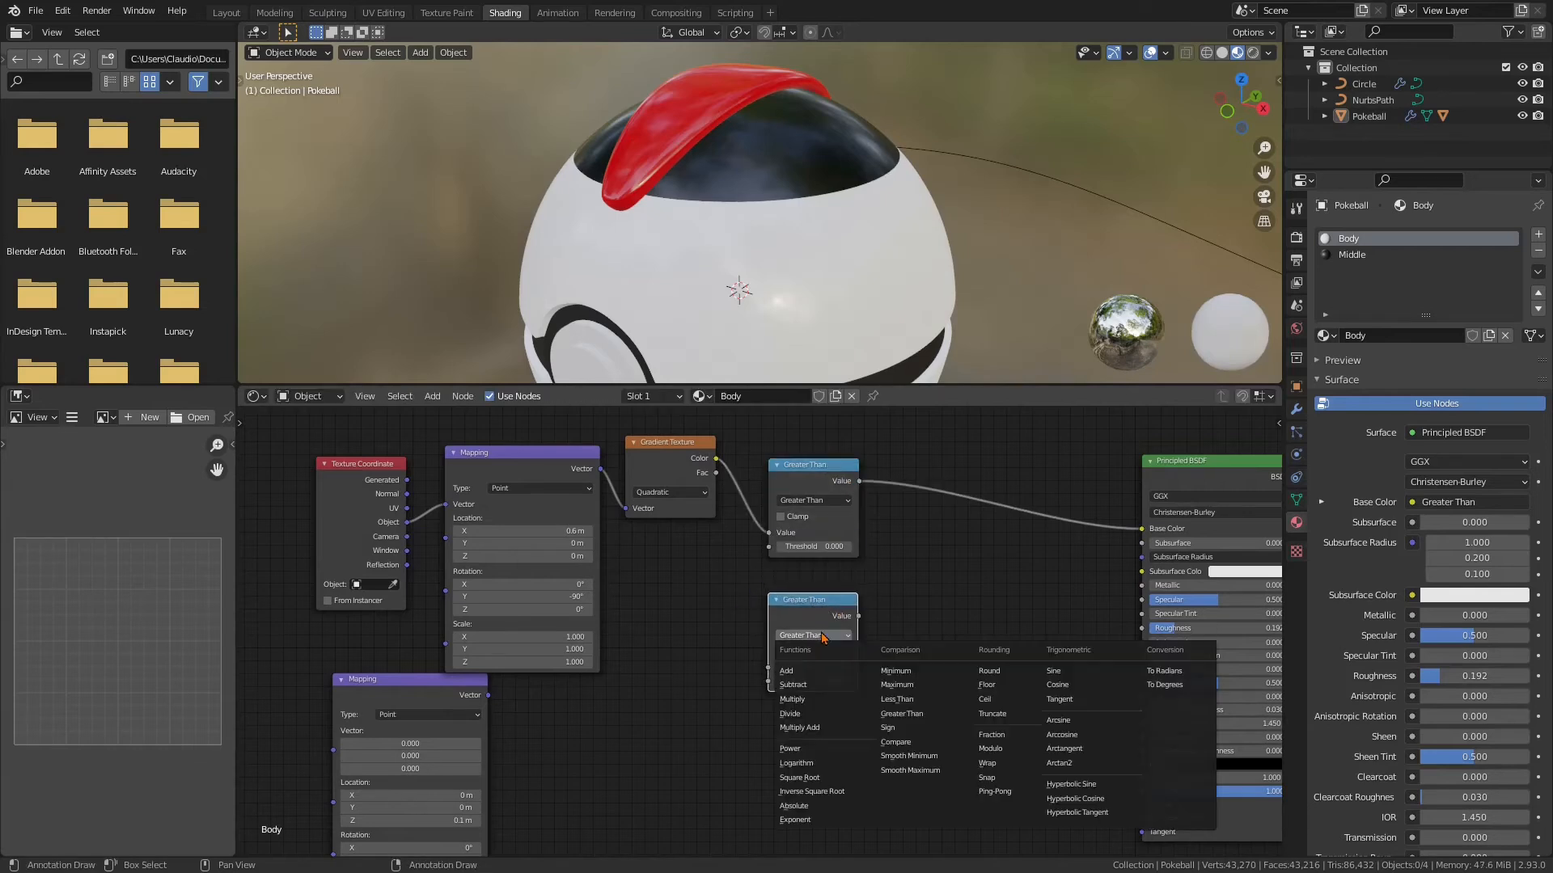
click(813, 700)
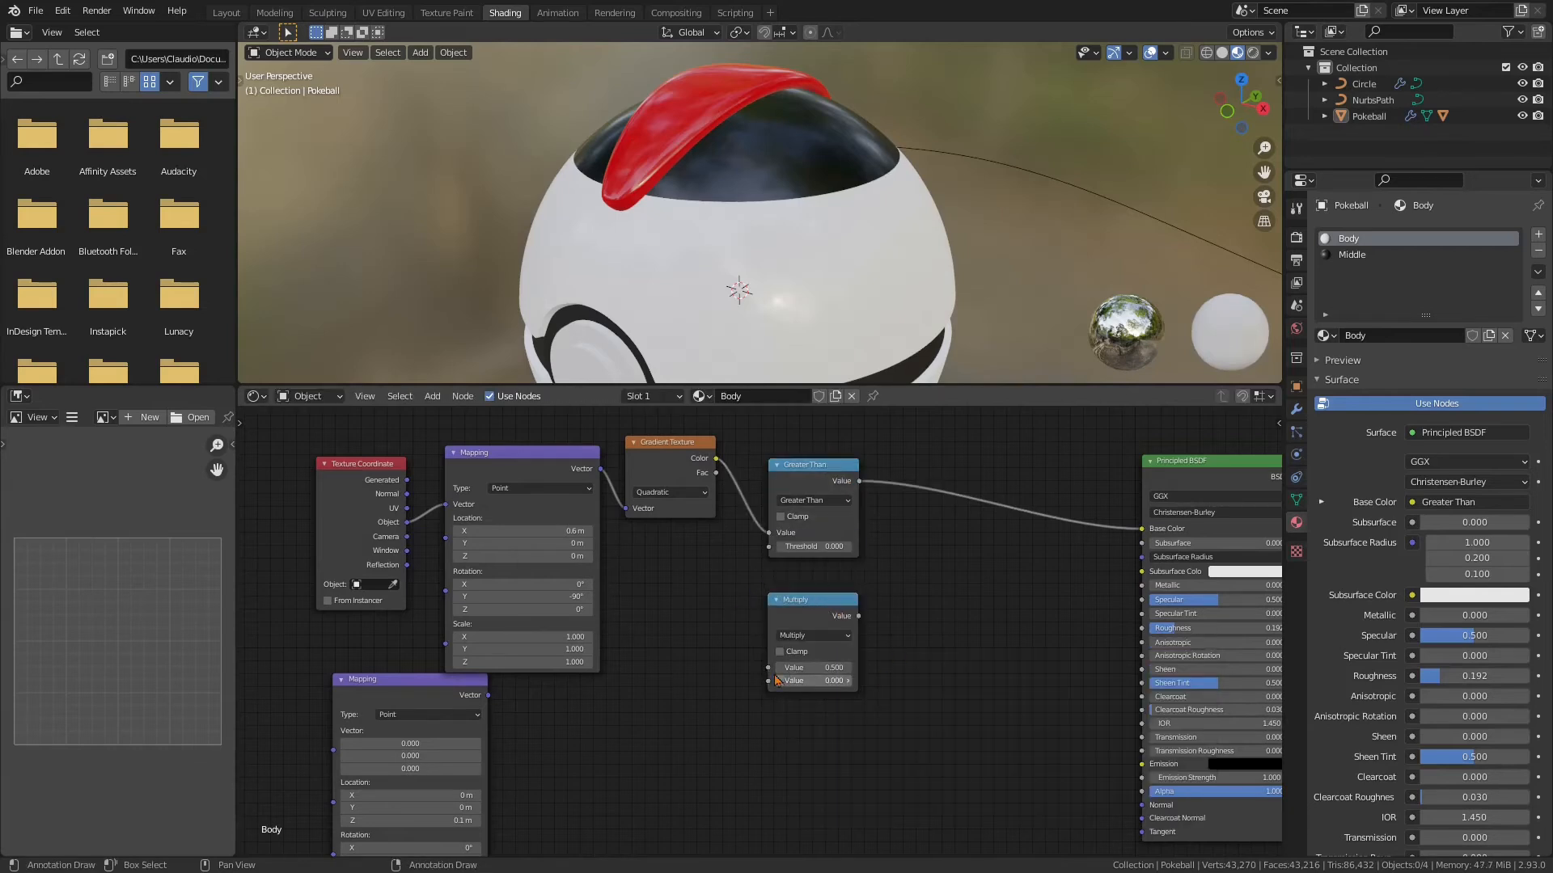
drag(768, 667, 716, 467)
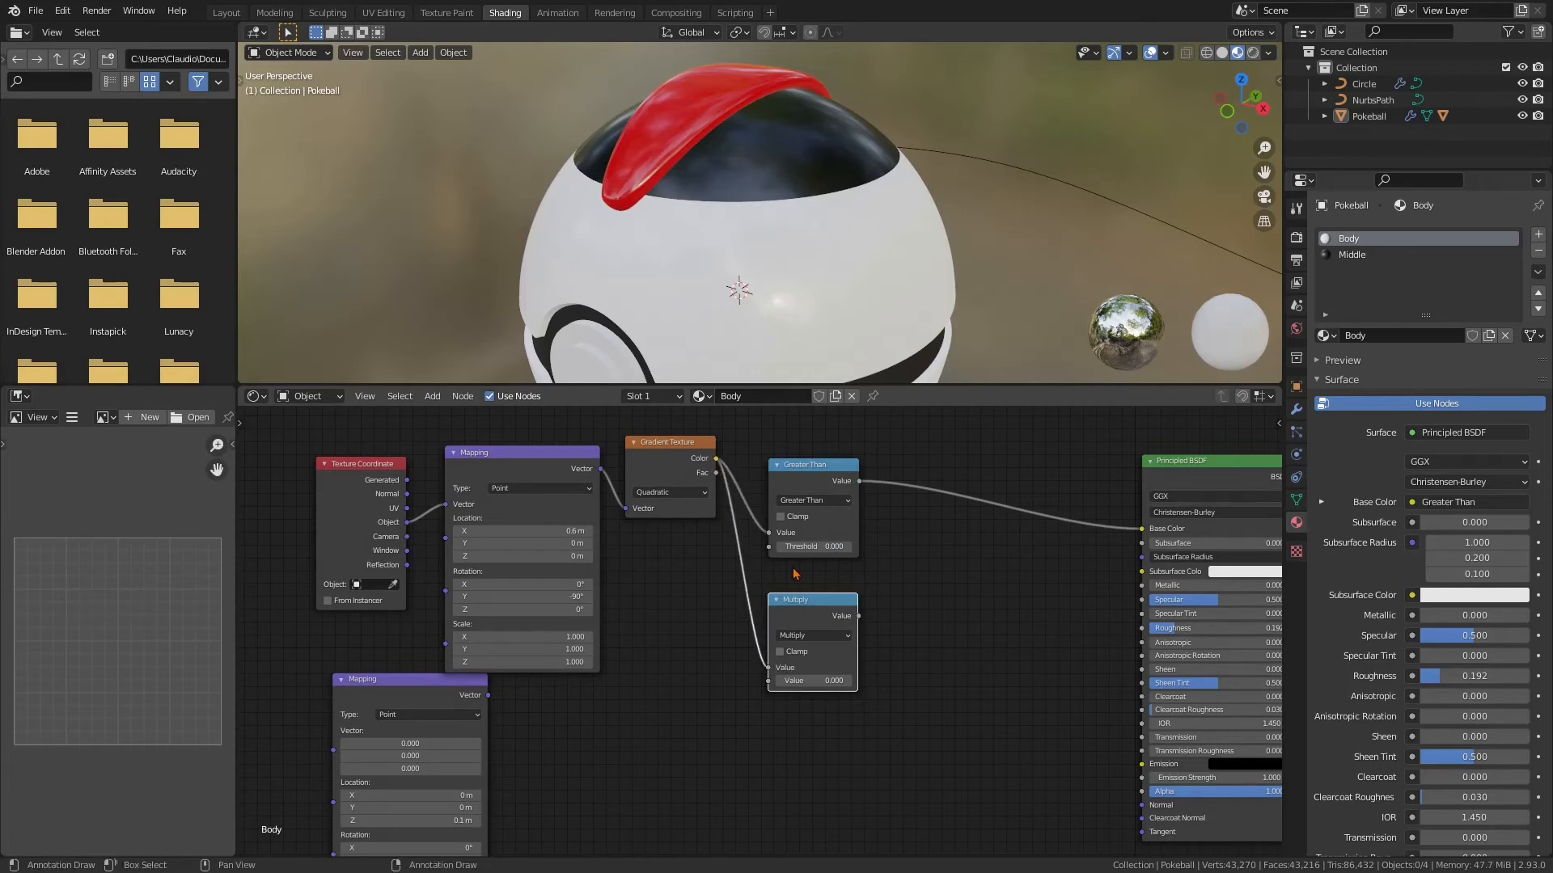
Add a Bump node between the Multiply node and the lower inputs of the Principled BSDF
scroll(849, 622, up, 2)
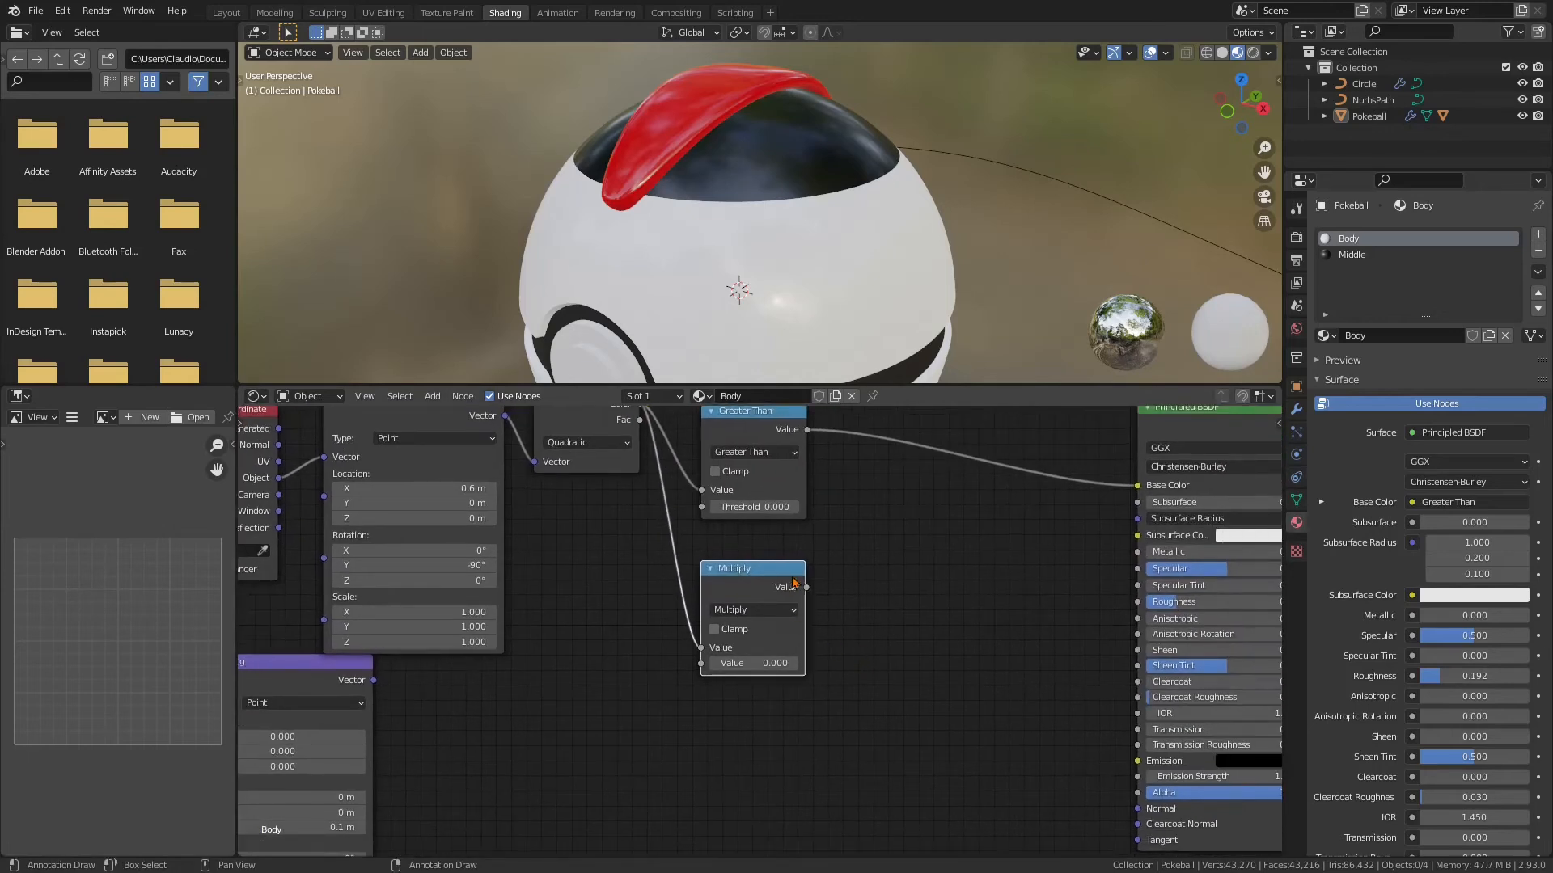
key(shift+a)
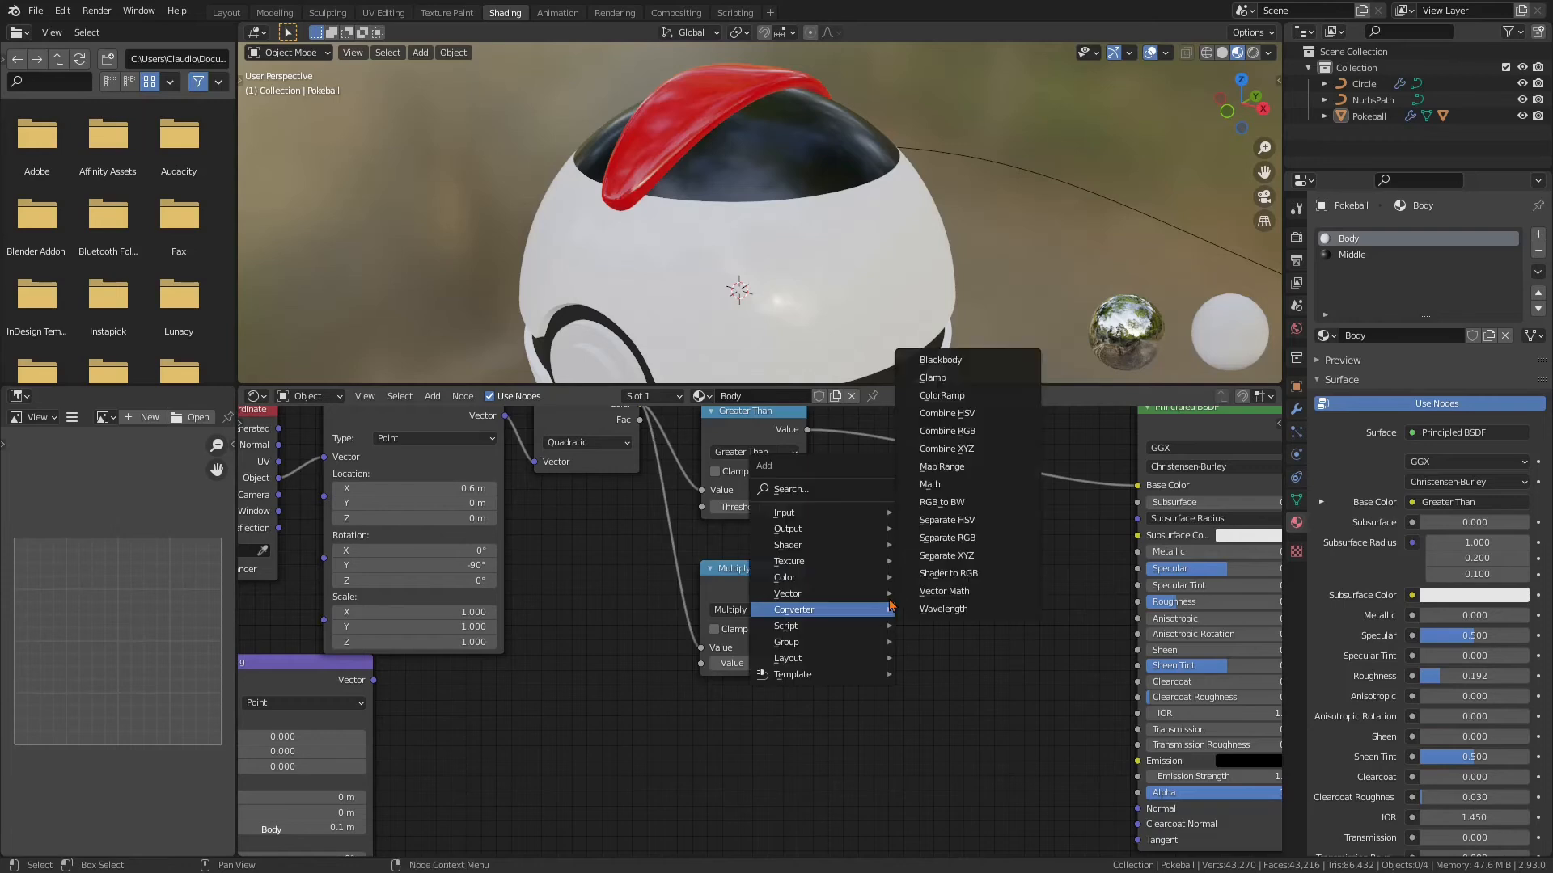
mouse_move(839, 600)
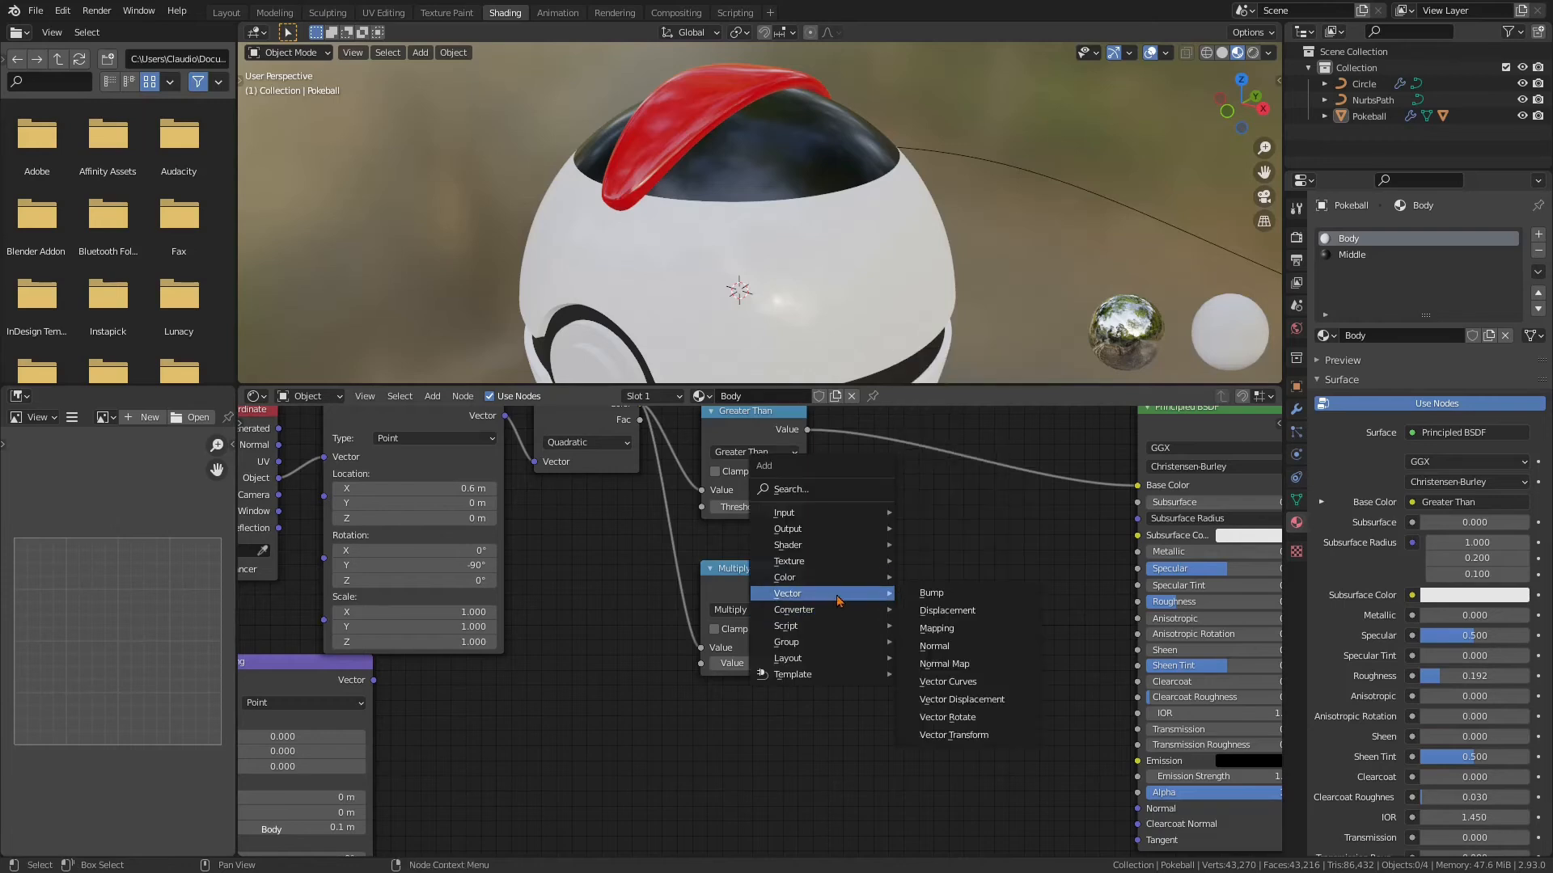
click(938, 594)
click(926, 754)
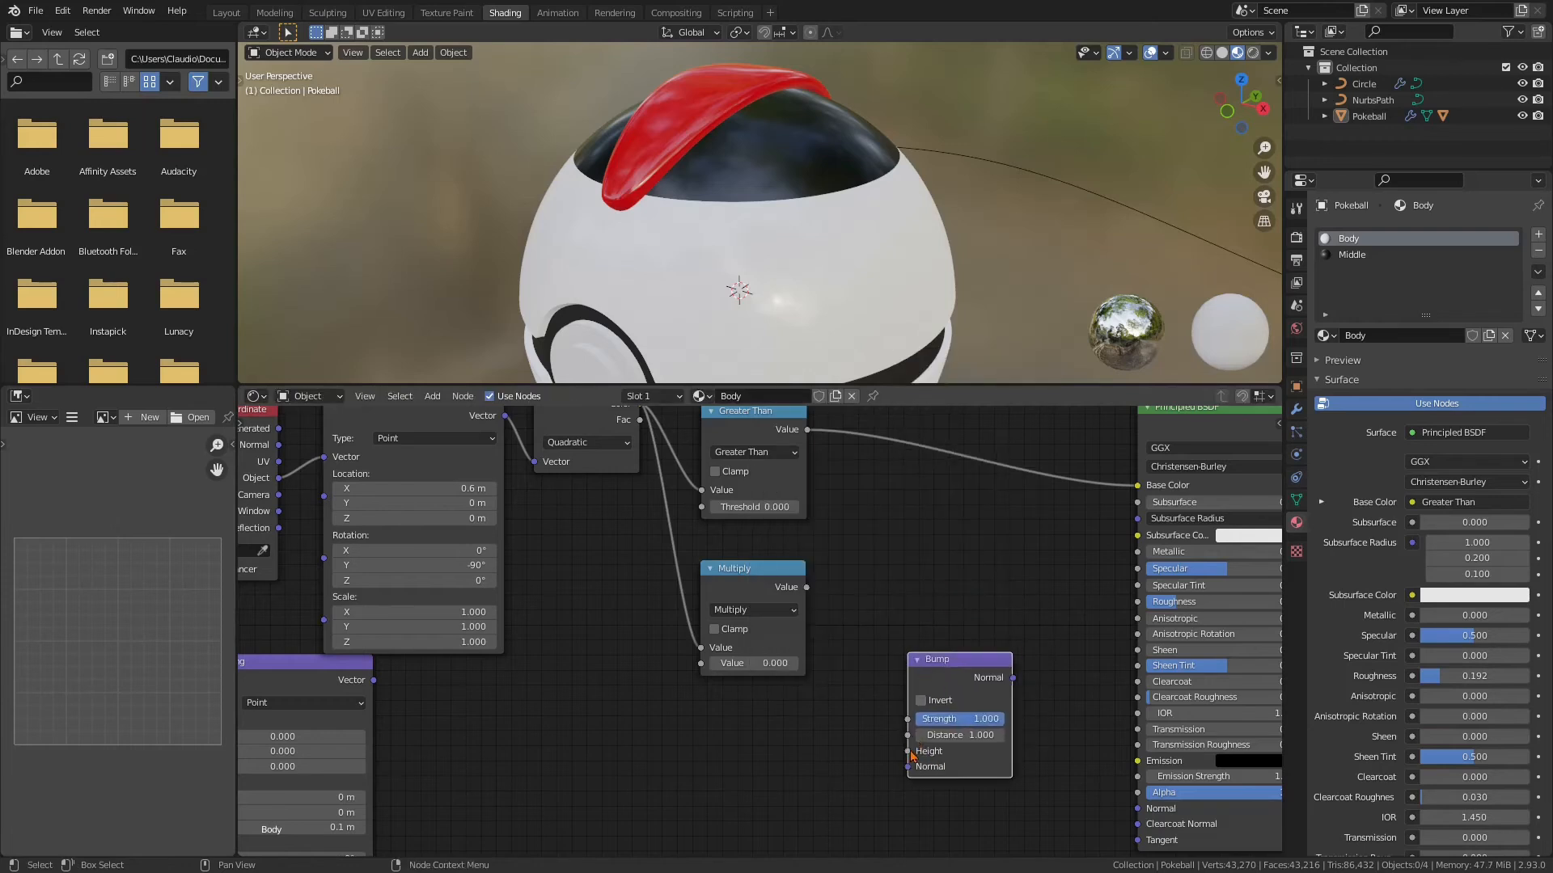
Connect the Multiply node's Value output to the Bump node's Height and the Bump's Normal output to the Principled BSDF's Normal input
drag(907, 751, 806, 587)
middle_drag(1019, 677, 926, 577)
drag(920, 578, 1022, 715)
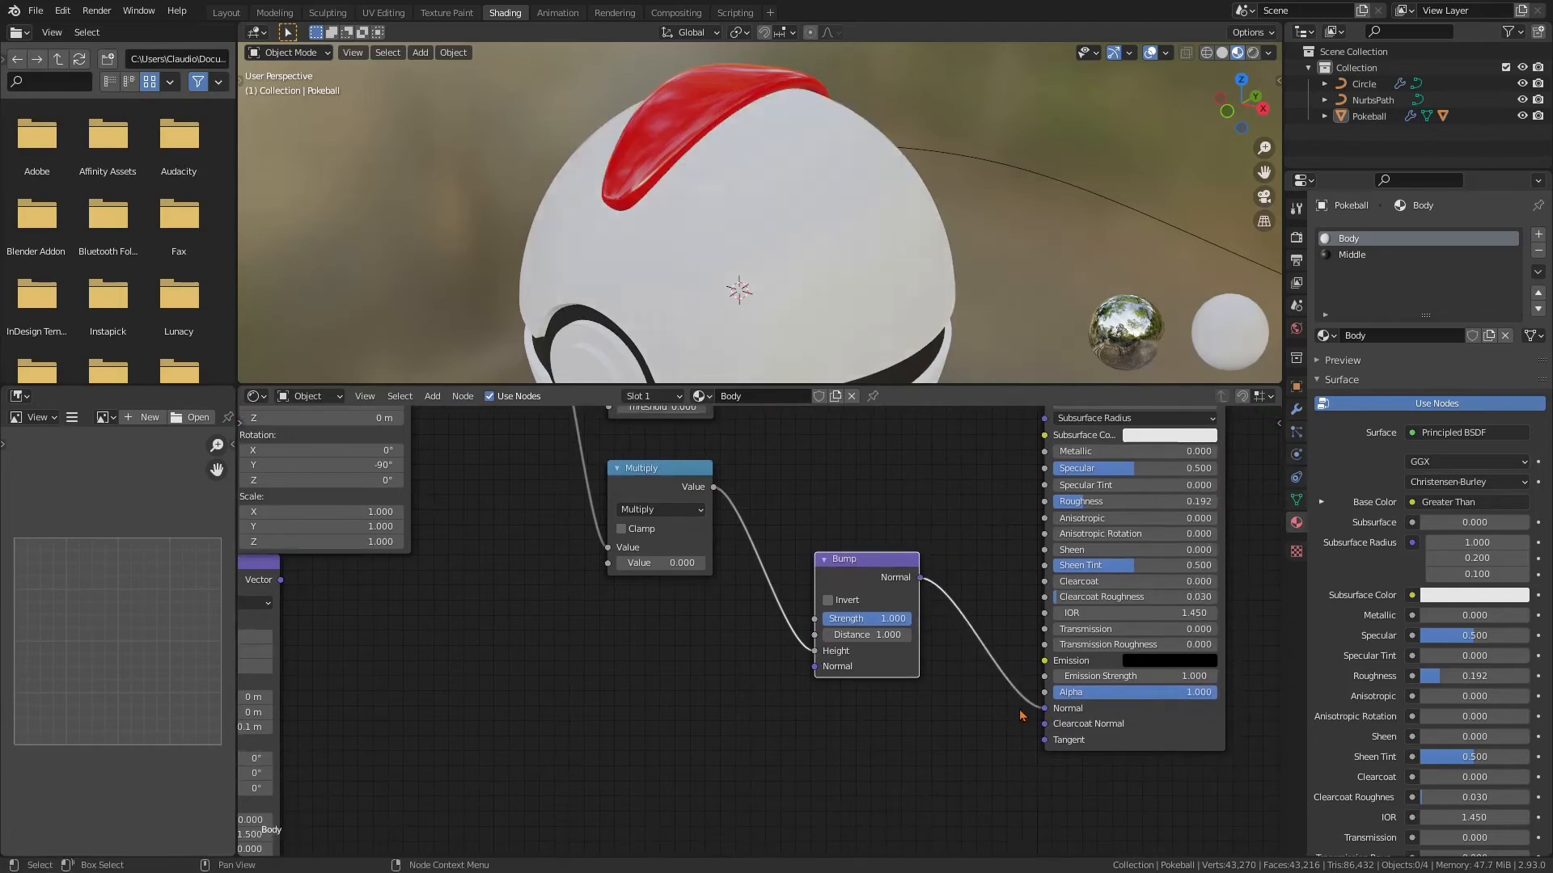
Turn on Clamp and set the second value to 20000 on the Multiply node, and set the Bump node's Distance to 8
middle_drag(746, 516, 1005, 598)
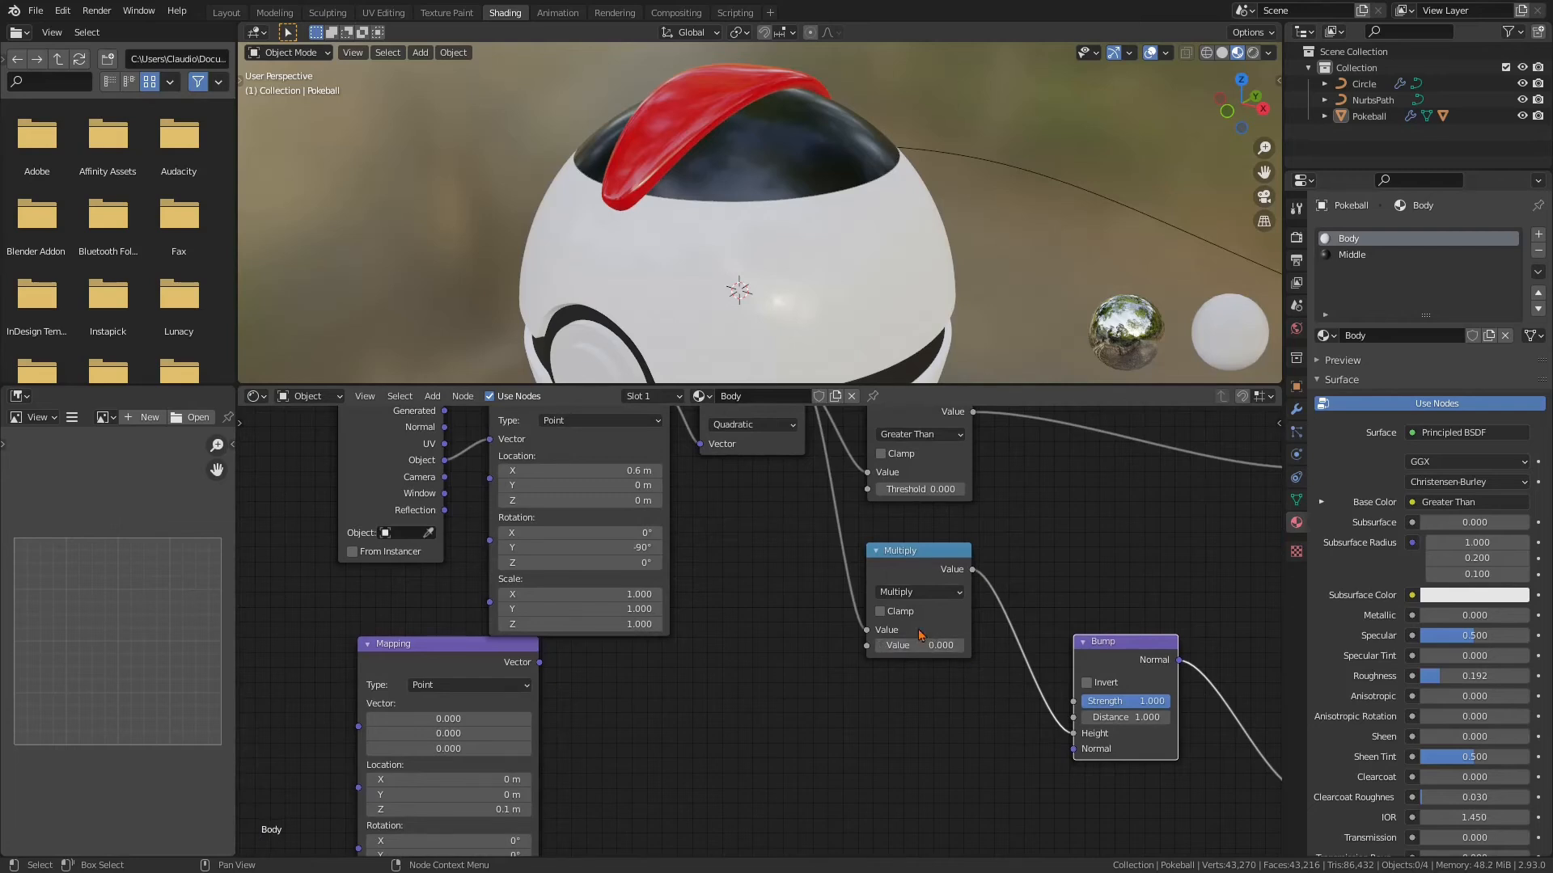
click(882, 613)
click(920, 644)
text(0.0)
key(Return)
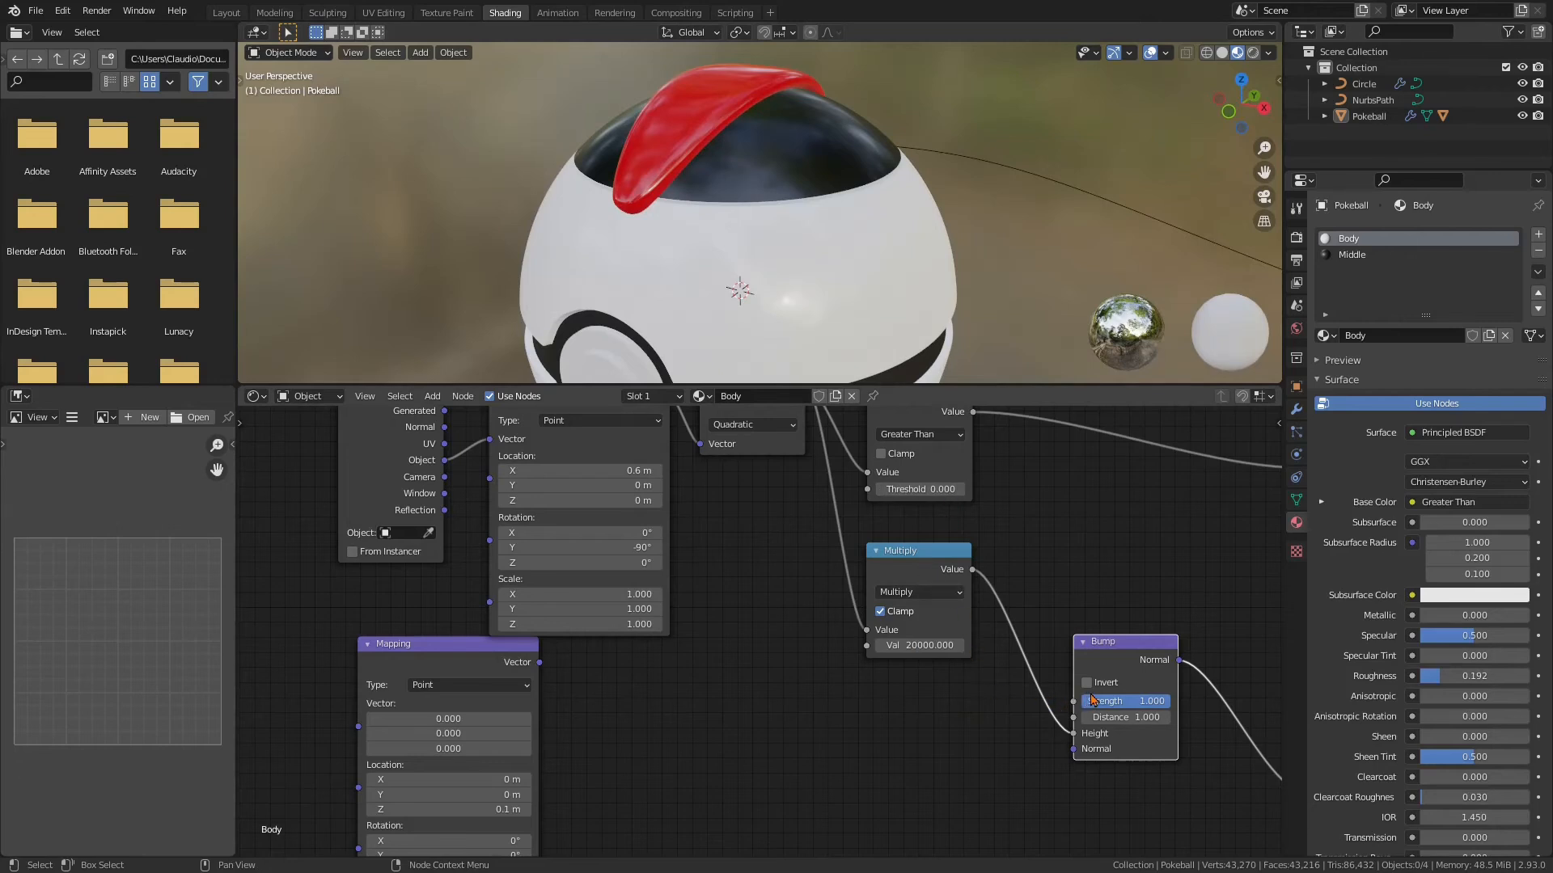
click(1135, 718)
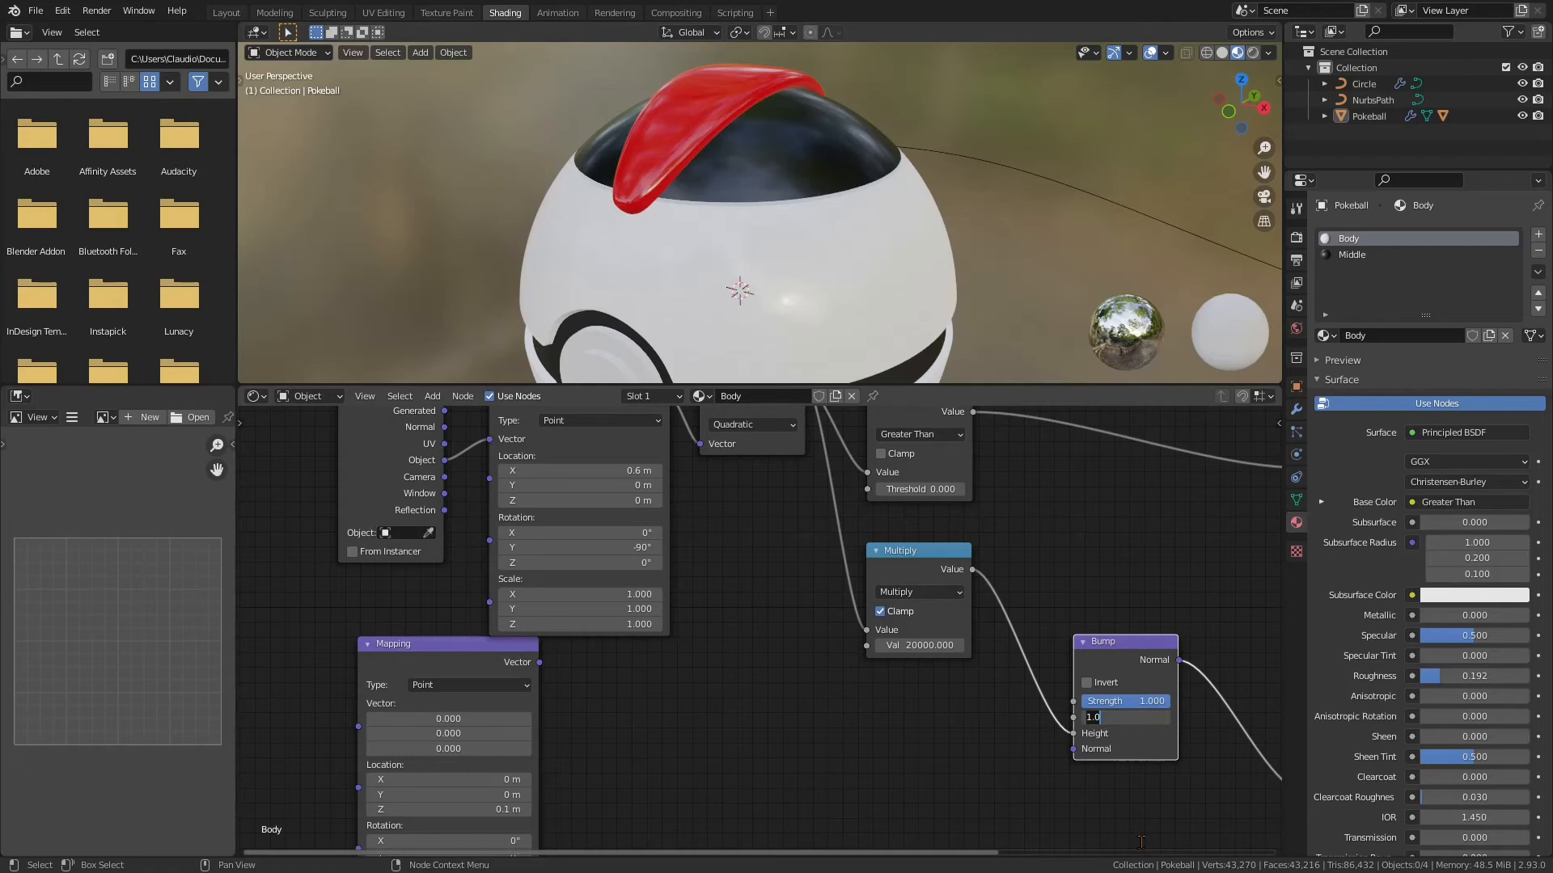
key(Return)
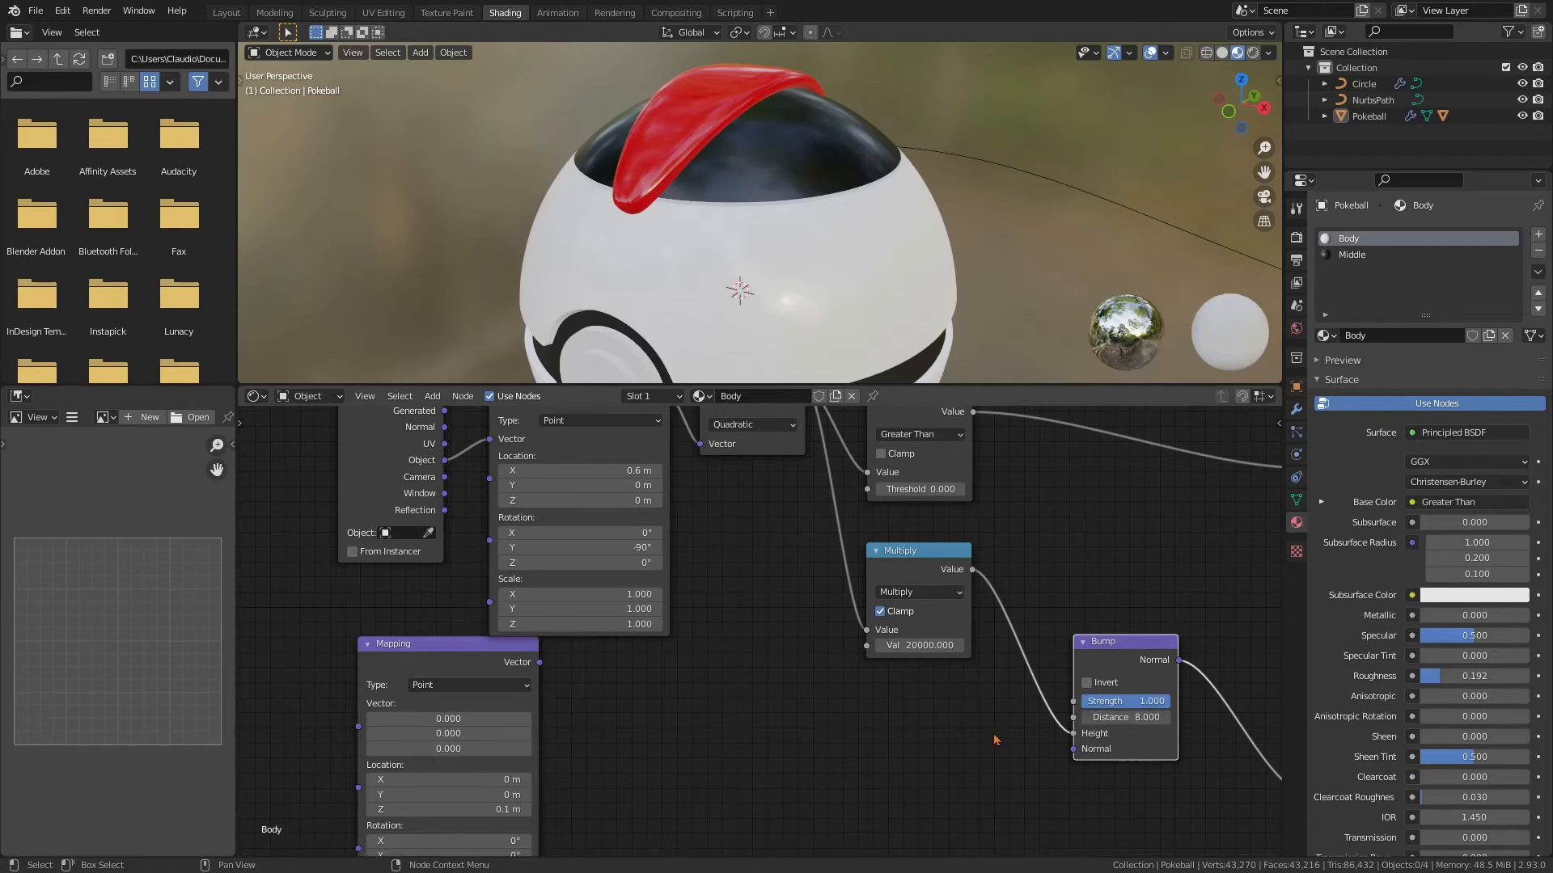
Disconnect the Bump from the Principled BSDF's Normal input to compare the black cap's edge from above, and reconnect it
key(KP_Decimal)
middle_drag(868, 156, 955, 129)
scroll(954, 130, up, 1)
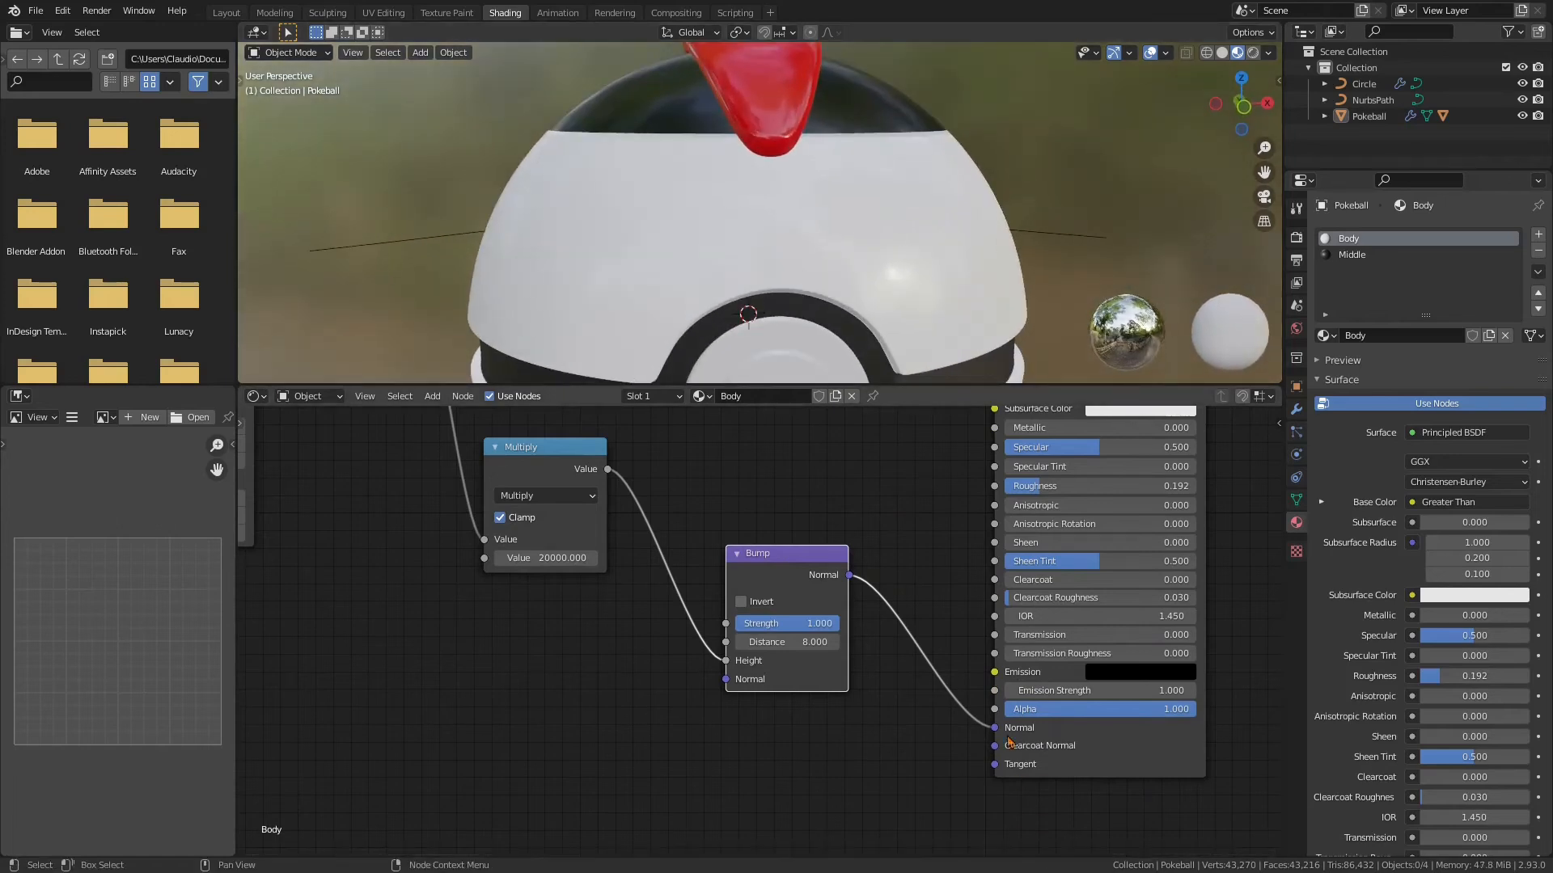
mouse_move(995, 728)
mouse_down()
mouse_move(887, 609)
mouse_move(898, 657)
mouse_move(993, 711)
mouse_move(1002, 740)
mouse_up()
scroll(866, 485, down, 3)
scroll(897, 208, down, 3)
middle_drag(898, 207, 906, 293)
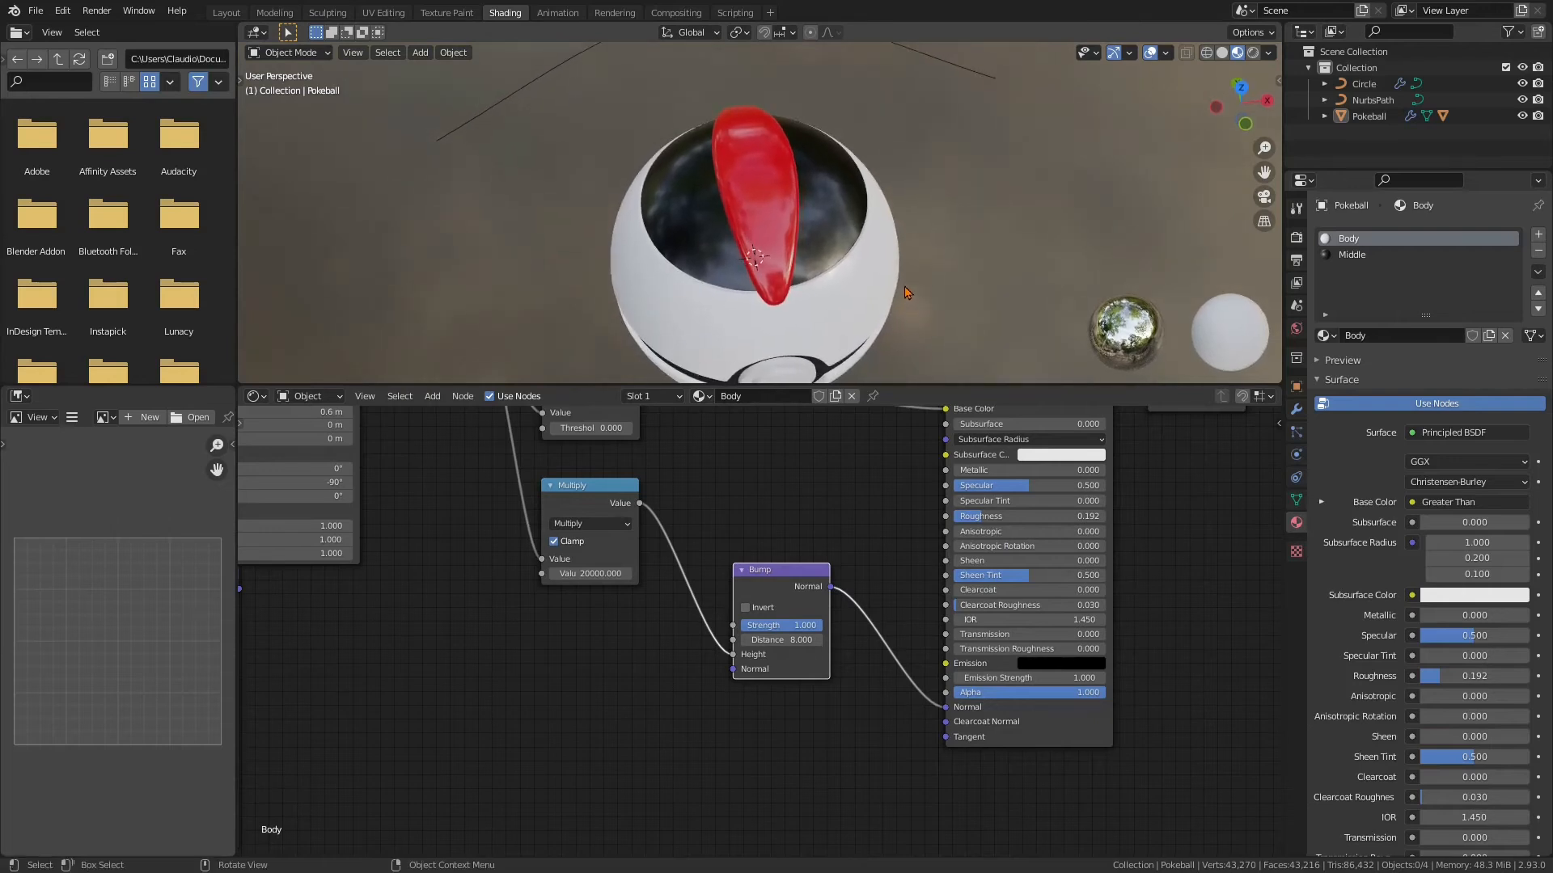
drag(944, 710, 907, 748)
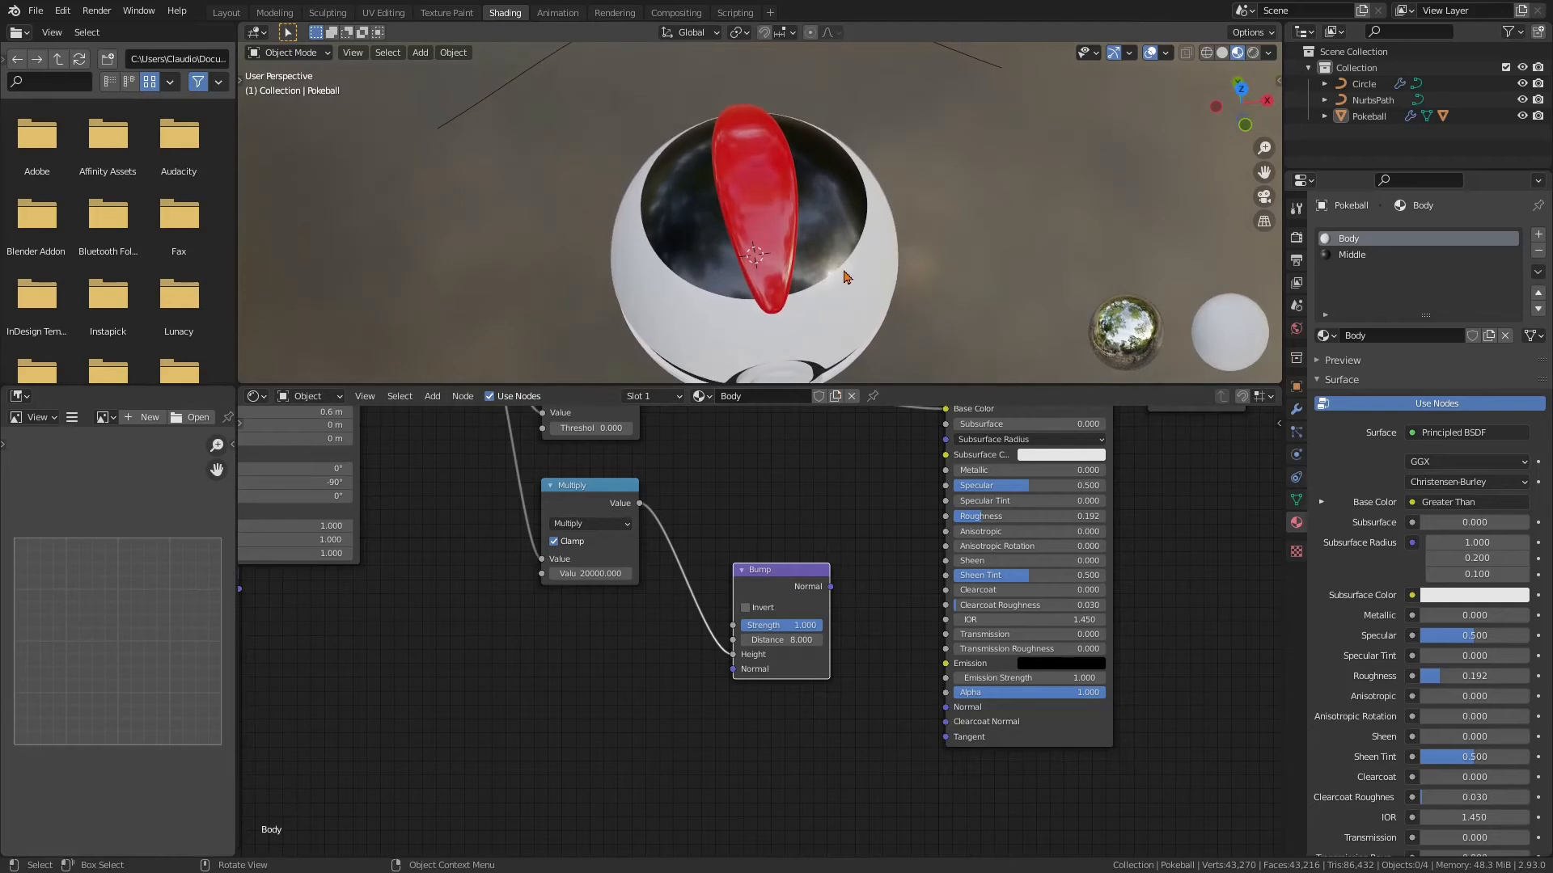
scroll(835, 283, up, 3)
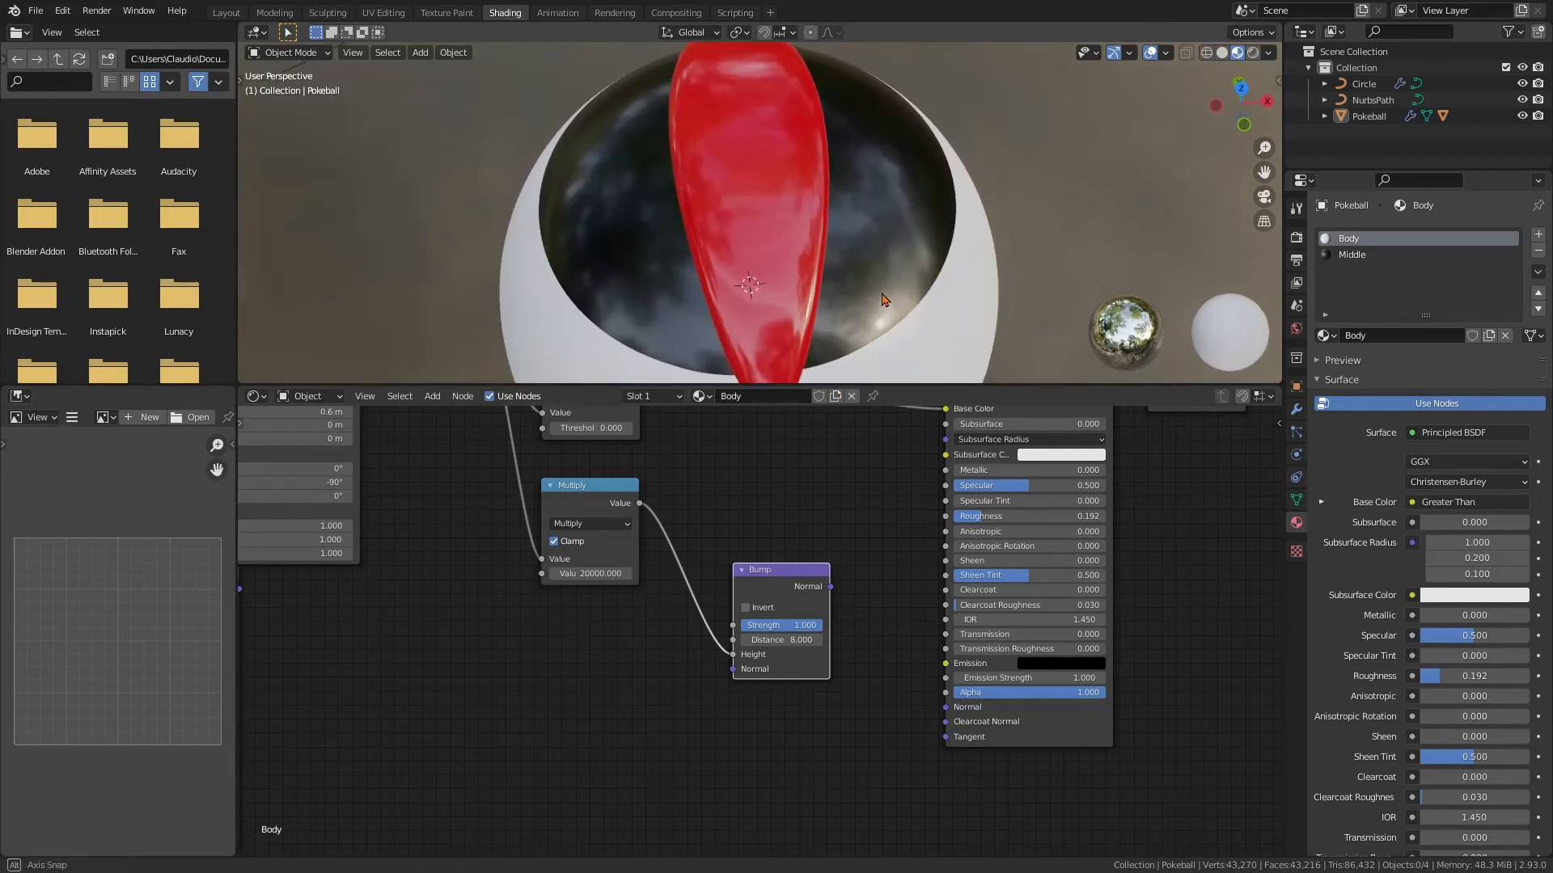
drag(831, 587, 945, 707)
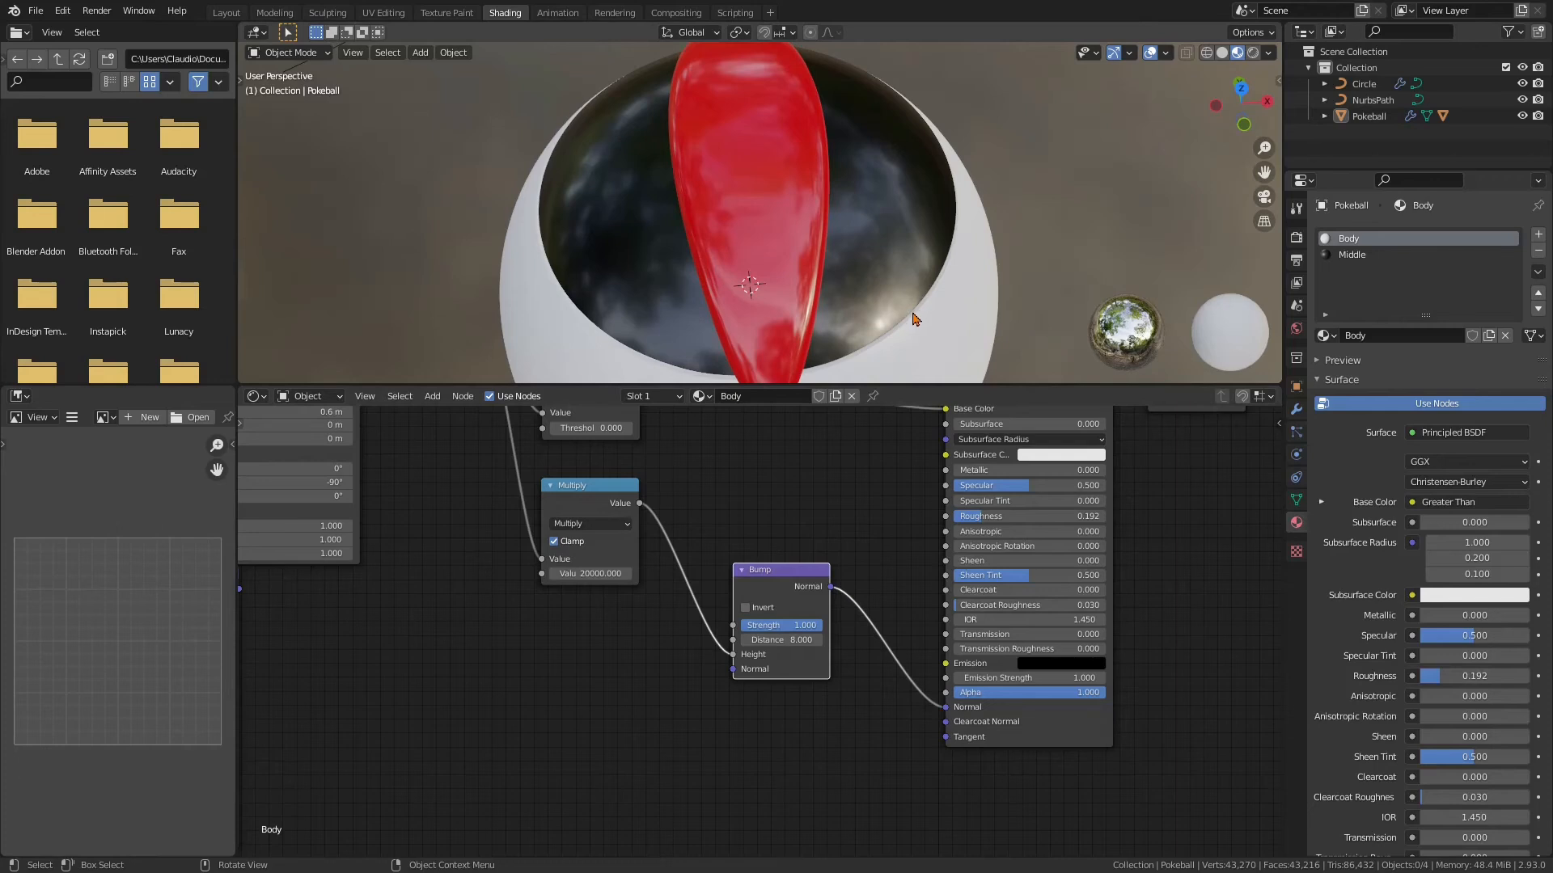
Compare the cap's edge from the ball's side by detaching the Bump link from Normal and restoring it
scroll(950, 310, down, 5)
middle_drag(951, 307, 1070, 265)
scroll(1070, 266, down, 1)
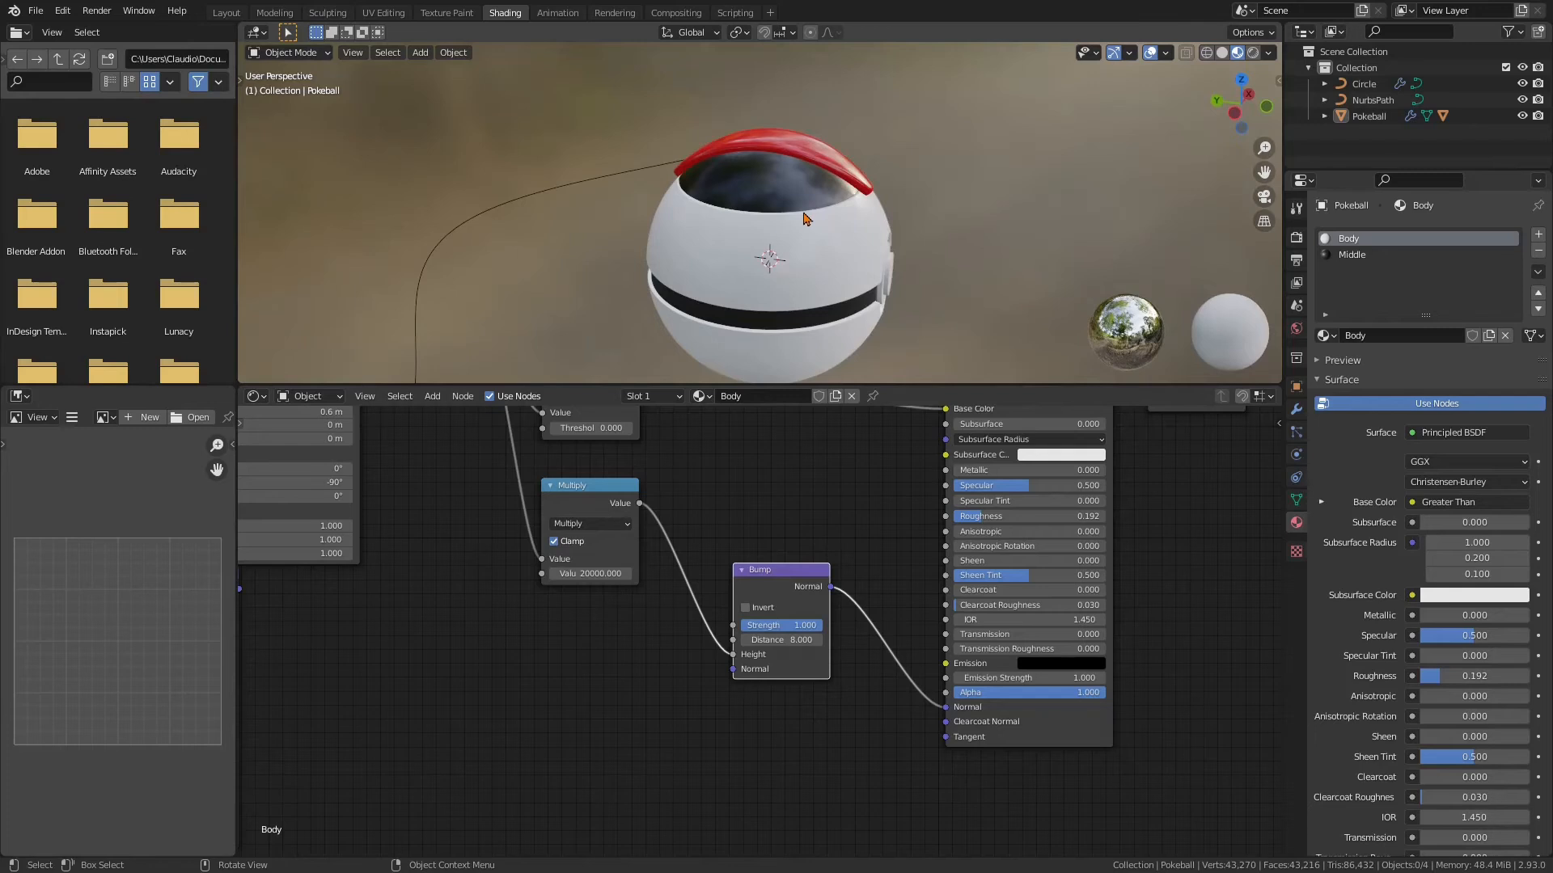
scroll(804, 219, up, 3)
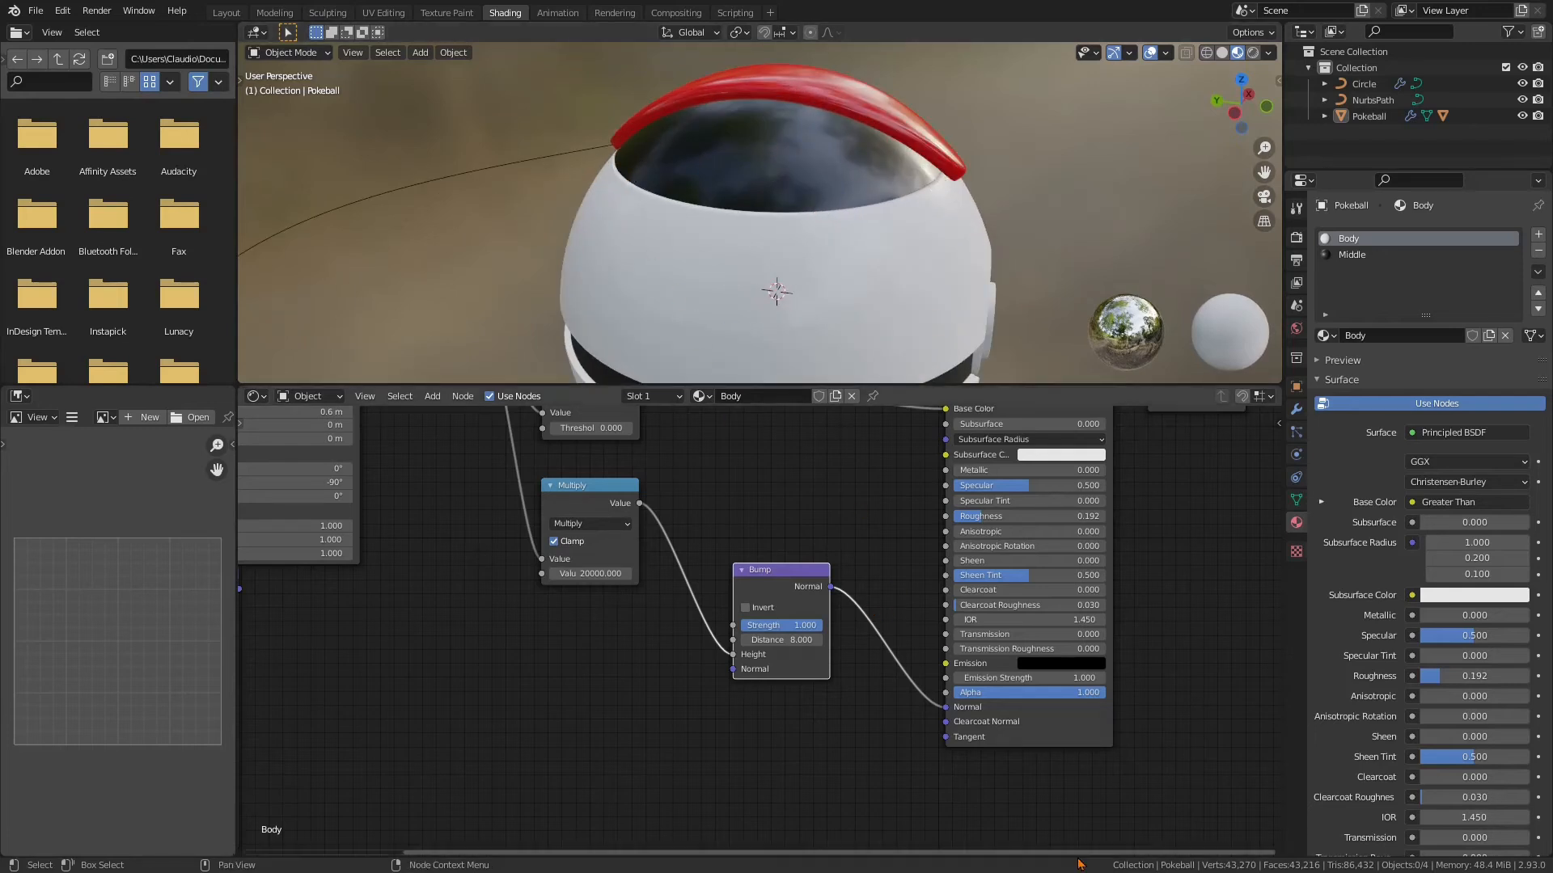
drag(946, 708, 923, 728)
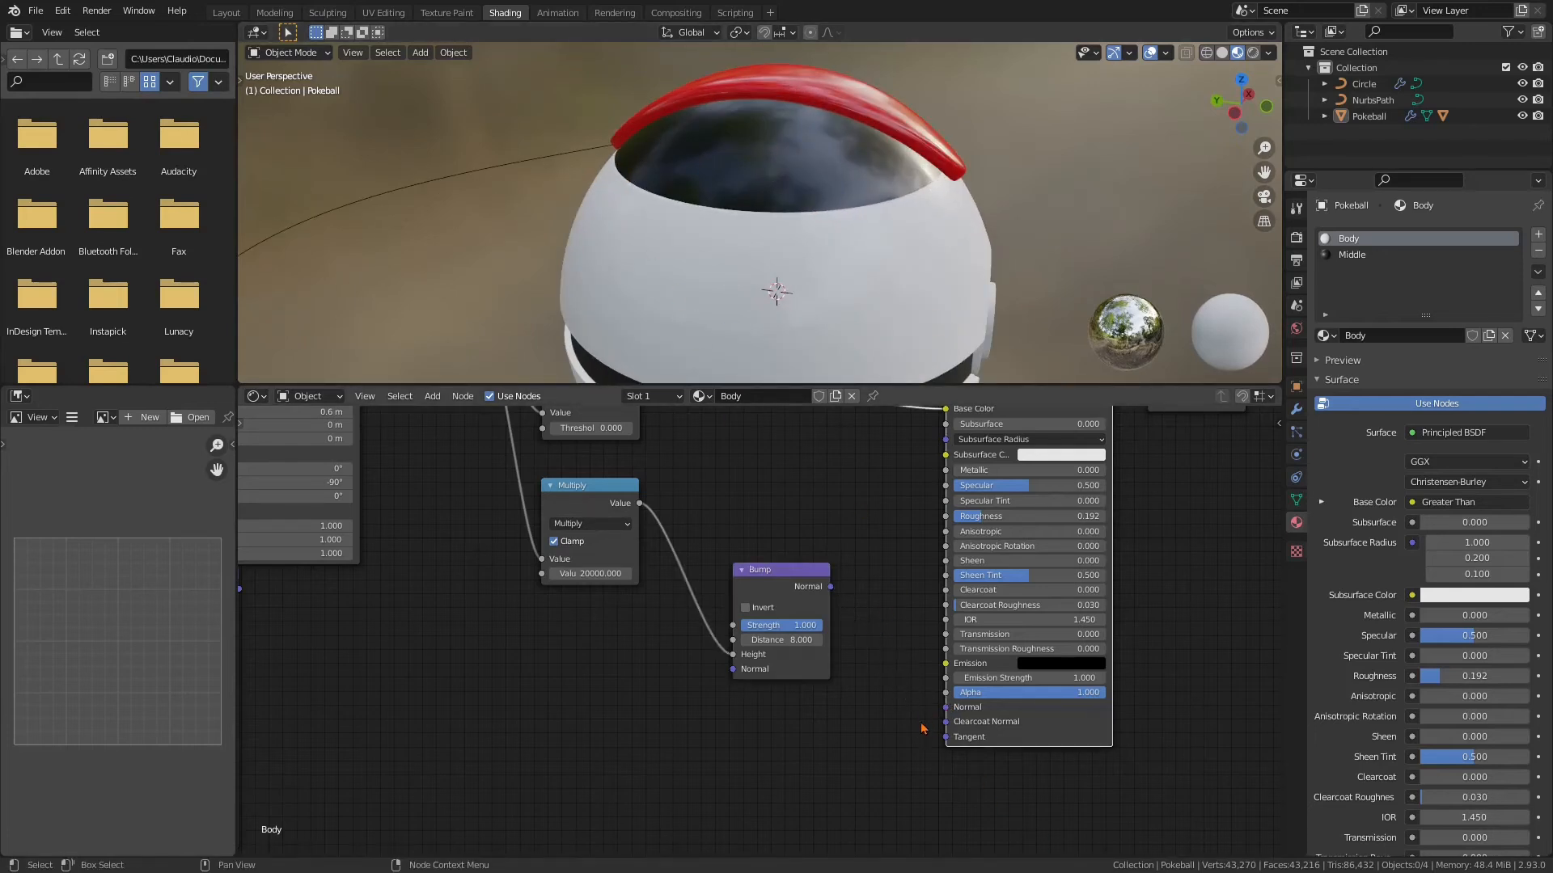
drag(831, 587, 946, 713)
scroll(963, 319, down, 3)
middle_drag(984, 267, 854, 292)
Place the unconnected Mapping node directly below the first Mapping node and move the Texture Coordinate node lower and farther away from both
middle_drag(648, 731, 944, 793)
scroll(779, 766, down, 2)
drag(543, 665, 668, 697)
middle_drag(668, 698, 788, 663)
drag(613, 440, 496, 551)
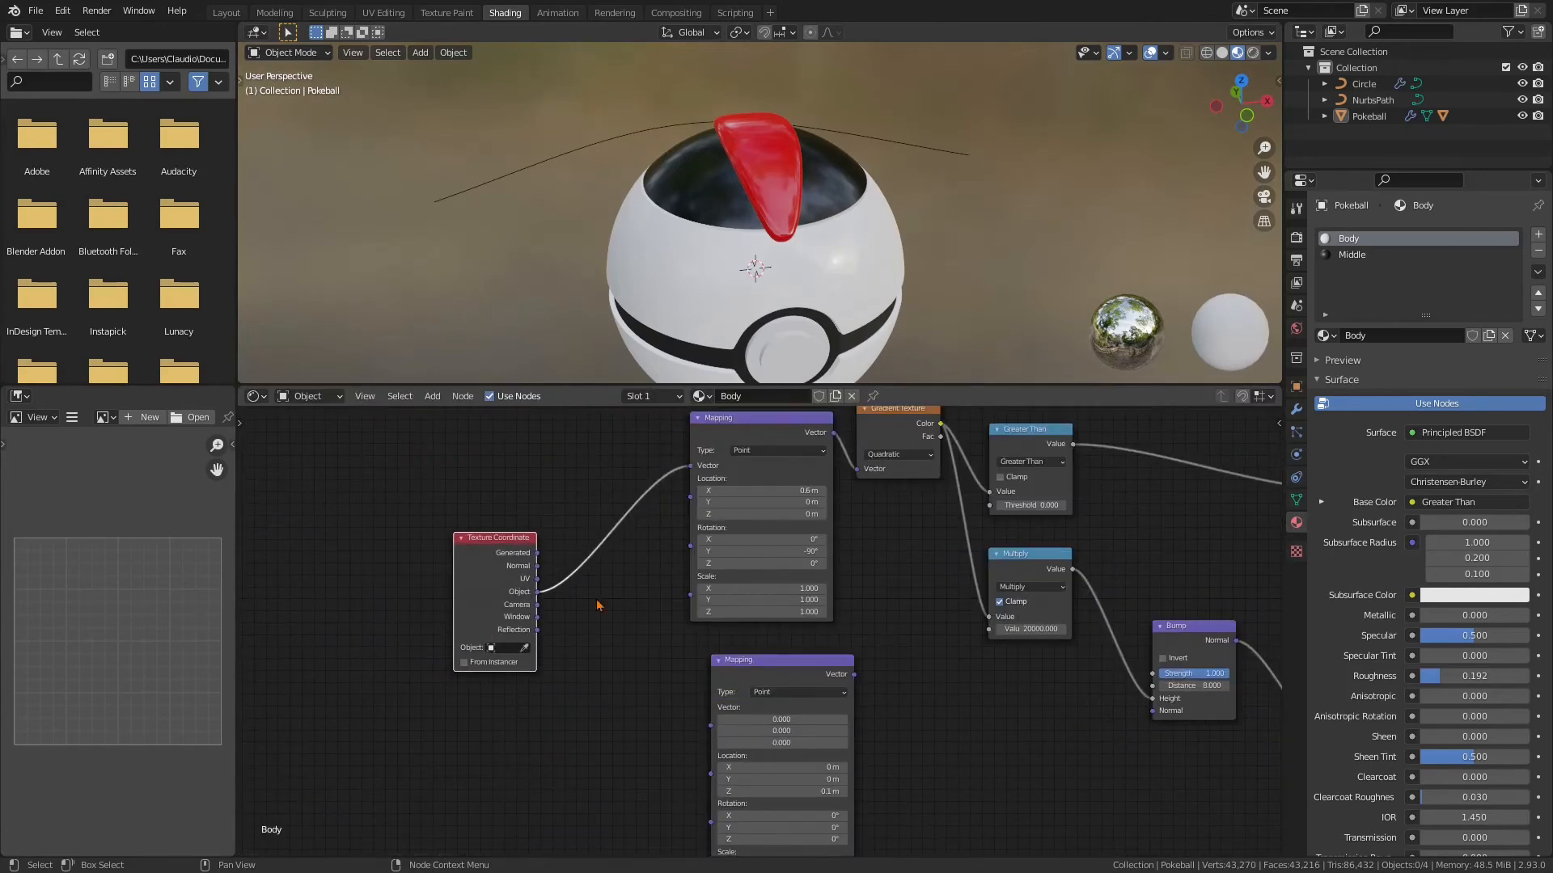
drag(770, 666, 747, 642)
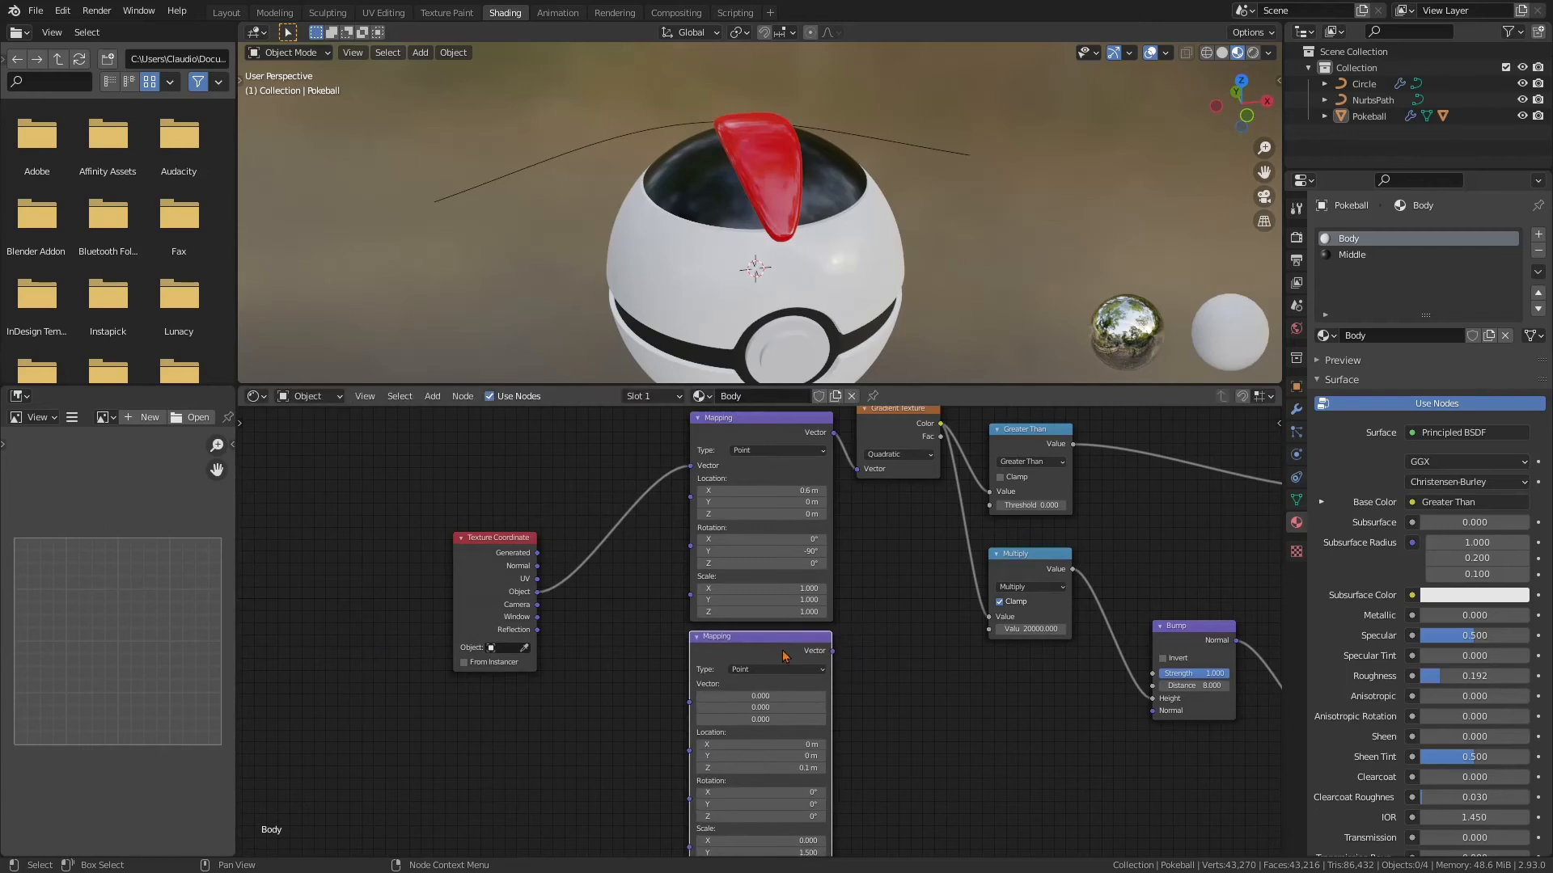
Connect the Texture Coordinate's Object output to the lower Mapping node's Vector input
scroll(932, 738, down, 1)
middle_drag(932, 739, 952, 636)
scroll(776, 639, up, 2)
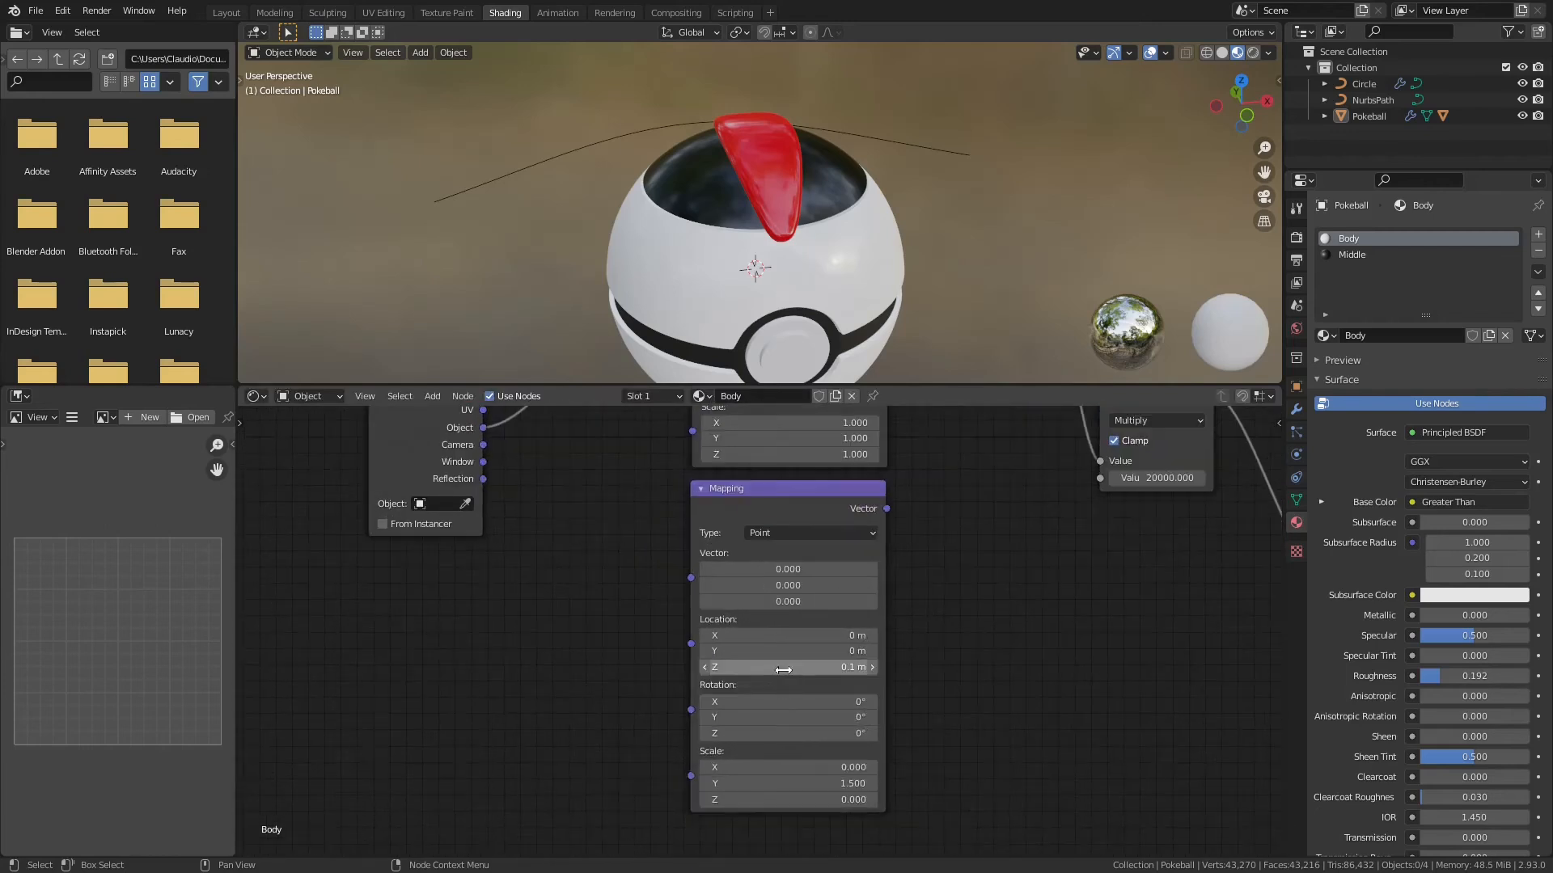
middle_drag(775, 633, 780, 652)
middle_drag(618, 642, 719, 820)
drag(799, 801, 595, 648)
middle_drag(679, 695, 513, 572)
scroll(1016, 715, down, 1)
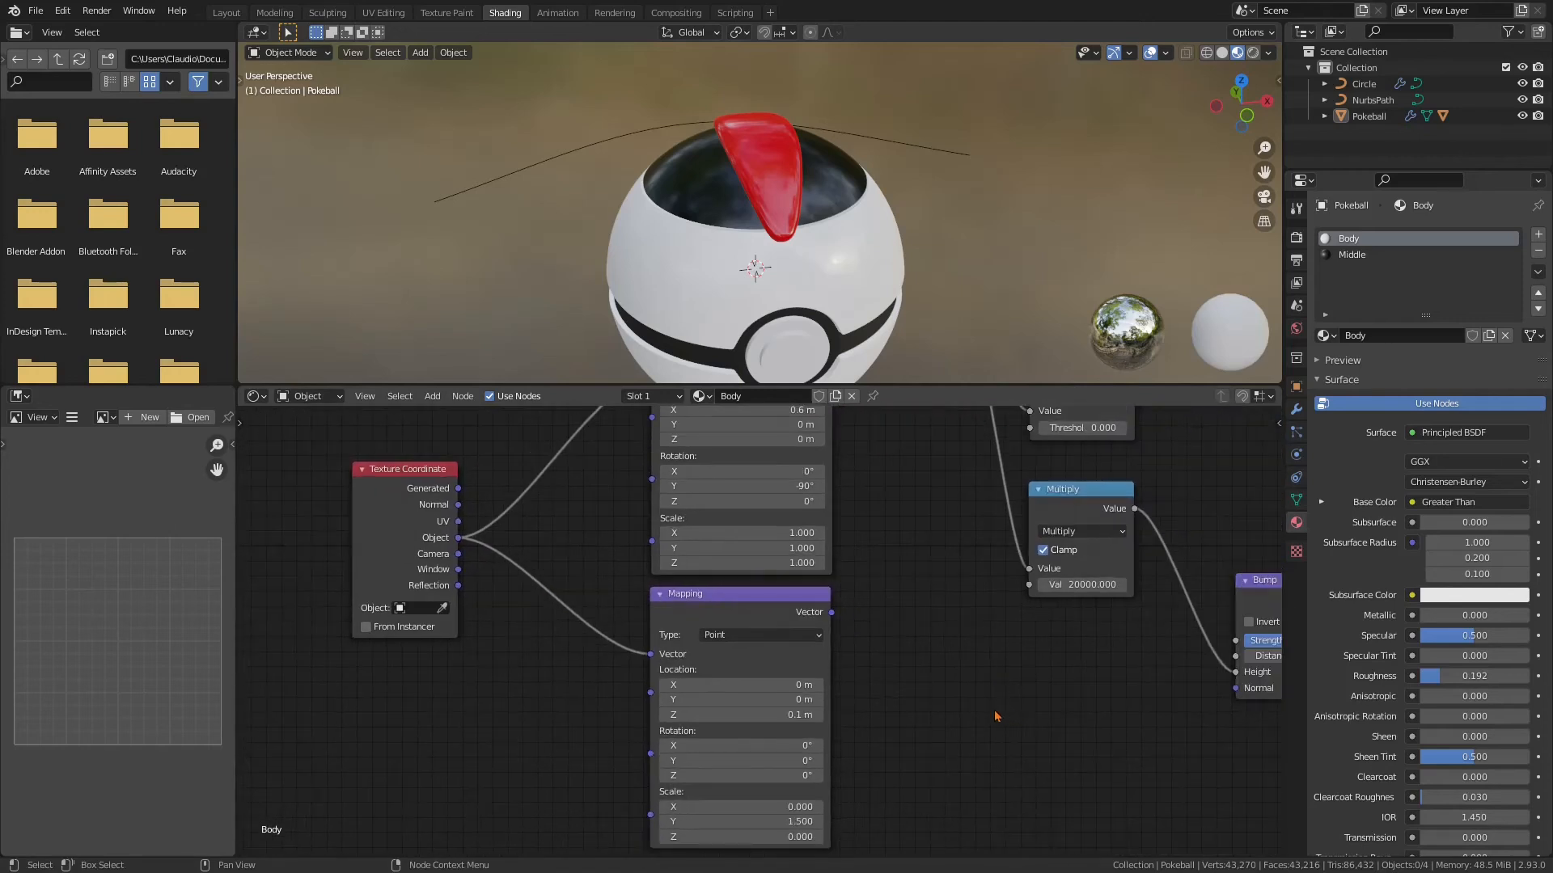
Rearrange the Gradient Texture, Greater Than, Multiply and Bump nodes into a compact layout beside the upper Mapping node
middle_drag(997, 716, 980, 663)
scroll(980, 663, up, 1)
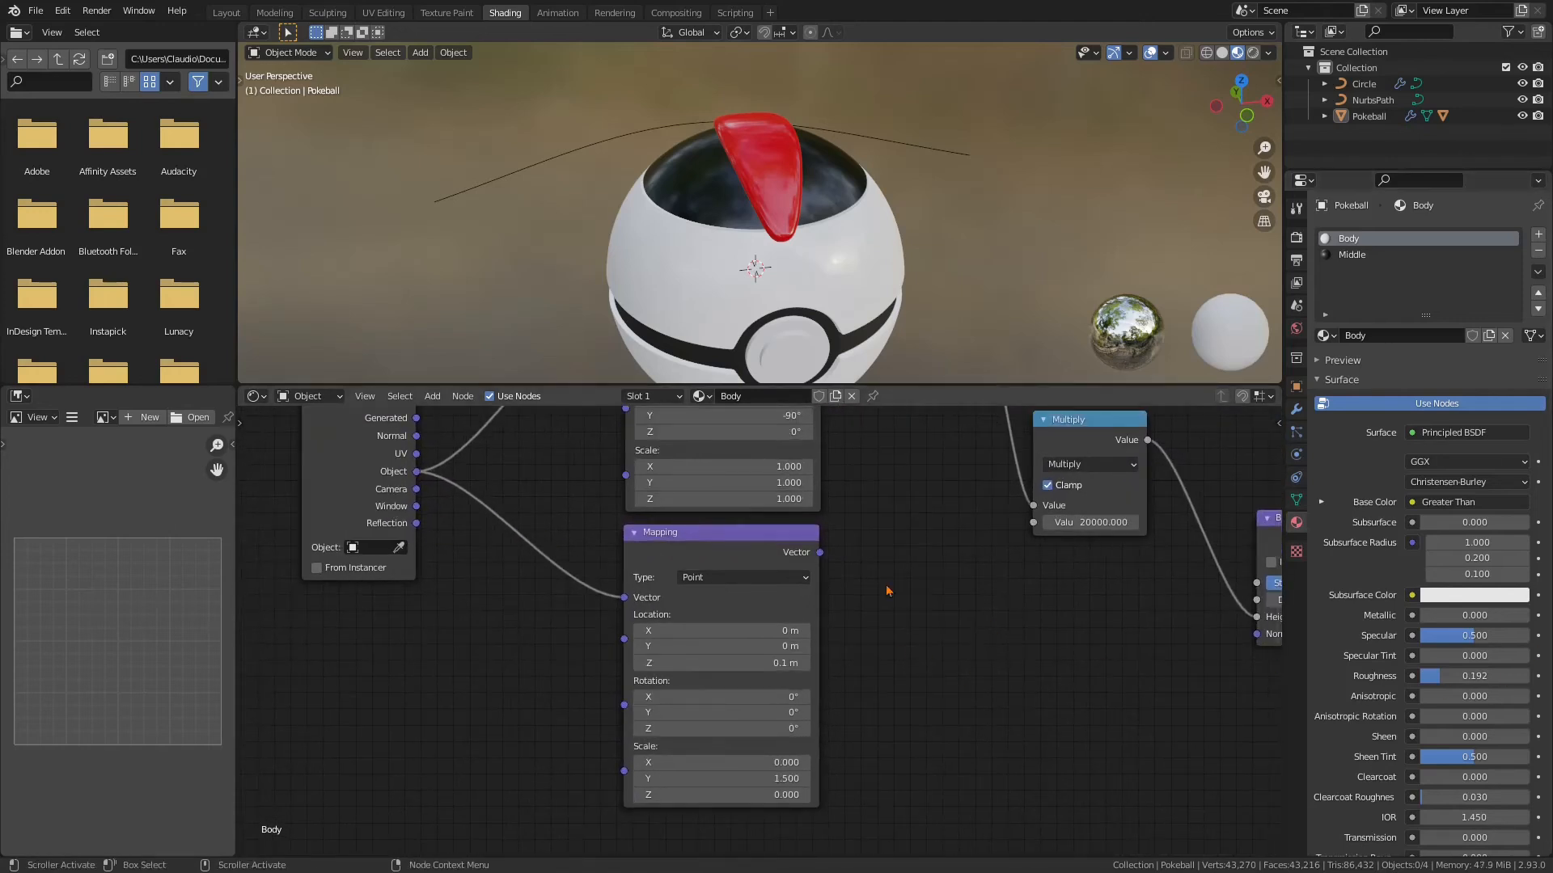
scroll(887, 589, down, 1)
middle_drag(1051, 414, 835, 557)
drag(849, 490, 828, 446)
drag(839, 627, 820, 558)
drag(1021, 716, 950, 584)
scroll(822, 610, down, 3)
middle_drag(823, 610, 907, 611)
drag(608, 444, 1063, 635)
drag(1017, 583, 1011, 507)
click(689, 700)
drag(691, 703, 688, 639)
scroll(808, 647, down, 3)
scroll(808, 648, up, 3)
Enlarge the node editor upward into the 3D viewport's space and move the Principled BSDF node up level with the other nodes
drag(928, 386, 931, 208)
scroll(869, 432, up, 2)
middle_drag(870, 432, 793, 430)
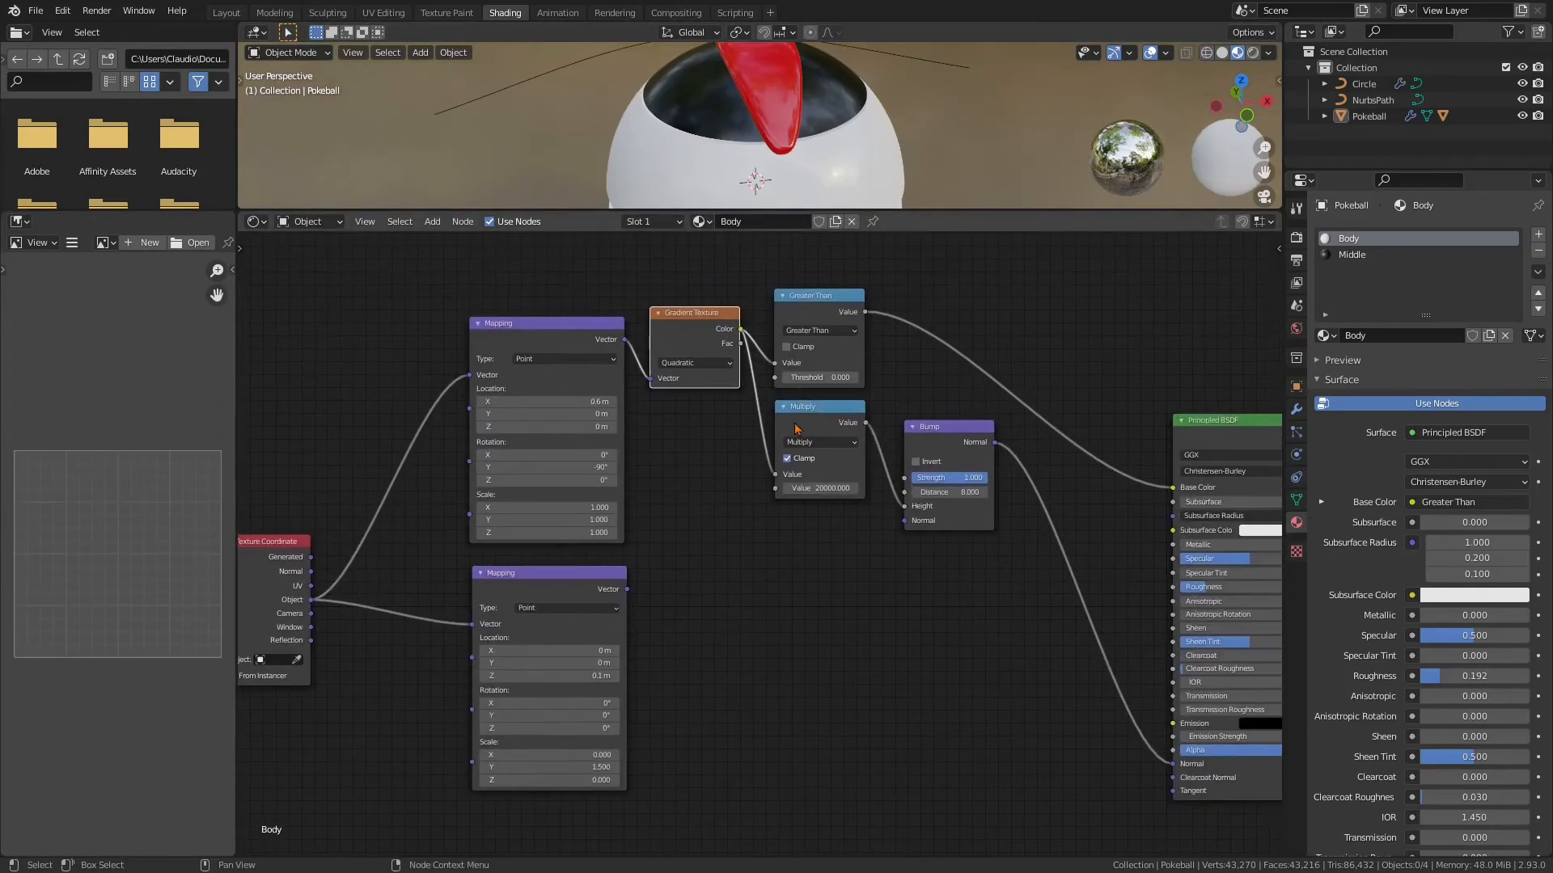
drag(1225, 417, 1208, 323)
scroll(711, 434, up, 1)
middle_drag(708, 432, 881, 420)
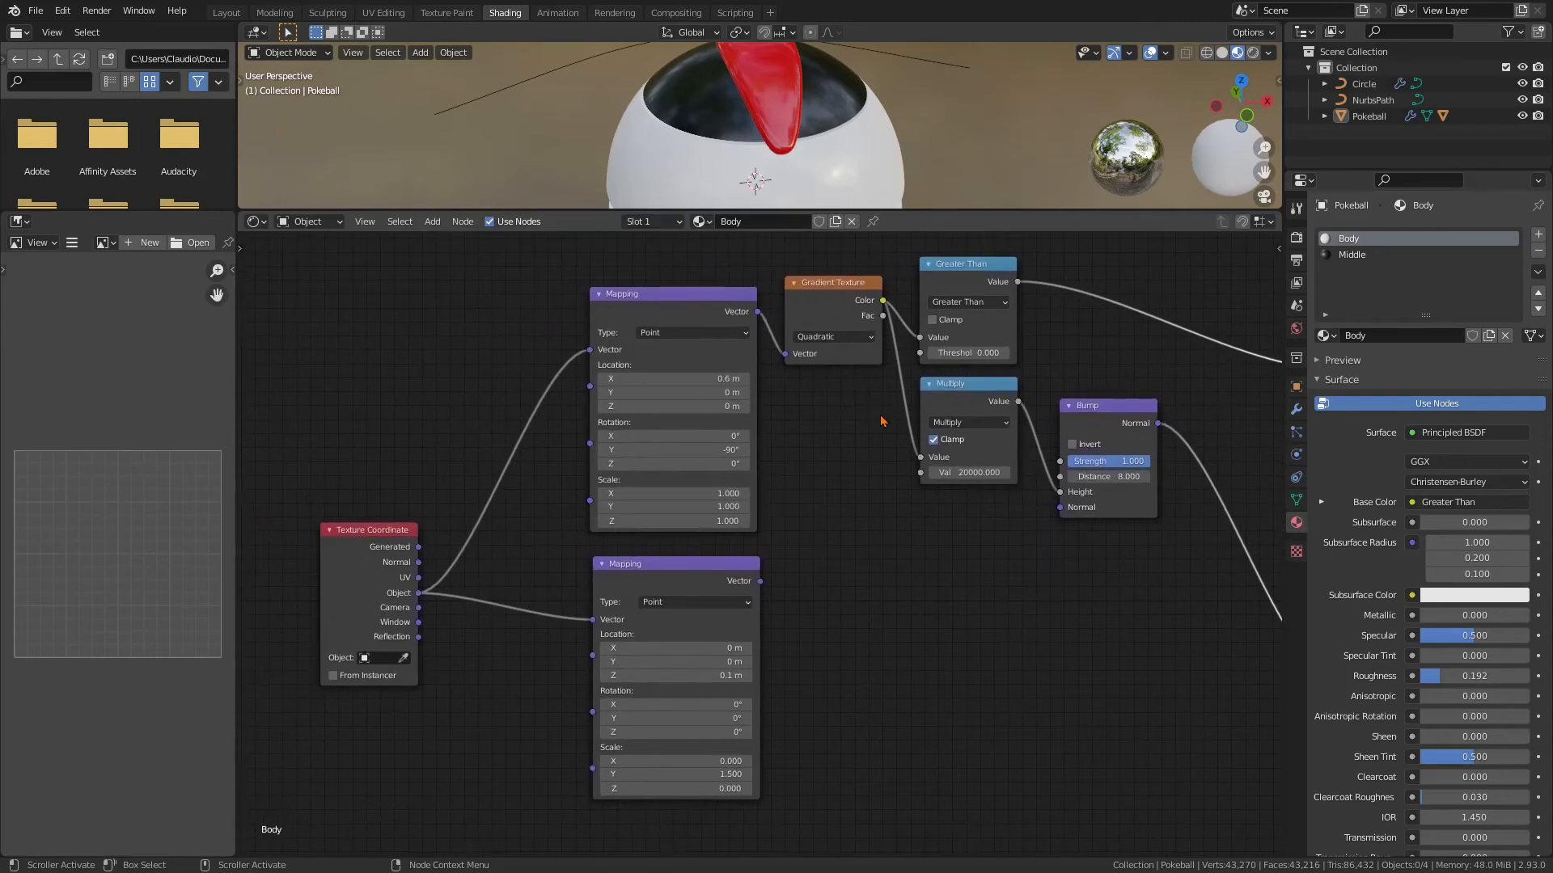
Duplicate the Gradient Texture node, place the copy beside the lower Mapping node and change its type to Quadratic Sphere
click(824, 295)
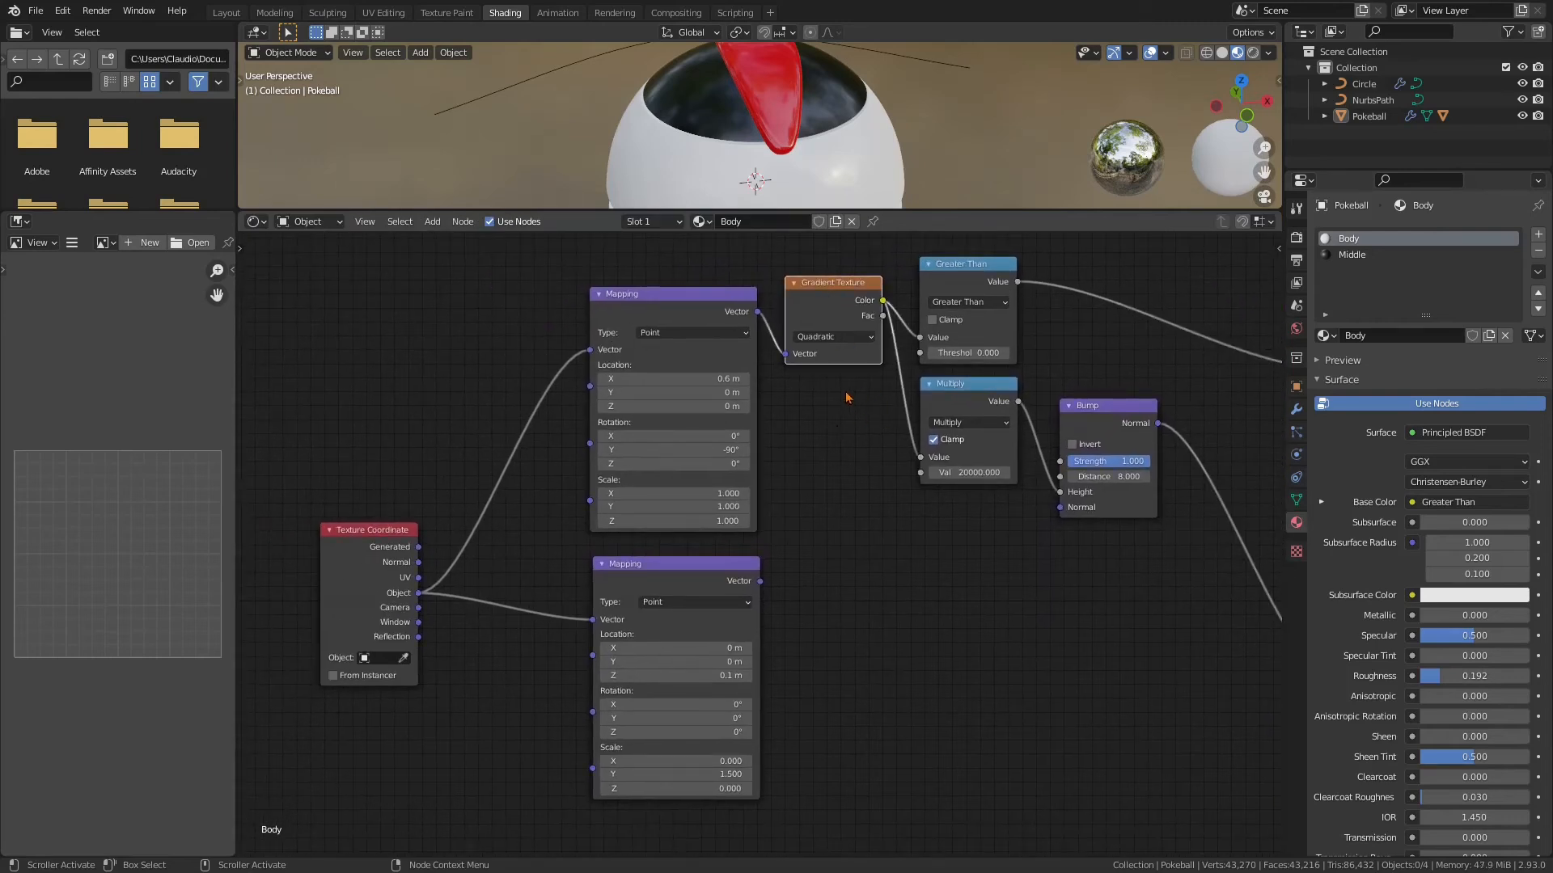
key(shift+d)
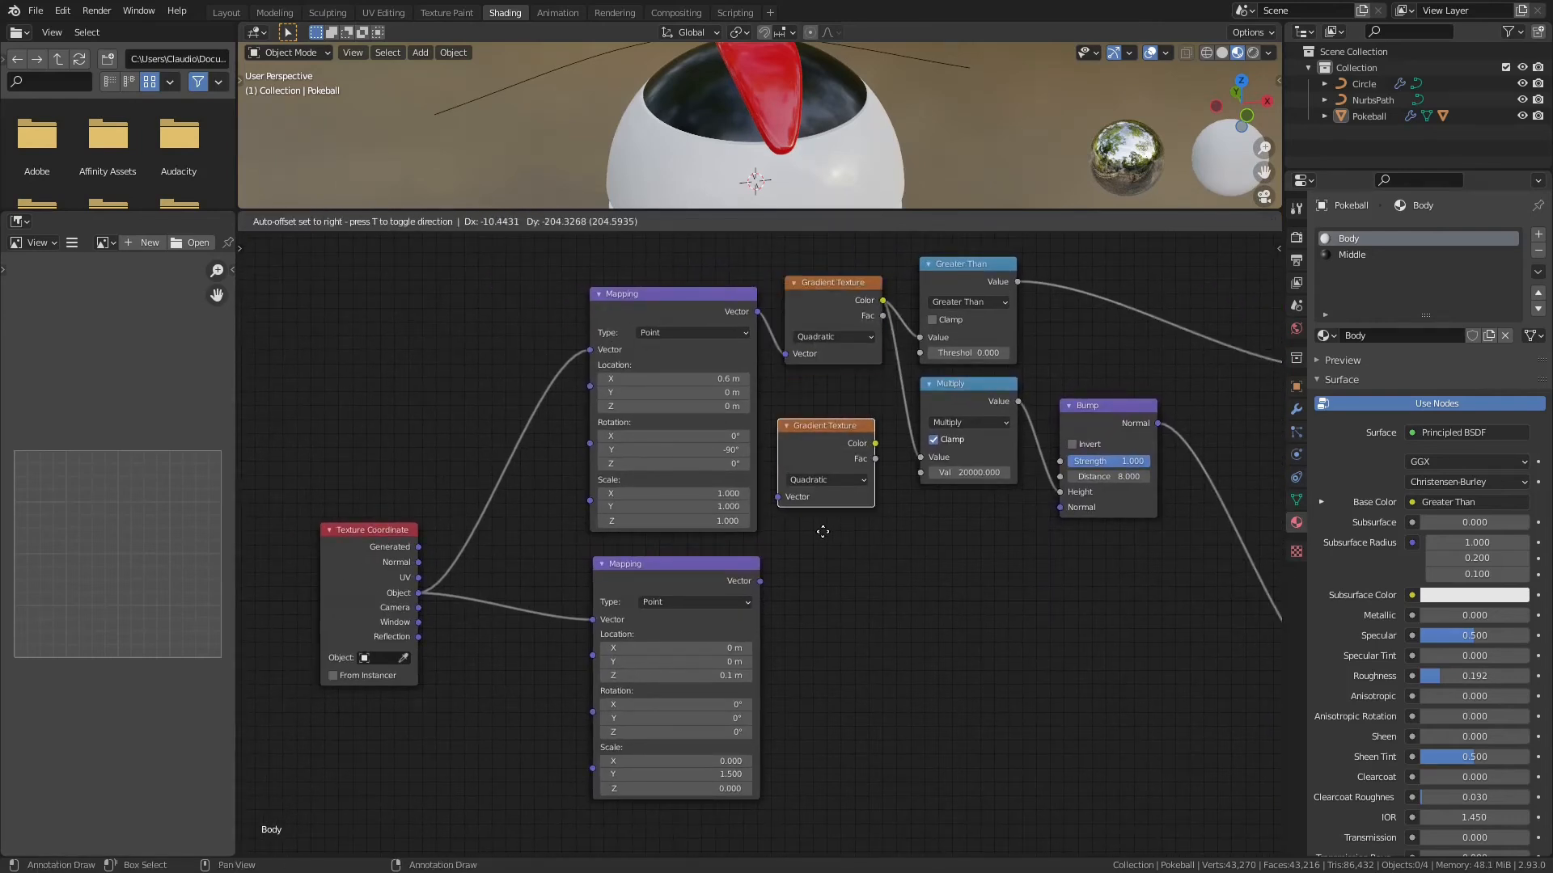
click(834, 520)
scroll(834, 520, down, 1)
click(796, 542)
click(792, 628)
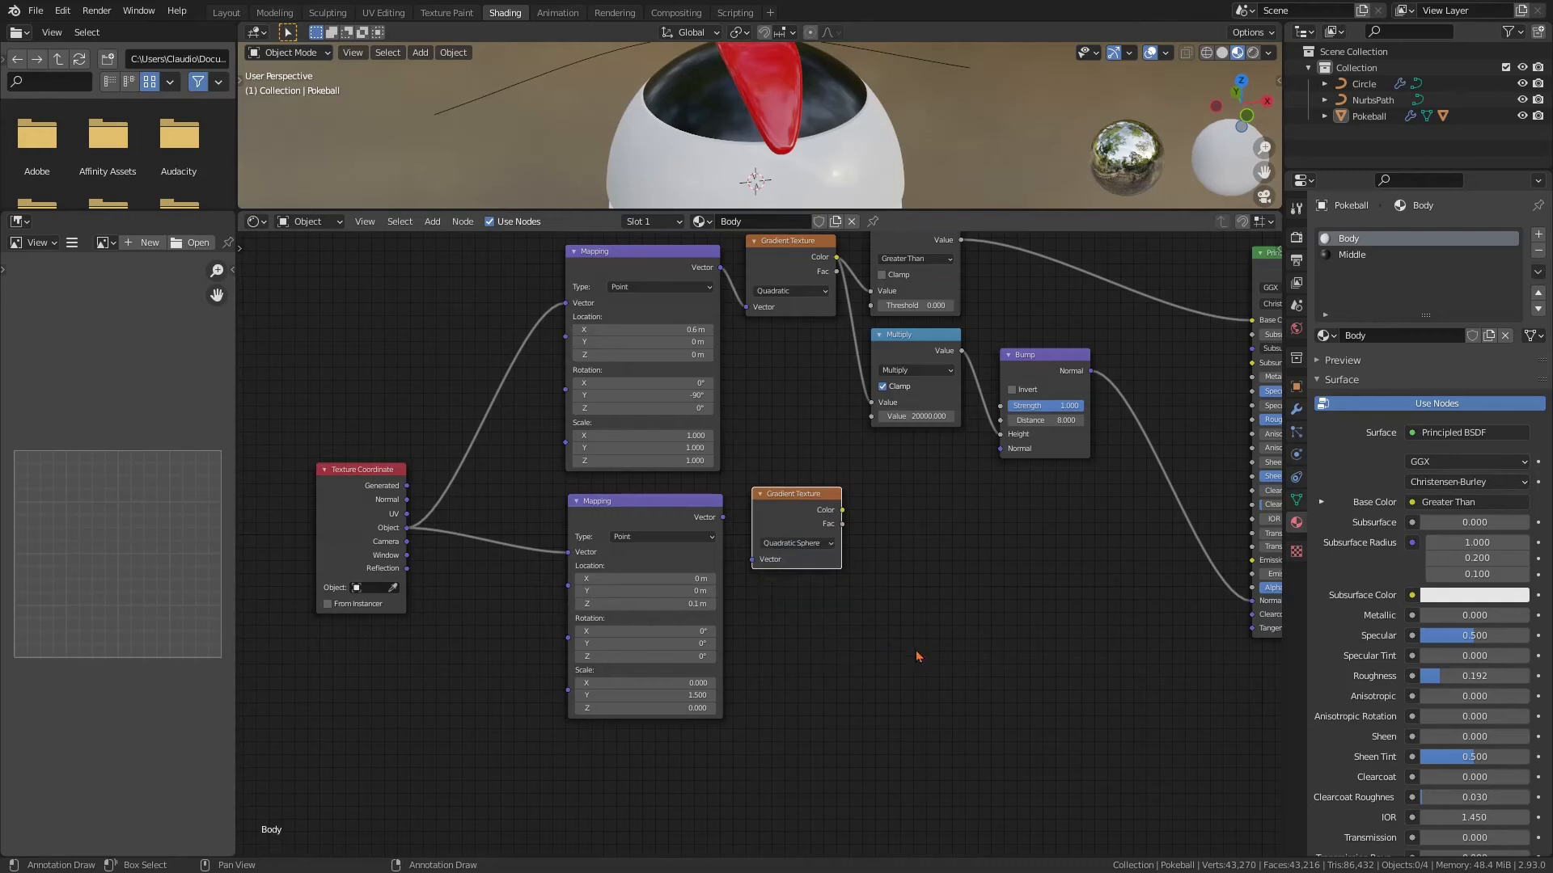
Connect the lower Mapping node's Vector output to the Quadratic Sphere Gradient Texture and nudge that texture node slightly upward
drag(751, 560, 723, 517)
middle_drag(909, 639, 805, 659)
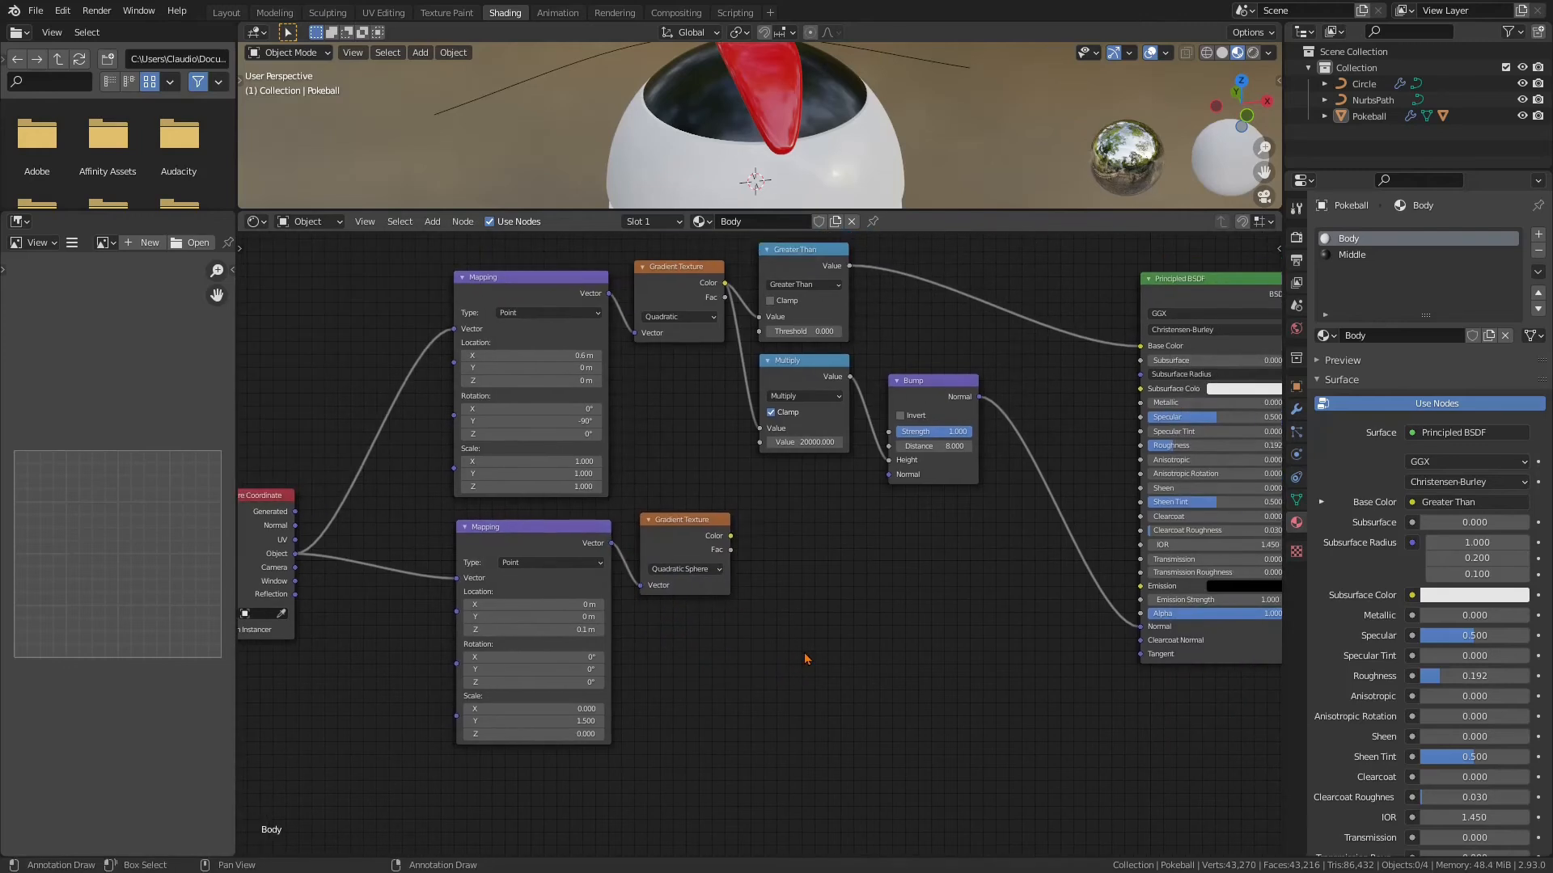
drag(702, 555, 699, 530)
scroll(705, 607, down, 1)
Duplicate the second Mapping node directly below itself and connect the Texture Coordinate's Object output to the copy's Vector input
middle_drag(705, 607, 786, 492)
click(669, 426)
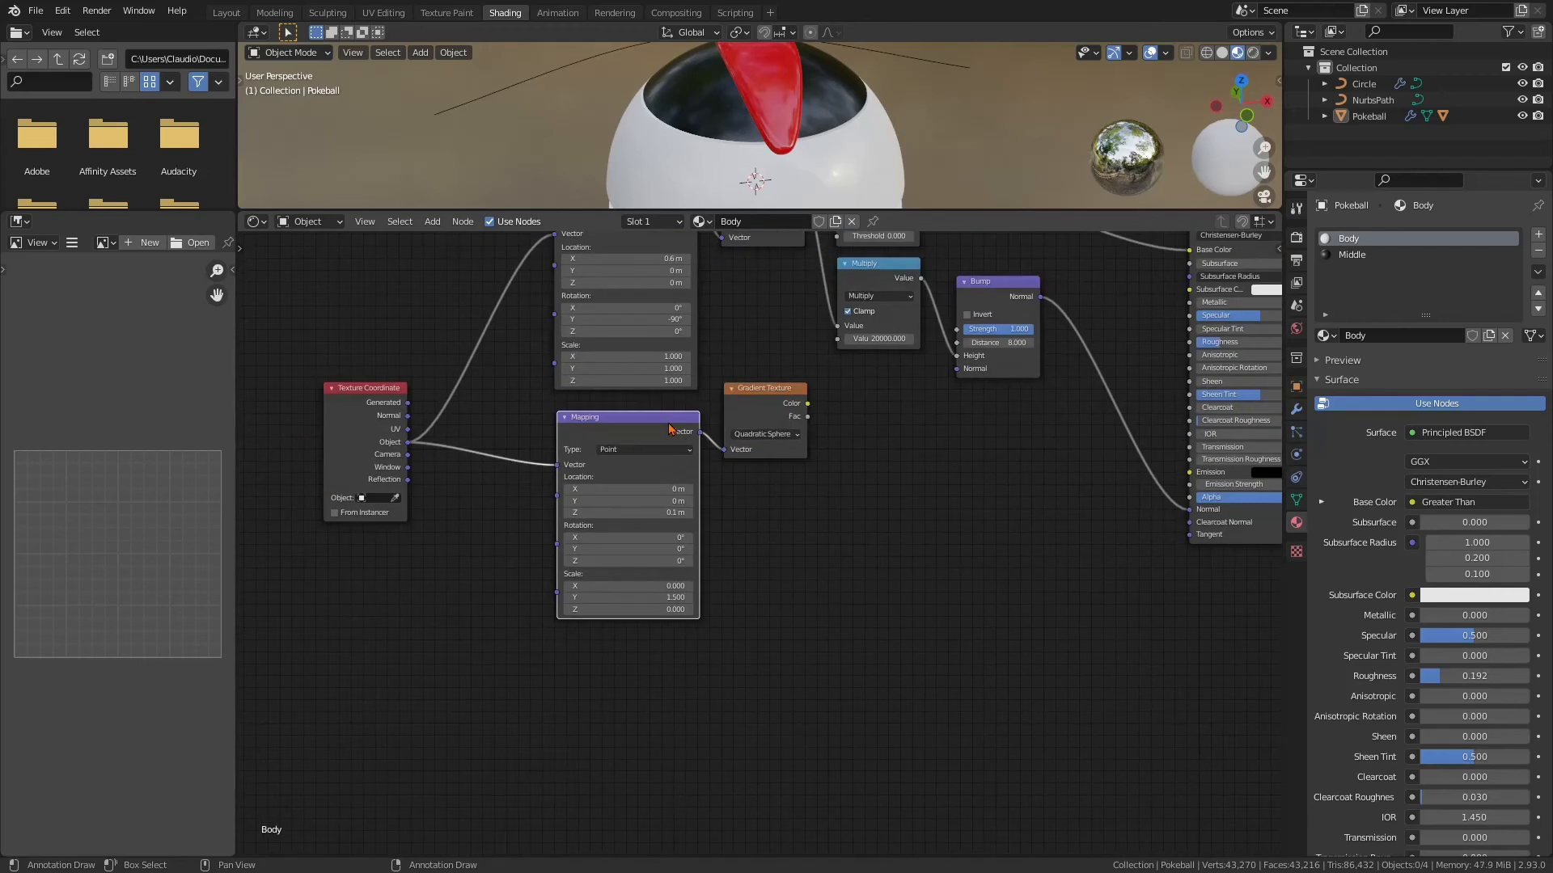
key(shift+d)
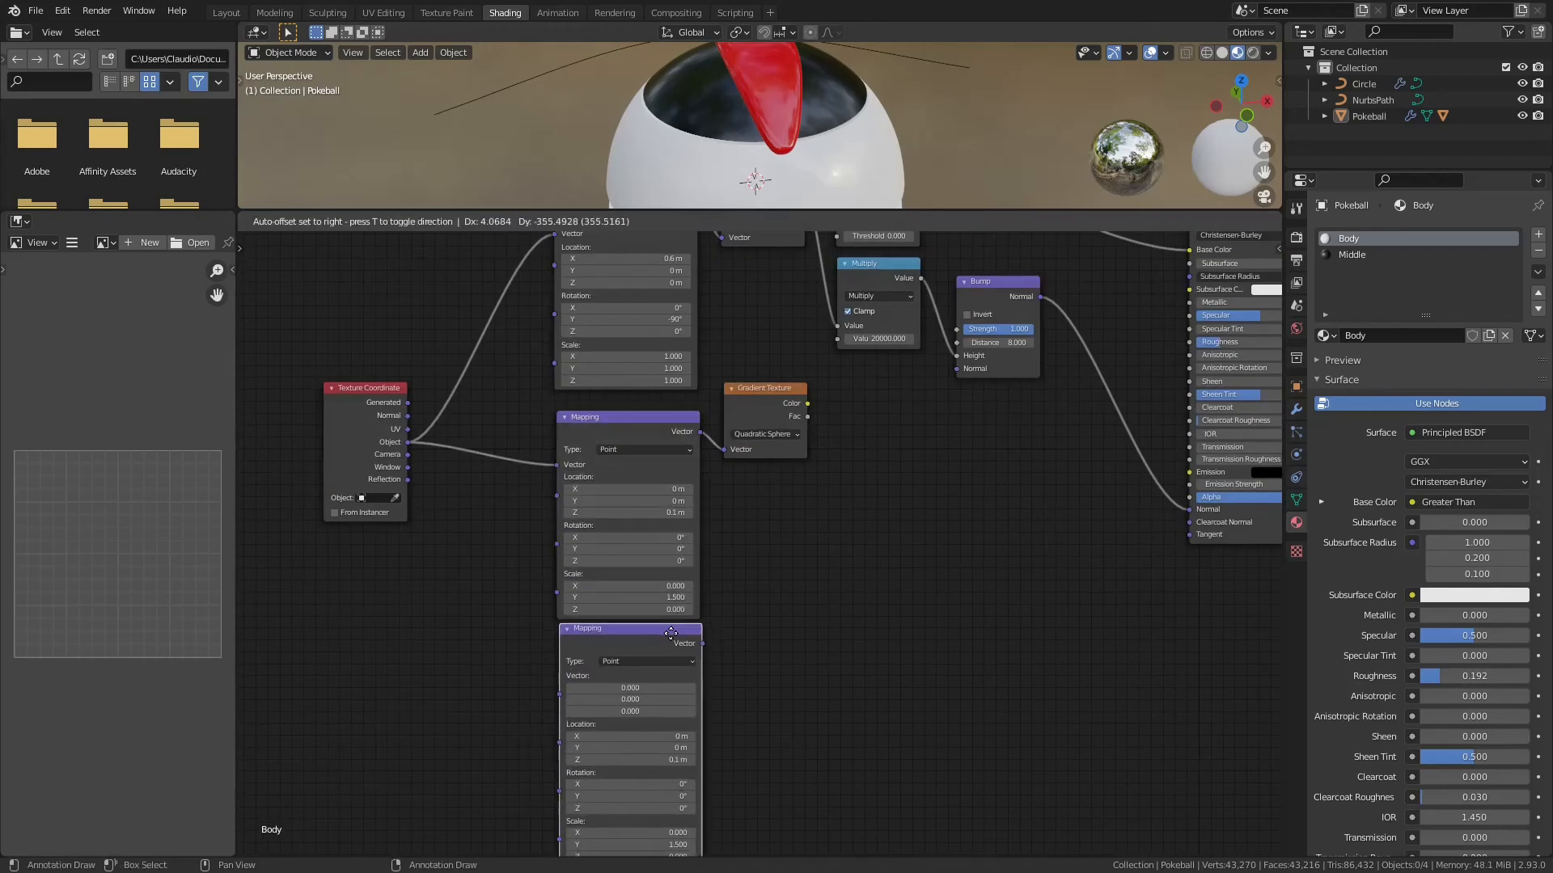
click(672, 633)
drag(559, 697, 408, 442)
middle_drag(822, 628, 812, 544)
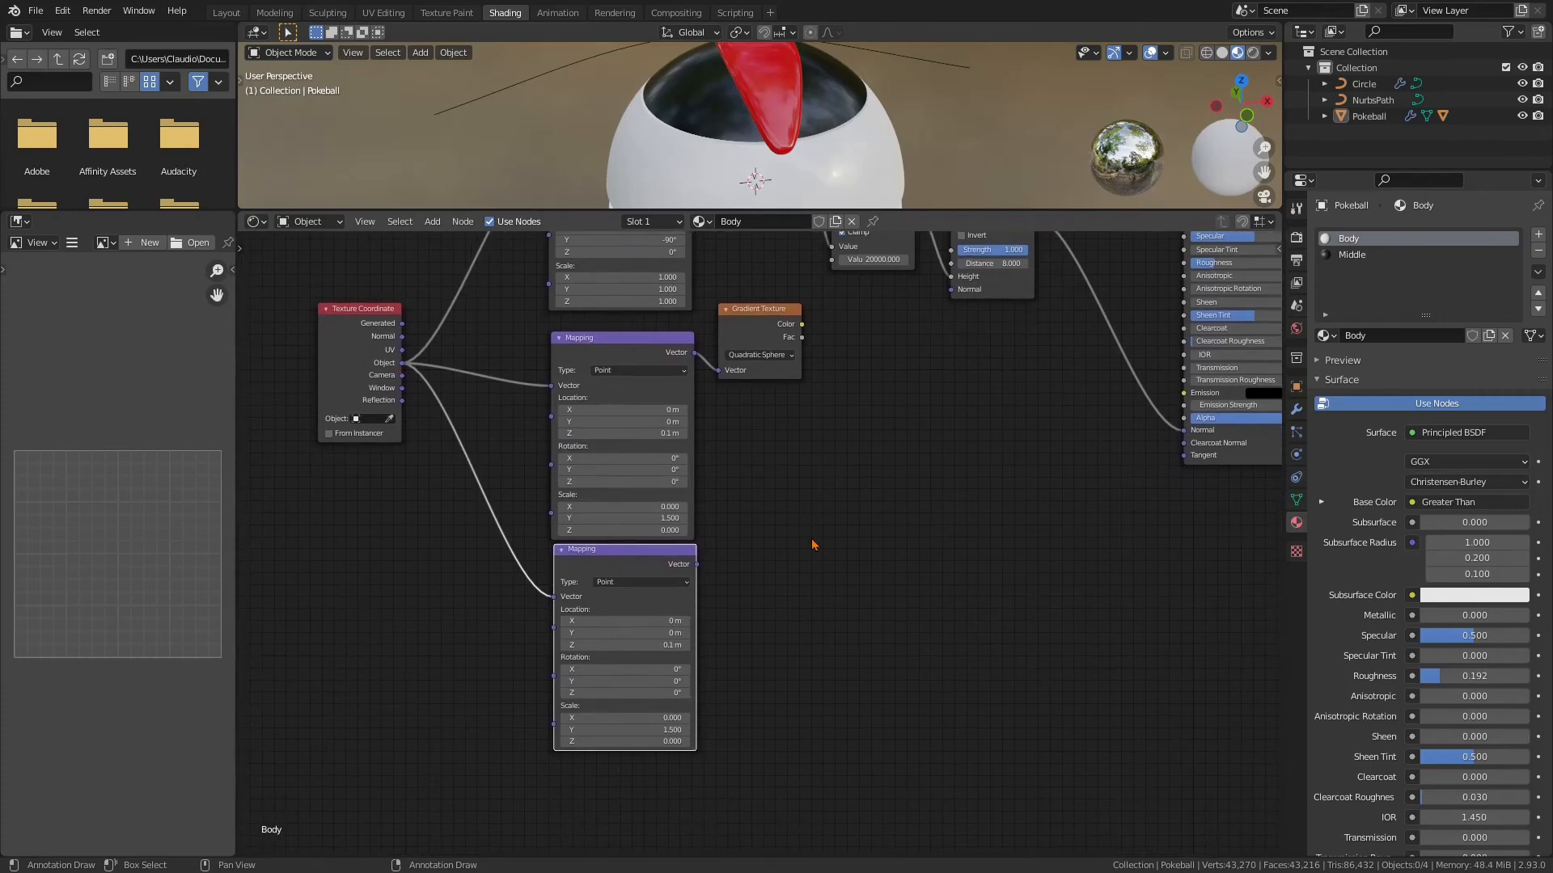
Set the third Mapping node's location to 0.05 m in X and 0 m in Z
scroll(793, 628, up, 2)
middle_drag(793, 627, 858, 533)
click(702, 559)
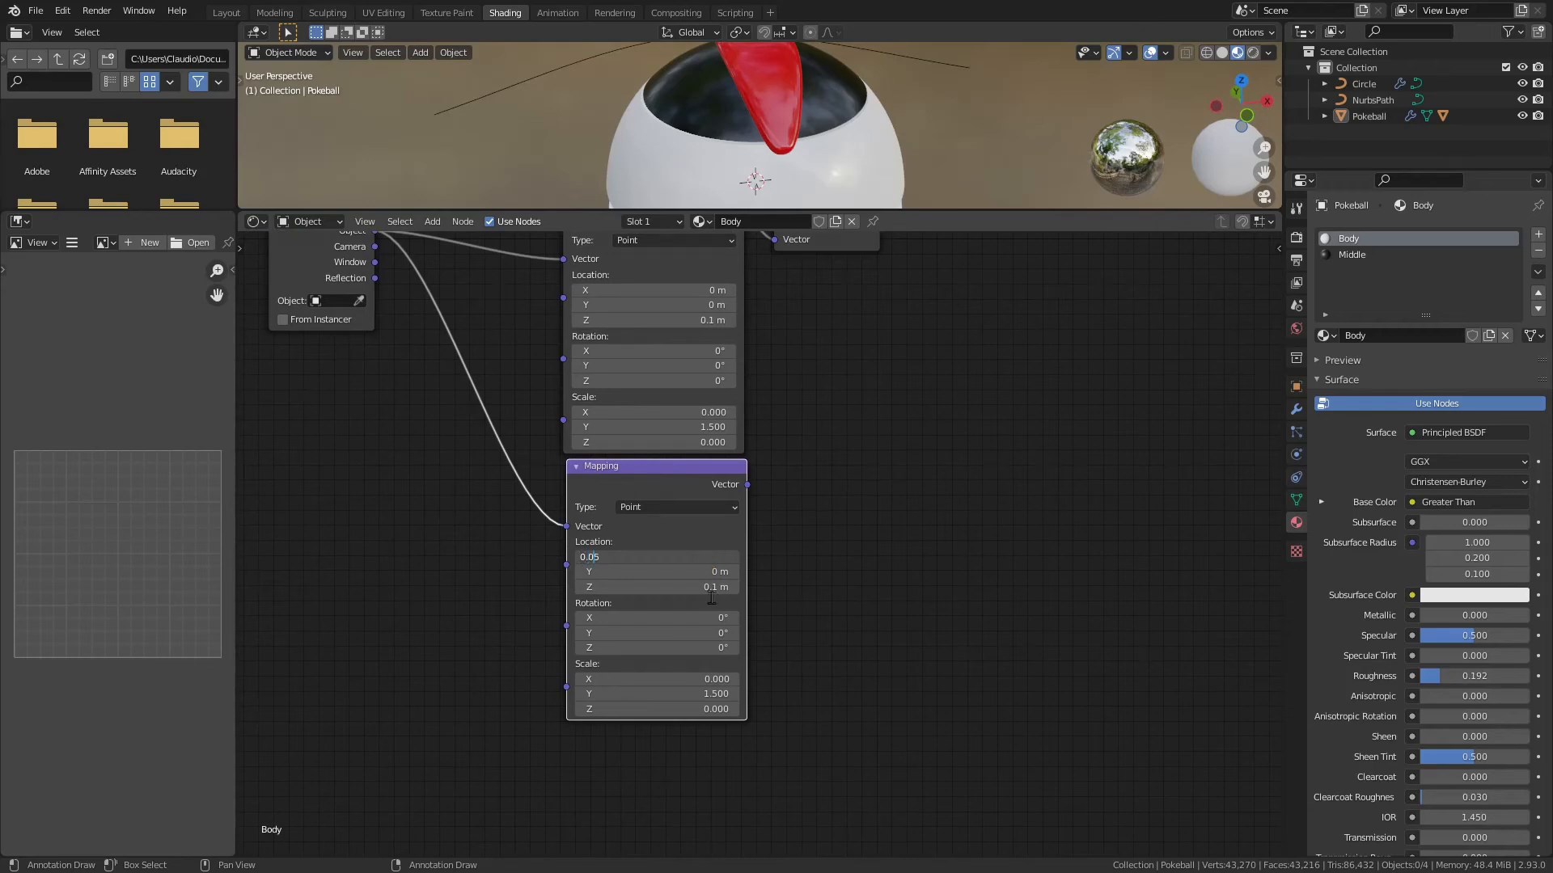
key(Return)
click(706, 588)
text(0)
key(Return)
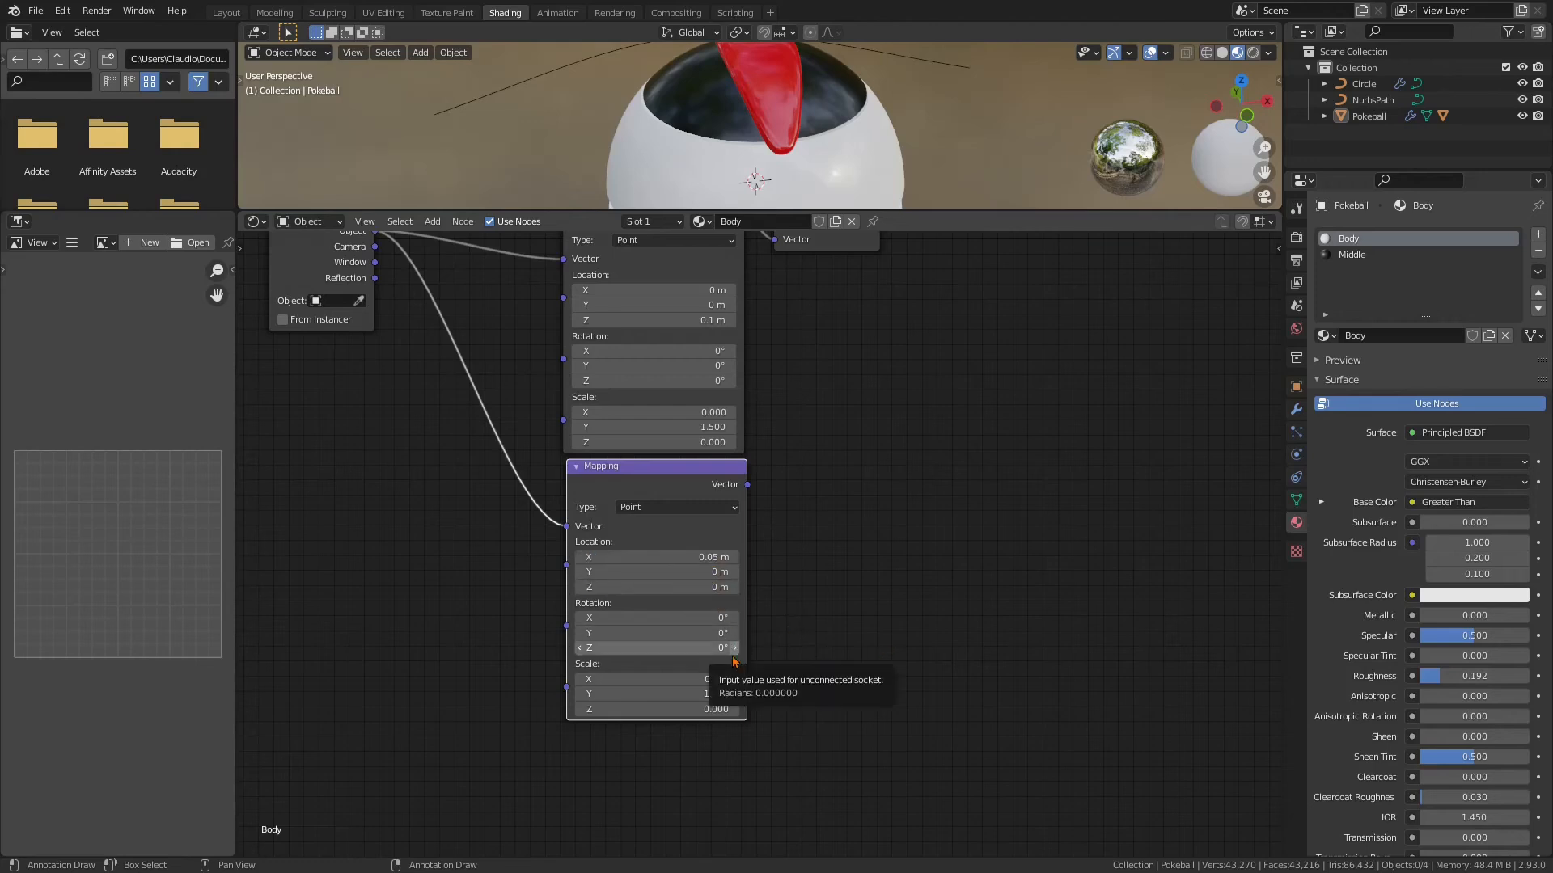
Set the third Mapping node's Y rotation to -90°
scroll(752, 666, up, 1)
middle_drag(790, 674, 808, 627)
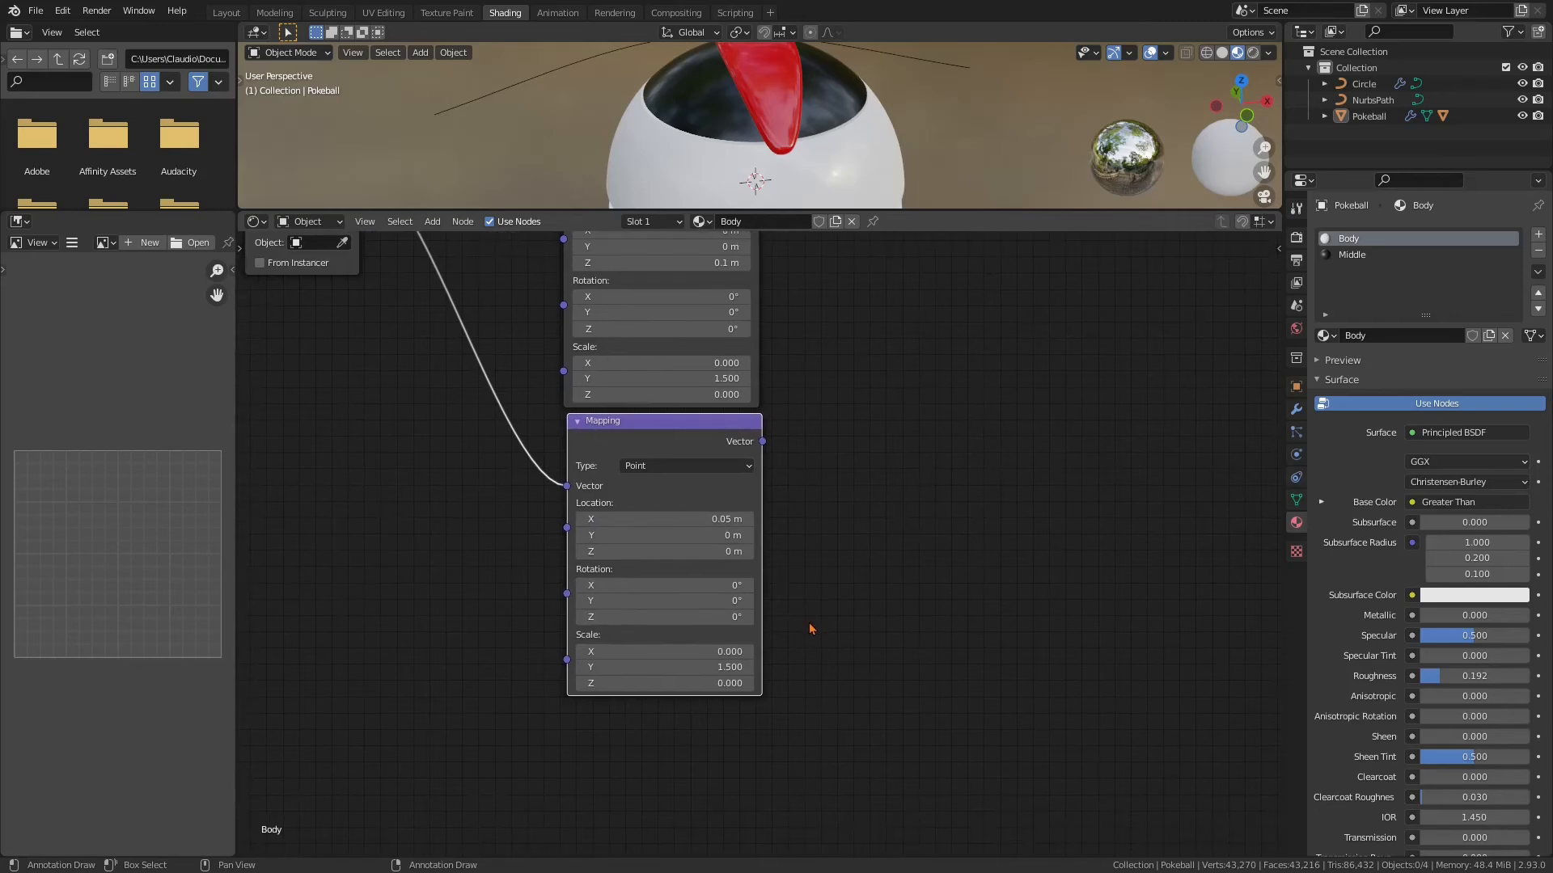
scroll(811, 629, up, 1)
click(714, 605)
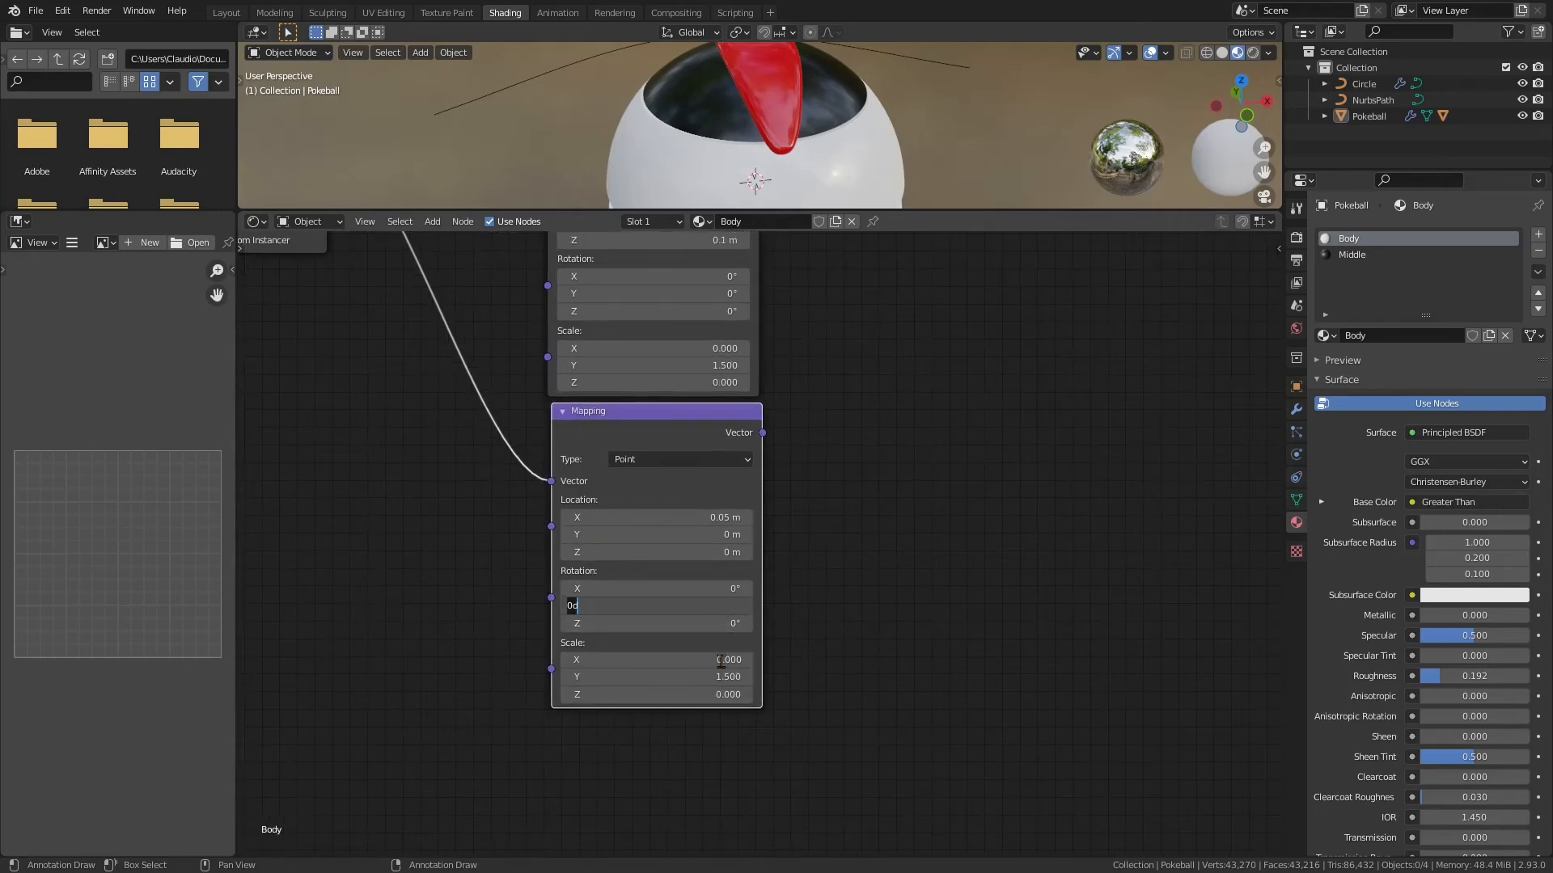
key(BackSpace)
key(Return)
Set the third Mapping node's scale to 0 in X, 0 in Y and 0.9 in Z
drag(653, 698, 706, 719)
text(1)
key(Return)
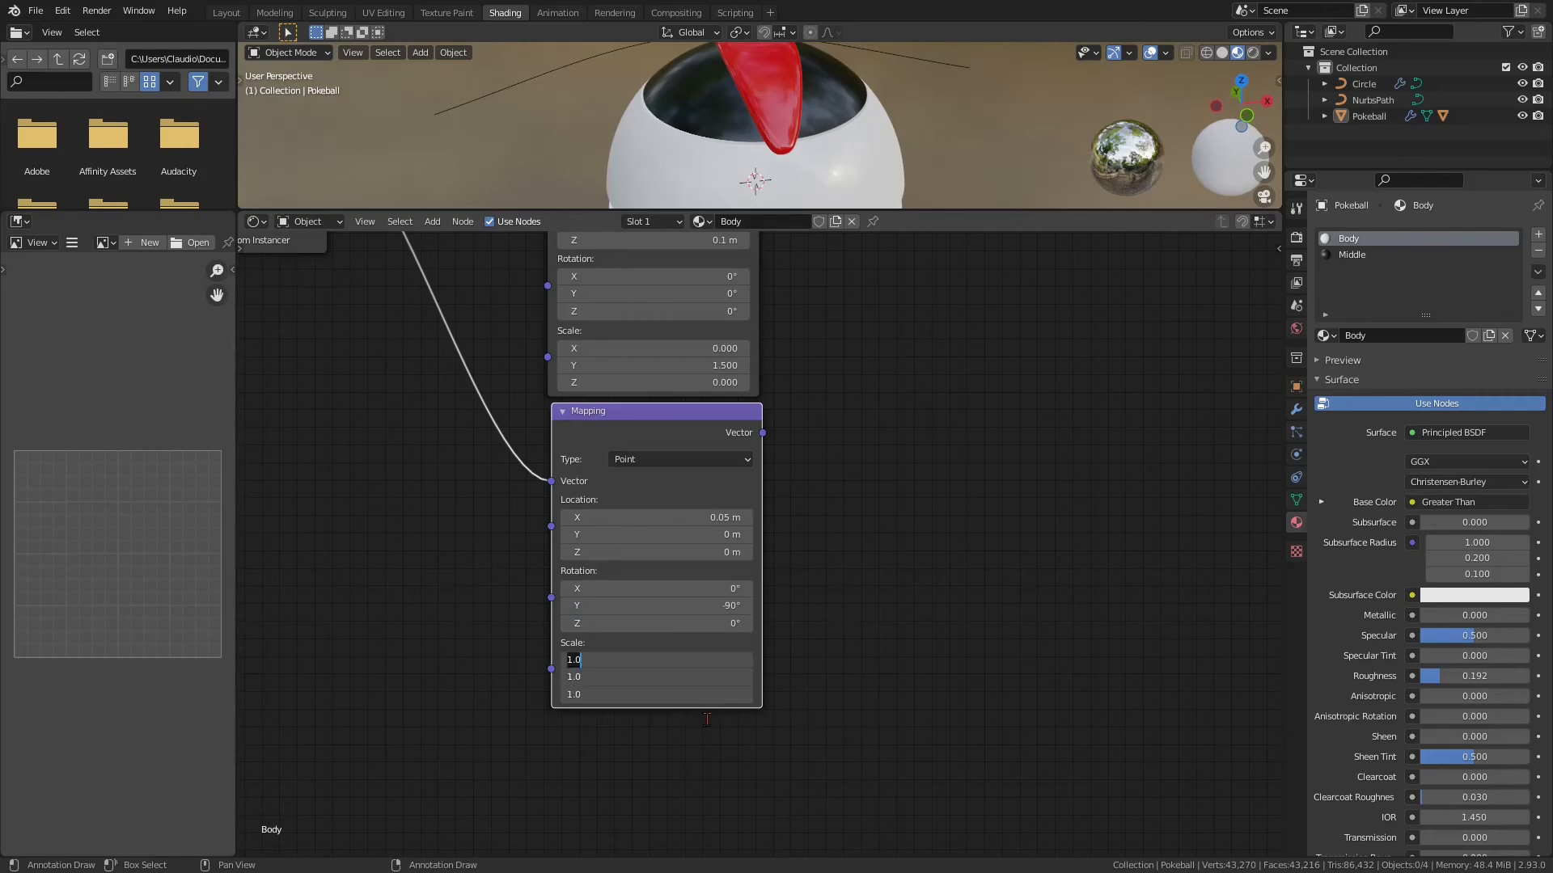
text(0)
key(Return)
drag(734, 661, 733, 676)
text(0)
key(Return)
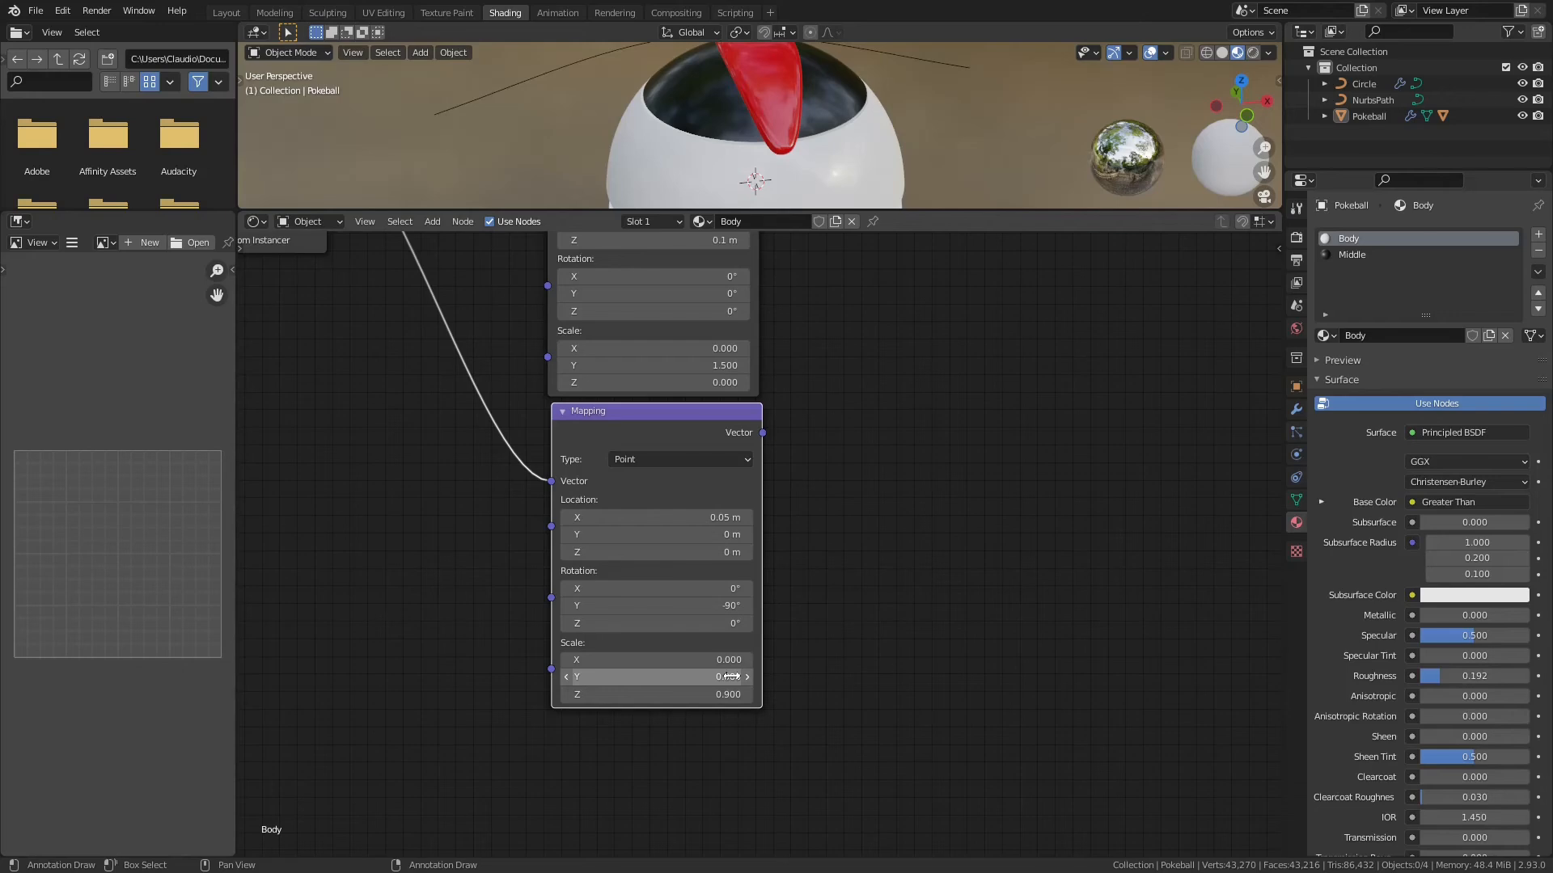
key(Home)
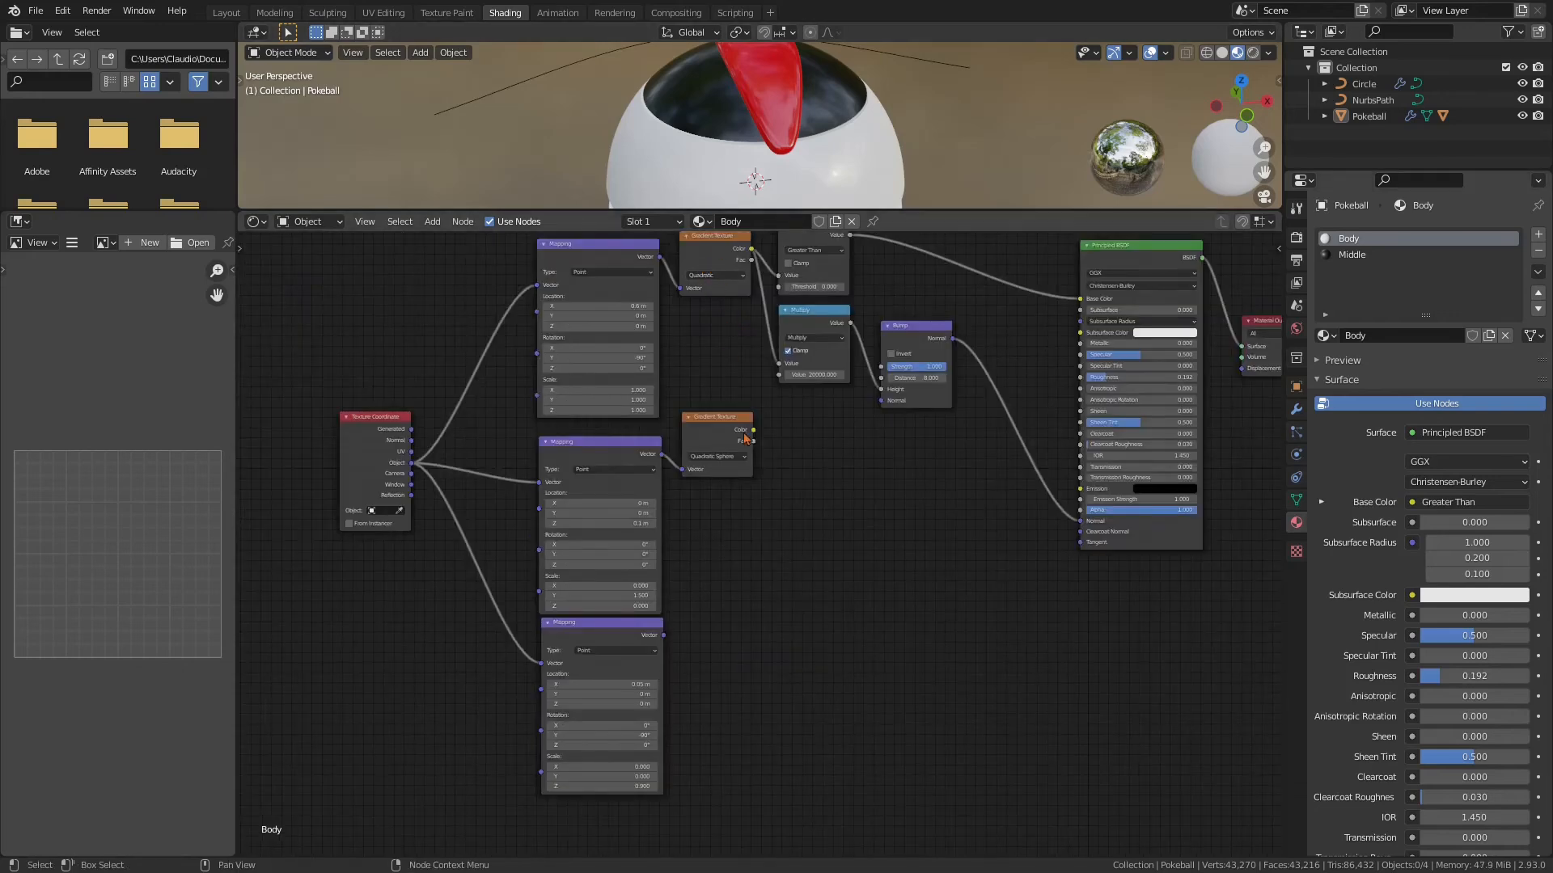
scroll(734, 437, up, 1)
scroll(716, 395, down, 1)
middle_drag(715, 343, 708, 353)
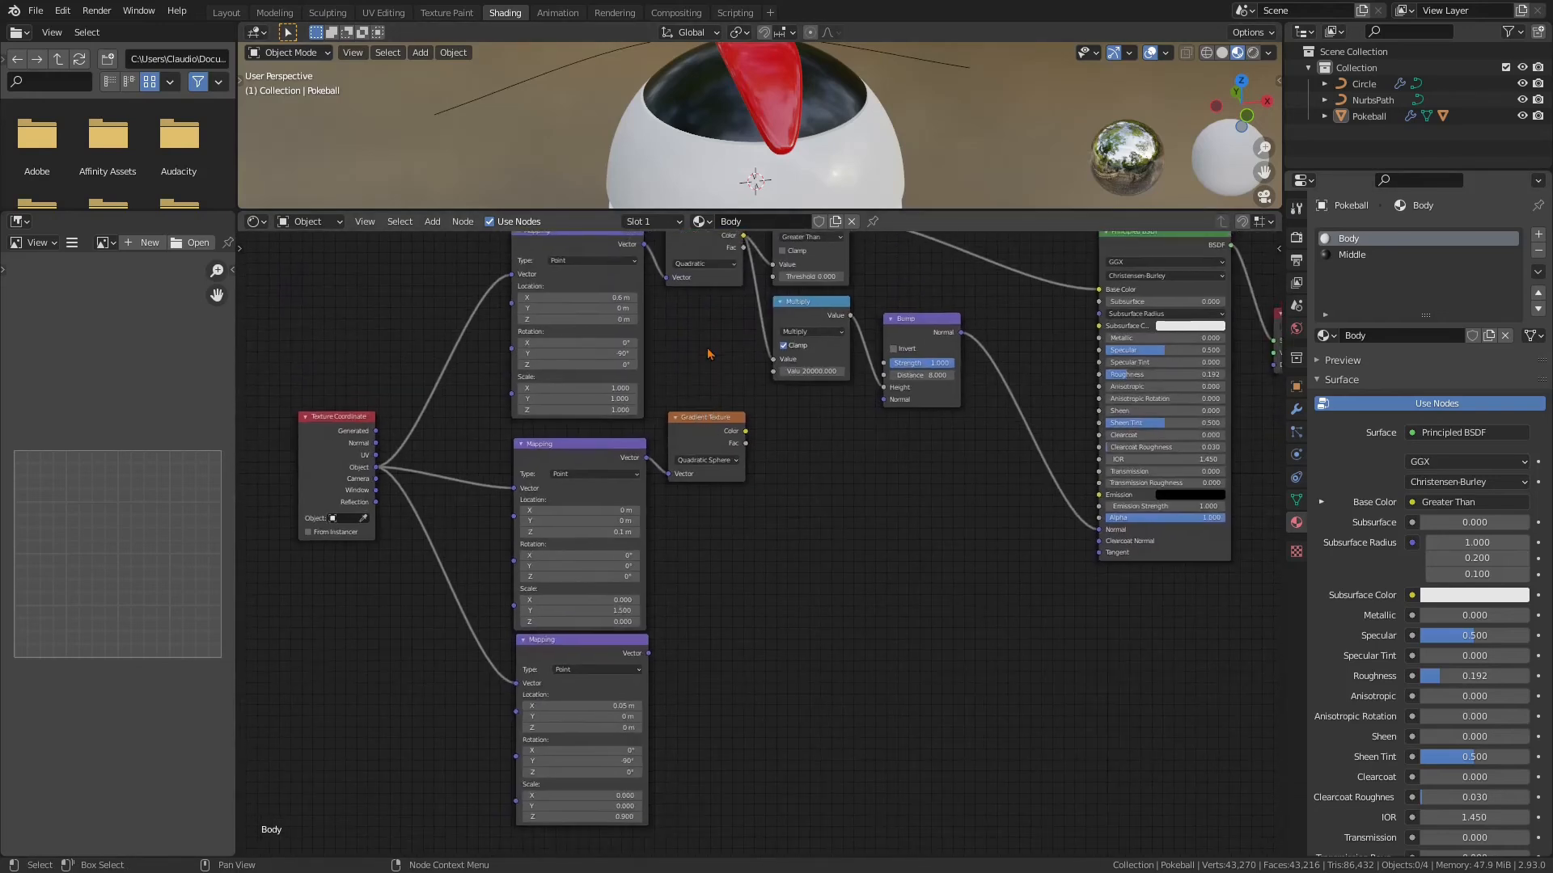
Duplicate the upper Quadratic Gradient Texture beside the third Mapping node and feed that node's Vector output into the copy
middle_drag(719, 279, 709, 319)
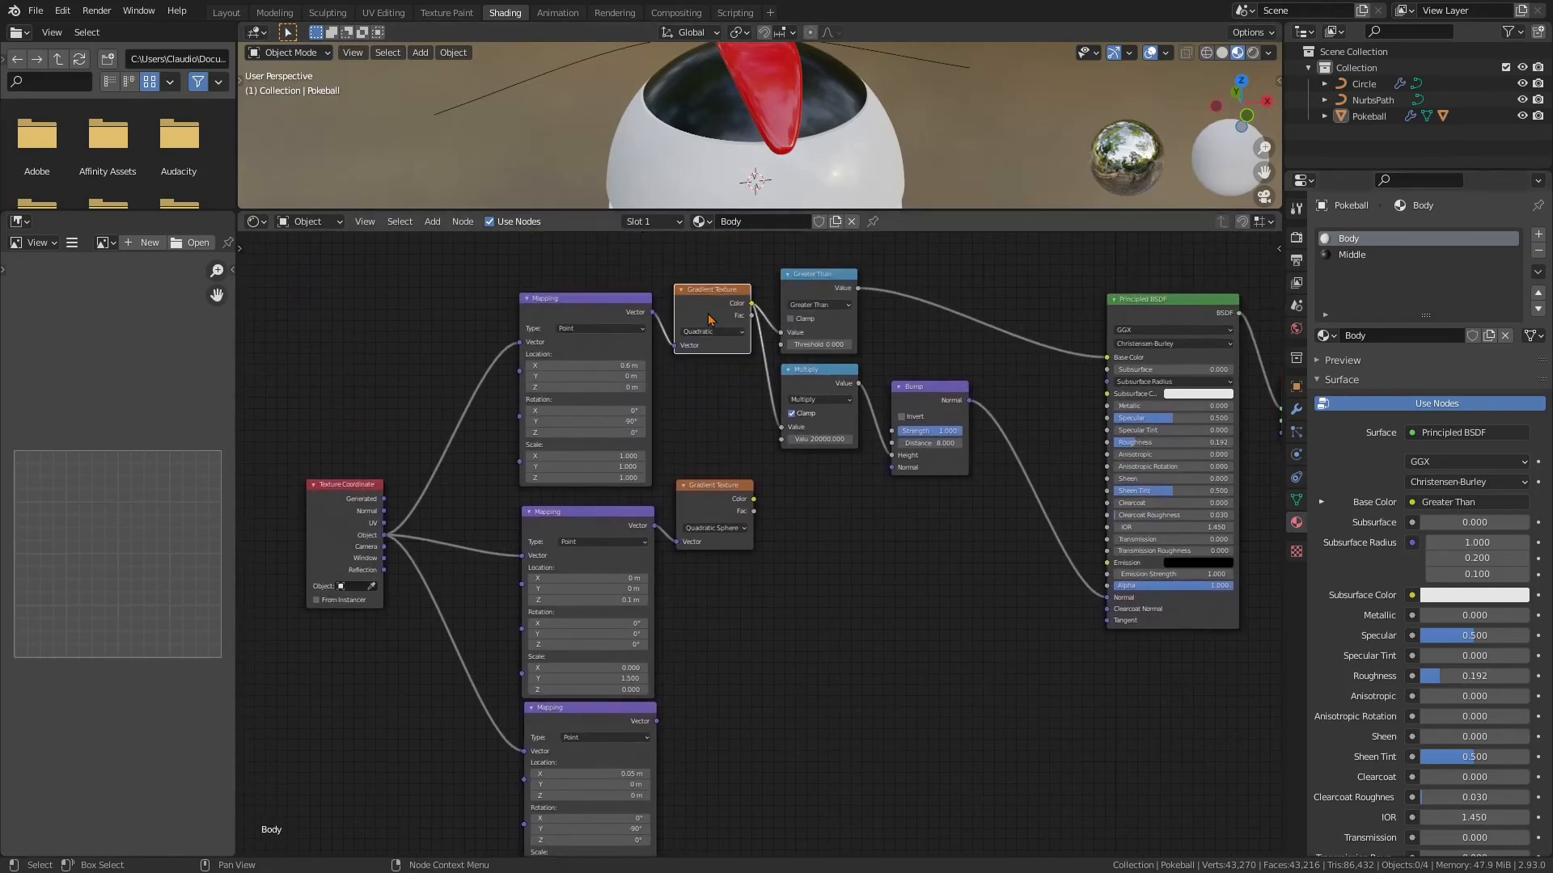
key(shift+d)
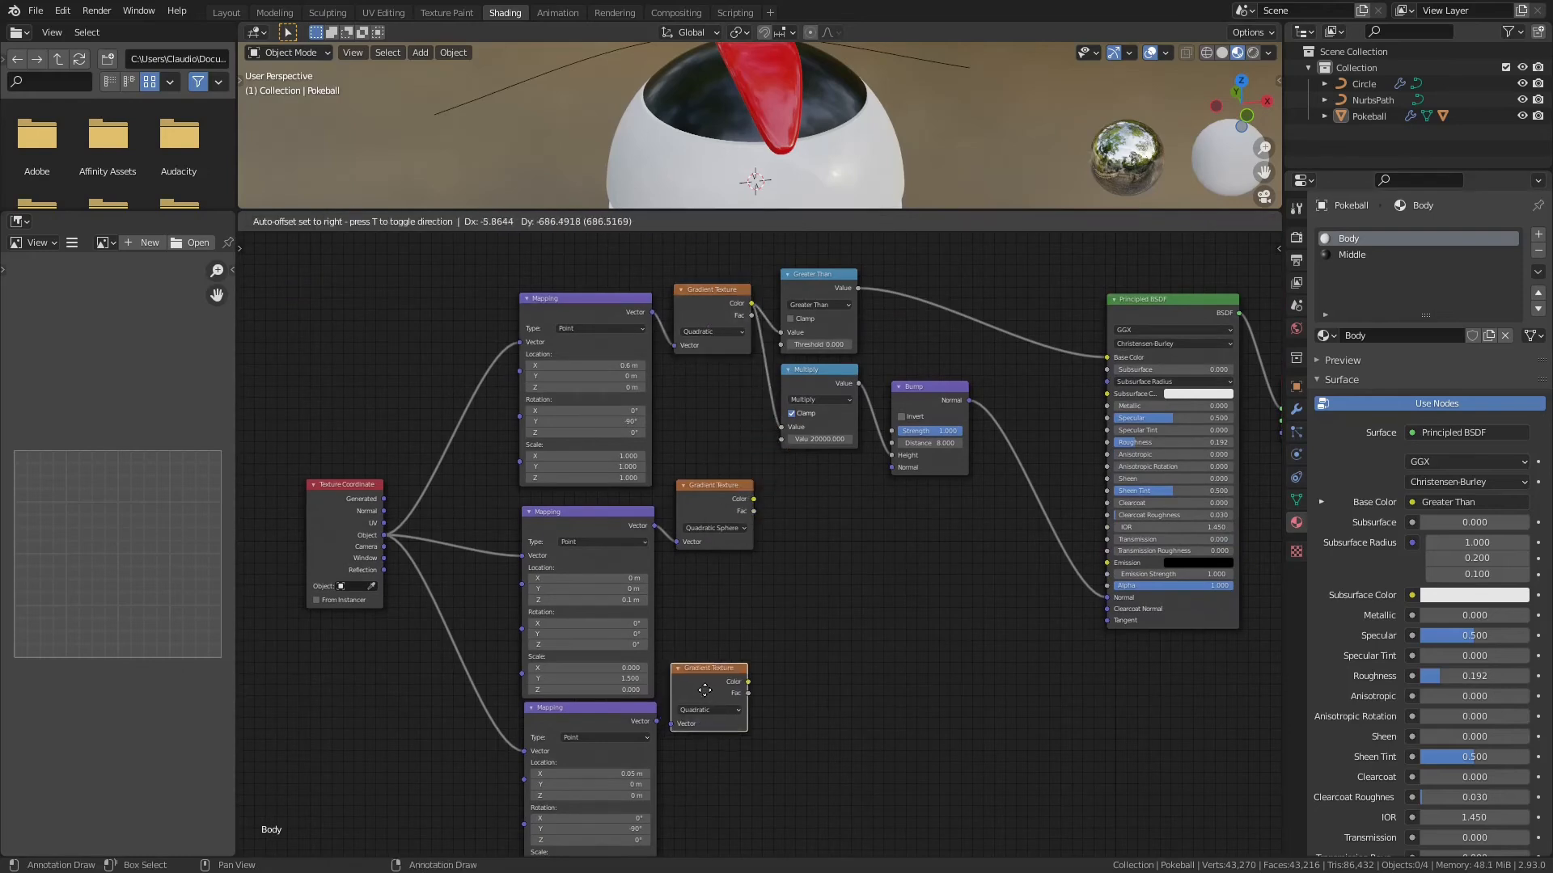
click(712, 714)
middle_drag(759, 741, 770, 613)
scroll(771, 613, up, 2)
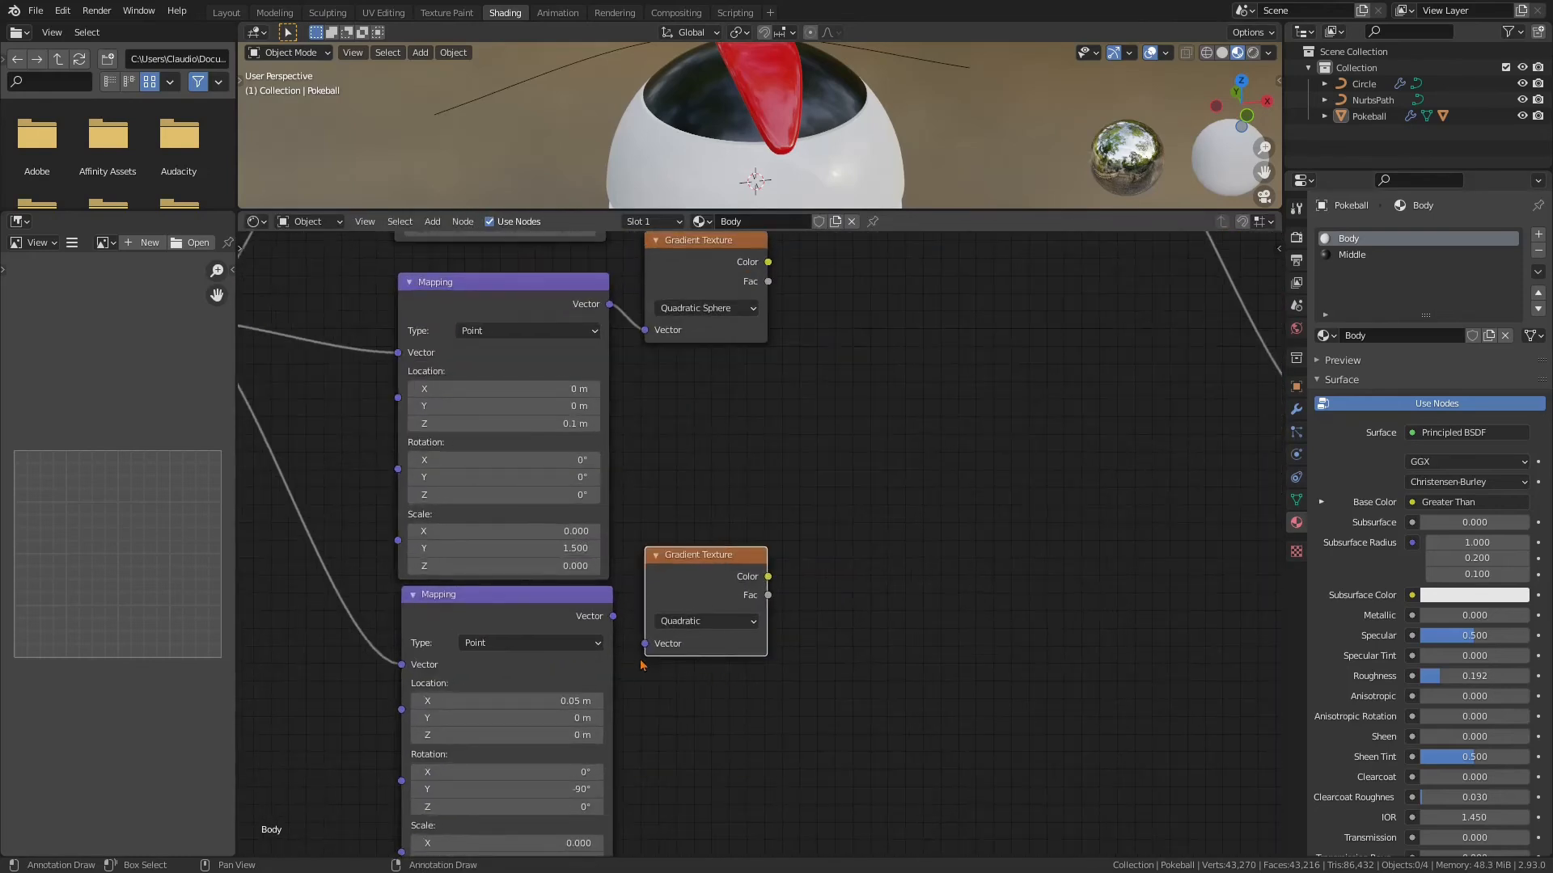
drag(646, 652, 612, 616)
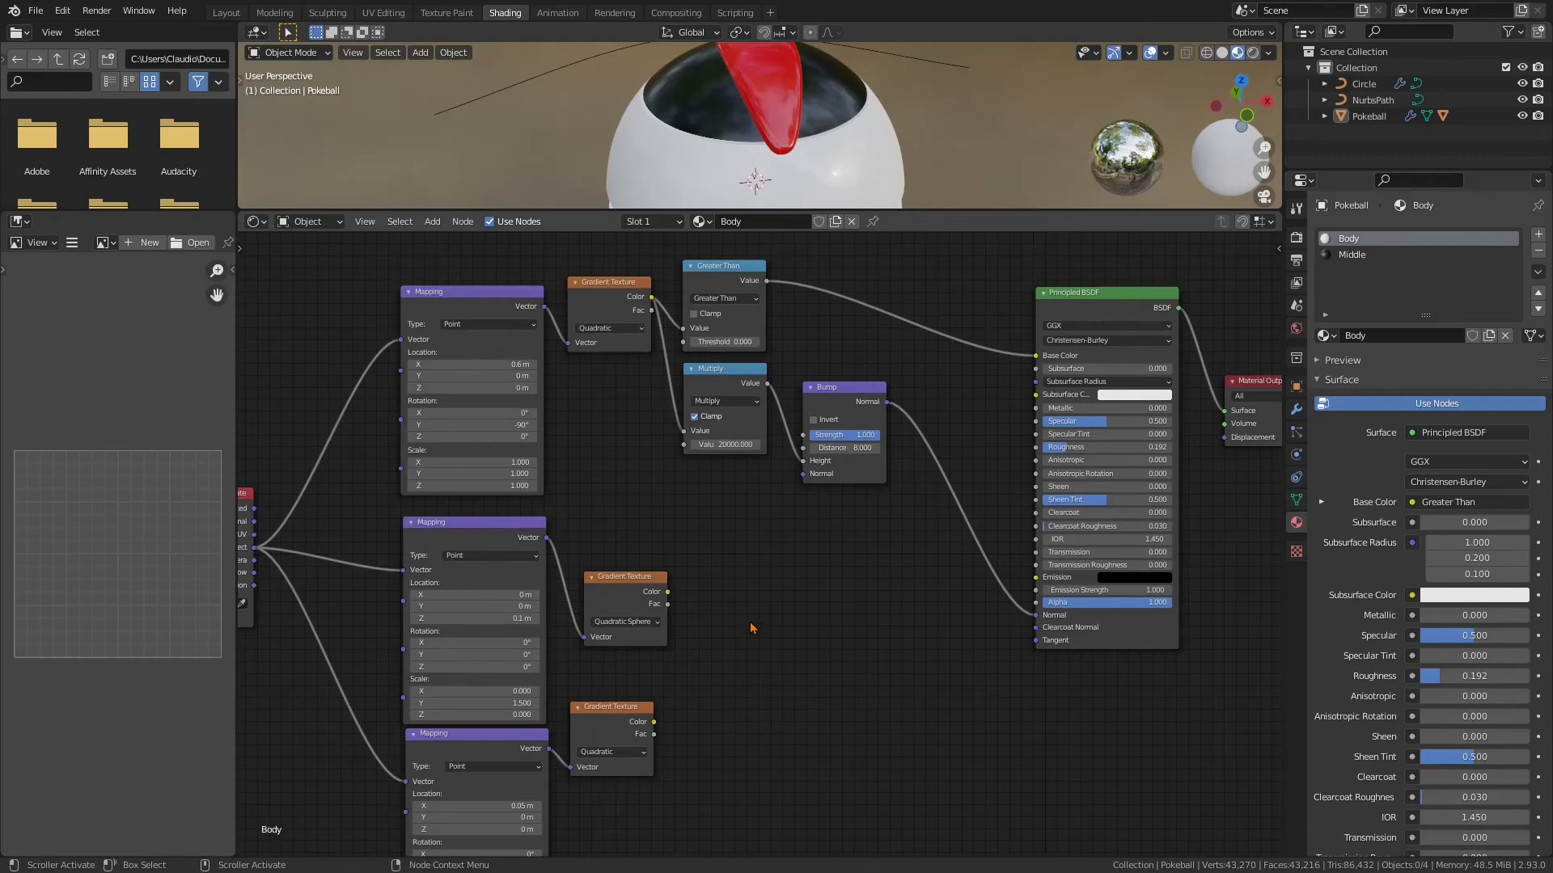
Add a MixRGB node with the Quadratic Sphere gradient's color in Color1 and the lower Quadratic gradient's color in Color2
key(shift+a)
mouse_move(740, 615)
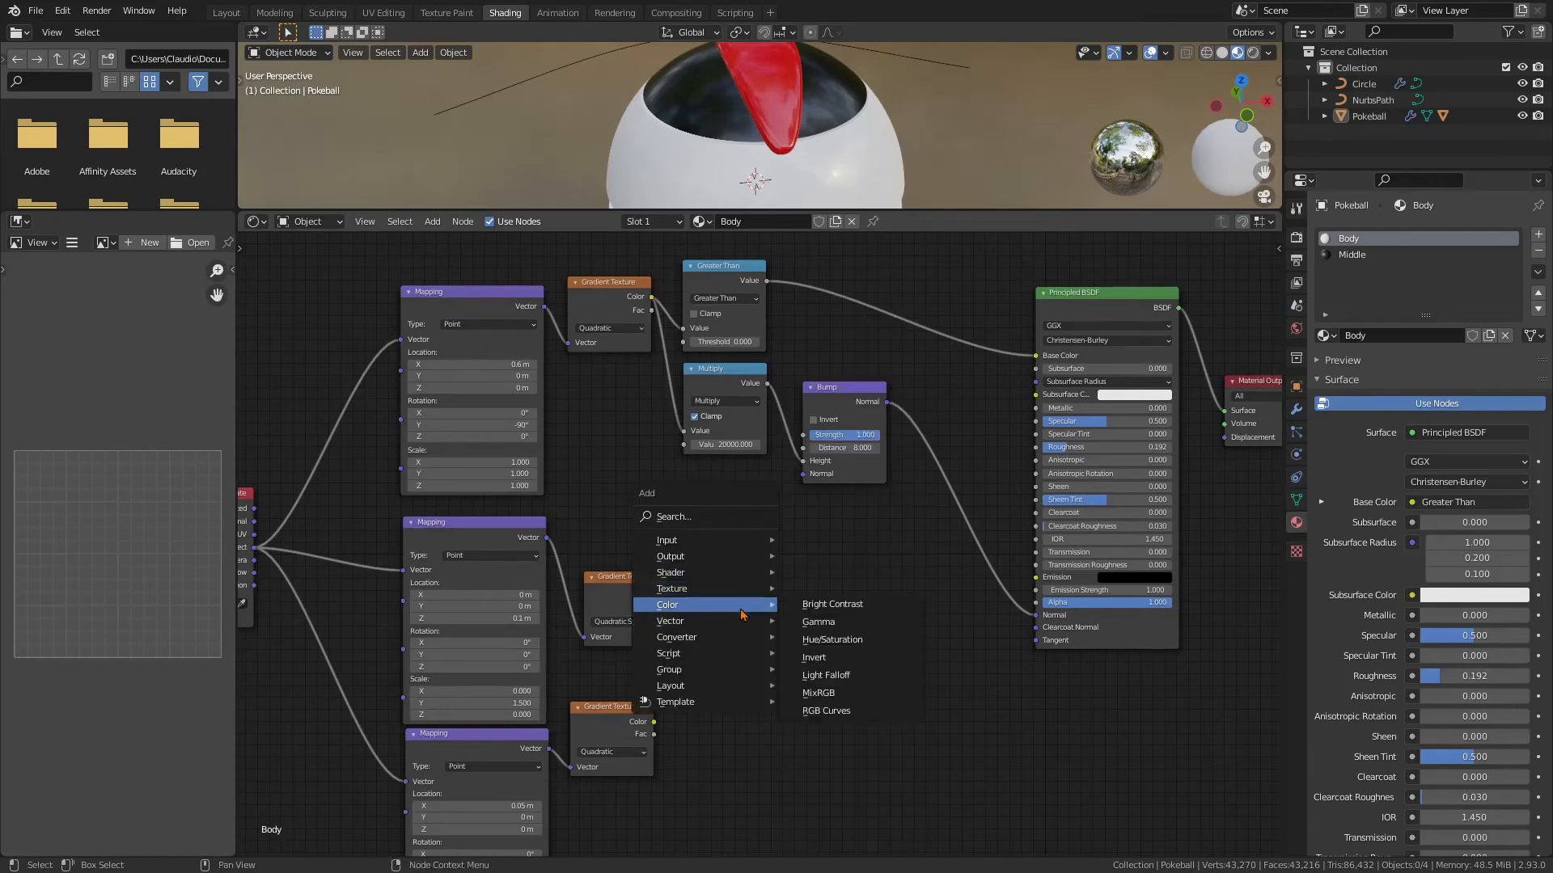
click(841, 693)
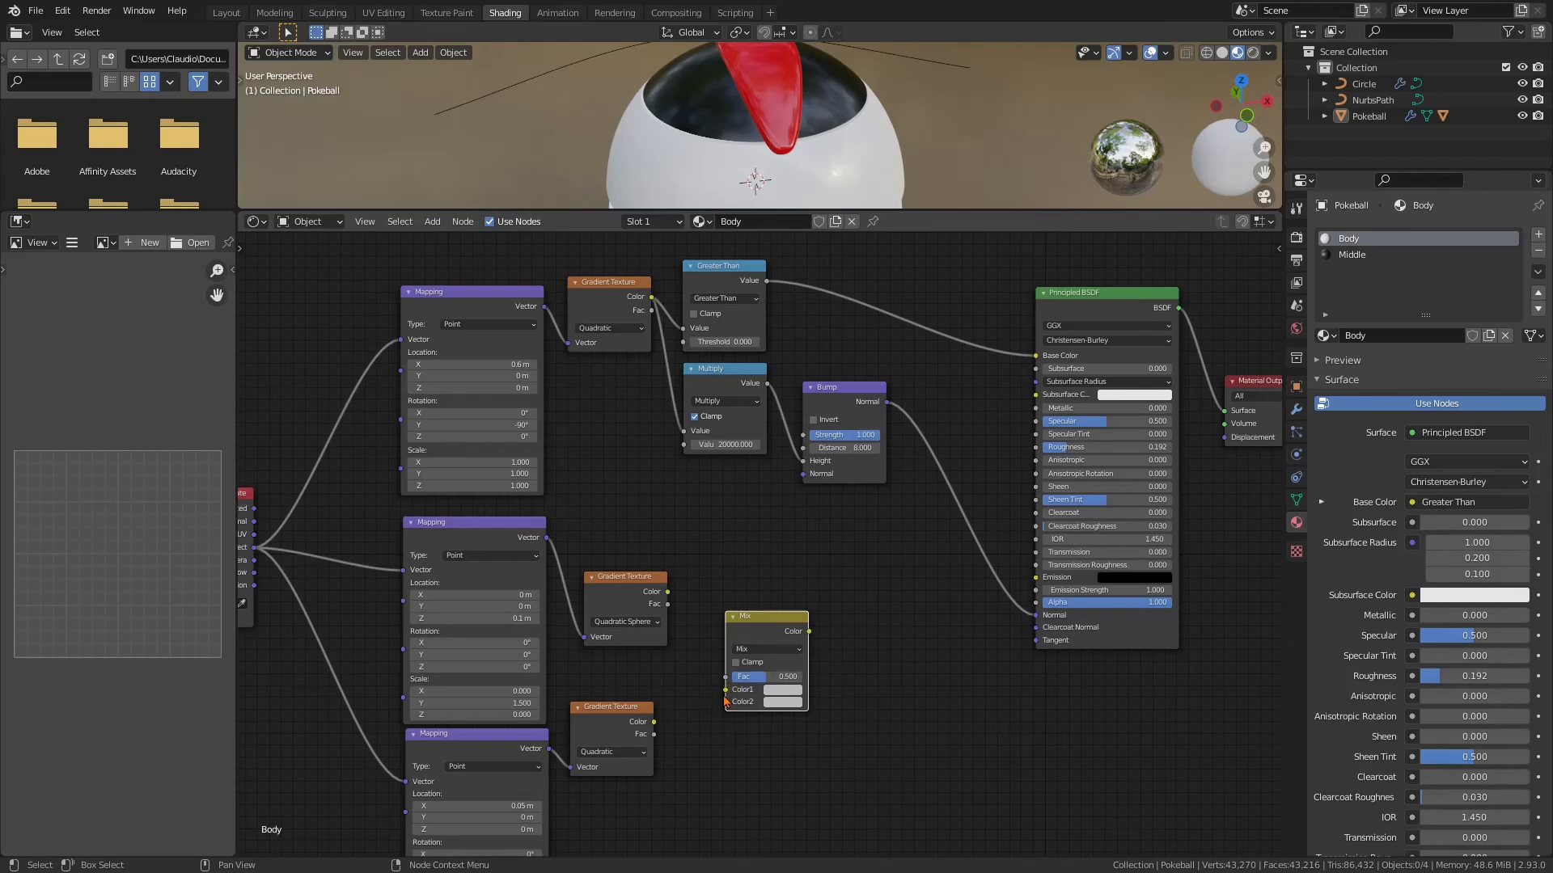
drag(725, 693, 668, 594)
drag(724, 701, 654, 722)
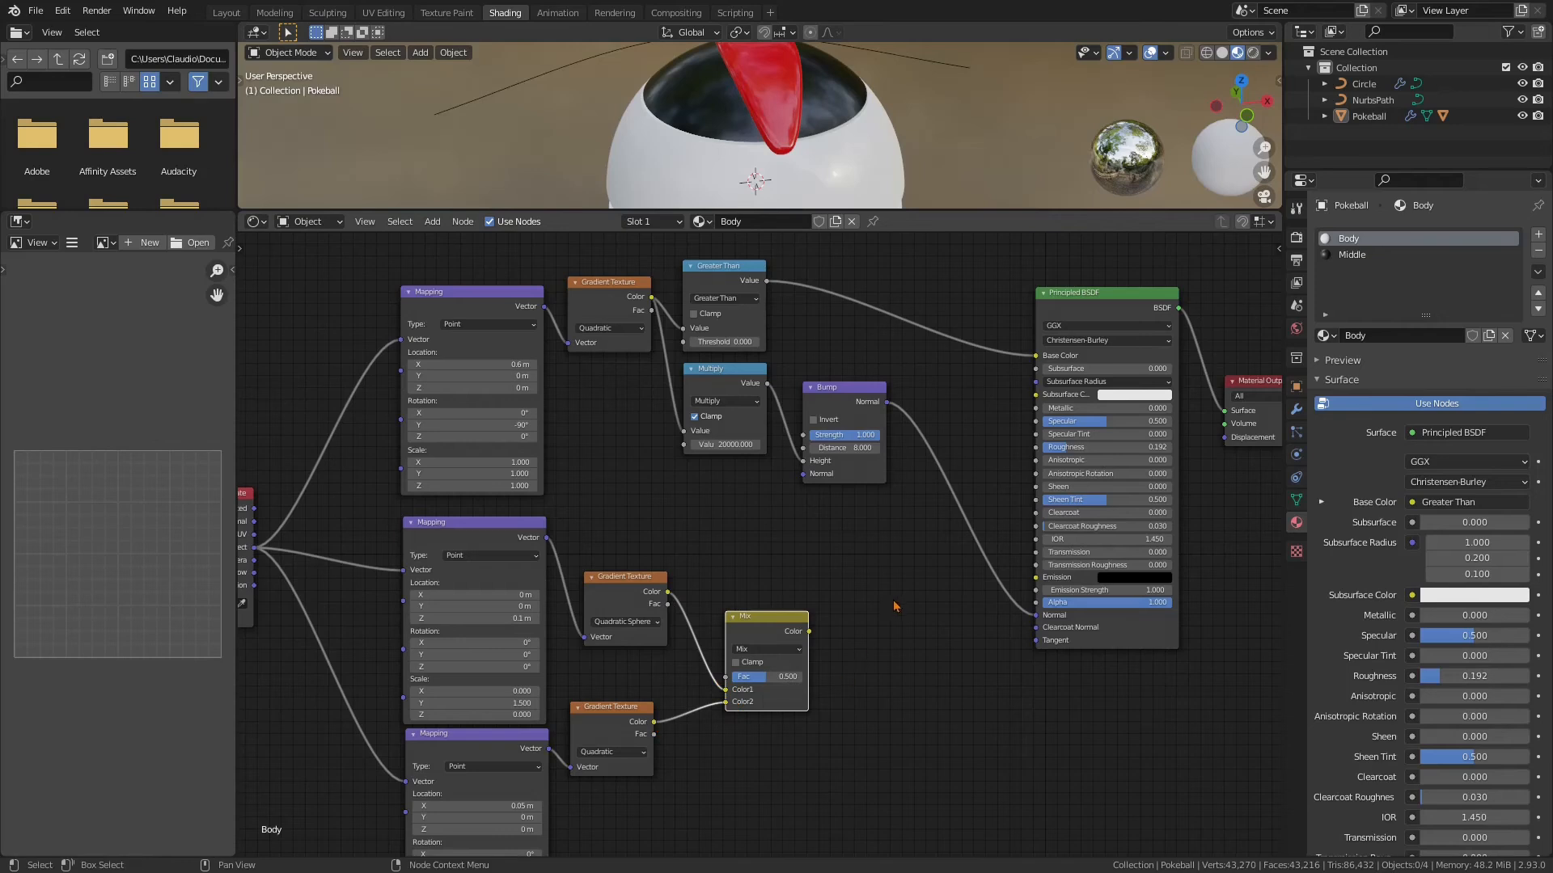
Connect the Mix node's Color output to the Principled BSDF's Base Color and inspect the ball from another side
middle_drag(895, 605, 786, 650)
drag(714, 660, 942, 384)
mouse_move(809, 594)
middle_down()
mouse_move(894, 606)
mouse_move(898, 621)
middle_up()
scroll(838, 131, down, 3)
middle_drag(840, 132, 1009, 121)
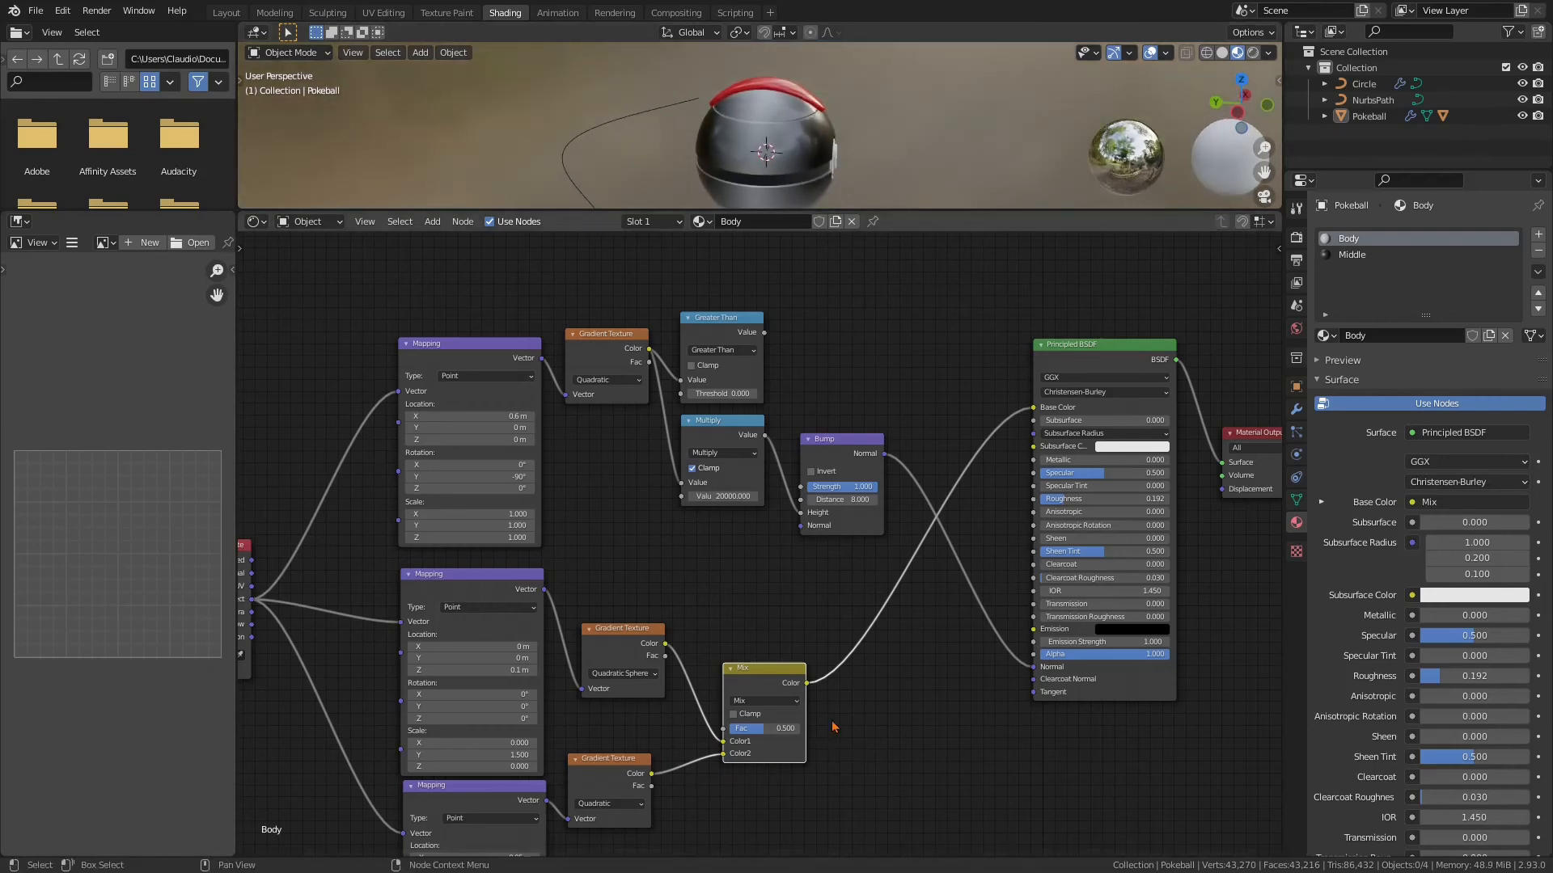
Set the Mix node's factor to 1.000 and its blending mode to Subtract
drag(791, 728, 865, 739)
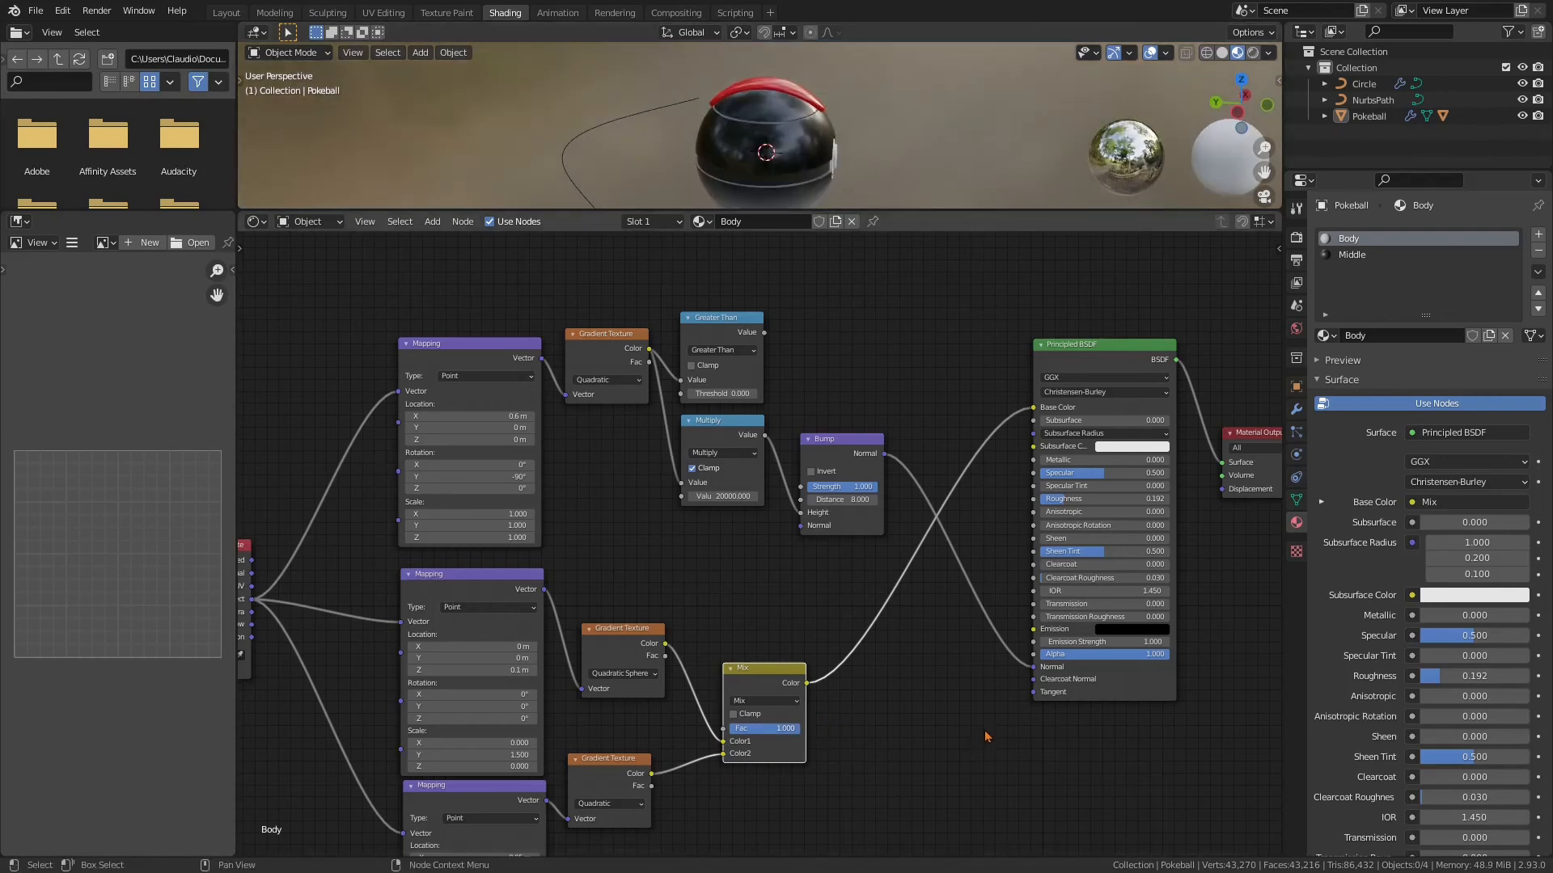
middle_drag(869, 121, 840, 63)
scroll(918, 759, up, 1)
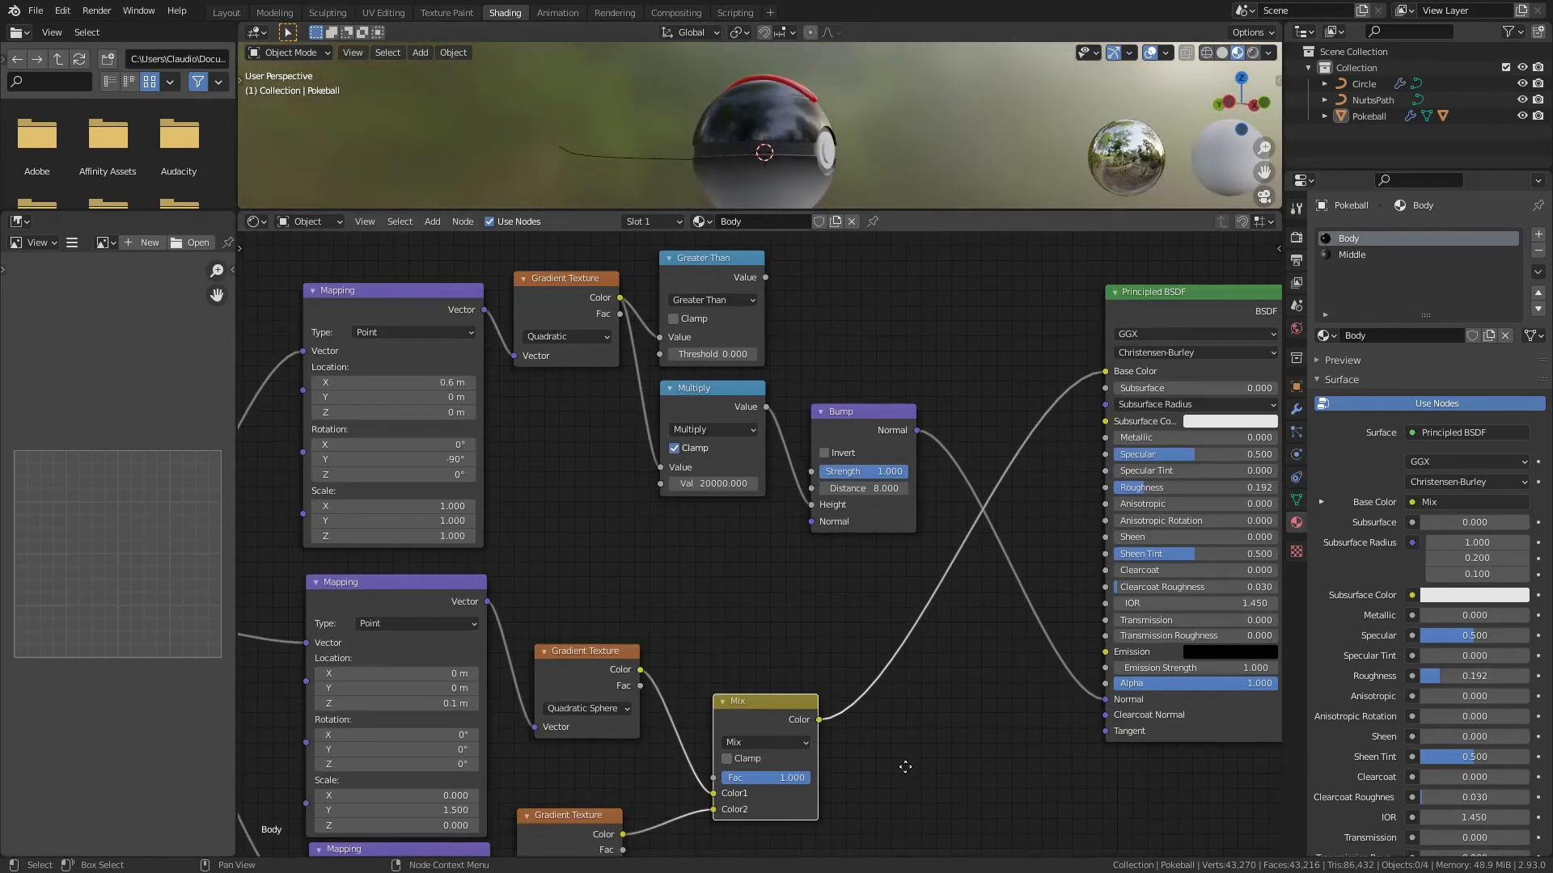
middle_drag(901, 763, 911, 627)
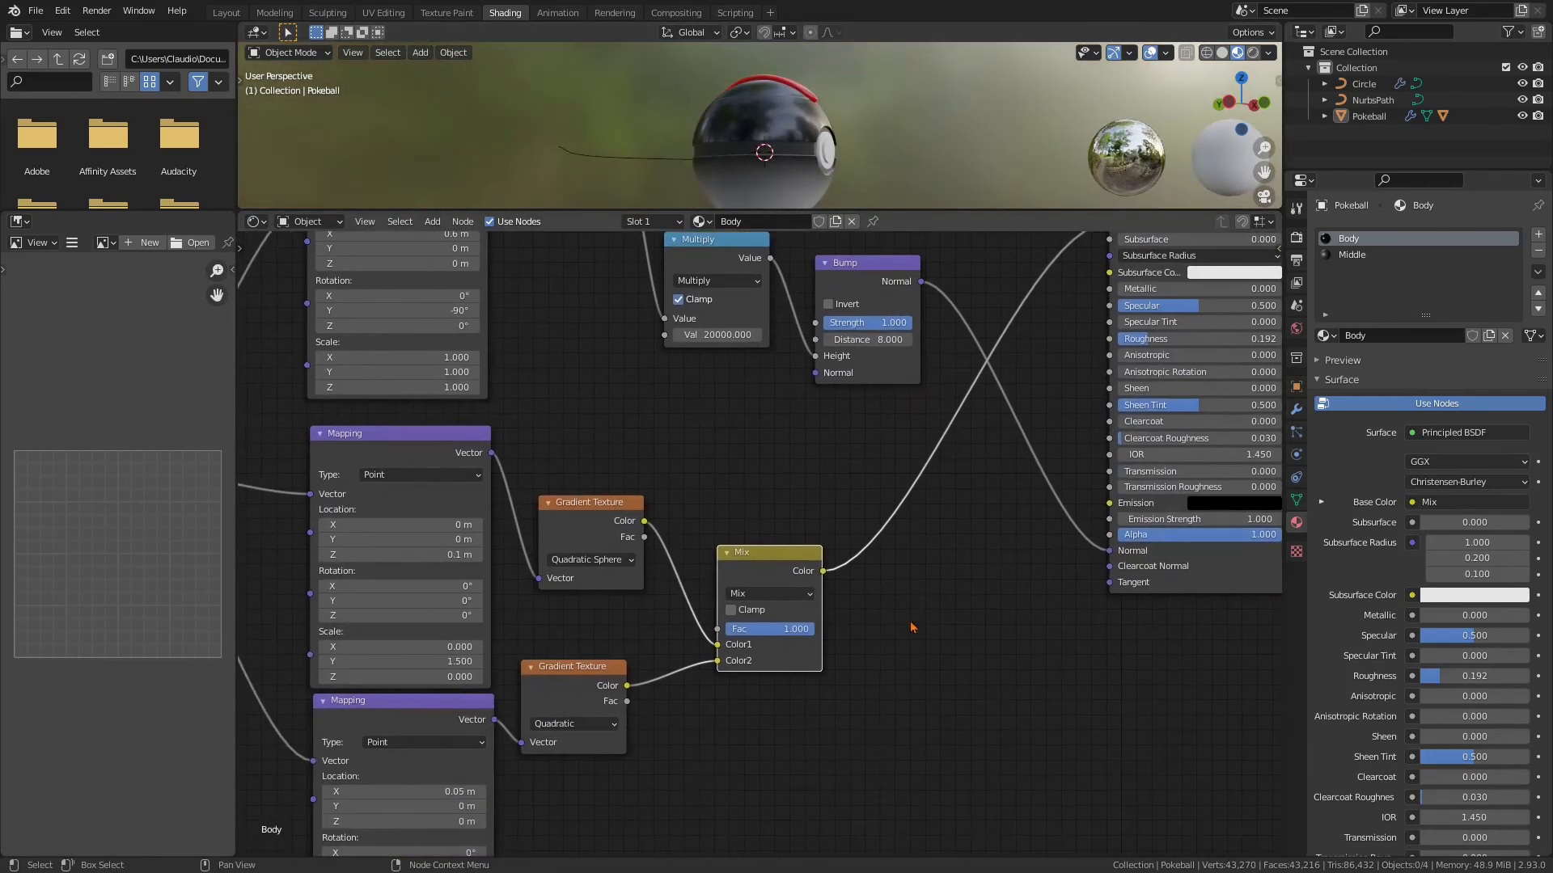
click(806, 597)
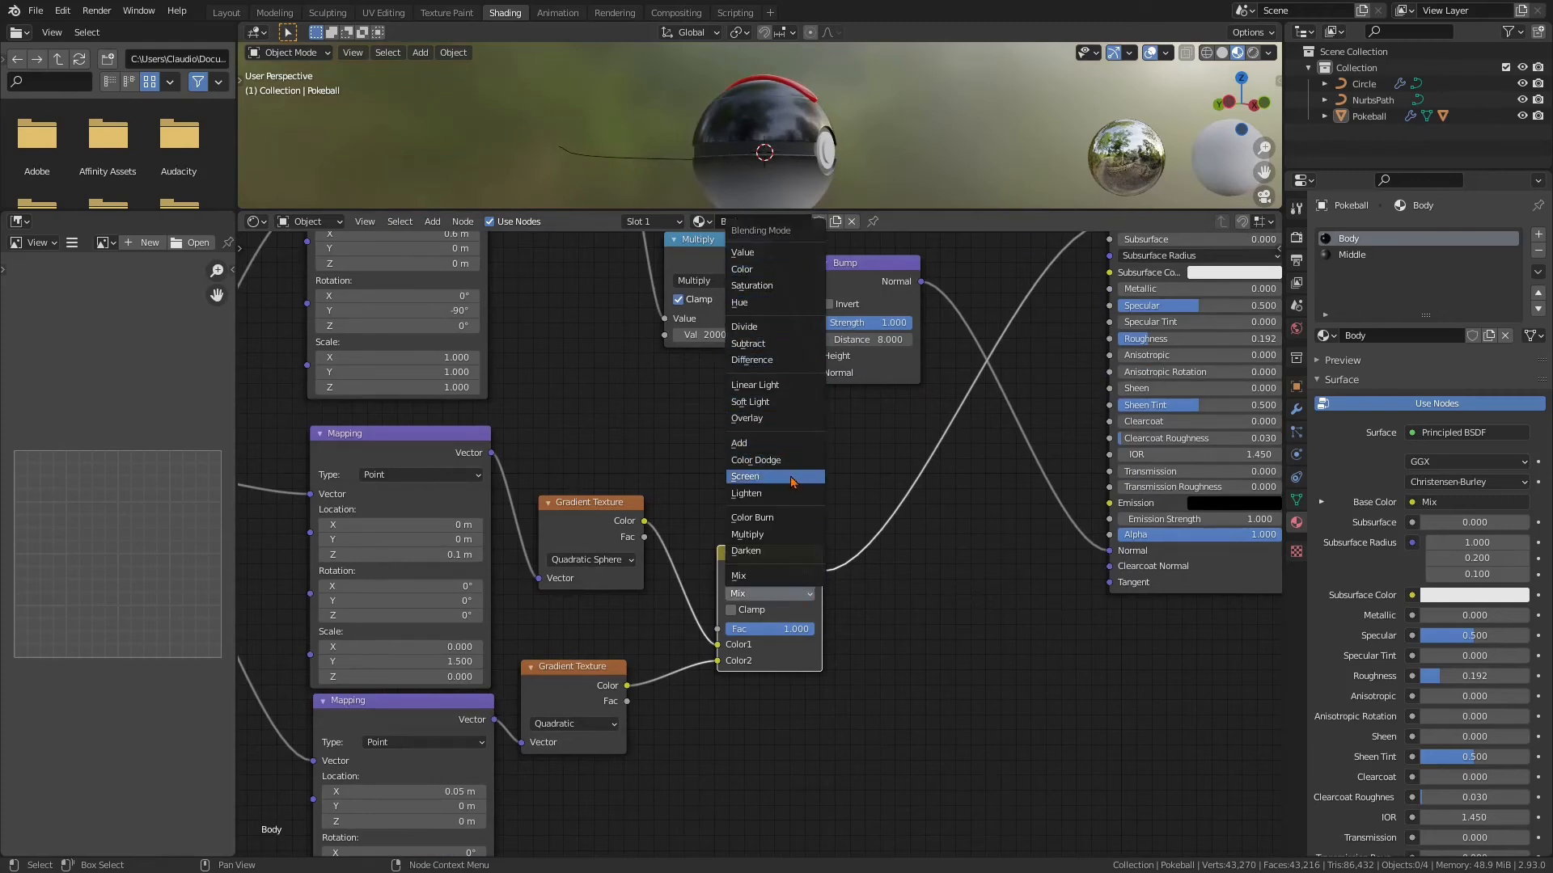
click(784, 347)
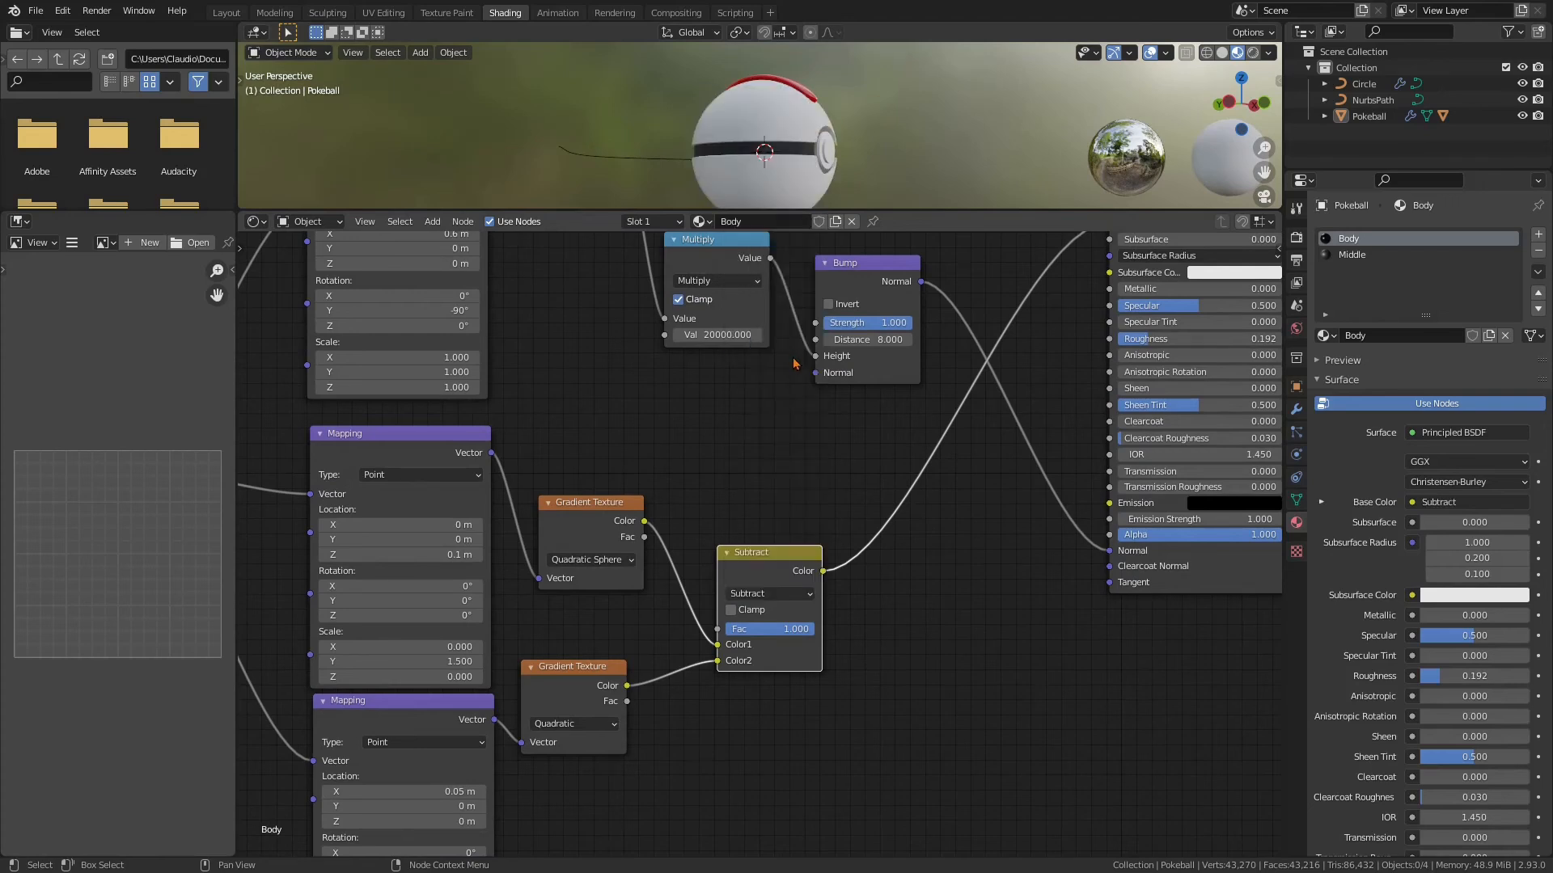
scroll(885, 451, down, 1)
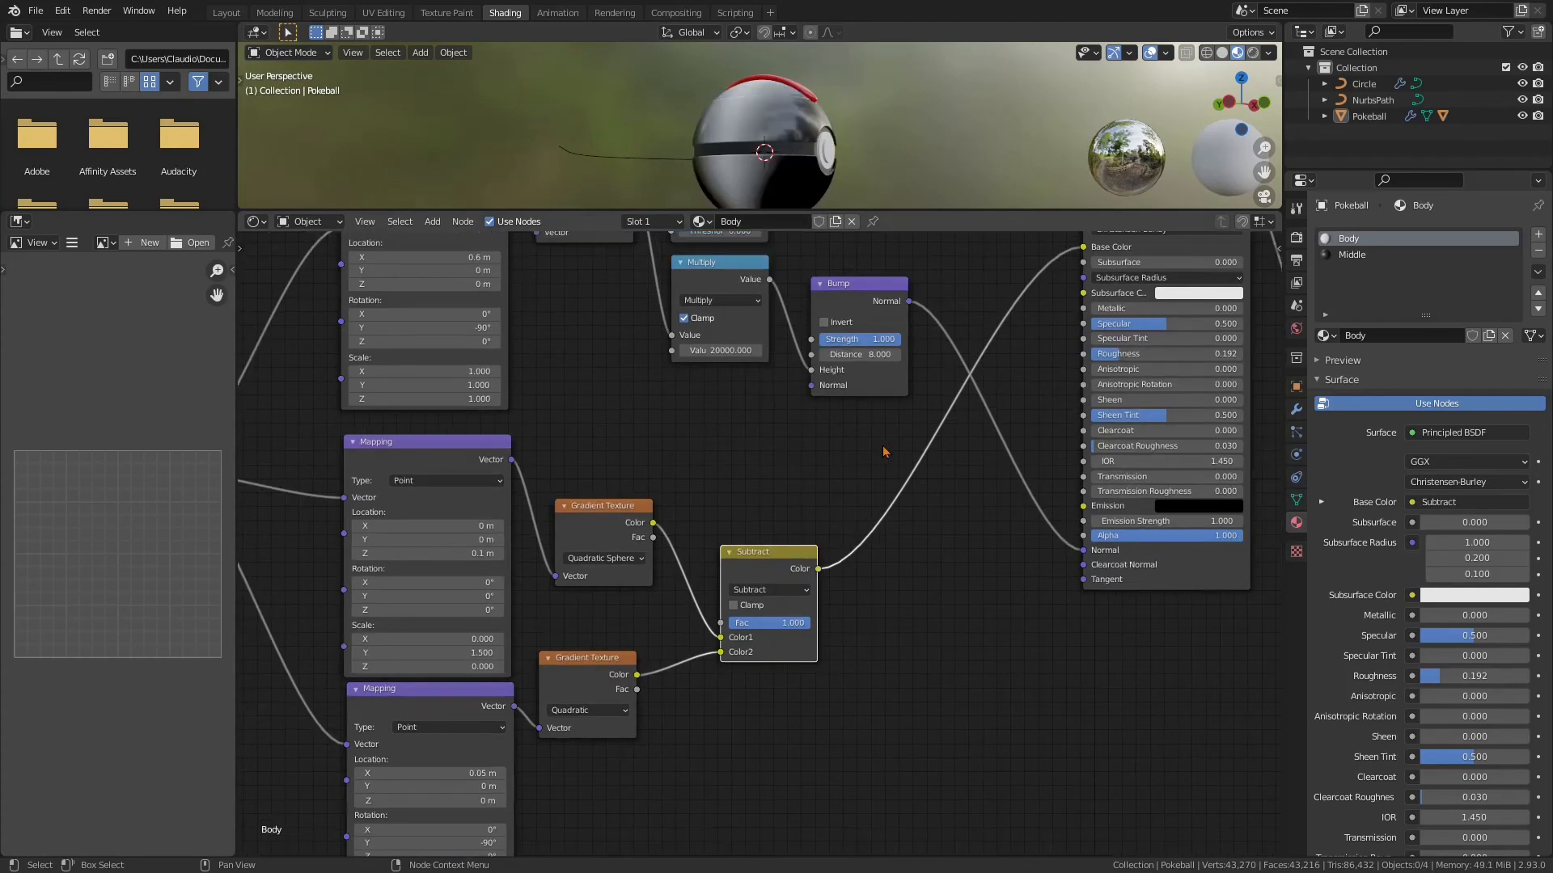
scroll(850, 140, down, 3)
mouse_move(850, 139)
middle_down()
mouse_move(928, 144)
mouse_move(807, 117)
mouse_move(828, 139)
middle_up()
scroll(834, 565, up, 3)
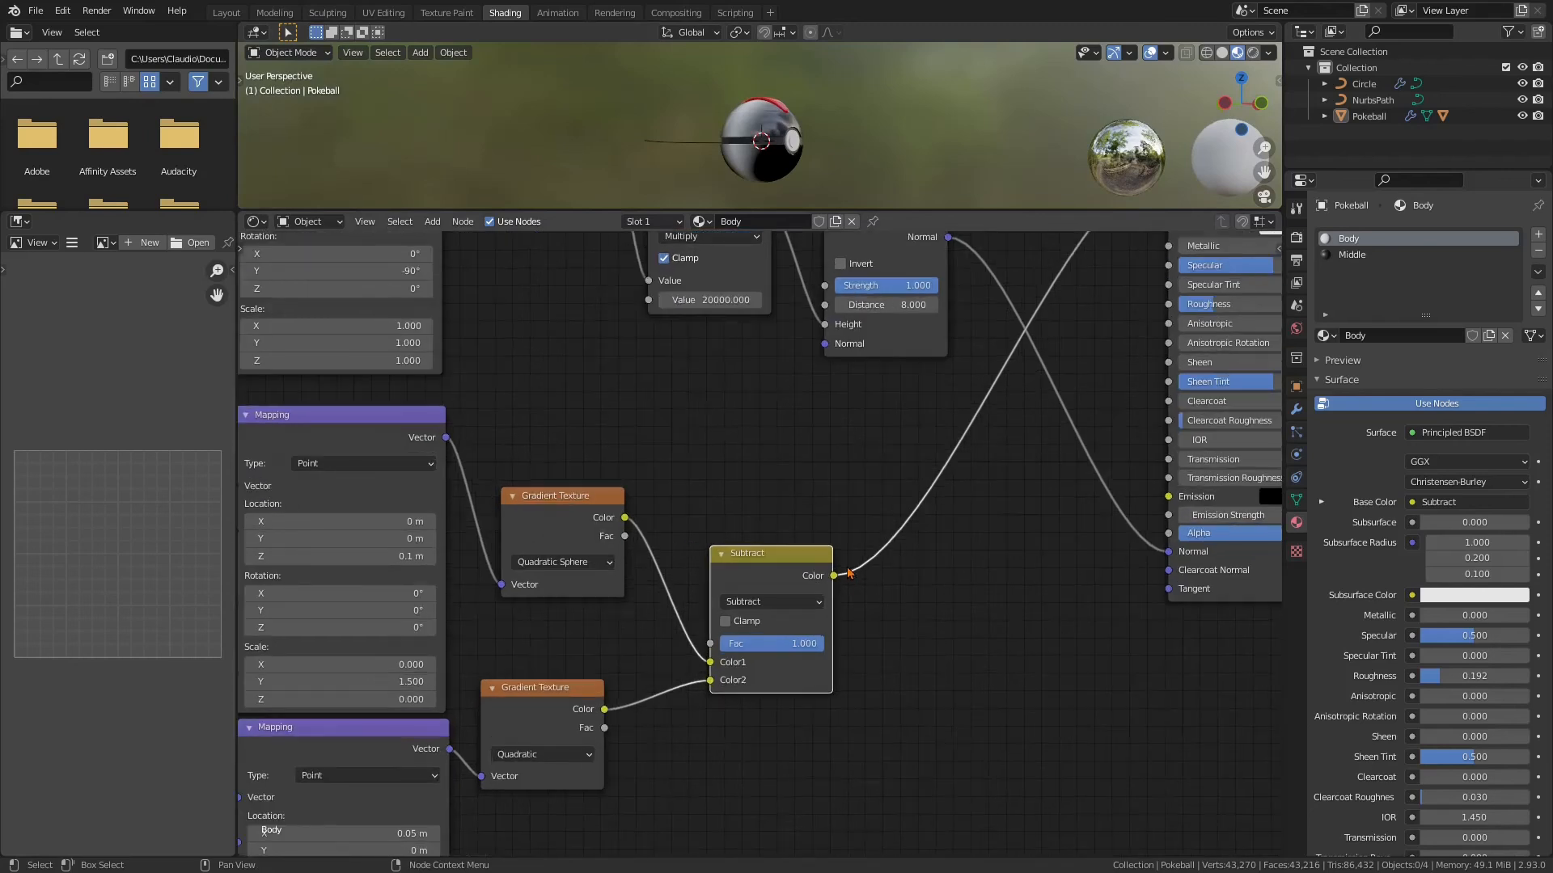
Preview the Quadratic Sphere Gradient Texture on its own on the ball
middle_drag(834, 566, 753, 713)
scroll(753, 713, down, 2)
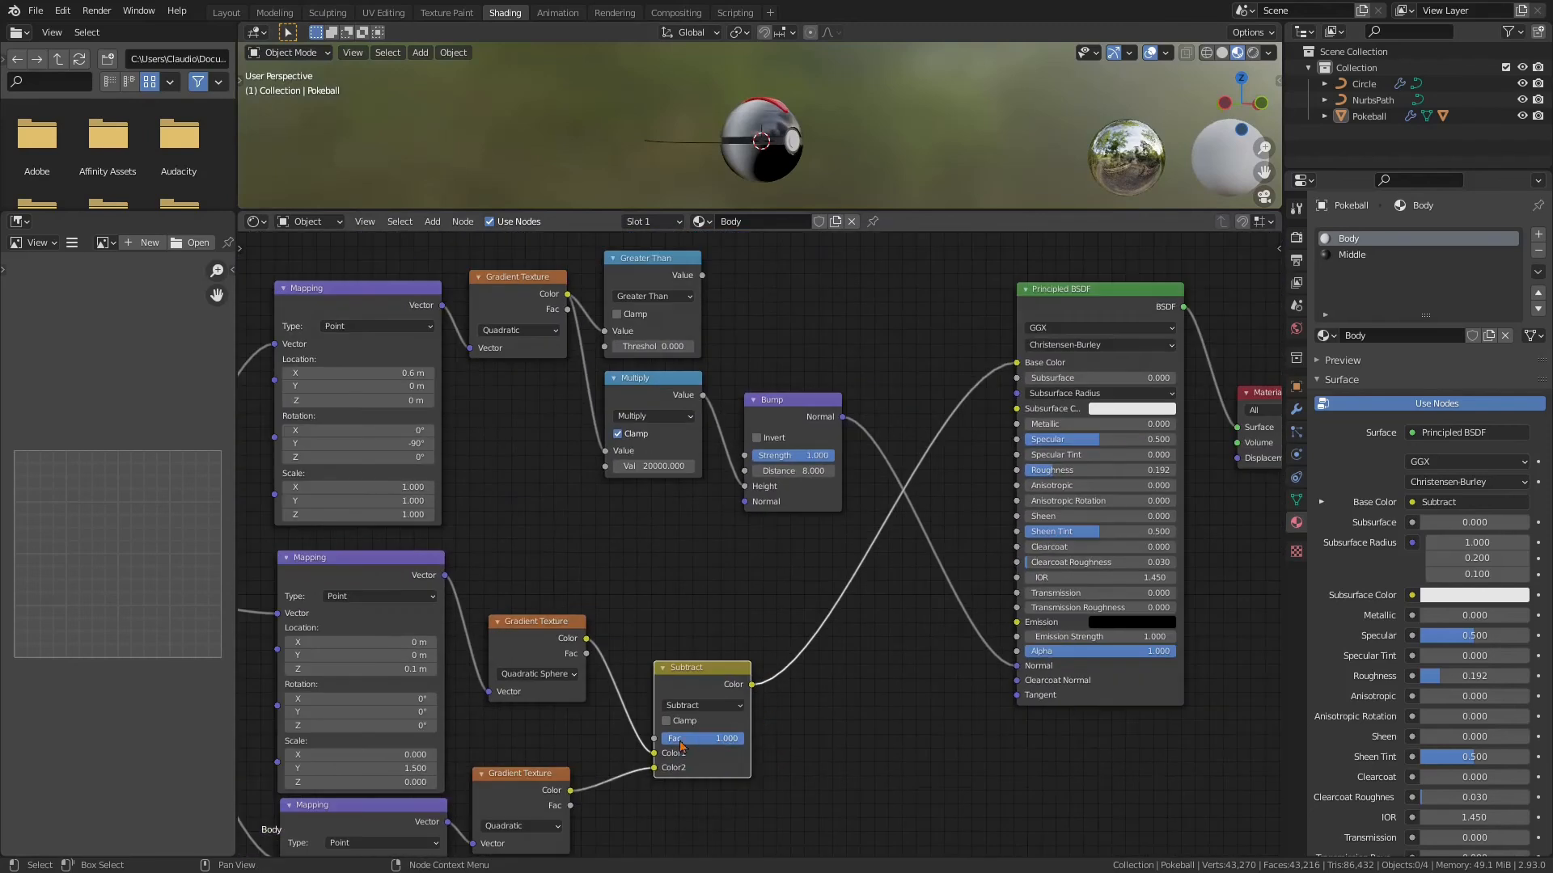
click(535, 632)
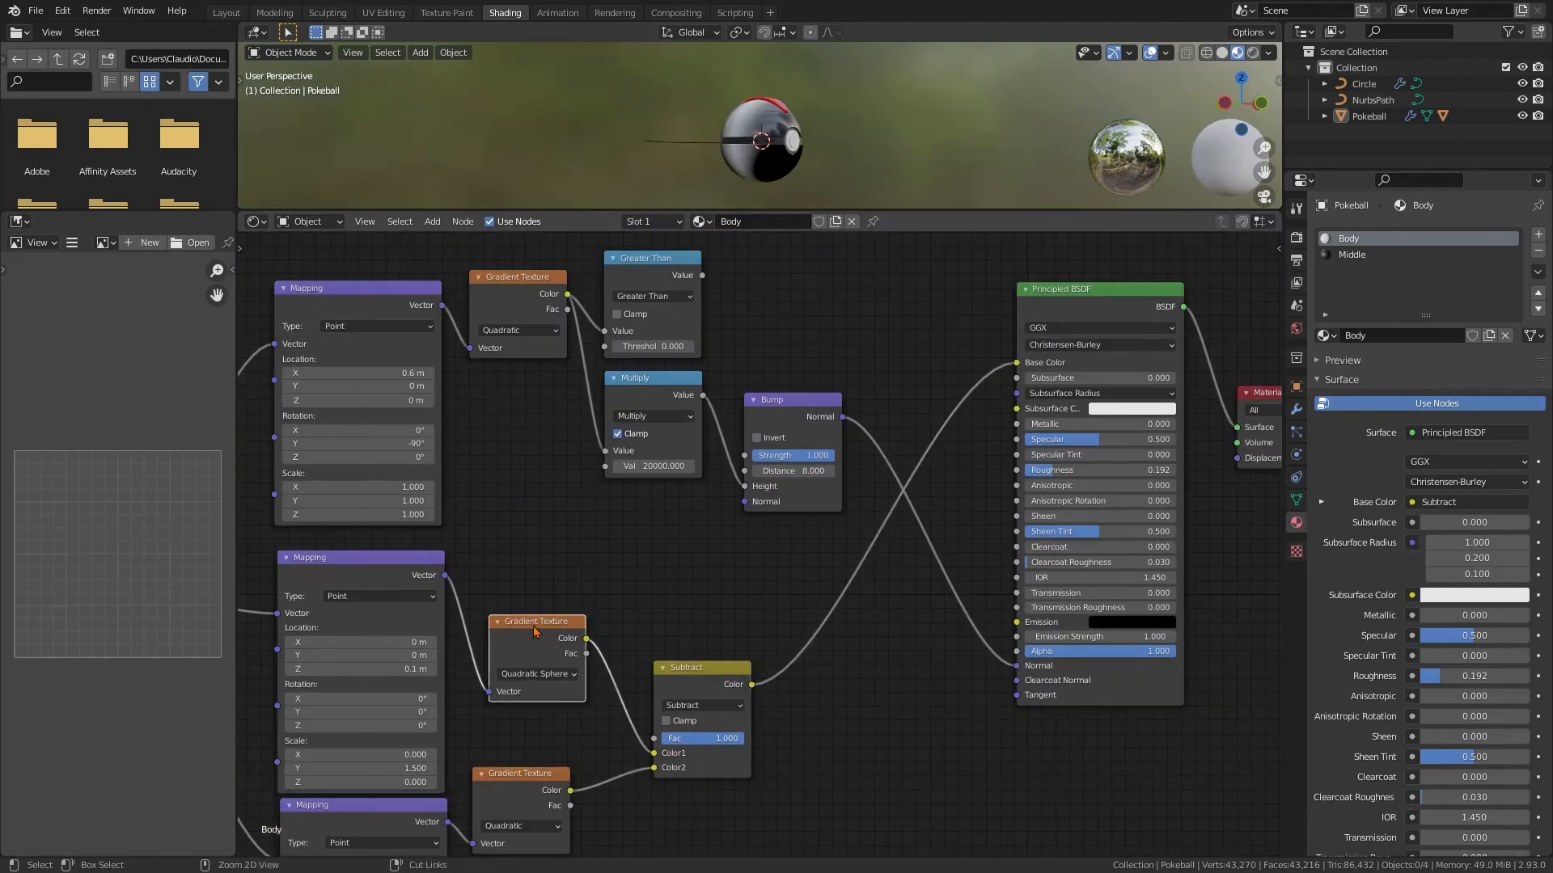
shift+click(534, 632)
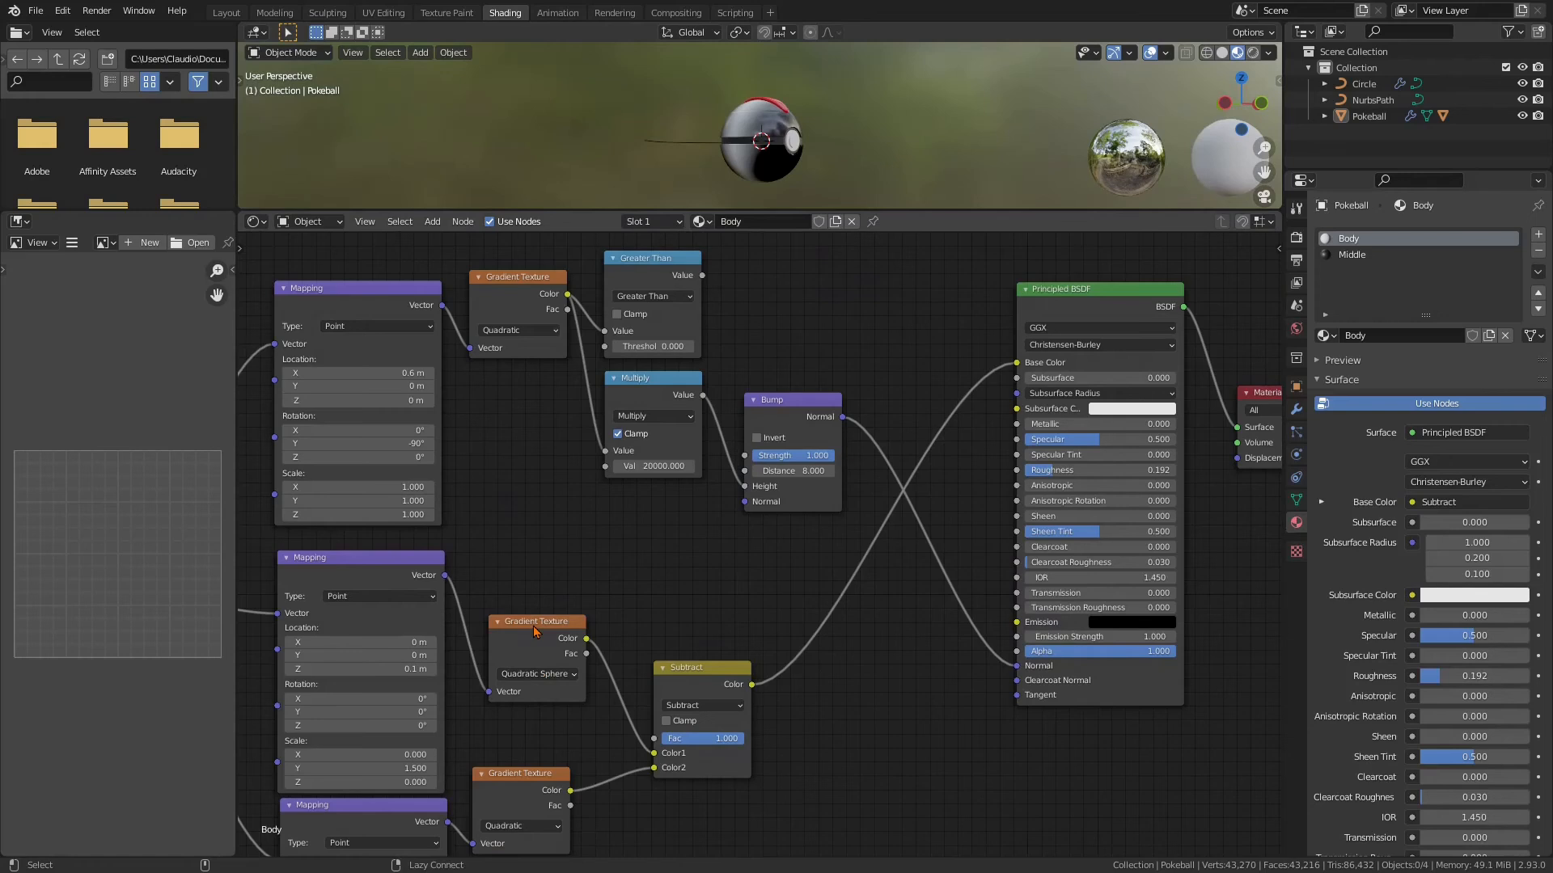
ctrl+shift+click(535, 632)
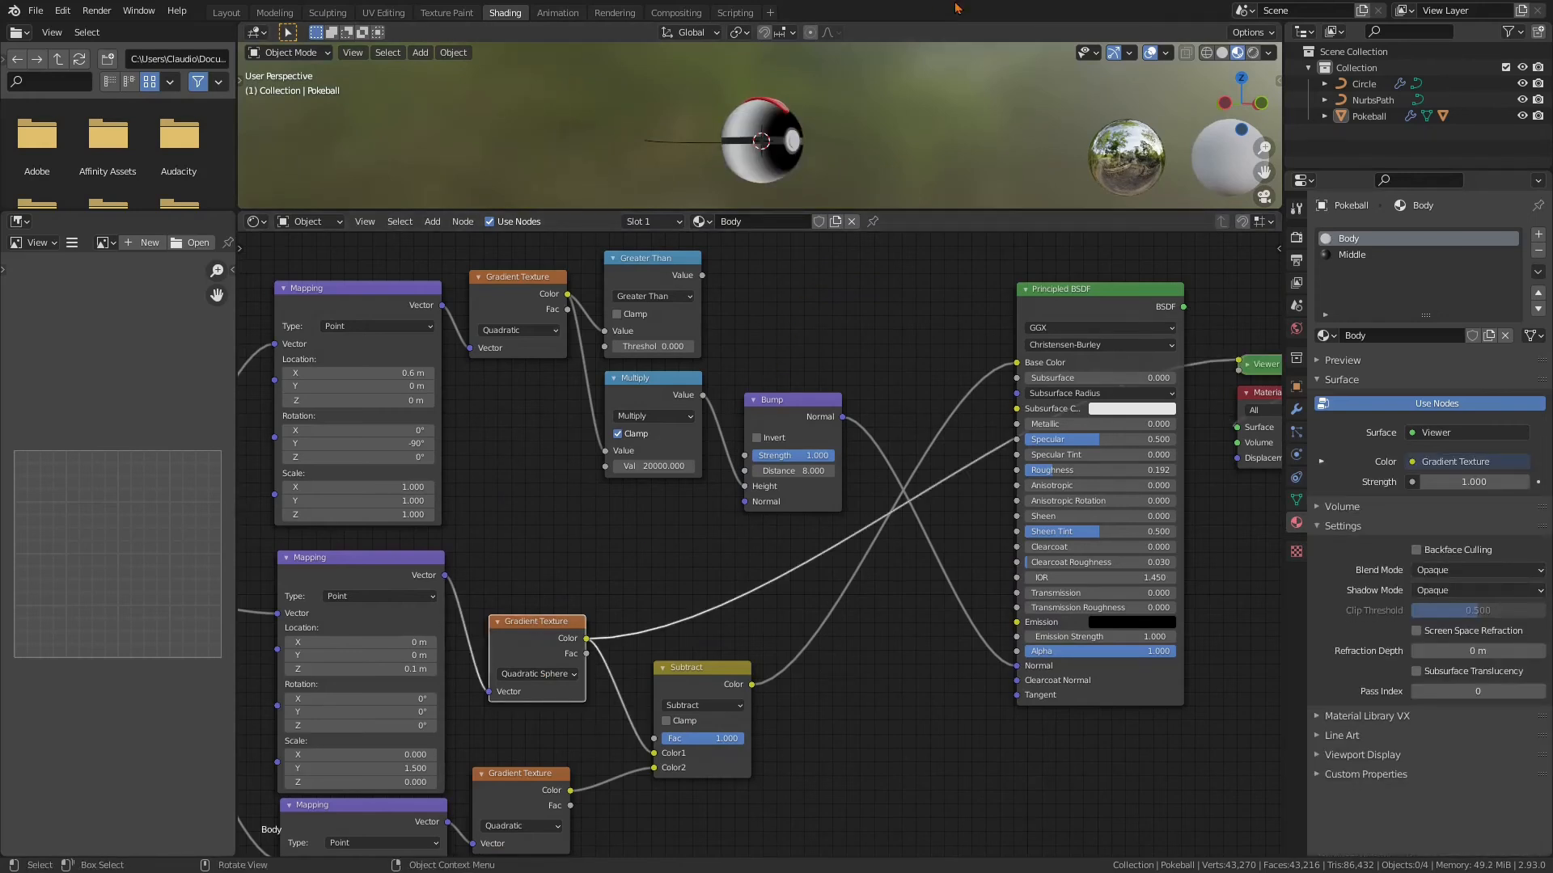
middle_drag(909, 107, 914, 182)
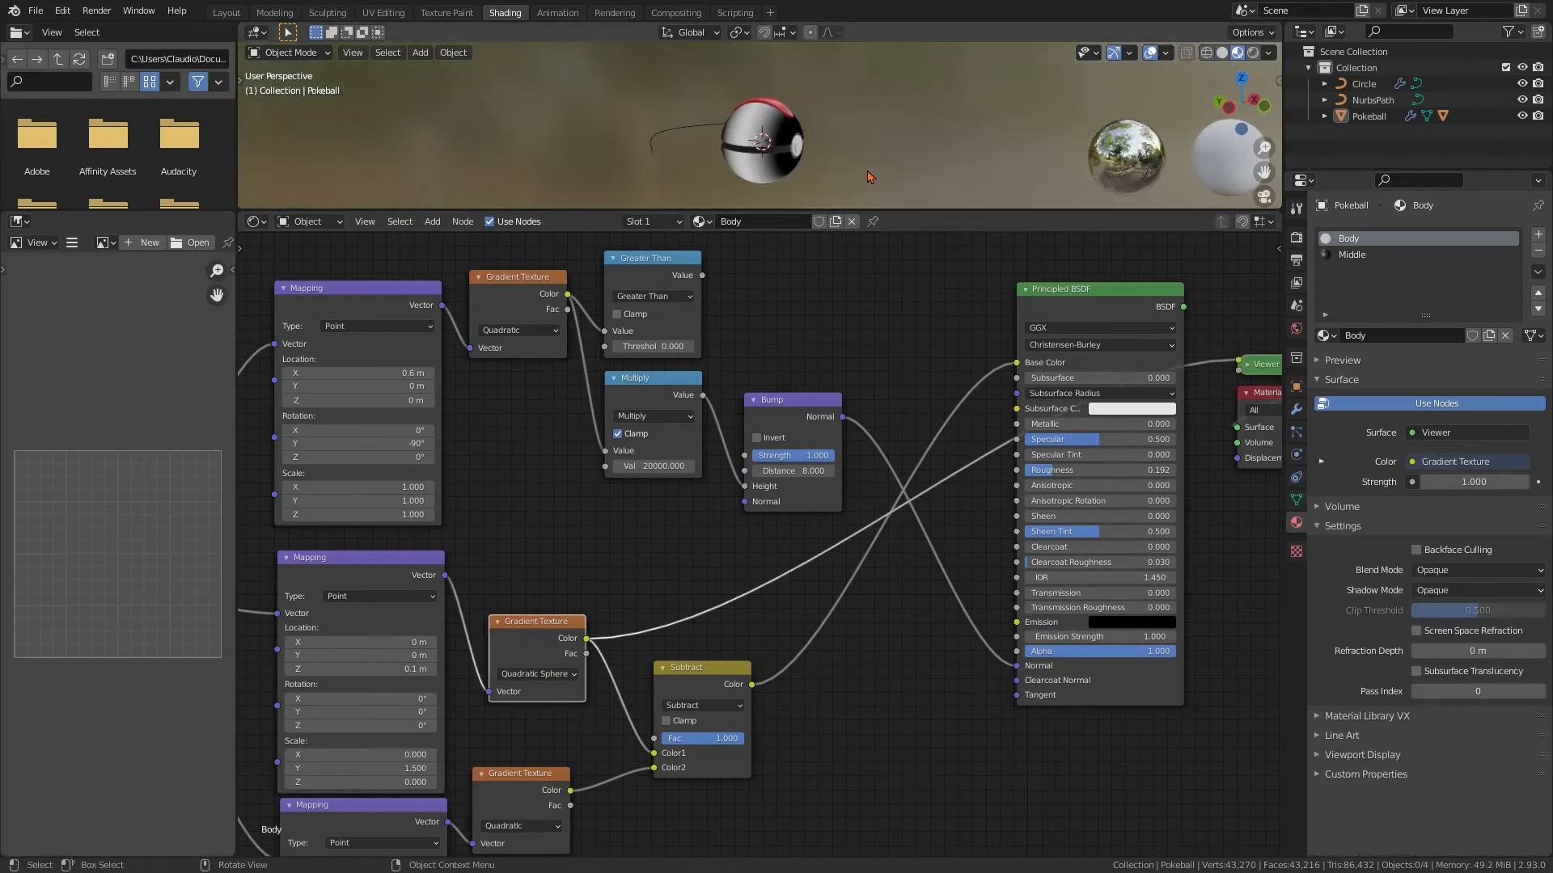
Compare previews of the lower Quadratic gradient, the Quadratic Sphere gradient and the Subtract result on the ball
ctrl+shift+click(553, 783)
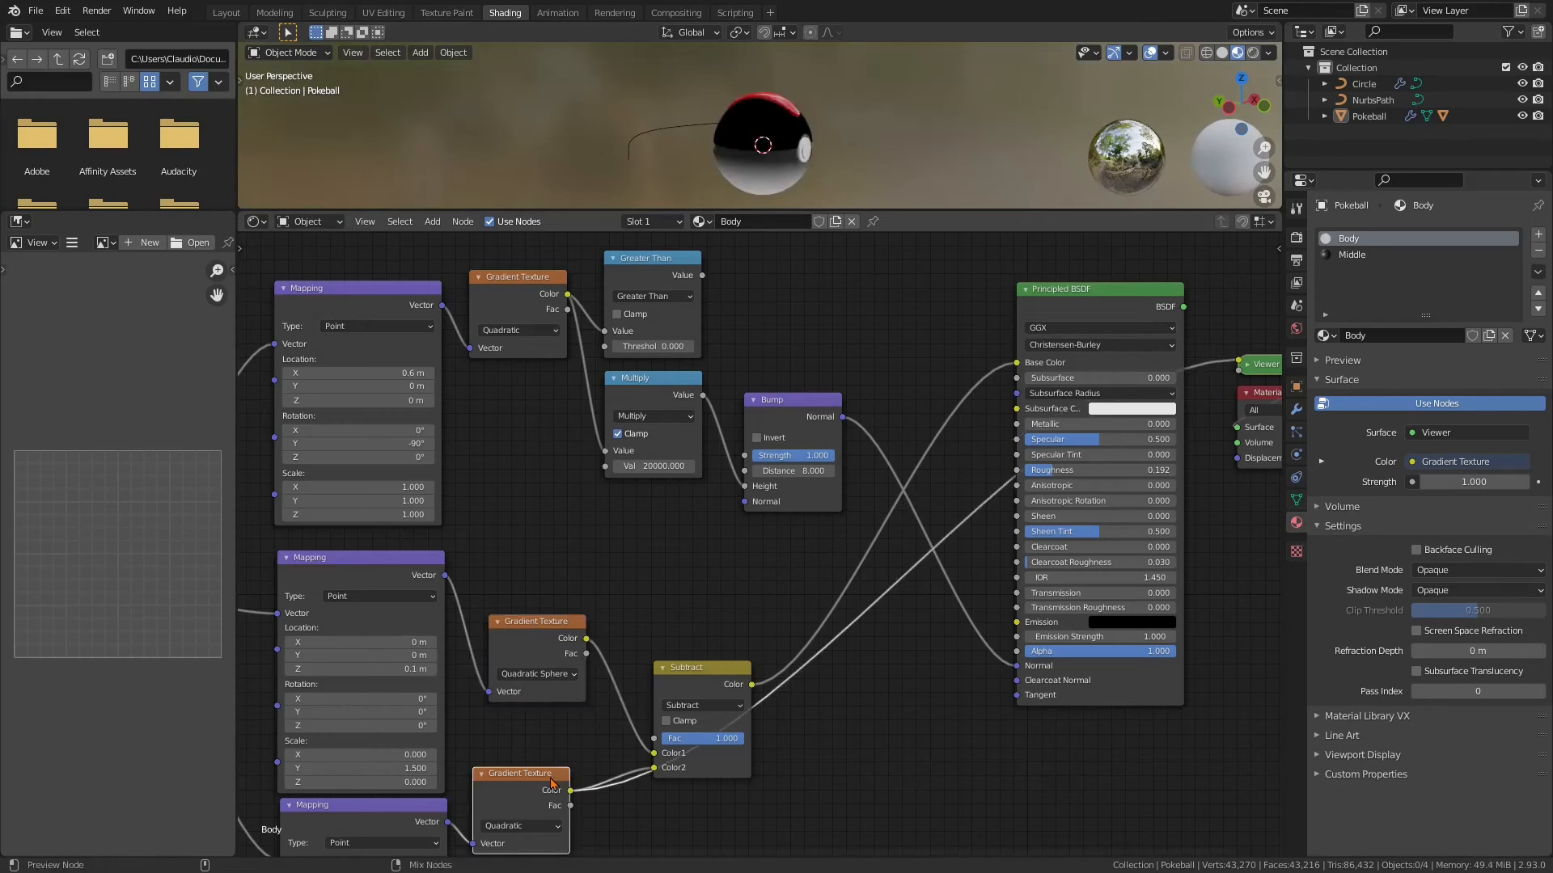
middle_drag(809, 146, 946, 164)
ctrl+shift+click(566, 633)
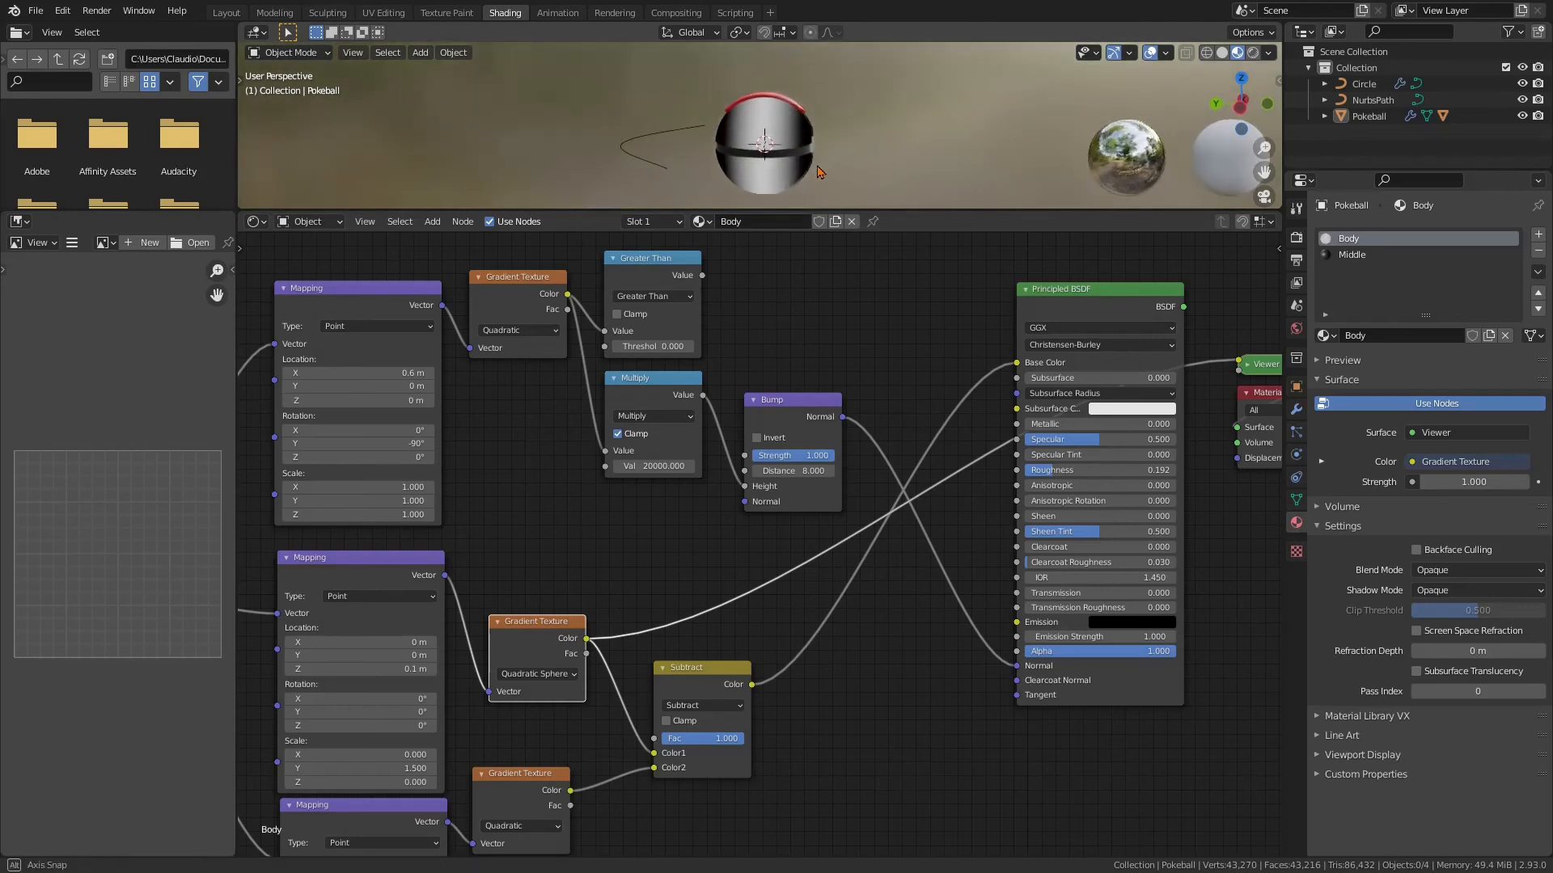
middle_drag(819, 139, 634, 132)
ctrl+shift+click(540, 790)
middle_drag(813, 179, 803, 162)
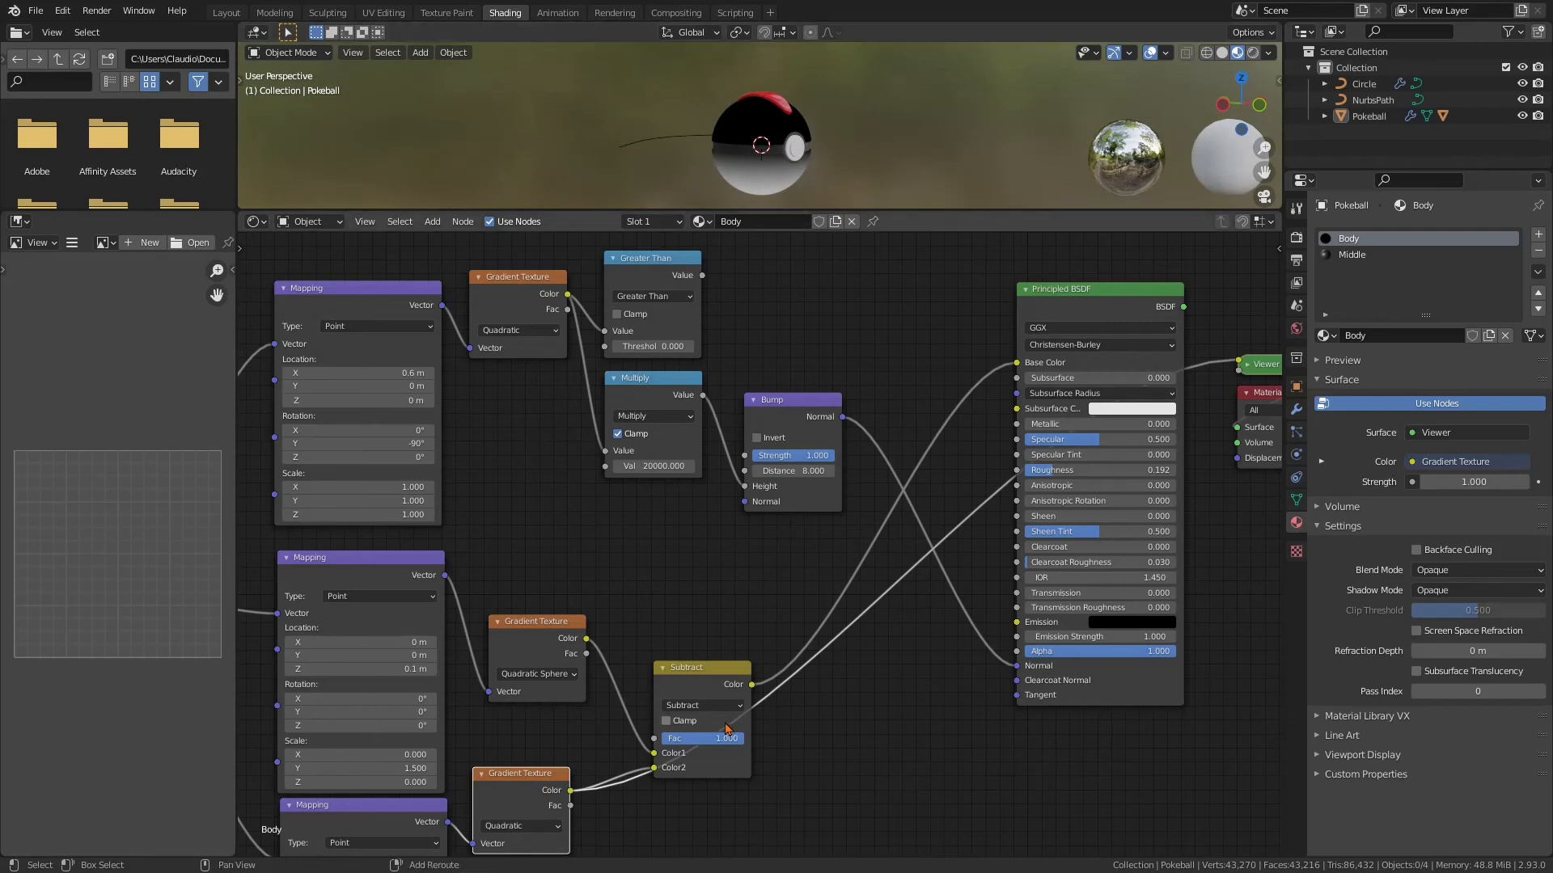
ctrl+shift+click(714, 674)
middle_drag(847, 130, 897, 104)
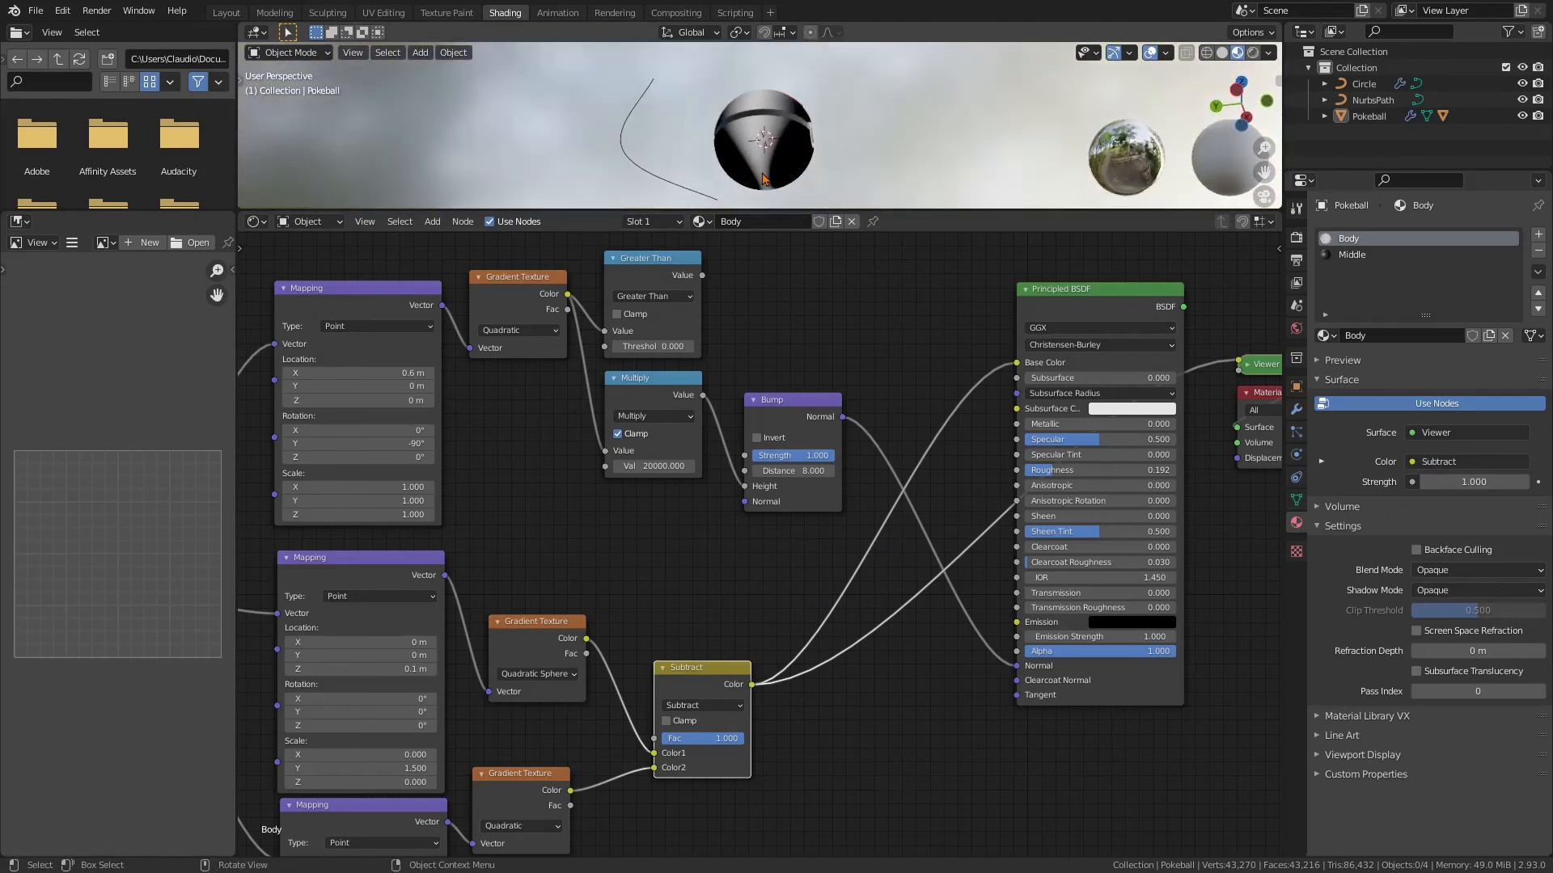
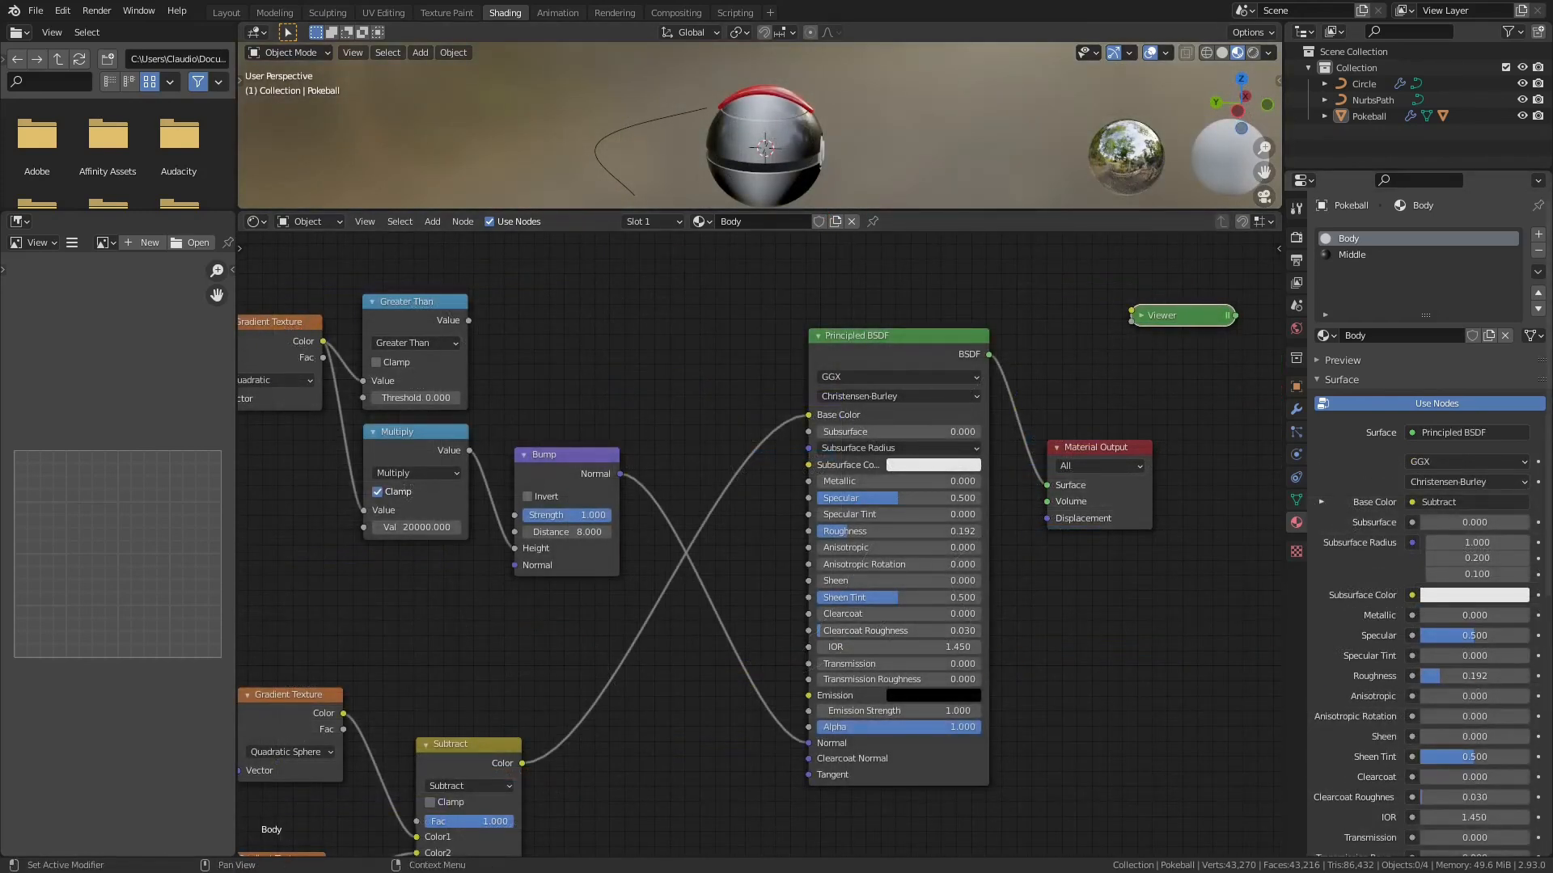
Move the Principled BSDF farther right and insert a duplicate of the Greater Than node between Subtract and Base Color
middle_drag(728, 591, 927, 496)
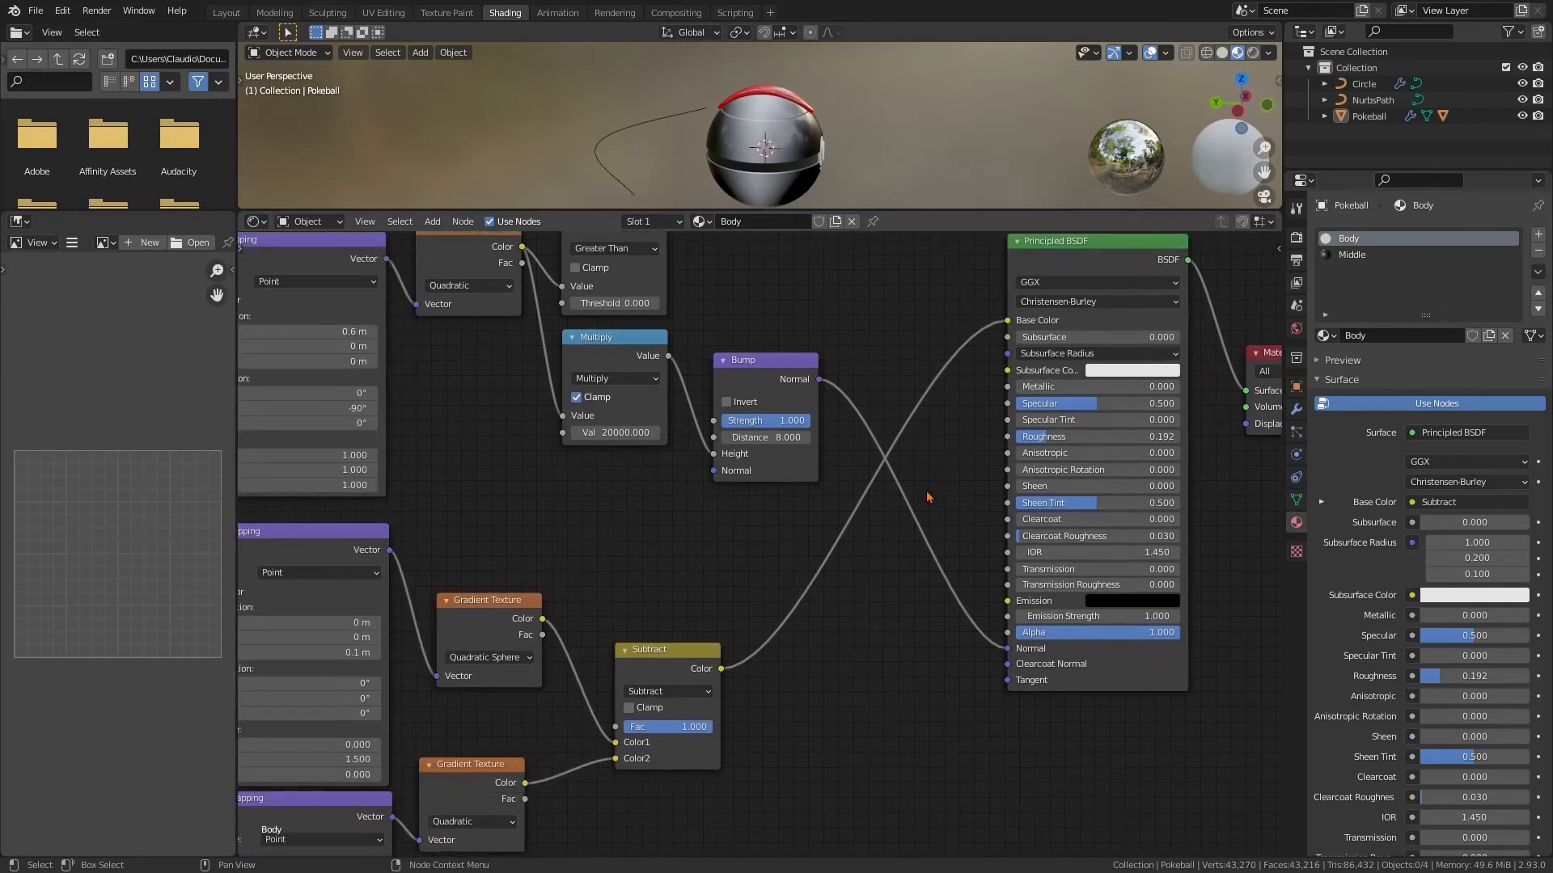
drag(1124, 241, 1213, 263)
middle_drag(806, 486, 801, 578)
click(609, 308)
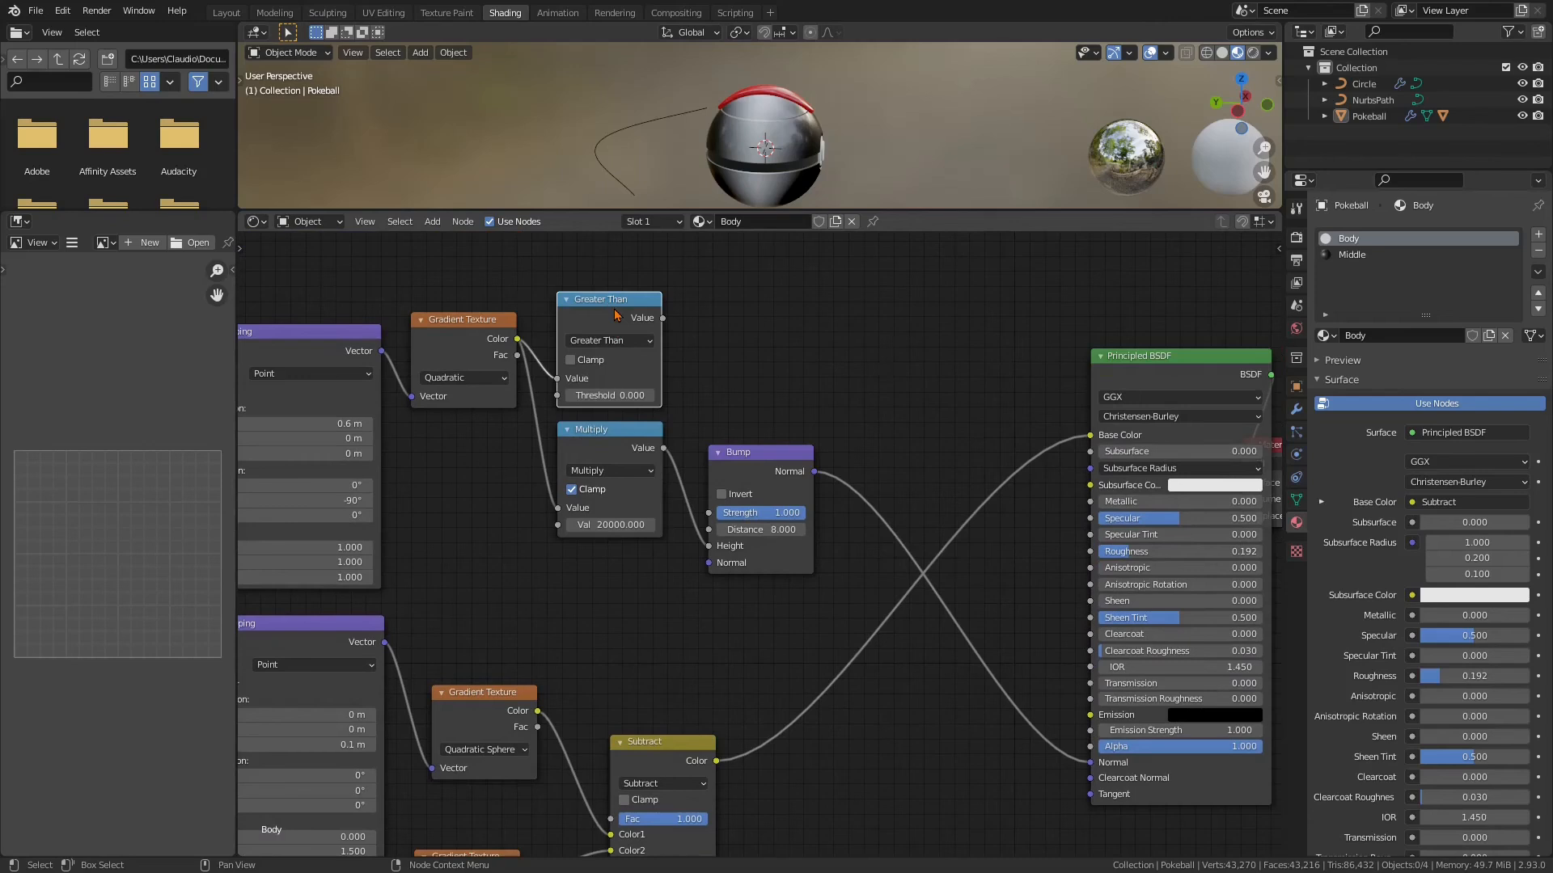
key(shift+d)
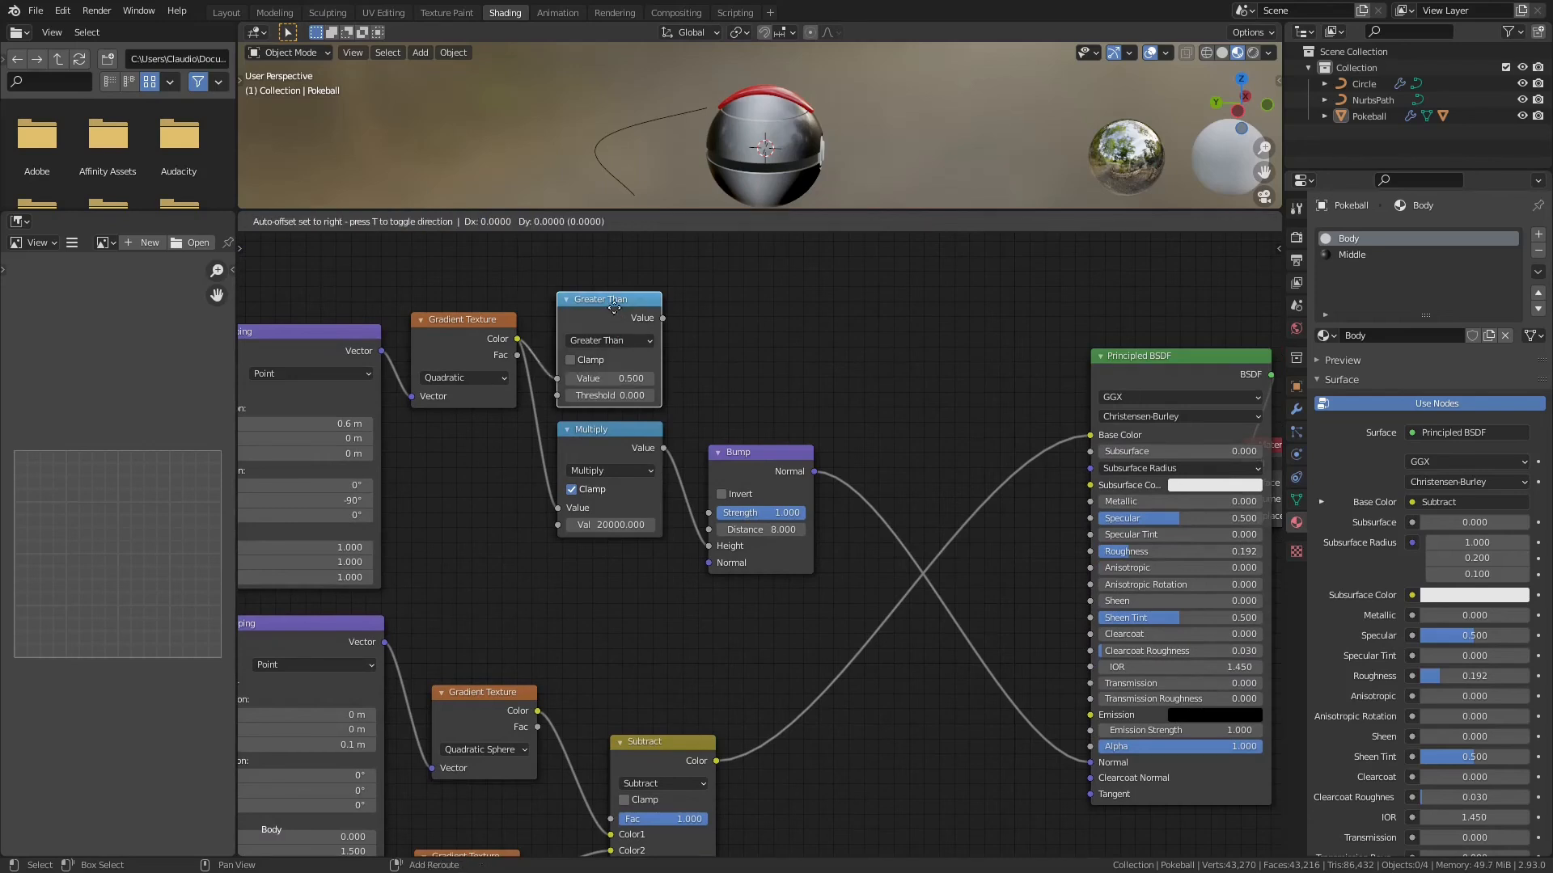
click(864, 705)
middle_drag(971, 747, 912, 671)
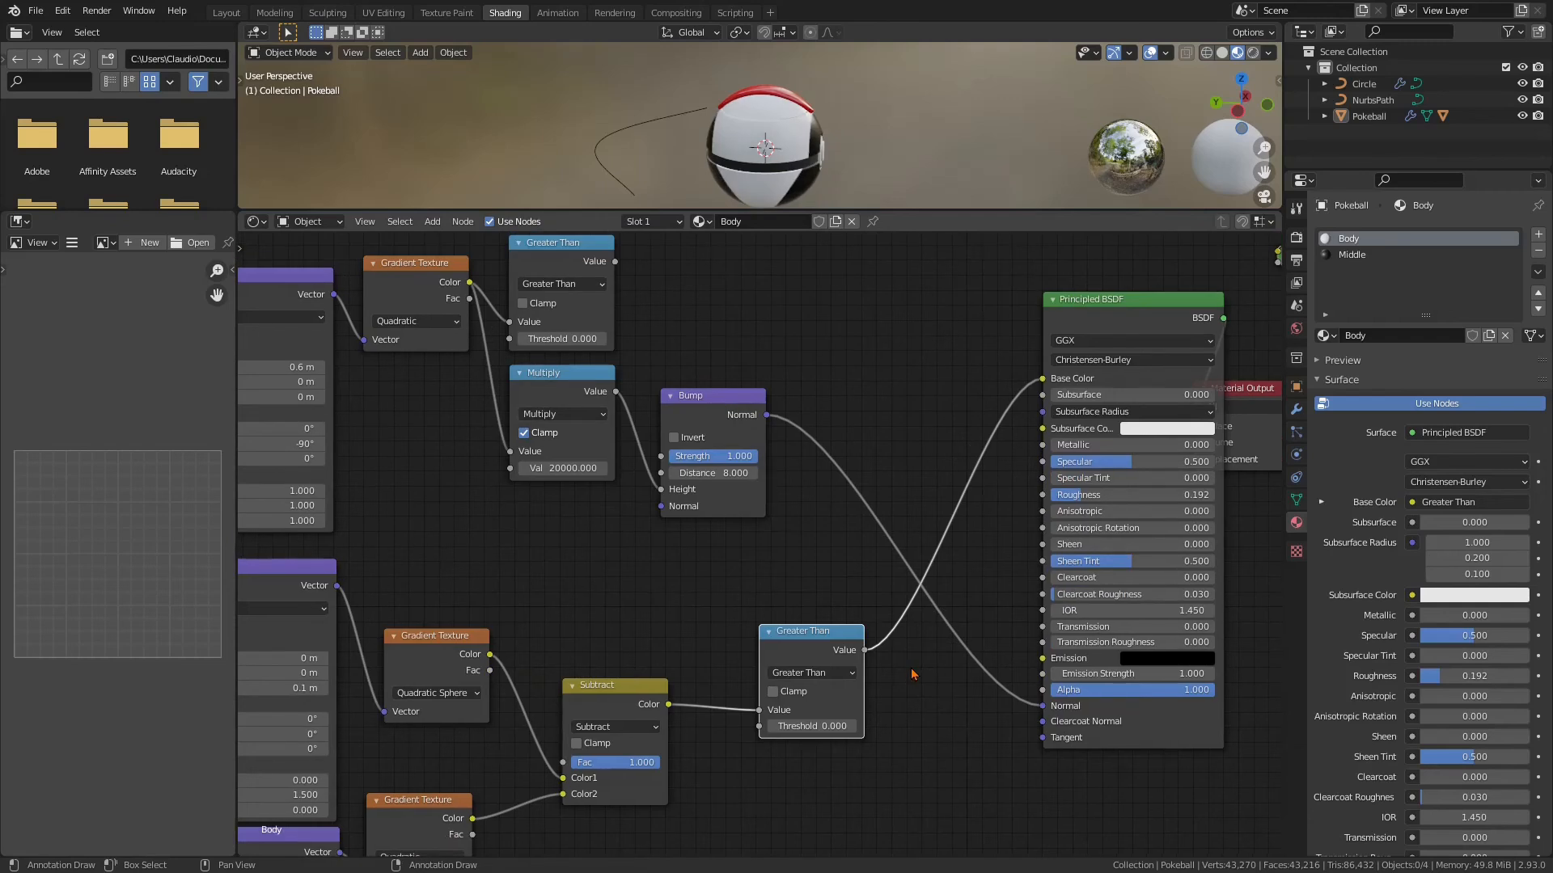
Set the new Greater Than node's threshold to 0.3 and check the markings around the ball
scroll(880, 118, down, 3)
middle_drag(880, 118, 838, 91)
scroll(760, 189, up, 5)
middle_drag(760, 189, 810, 129)
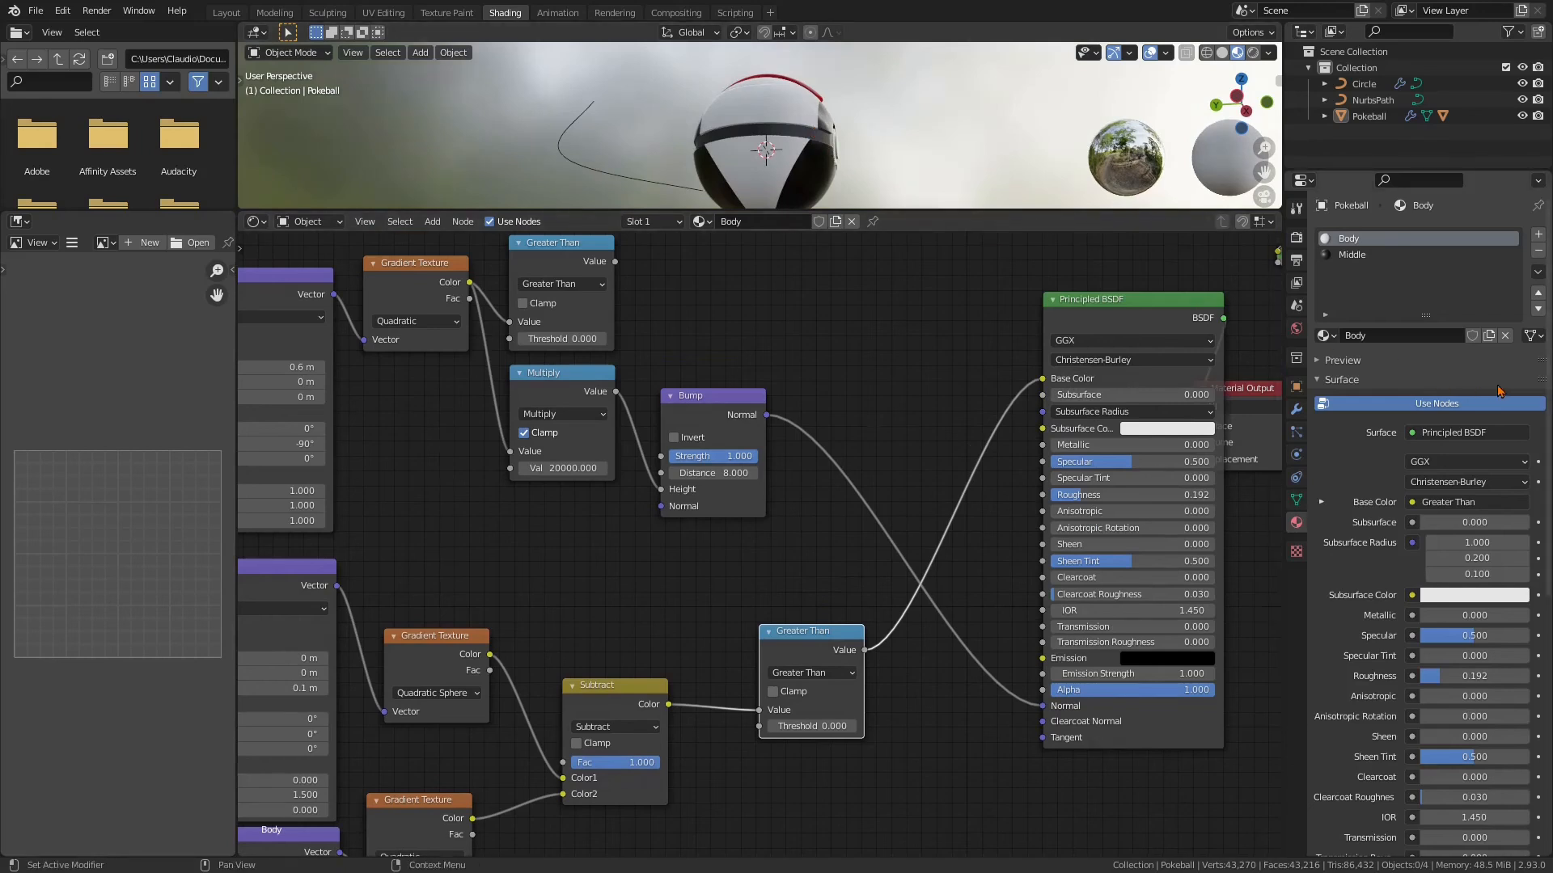
middle_drag(836, 728, 854, 672)
click(853, 671)
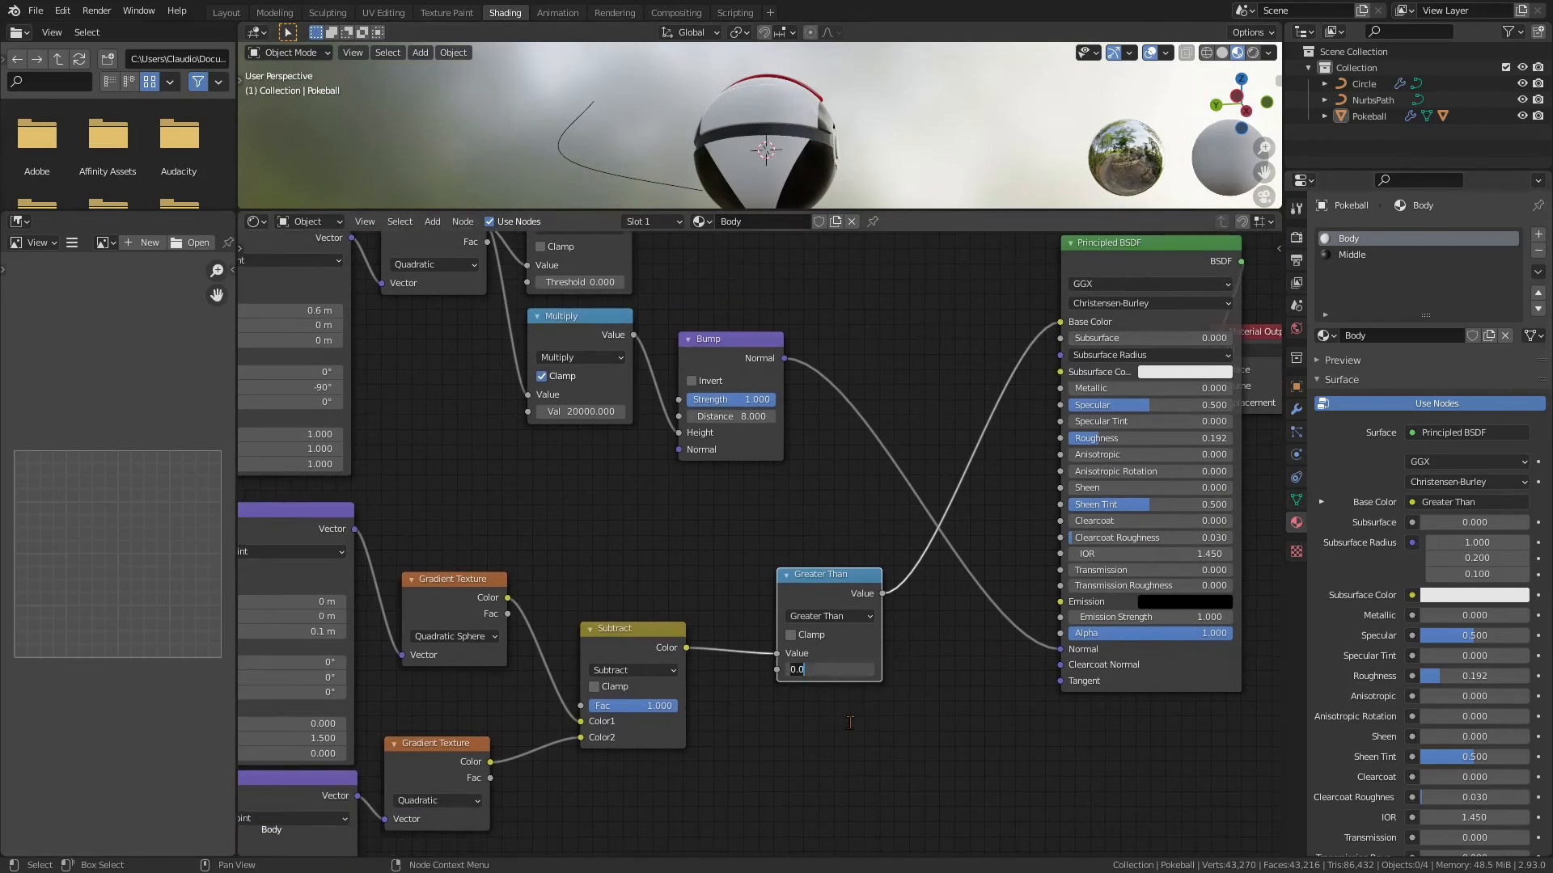
key(BackSpace)
key(BackSpace)
key(Return)
scroll(869, 107, down, 2)
middle_drag(869, 106, 890, 144)
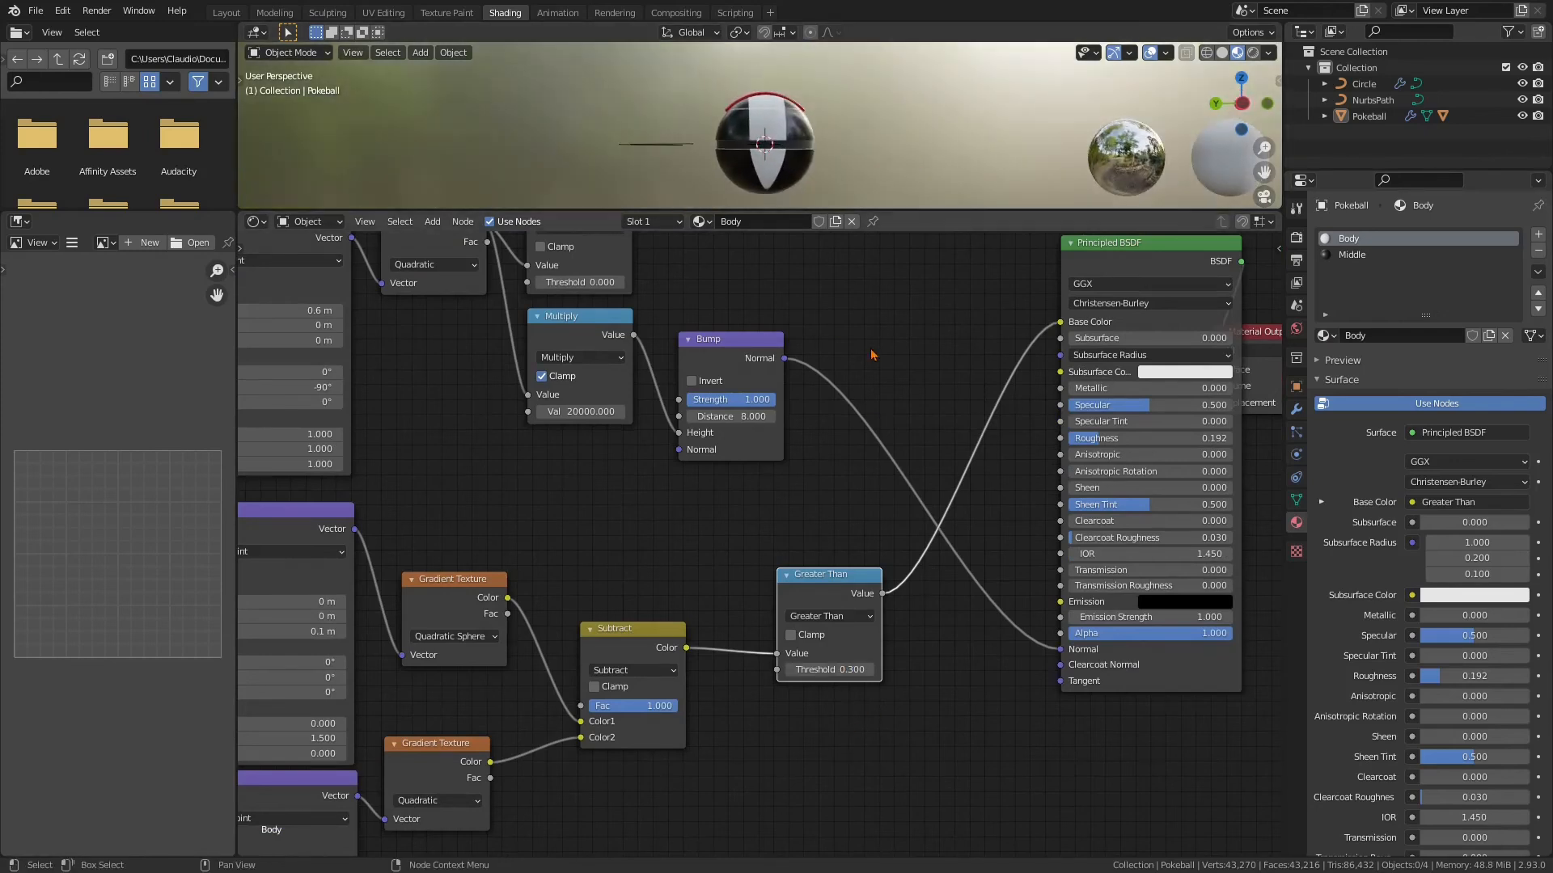
Enable Clamp on the new Greater Than node and check the ball from the side
click(791, 635)
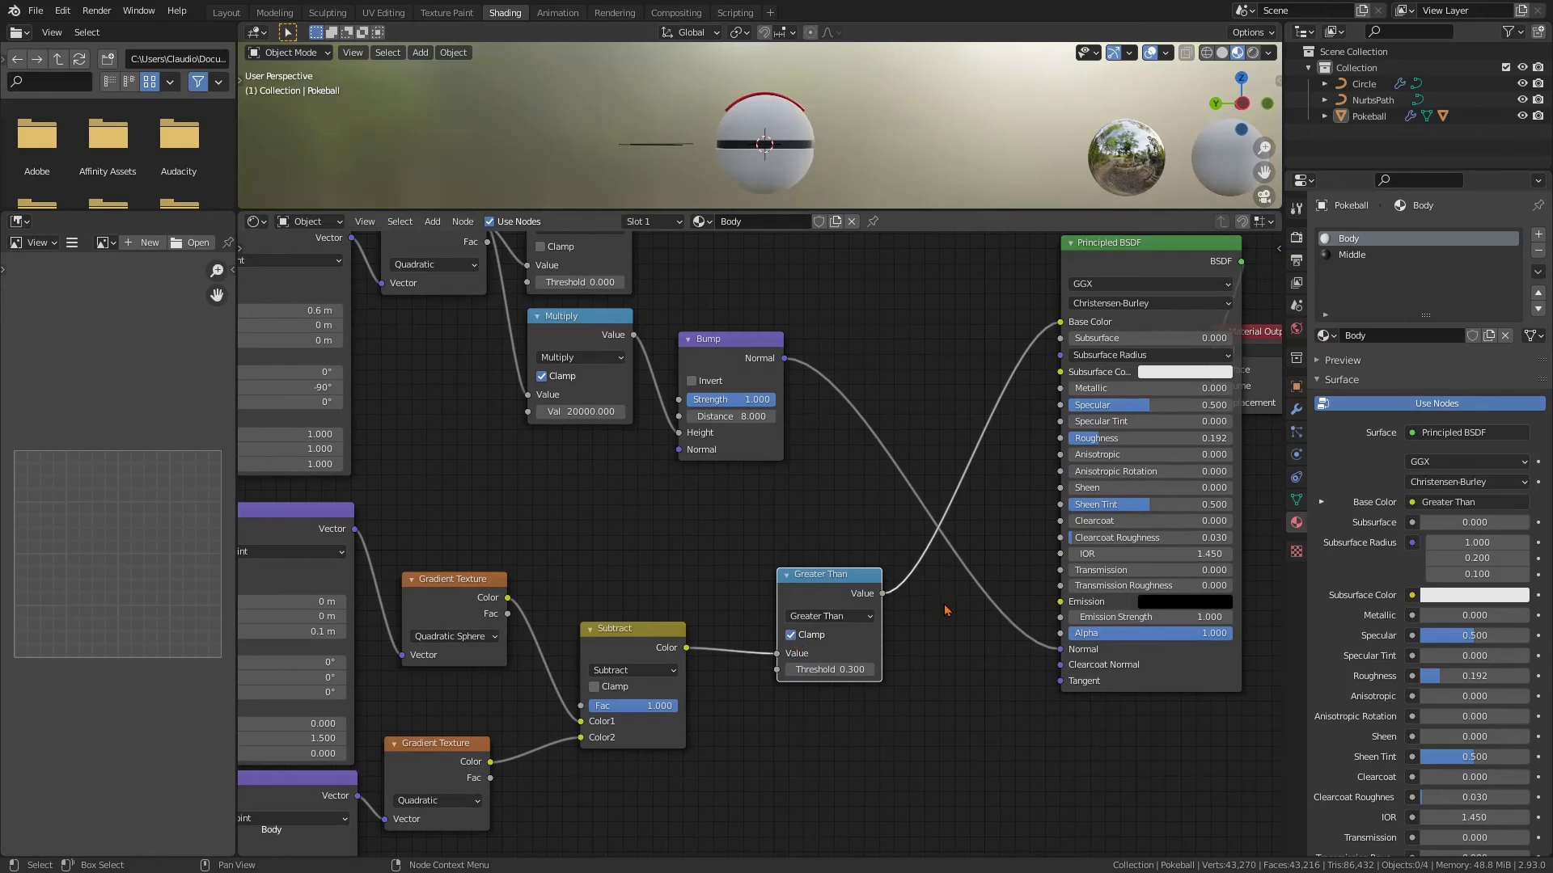
middle_drag(944, 605, 815, 655)
middle_drag(804, 107, 775, 131)
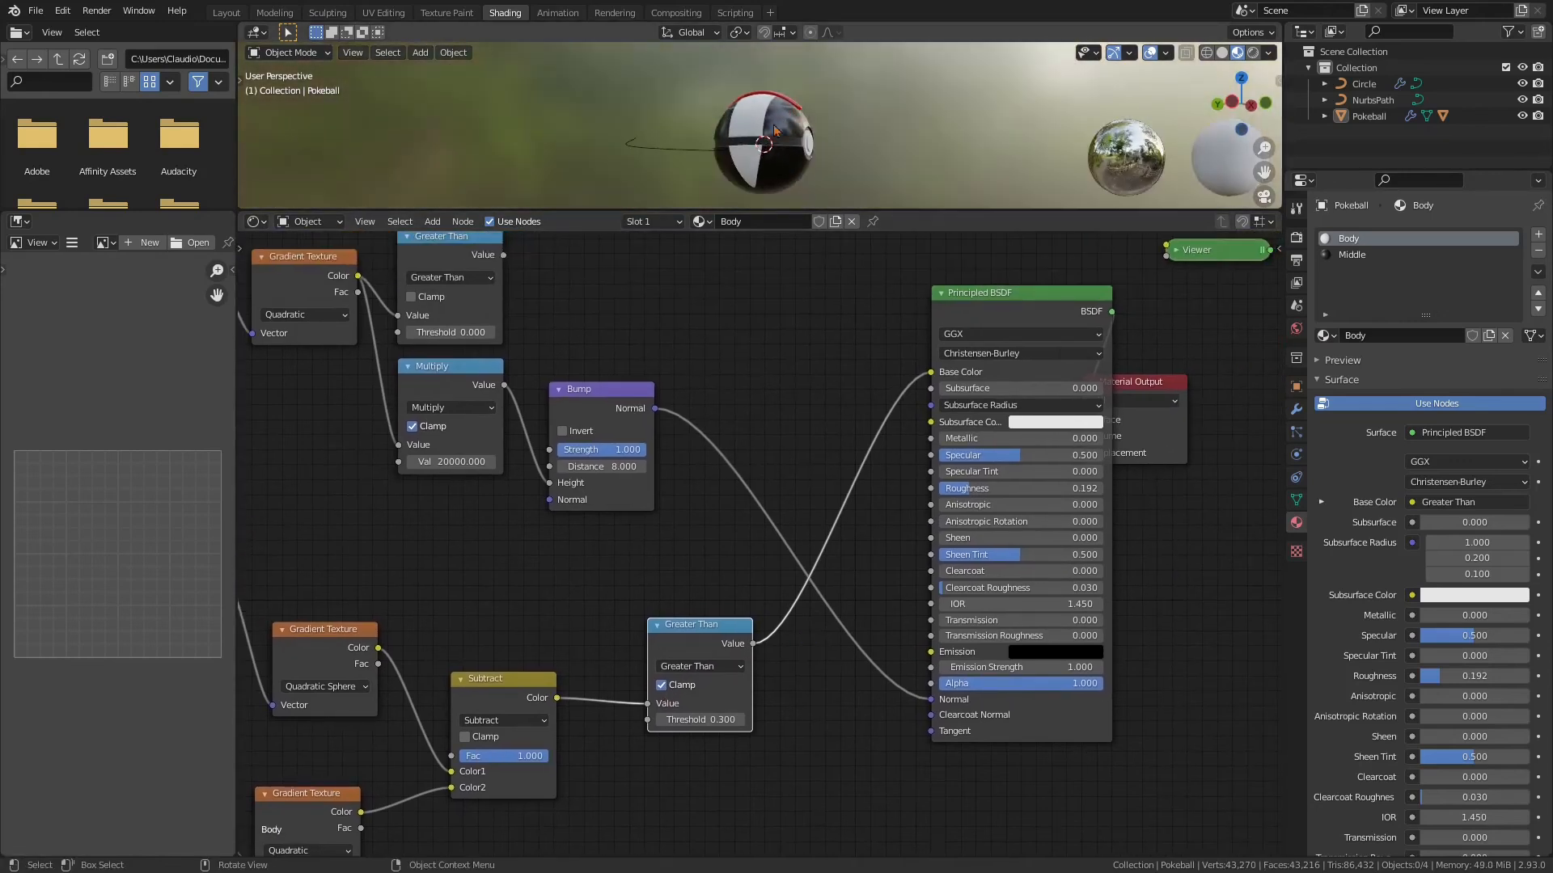
scroll(1068, 416, up, 1)
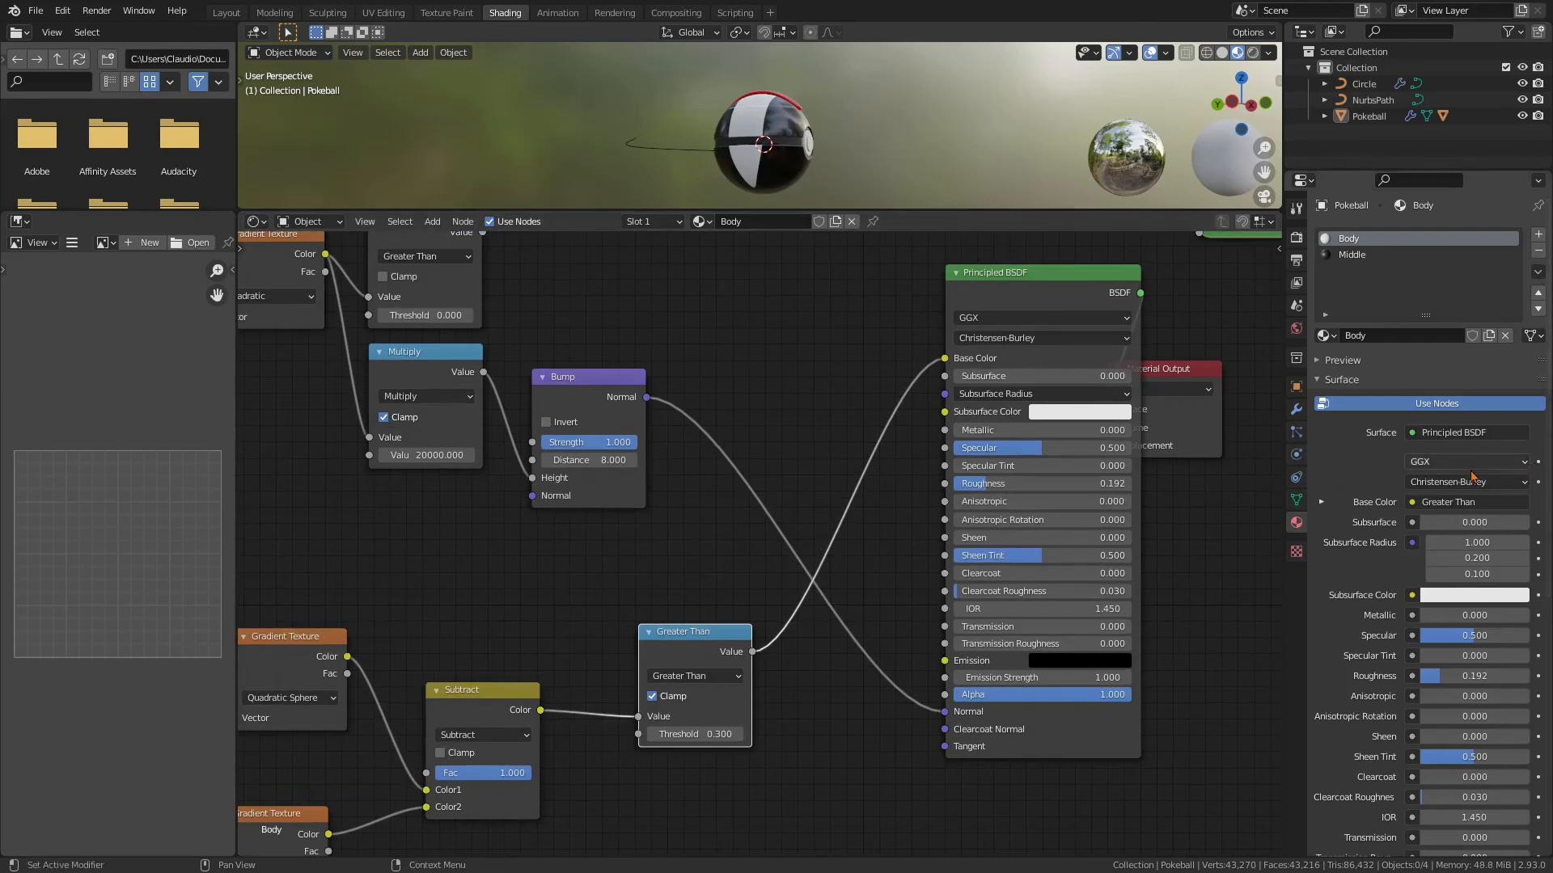
Move the Principled BSDF farther right and insert a duplicate of the Subtract node between the lower Greater Than node and Base Color
scroll(883, 601, down, 1)
middle_drag(879, 602, 753, 628)
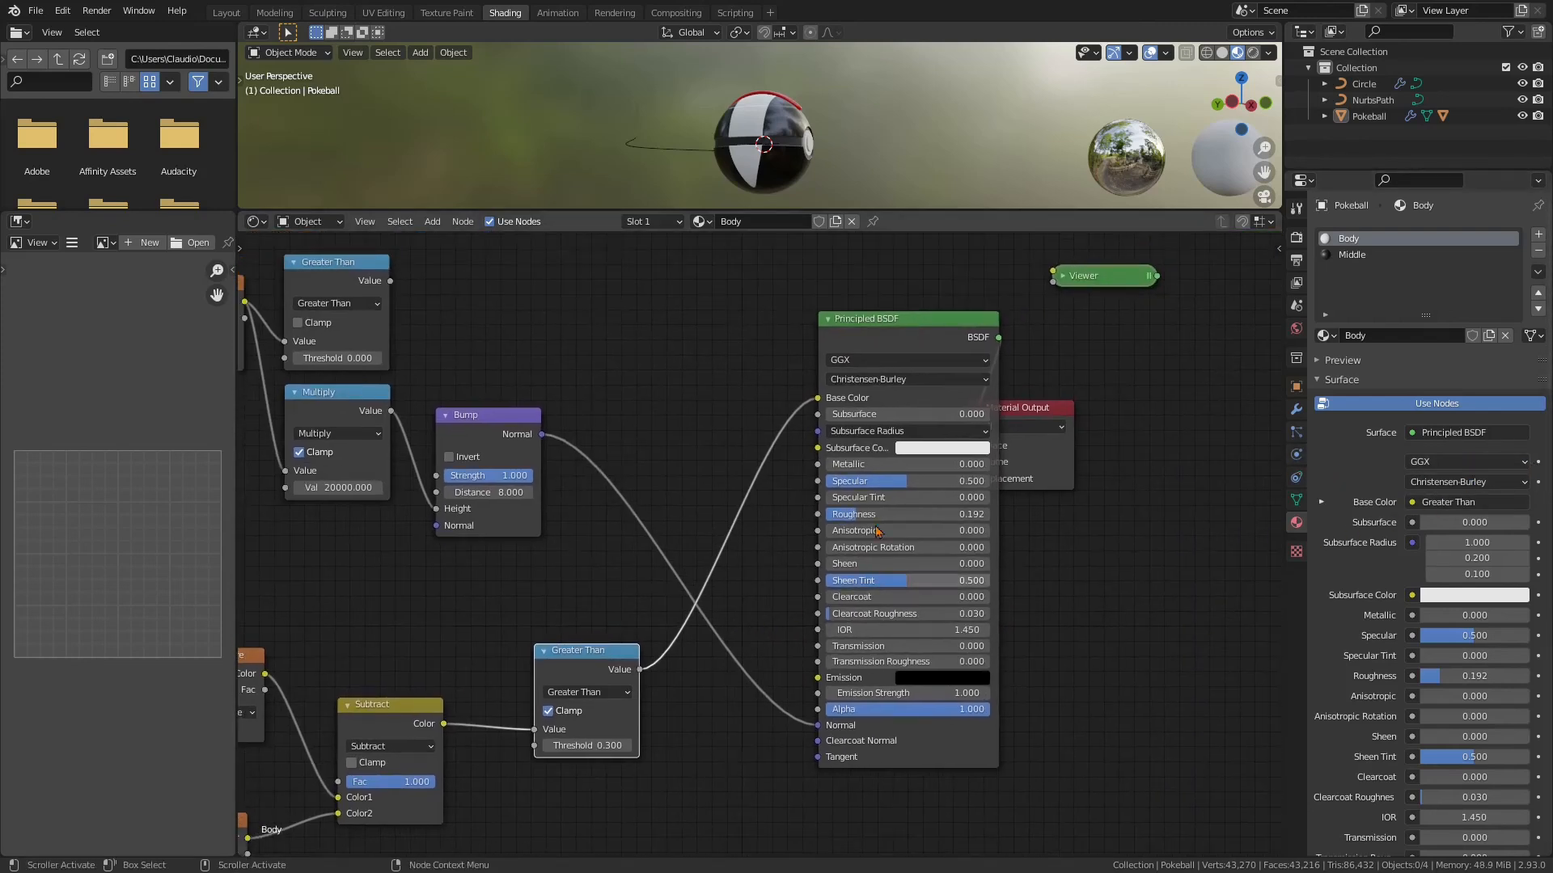
drag(955, 322, 1241, 333)
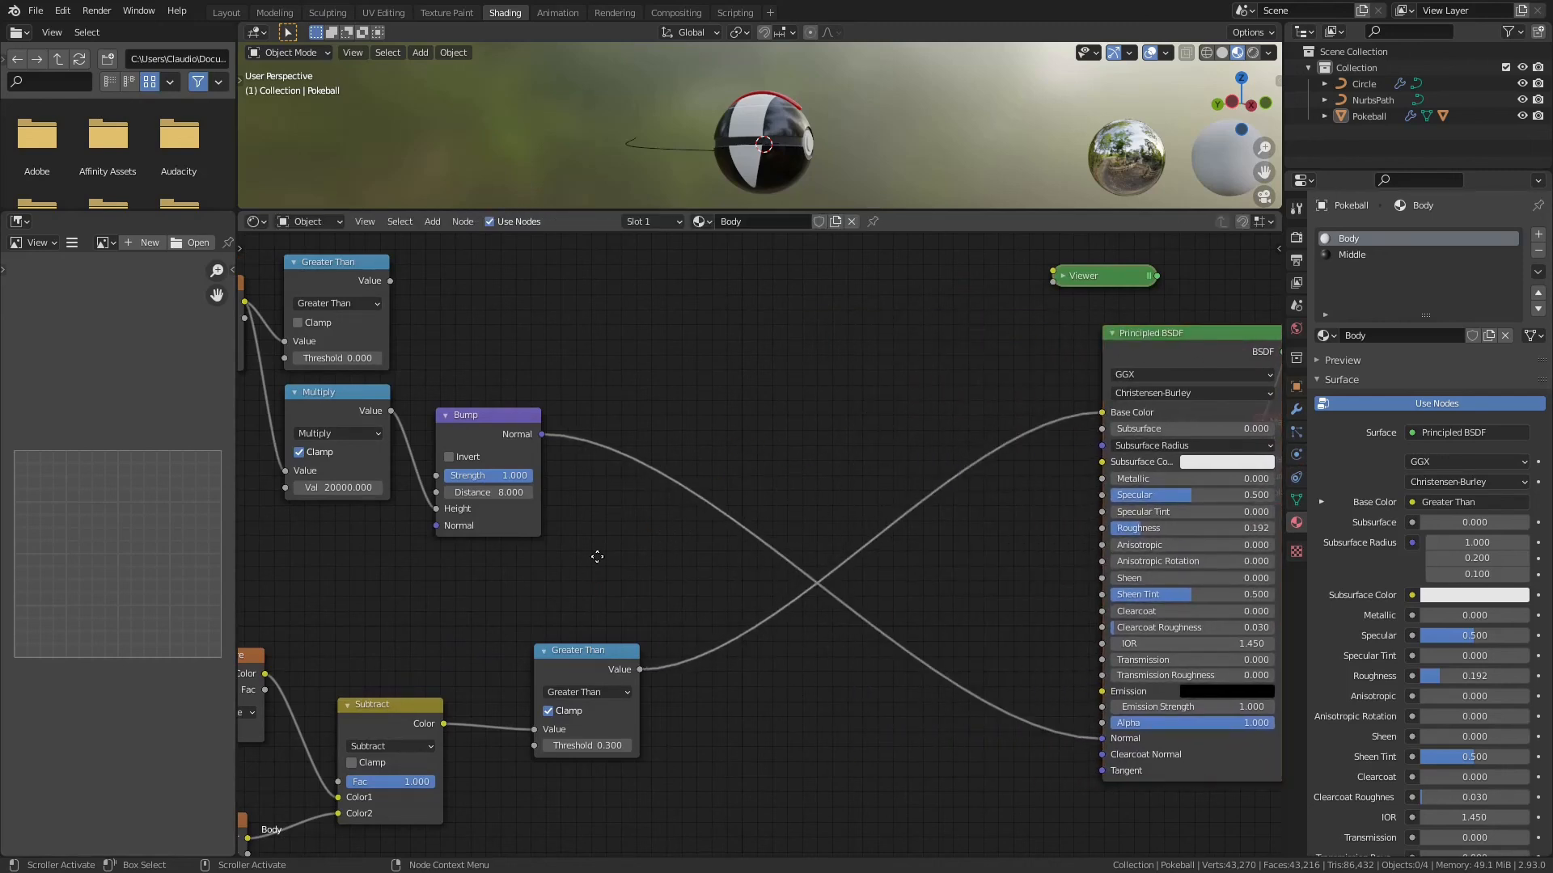
middle_drag(597, 556, 632, 508)
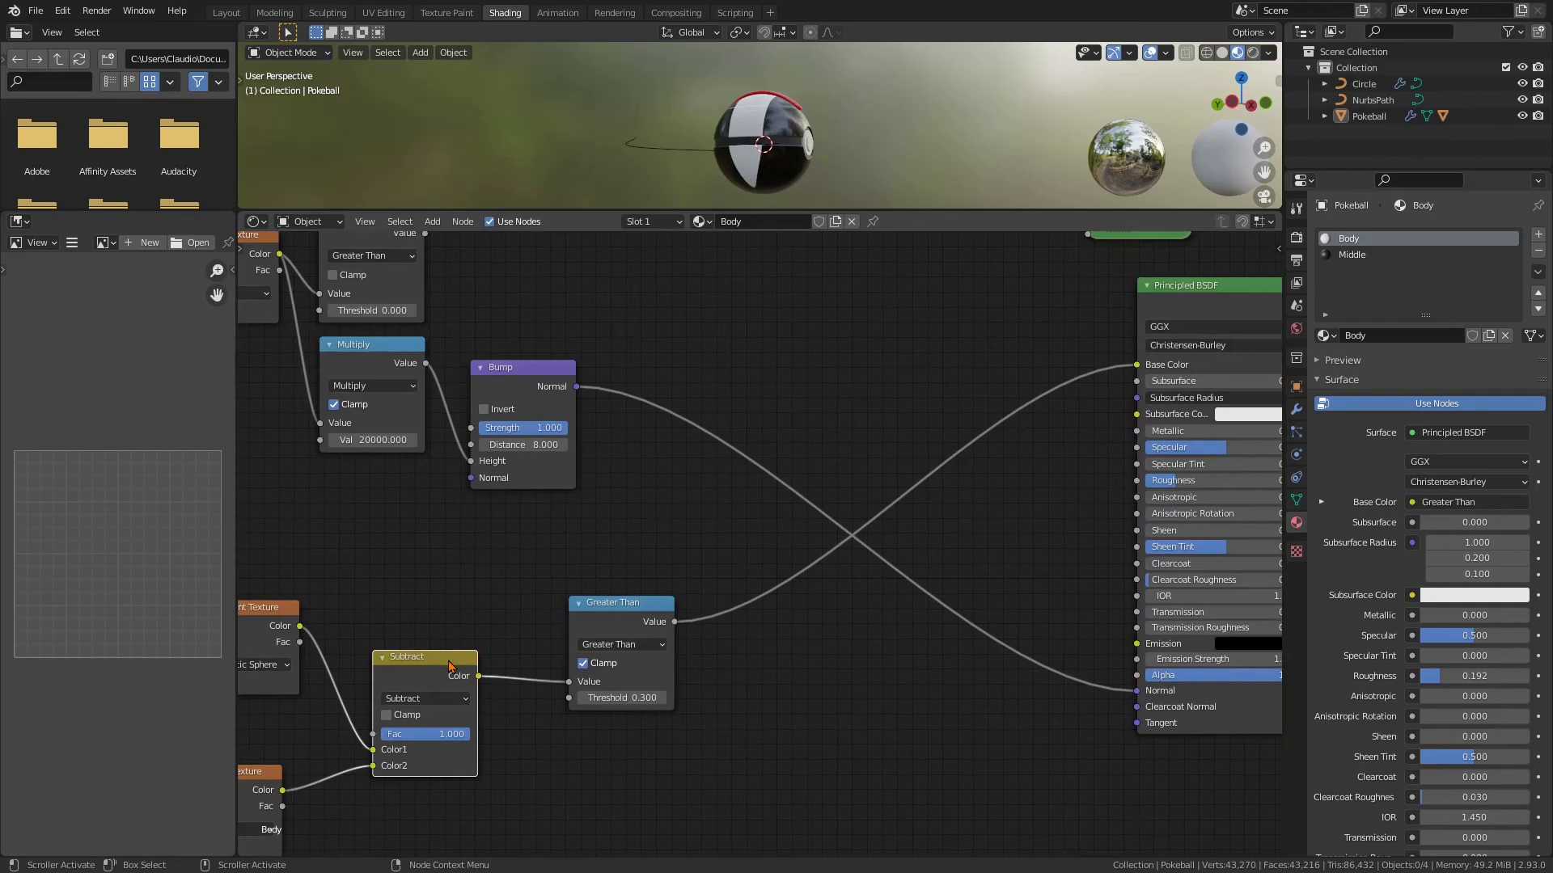
key(shift+d)
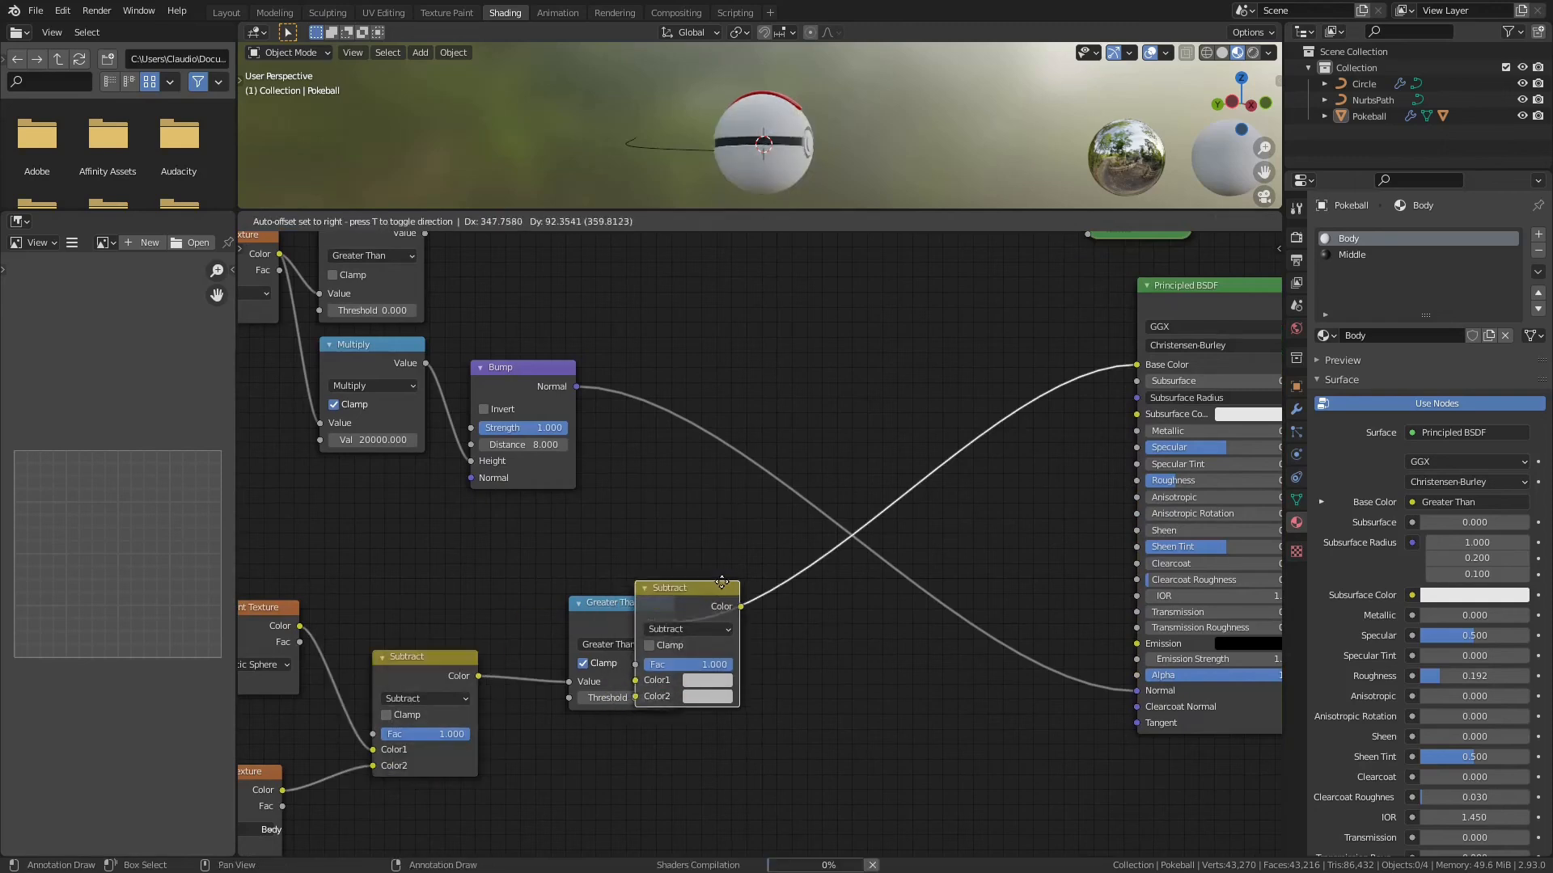
click(803, 632)
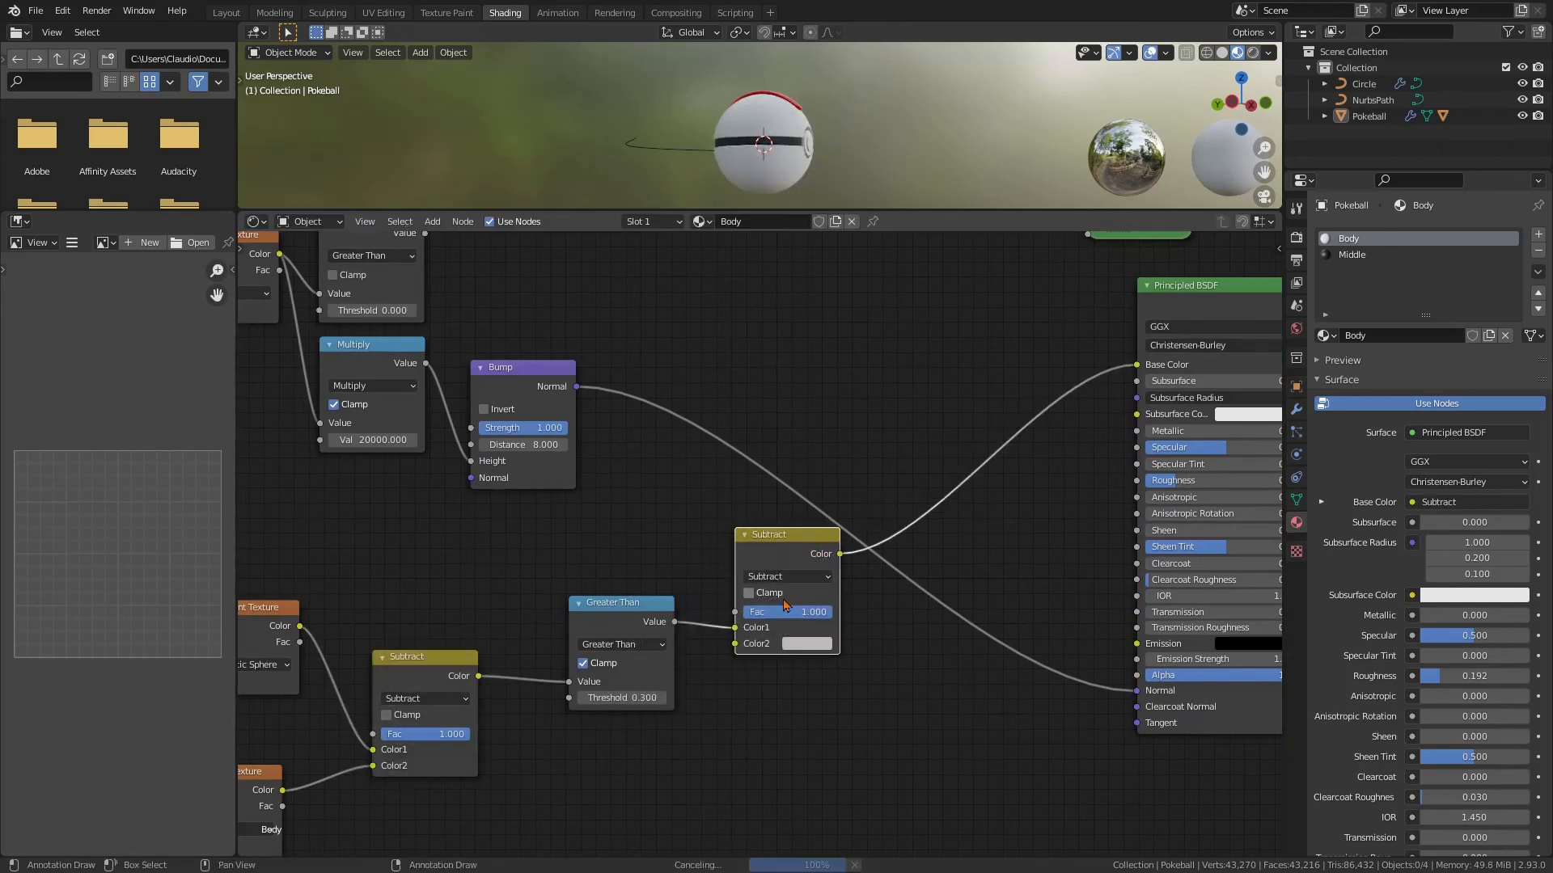
Set the duplicated node's blending mode to Multiply, enable its Clamp option and shift it slightly upward
click(819, 579)
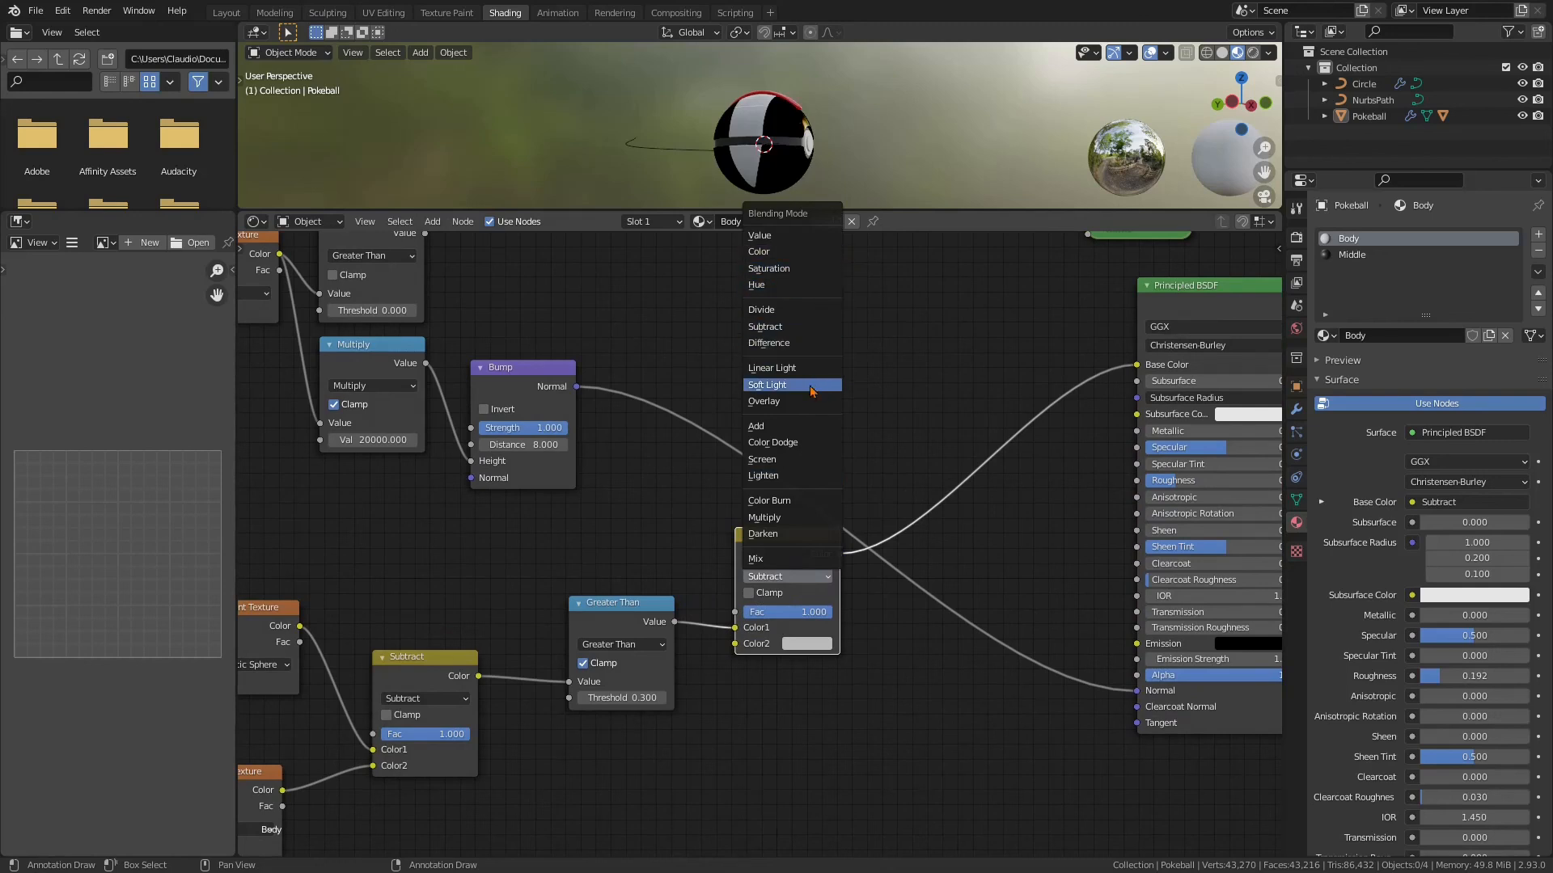
click(791, 517)
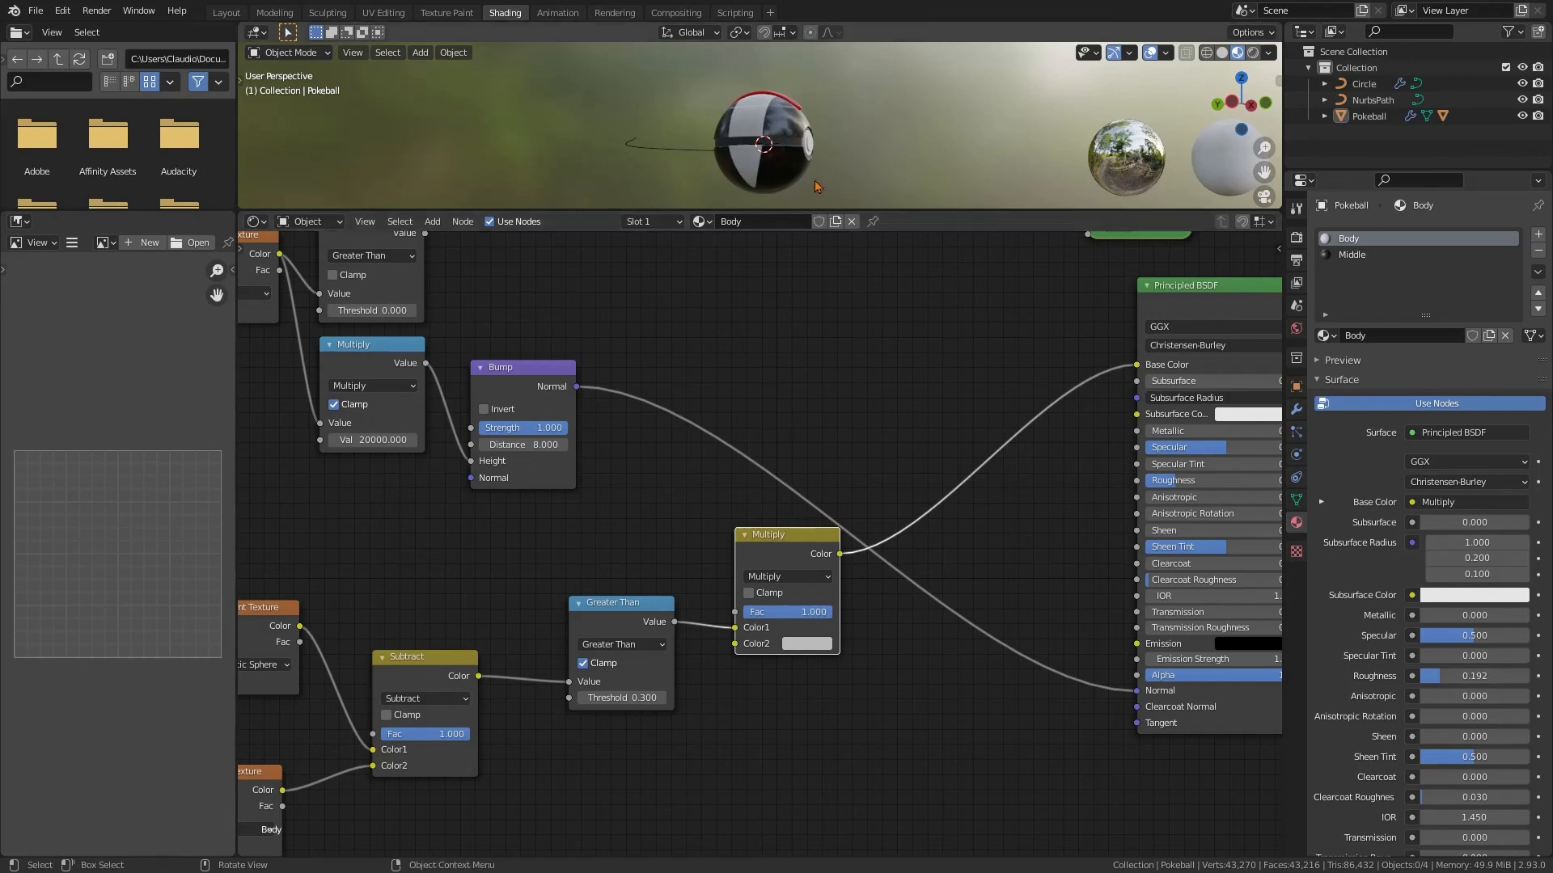
drag(787, 541, 787, 509)
click(951, 491)
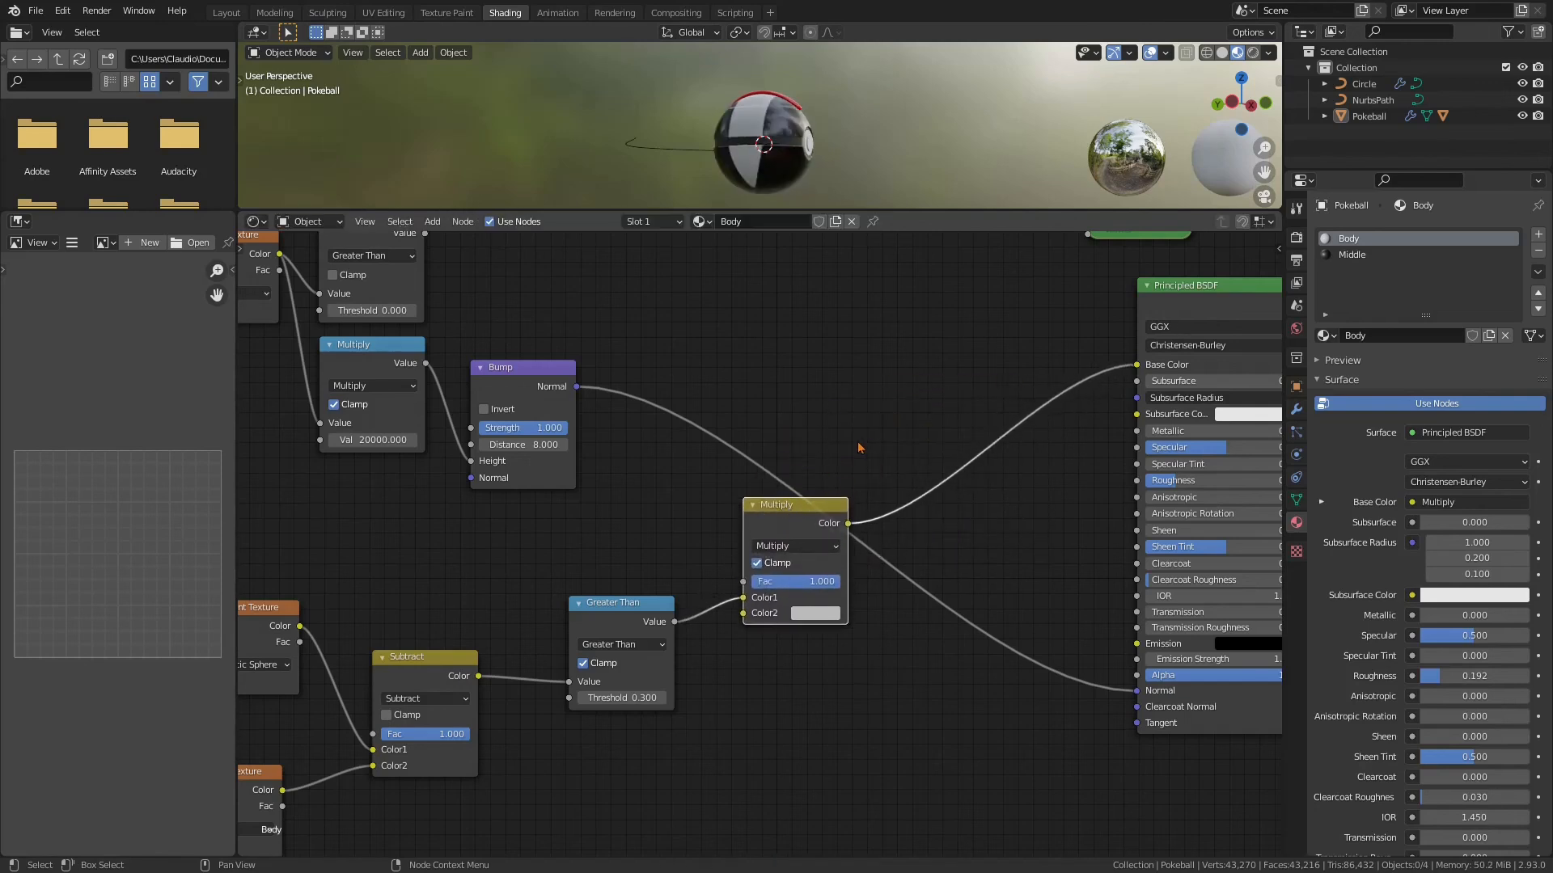
Add a ColorRamp node on the link between the new Multiply node and Base Color
key(shift+a)
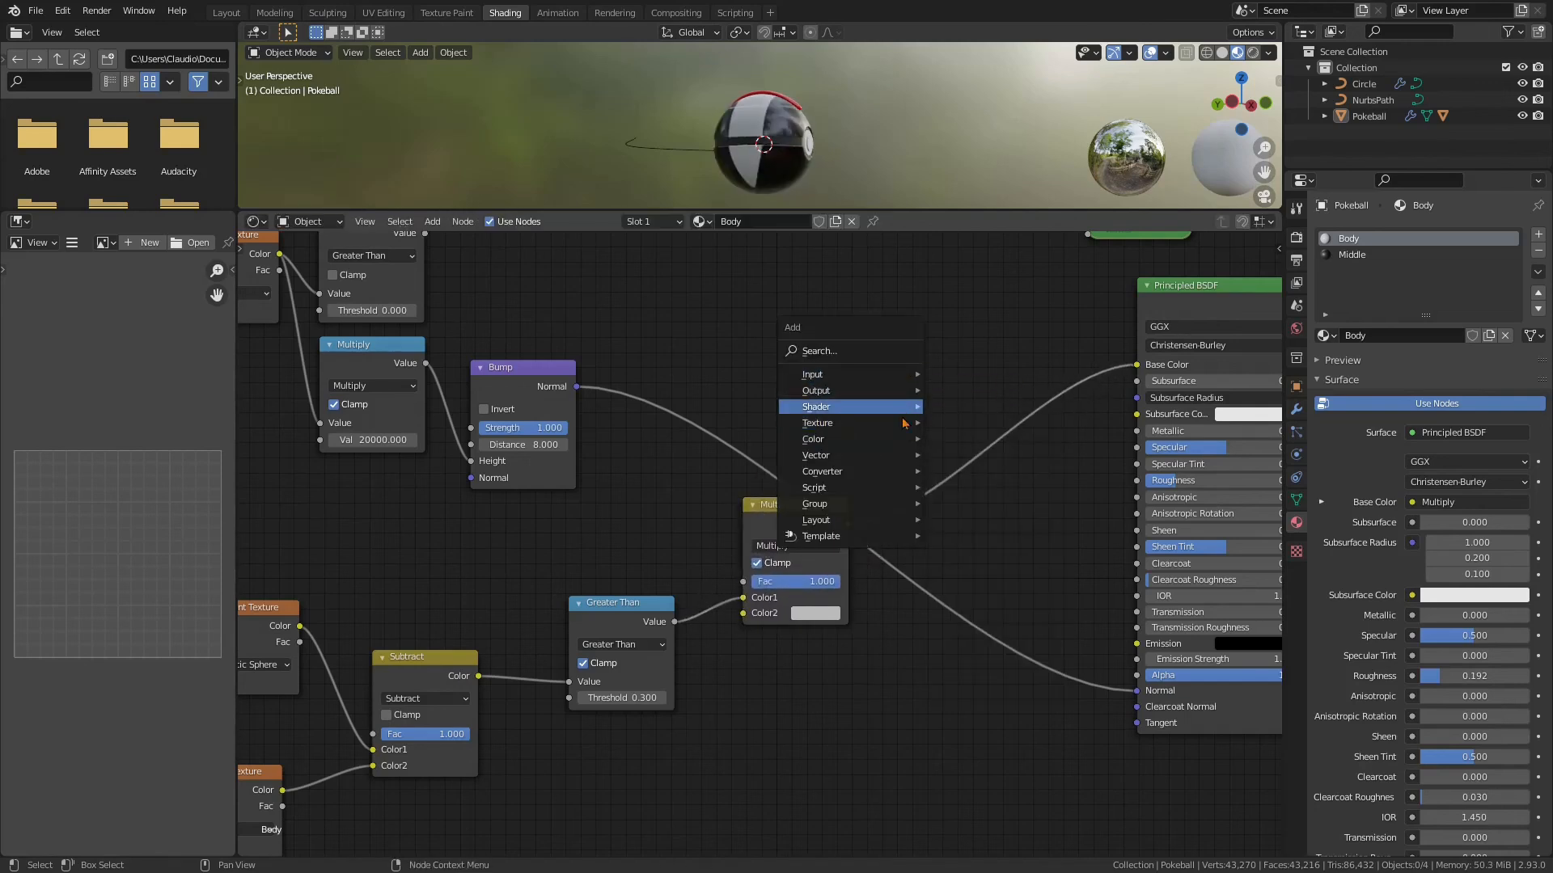
mouse_move(894, 458)
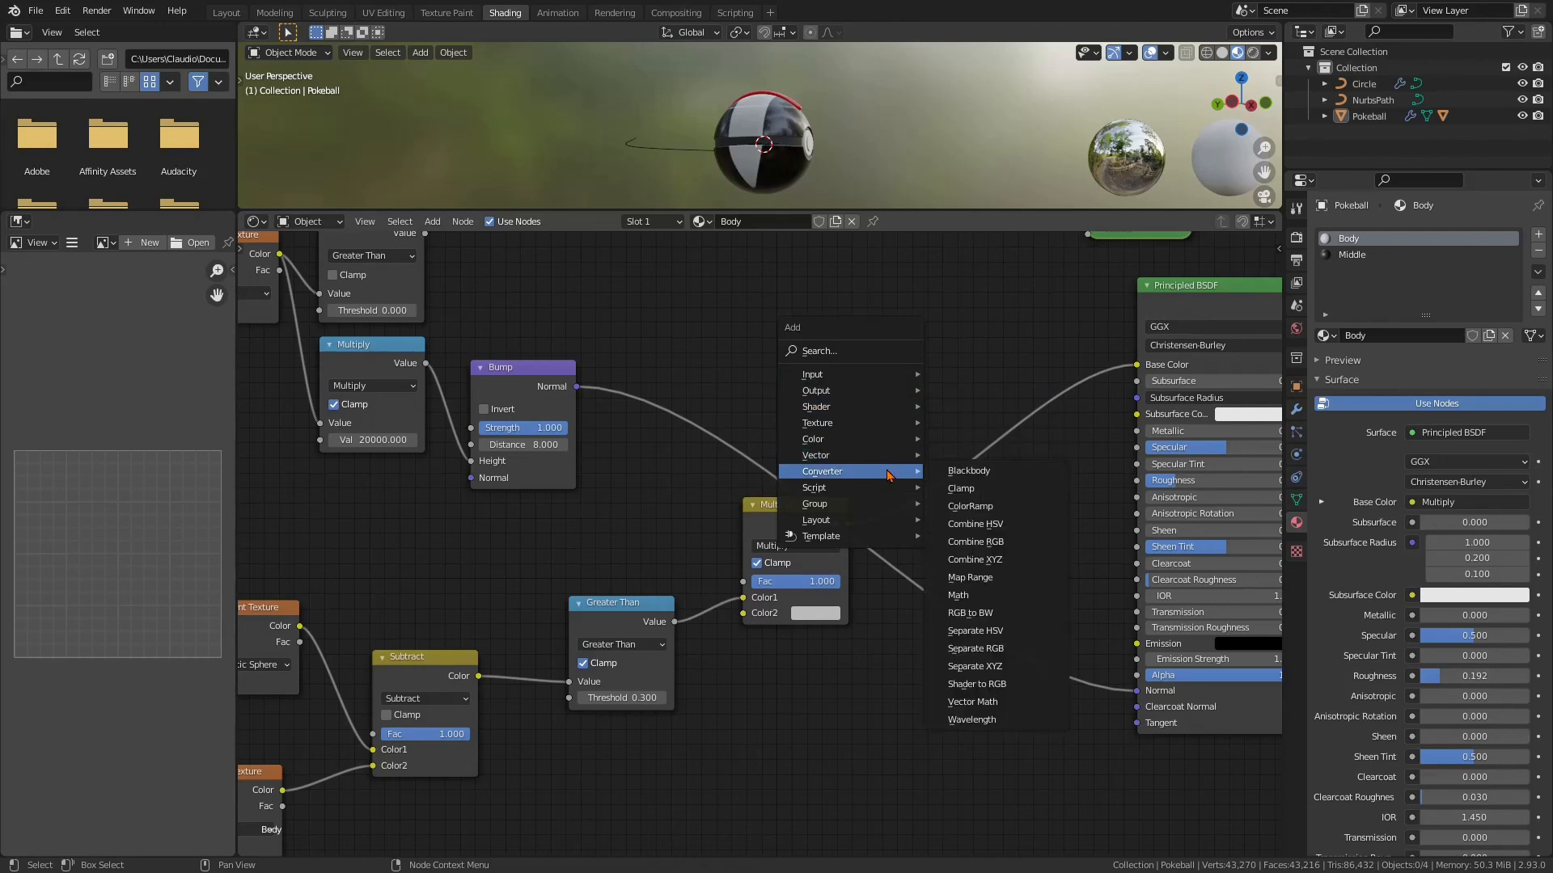
click(970, 506)
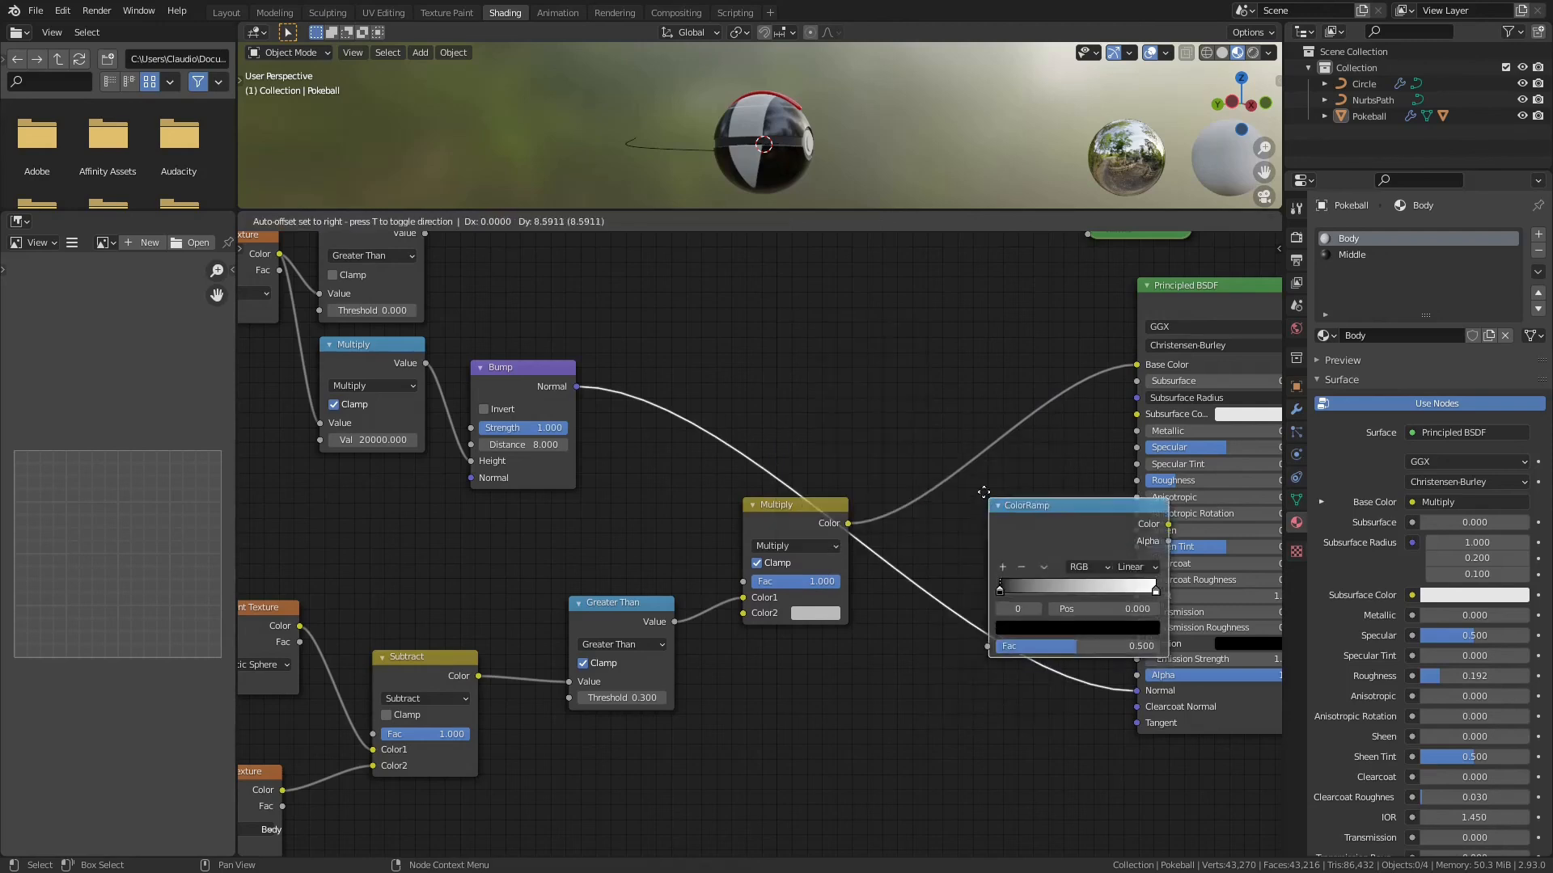
click(944, 422)
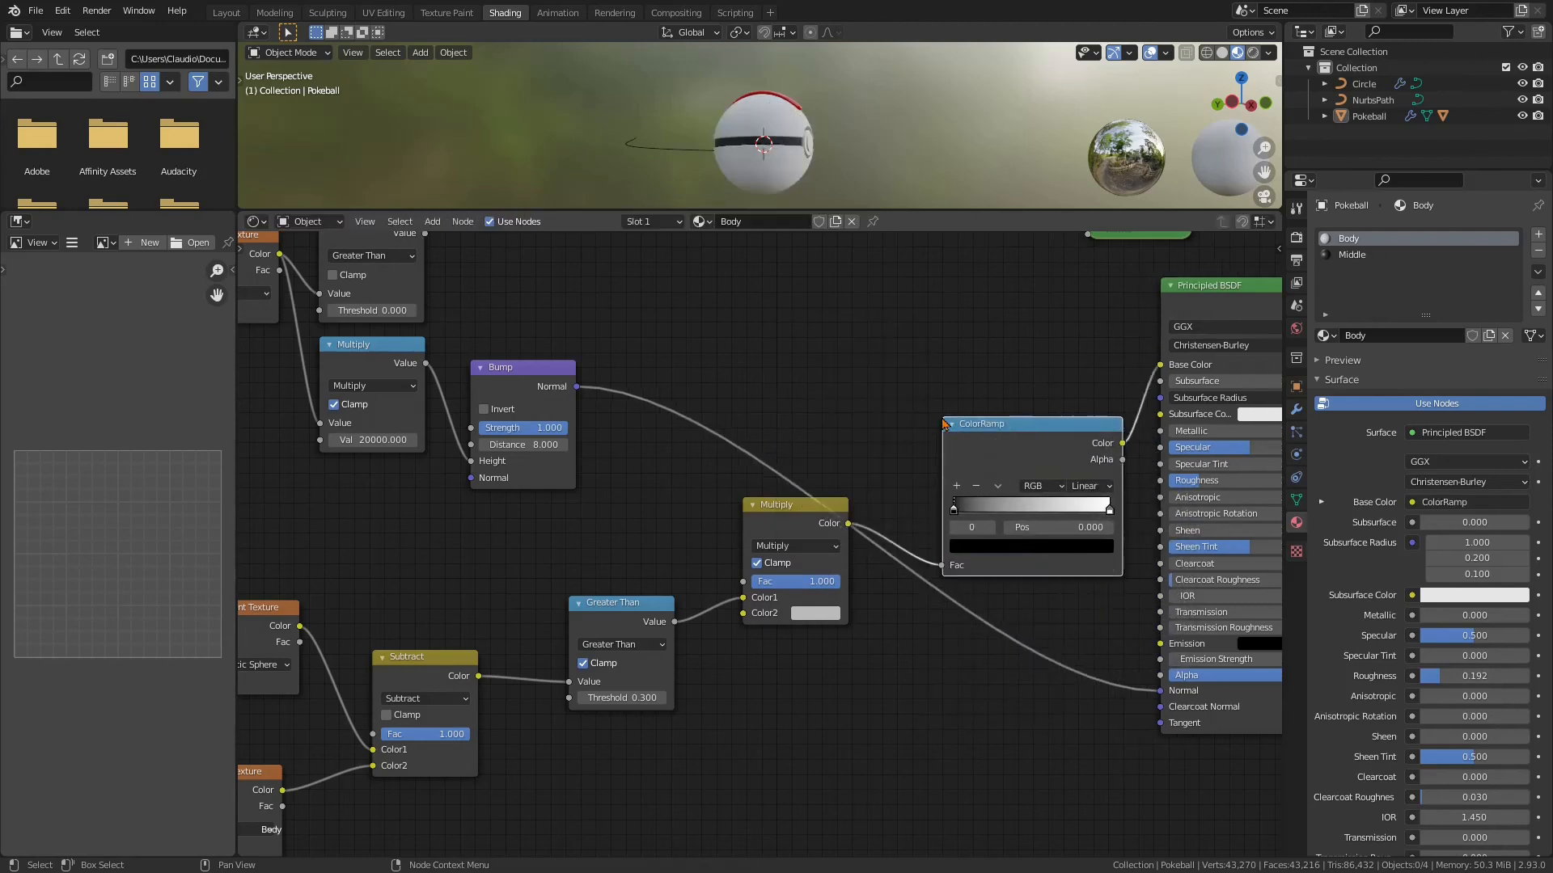
Set the ColorRamp's end stop to red with hex DF000F, then brighten it to EC0010
click(1110, 511)
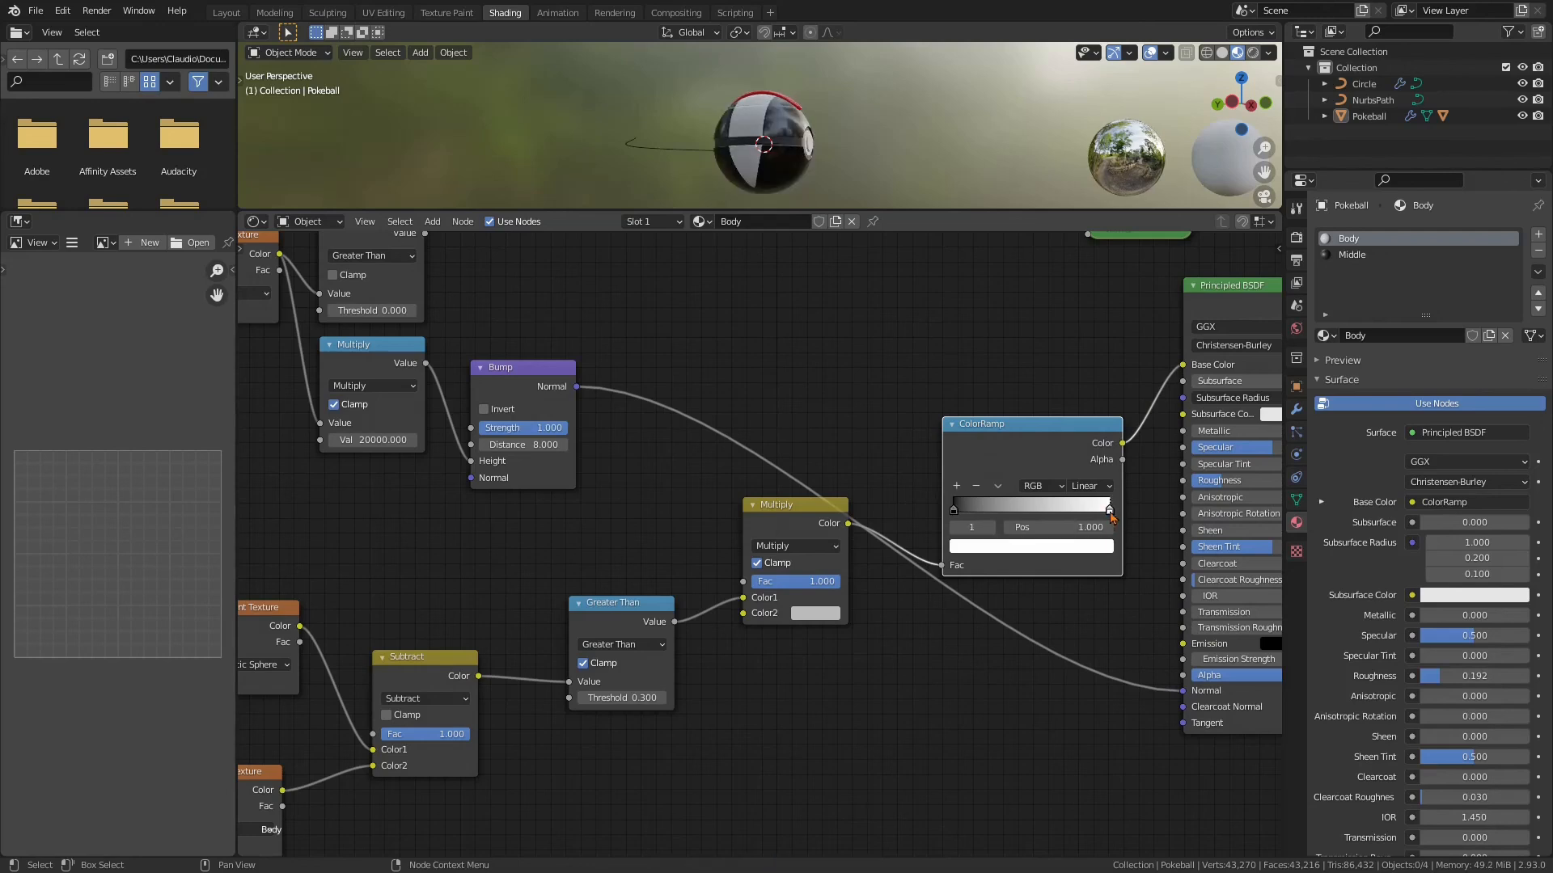
click(1089, 556)
click(1026, 479)
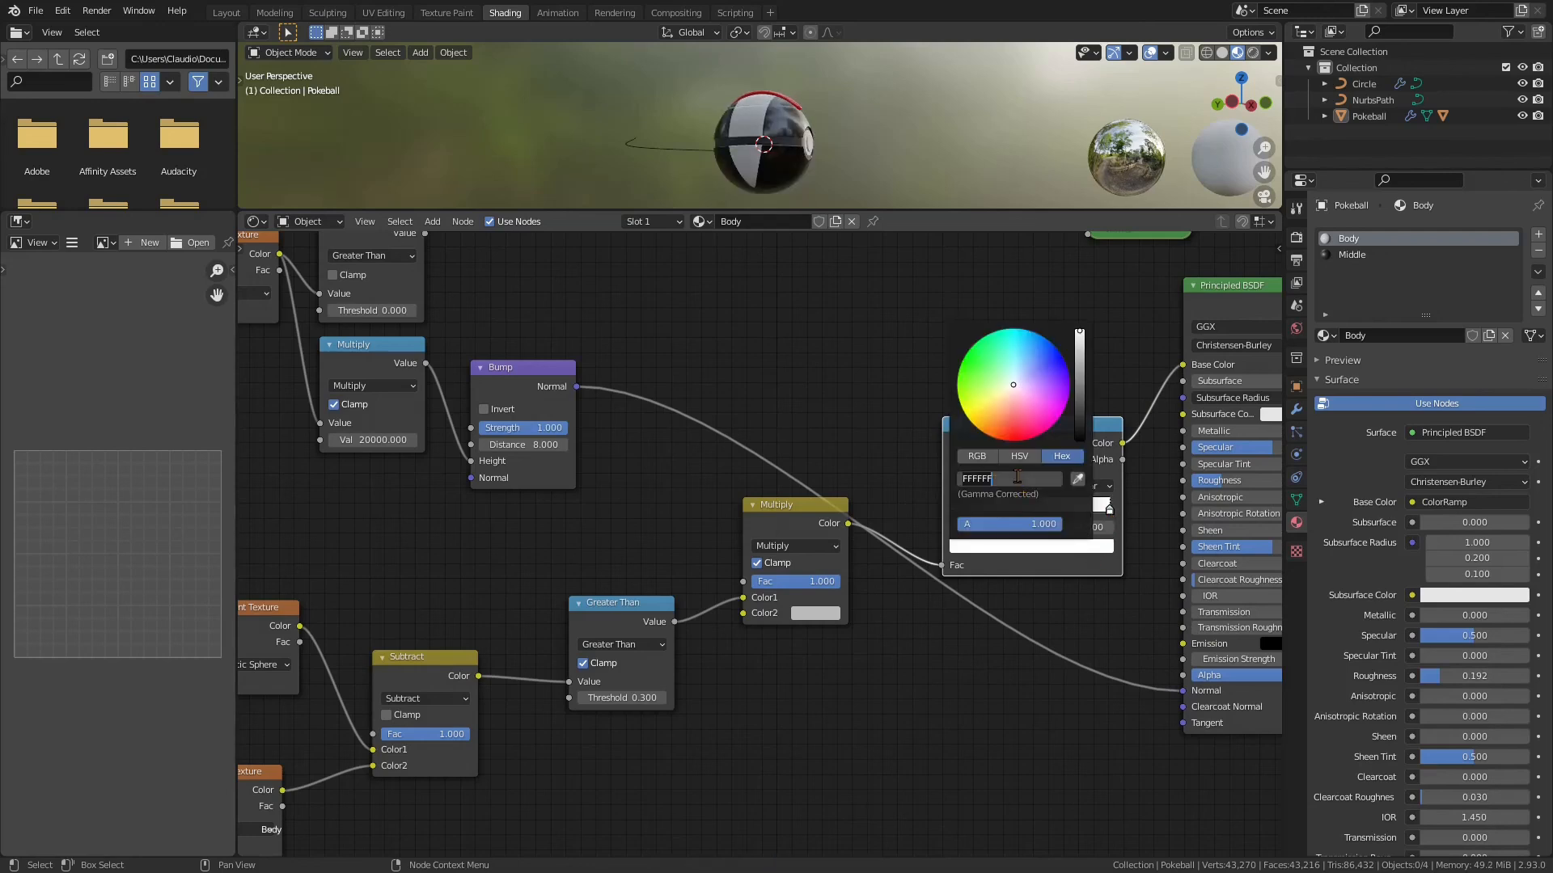
text(DF000F)
key(Return)
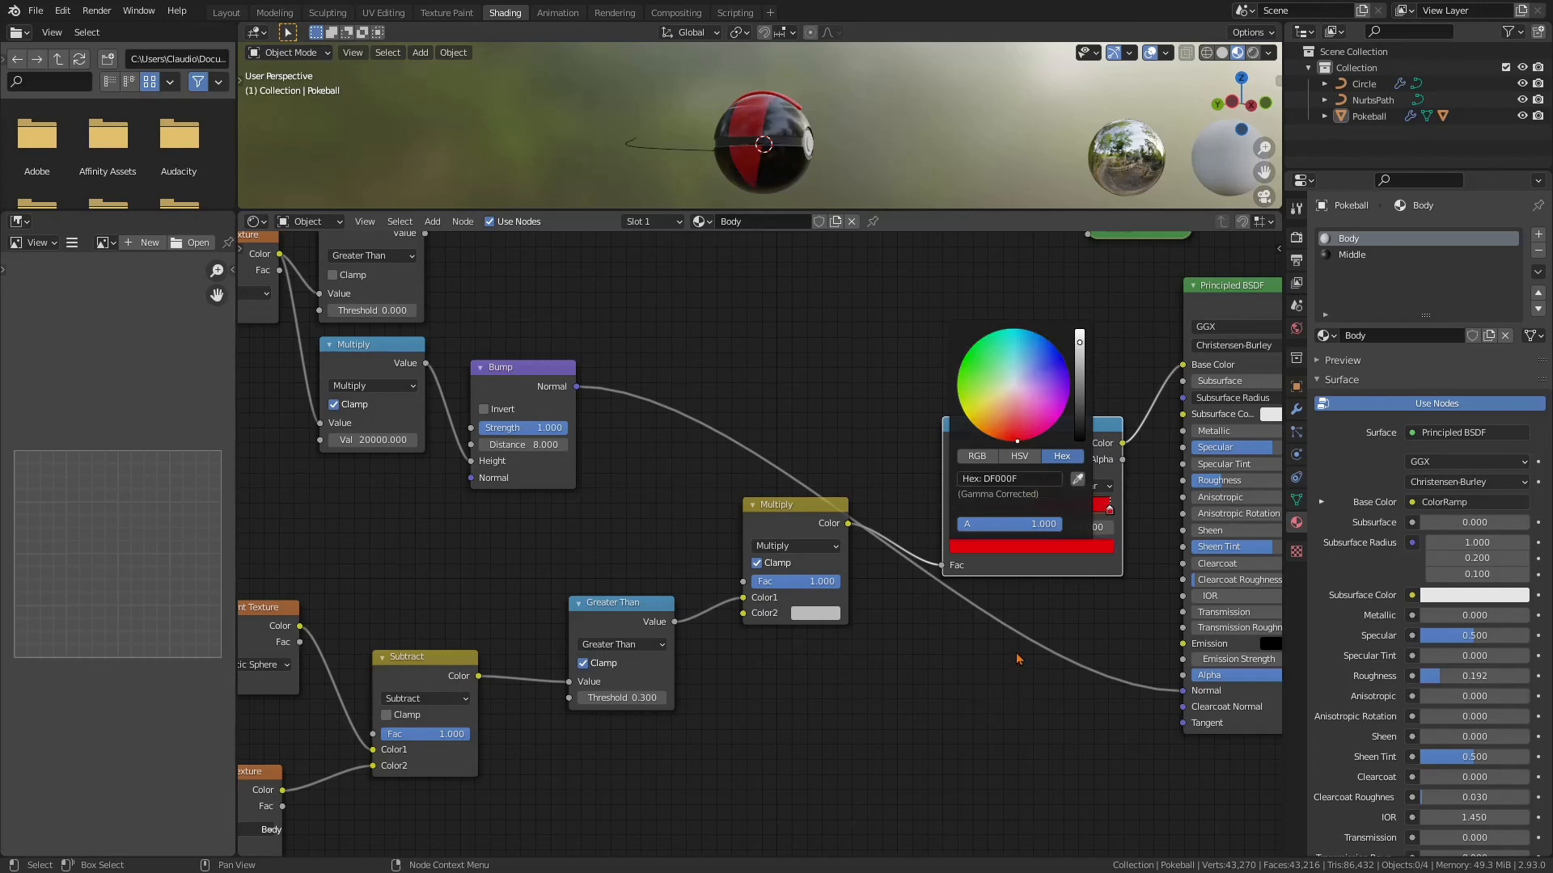
scroll(986, 566, up, 1)
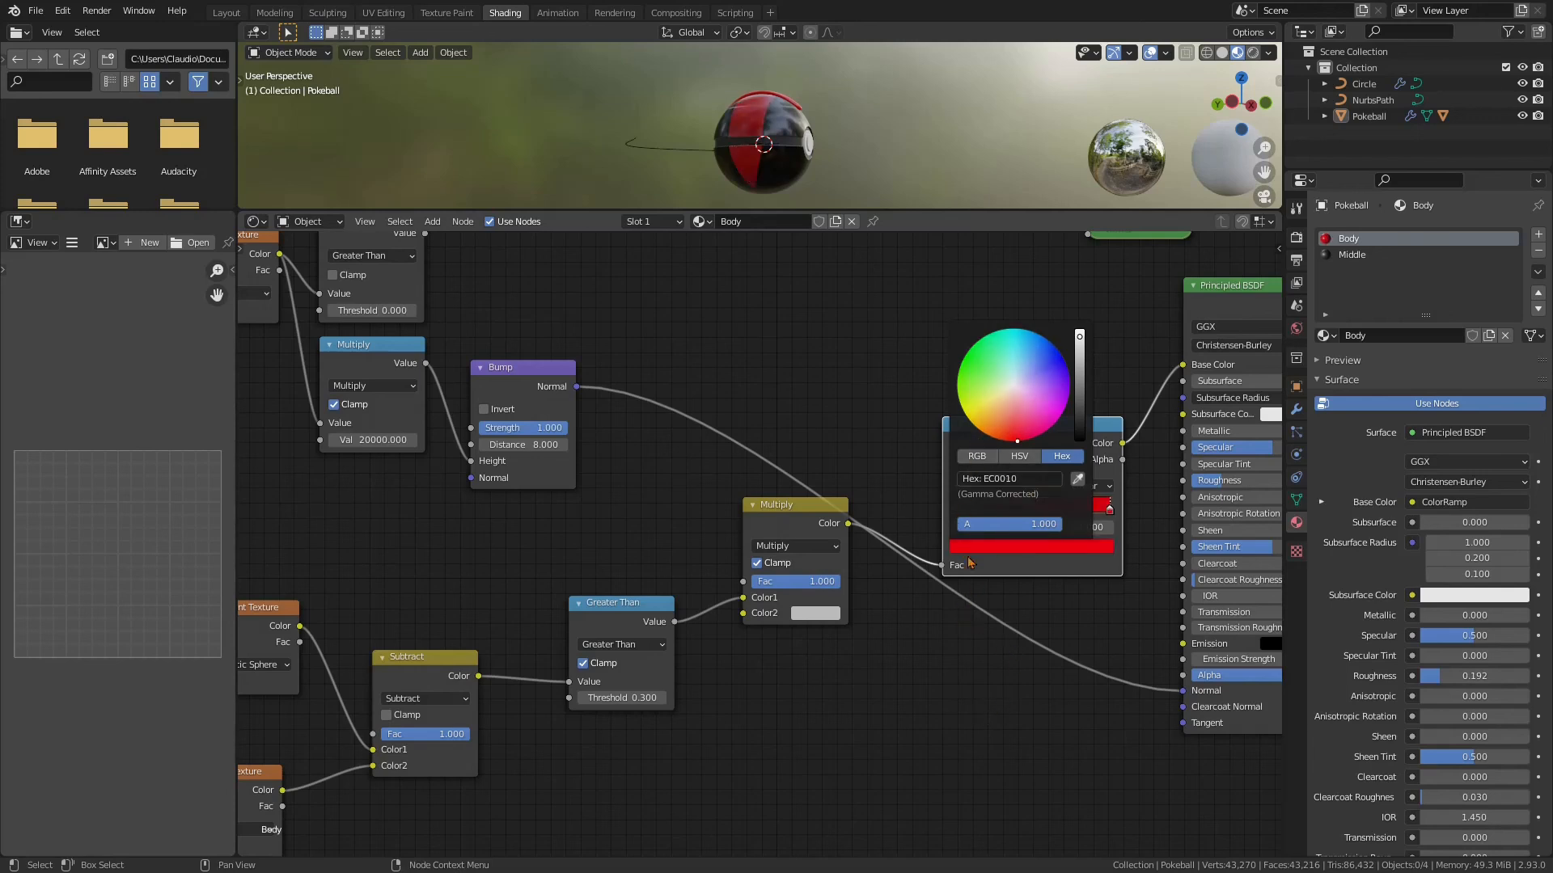
Change the ColorRamp's first stop from black to white
click(953, 512)
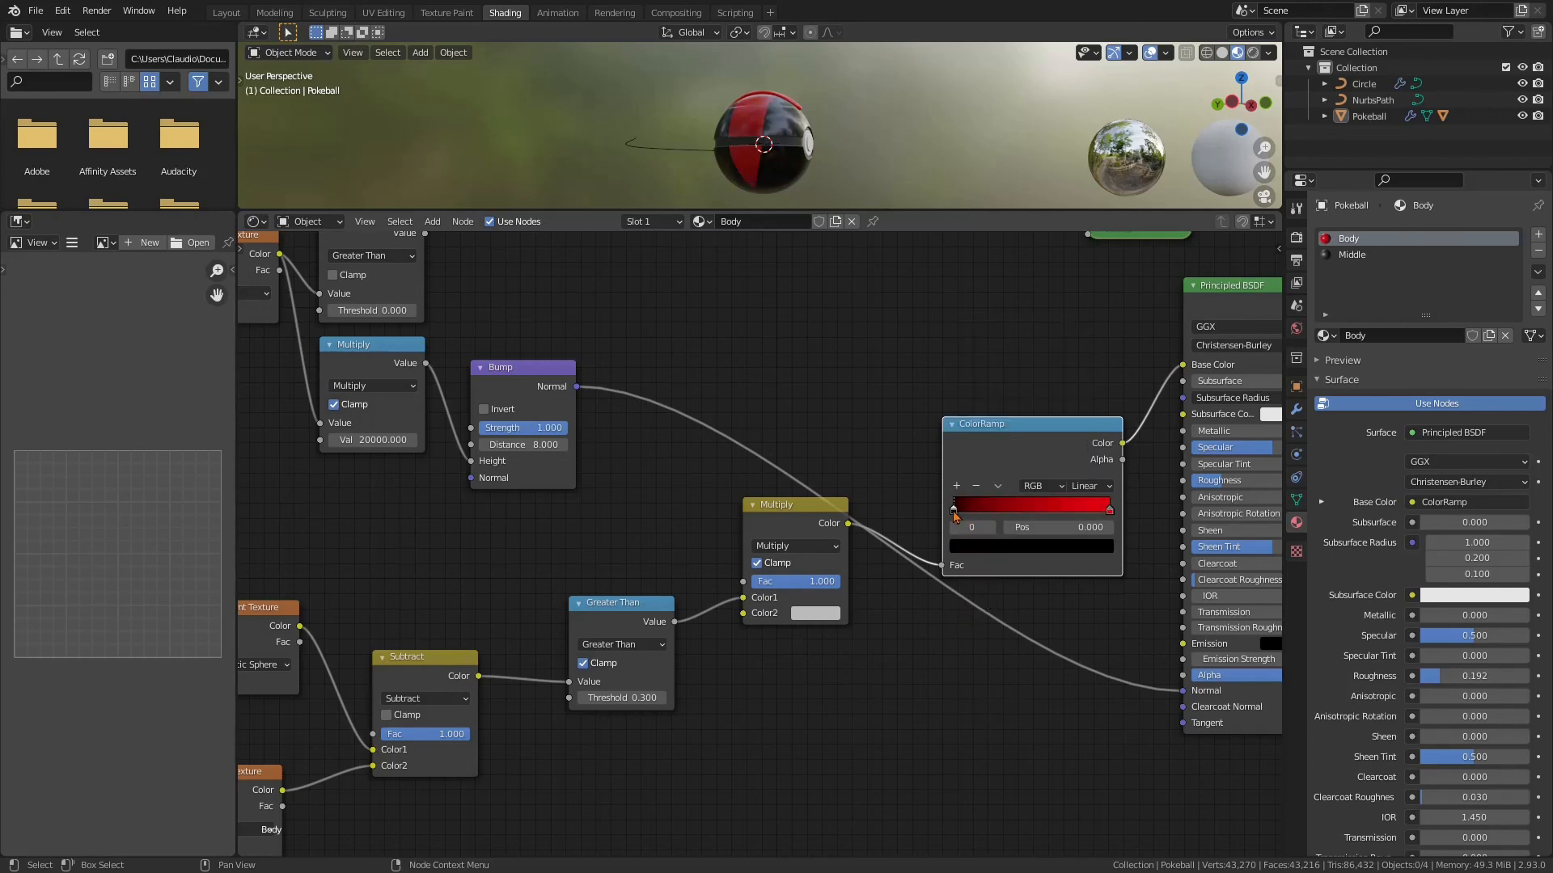
click(975, 552)
drag(1079, 400, 1079, 331)
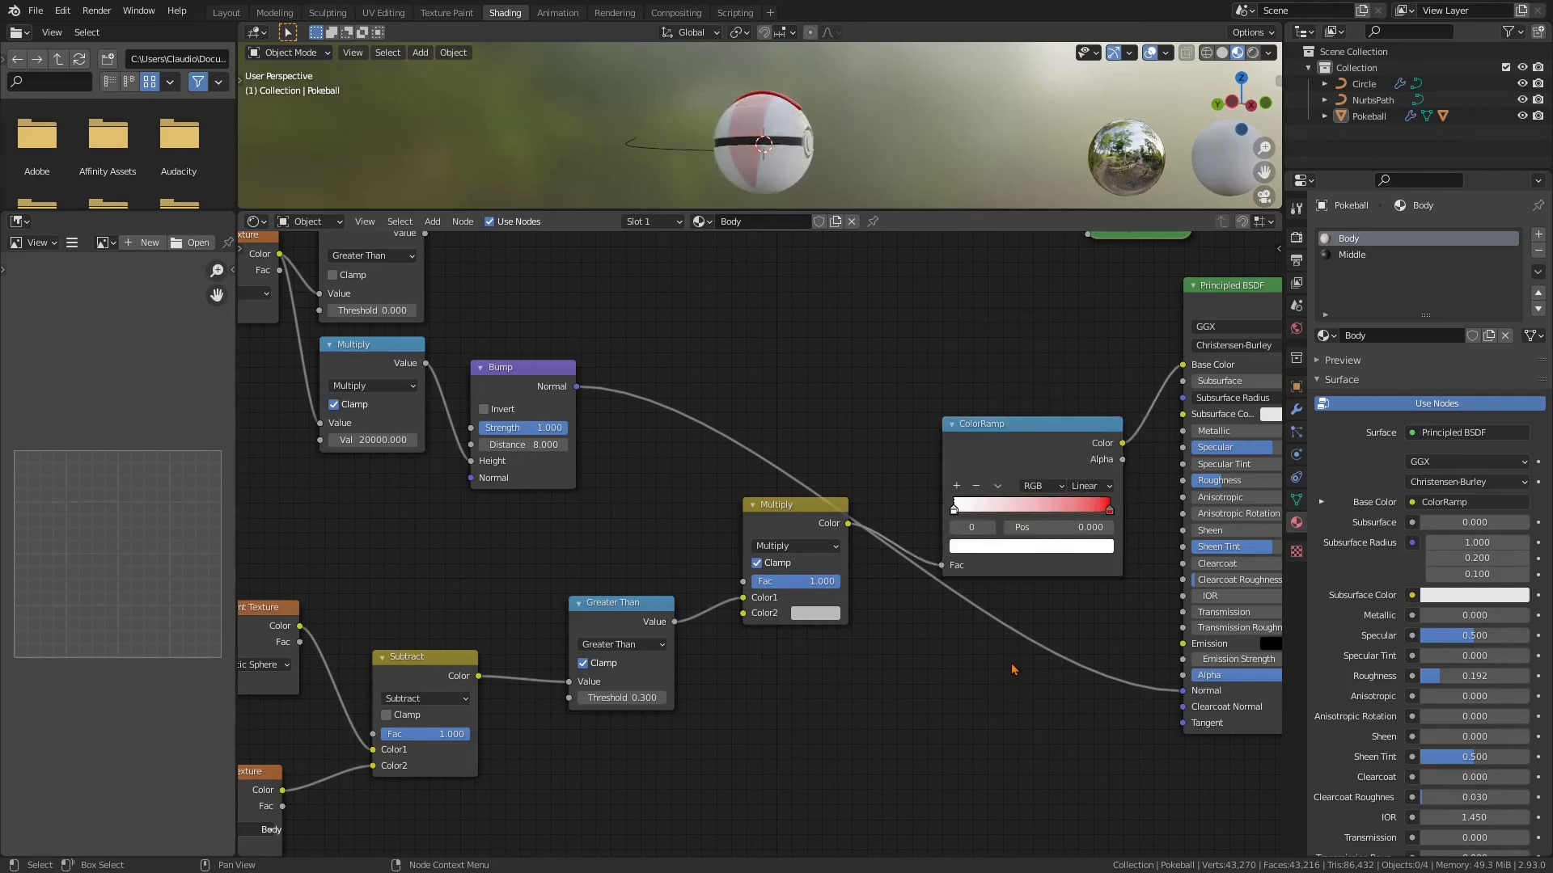
Spread the nodes apart by moving the Multiply color node lower and the ColorRamp higher
click(791, 518)
drag(790, 517, 806, 579)
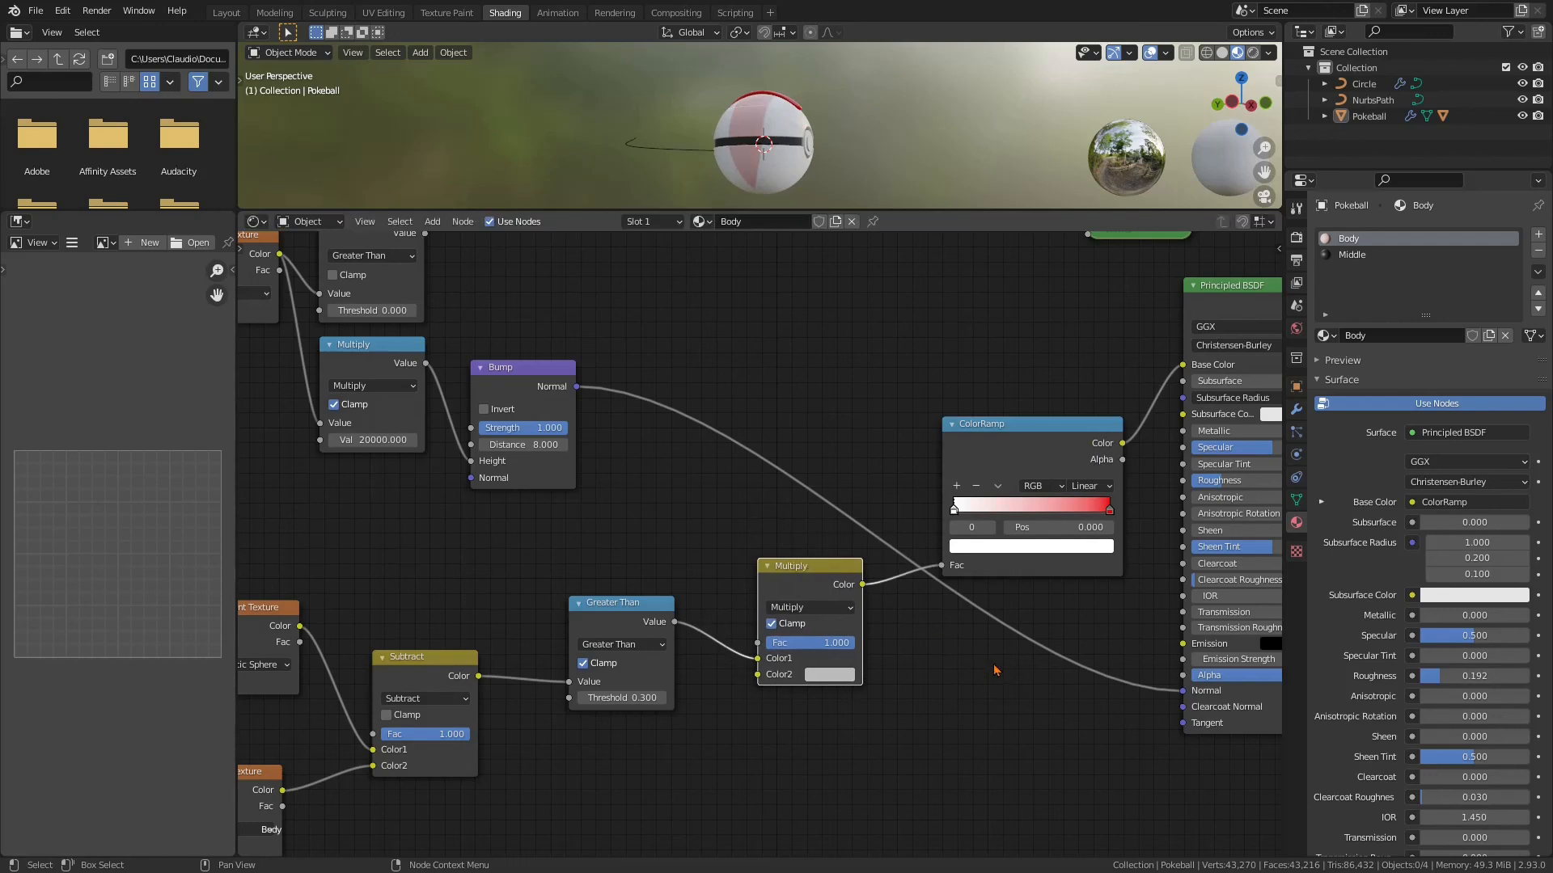
middle_drag(1031, 672, 1031, 631)
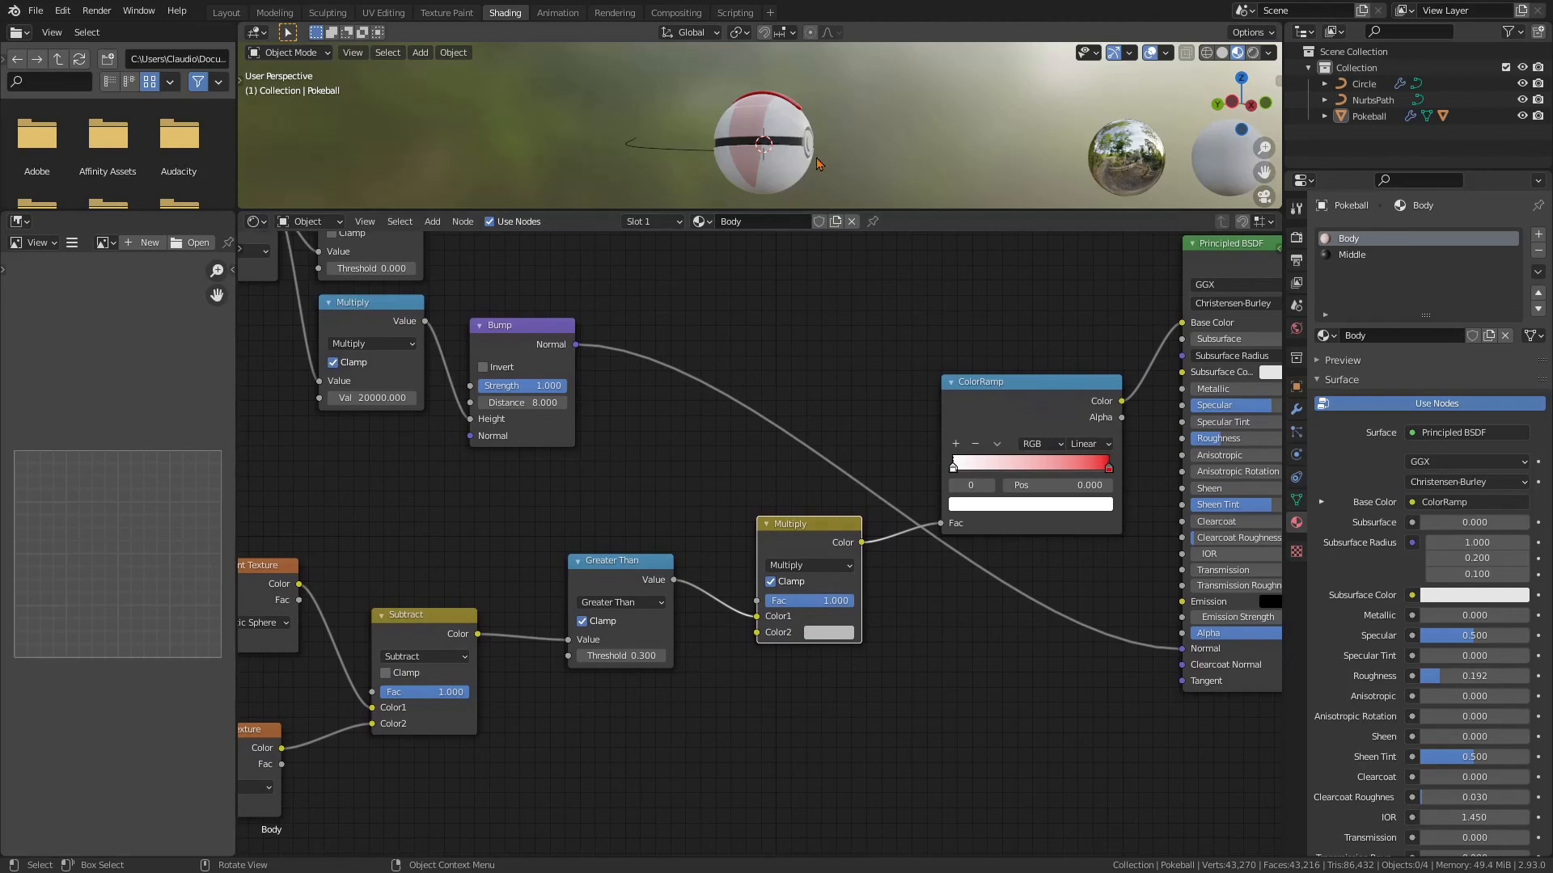
middle_drag(929, 652, 1018, 655)
drag(894, 538, 911, 574)
drag(1165, 393, 1148, 303)
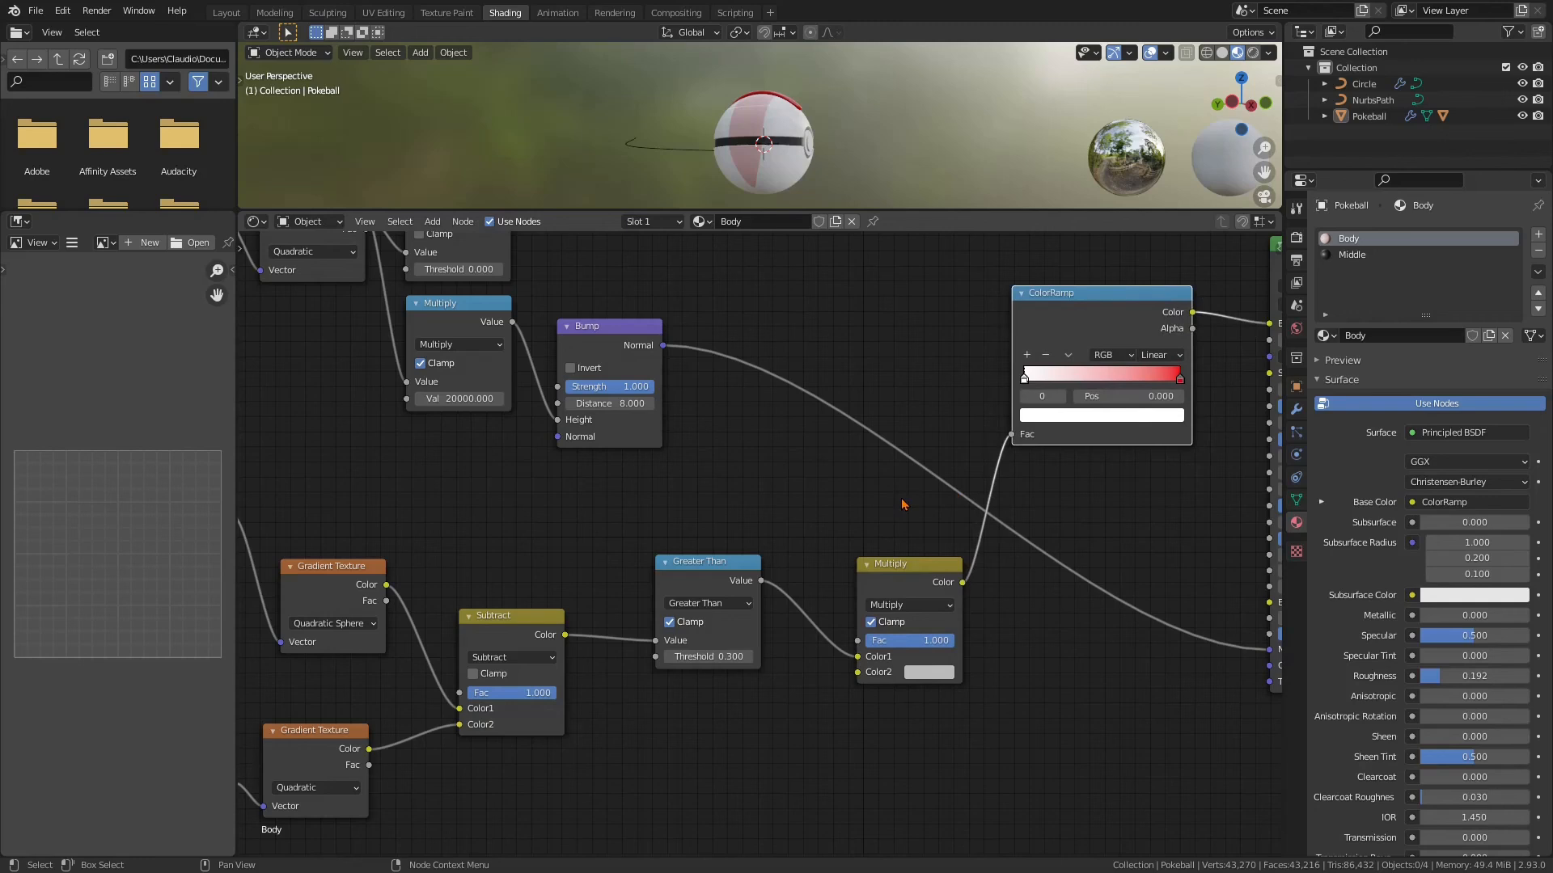
Connect the upper Greater Than node to the Multiply's Color2 input, and reposition the lower Greater Than and ColorRamp nodes
scroll(903, 504, down, 3)
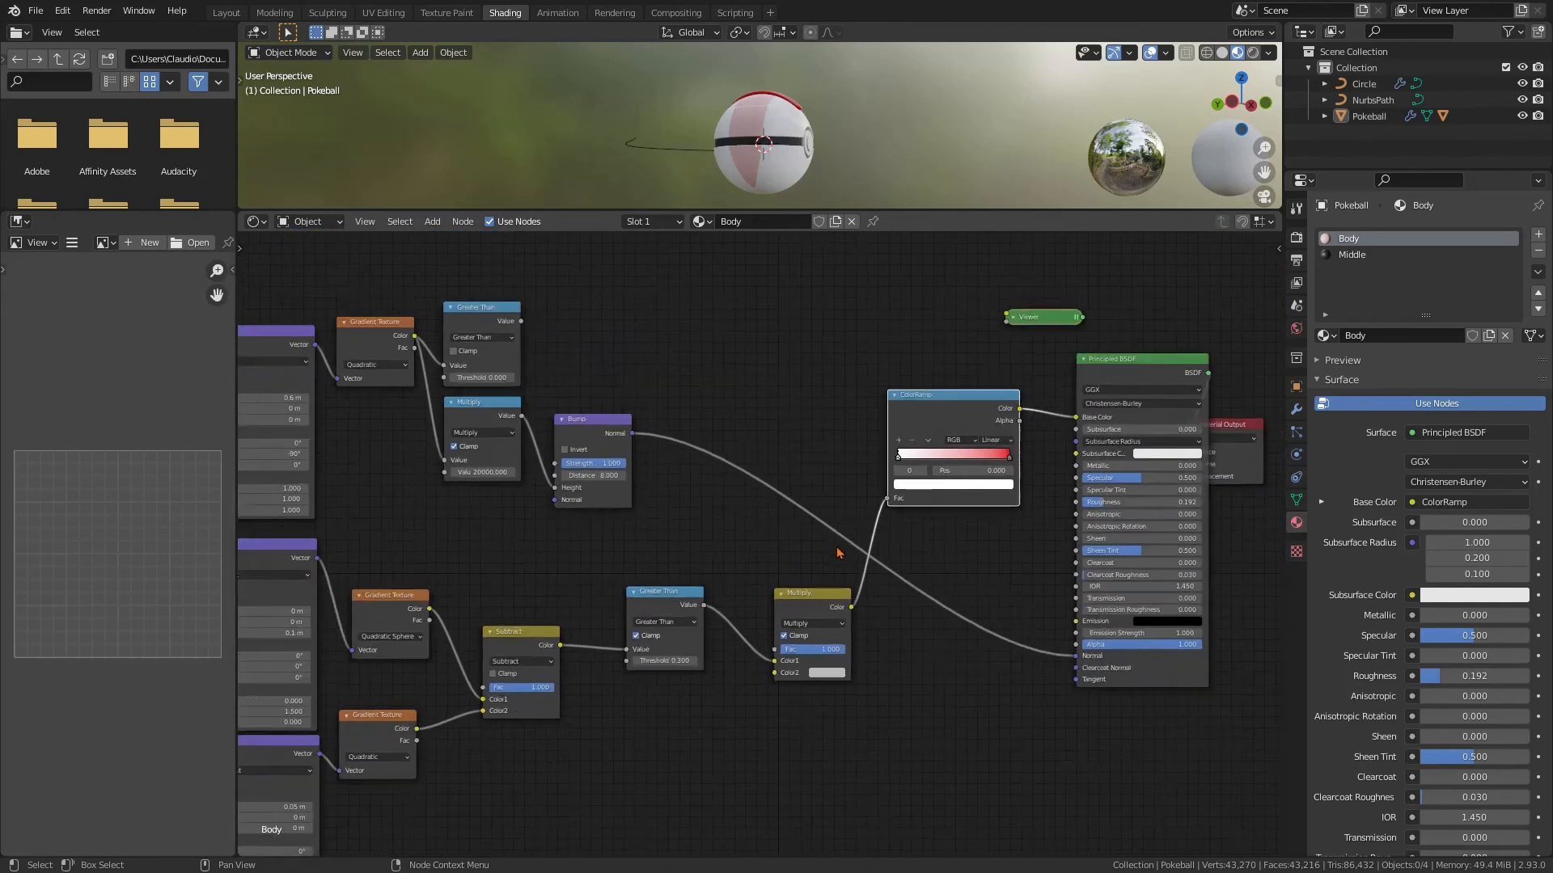
scroll(837, 553, down, 1)
middle_drag(848, 561, 938, 595)
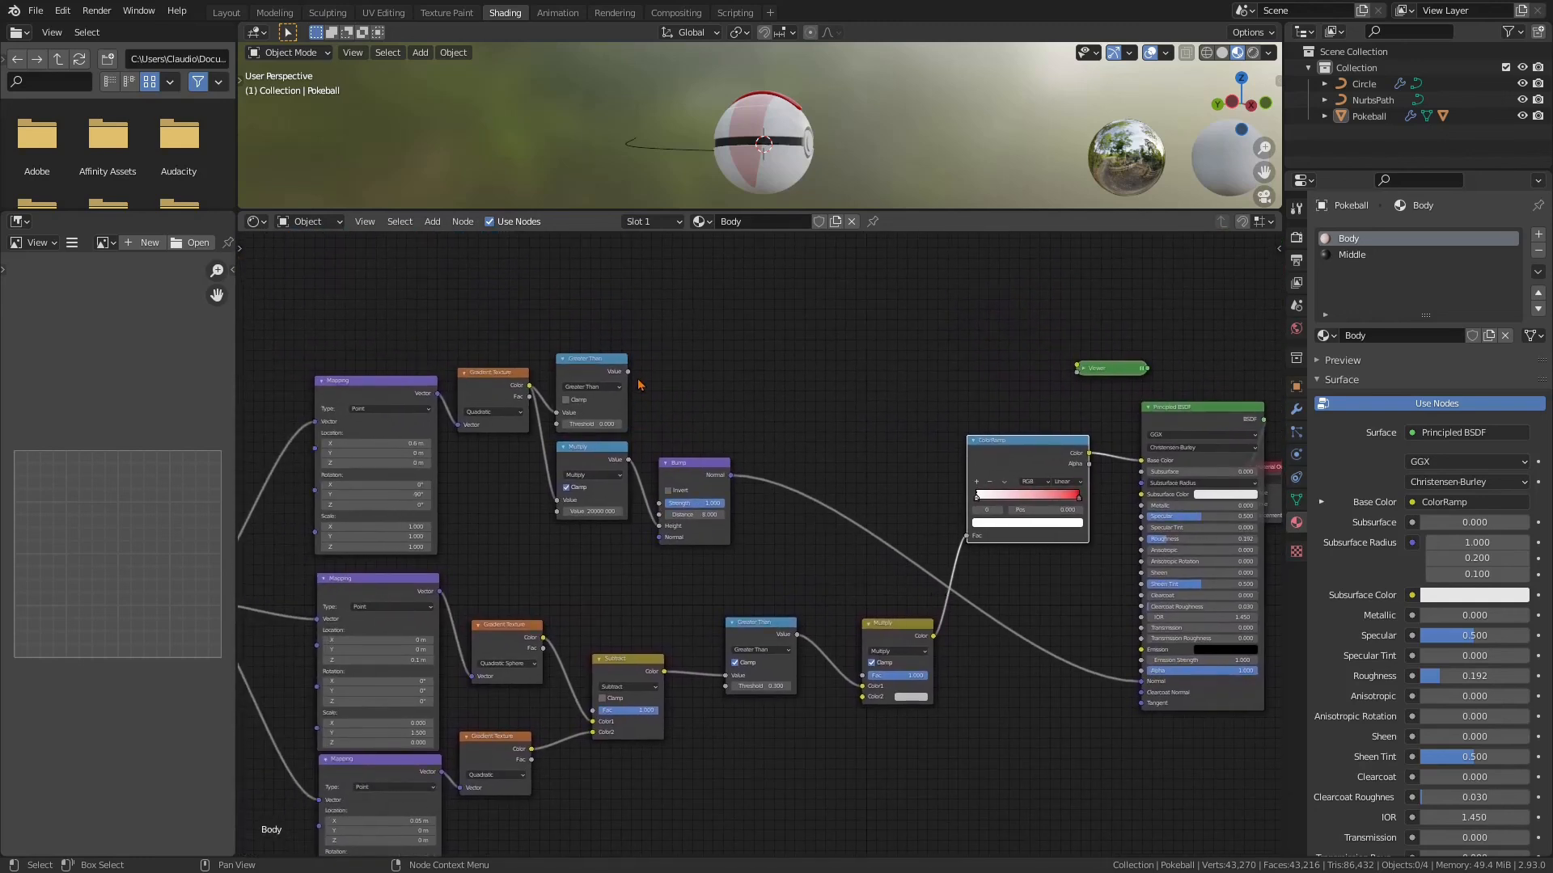
drag(628, 371, 862, 697)
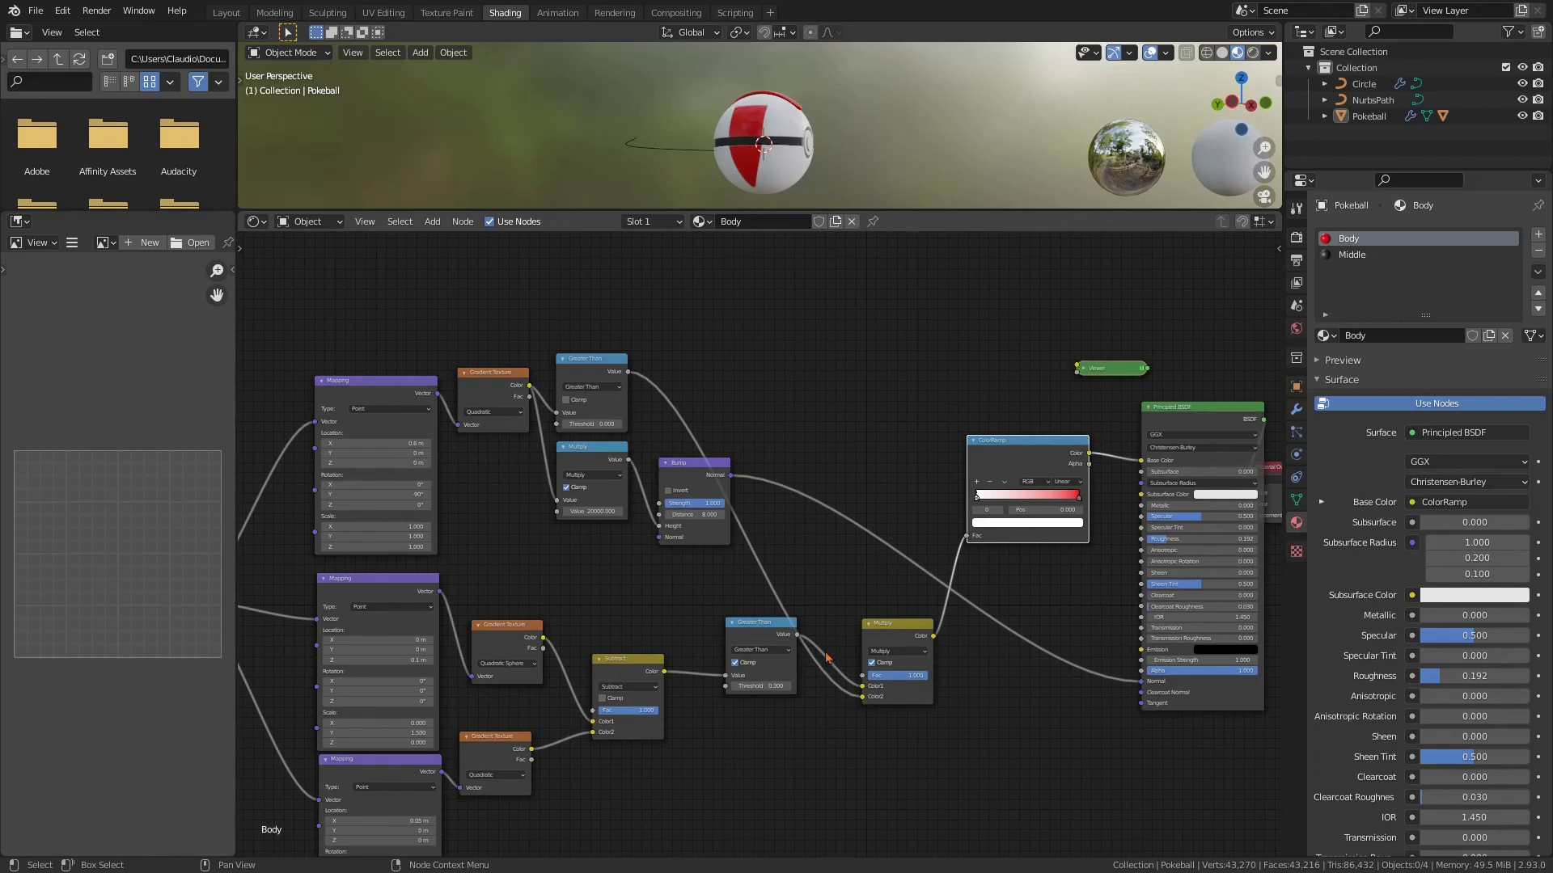
drag(769, 633, 751, 686)
drag(810, 572, 798, 593)
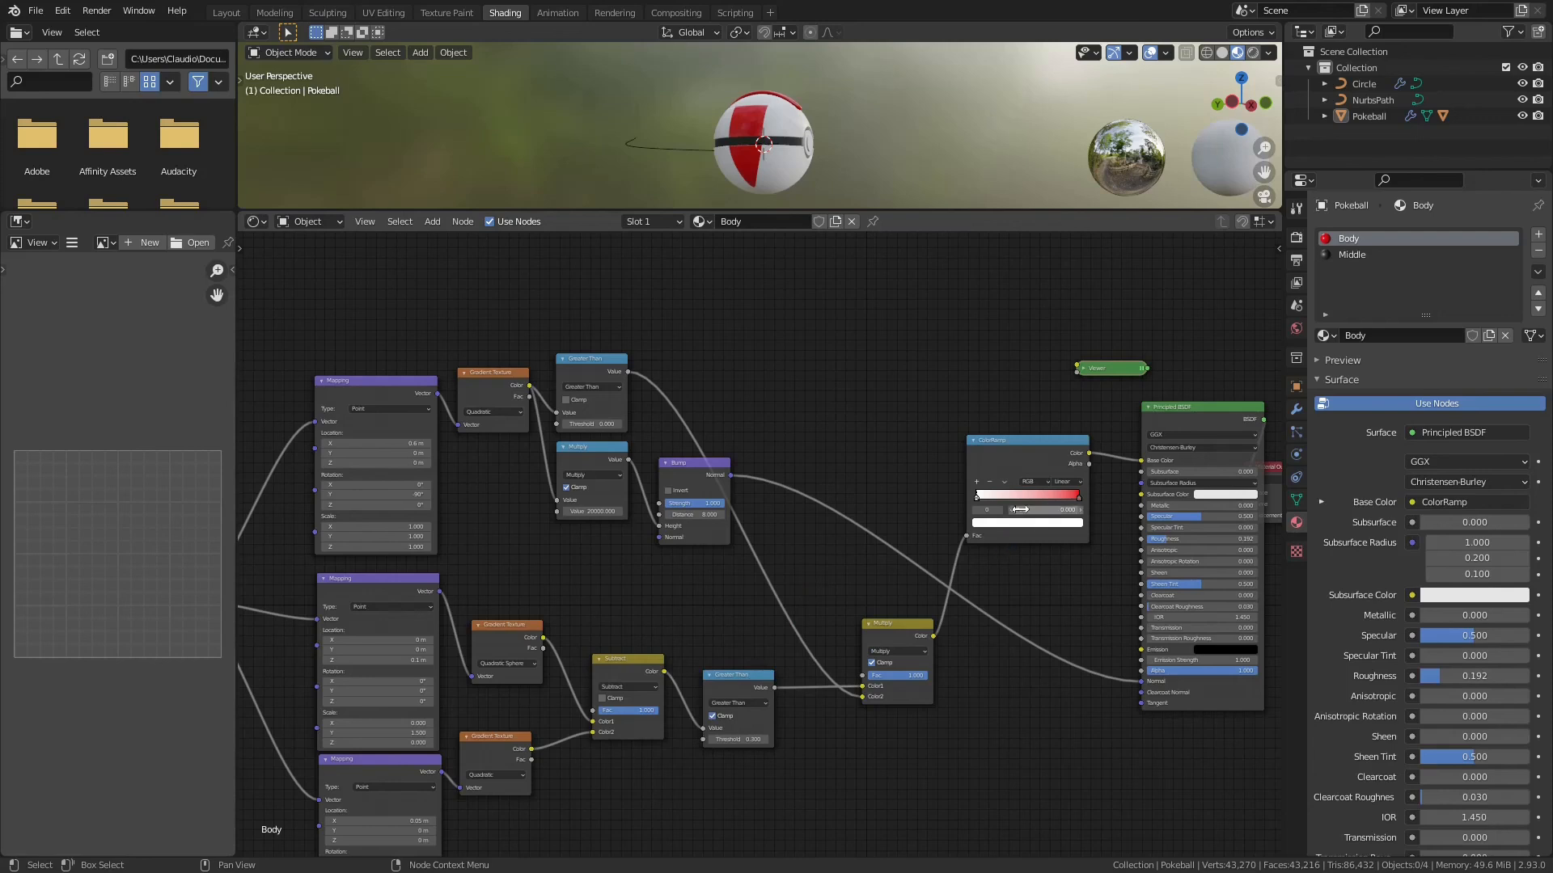
drag(996, 440, 911, 427)
Duplicate the Multiply color node and insert the copy between the ColorRamp and Base Color
click(900, 633)
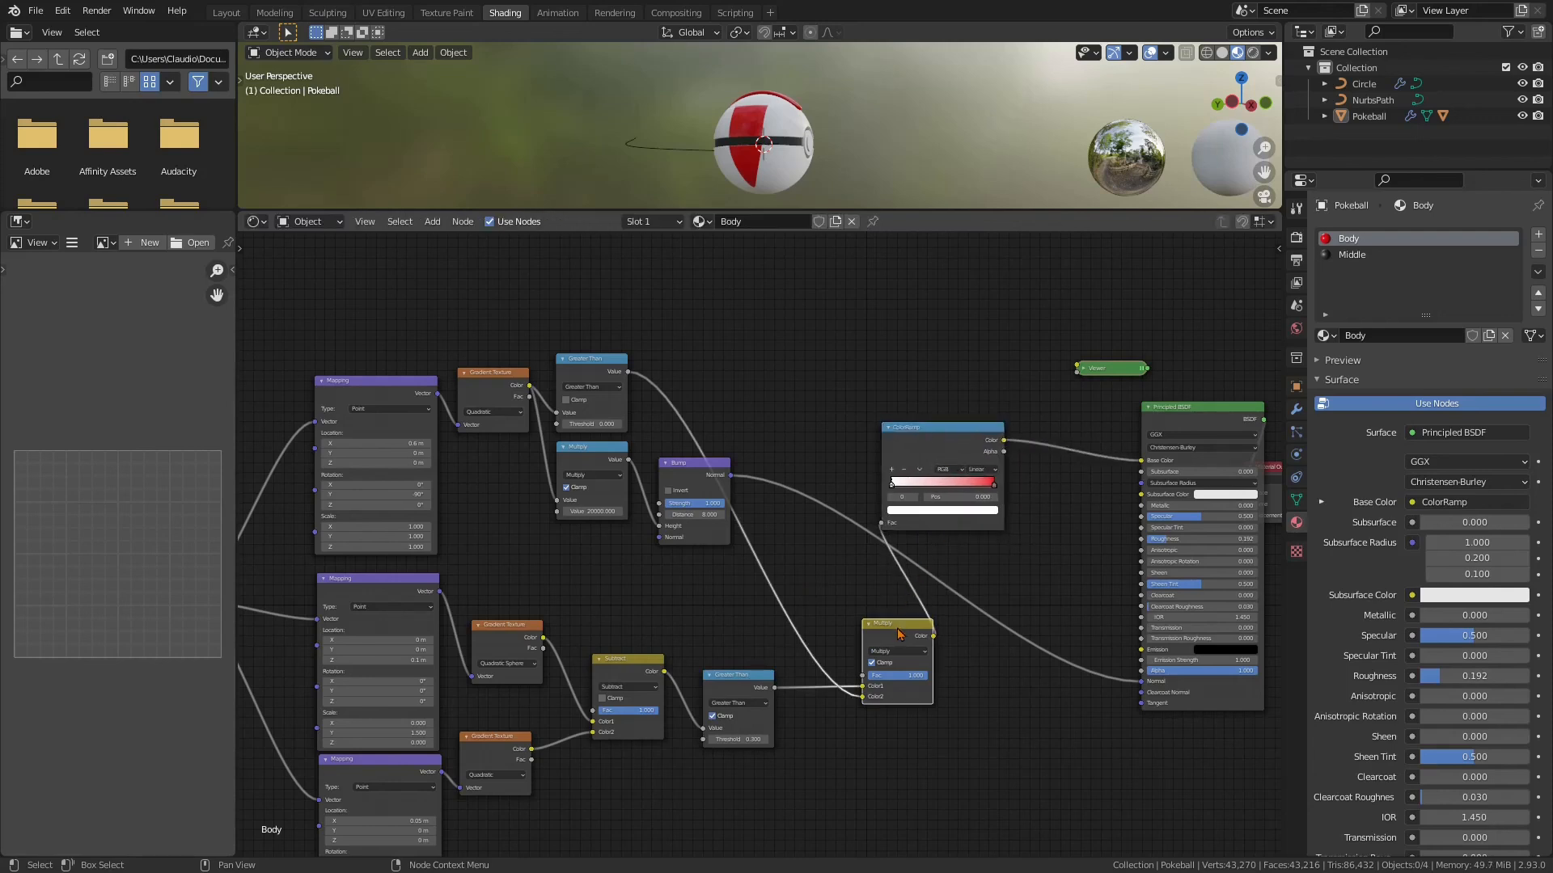
key(shift+d)
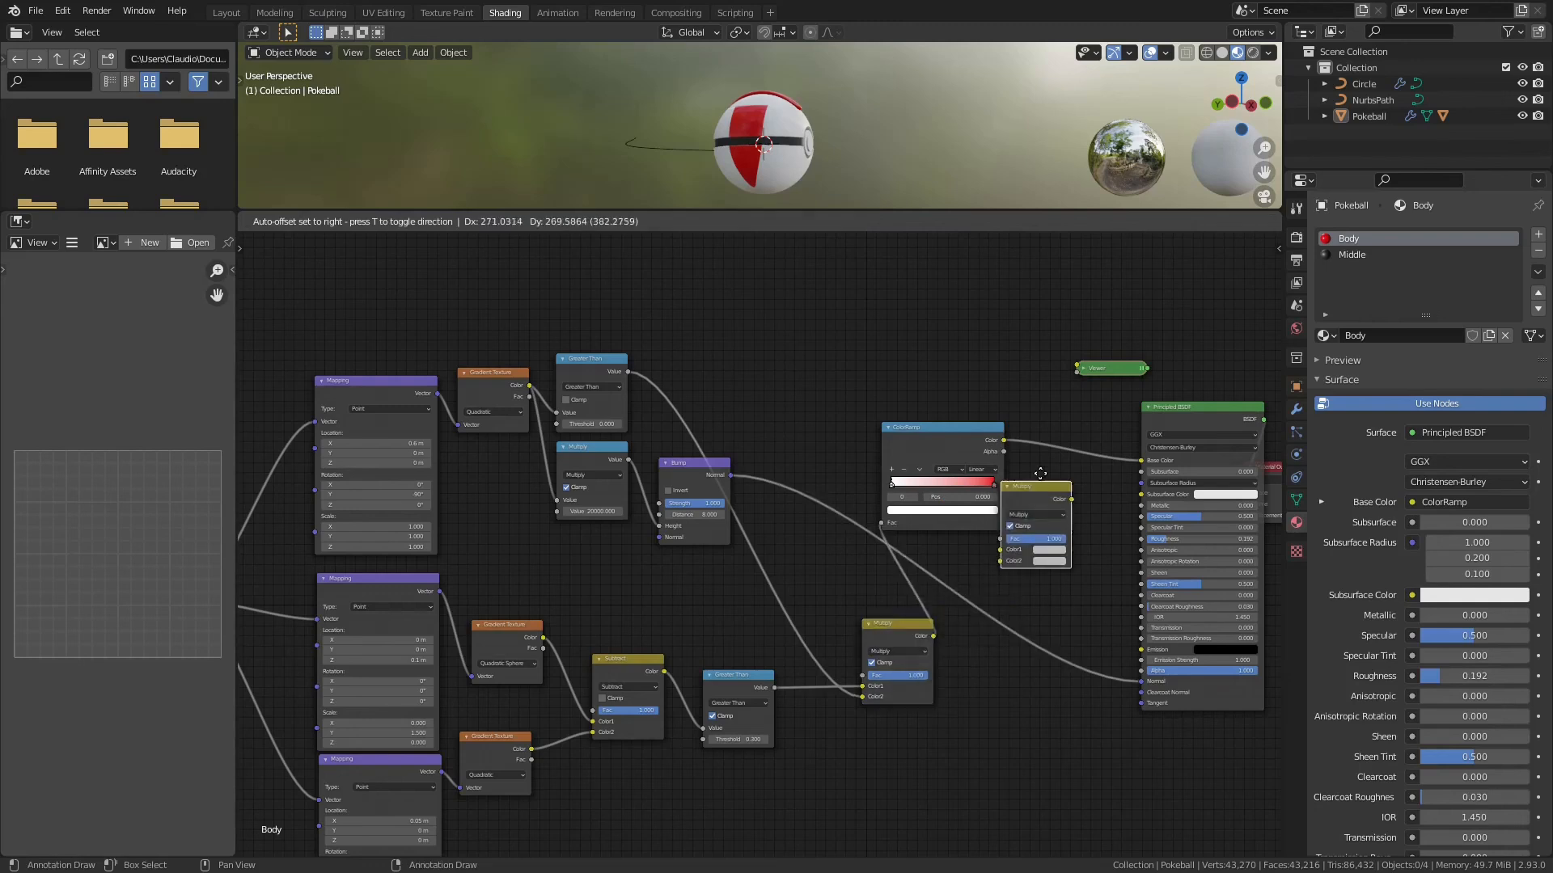
click(1081, 436)
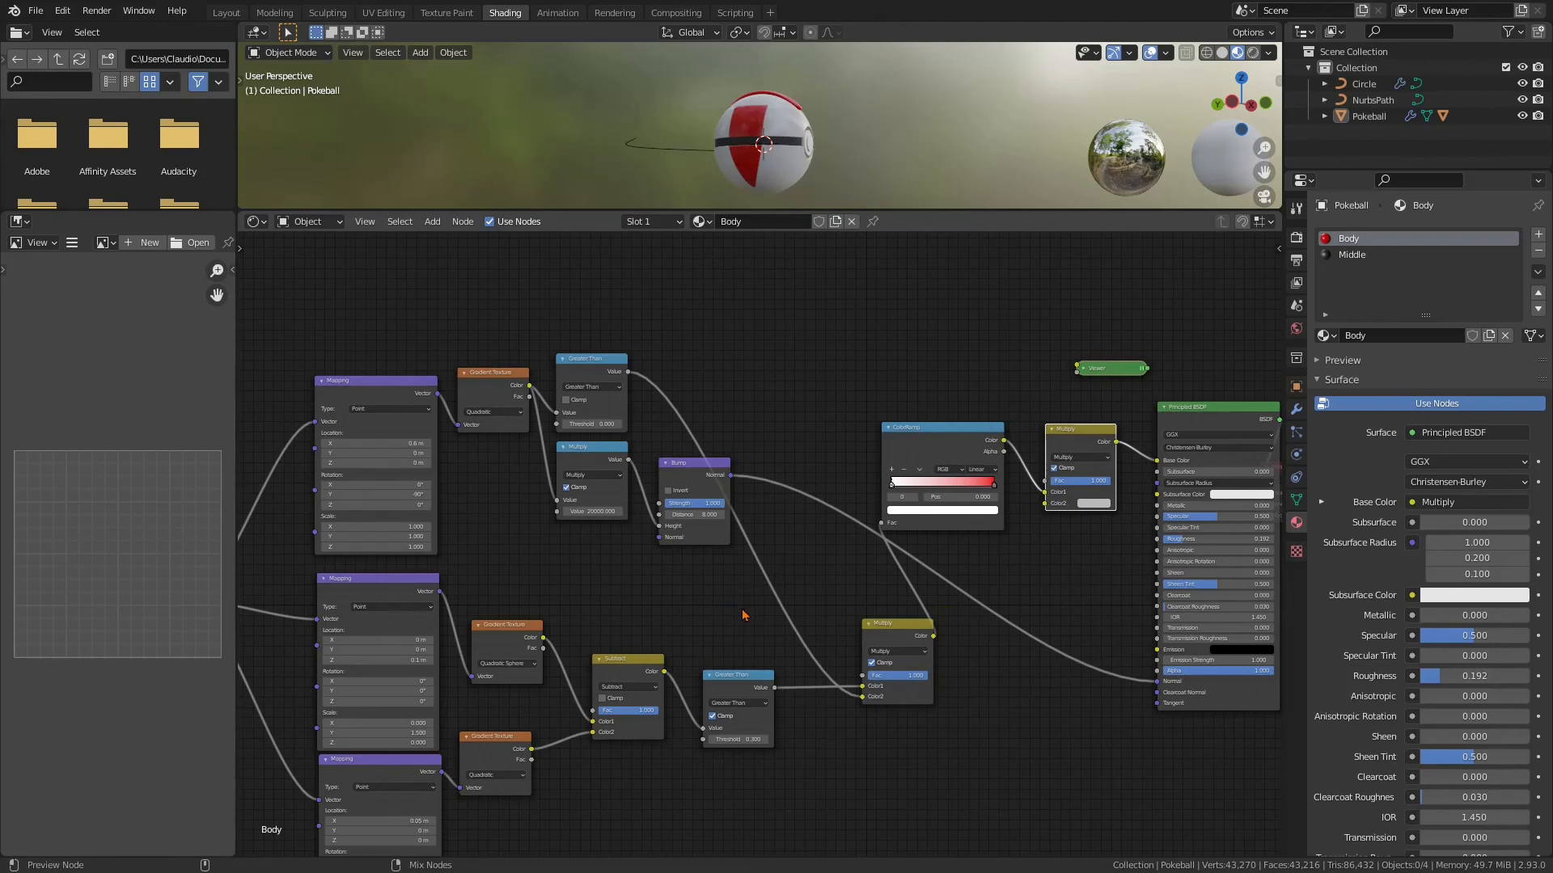
Branch the upper Greater Than link through a reroute into the second Multiply's Color2, and preview the ColorRamp and Multiply results
shift+right_drag(801, 565, 745, 607)
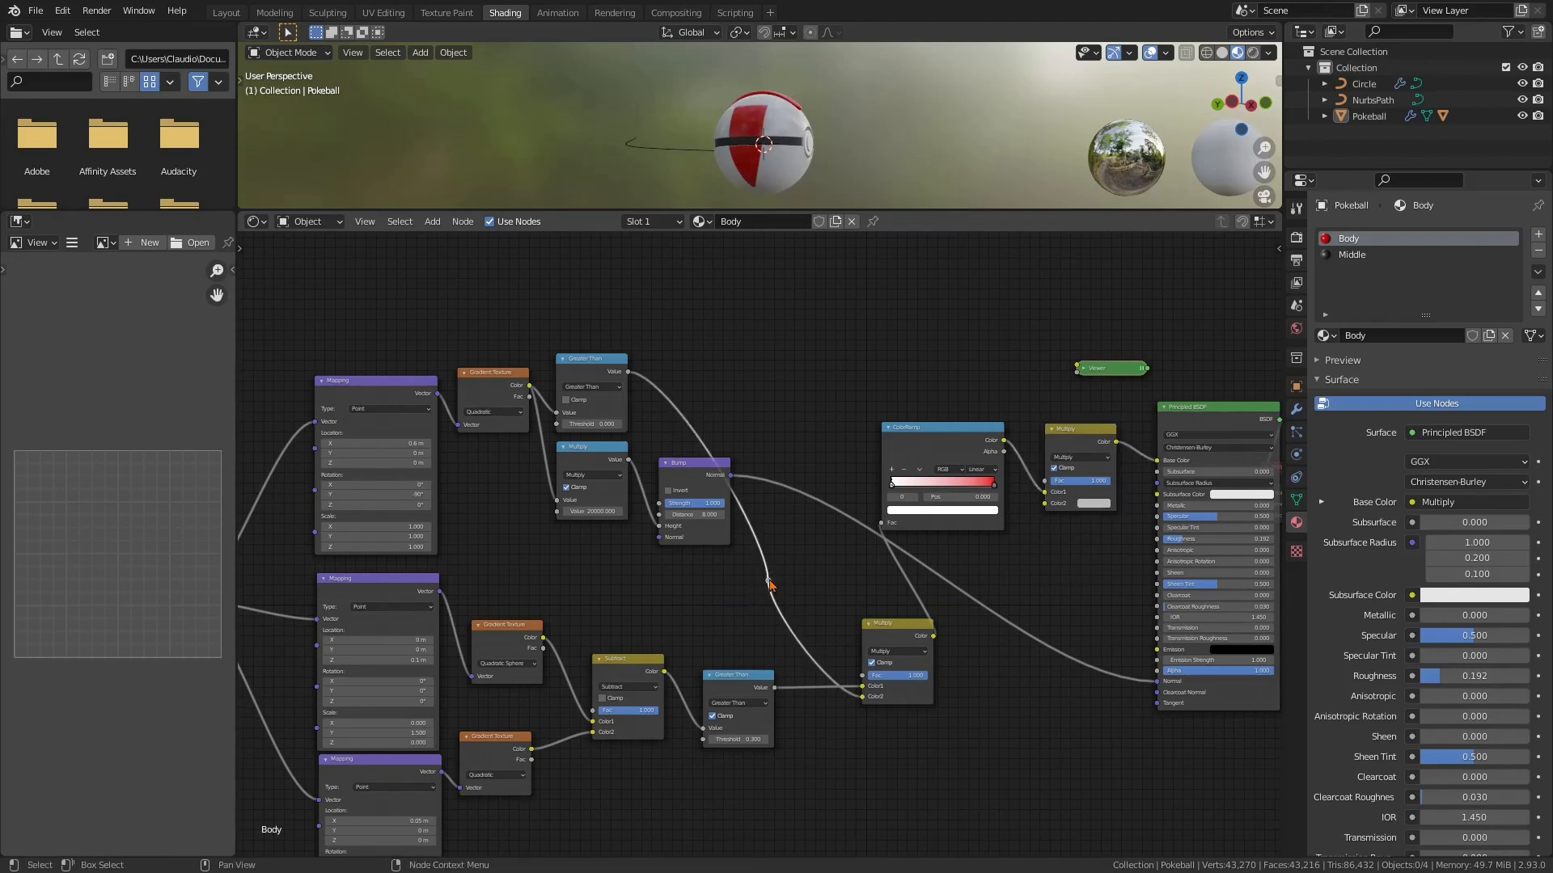
drag(768, 582, 1044, 505)
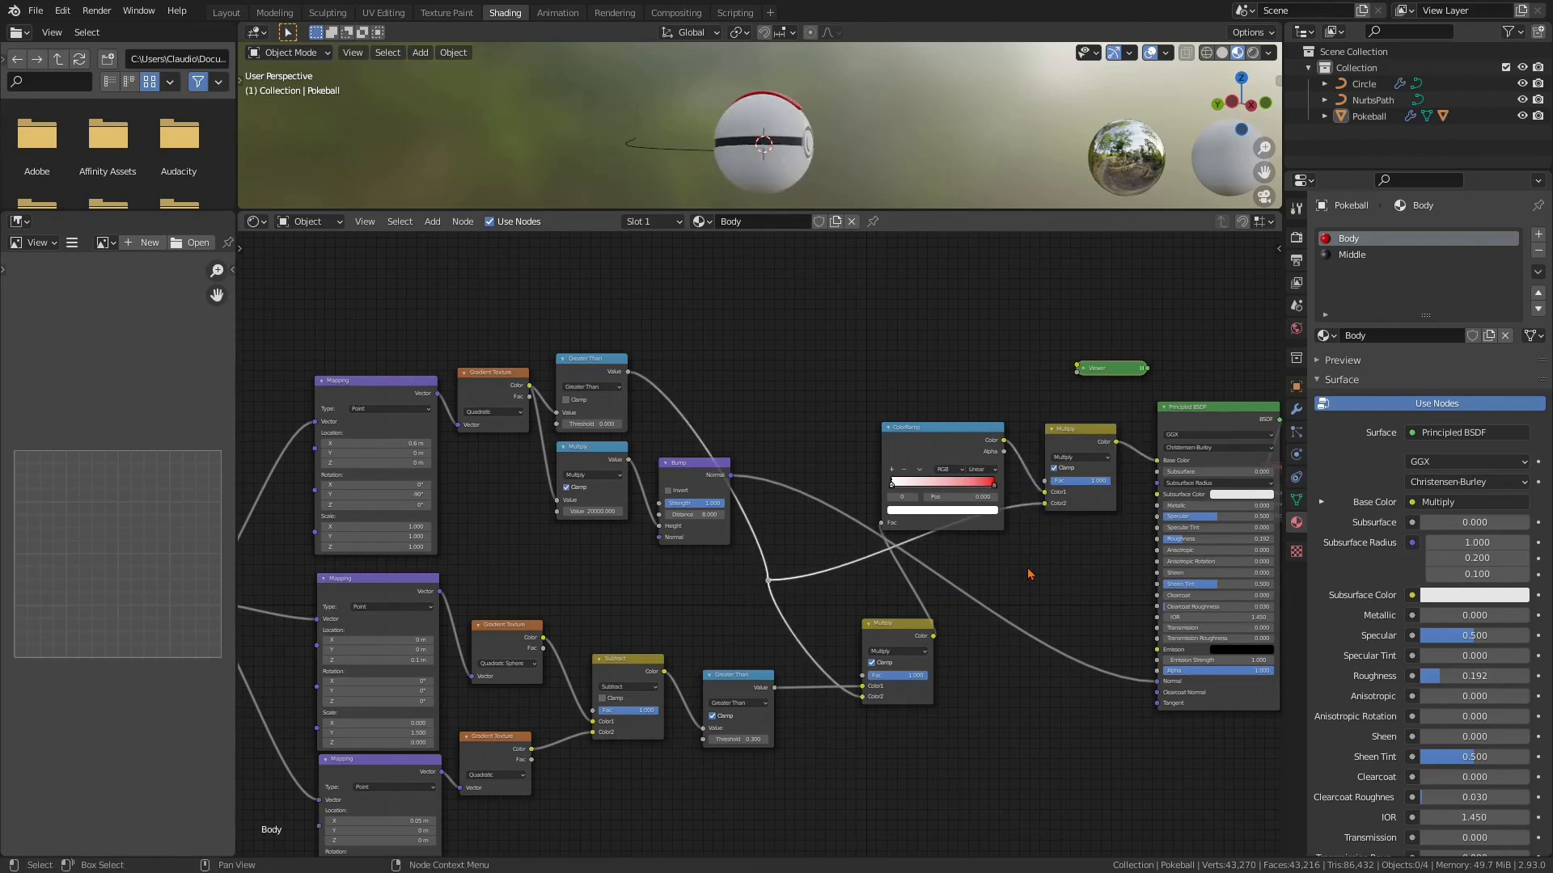
scroll(896, 121, up, 4)
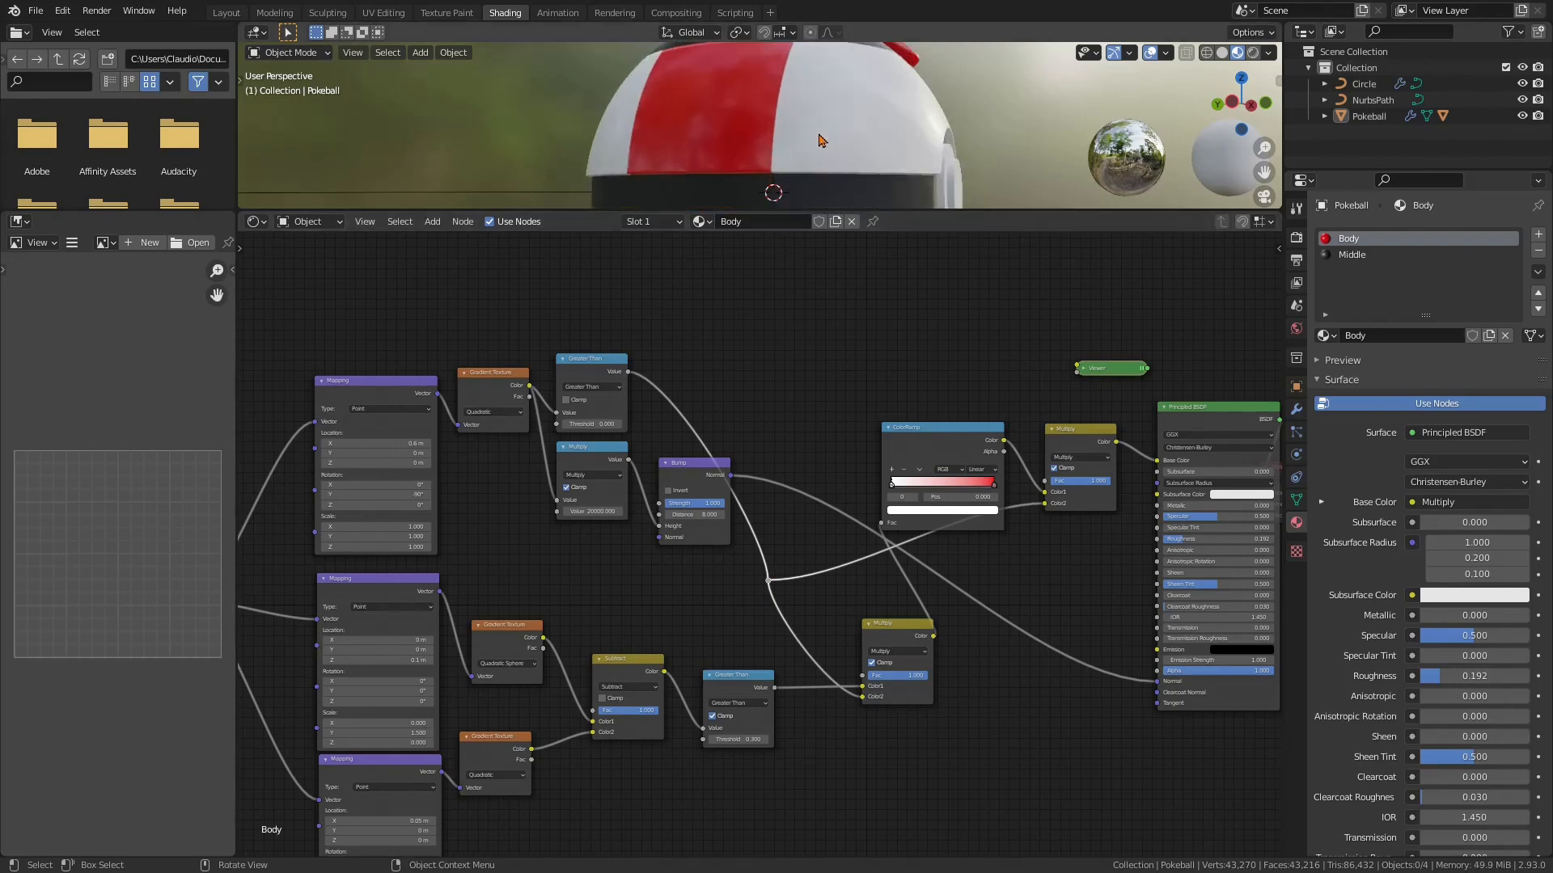
middle_drag(896, 122, 765, 130)
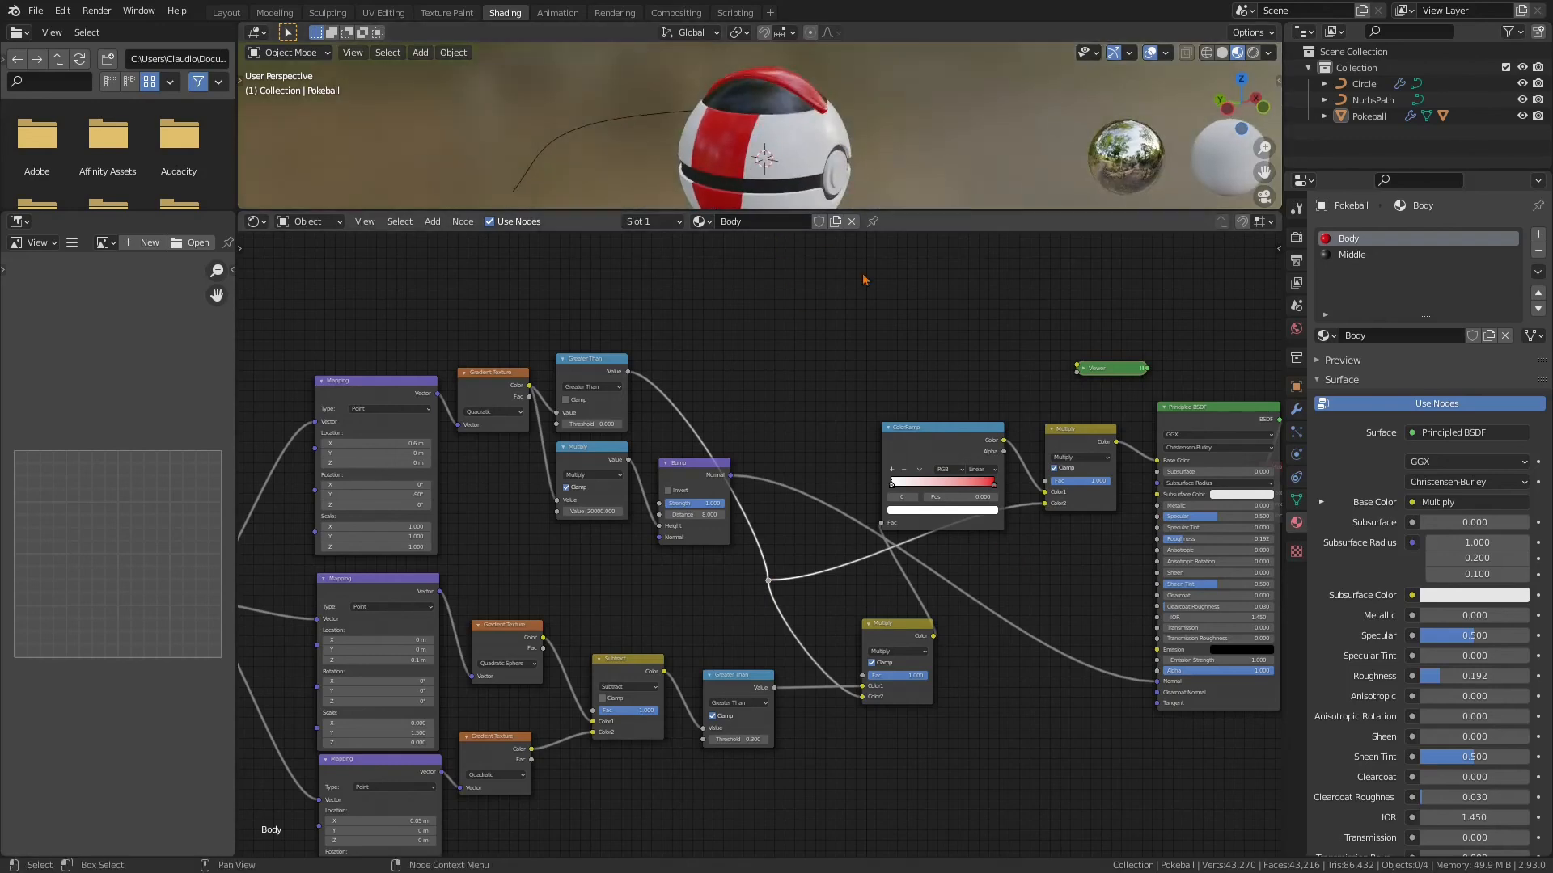
ctrl+shift+click(967, 437)
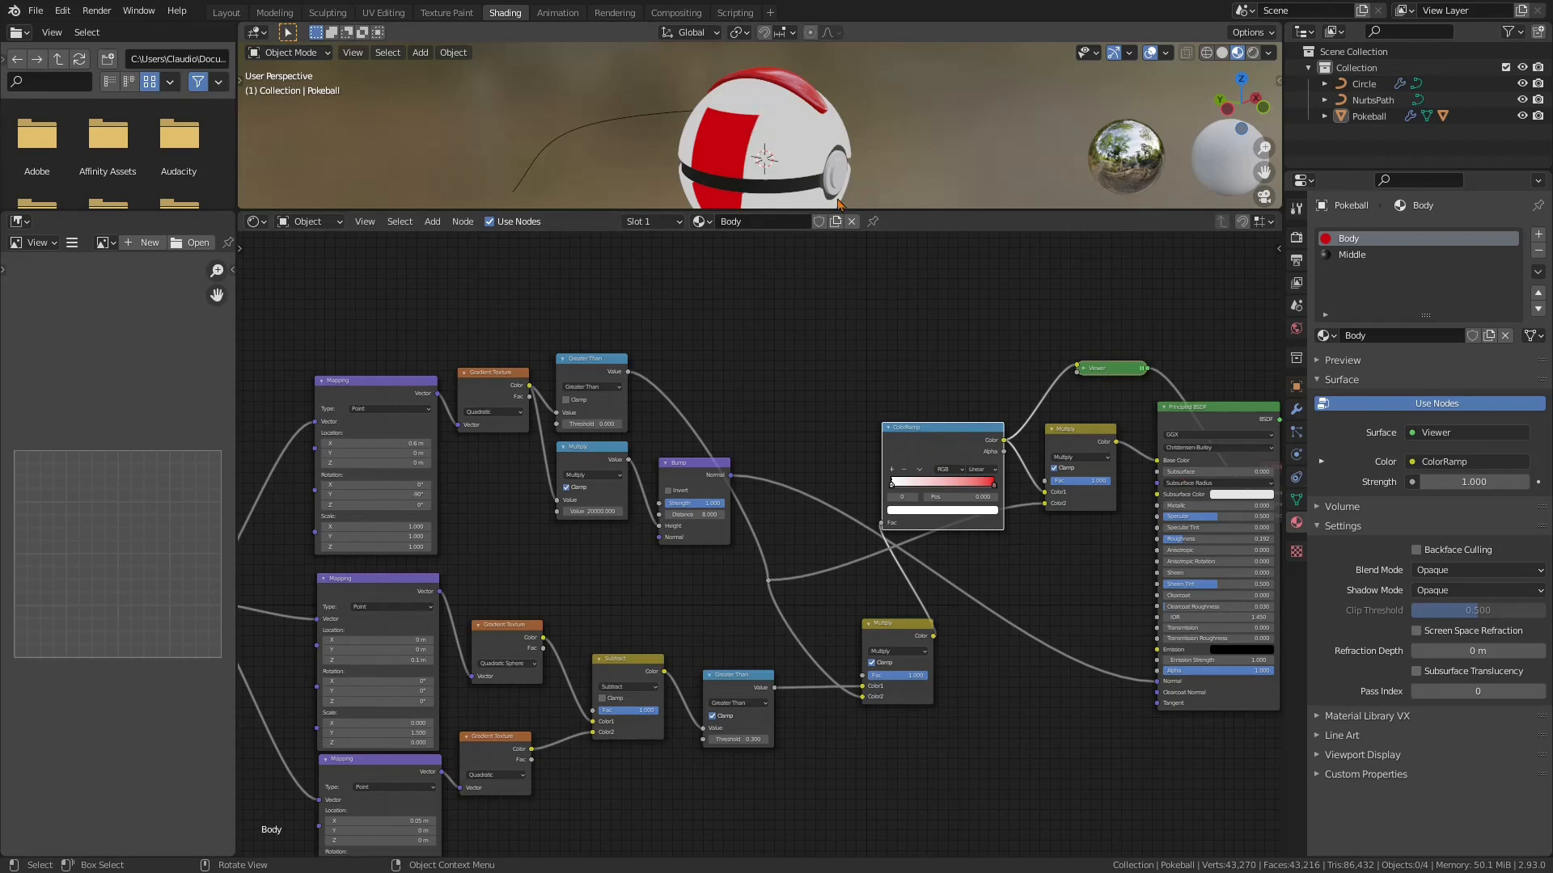
ctrl+shift+click(1092, 432)
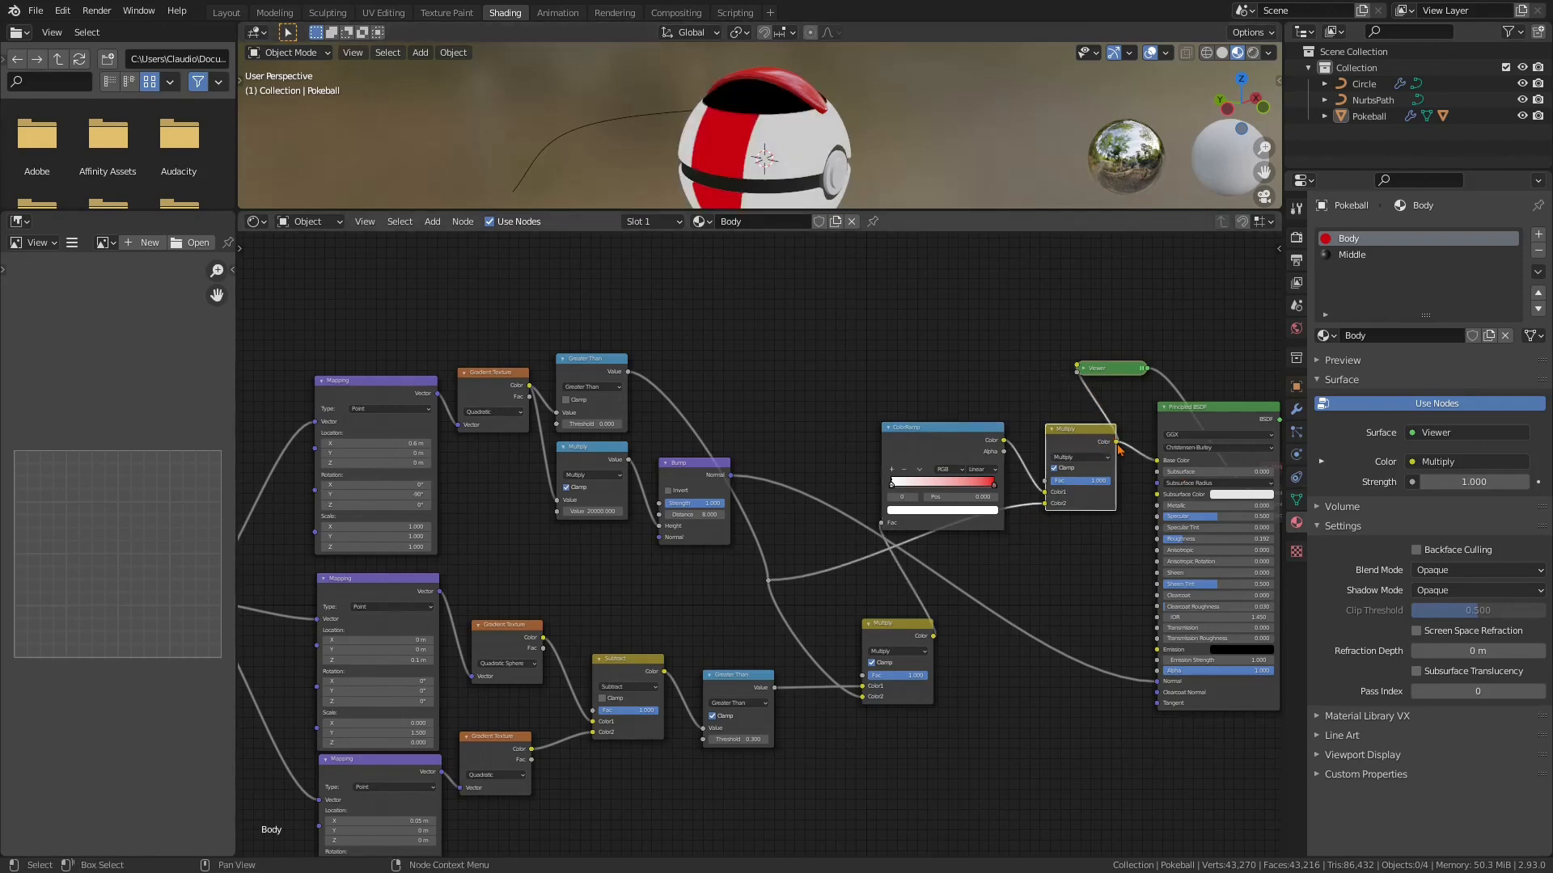
Delete the Viewer node, reconnect the Principled BSDF to a repositioned Material Output, and inspect the ball's markings
click(1114, 376)
key(x)
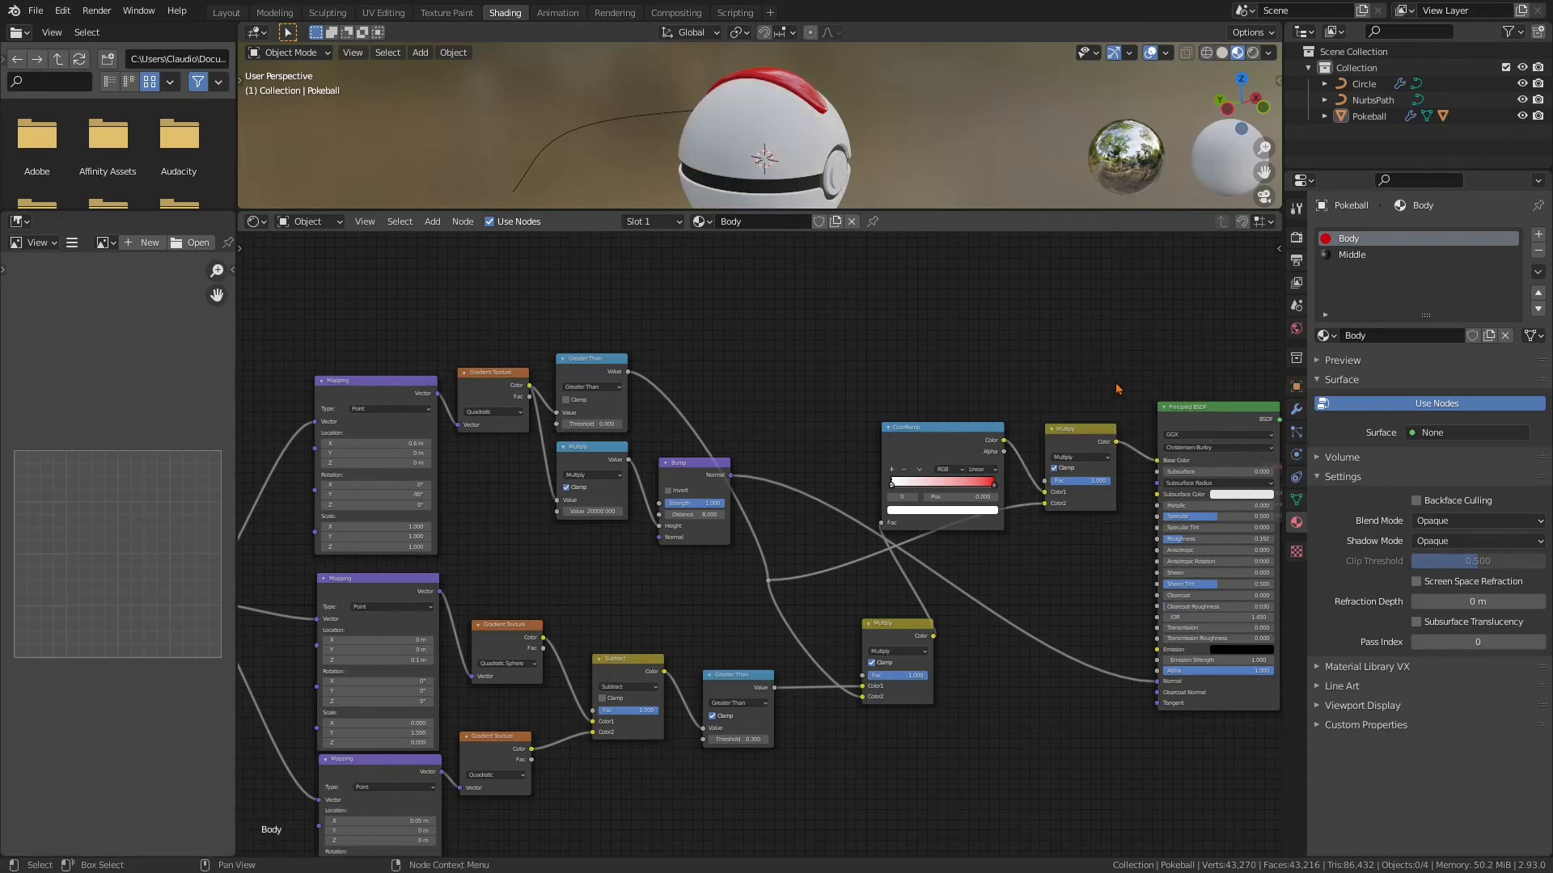
scroll(1116, 352, down, 1)
middle_drag(1116, 353, 838, 341)
drag(1033, 450, 1149, 400)
drag(991, 405, 1089, 423)
middle_drag(792, 477, 989, 451)
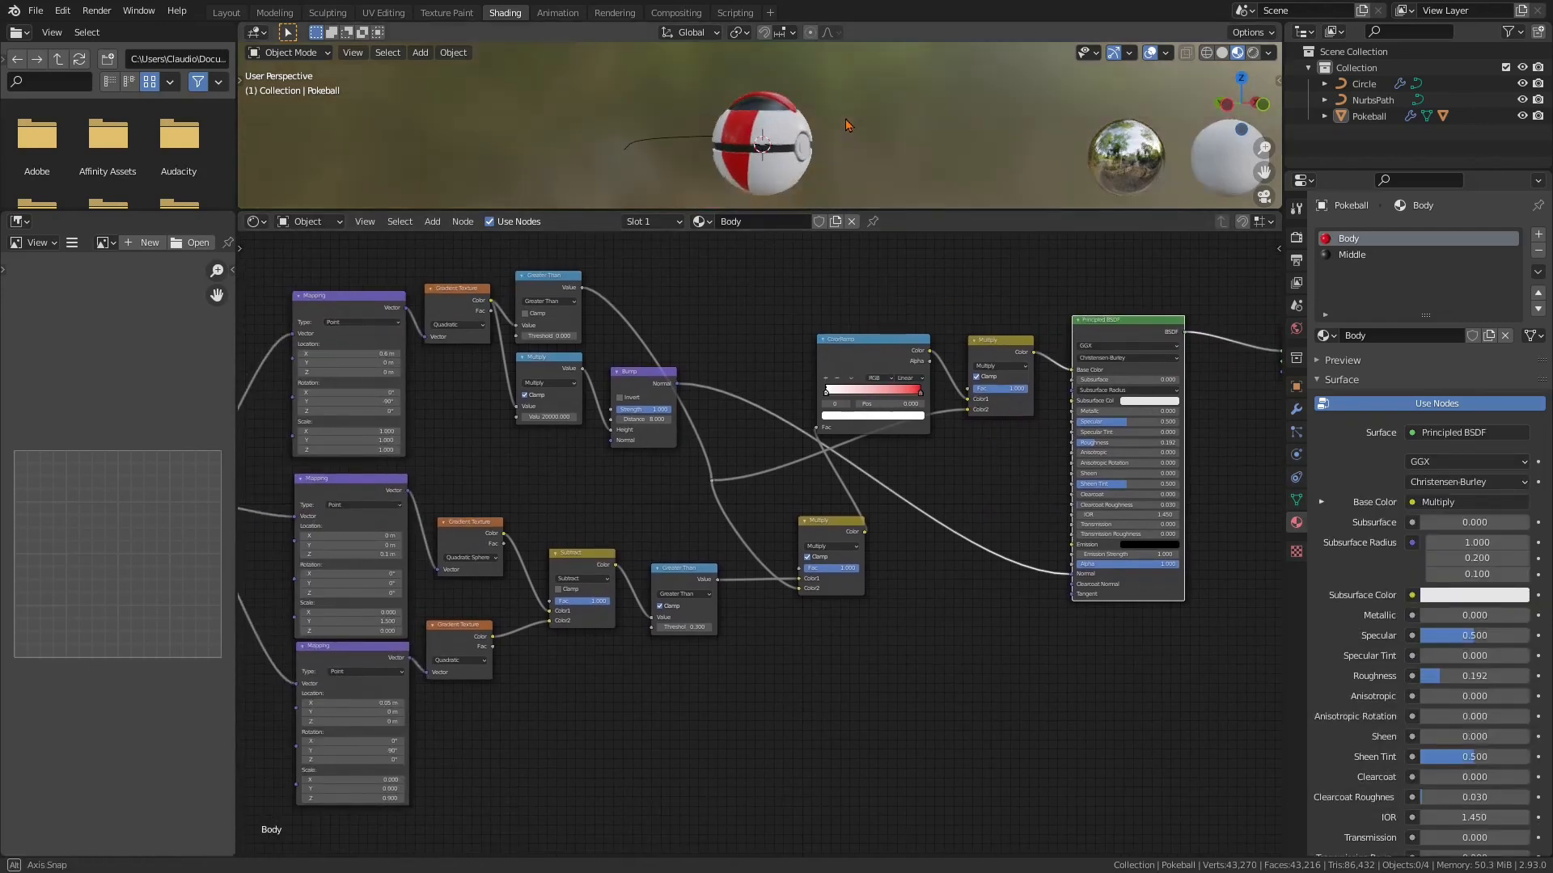
scroll(997, 712, down, 1)
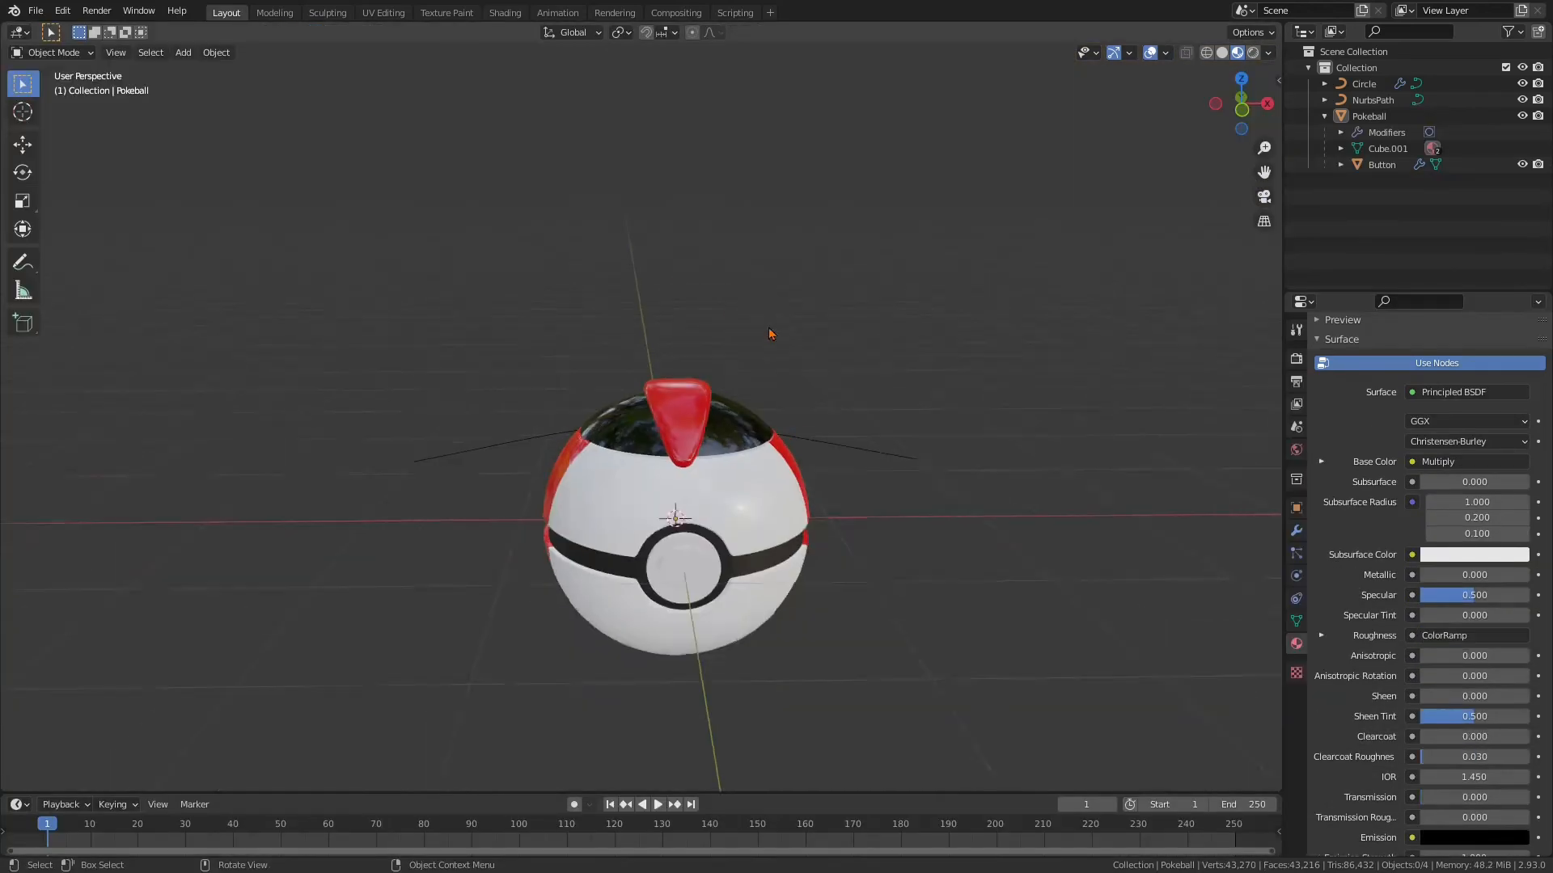
mouse_move(773, 347)
middle_down()
mouse_move(932, 392)
mouse_move(949, 445)
mouse_move(936, 413)
mouse_move(957, 427)
mouse_move(769, 402)
mouse_move(776, 441)
mouse_move(817, 484)
mouse_move(803, 424)
mouse_move(943, 434)
mouse_move(935, 399)
mouse_move(957, 395)
middle_up()
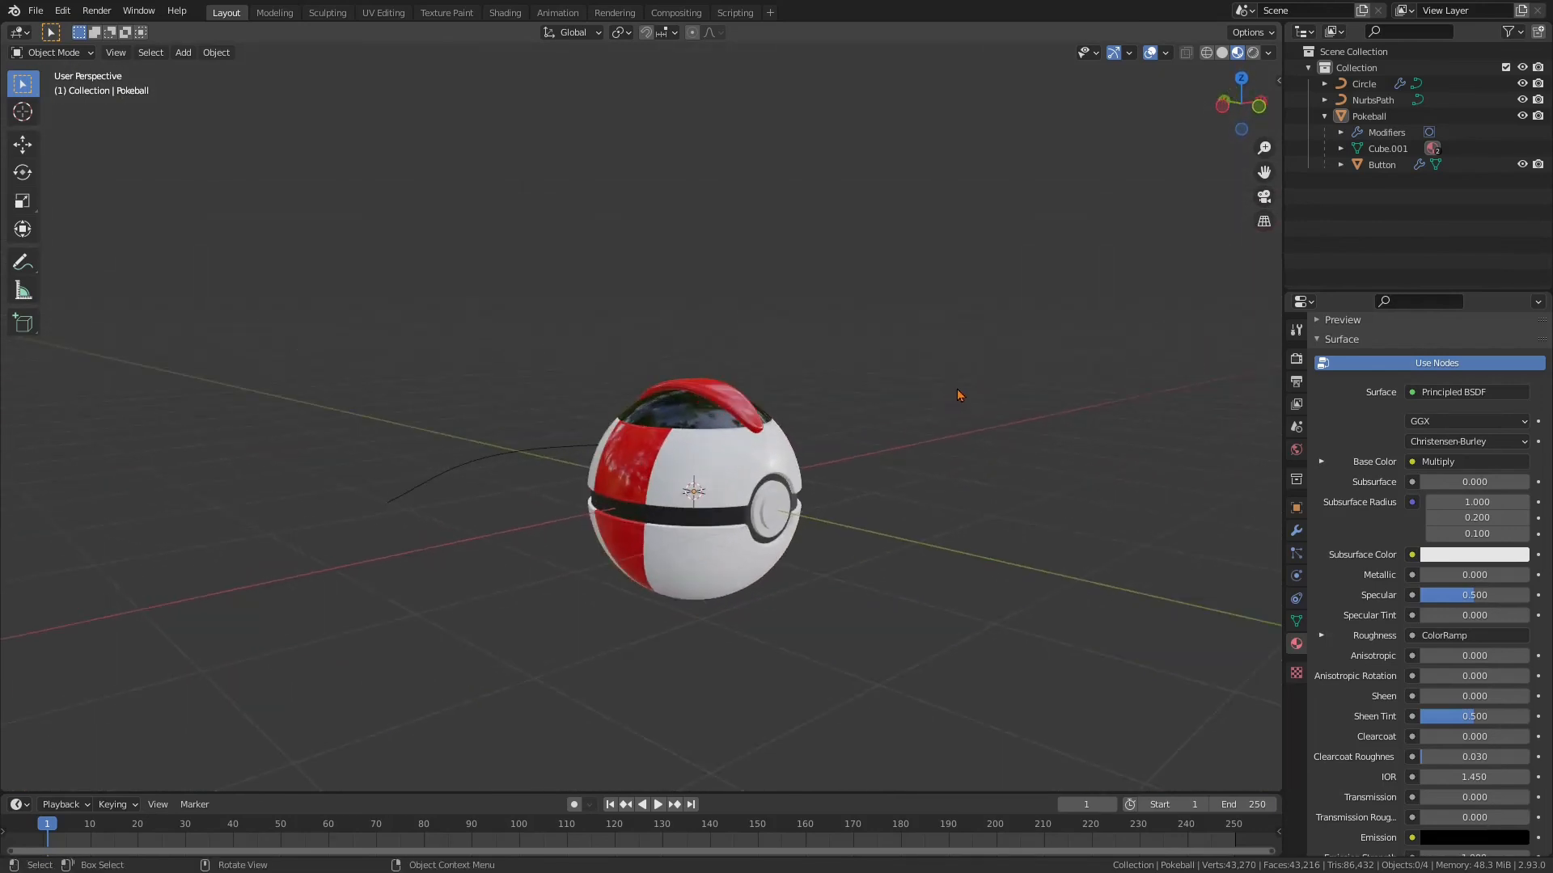